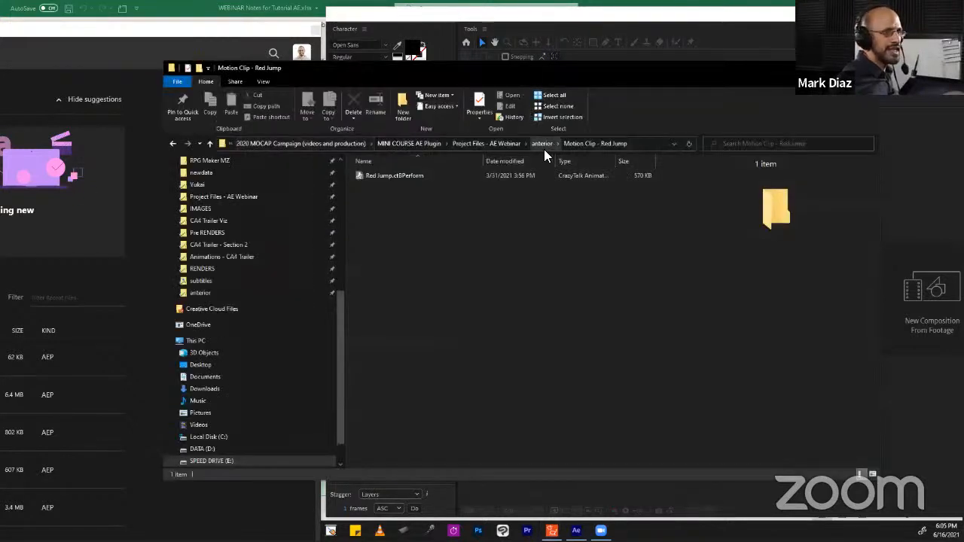
Navigate the project files to the Render folder inside the anterior folder of Project Files - AE Webinar.
click(557, 143)
click(548, 142)
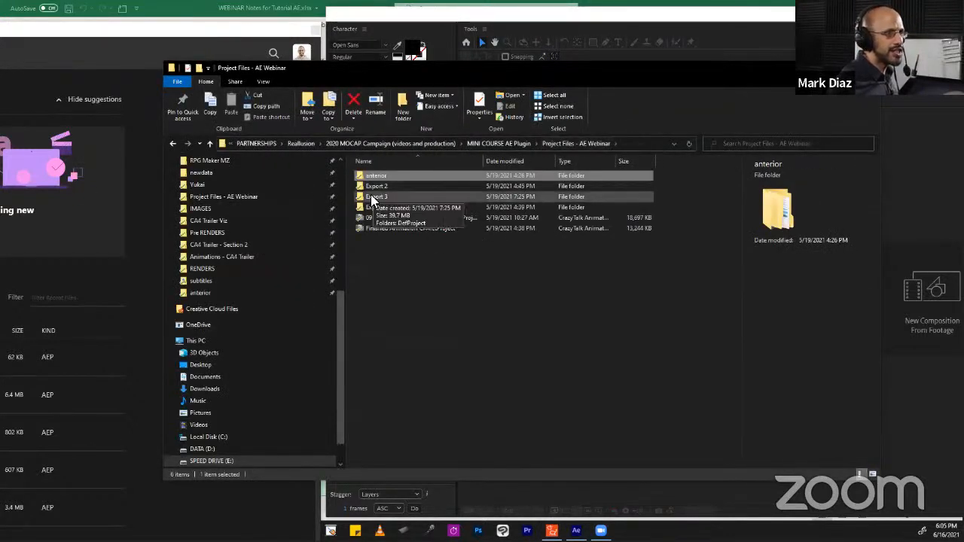
double_click(378, 178)
double_click(376, 224)
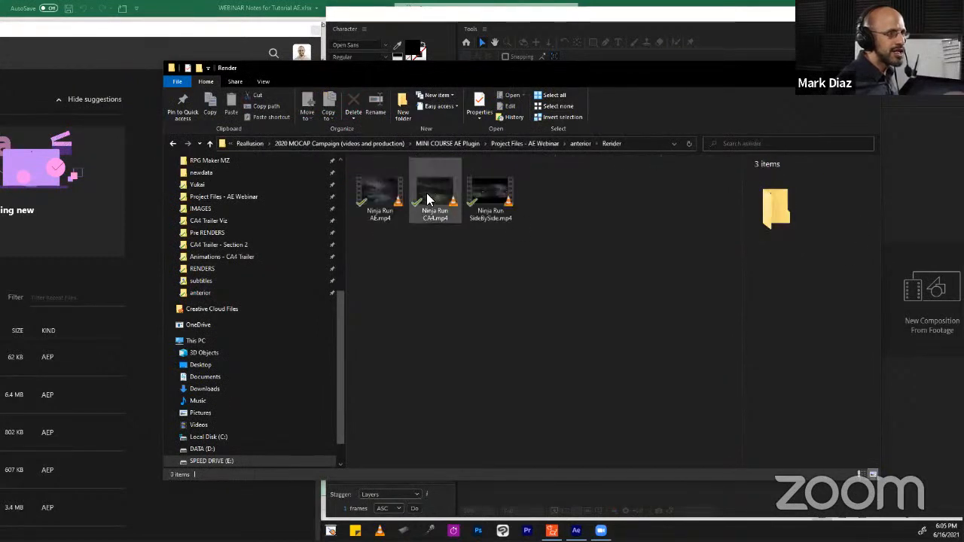
Open the Ninja Run CA4.mp4 render in the media player and show it full screen.
click(373, 189)
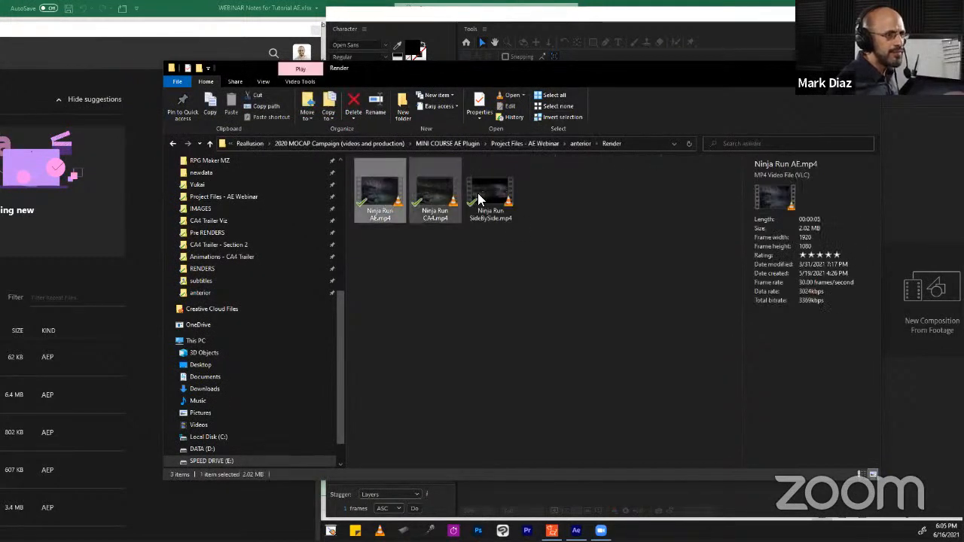
click(429, 194)
click(383, 192)
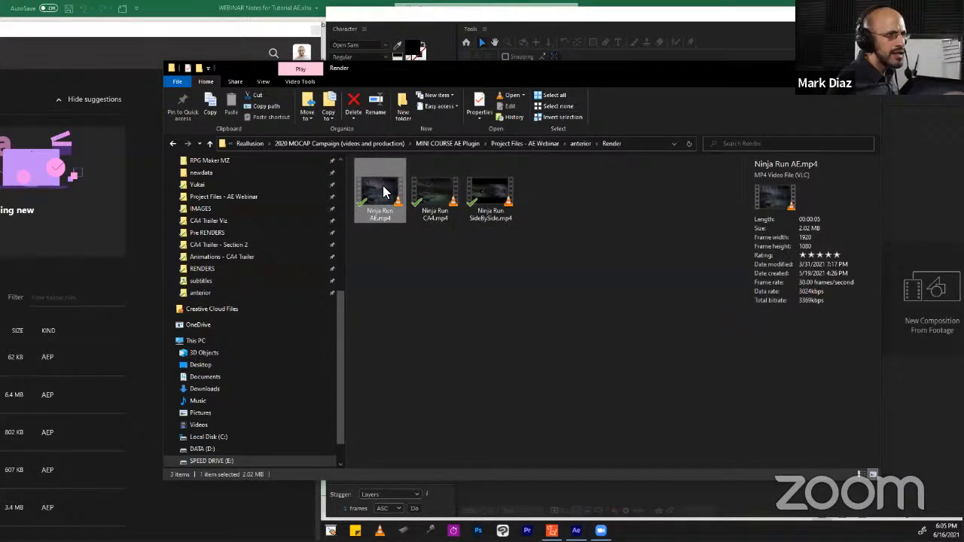
double_click(433, 194)
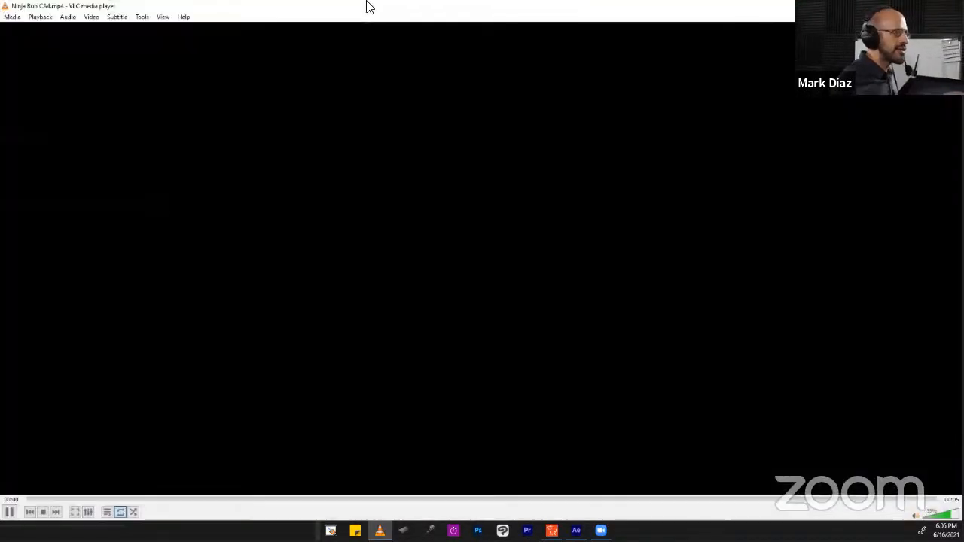
key(f)
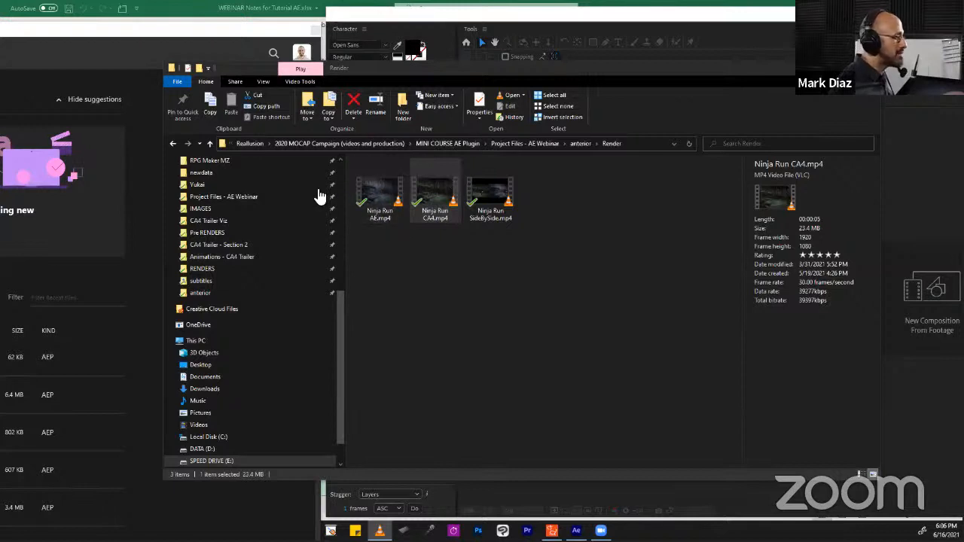
Select the Ninja Run AE.mp4 render and switch to the tutorial notes spreadsheet.
click(379, 194)
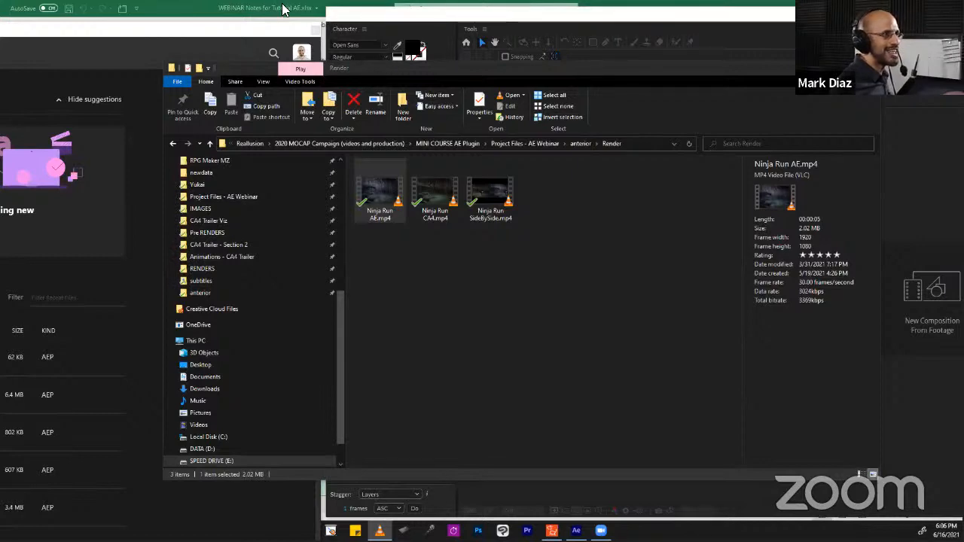
click(253, 10)
click(351, 183)
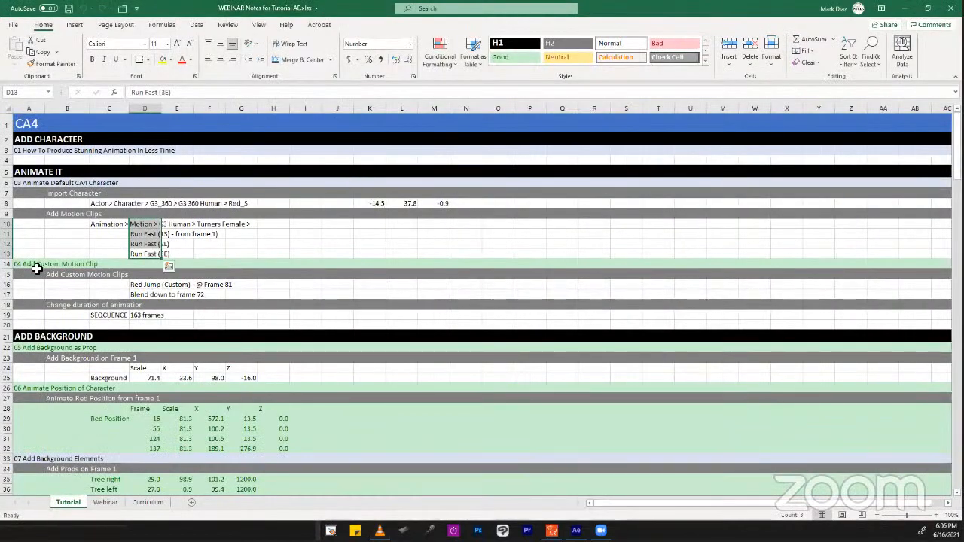
key(alt+Tab)
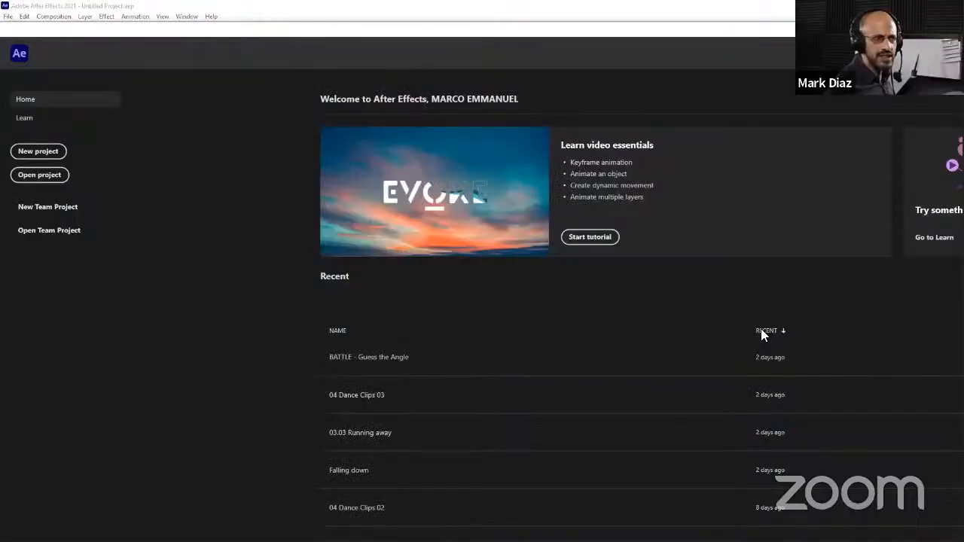
Play and pause the Ninja Run AE and CA4 renders to compare them.
key(alt+Tab)
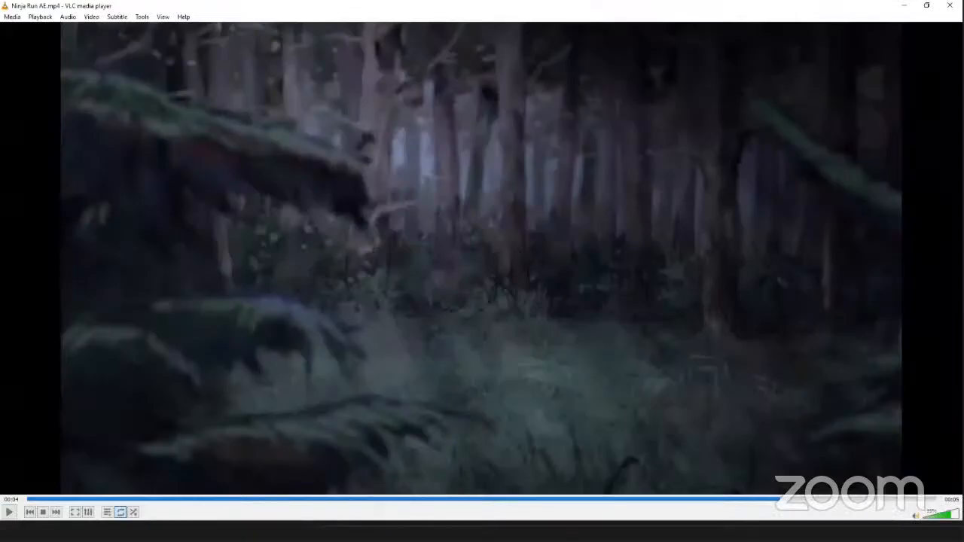
key(alt+Tab)
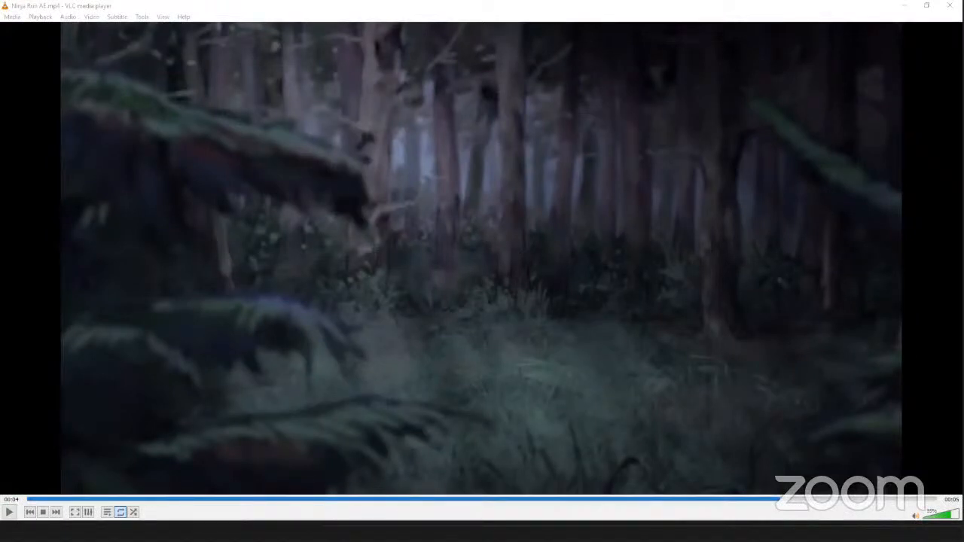
click(420, 215)
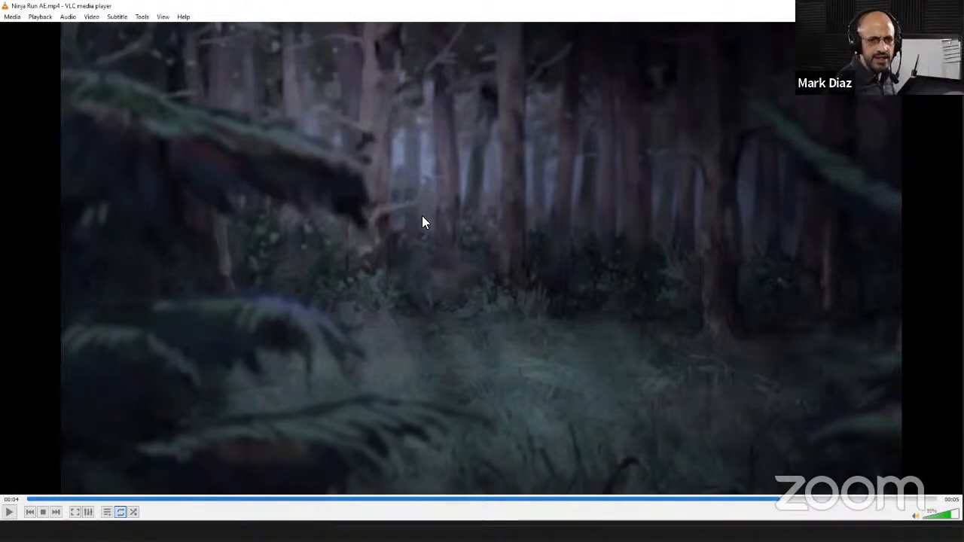
click(8, 513)
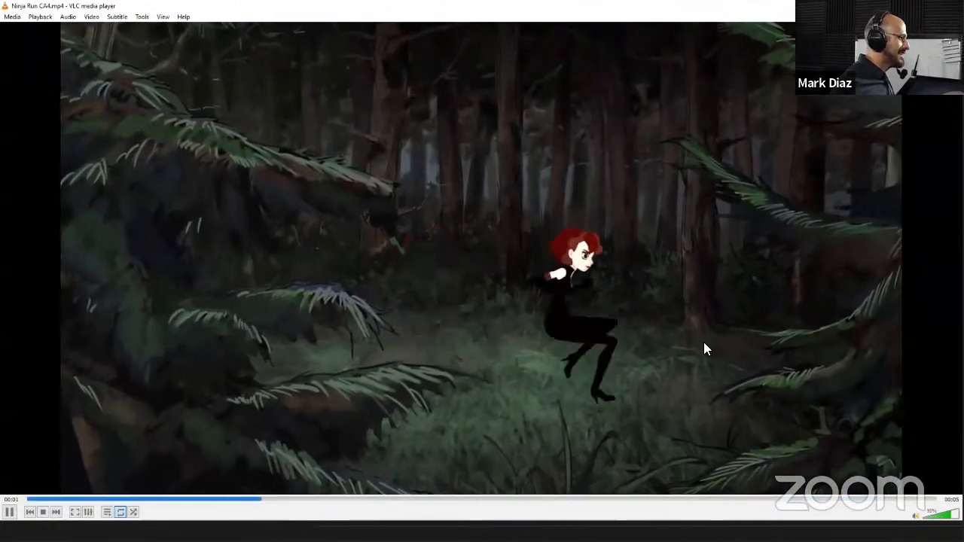
key(space)
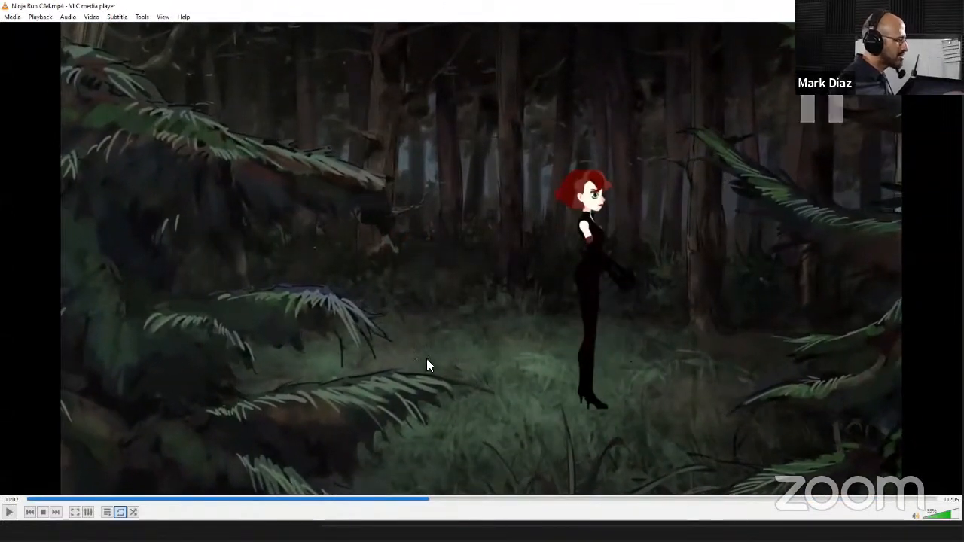
key(space)
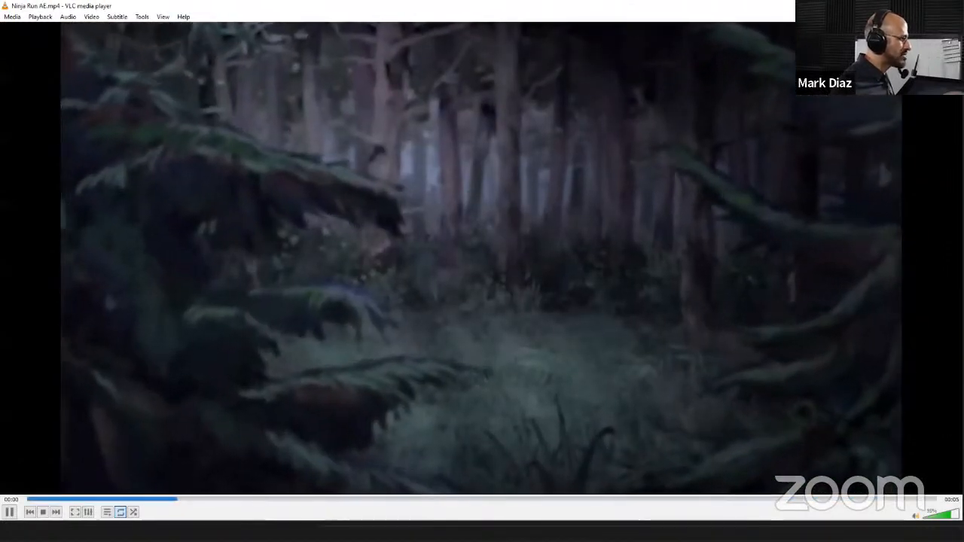
key(space)
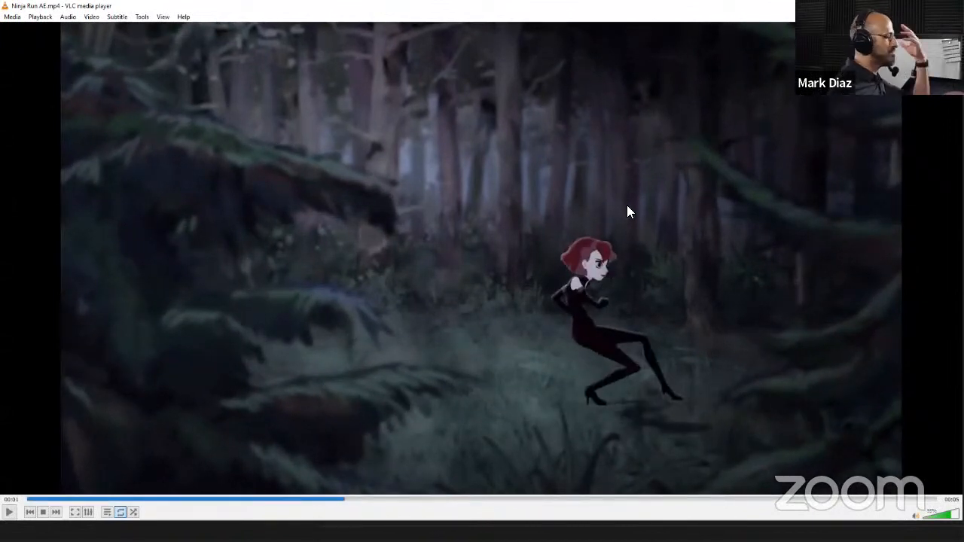
key(space)
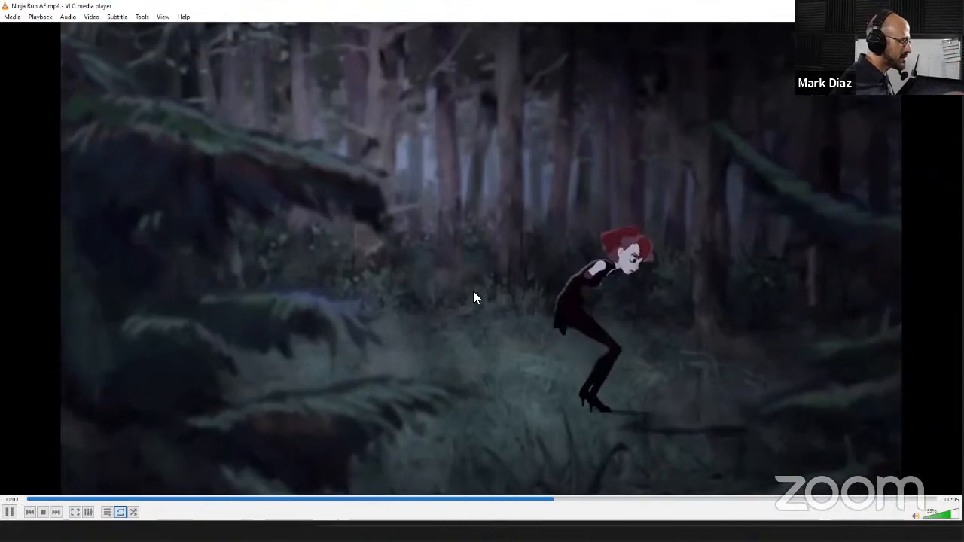
key(space)
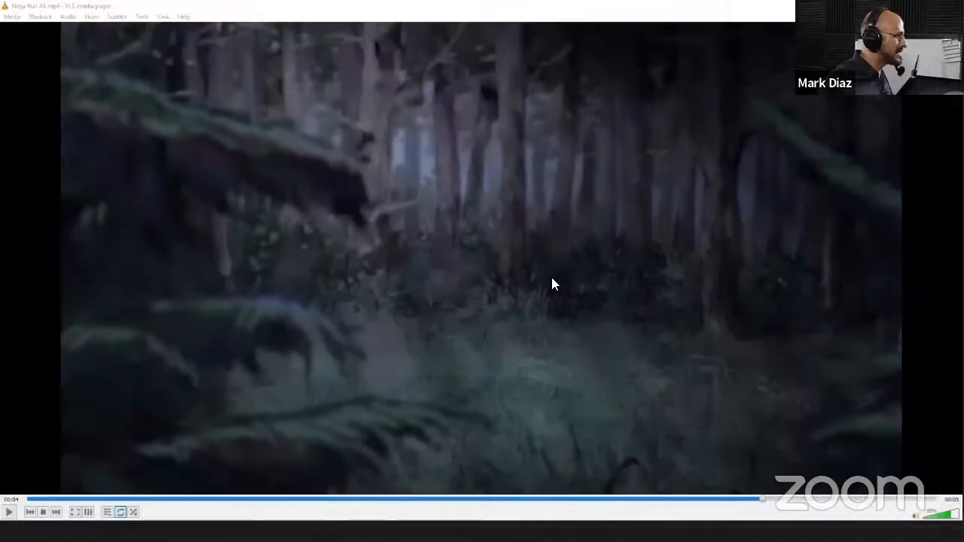
double_click(552, 279)
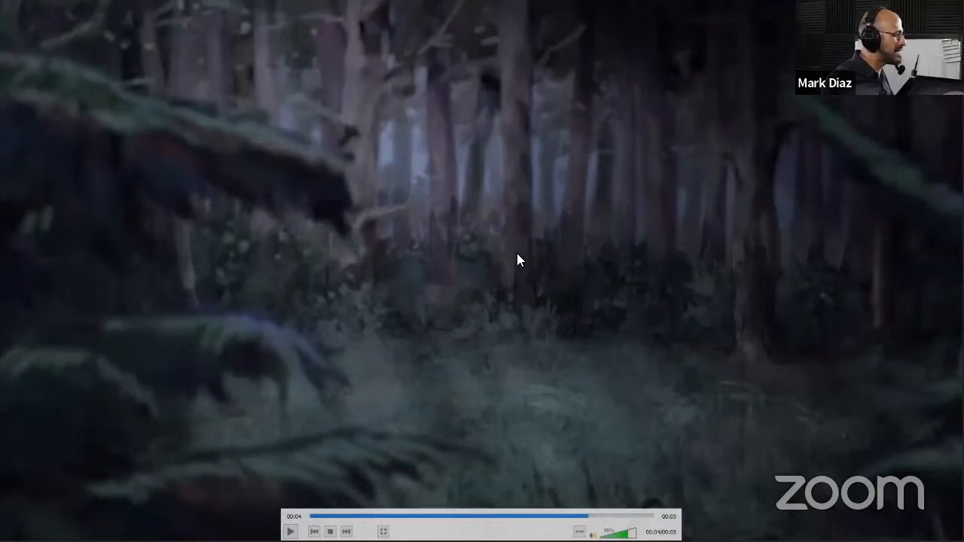
key(Escape)
key(alt+Tab)
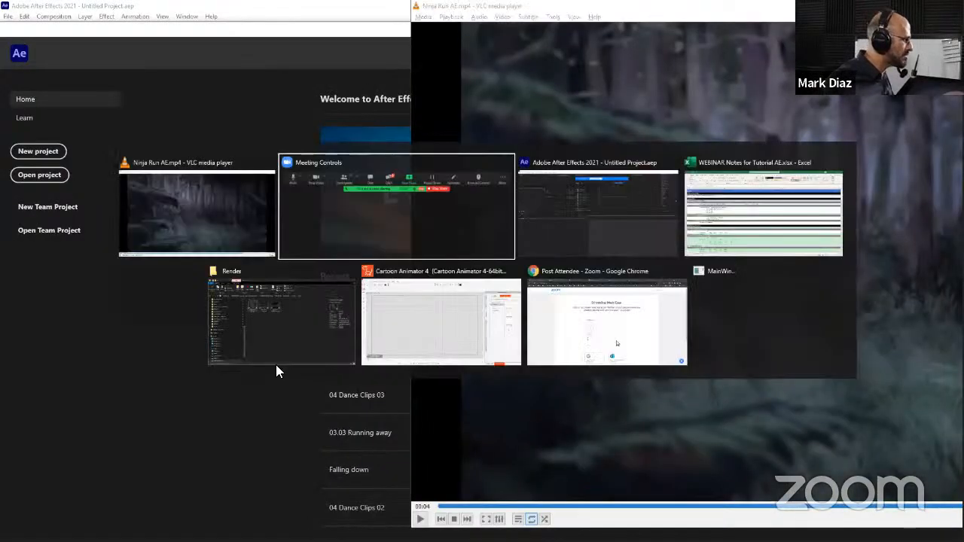
key(alt+Tab)
key(alt+Tab)
key(alt+Tab)
key(alt+Tab)
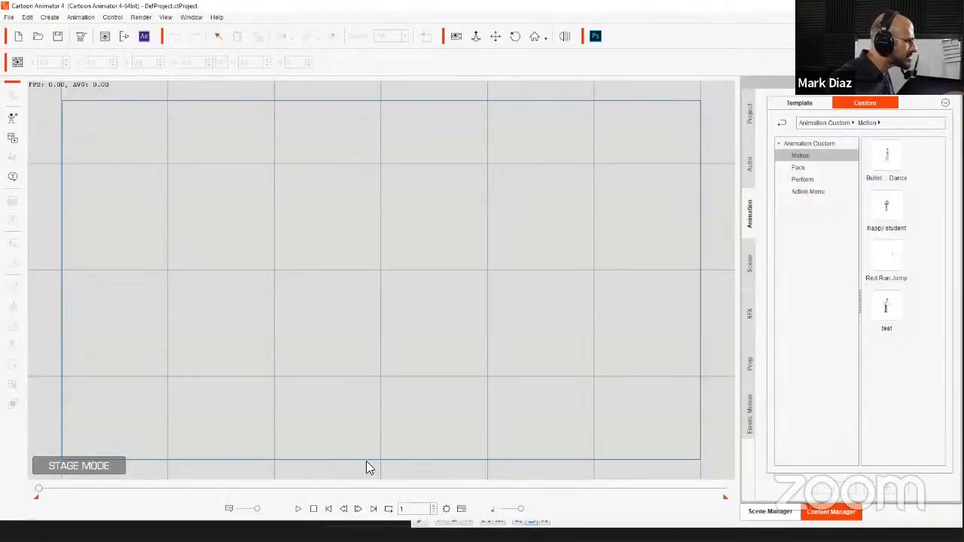
Switch to After Effects, close the Home screen and apply the Default workspace.
key(alt+Tab)
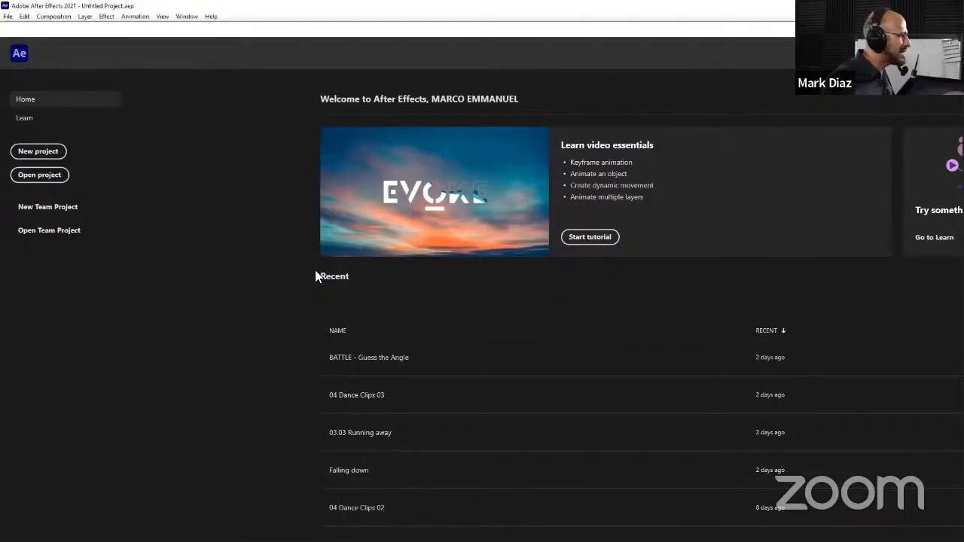
click(947, 53)
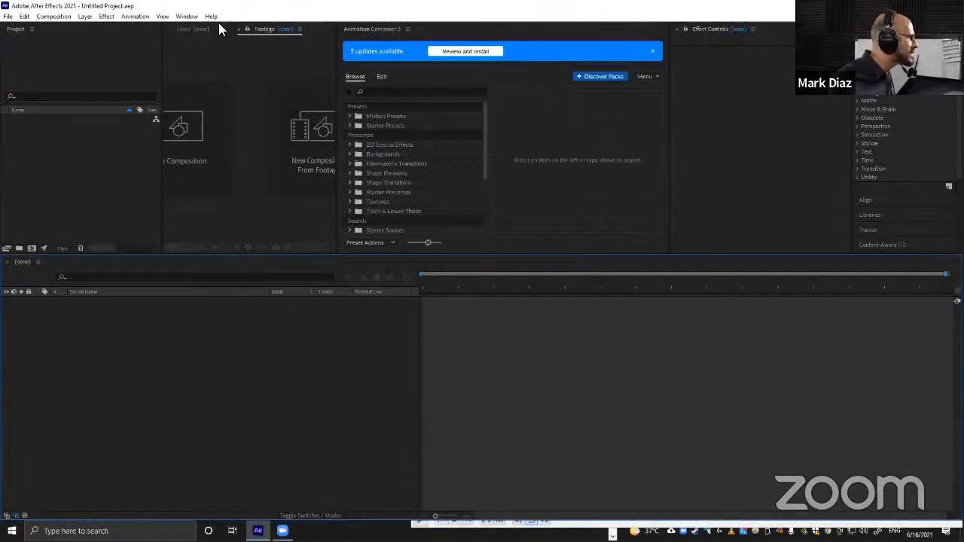
click(186, 16)
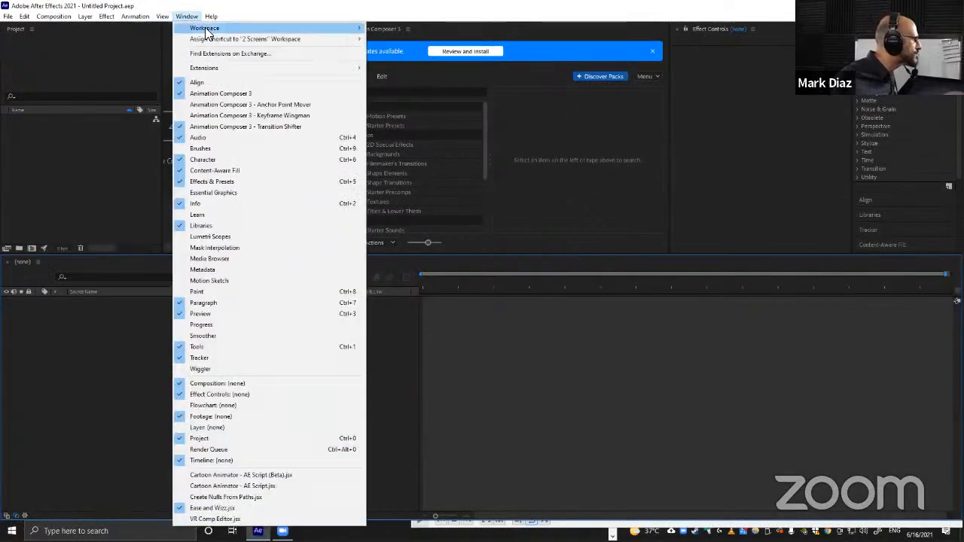
mouse_move(204, 28)
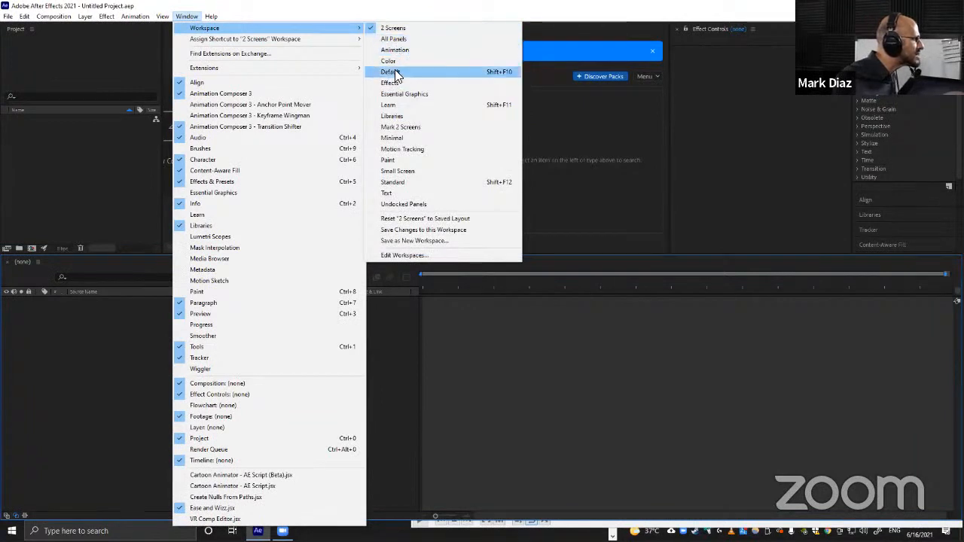
click(398, 71)
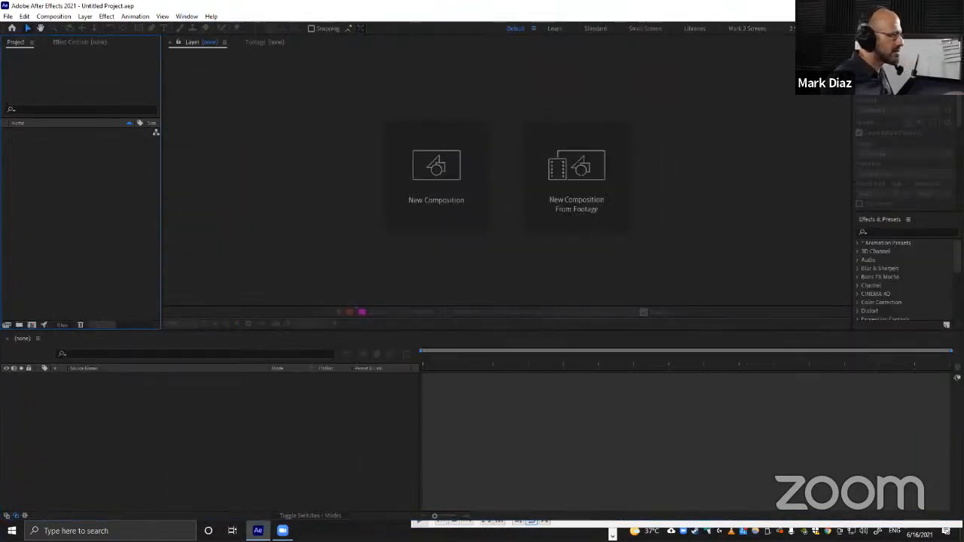
Close the VLC media player window.
click(452, 523)
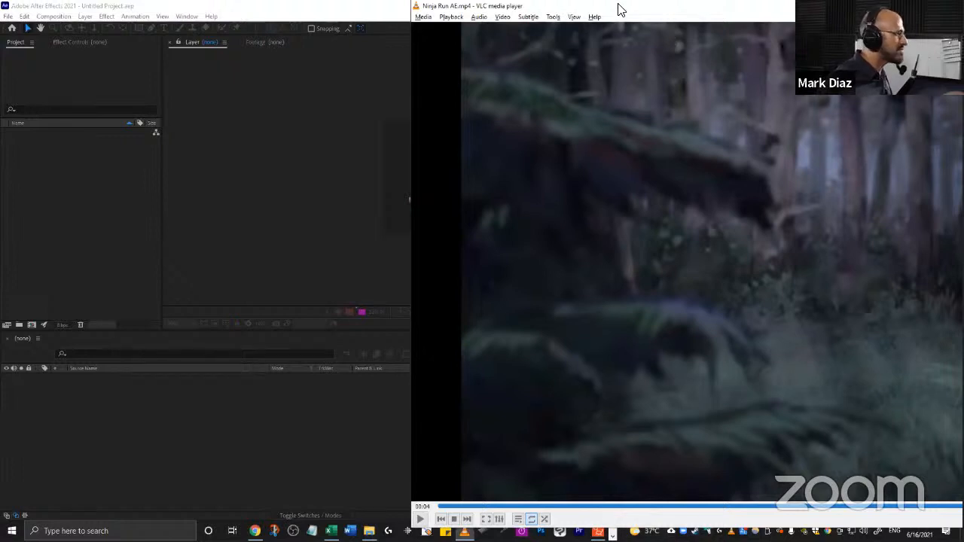
drag(616, 12, 259, 20)
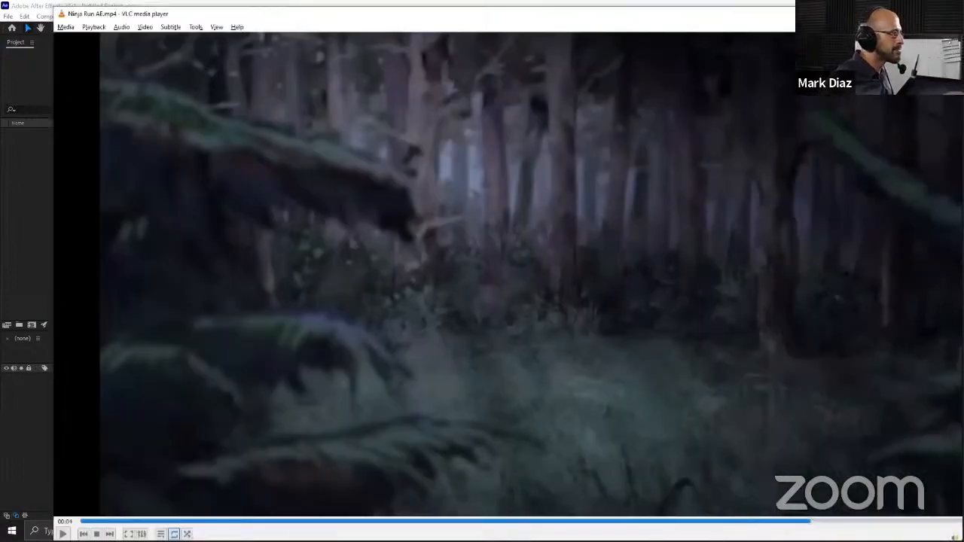
click(948, 14)
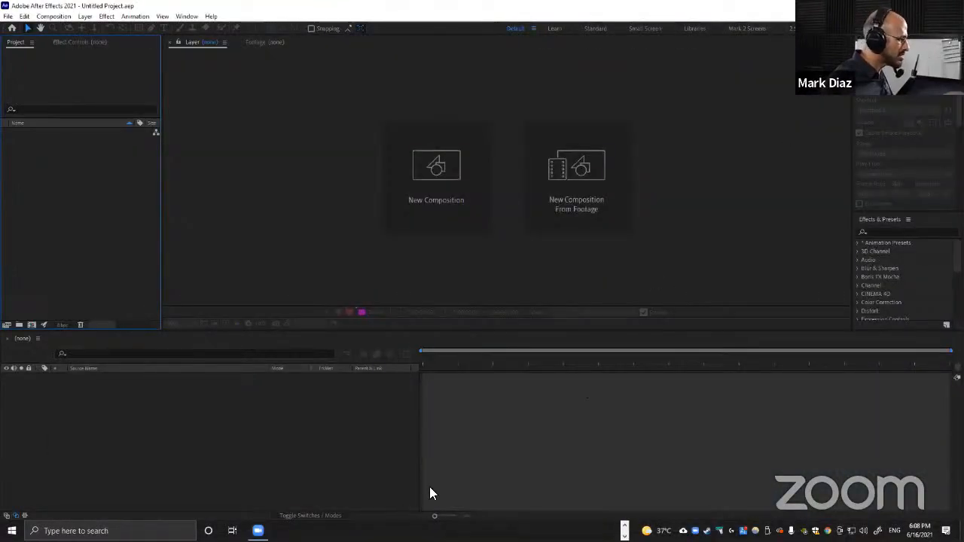
In Cartoon Animator, browse the Actor templates to Character > _G3 360 > 1_G3 360 Human.
key(alt+Tab)
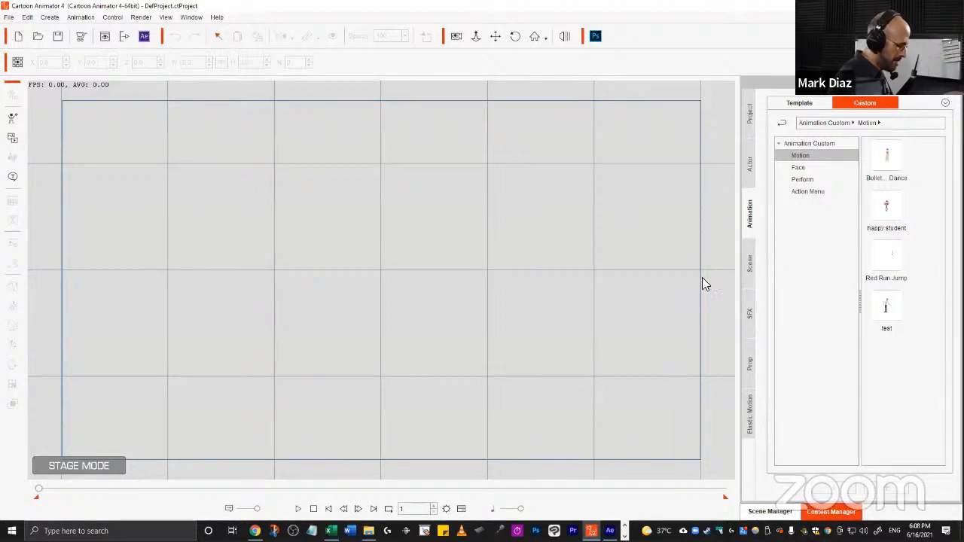
click(748, 162)
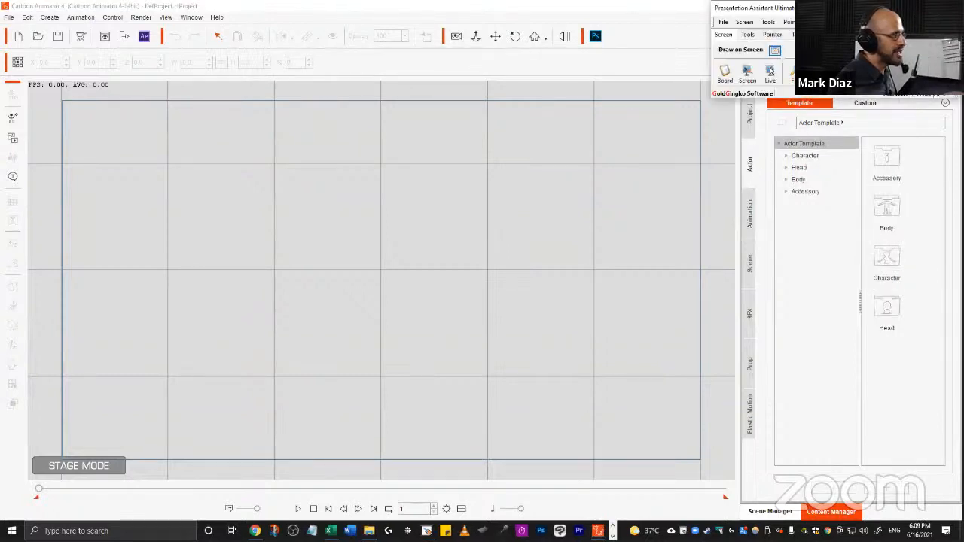
click(804, 155)
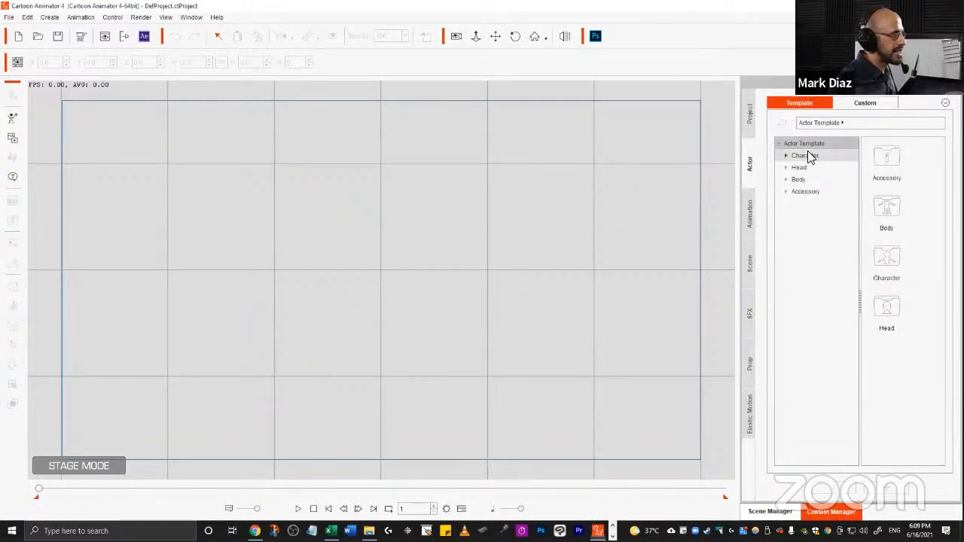
click(785, 155)
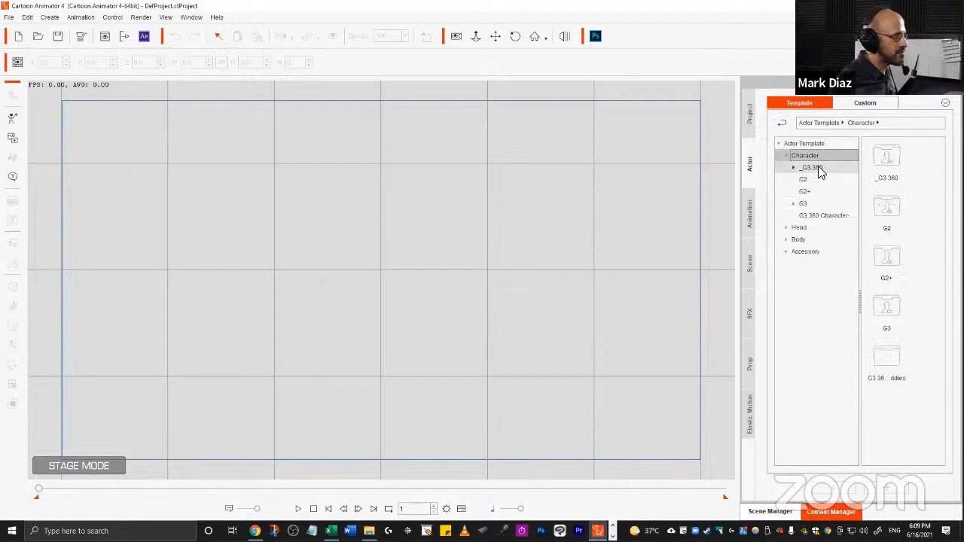
click(817, 169)
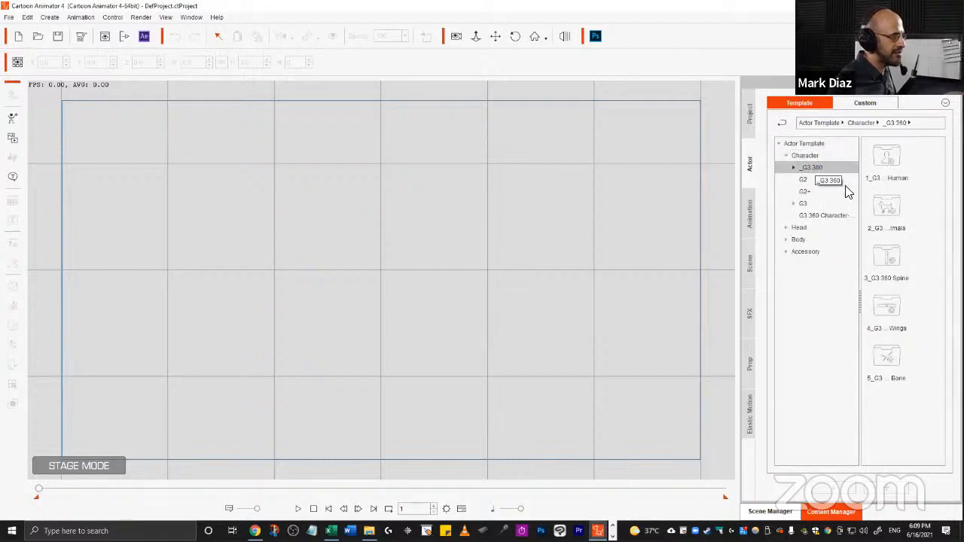
double_click(890, 155)
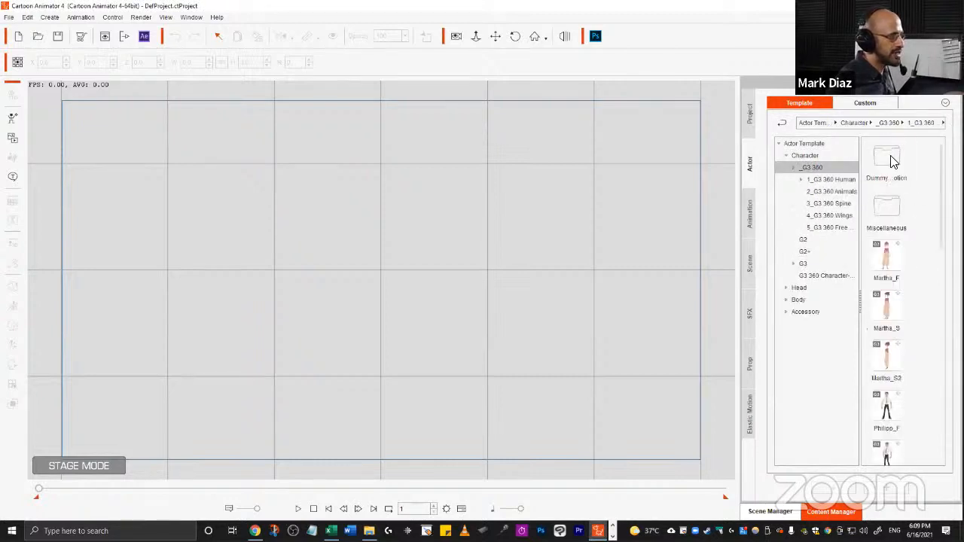
Place the Red_S2 G3 360 character on the stage, position it near the centre, and flip it horizontally.
scroll(888, 309, down, 5)
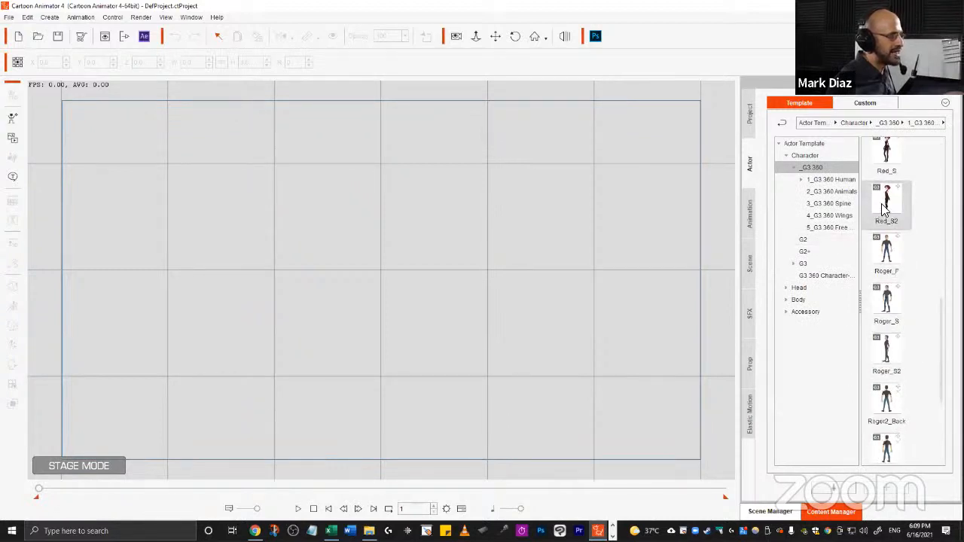
click(898, 211)
scroll(904, 354, up, 3)
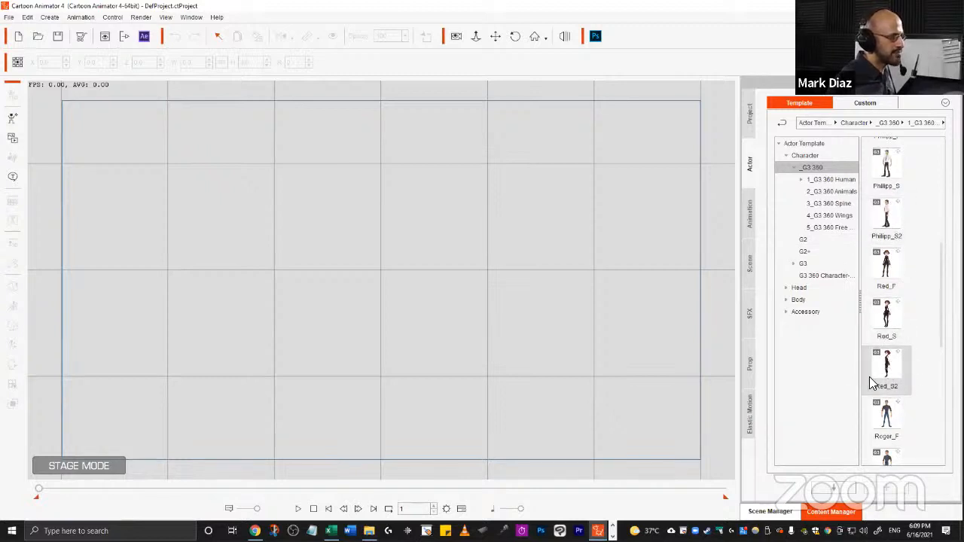
drag(889, 388, 357, 259)
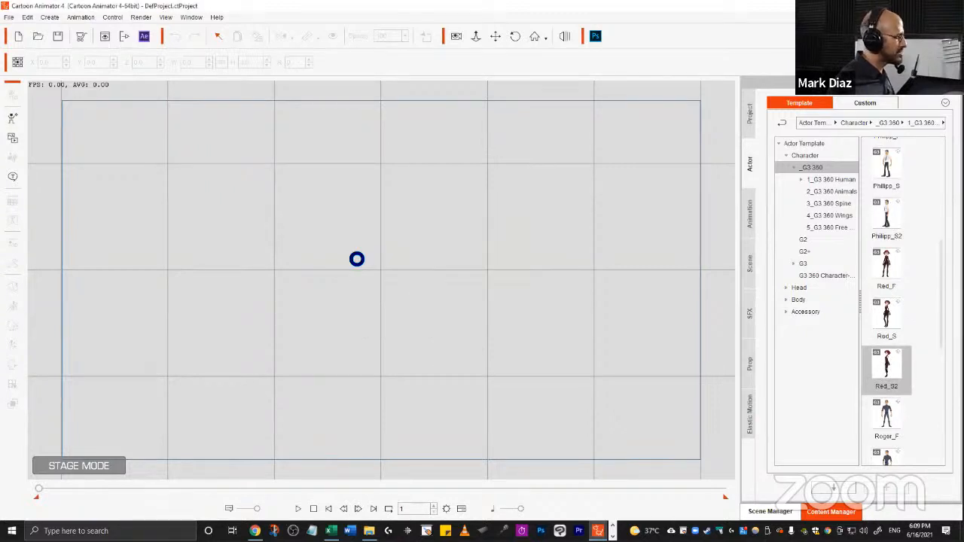
drag(350, 211, 392, 244)
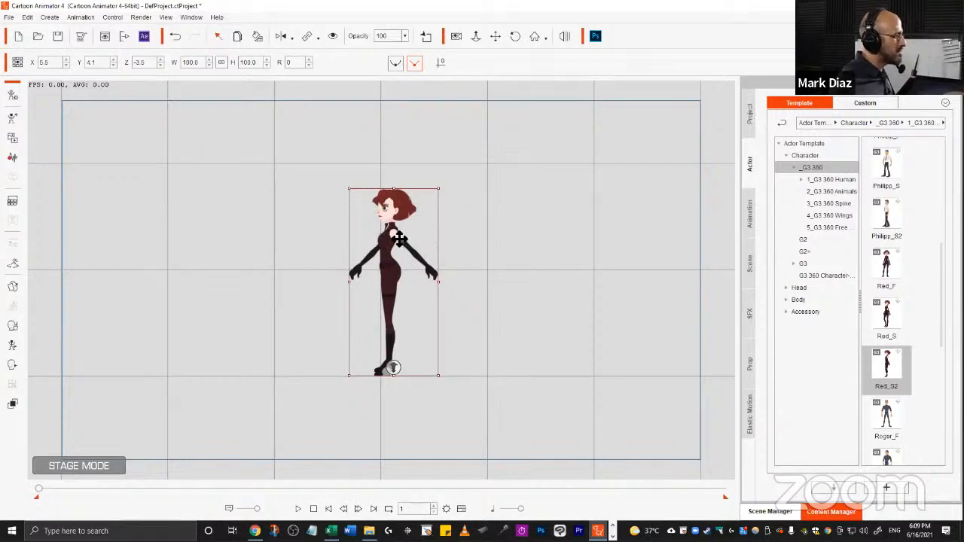
click(282, 39)
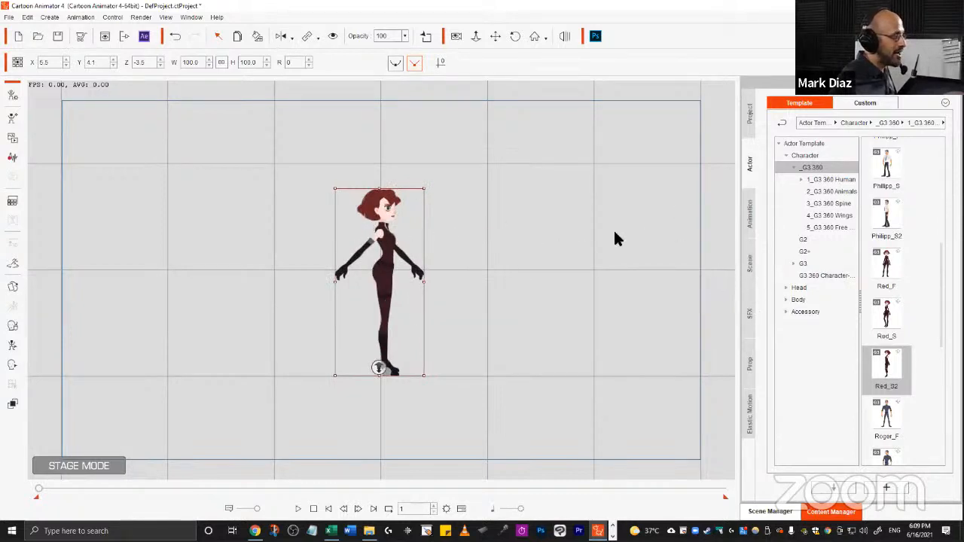
Apply the Run Fast(1S), Run Fast(2L) and Run Fast(3E) motions from Motion > 1_G3 Human > _Turners_Female > Side to the character.
click(749, 217)
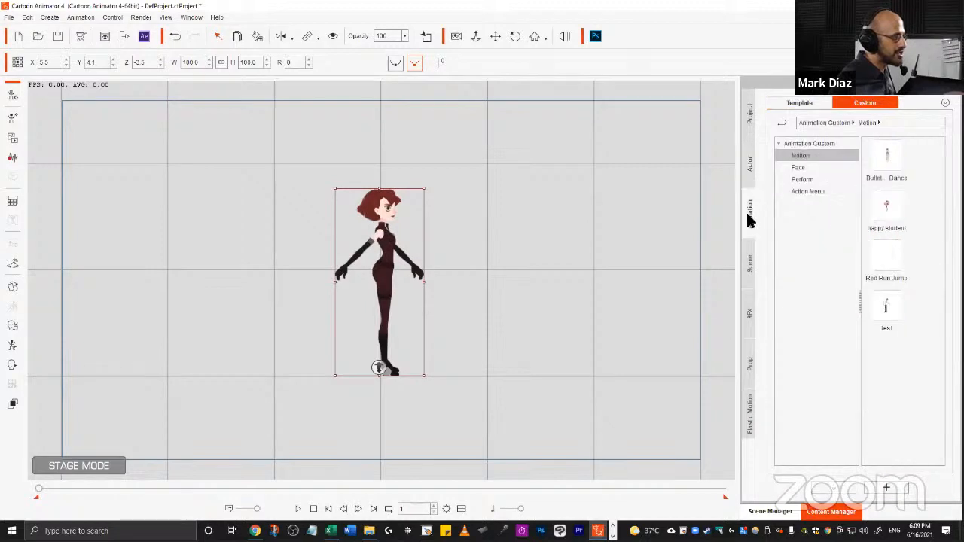
click(797, 100)
click(801, 155)
click(785, 155)
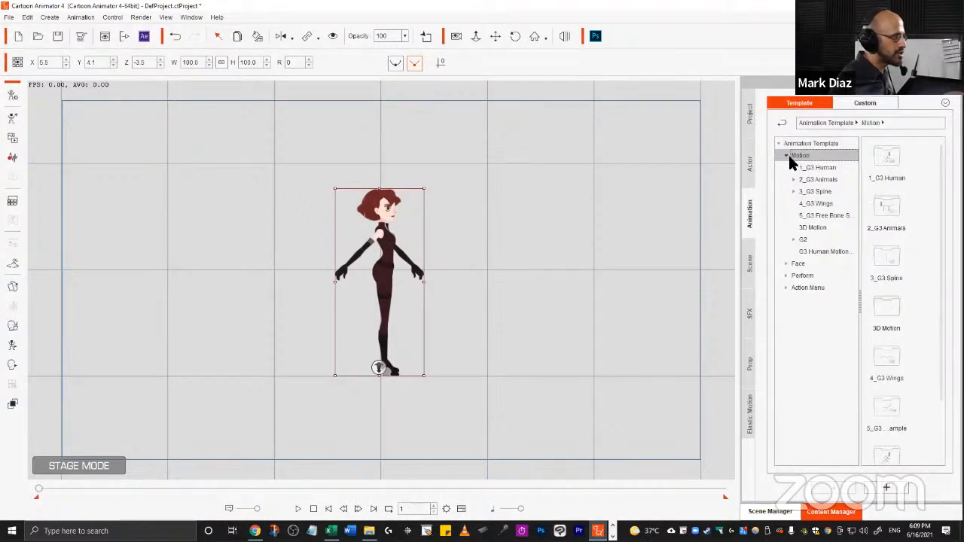
click(829, 169)
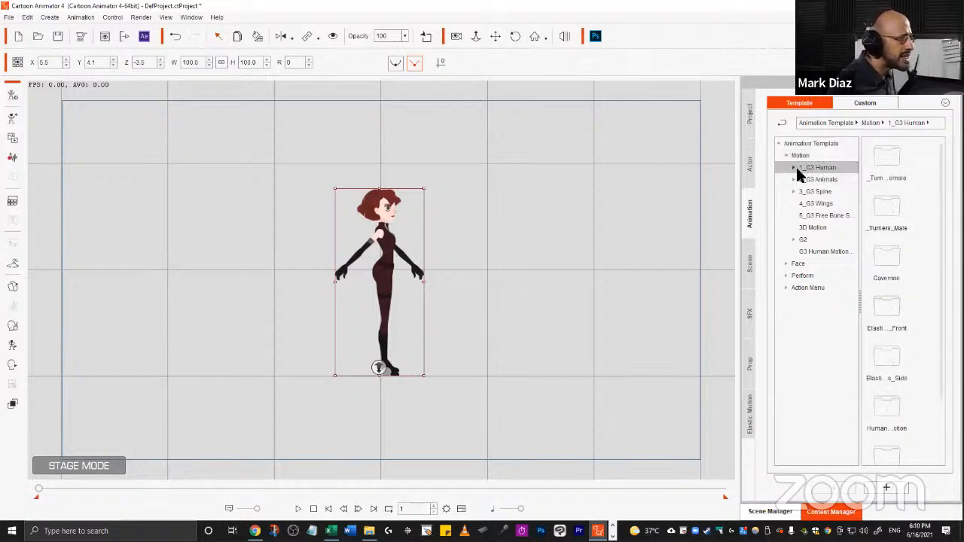
double_click(807, 167)
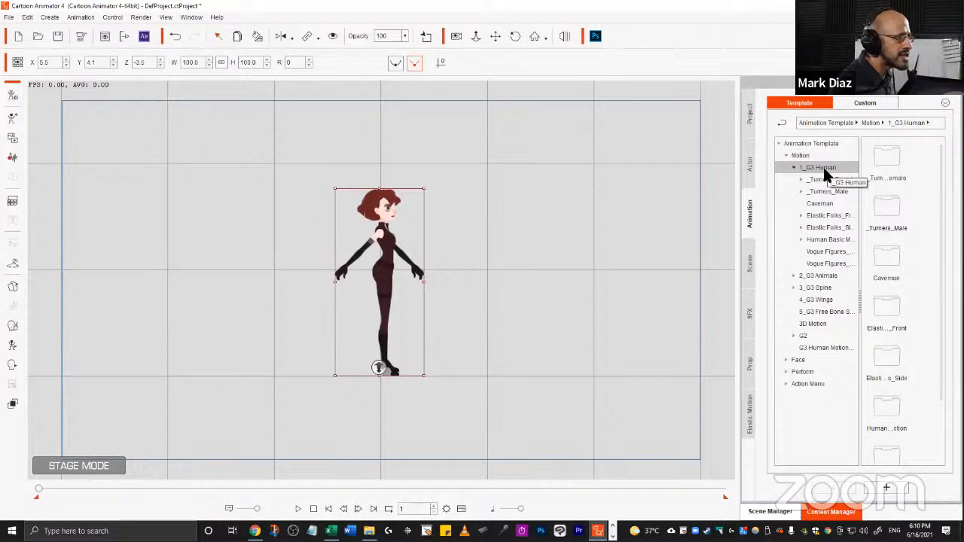
click(824, 180)
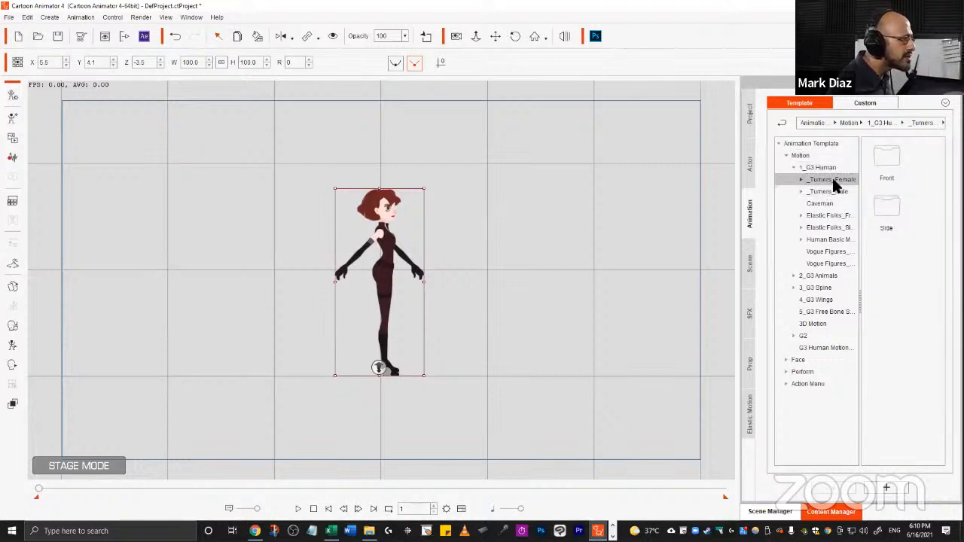
double_click(879, 202)
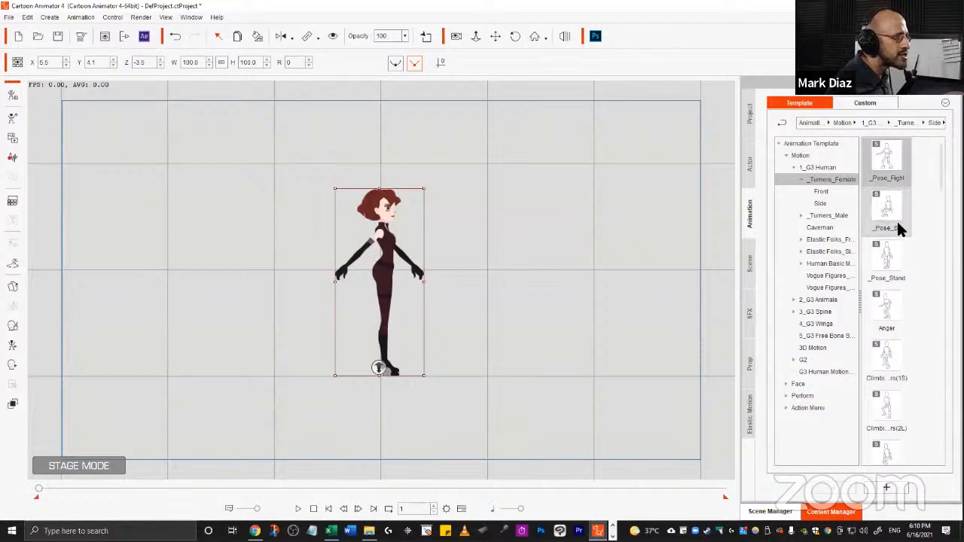
scroll(898, 234, down, 10)
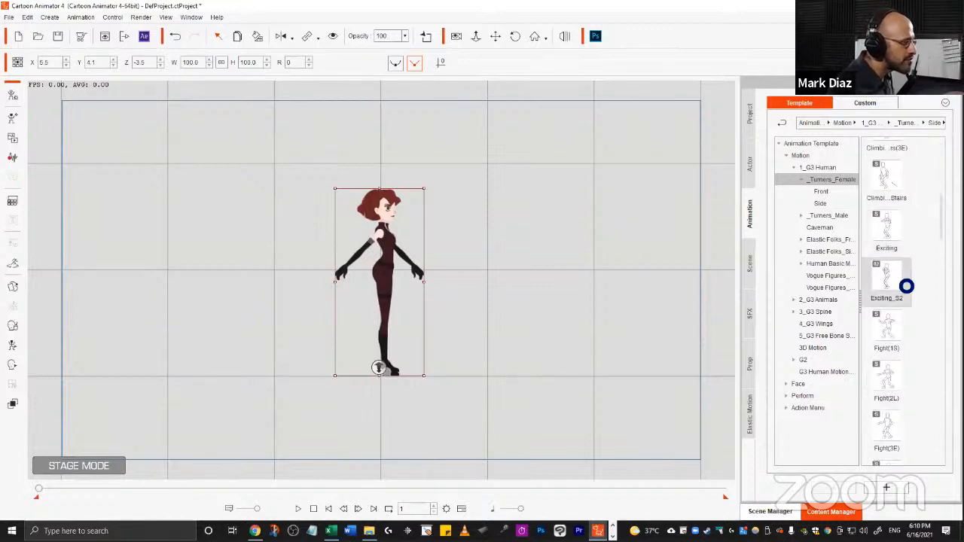
scroll(901, 281, up, 5)
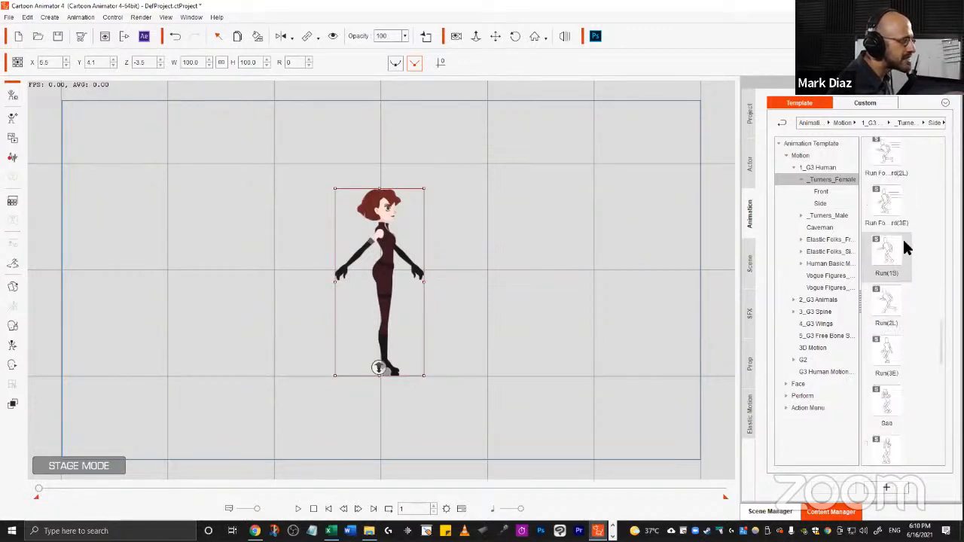
scroll(893, 271, up, 3)
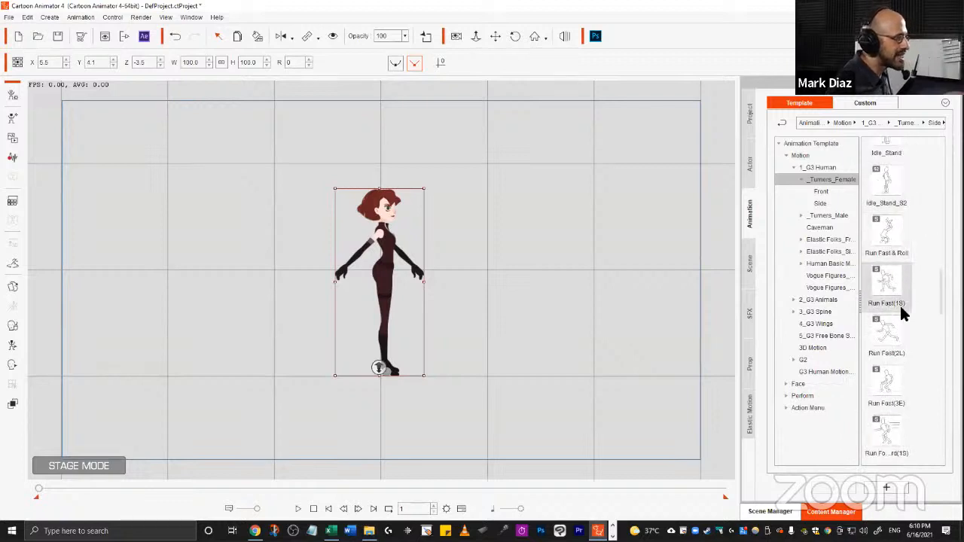
double_click(893, 281)
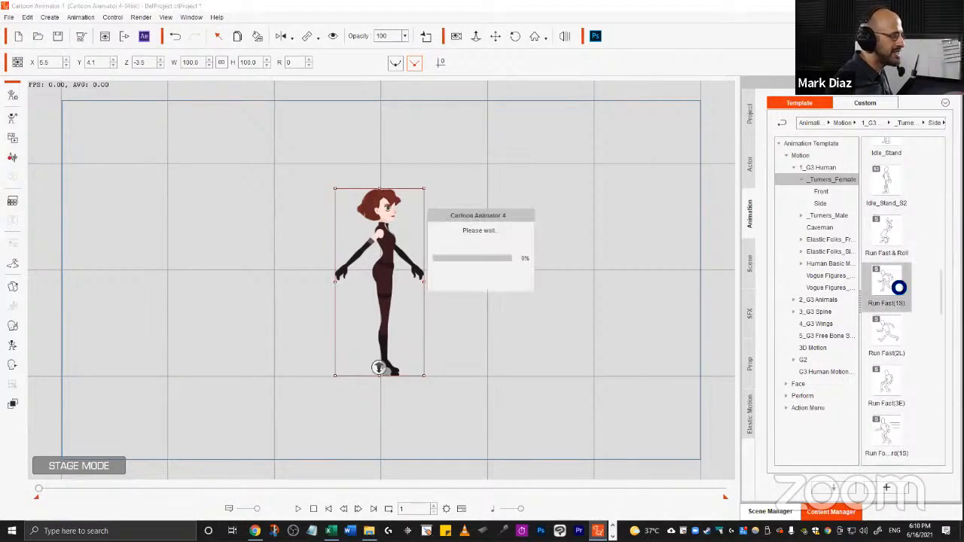
double_click(891, 338)
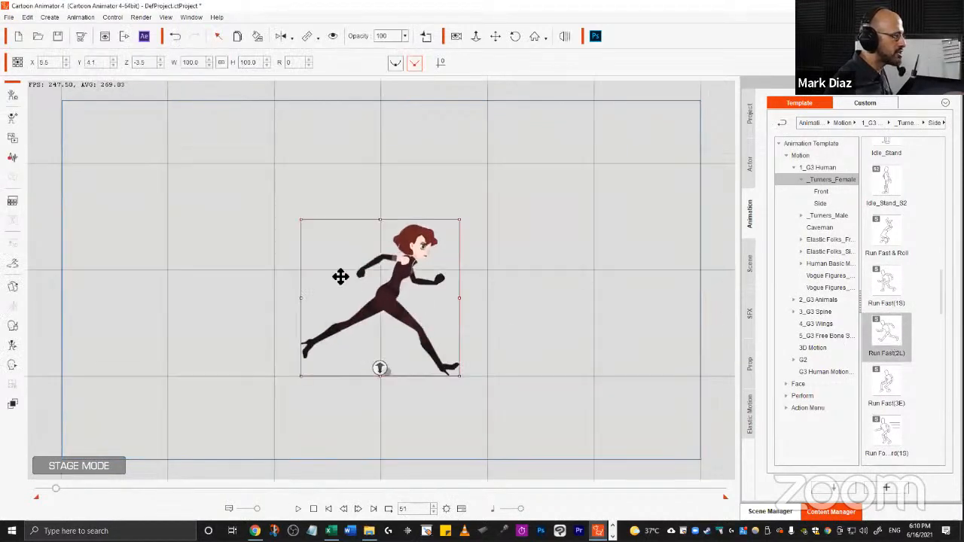
double_click(887, 385)
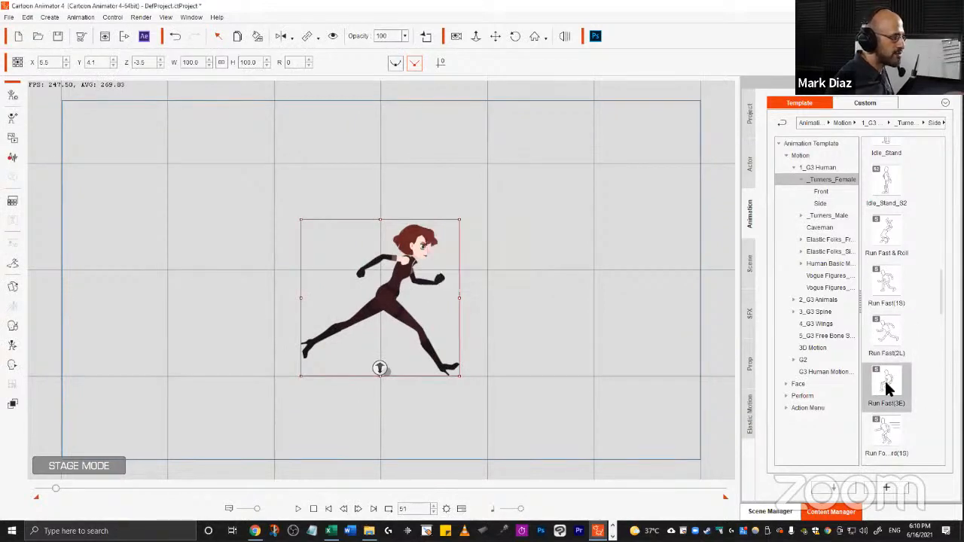
key(space)
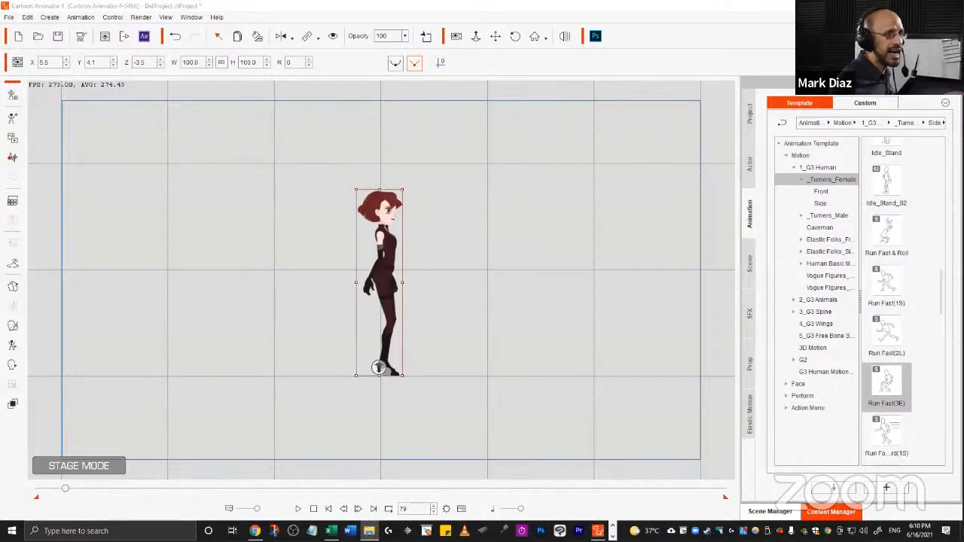
Switch to File Explorer and drop the Red Jump.ctPerform motion clip onto the character, then play it.
key(alt+Tab)
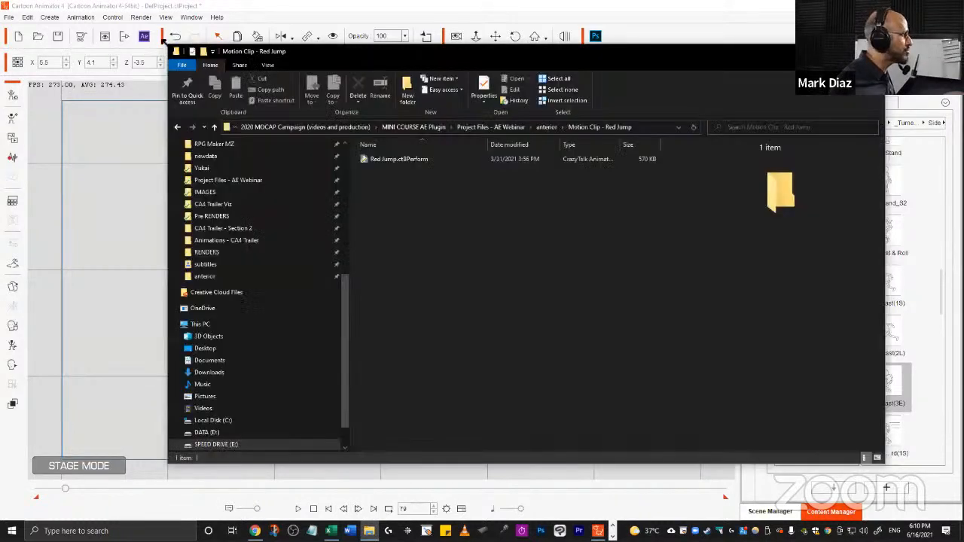
drag(167, 45, 413, 80)
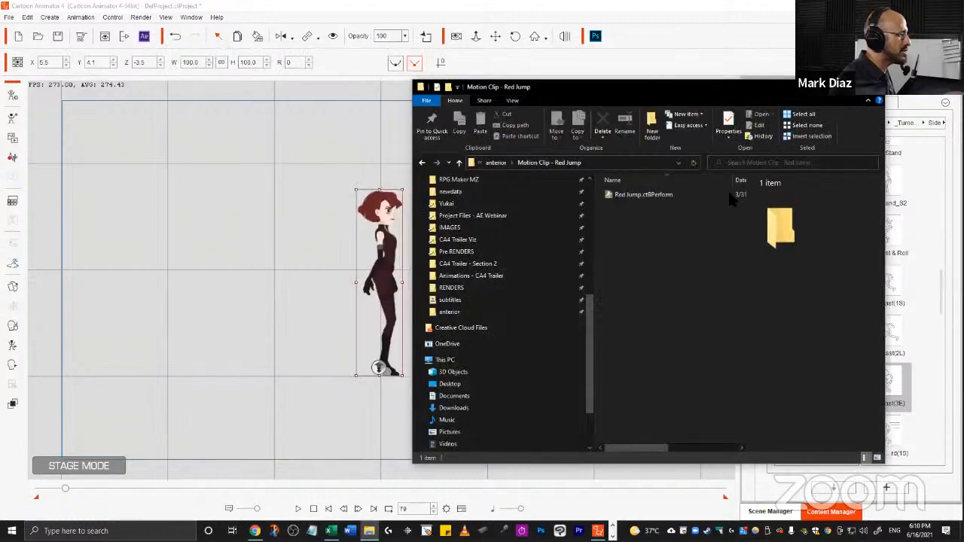
drag(696, 194, 389, 258)
key(space)
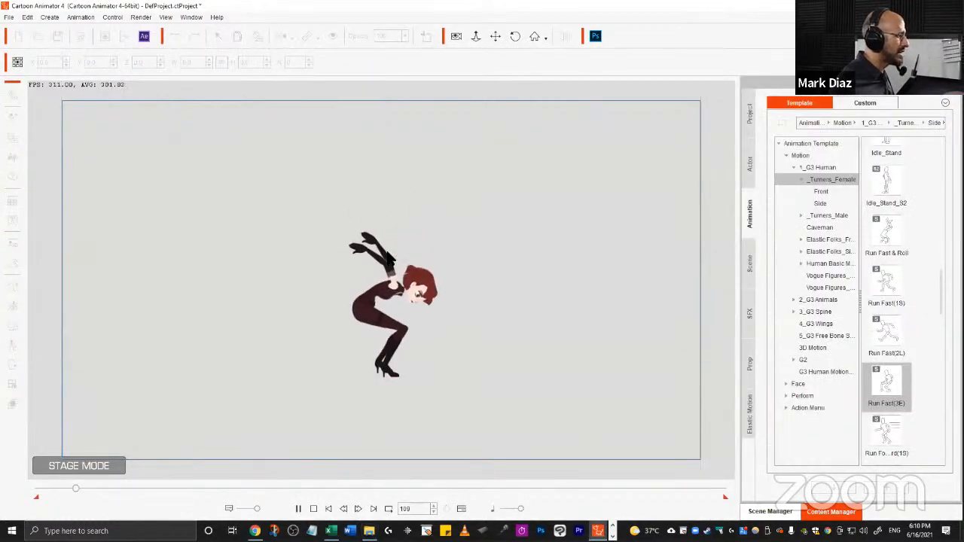
Stop playback, rewind to the start, and replay the animation to review it.
click(313, 509)
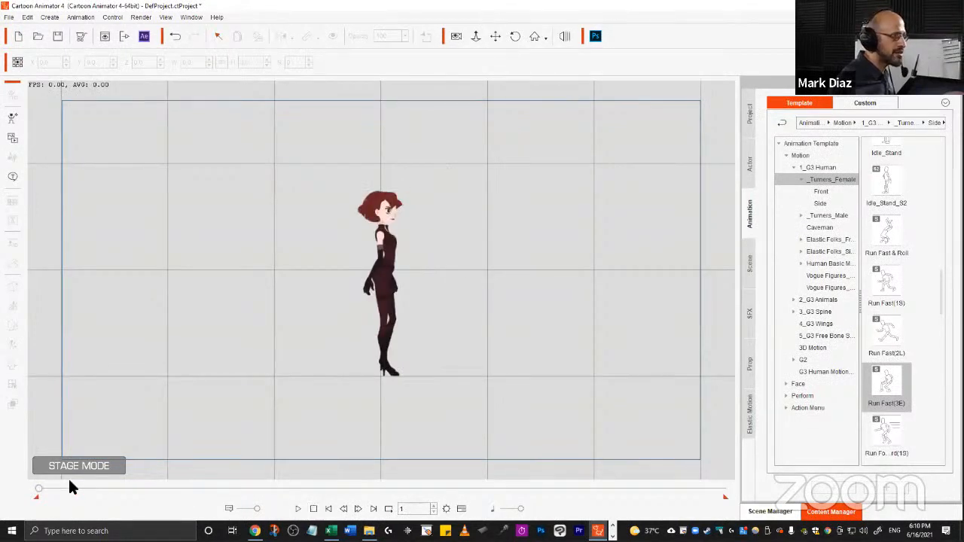
mouse_move(36, 489)
mouse_down()
mouse_move(67, 491)
mouse_move(24, 497)
mouse_up()
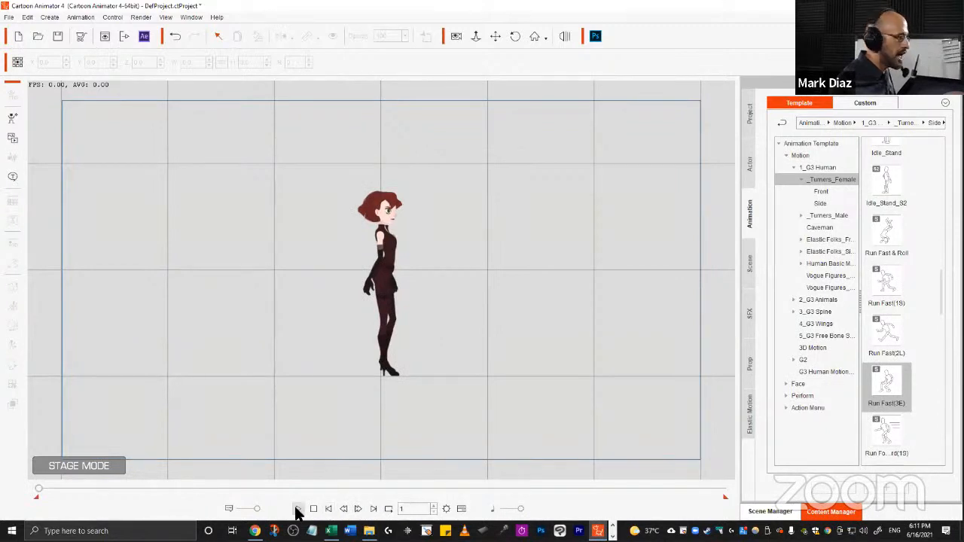
click(298, 511)
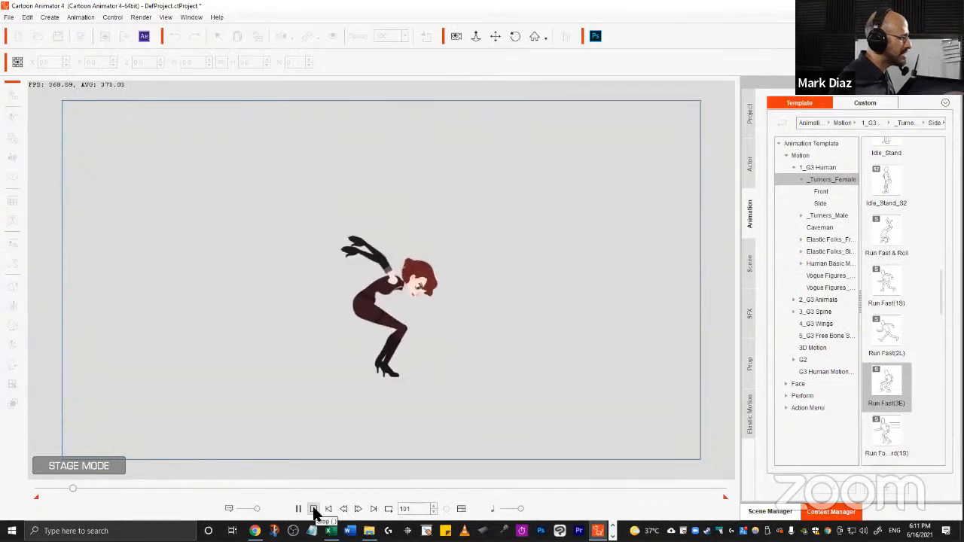
click(313, 509)
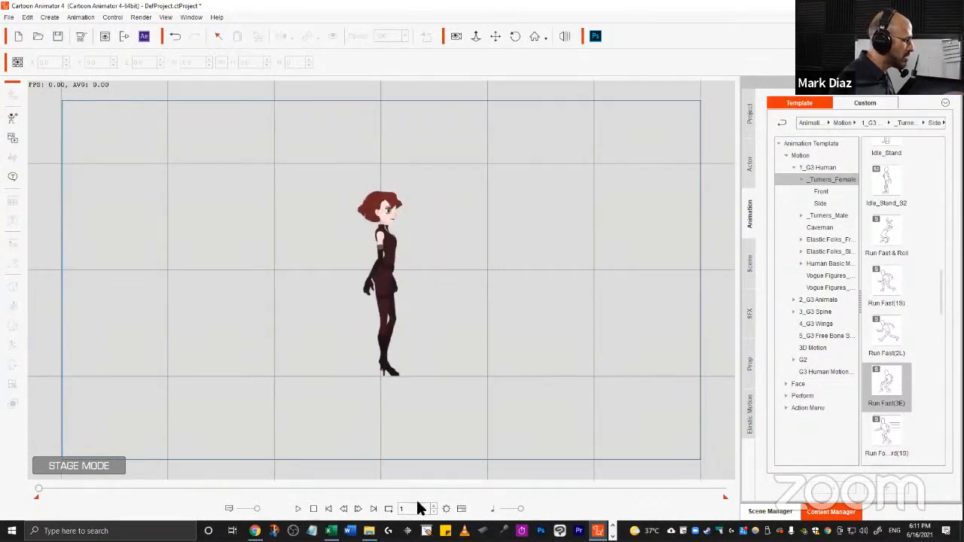
Open the timeline, expand the character's Motion track, and scrub through the run and jump clips.
click(461, 509)
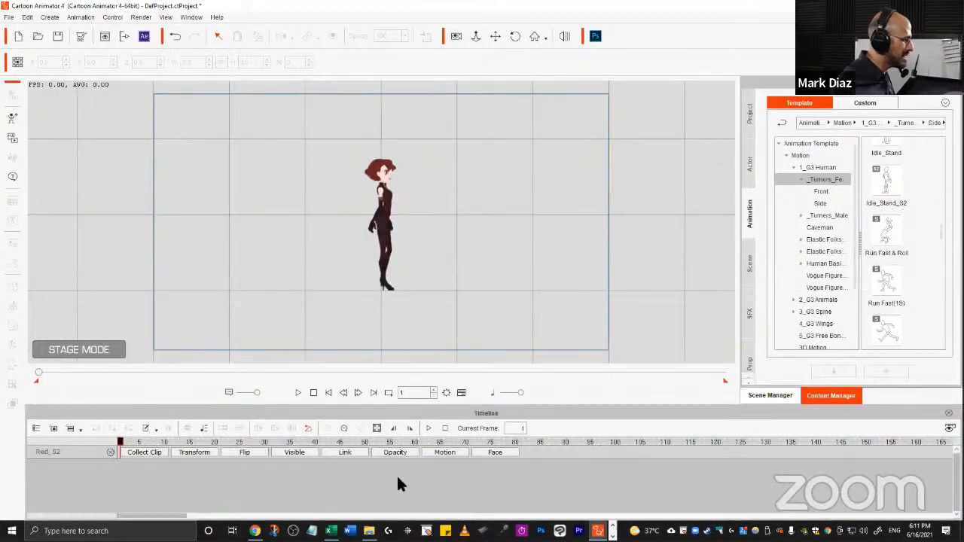
click(446, 452)
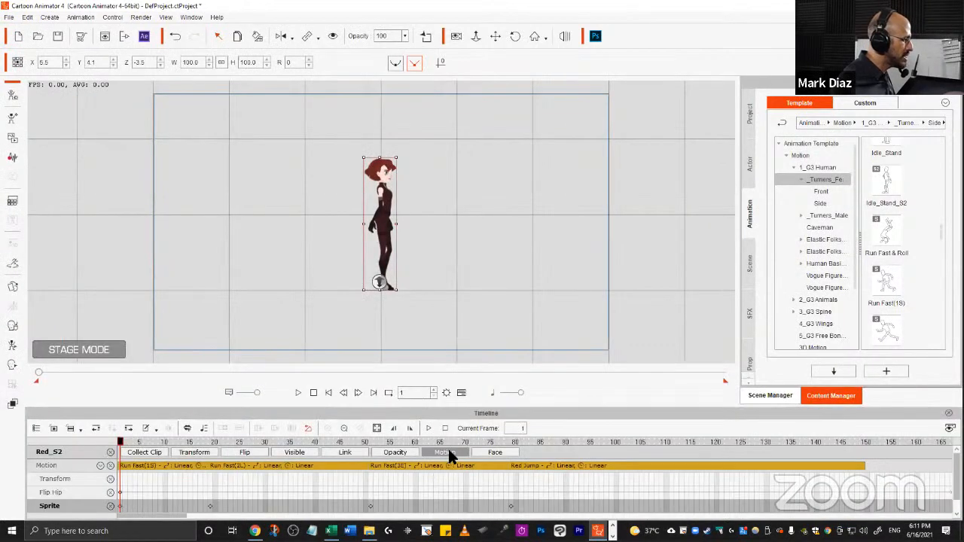
click(159, 462)
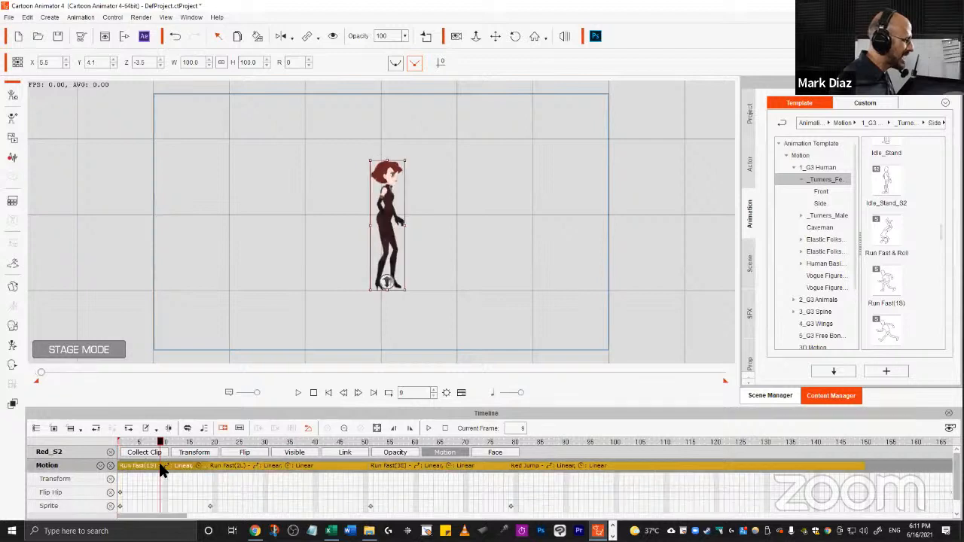
click(248, 464)
click(397, 464)
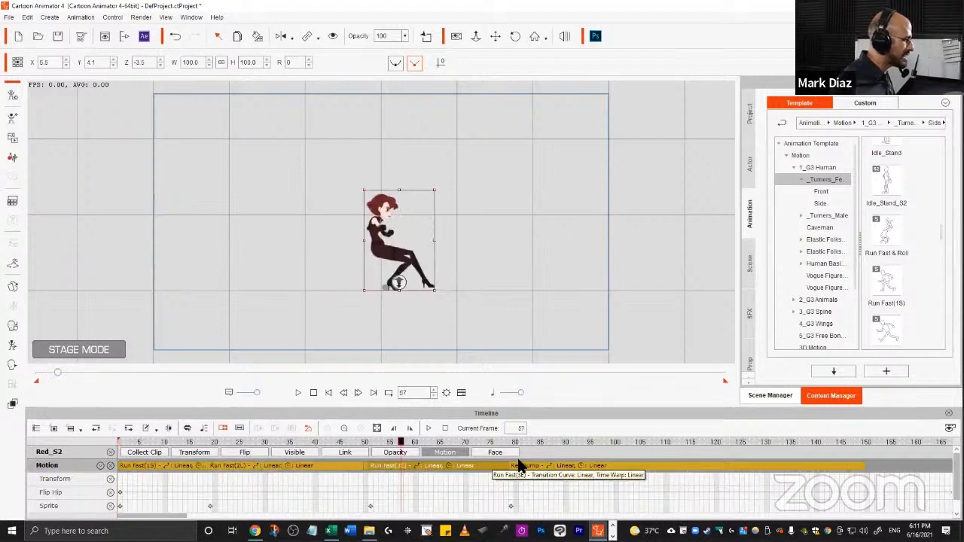
click(536, 466)
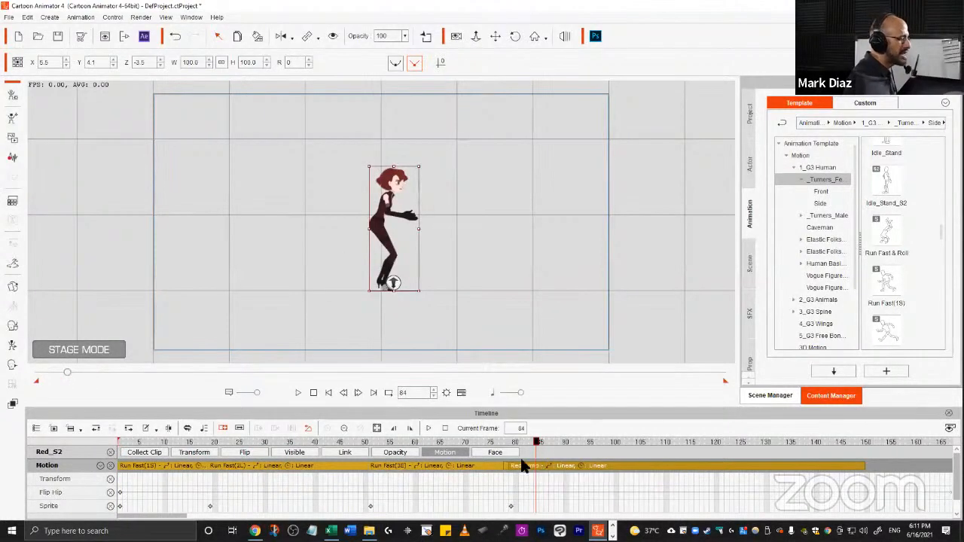
click(512, 442)
drag(494, 444, 465, 446)
key(space)
key(space)
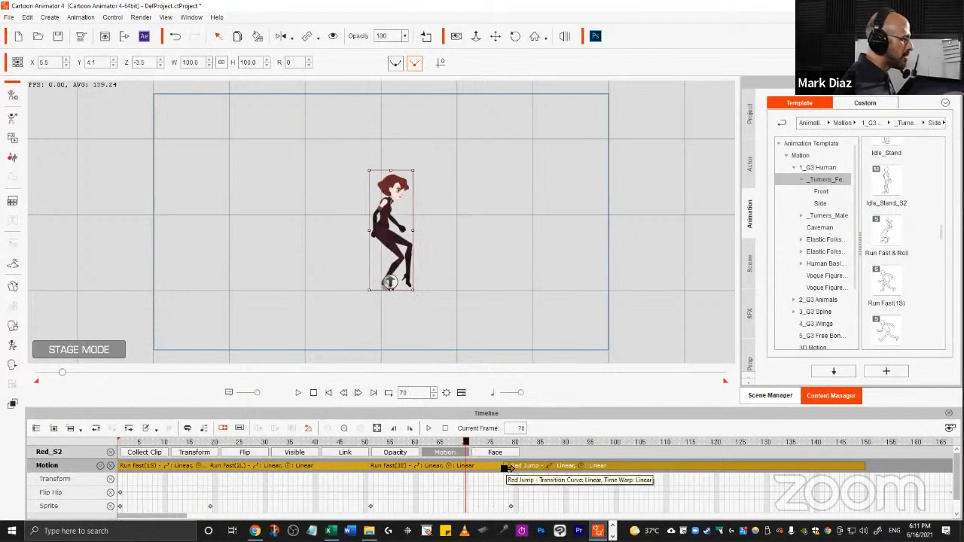
Scrub the timeline to frame 99 during the jump and move the character upward on the stage.
click(527, 468)
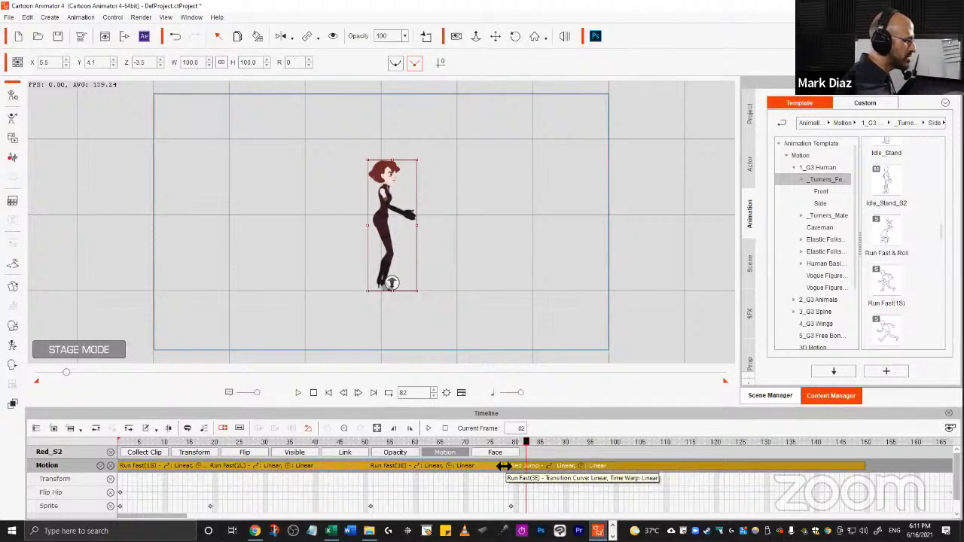
click(456, 442)
drag(455, 444, 443, 470)
key(space)
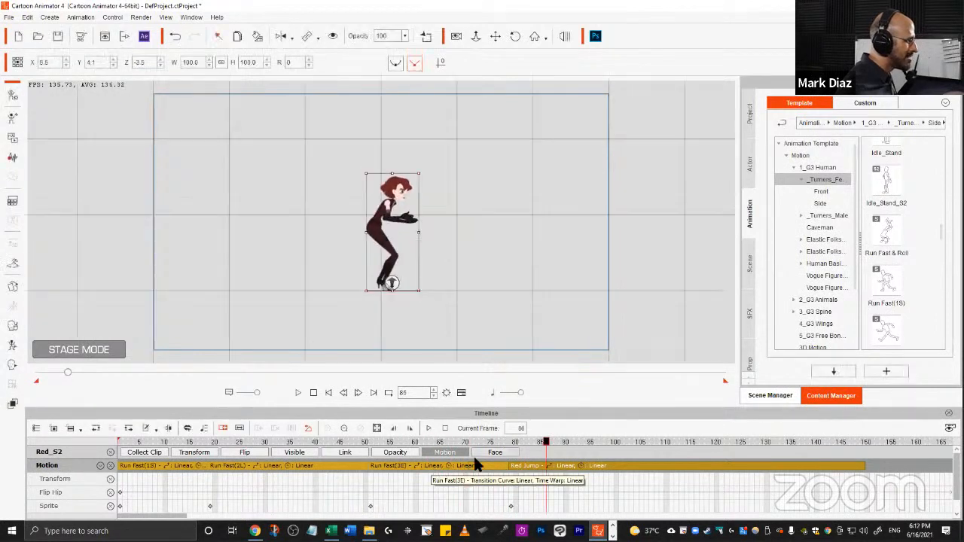
drag(493, 438, 517, 452)
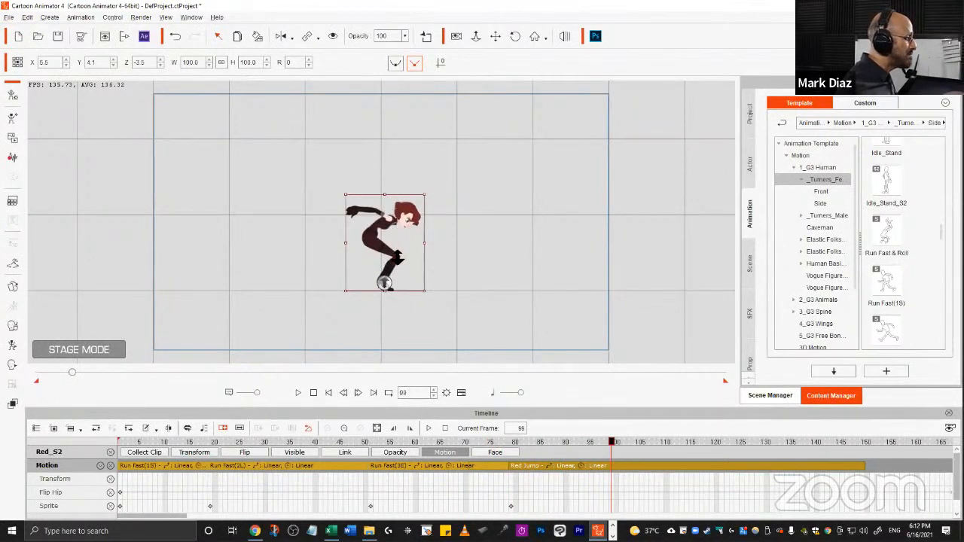
drag(398, 257, 398, 170)
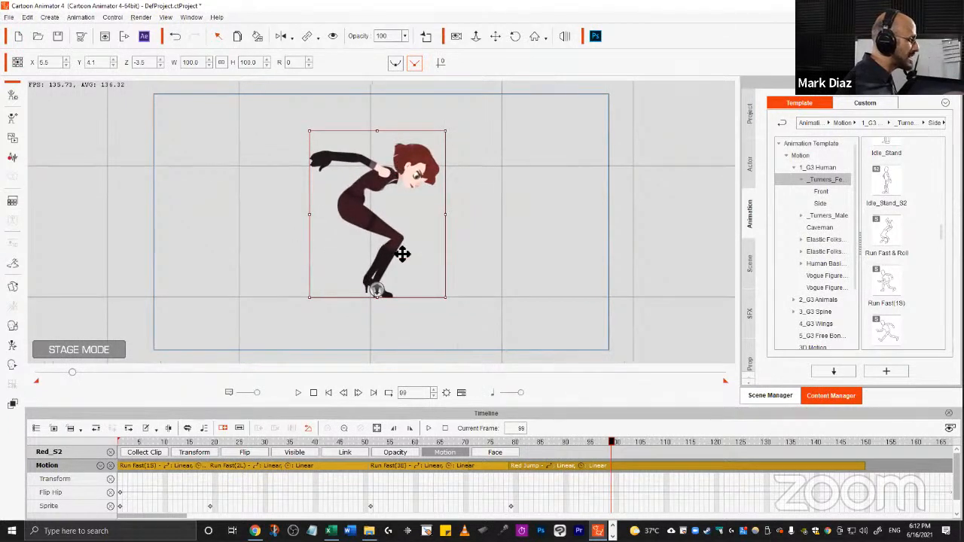
Reposition the character on the stage at frame 99 and at frame 89 of the jump.
drag(379, 210, 383, 252)
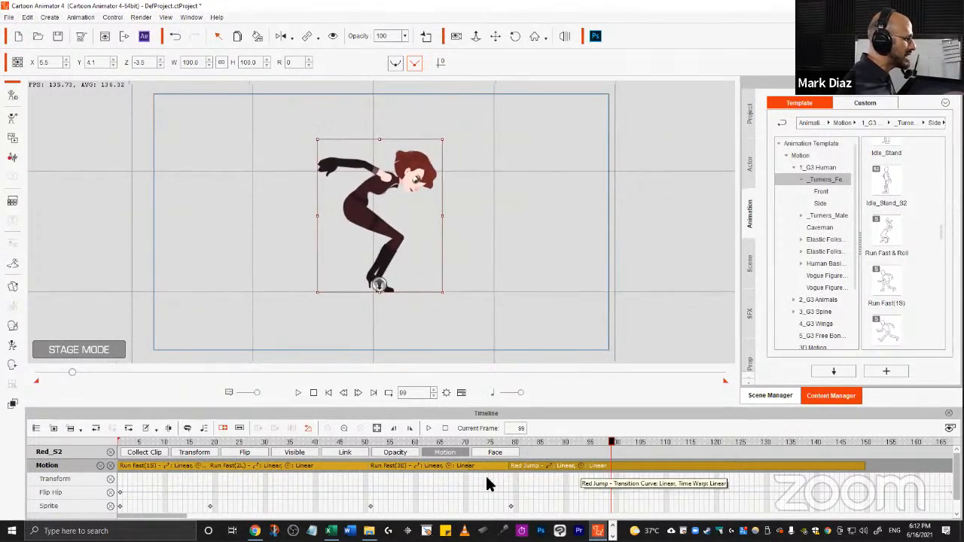
click(447, 442)
drag(521, 443, 561, 442)
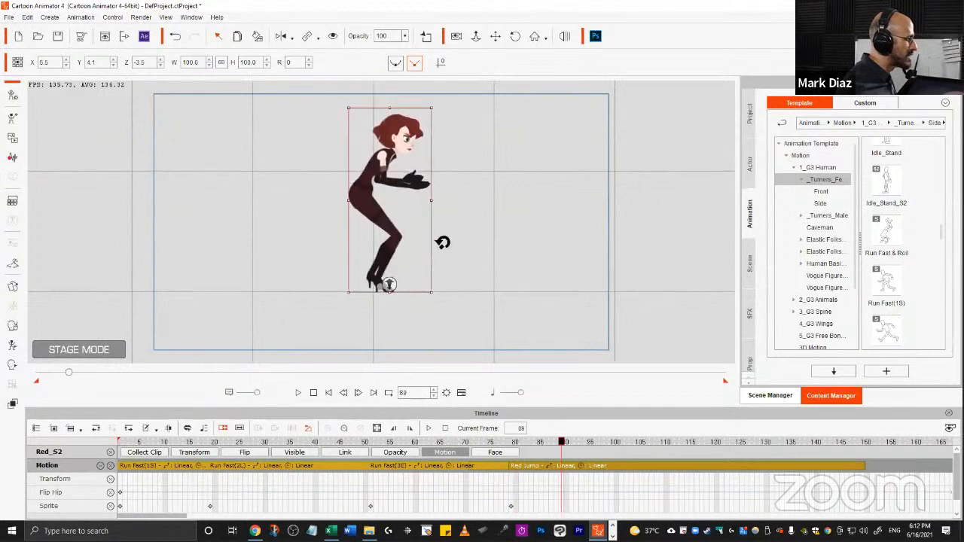
drag(441, 241, 446, 278)
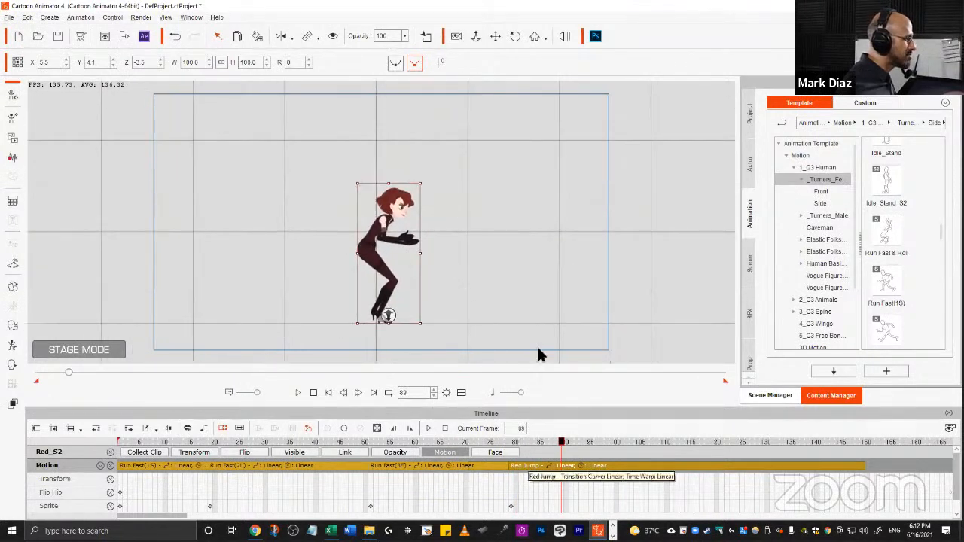
drag(461, 202, 462, 177)
Play and pause the animation, scroll along the timeline, replay it, and rewind to the start.
click(427, 431)
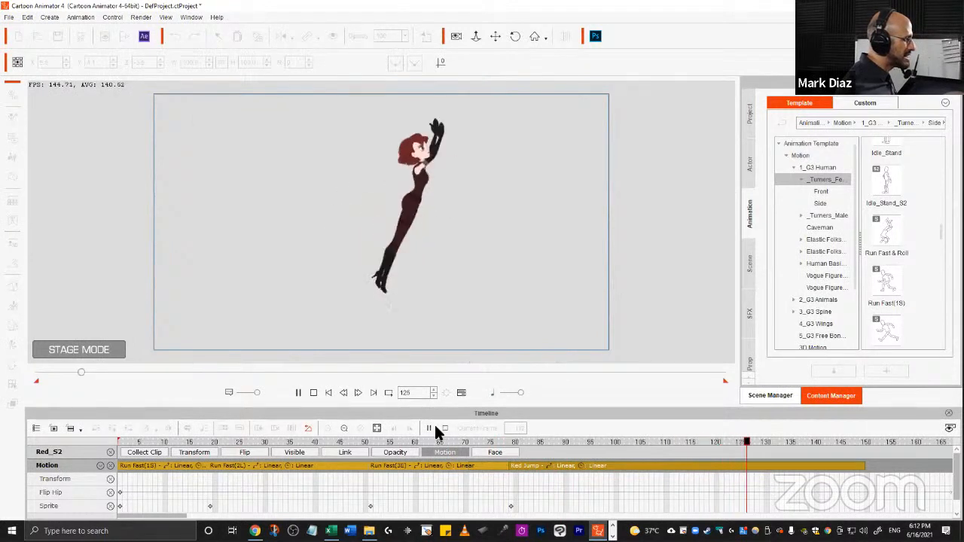
click(433, 426)
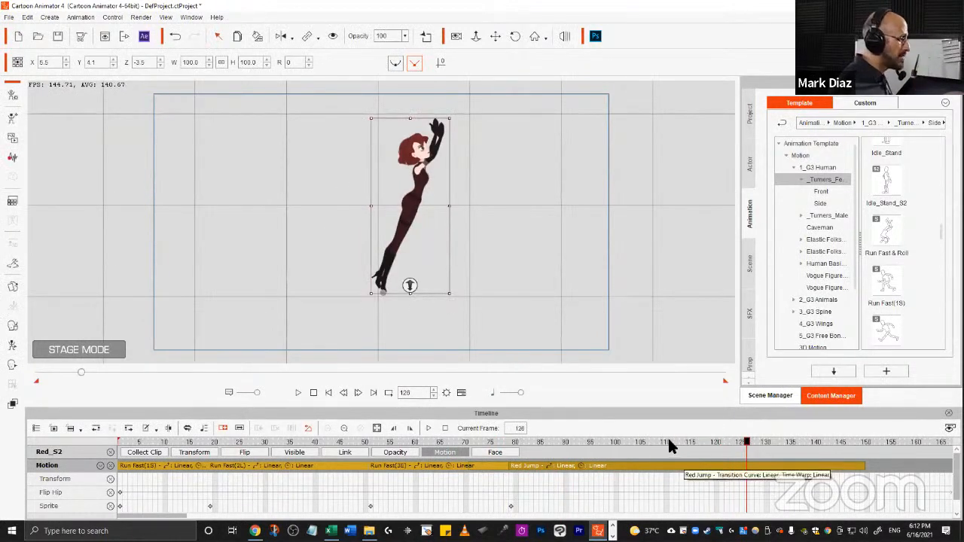
drag(668, 439, 888, 446)
key(space)
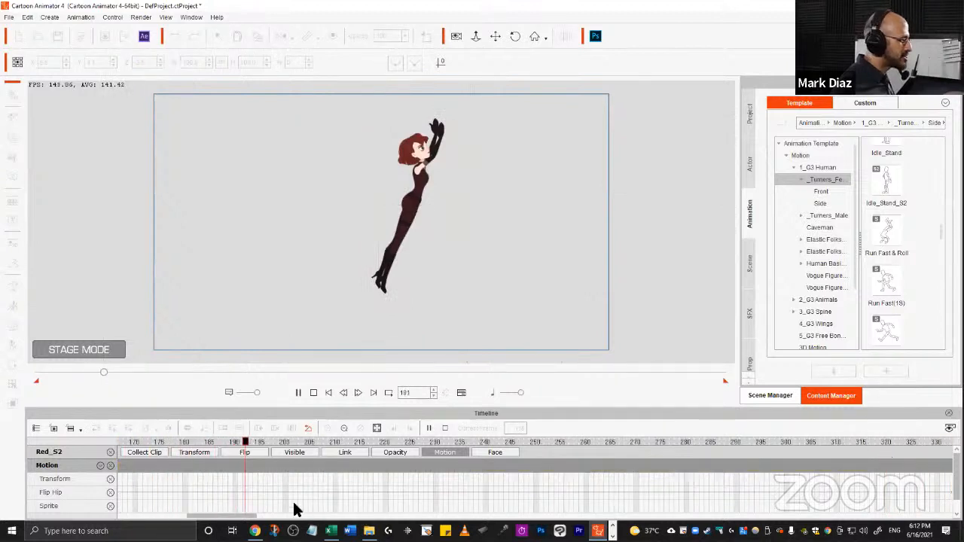
key(space)
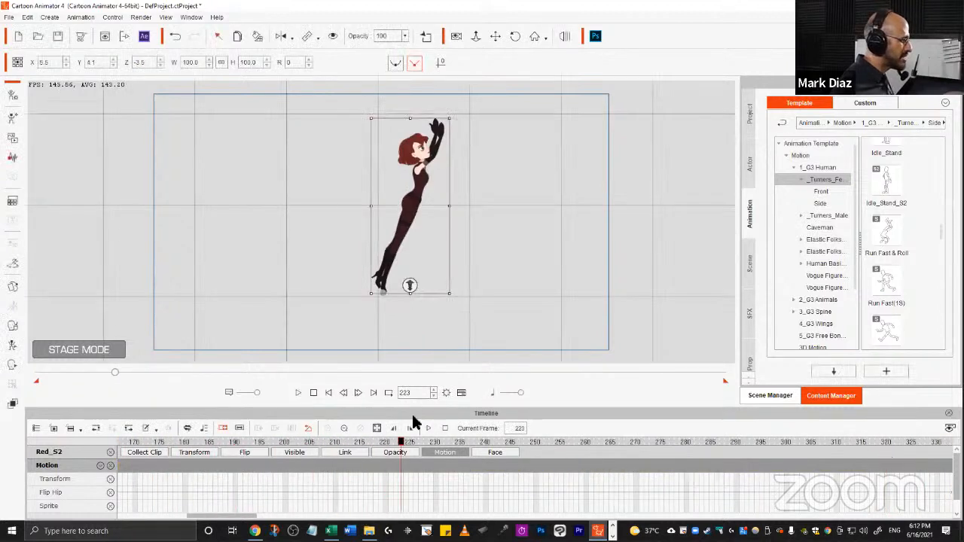
click(328, 392)
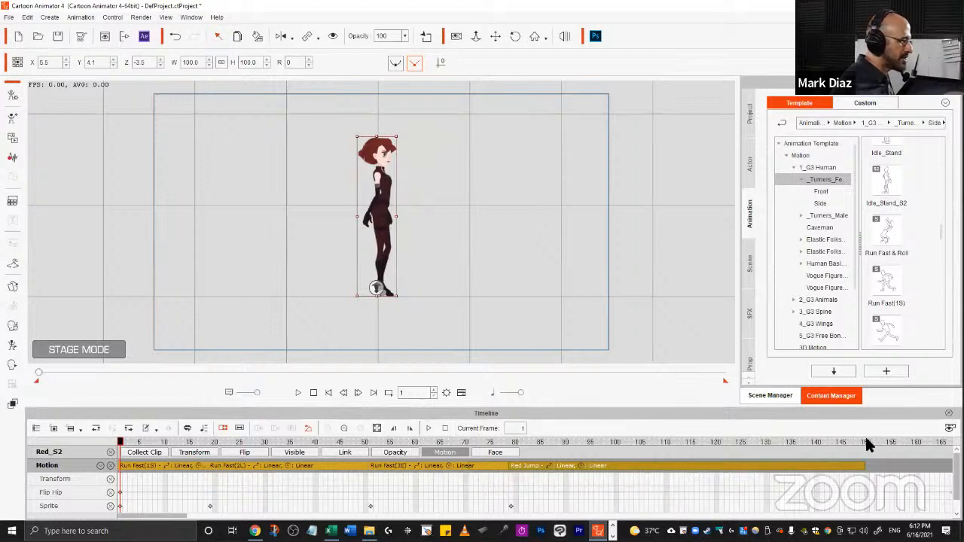
Scrub to the last frame, then open the Project Settings and confirm them.
drag(864, 444, 933, 448)
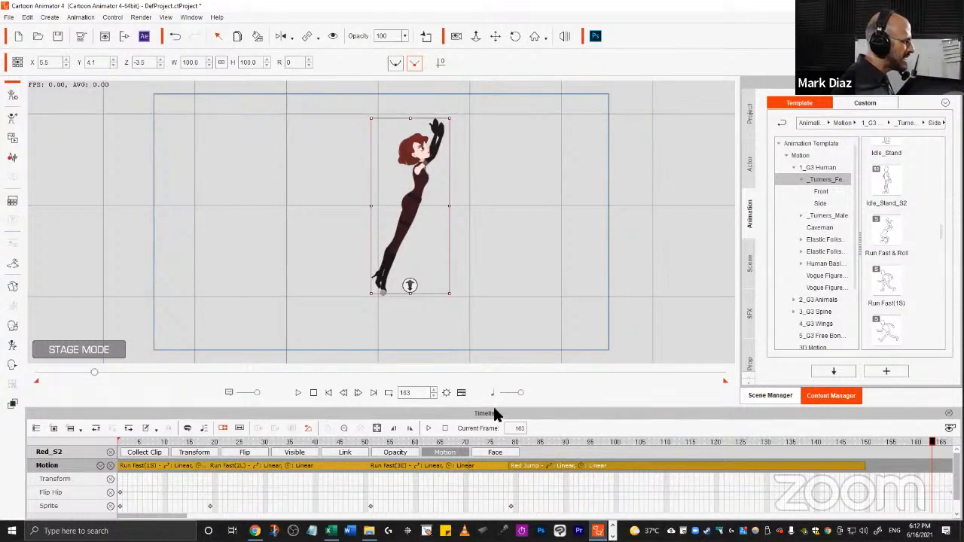
click(445, 391)
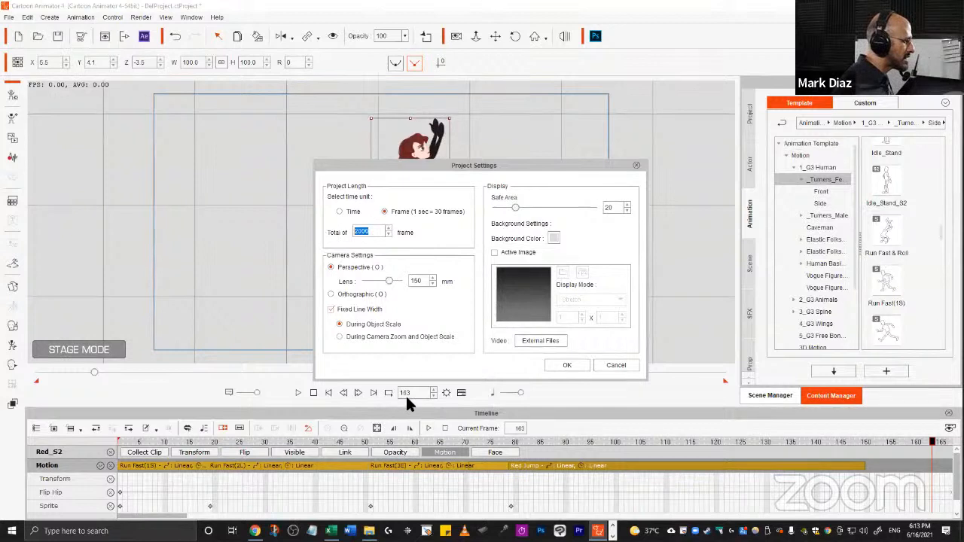
click(567, 364)
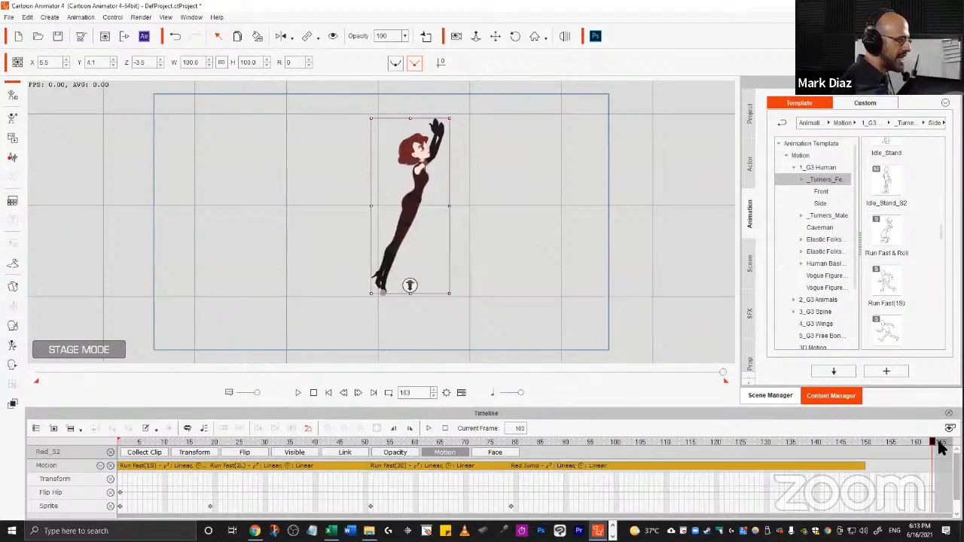
Play the animation and step frame by frame around frames 118 to 123 to examine the jump takeoff.
drag(934, 444, 301, 429)
key(space)
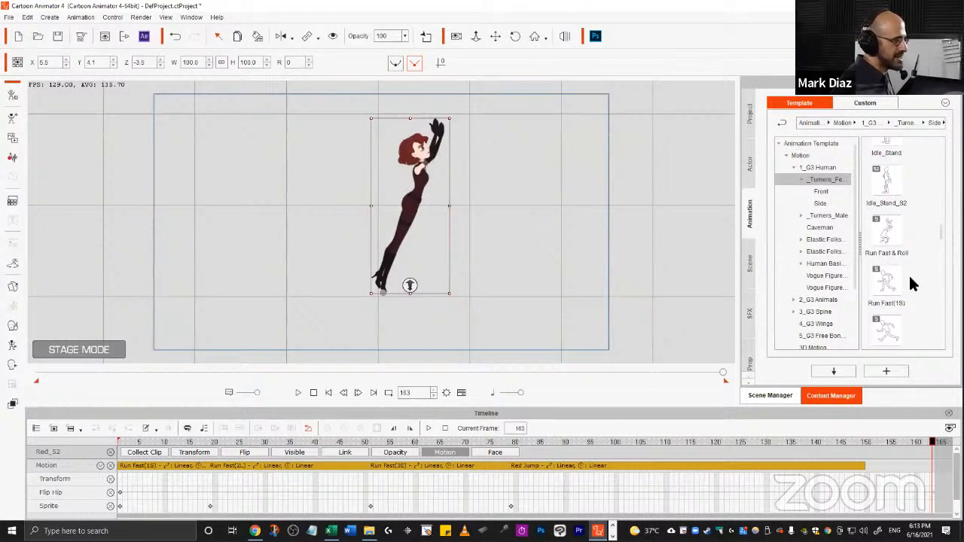
drag(842, 452, 685, 419)
key(Right)
key(Right)
key(Right)
key(Right)
key(Right)
key(Right)
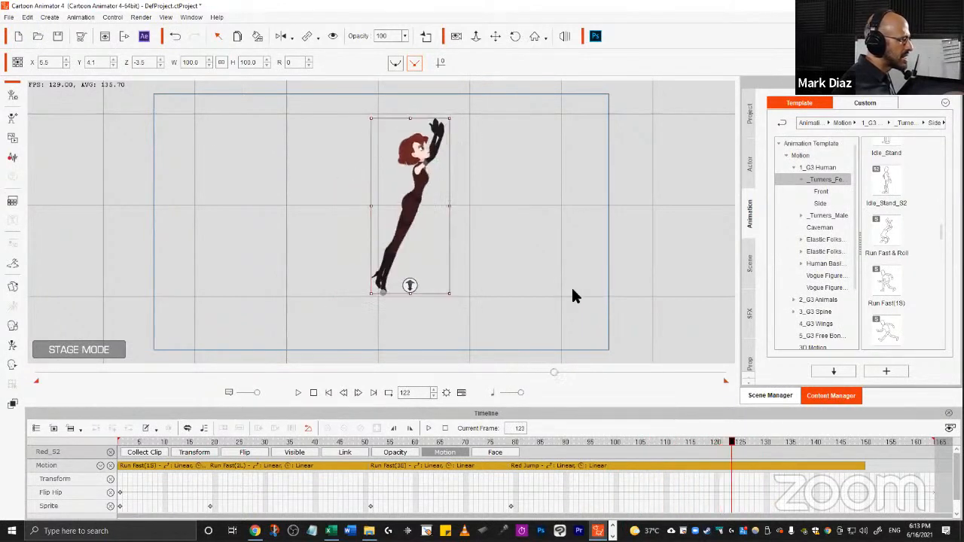
key(Left)
key(Left)
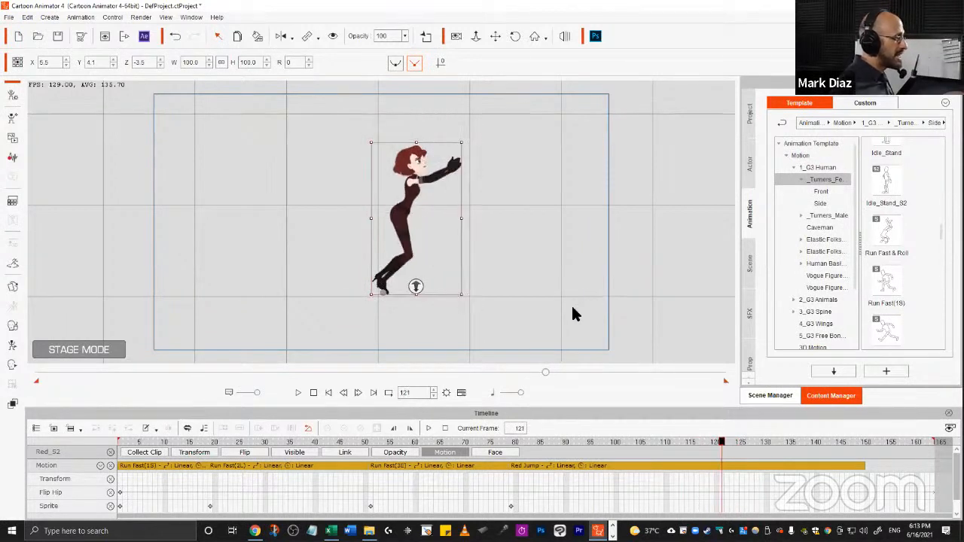
key(Left)
key(Left)
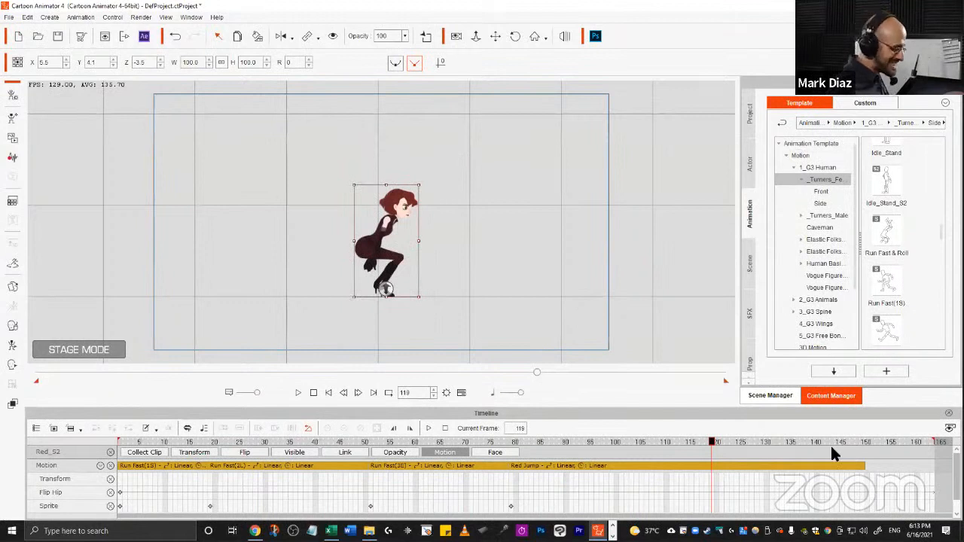
key(Right)
key(Right)
key(Right)
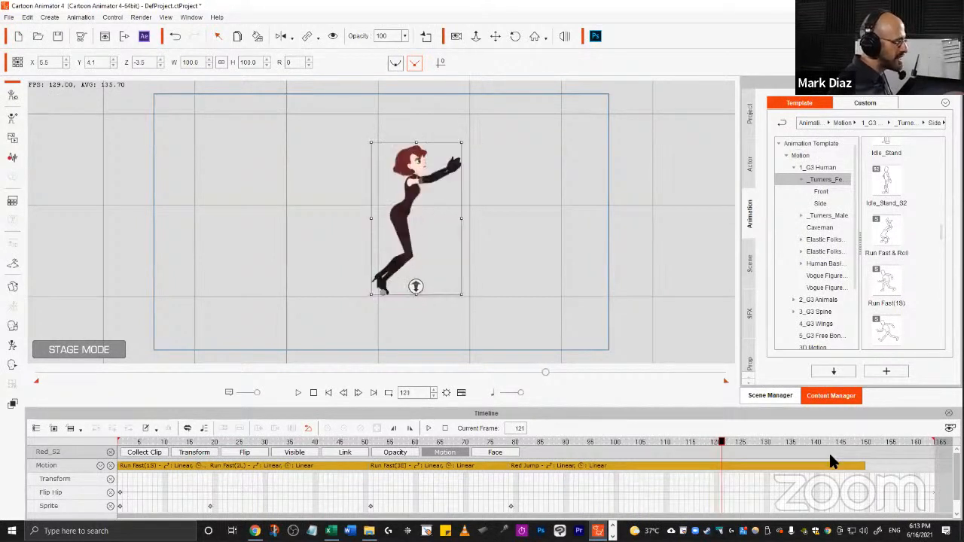
key(Left)
key(Left)
key(Left)
key(Left)
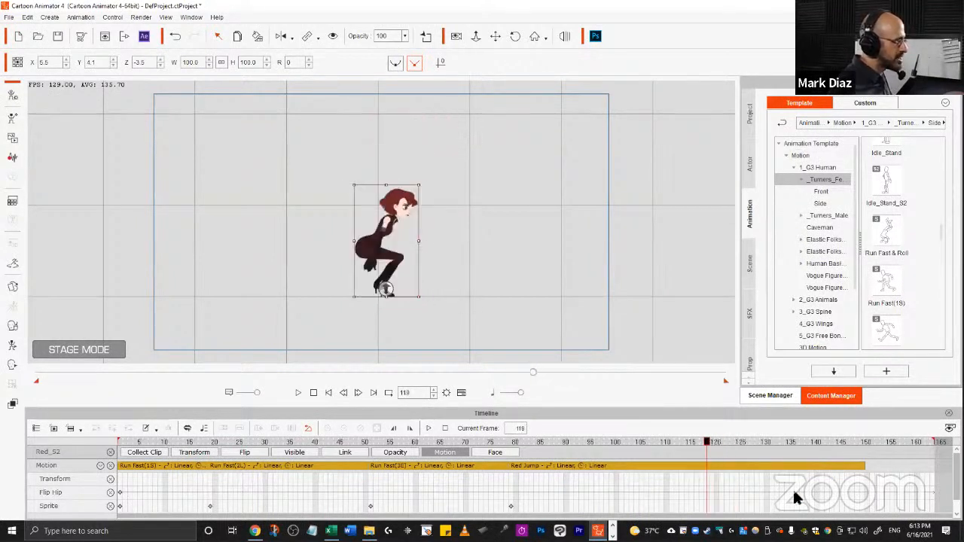
key(Right)
key(Right)
key(Right)
key(Right)
key(Right)
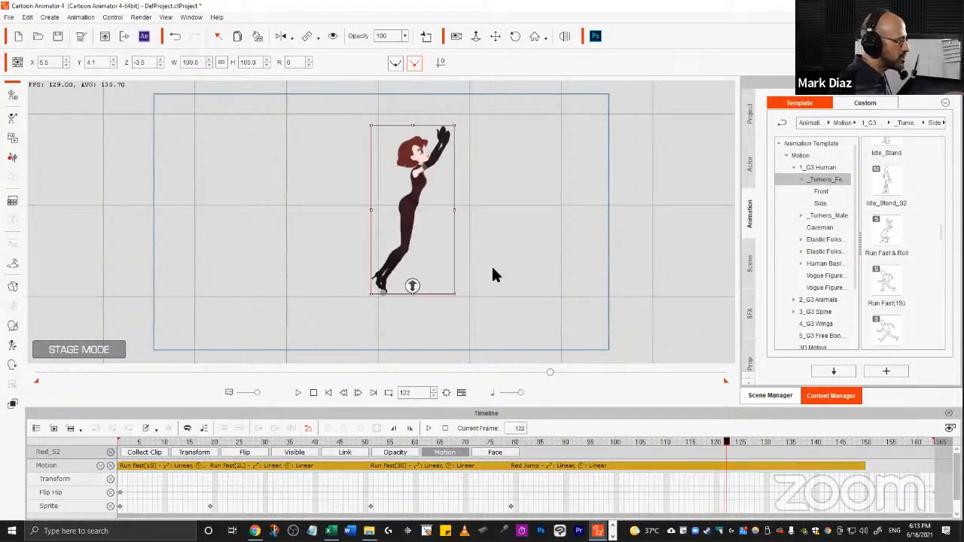
key(Left)
key(Right)
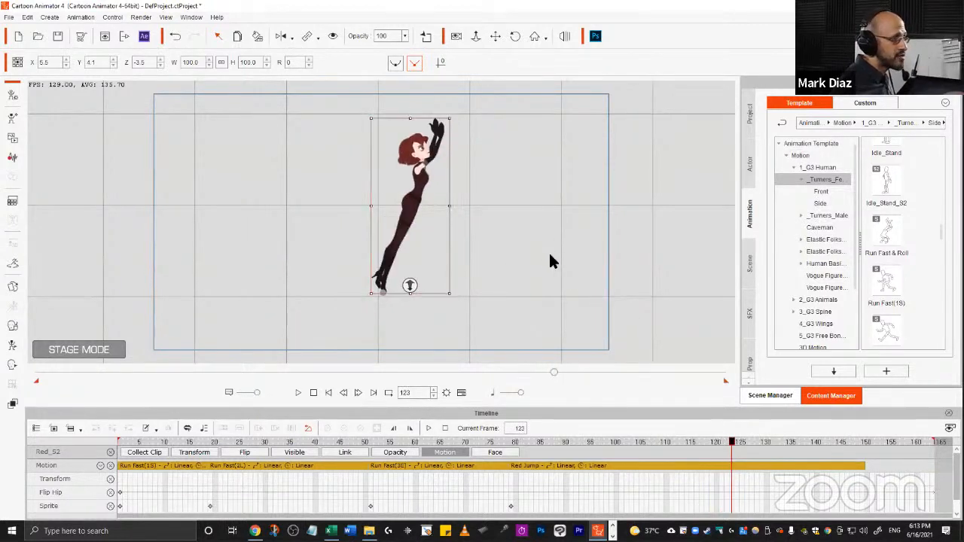
key(Left)
key(Right)
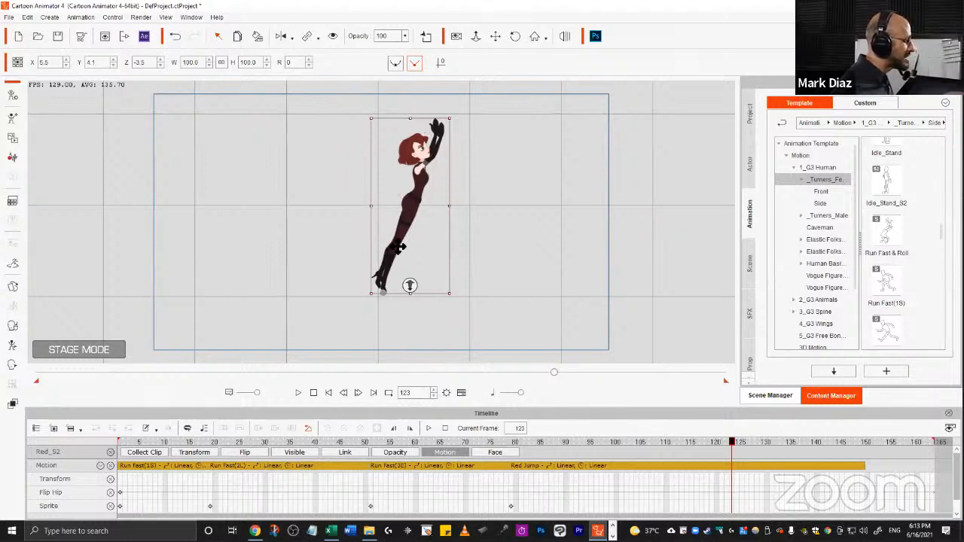
Show the character's Transform track and, at frame 130, move the character up and right above the stage.
click(445, 452)
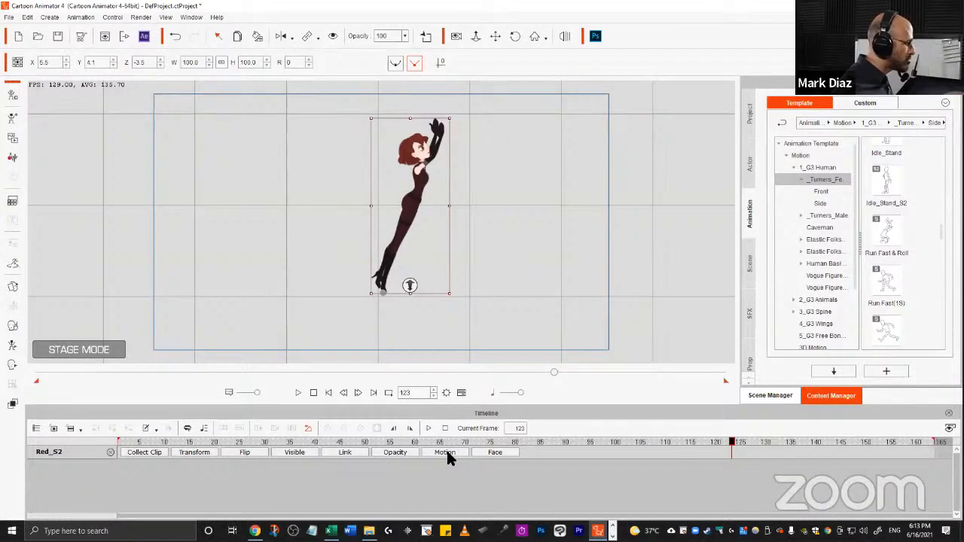
click(194, 452)
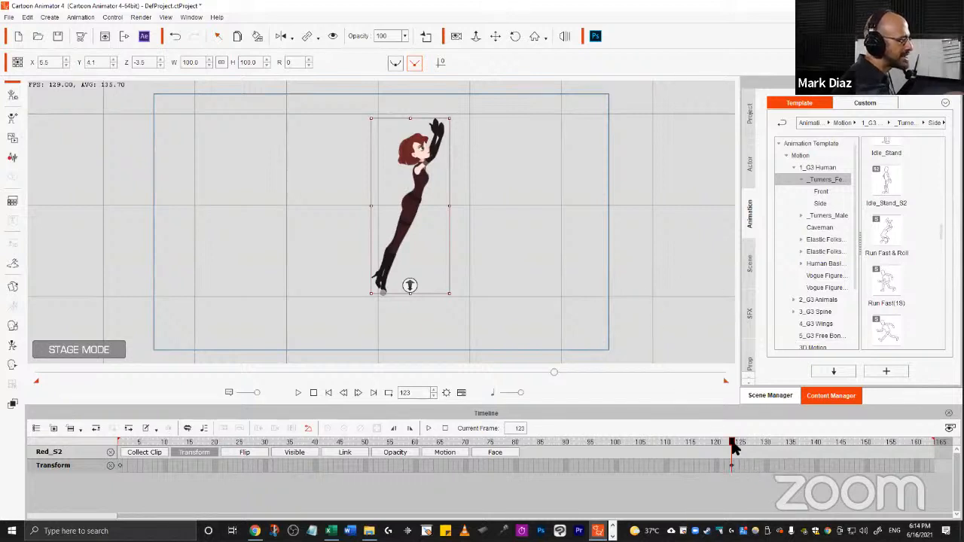
drag(734, 445, 732, 445)
key(Right)
key(Right)
key(Right)
key(Right)
key(Right)
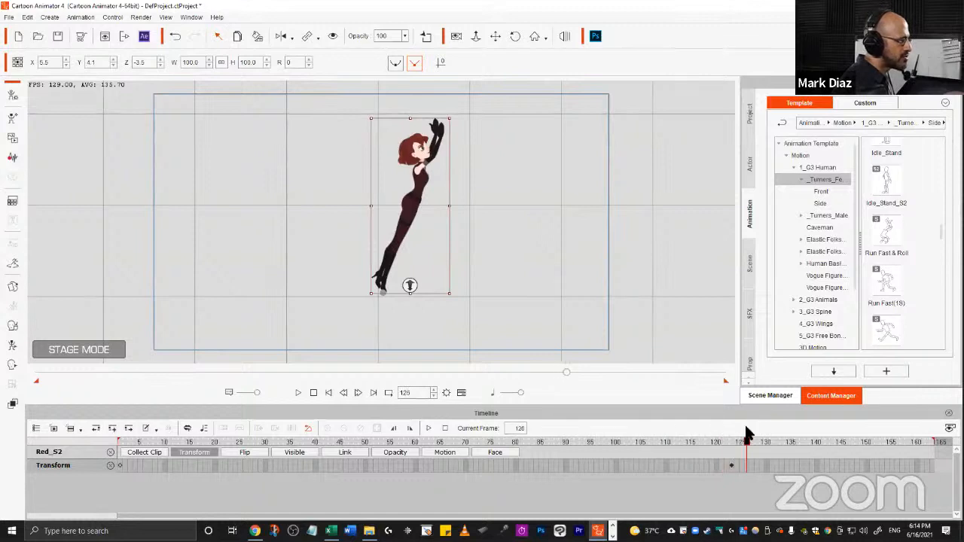
key(Right)
key(Right)
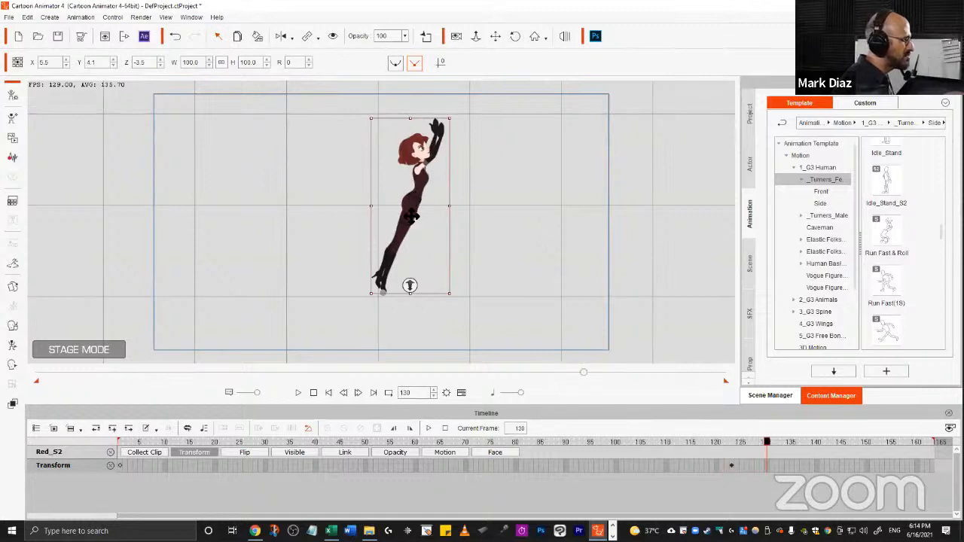
drag(399, 252, 481, 113)
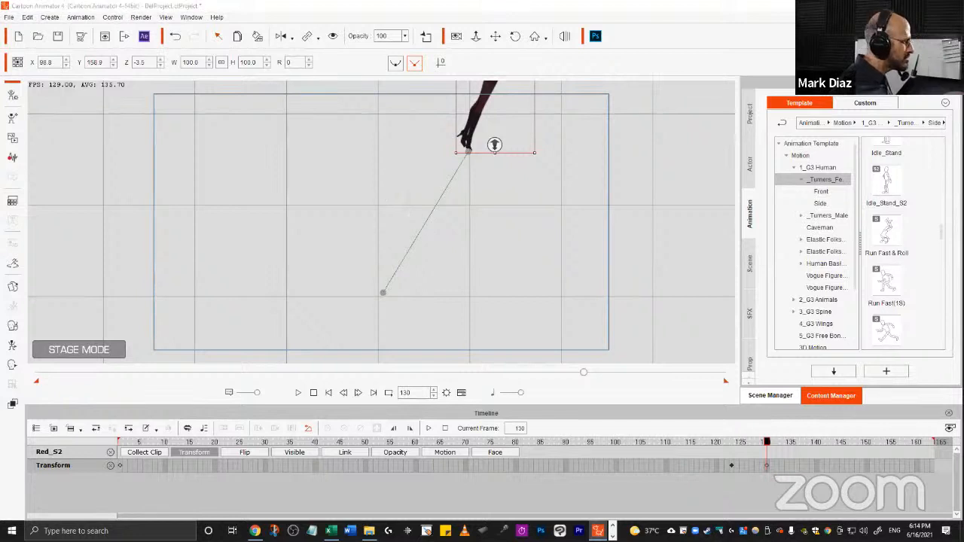
Move the character at frame 130 to X 110.7, Y 238.4 above the stage, then play the animation.
key(alt)
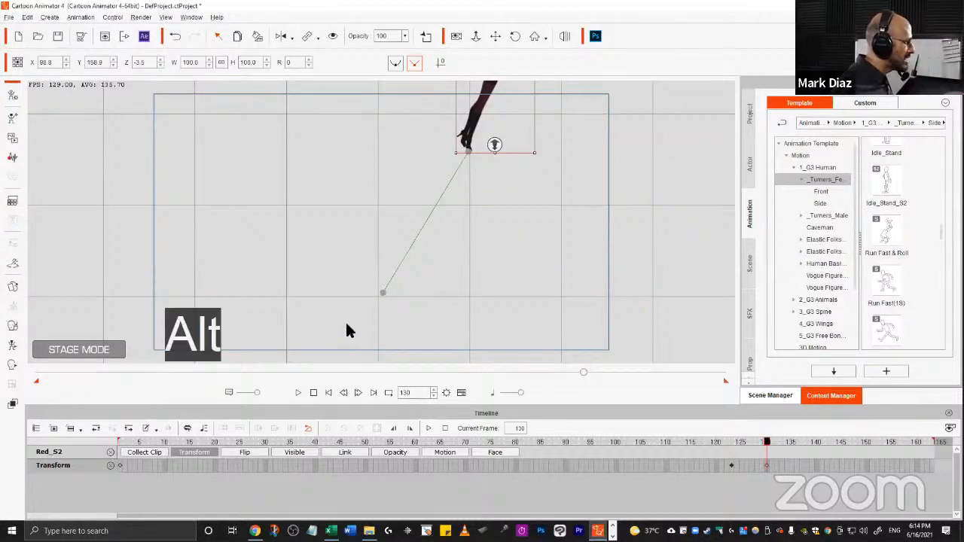
alt+click(396, 341)
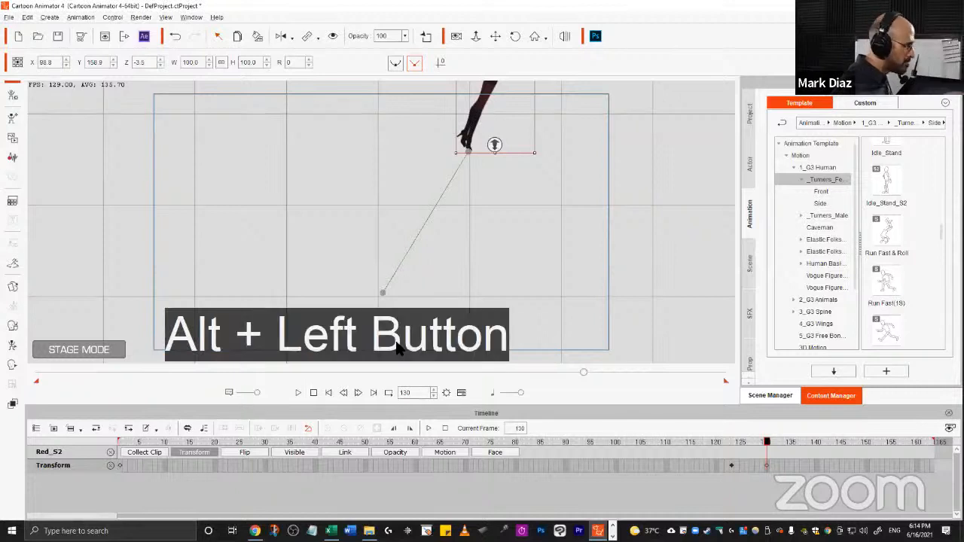
drag(411, 270, 415, 130)
drag(438, 283, 435, 256)
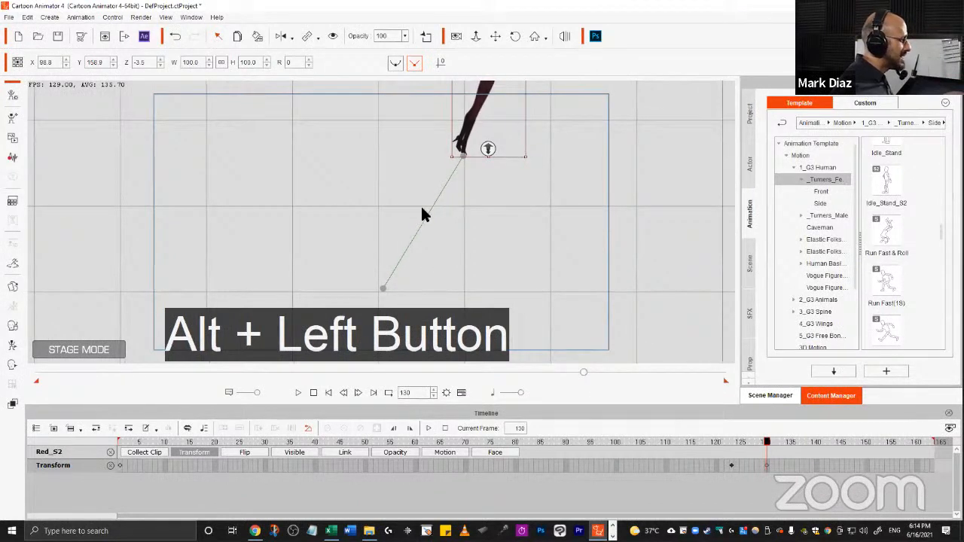
mouse_move(477, 215)
mouse_down()
mouse_move(477, 198)
mouse_move(479, 217)
mouse_up()
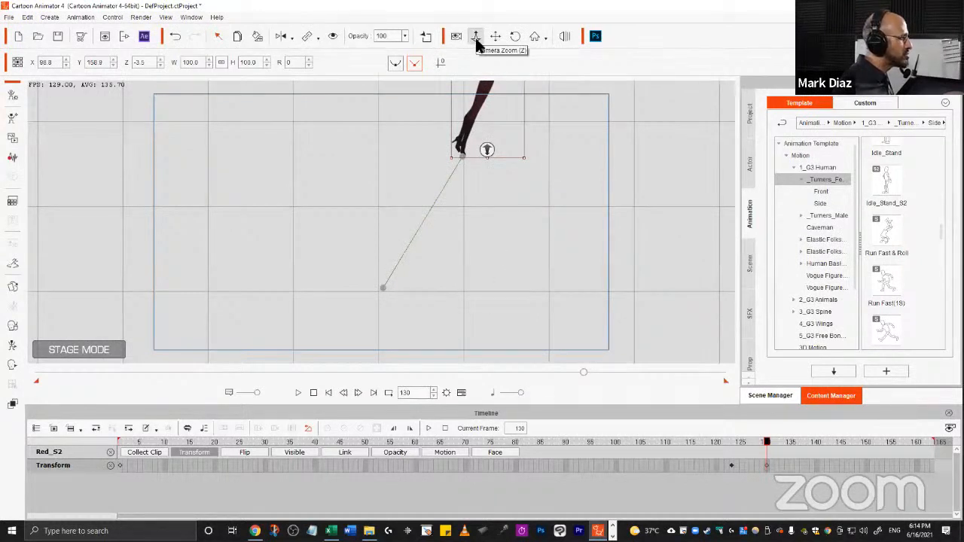
click(477, 43)
drag(490, 176, 469, 157)
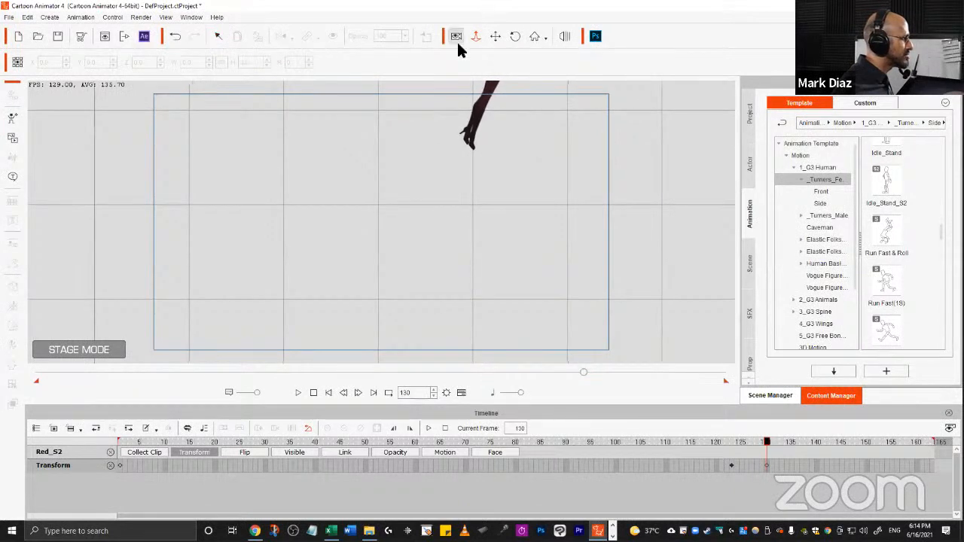
click(217, 38)
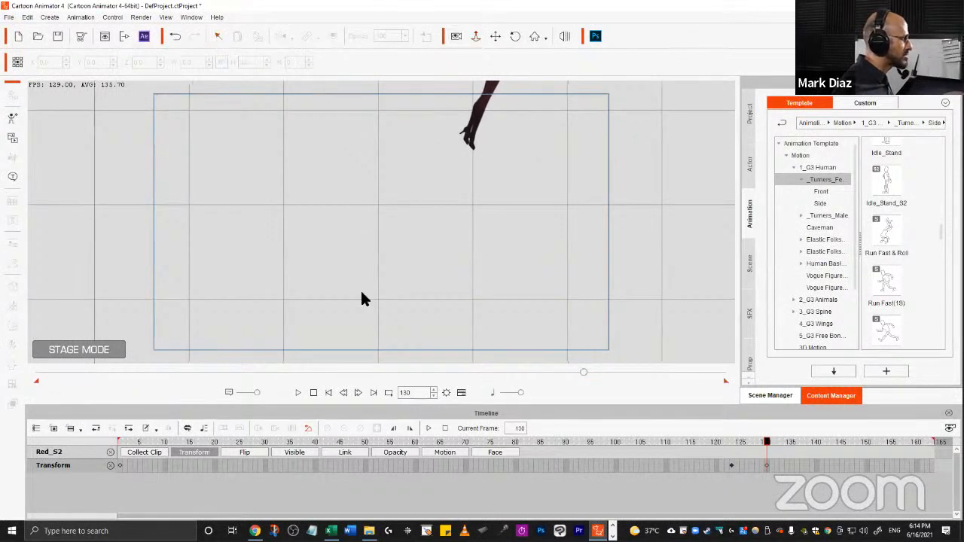
alt+drag(361, 299, 564, 243)
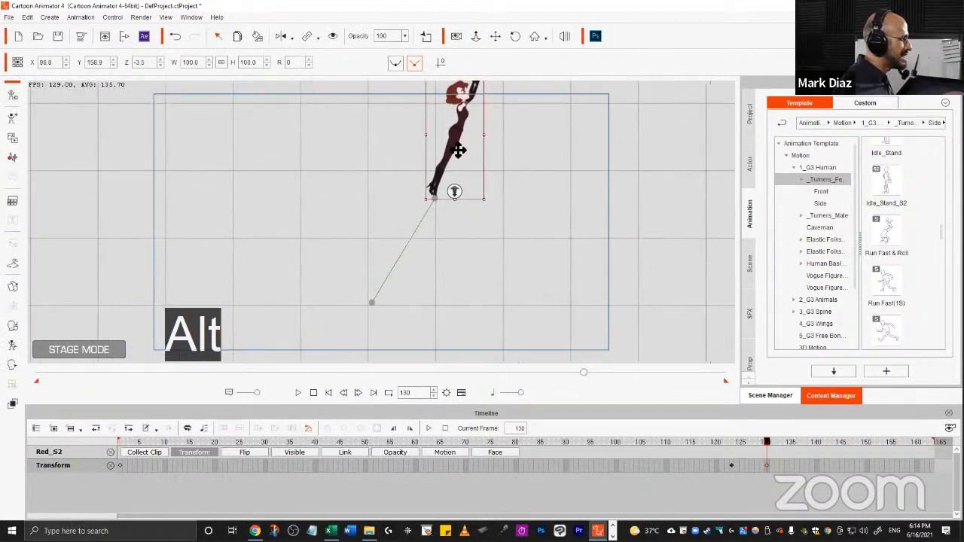
drag(460, 149, 489, 181)
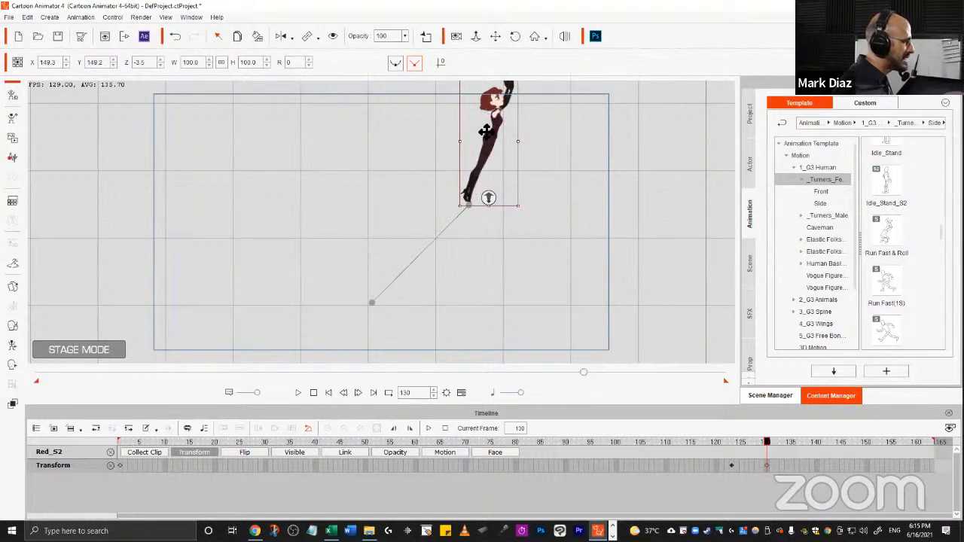
drag(490, 143, 452, 111)
alt+drag(448, 301, 456, 188)
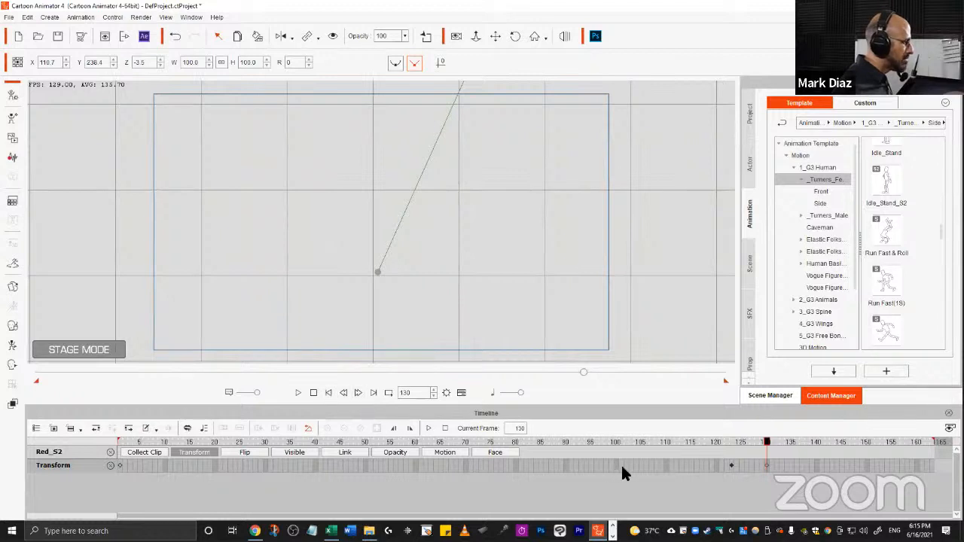
key(space)
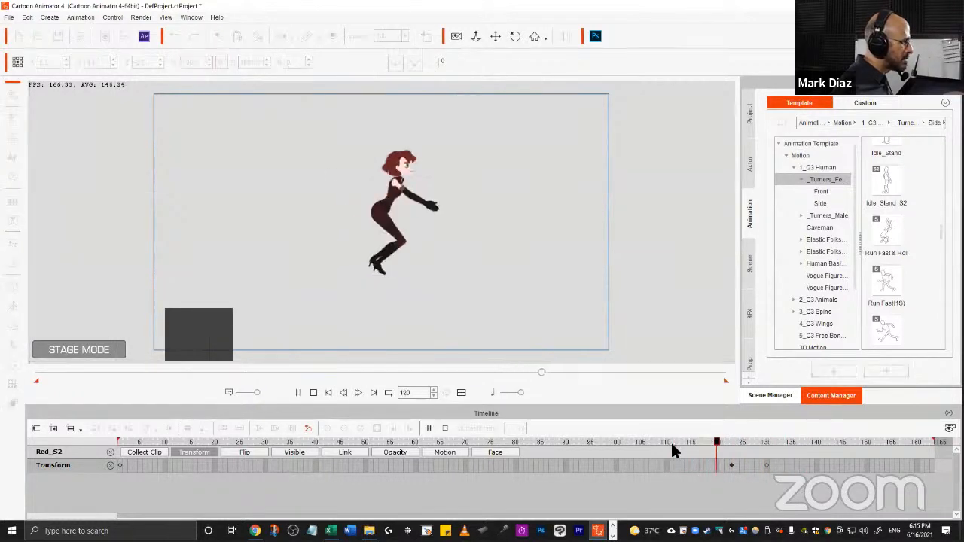
Set the transition curve of the character's transform keyframe near frame 129 to Decelerate.
key(space)
drag(721, 463, 792, 465)
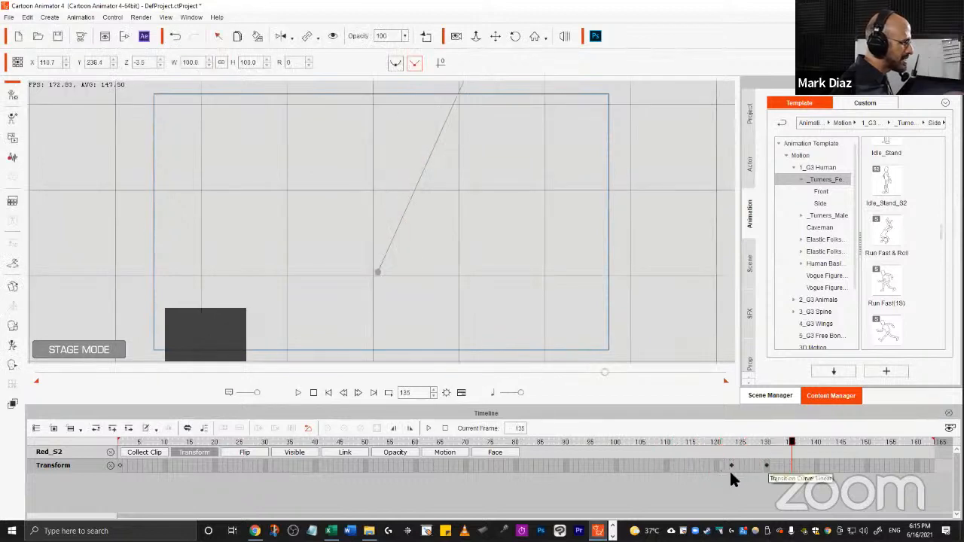
mouse_move(729, 463)
mouse_down()
mouse_move(715, 444)
mouse_move(765, 445)
mouse_move(726, 445)
mouse_up()
click(752, 461)
click(761, 464)
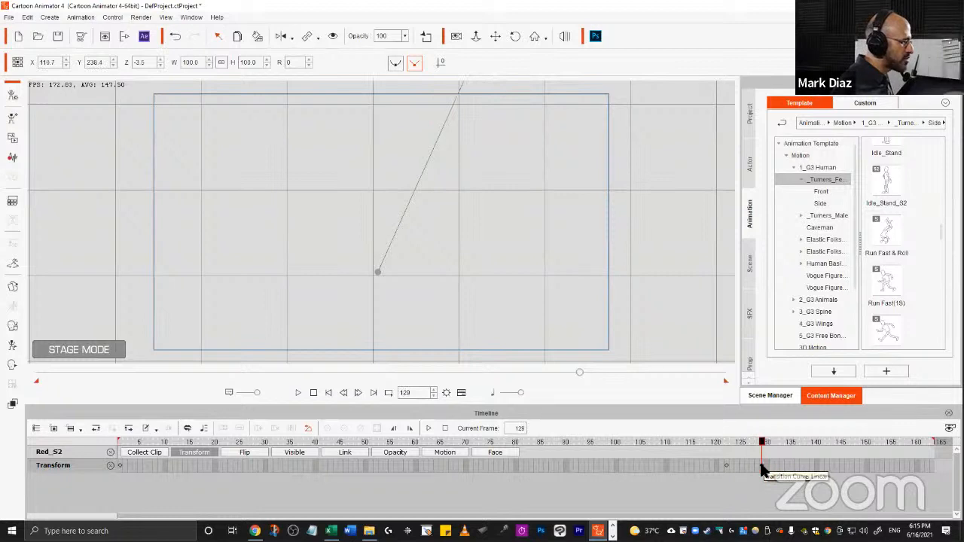
right_click(762, 469)
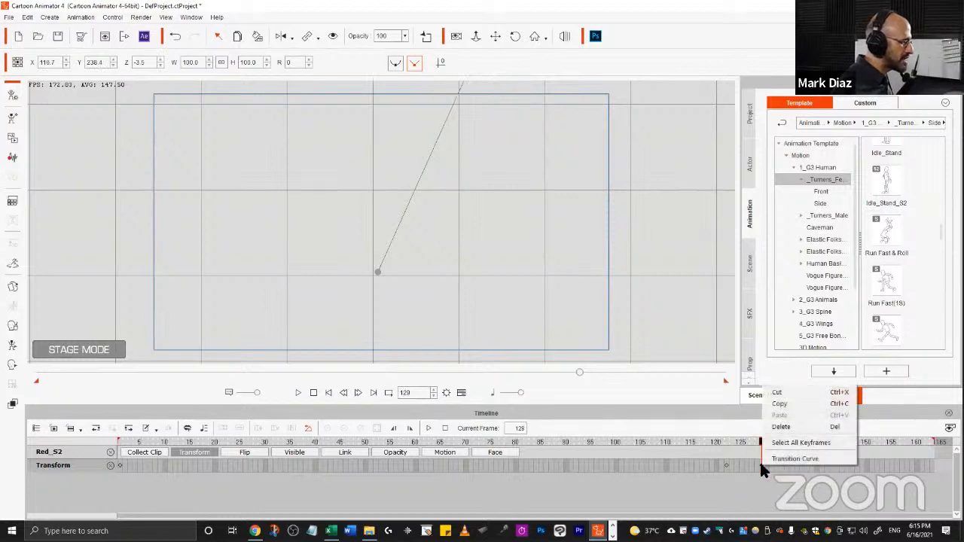
click(788, 457)
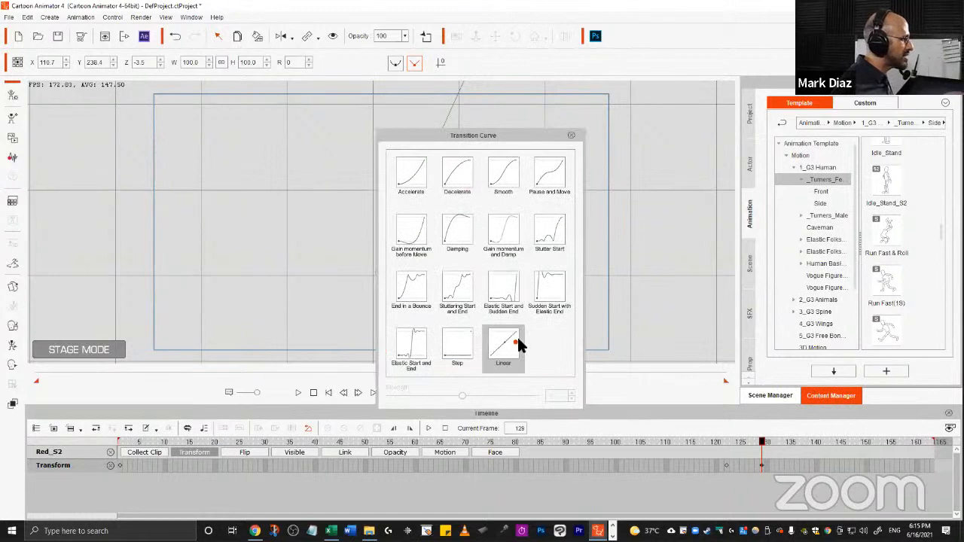
click(453, 167)
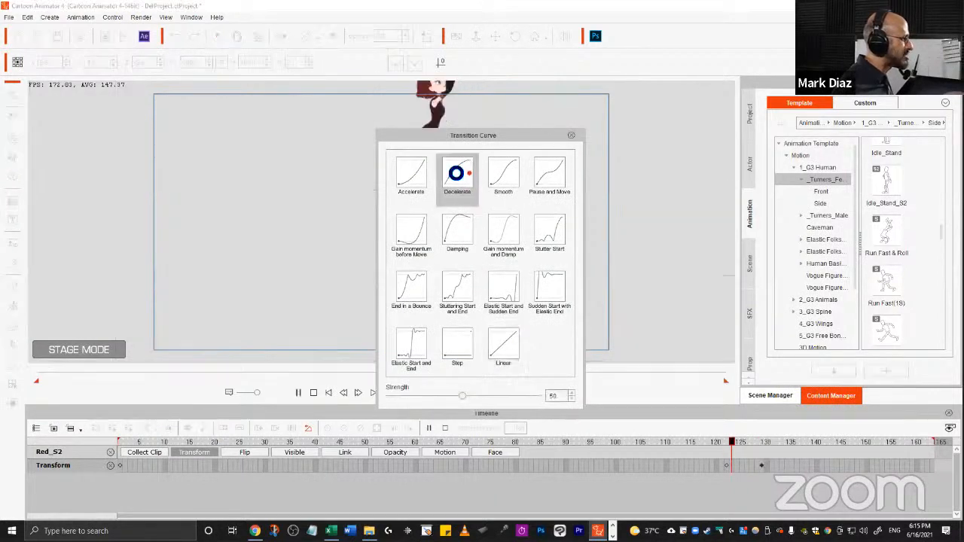
click(570, 137)
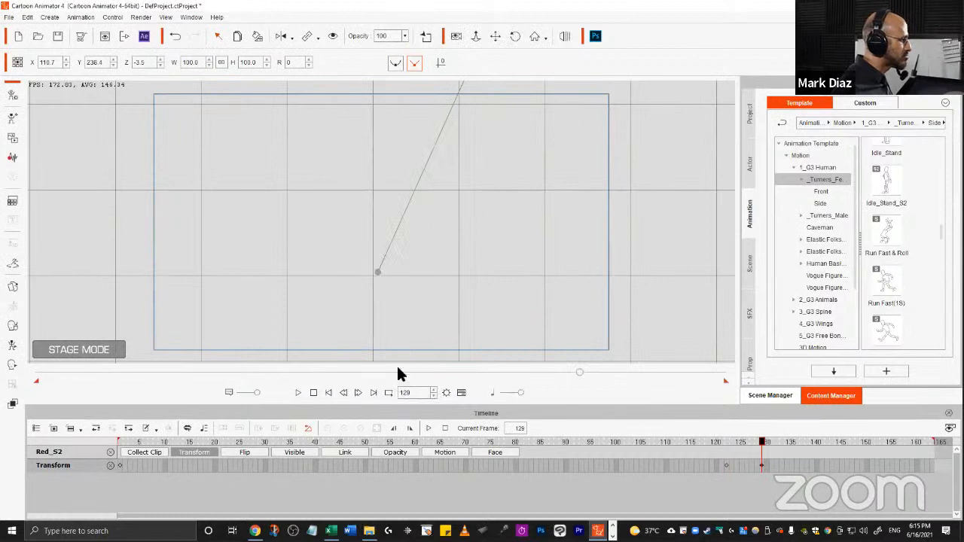
Replay the jump and shift the character's transform keyframe to about frame 131.
click(657, 439)
key(space)
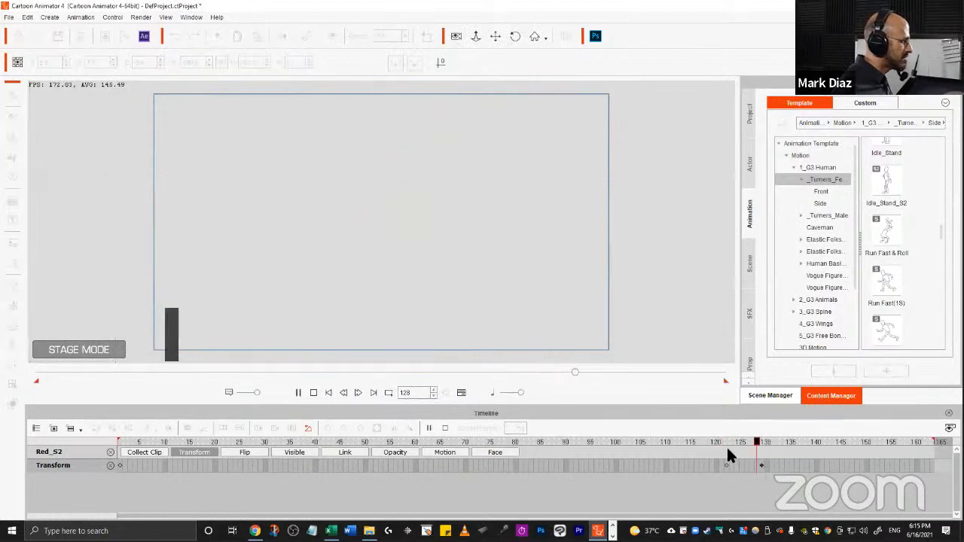
key(space)
click(761, 464)
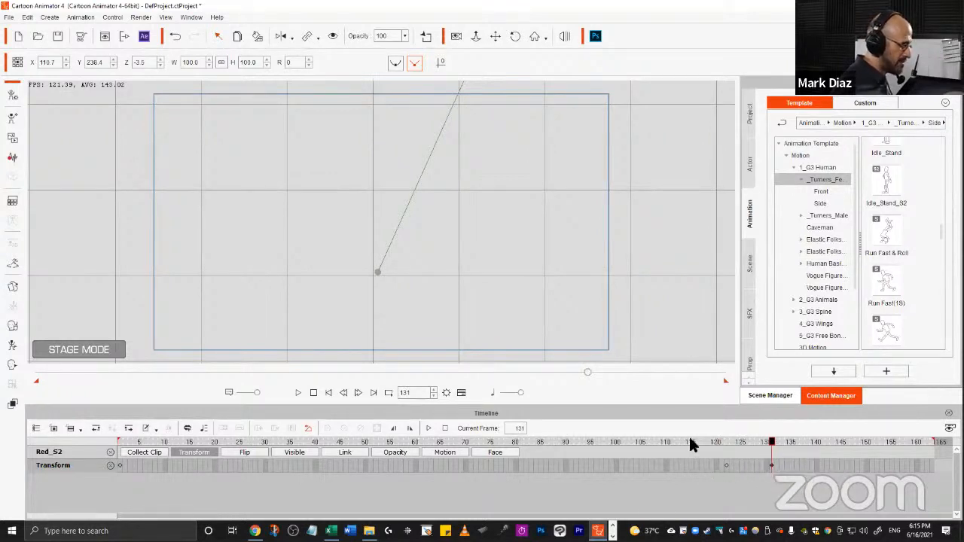
Play the jump from frame 112 to review it, then return to frame 1.
drag(689, 439, 674, 441)
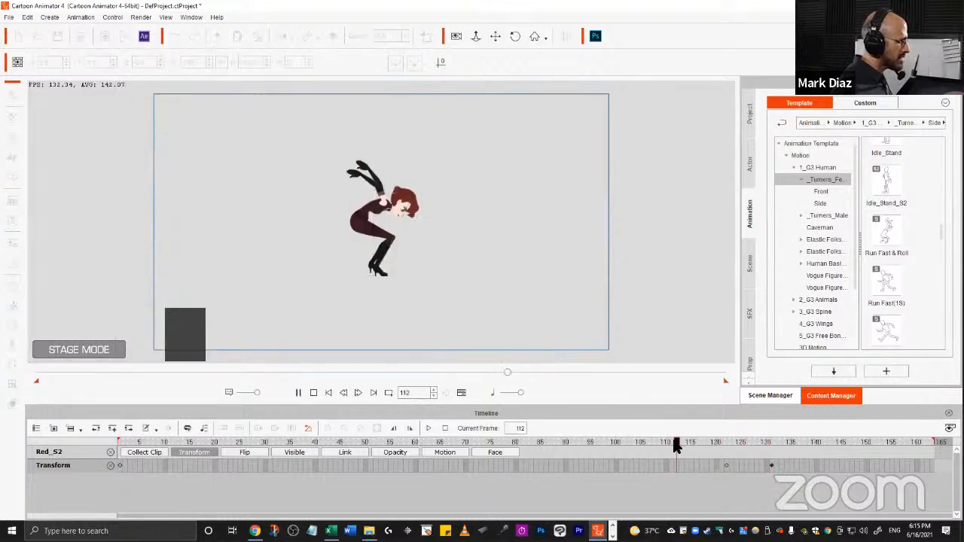
key(space)
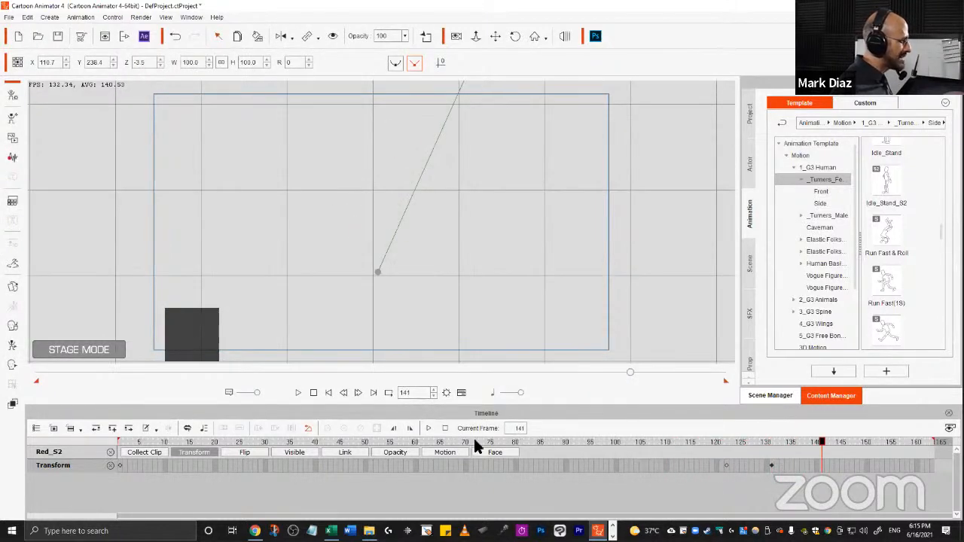
click(314, 393)
key(space)
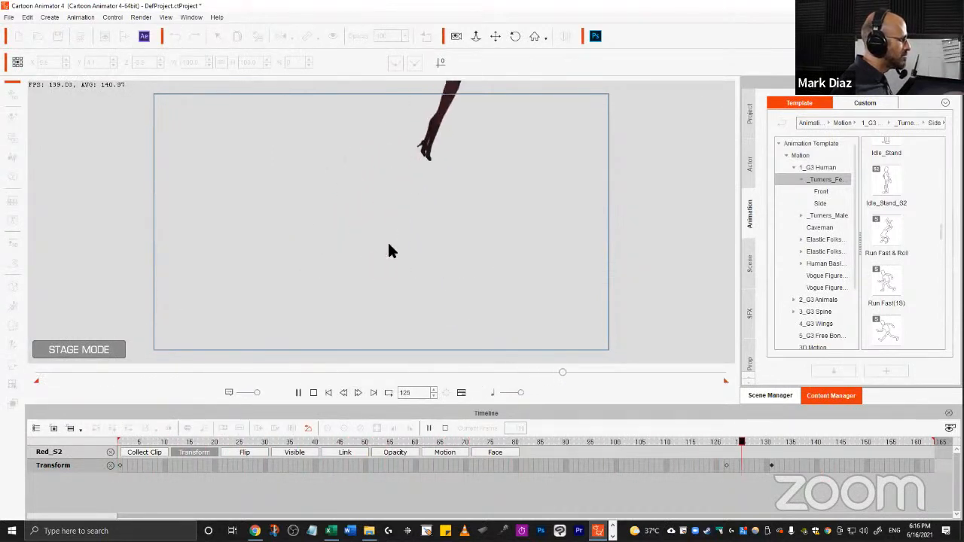
key(space)
drag(653, 440, 42, 428)
key(space)
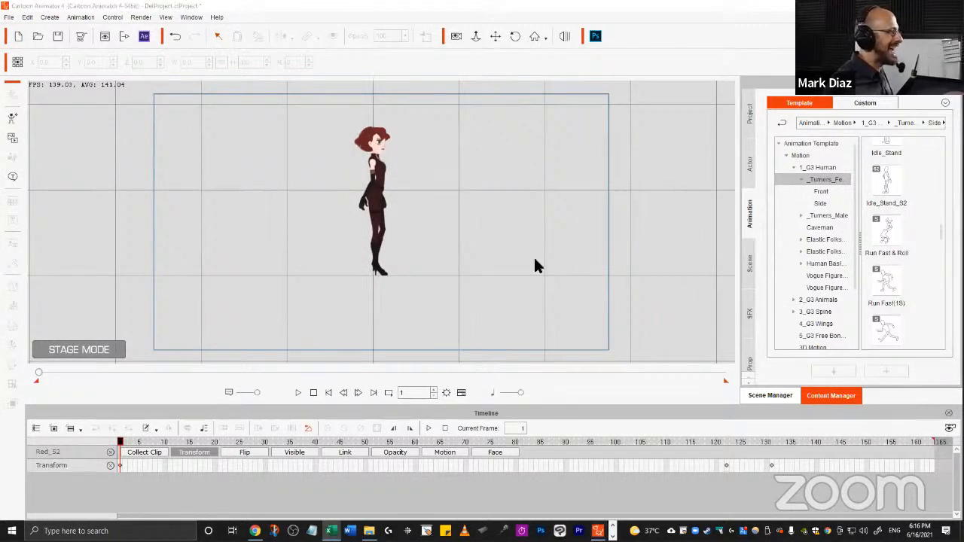
Open the project's anterior Images folder in File Explorer.
drag(460, 218, 453, 243)
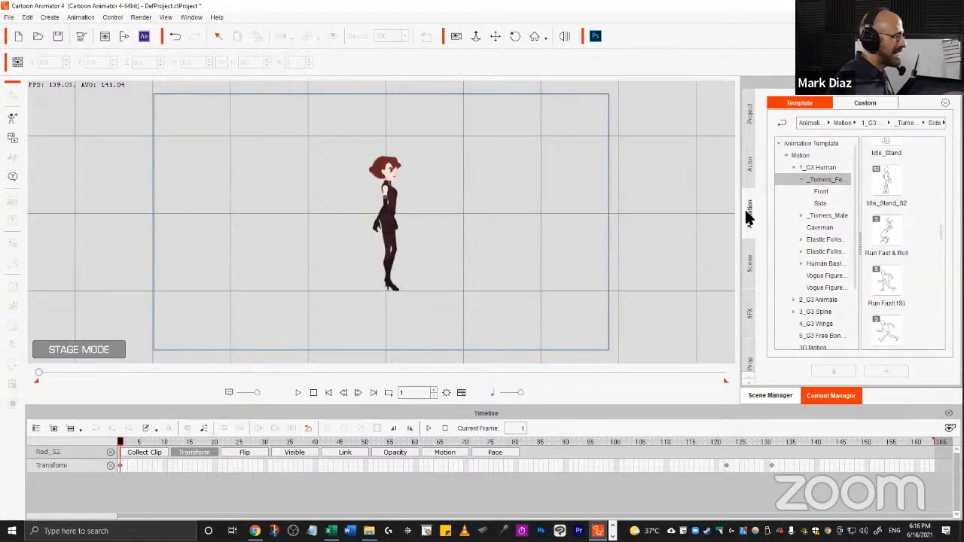
click(369, 531)
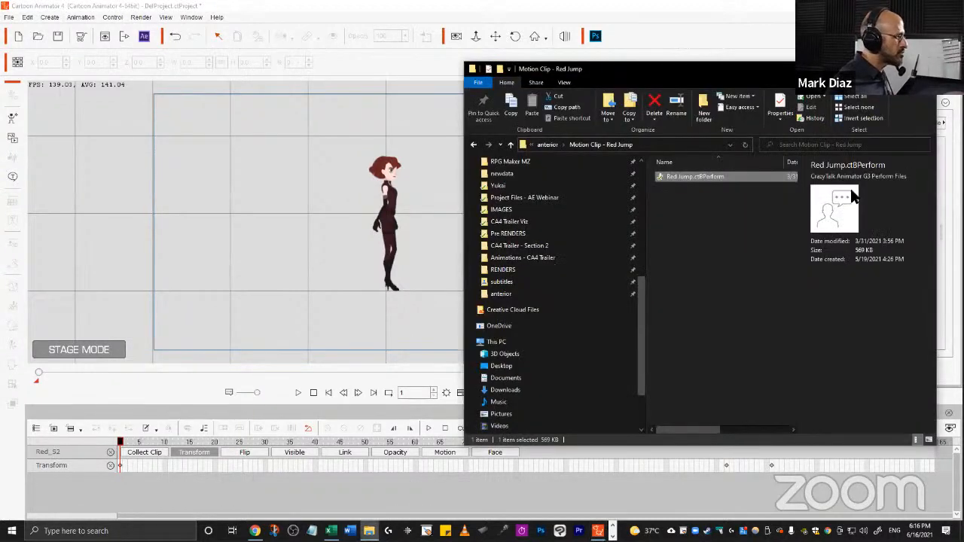
click(503, 293)
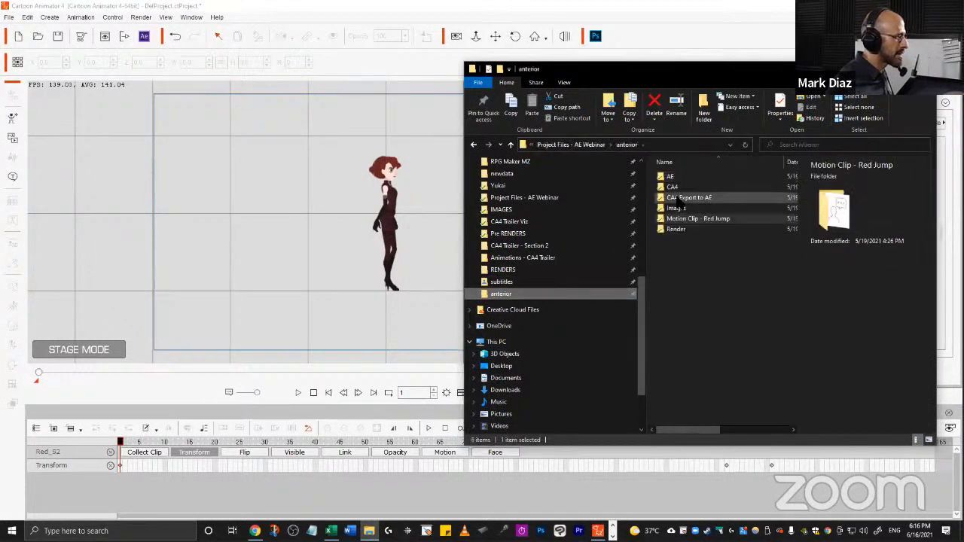
double_click(672, 208)
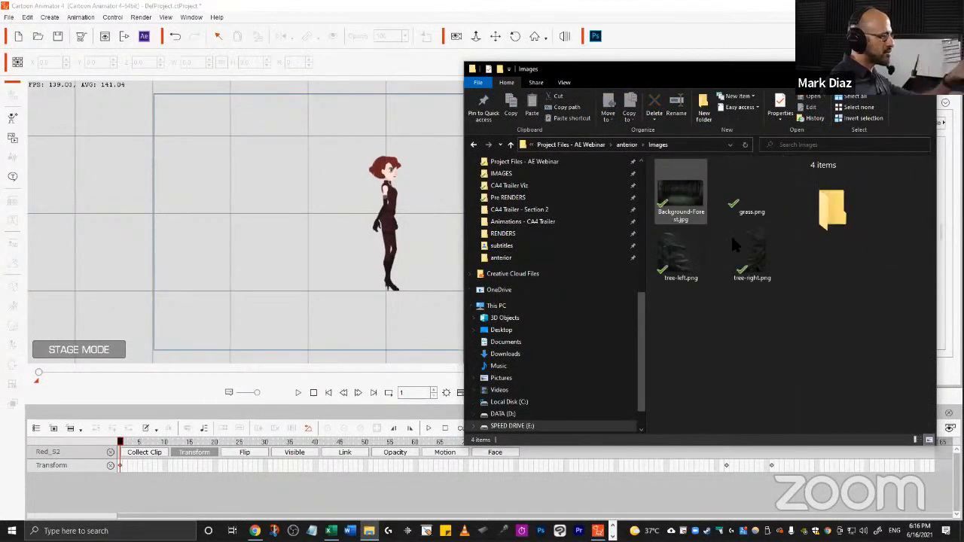
click(312, 237)
key(alt+Tab)
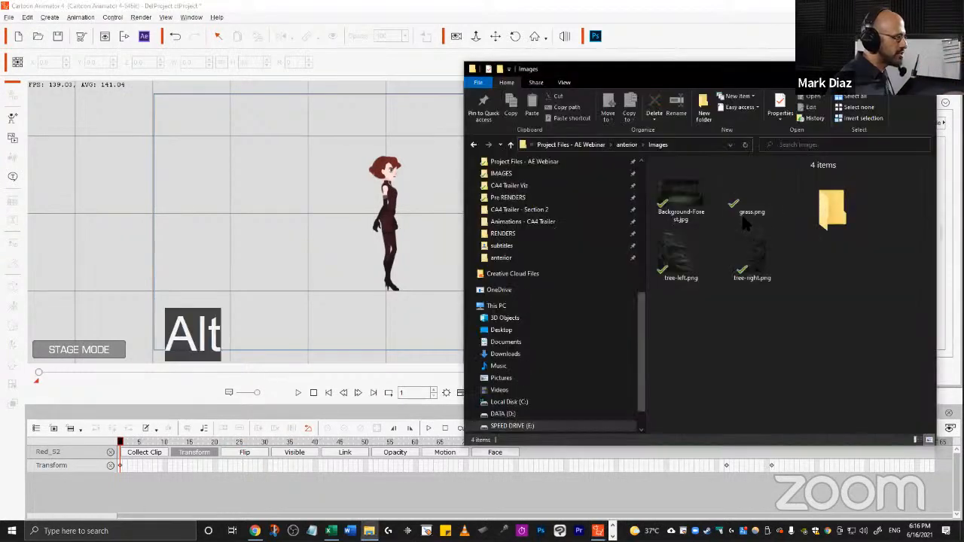
Bring Background-Forest.jpg onto the stage and import it as a prop.
click(689, 199)
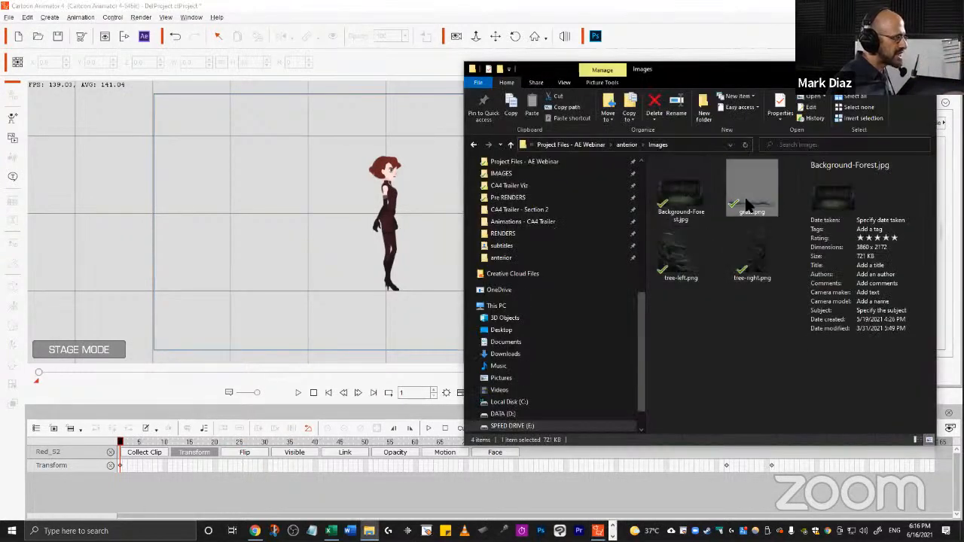
click(681, 256)
drag(773, 324, 667, 241)
click(726, 308)
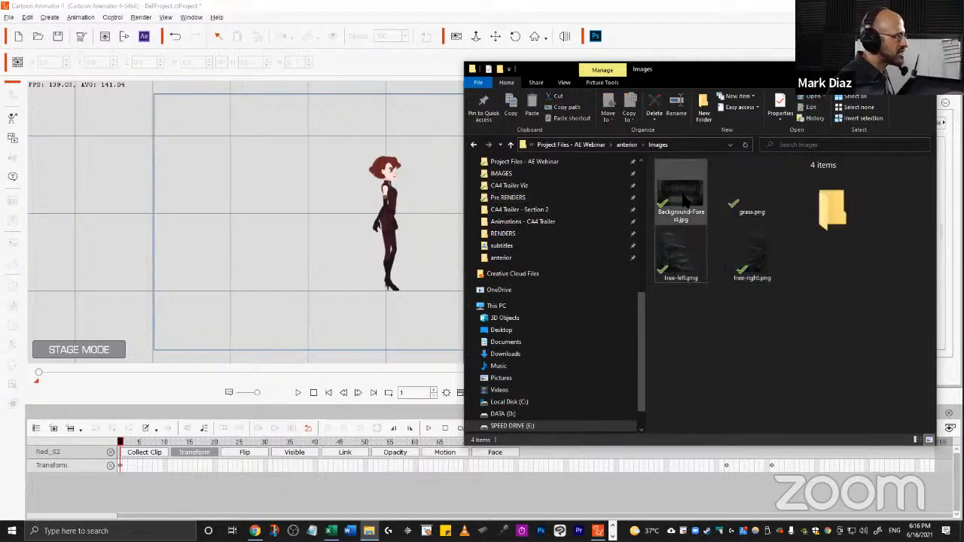
click(684, 197)
drag(682, 197, 226, 216)
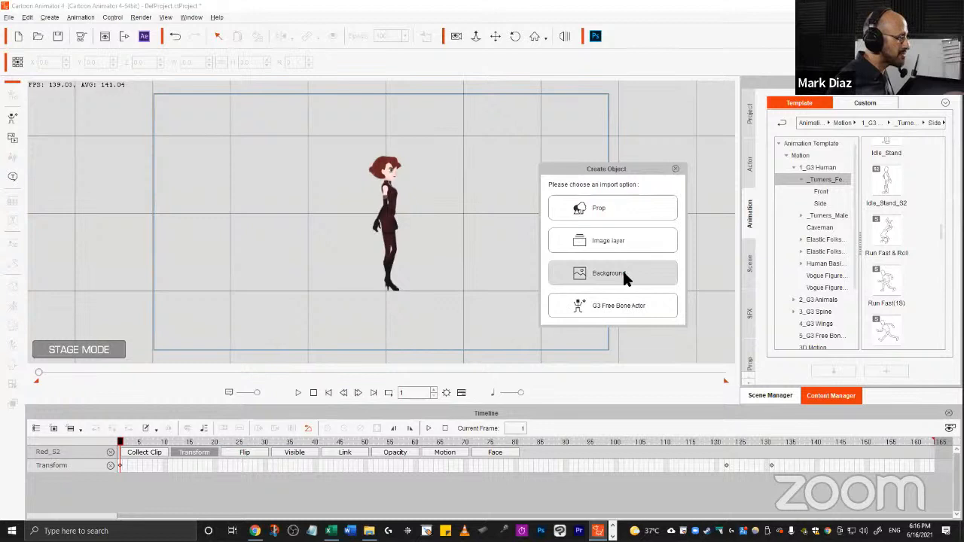
click(622, 209)
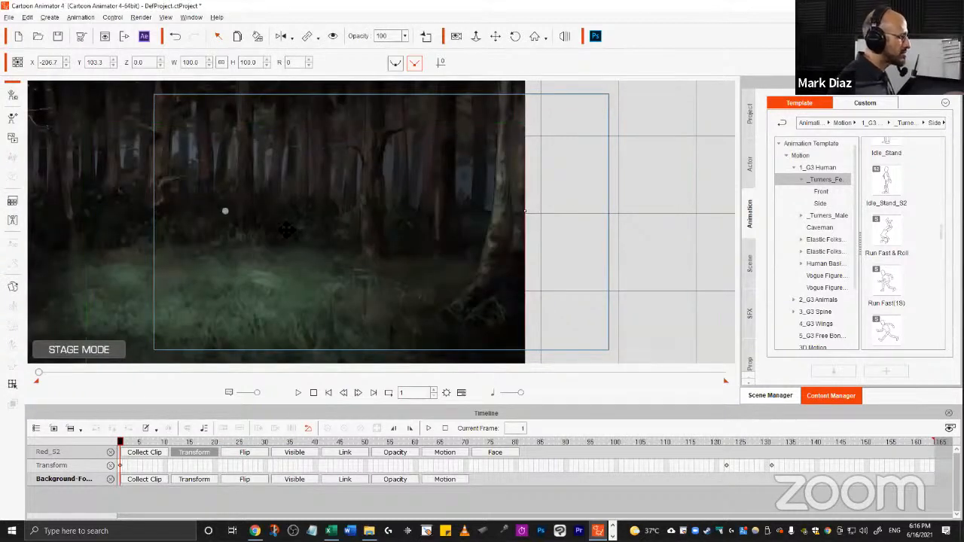
Move the forest background over the stage to about X -1.3, Y 180.8.
drag(284, 229, 462, 233)
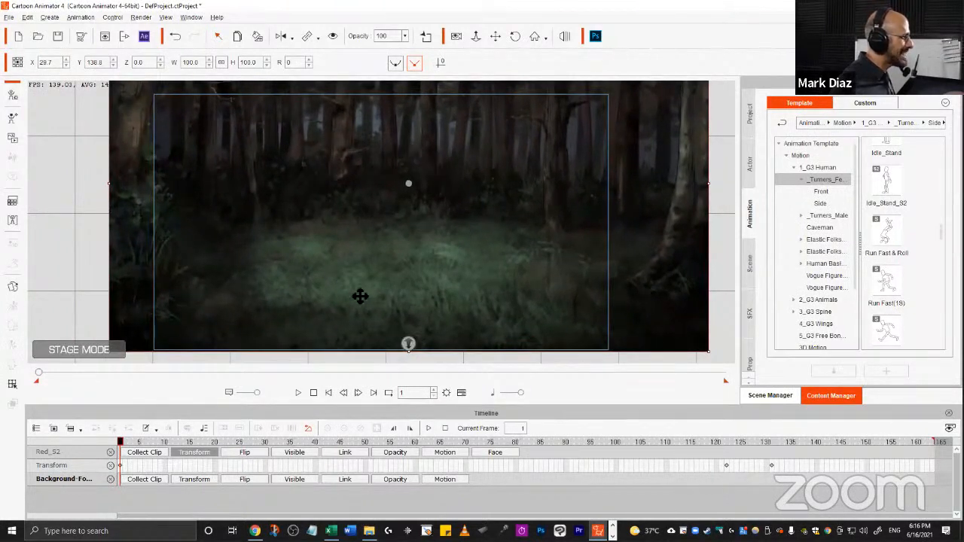
drag(482, 197, 459, 215)
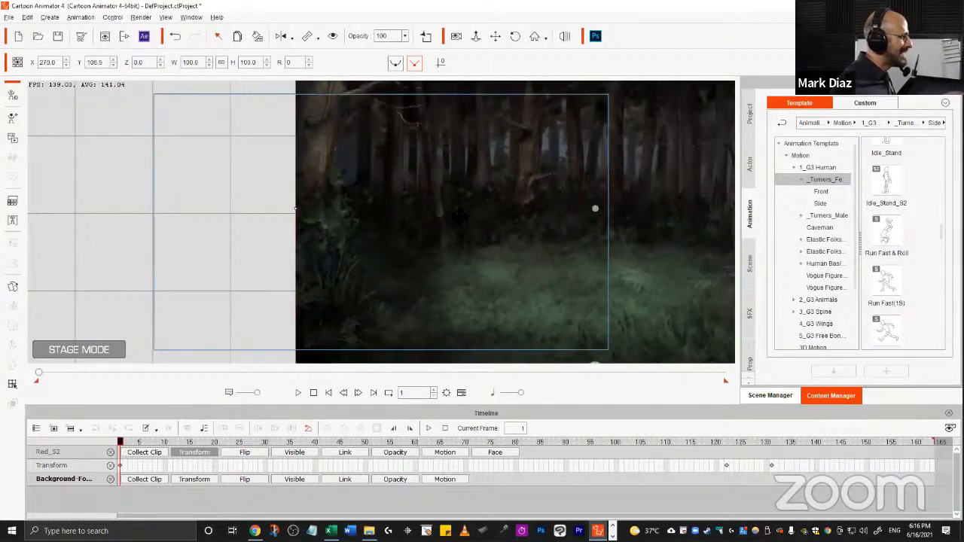
drag(616, 204, 396, 197)
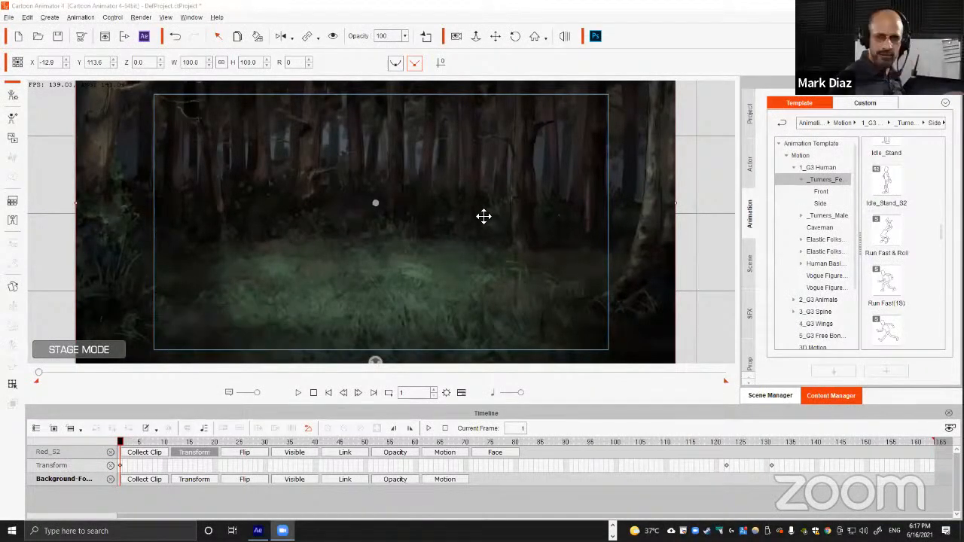
click(462, 260)
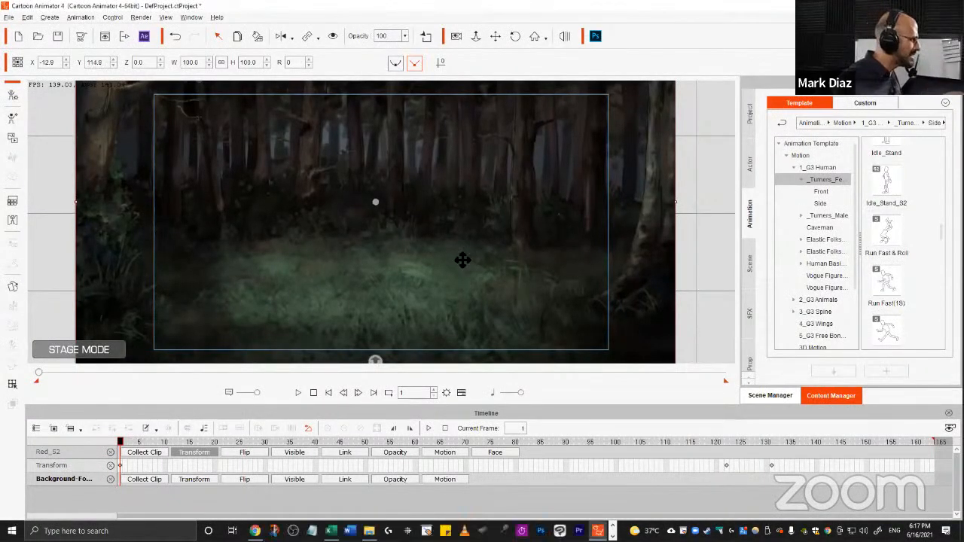
drag(397, 323, 405, 277)
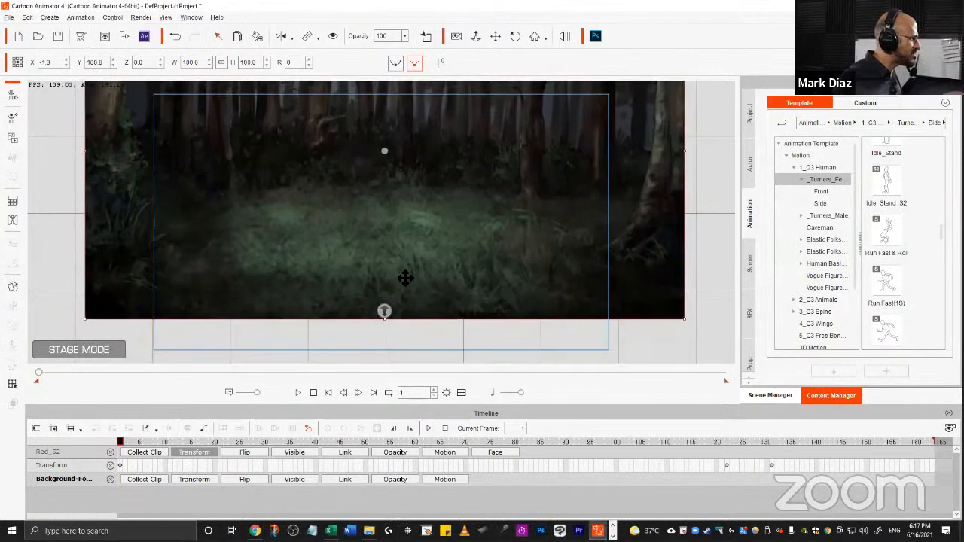
Push the forest background back in depth to a Z of about -555.
drag(384, 311, 382, 271)
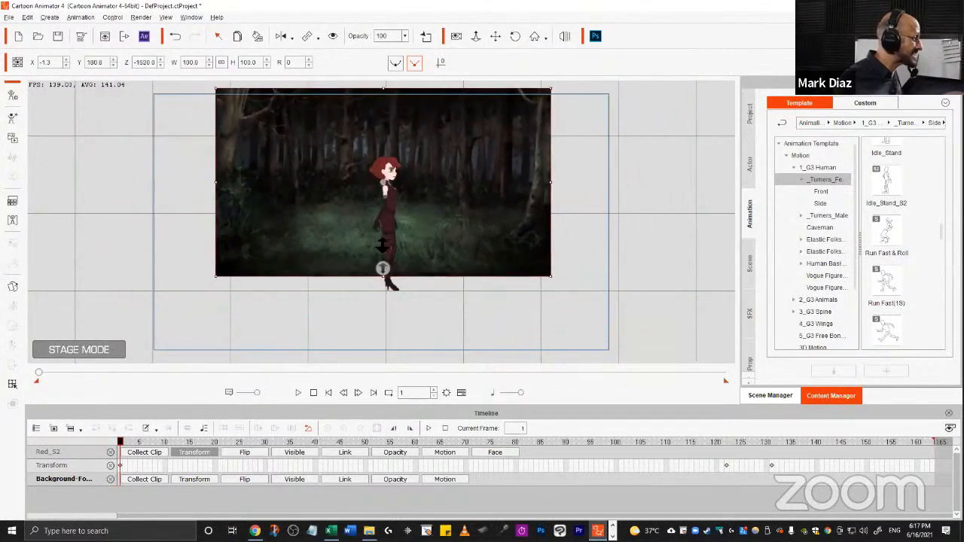
key(alt)
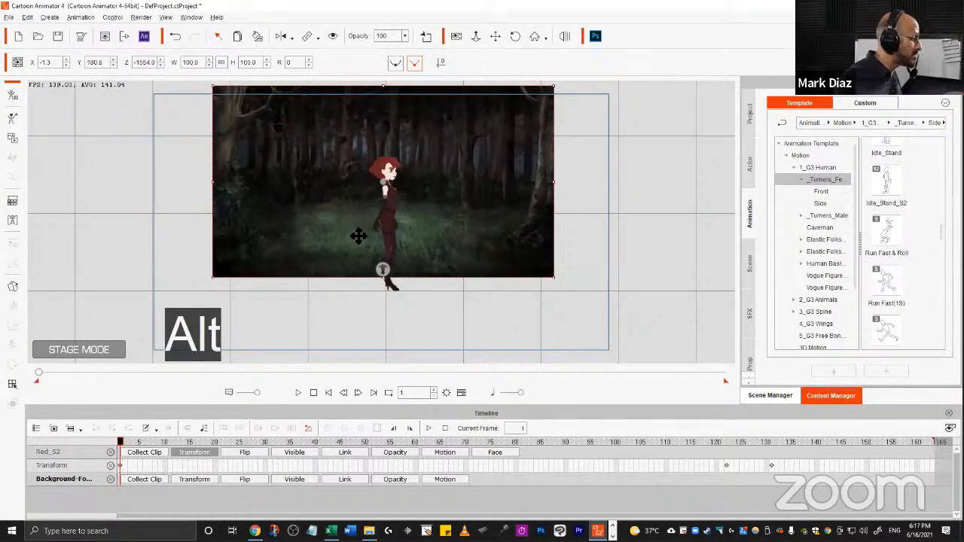
drag(358, 236, 392, 318)
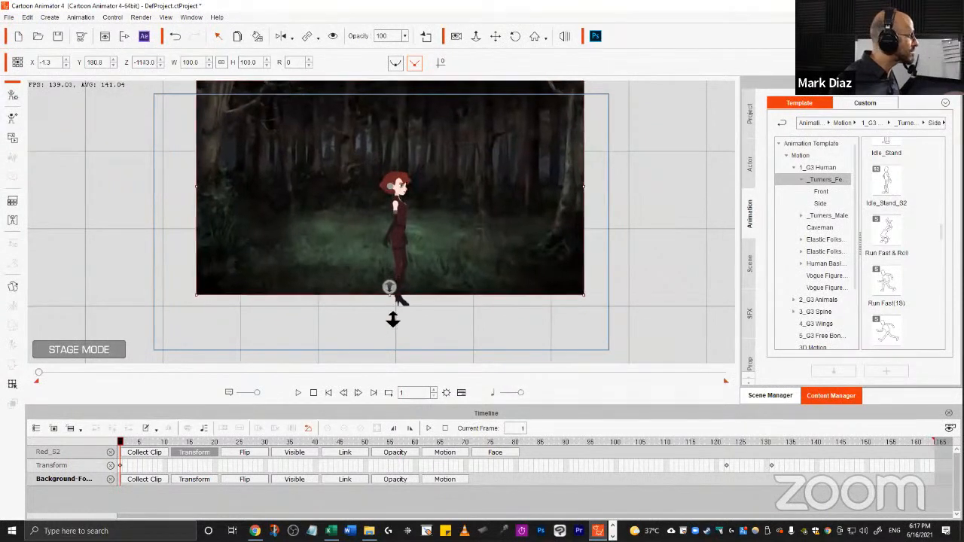
drag(393, 319, 449, 269)
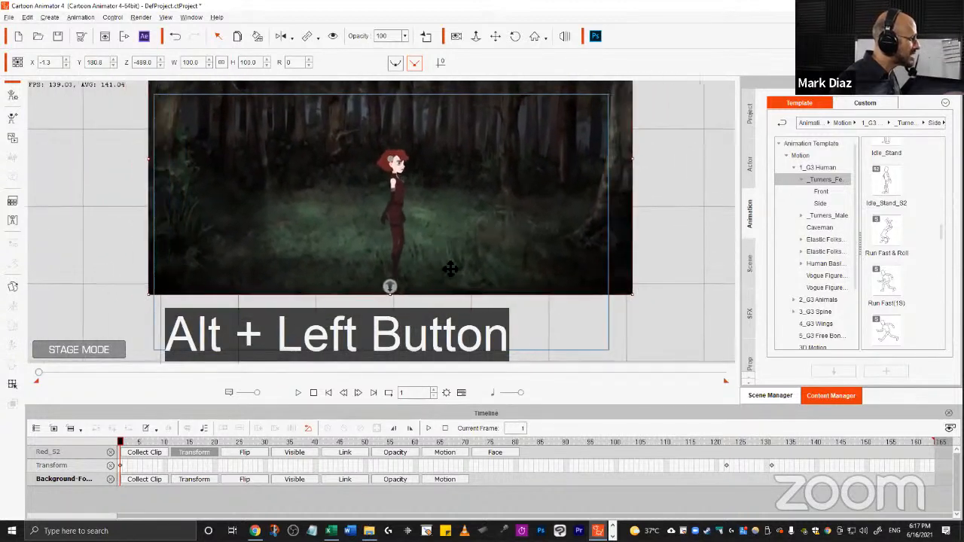
drag(391, 287, 394, 280)
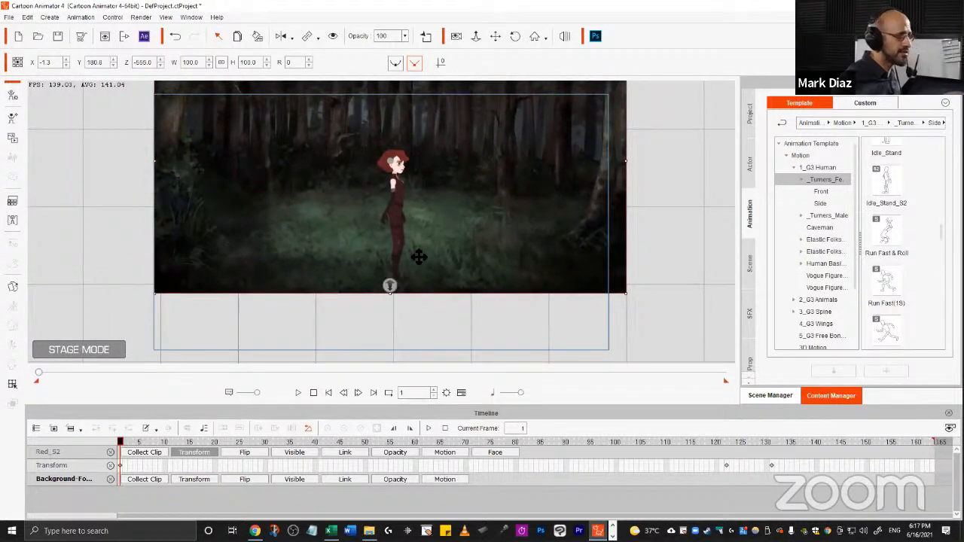
Reposition the forest background to X -12.8, Y 106.9 so it fills the stage.
drag(473, 147, 464, 211)
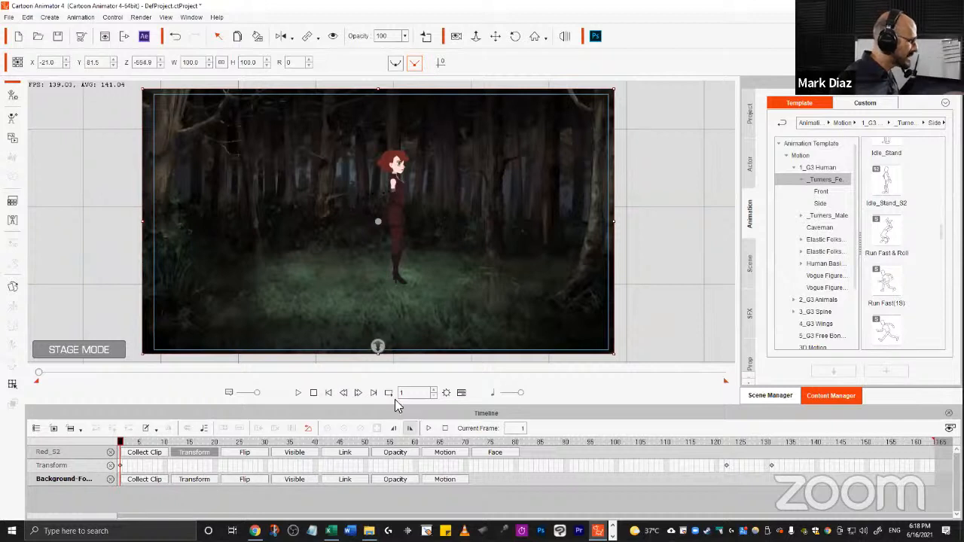
mouse_move(460, 311)
mouse_down()
mouse_move(493, 293)
mouse_move(466, 294)
mouse_up()
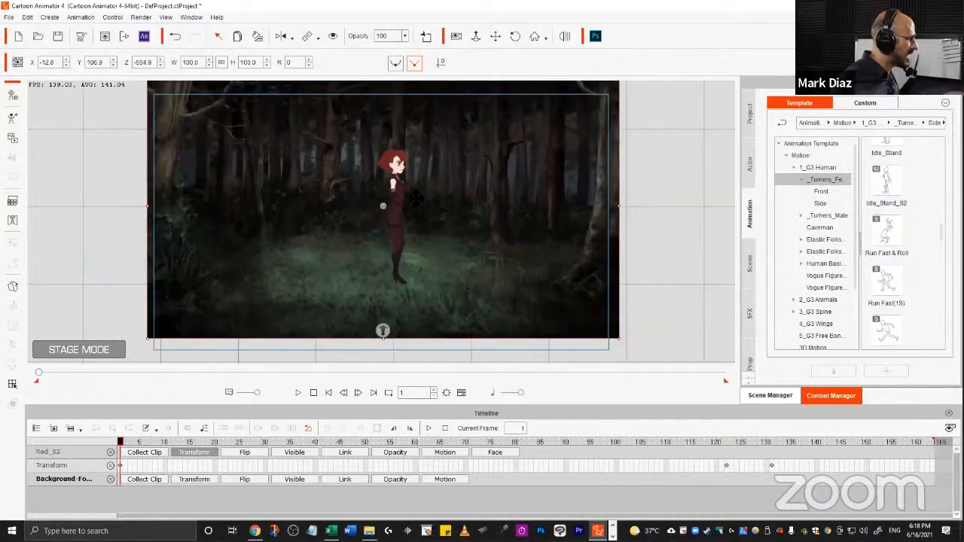
key(alt)
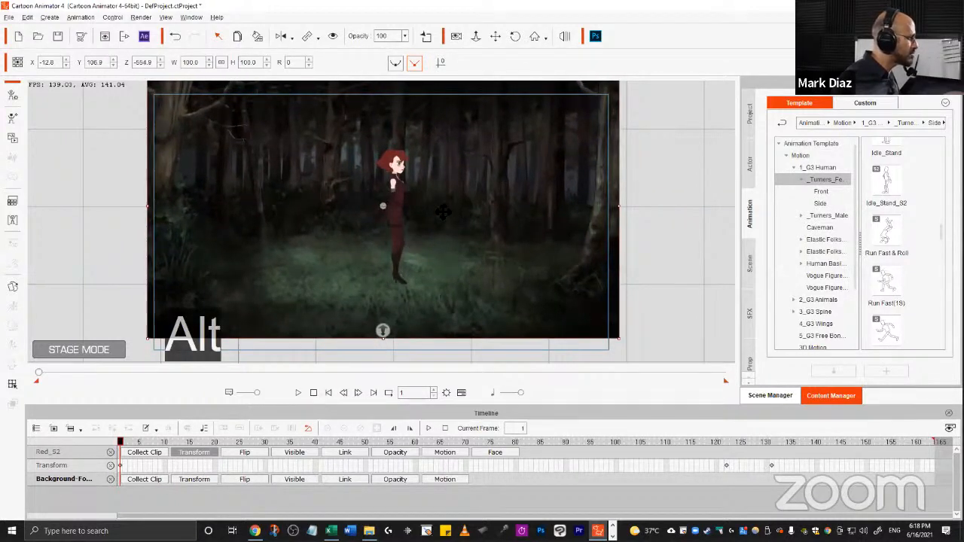
drag(444, 213, 395, 245)
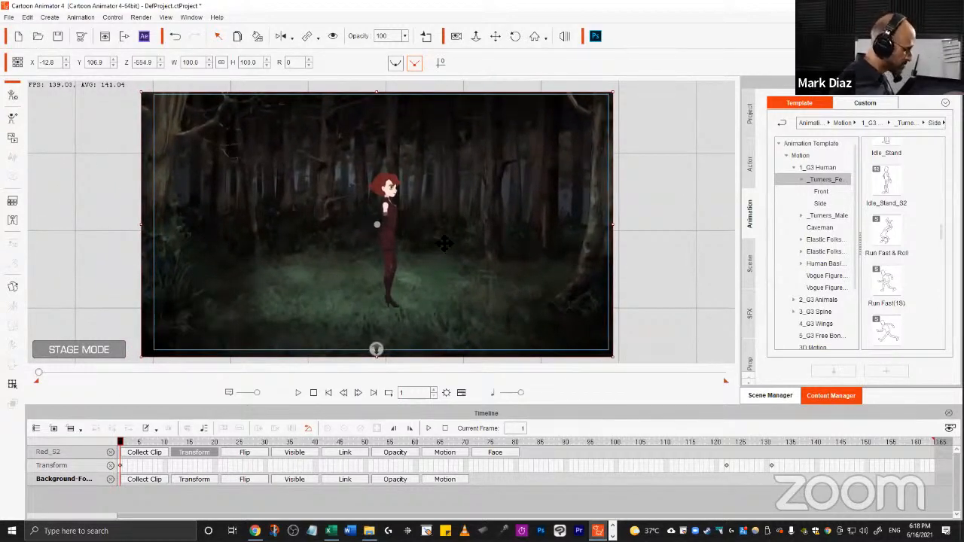
key(alt)
mouse_move(461, 221)
mouse_down()
mouse_move(424, 198)
mouse_move(426, 247)
mouse_move(495, 182)
mouse_move(450, 202)
mouse_move(457, 210)
mouse_up()
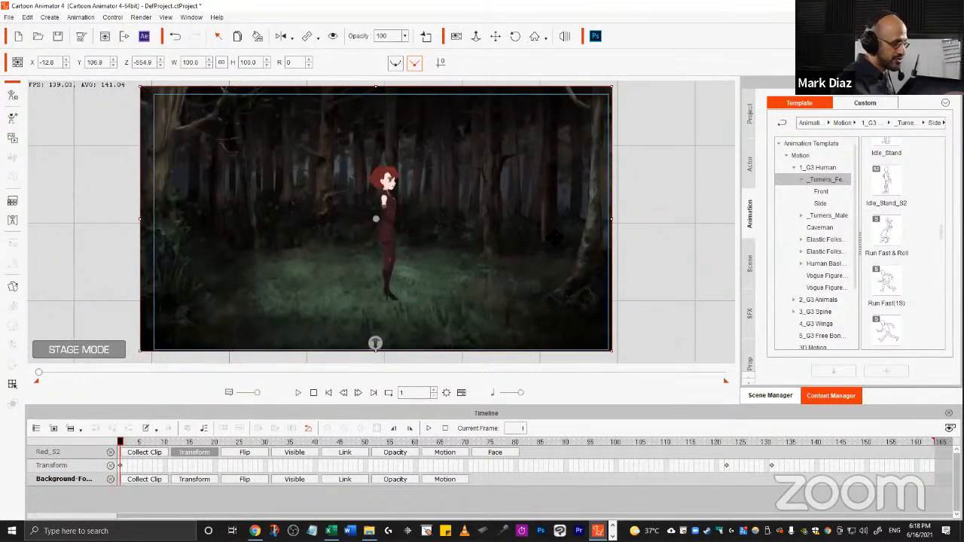
click(495, 37)
drag(485, 233, 453, 187)
key(x)
key(z)
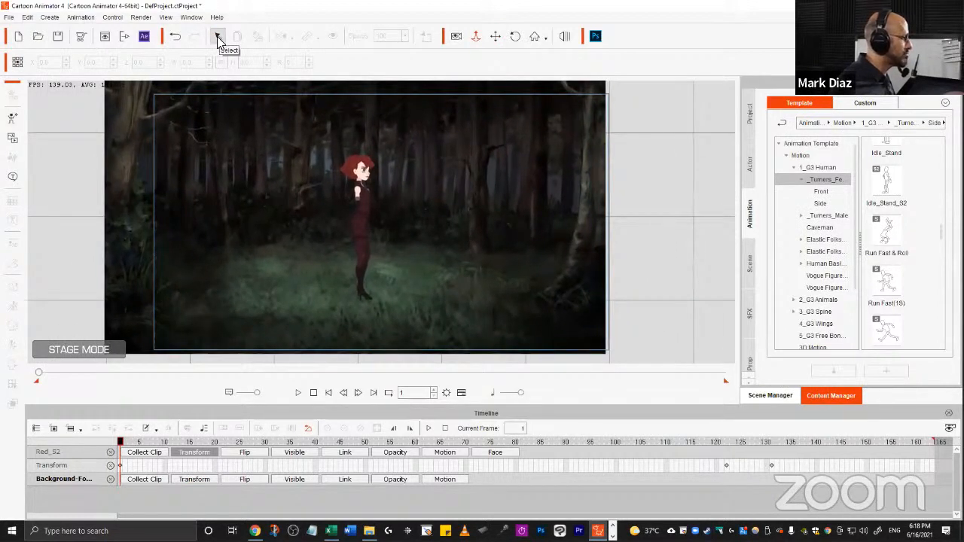
click(218, 38)
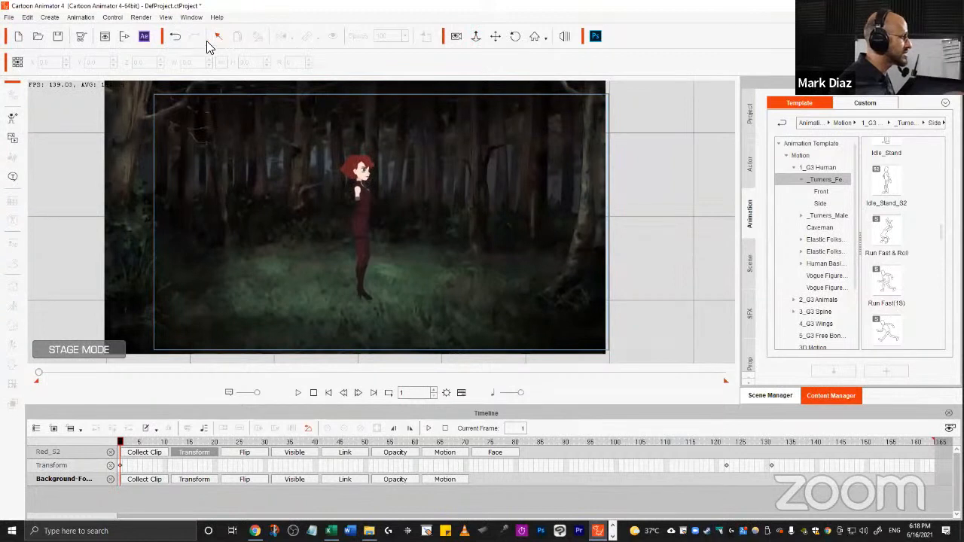
Bring the forest background forward to a Z of about -435 and reposition it to about X -98.5, Y 110.3.
key(alt)
drag(442, 255, 454, 257)
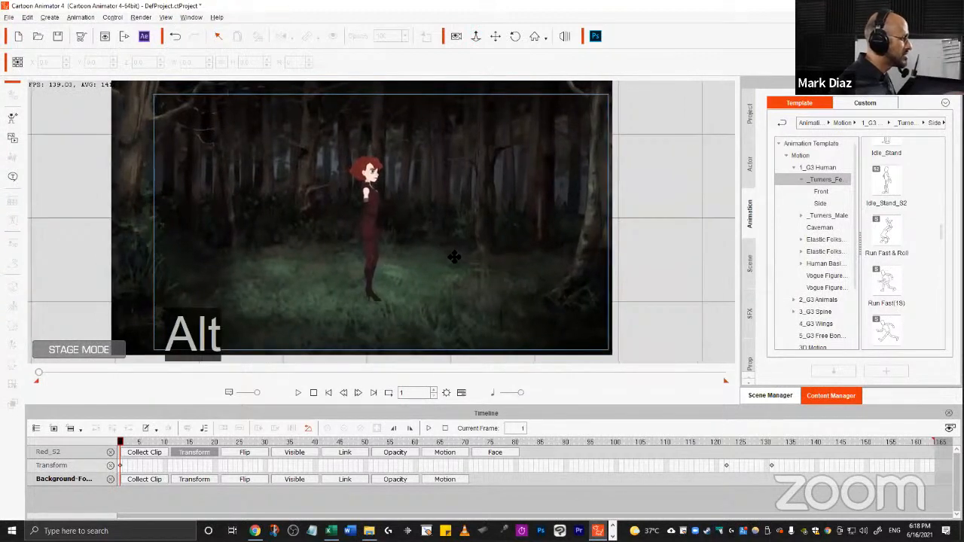
click(446, 233)
drag(510, 228, 445, 228)
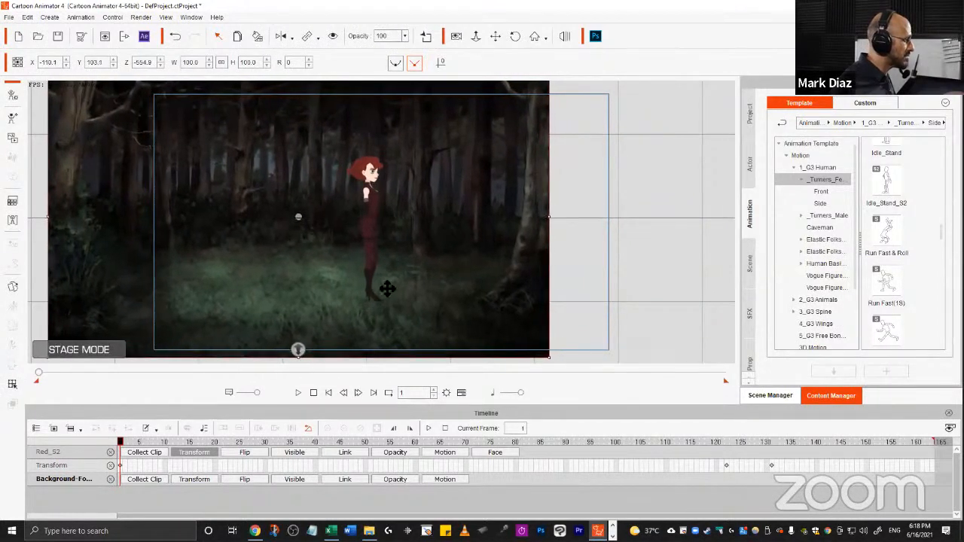
mouse_move(298, 348)
mouse_down()
mouse_move(299, 329)
mouse_move(294, 378)
mouse_move(294, 368)
mouse_up()
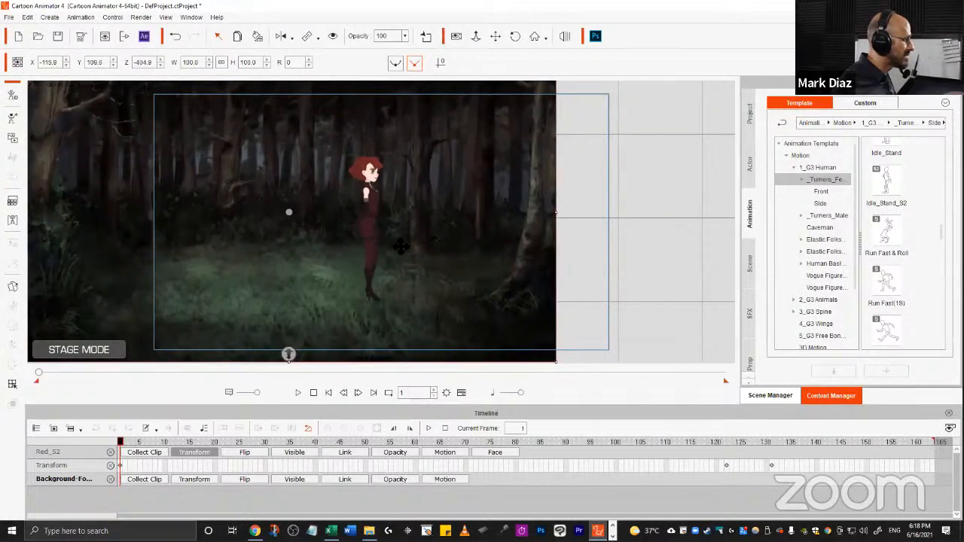
drag(460, 248, 479, 247)
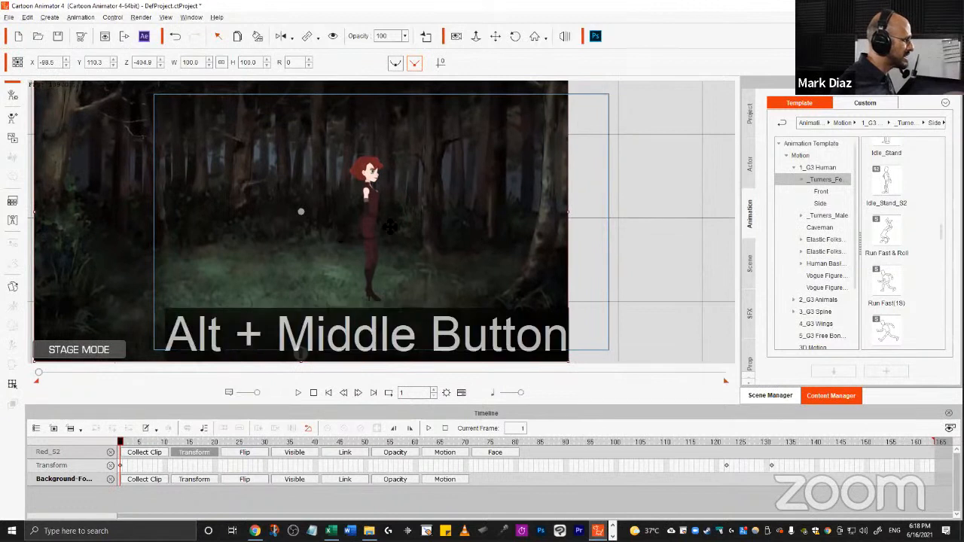
Scale the forest background down to about 89% and position it at about X -107, Y 94.
drag(335, 239, 519, 238)
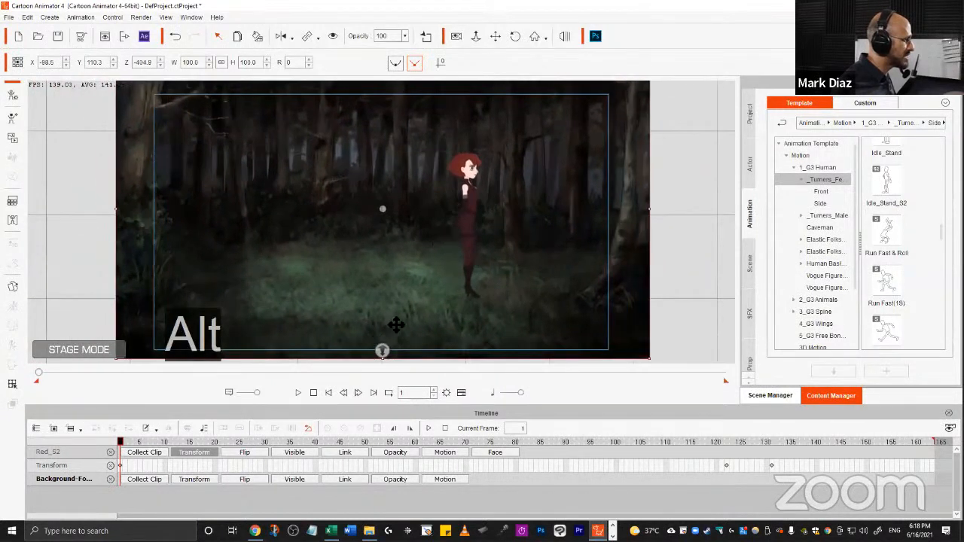
drag(429, 284, 436, 285)
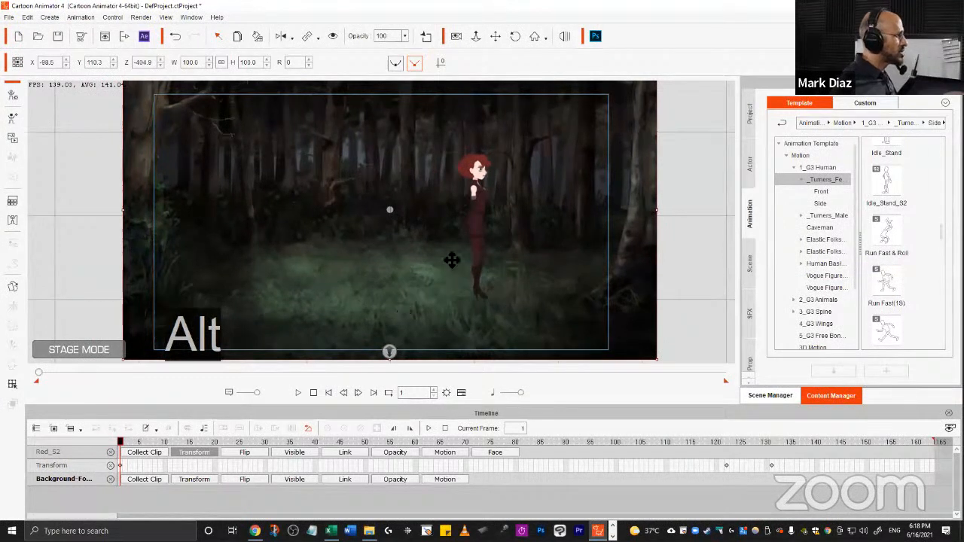
drag(659, 363, 630, 353)
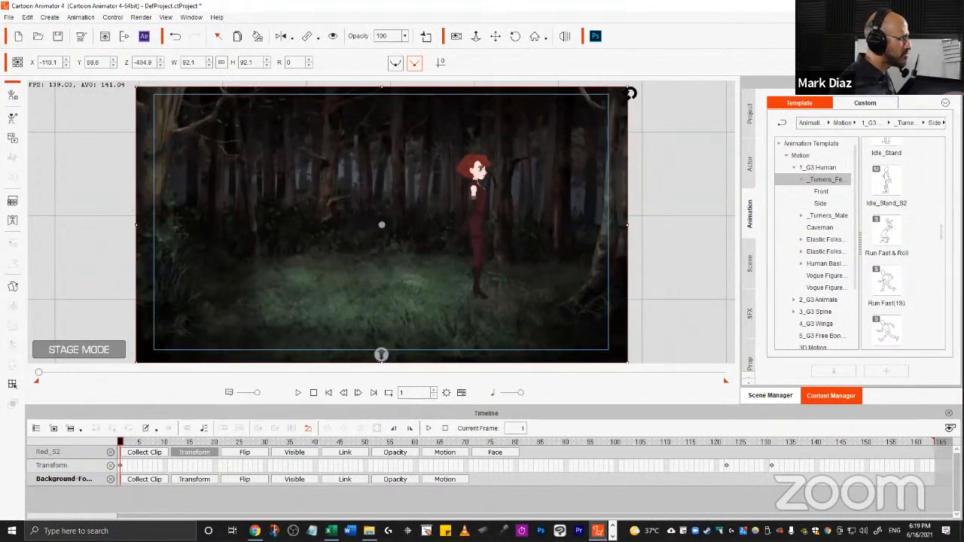
mouse_move(631, 93)
mouse_down()
mouse_move(631, 108)
mouse_move(623, 97)
mouse_up()
key(ctrl+z)
drag(497, 175, 498, 172)
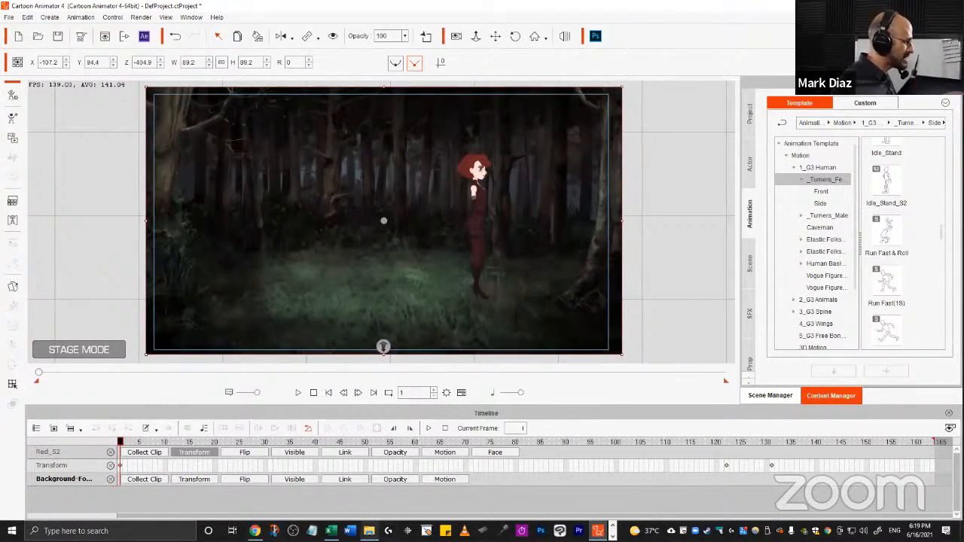
Bring tree-left.png from the Images folder onto the stage as a prop and place it at the stage's left side.
click(369, 531)
click(693, 359)
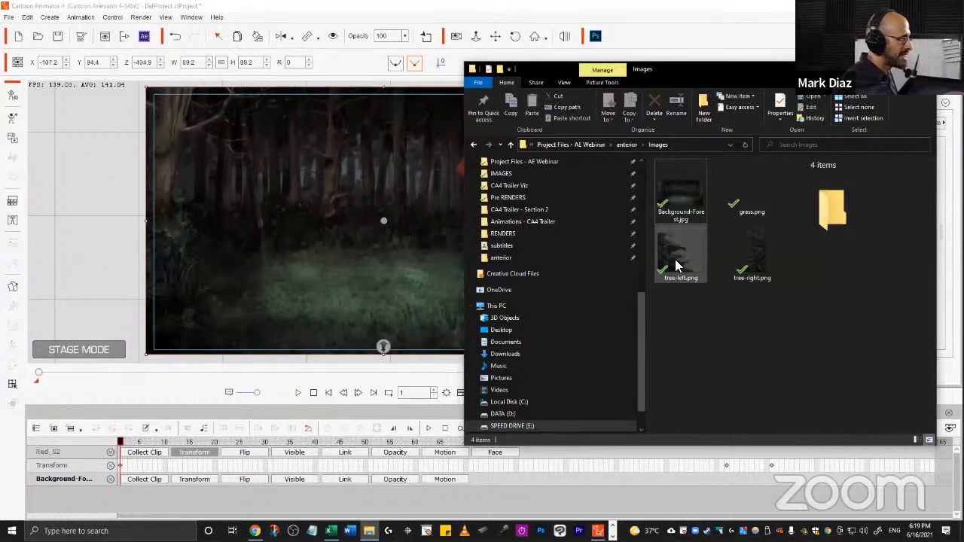
click(680, 267)
drag(681, 270, 74, 224)
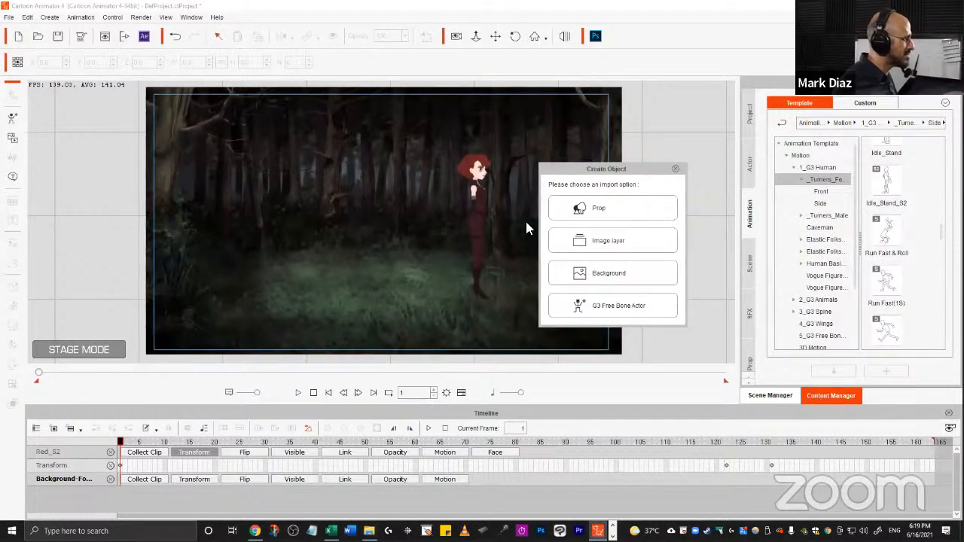
click(622, 213)
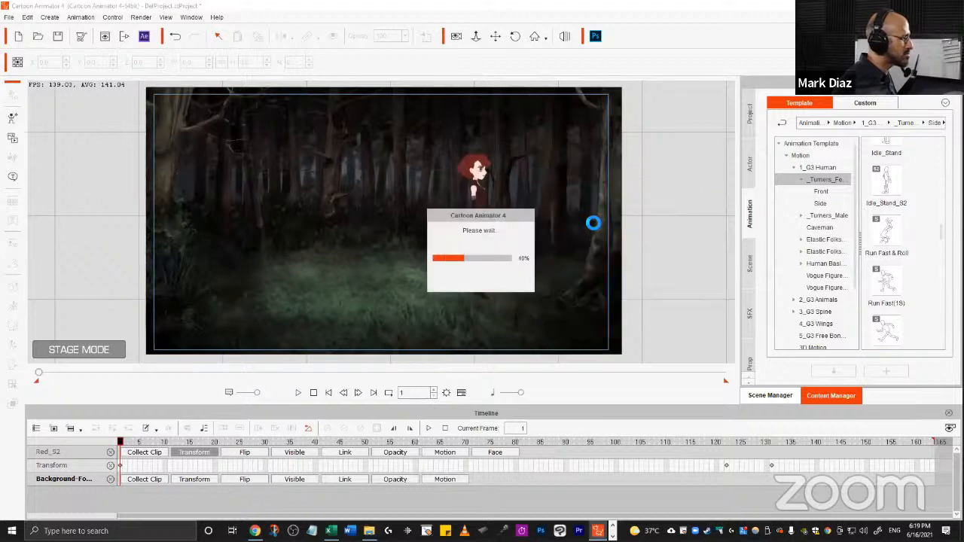
drag(64, 259, 315, 204)
Bring tree-right.png onto the stage as a prop and move it to about X 78, Y 132.
key(alt+Tab)
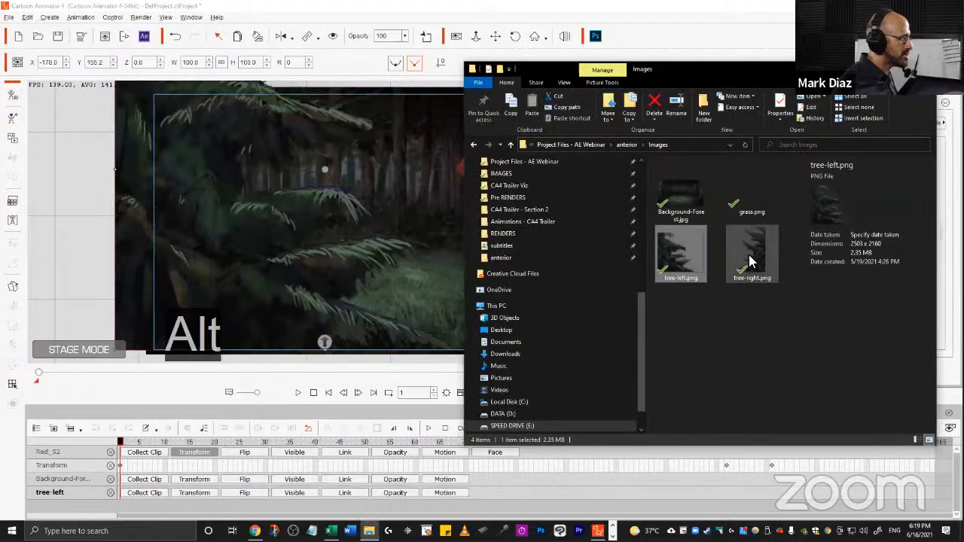
key(alt+Tab)
drag(749, 260, 661, 224)
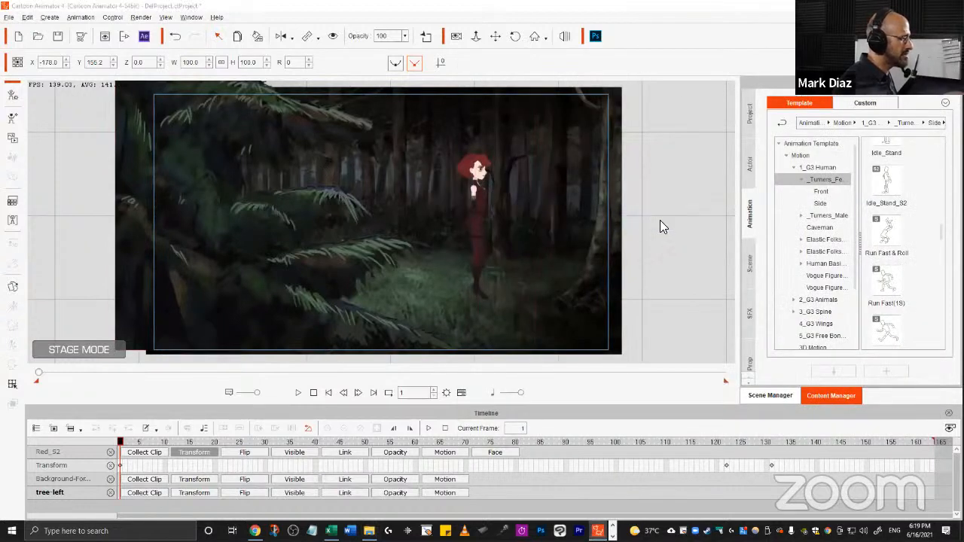
click(630, 210)
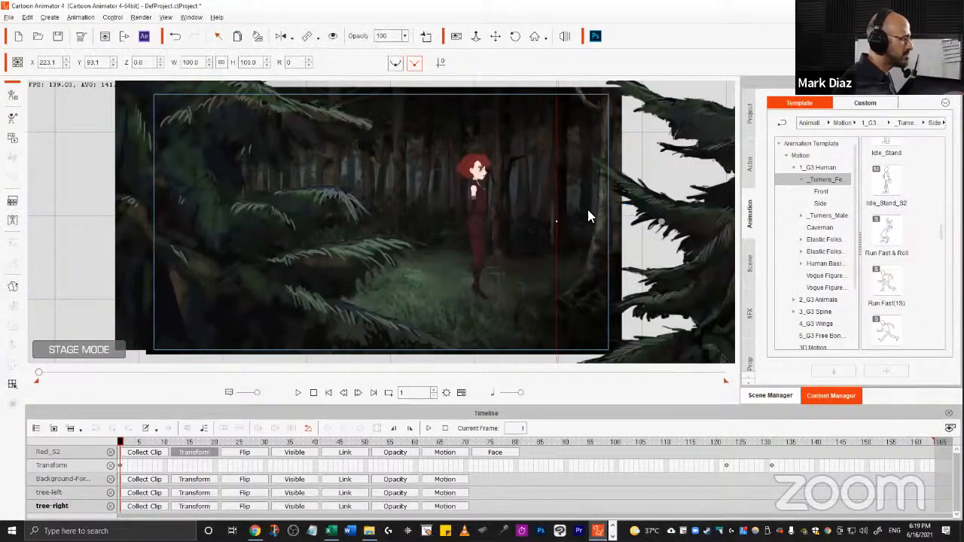
drag(704, 207, 581, 240)
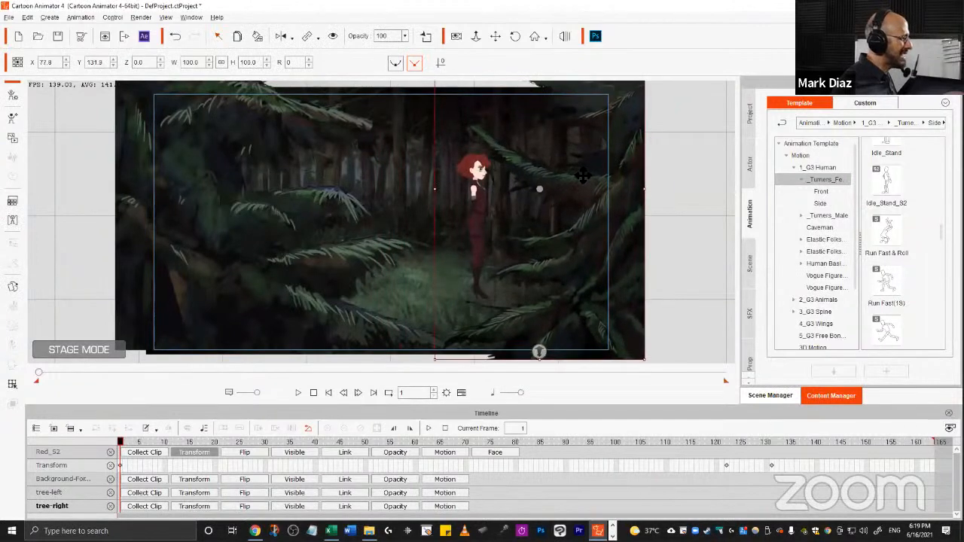
drag(458, 274, 565, 200)
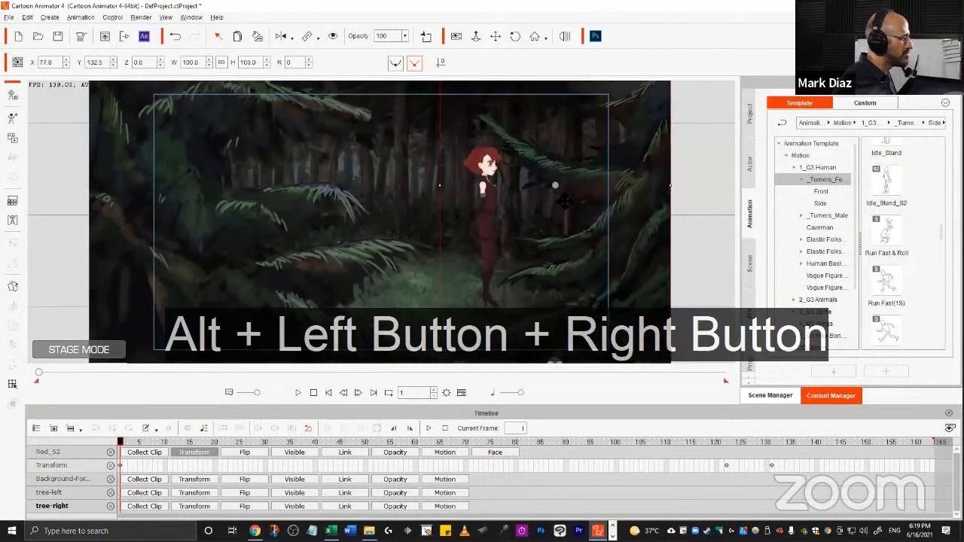
In the 3D view, pull the right tree to a Z of about 665 and the left tree to about 617.
click(565, 37)
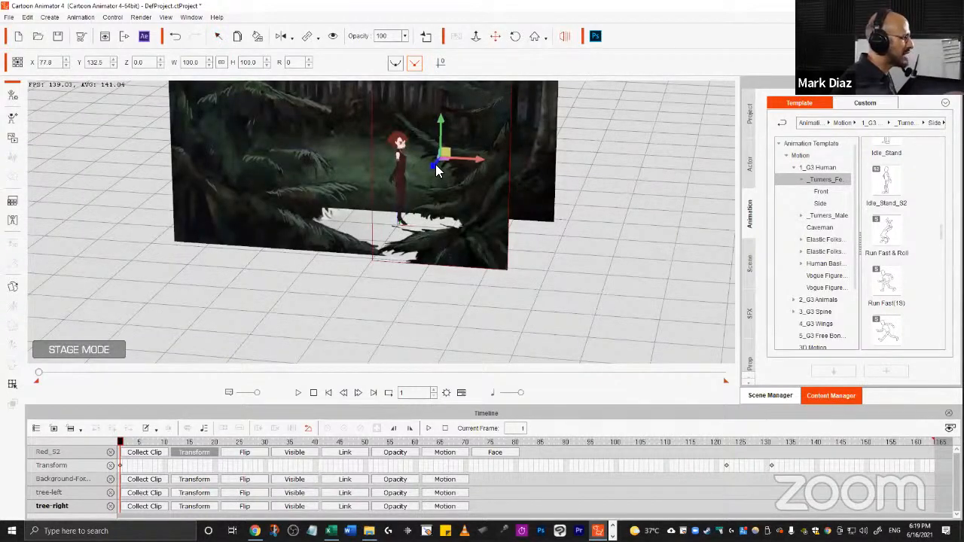
drag(435, 164, 385, 214)
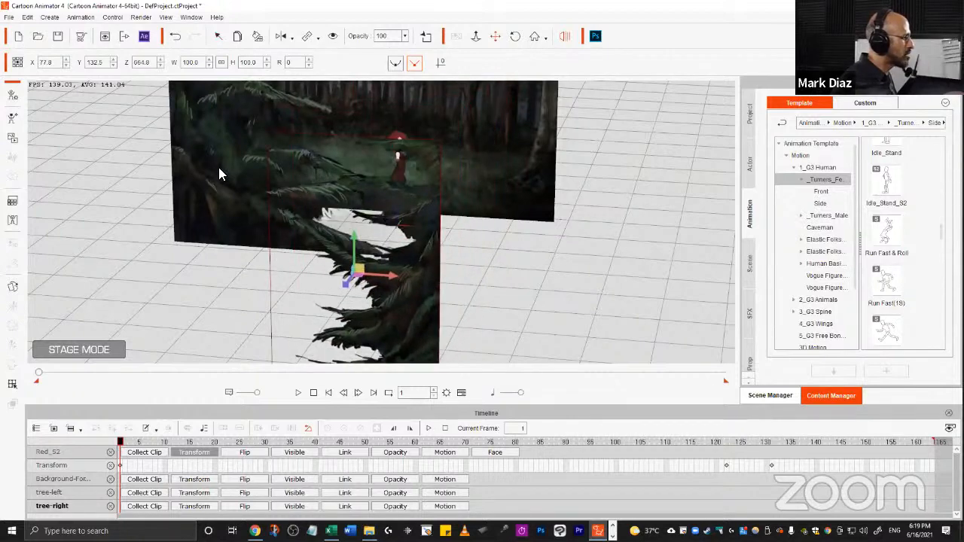
click(302, 152)
drag(295, 150, 224, 197)
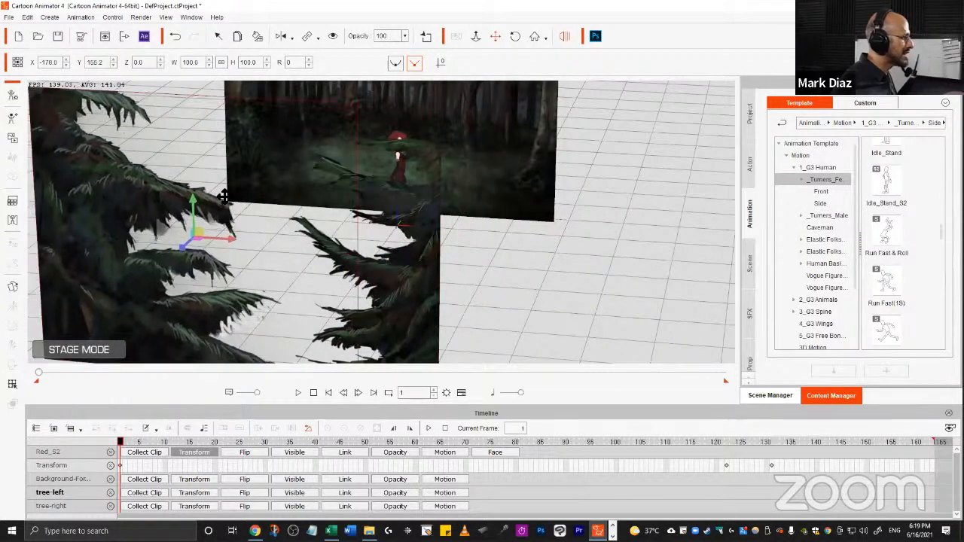
click(564, 37)
Move and scale the left tree prop to about 63% so it frames the stage's left side.
drag(545, 271, 422, 179)
drag(205, 235, 318, 206)
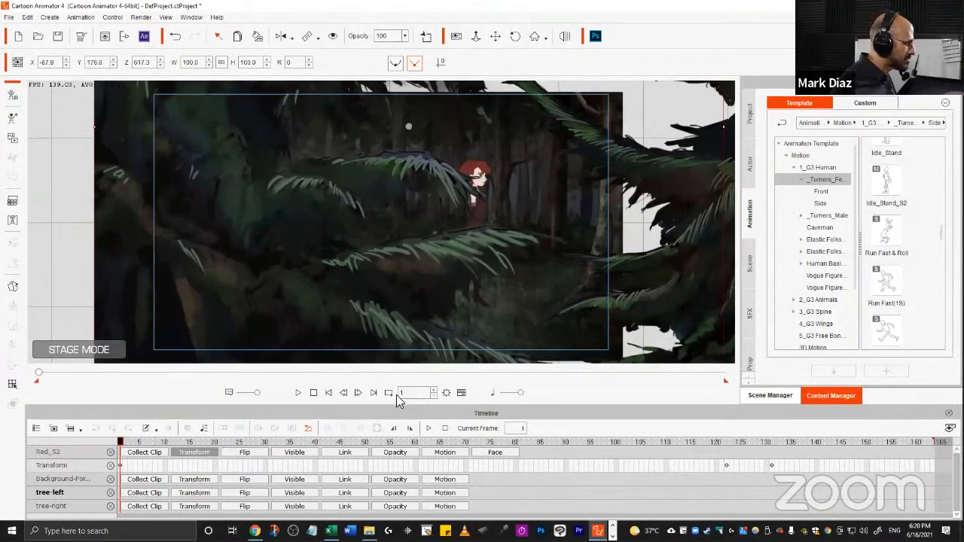
drag(362, 244, 394, 324)
drag(250, 178, 316, 319)
drag(273, 183, 309, 264)
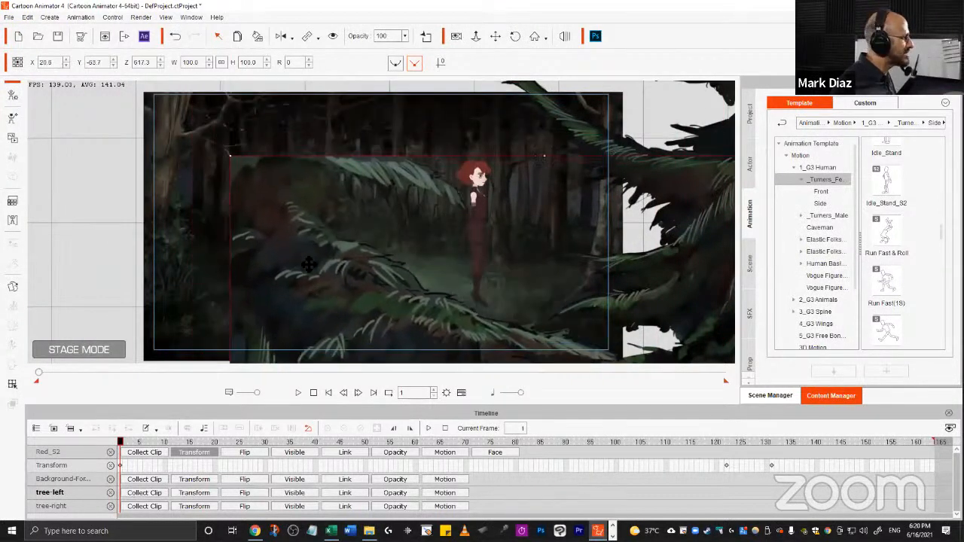
drag(234, 158, 301, 209)
drag(349, 258, 332, 363)
drag(210, 159, 266, 203)
drag(352, 291, 228, 160)
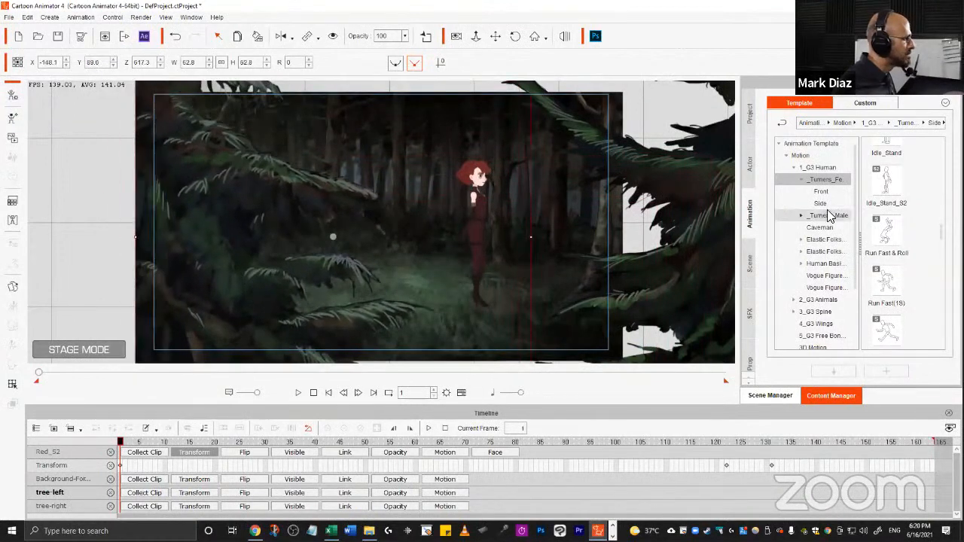
Scale the right tree prop to about 49% and position it at about X 6, Y 99.
click(699, 192)
drag(699, 192, 536, 238)
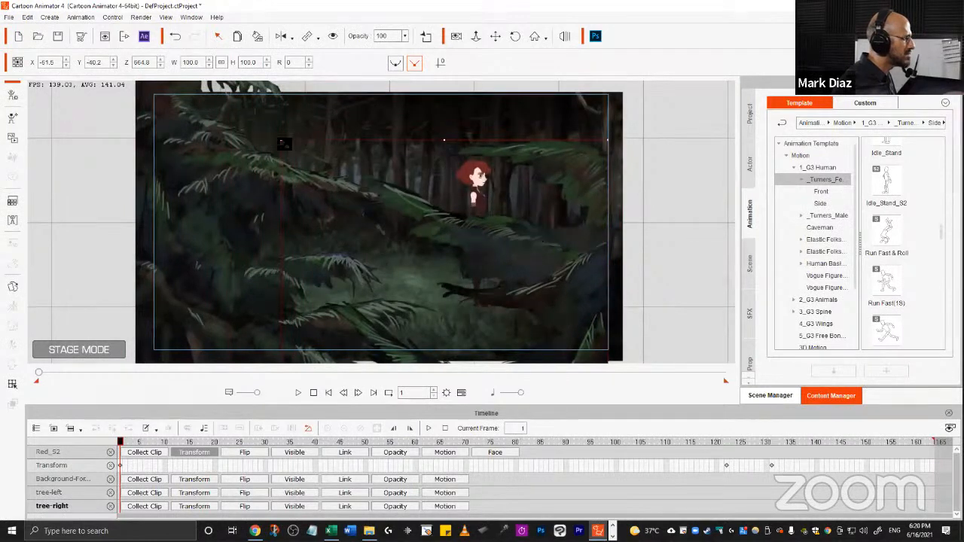
drag(284, 144, 405, 227)
drag(523, 323, 593, 160)
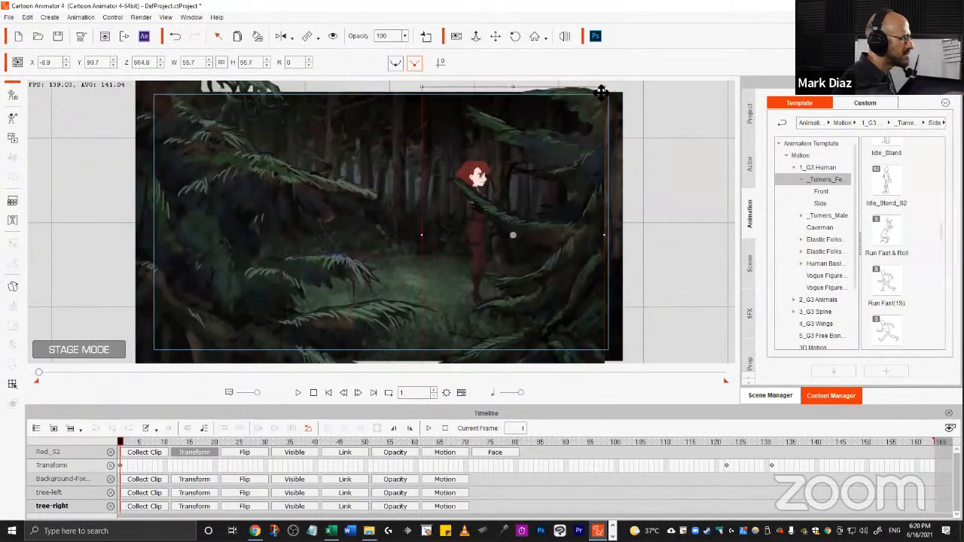
drag(601, 90, 592, 107)
drag(578, 146, 598, 136)
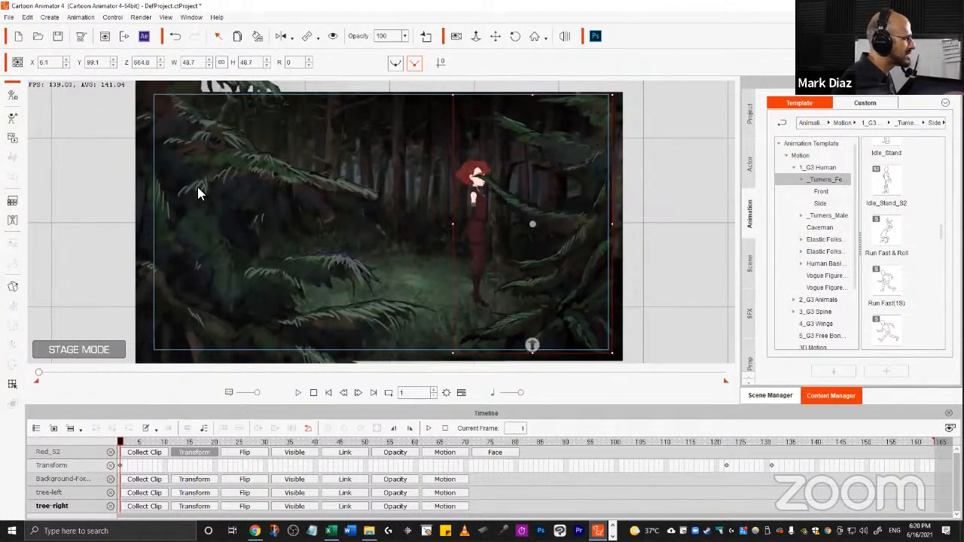
Scale the left tree prop to about 50% and position it at about X -160, Y 100.
drag(198, 187, 205, 208)
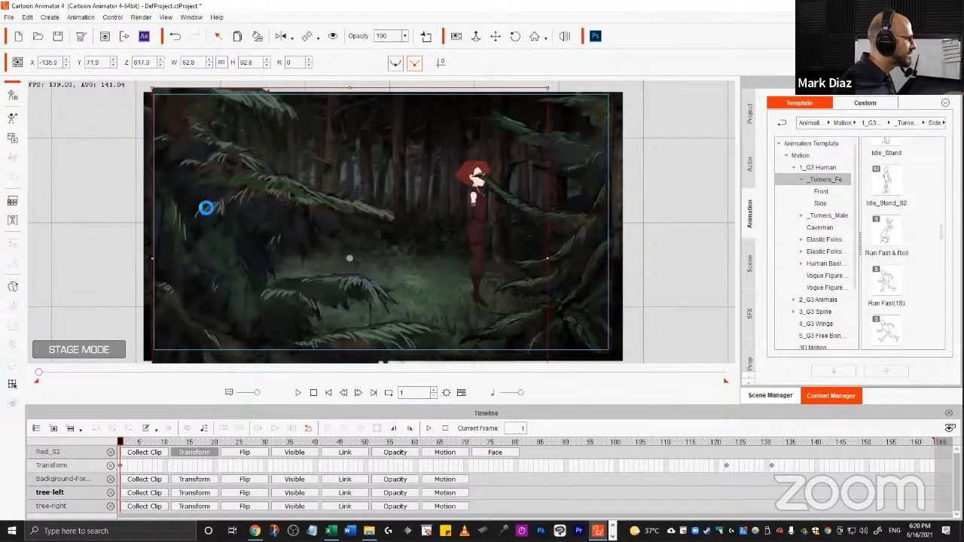
drag(152, 89, 185, 118)
drag(223, 168, 184, 137)
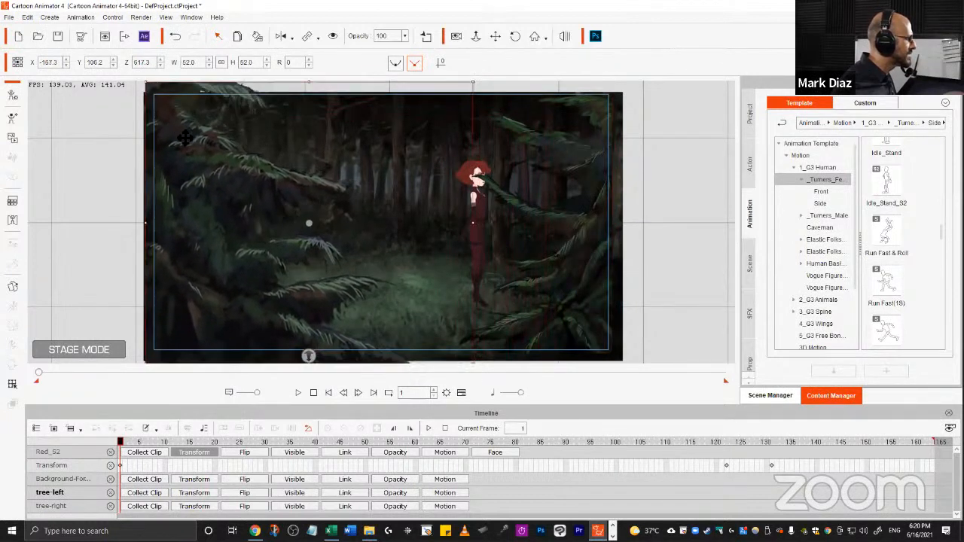
drag(159, 86, 166, 92)
drag(195, 143, 186, 132)
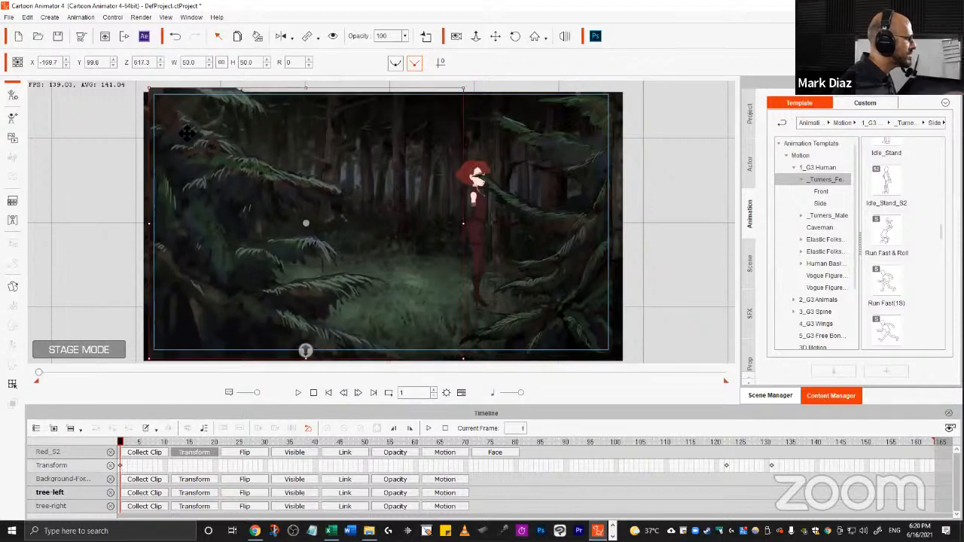
Push the left tree prop toward the camera to a Z of about 1172.
mouse_move(434, 241)
mouse_down()
mouse_move(422, 136)
mouse_move(419, 250)
mouse_up()
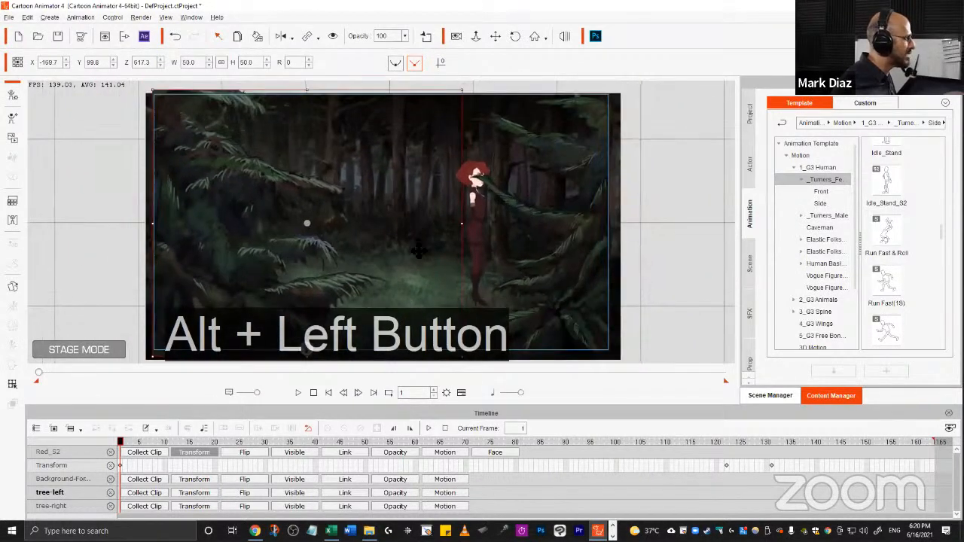
drag(213, 195, 211, 191)
drag(306, 347, 317, 441)
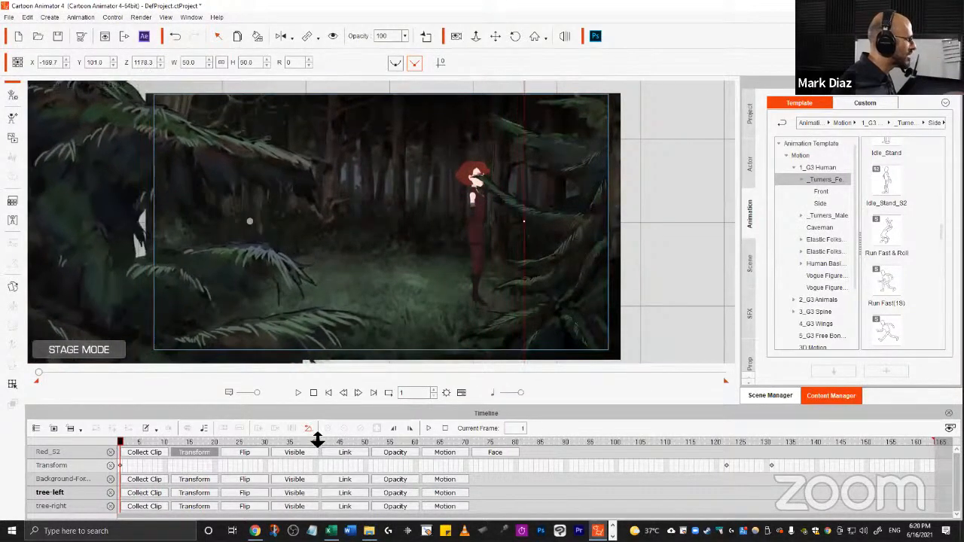
Push the right tree prop to a Z of about 1257 and resize it to frame the stage's right edge.
click(588, 242)
drag(529, 342, 581, 147)
drag(599, 115, 572, 162)
drag(550, 215, 572, 177)
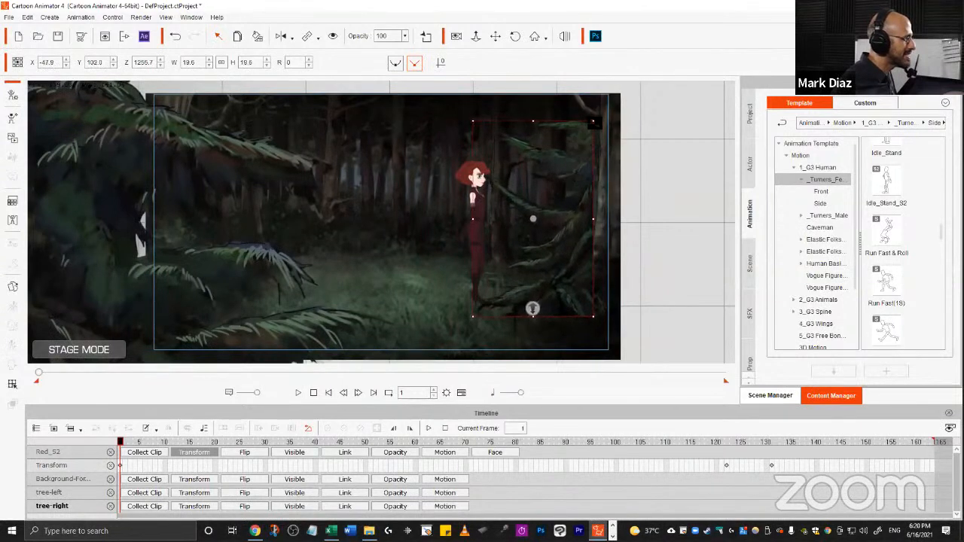
drag(604, 113, 616, 89)
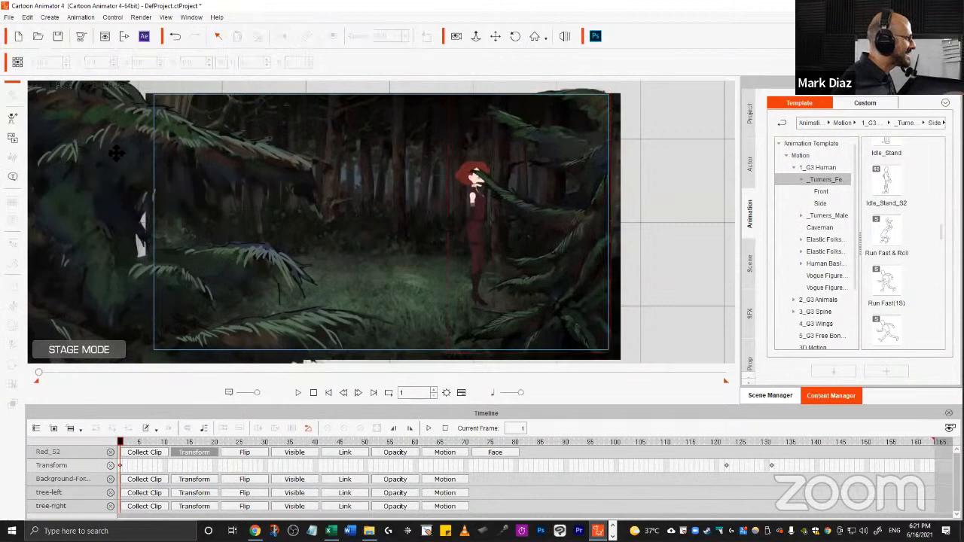
Reposition and resize the left tree prop to about 29% near the stage's upper-left corner.
click(128, 133)
drag(128, 133, 212, 146)
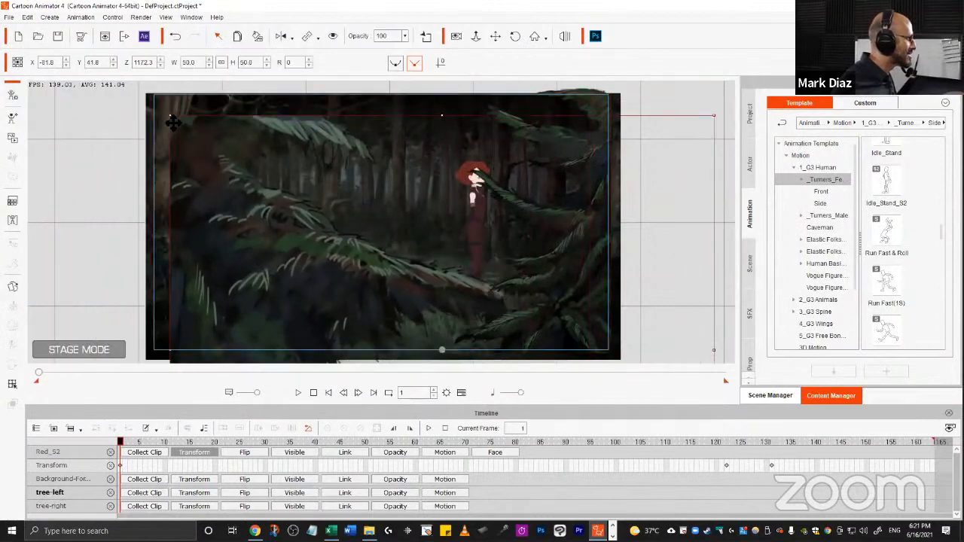
drag(172, 118, 281, 211)
drag(336, 301, 227, 196)
drag(173, 106, 211, 140)
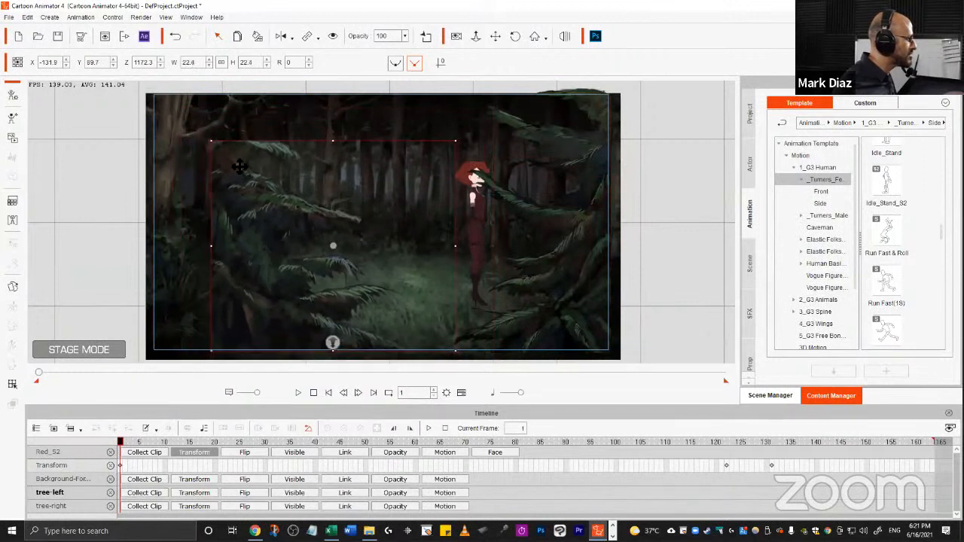
drag(266, 194, 221, 168)
drag(288, 317, 287, 347)
drag(445, 87, 446, 86)
drag(241, 169, 256, 173)
scroll(429, 289, up, 1)
mouse_move(429, 289)
mouse_down()
mouse_move(429, 203)
mouse_move(432, 284)
mouse_up()
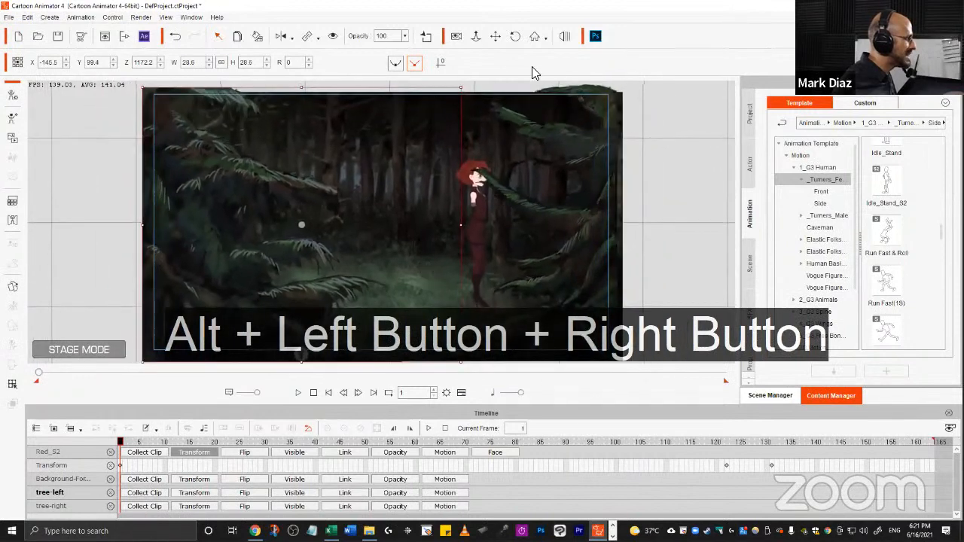
Toggle the 3D view to inspect the prop layers, switch back, and undo the last tree change.
click(561, 39)
key(Escape)
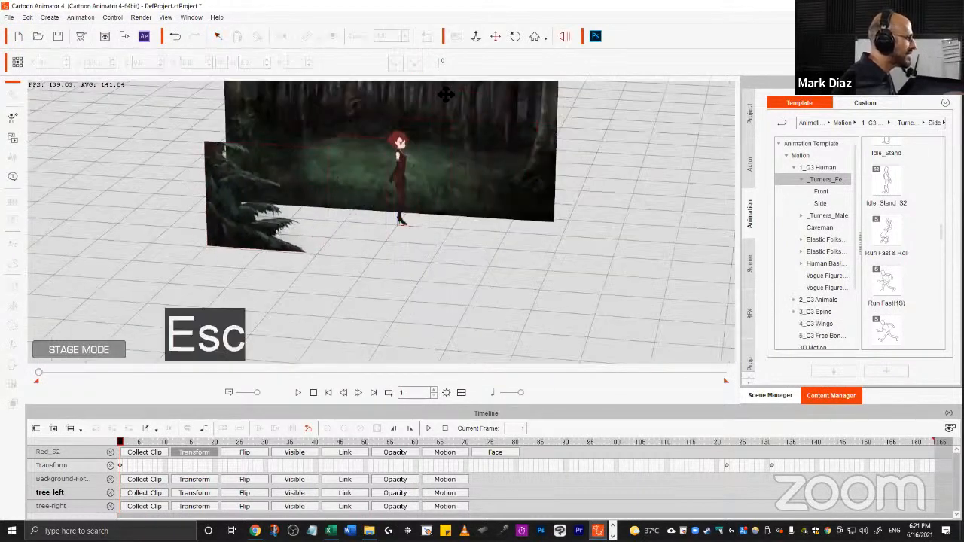
click(564, 36)
key(ctrl+z)
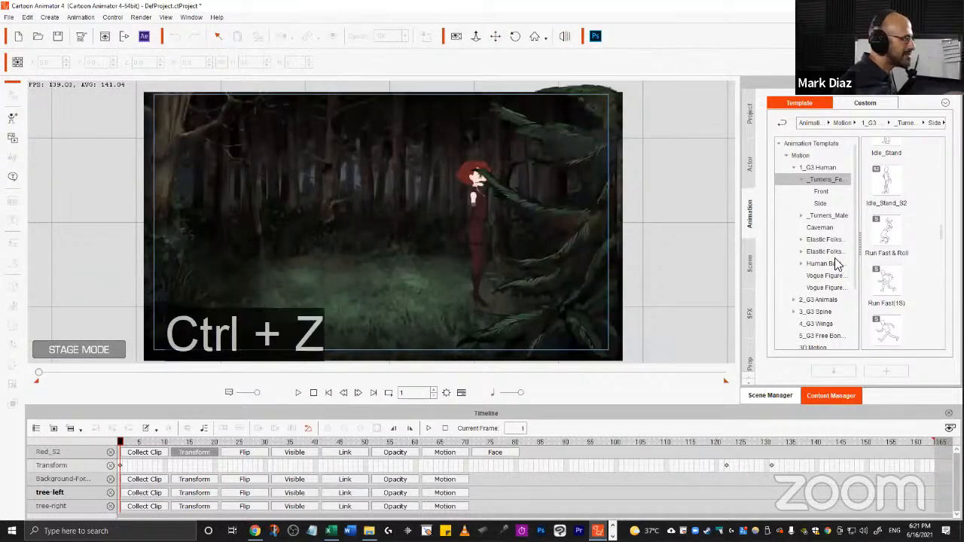
Select the tree-left prop in the Scene Manager and reset its X, Y and Z to 0.
click(779, 399)
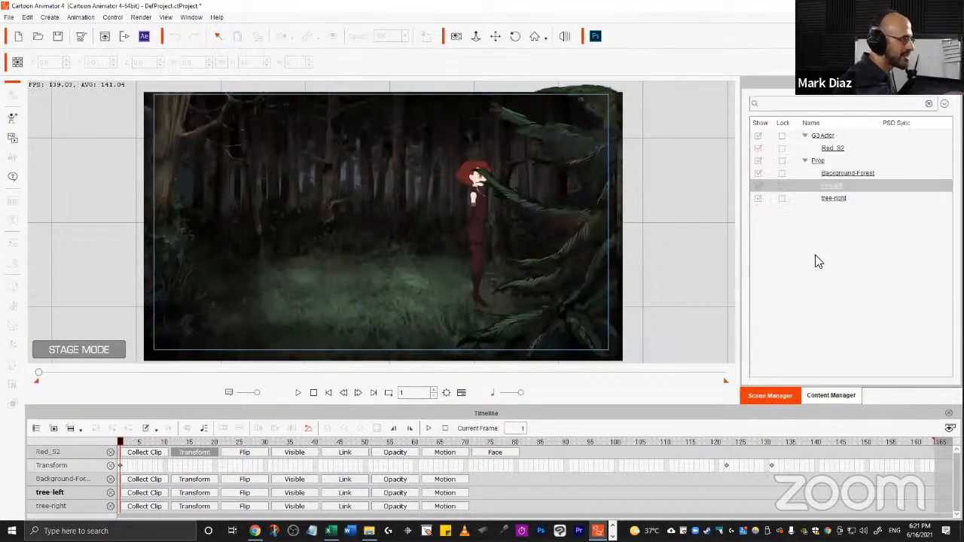
click(834, 186)
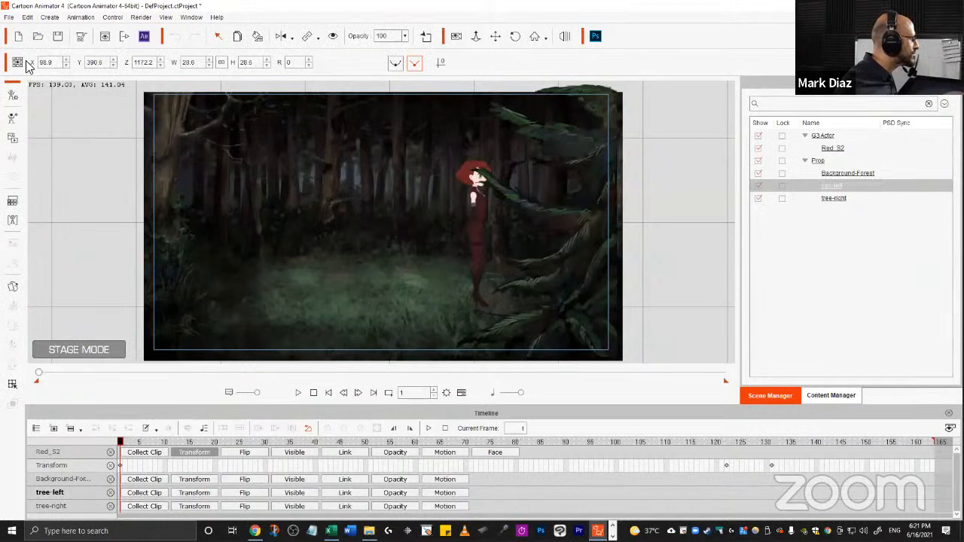
text(0)
key(Return)
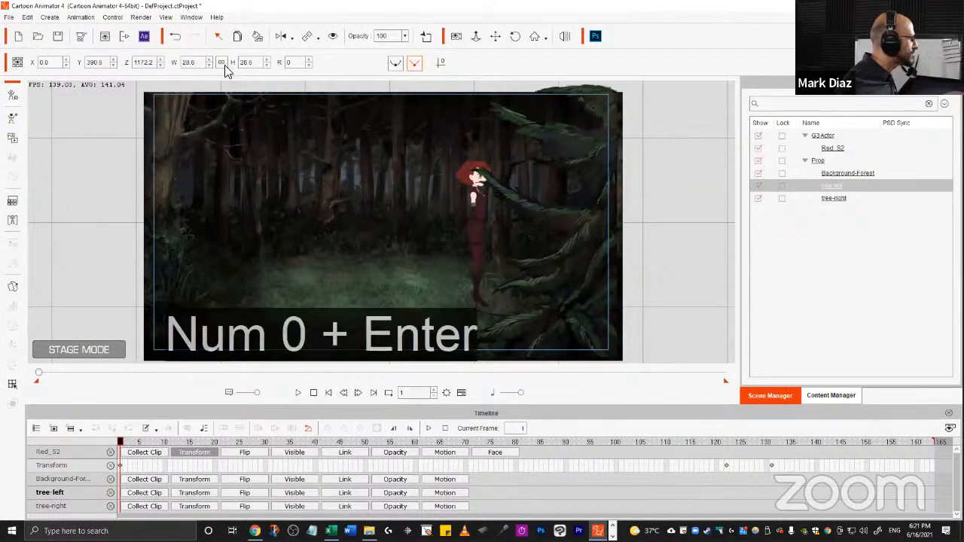
key(ctrl+a)
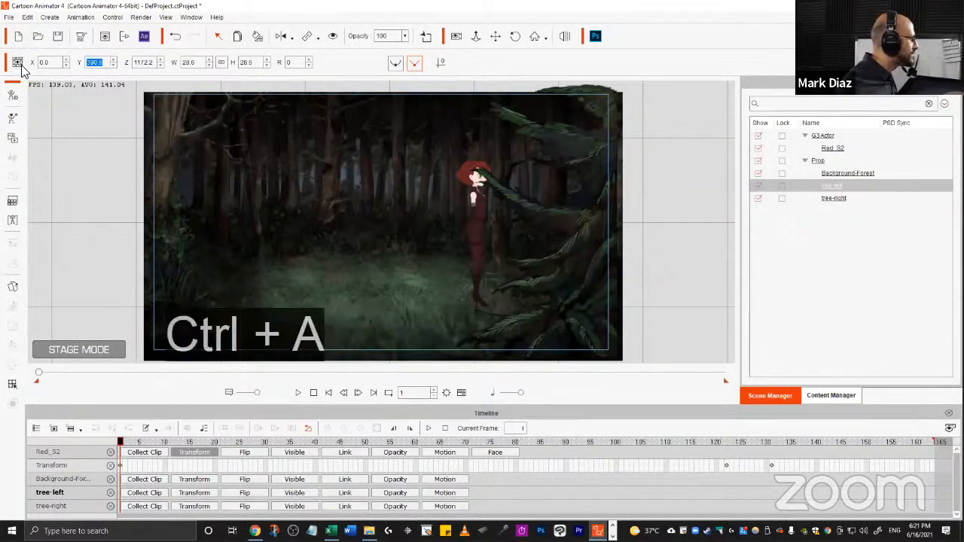
text(0)
key(Return)
text(0)
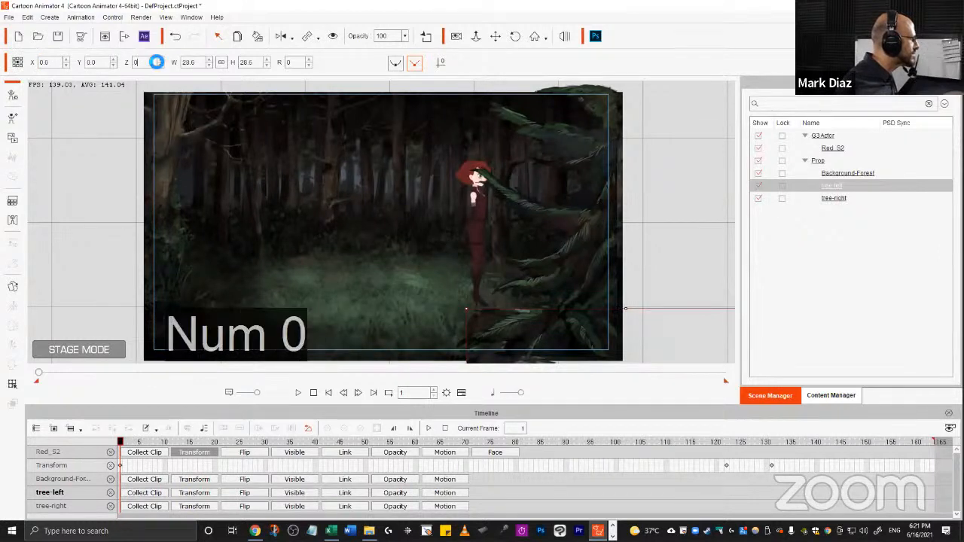
key(Return)
drag(436, 301, 264, 352)
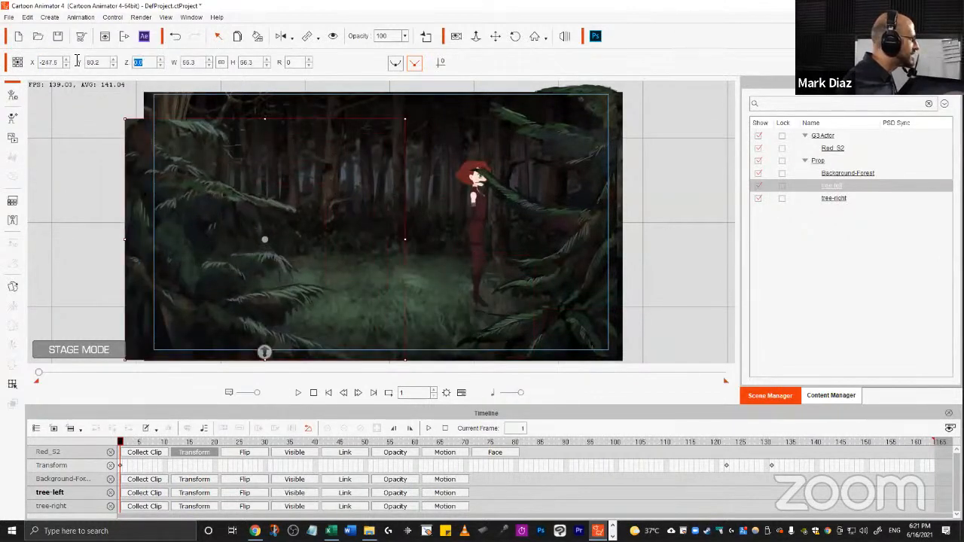
key(Escape)
key(ctrl+z)
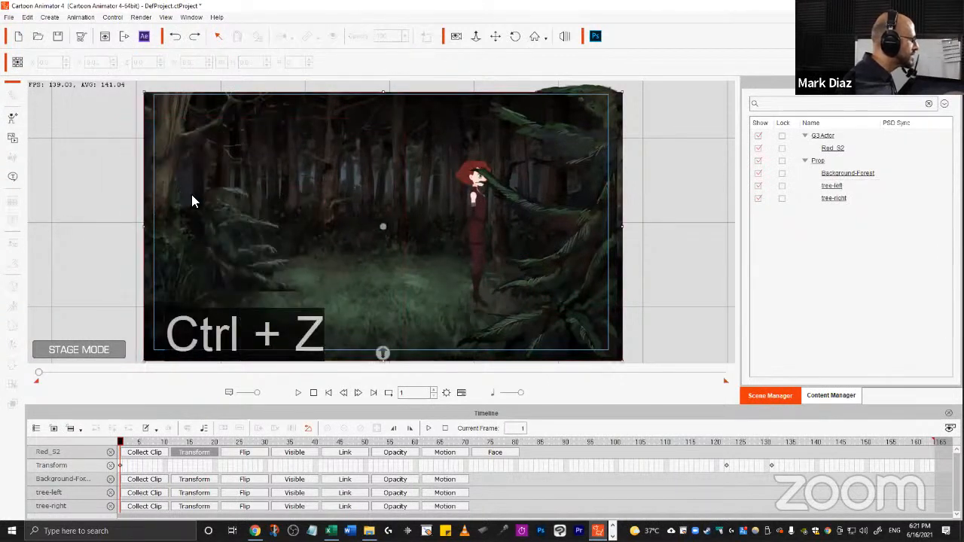
Select the left tree prop and set its Z depth to 1200.
click(191, 194)
click(215, 212)
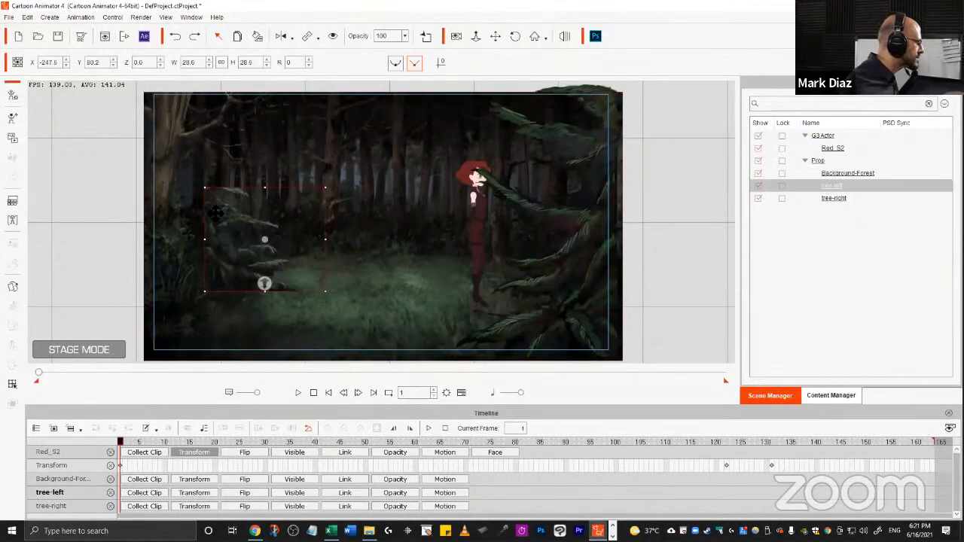
click(139, 61)
text(1200)
key(Return)
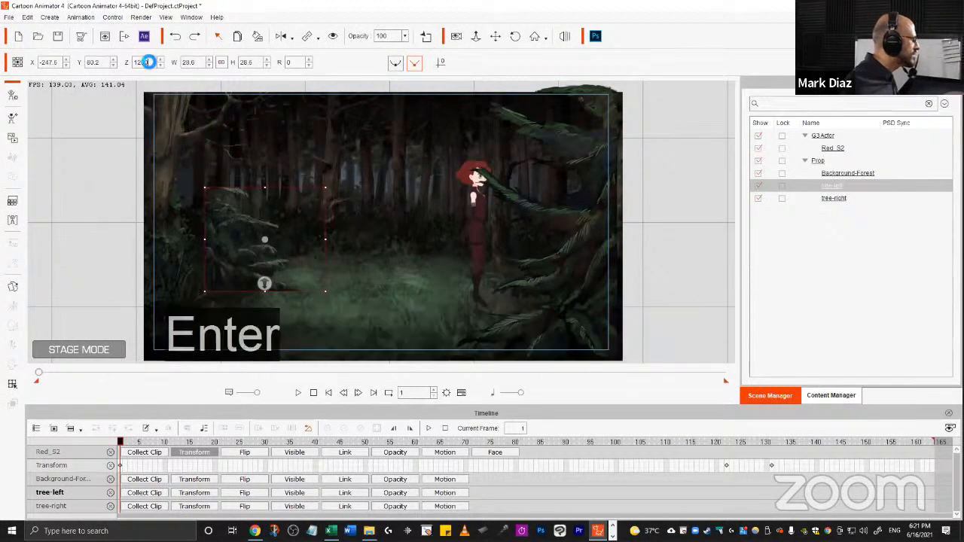
Move and scale the left tree prop to about 27% at about X -144, Y 100 to frame the left edge.
drag(66, 243, 163, 215)
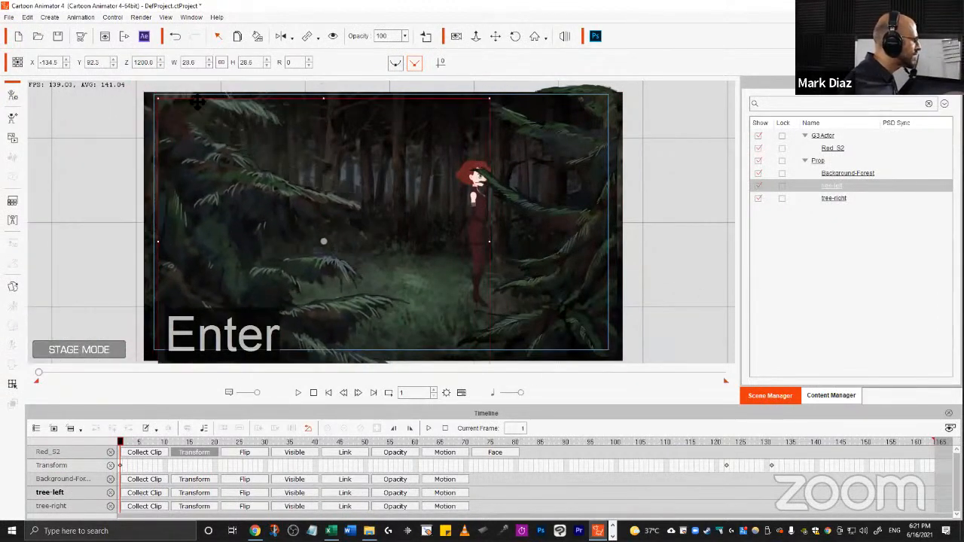
drag(160, 100, 188, 118)
drag(243, 179, 223, 160)
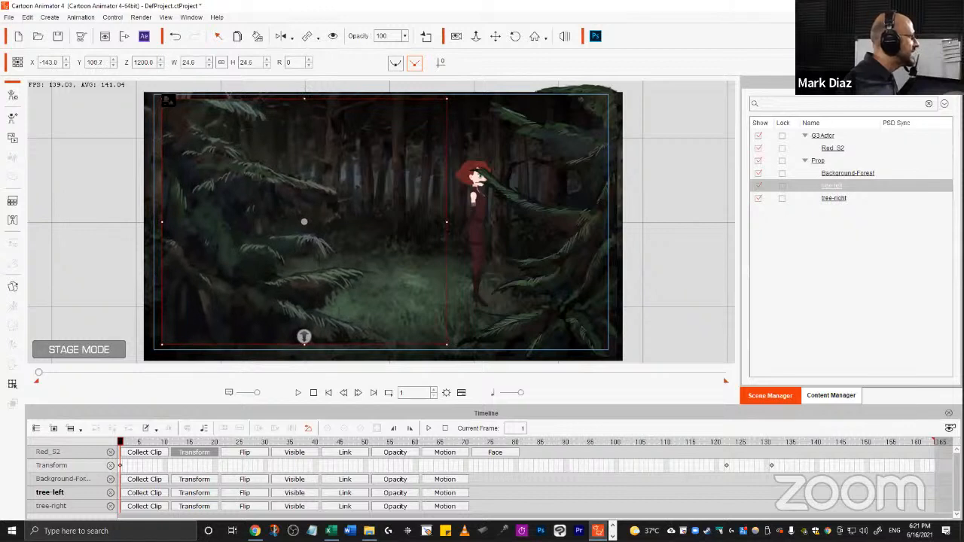
drag(168, 100, 154, 90)
drag(181, 124, 179, 126)
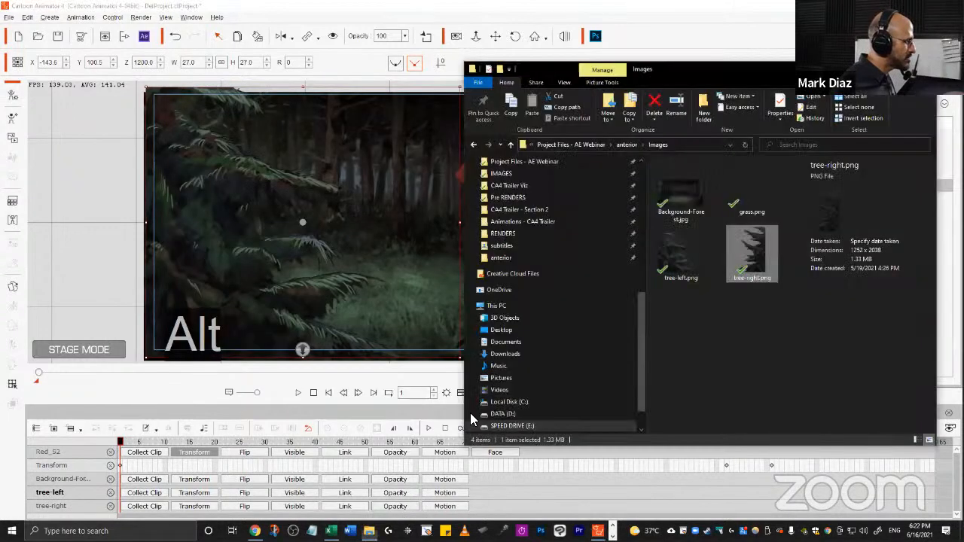
Import grass.png from the project's Images folder into the scene and place it near the stage's bottom.
click(369, 531)
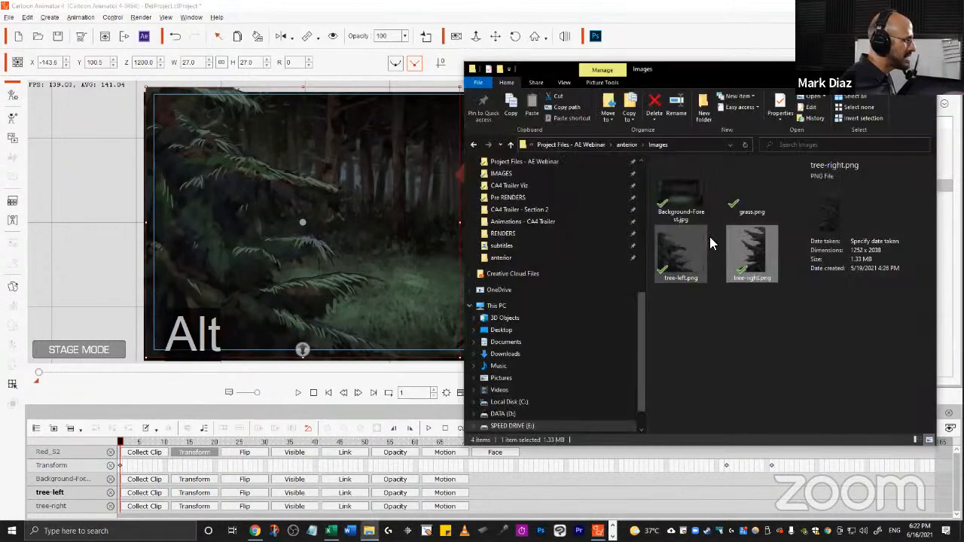
click(750, 202)
drag(762, 207, 396, 324)
click(613, 205)
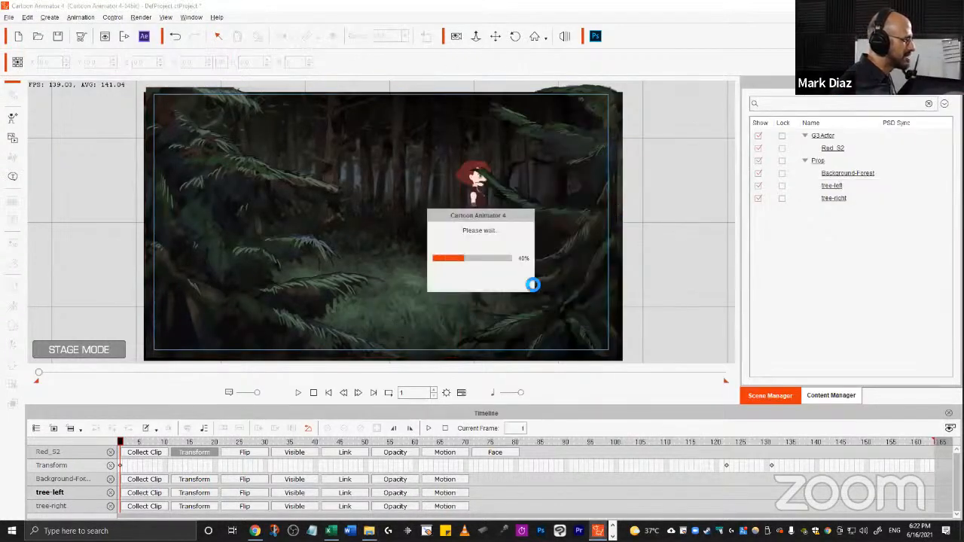
drag(709, 254, 545, 222)
drag(359, 288, 417, 348)
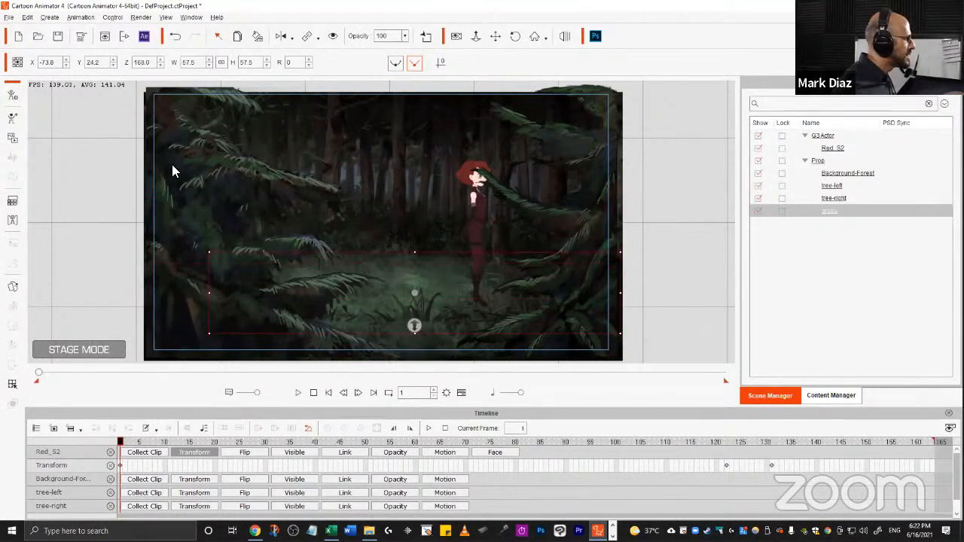
Select the tree-left, tree-right and grass props in turn to review their transform values.
click(586, 128)
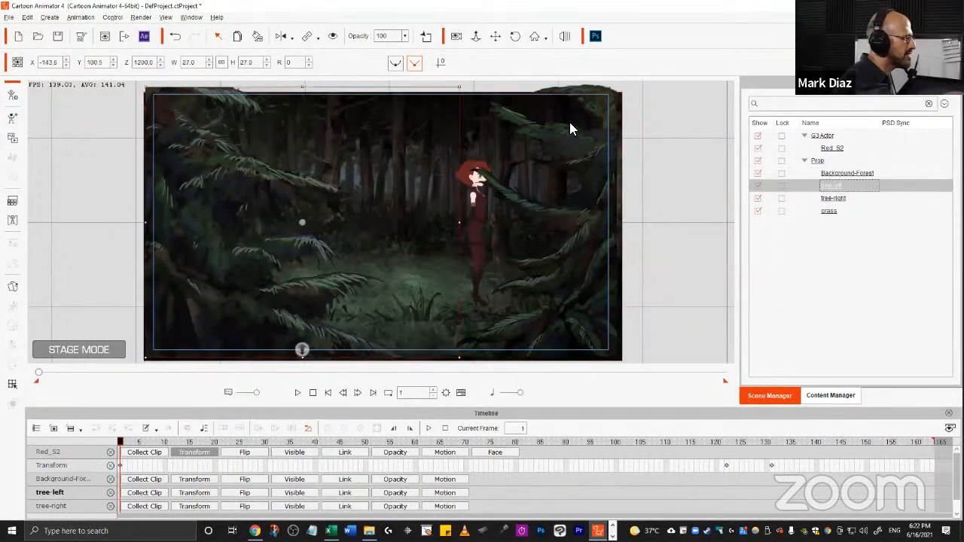
click(833, 187)
click(832, 187)
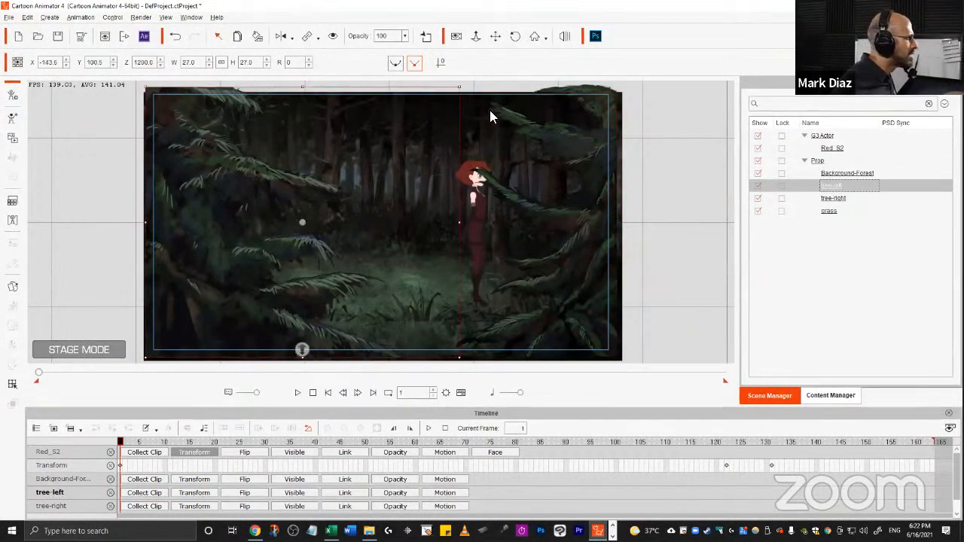
click(826, 199)
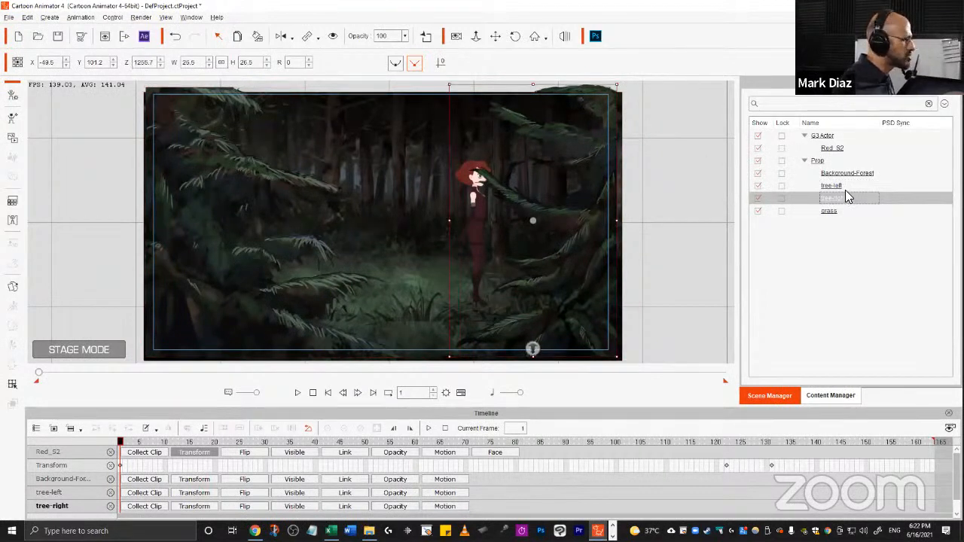
click(833, 209)
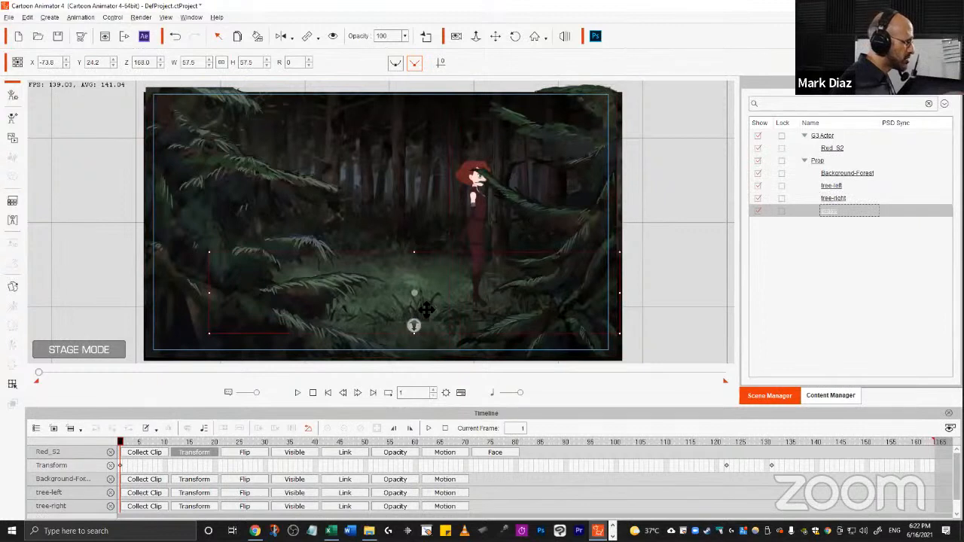
drag(427, 310, 422, 321)
drag(619, 265, 641, 263)
key(ctrl+z)
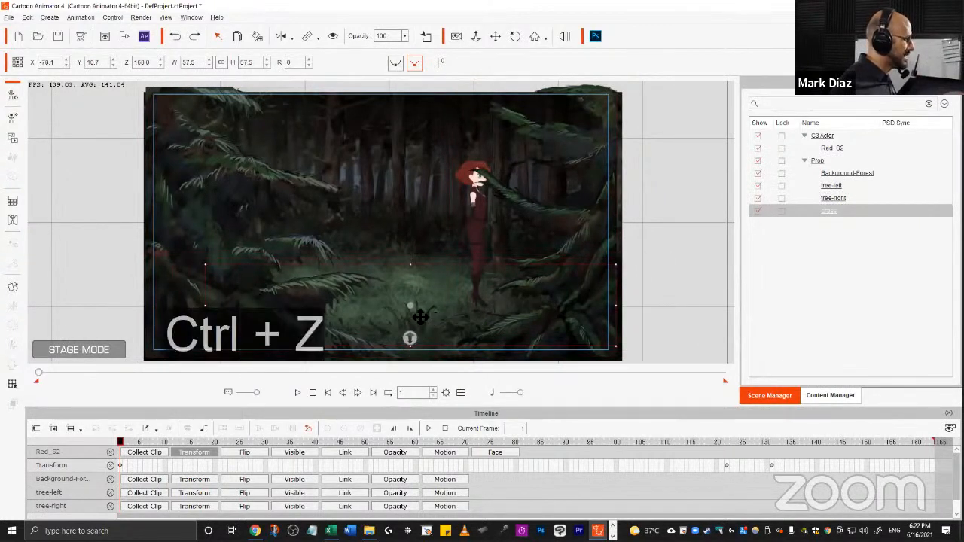
Push the grass prop to a Z of about 630, scale it to about 51%, and position it at about X -121, Y 27.
drag(410, 338, 419, 268)
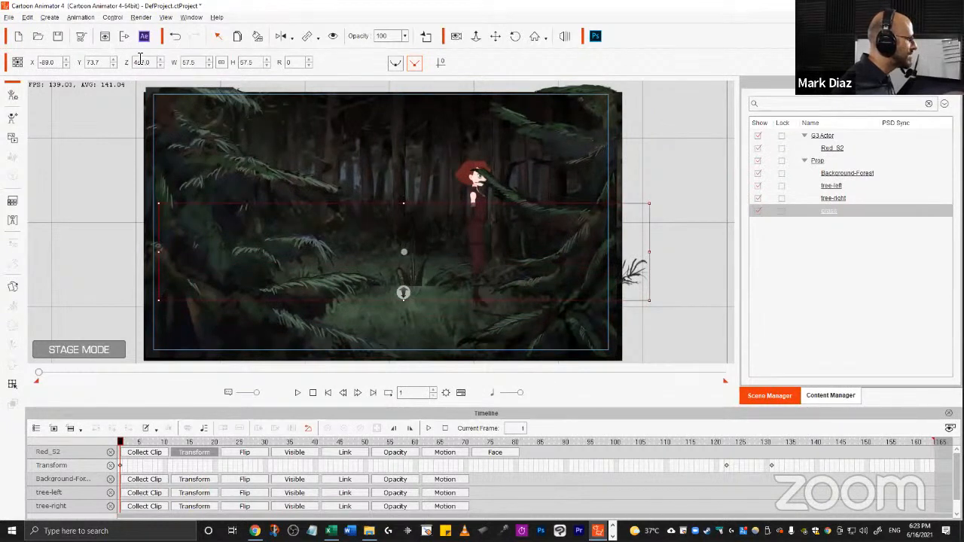
drag(403, 293, 417, 325)
drag(597, 296, 567, 354)
drag(659, 259, 635, 268)
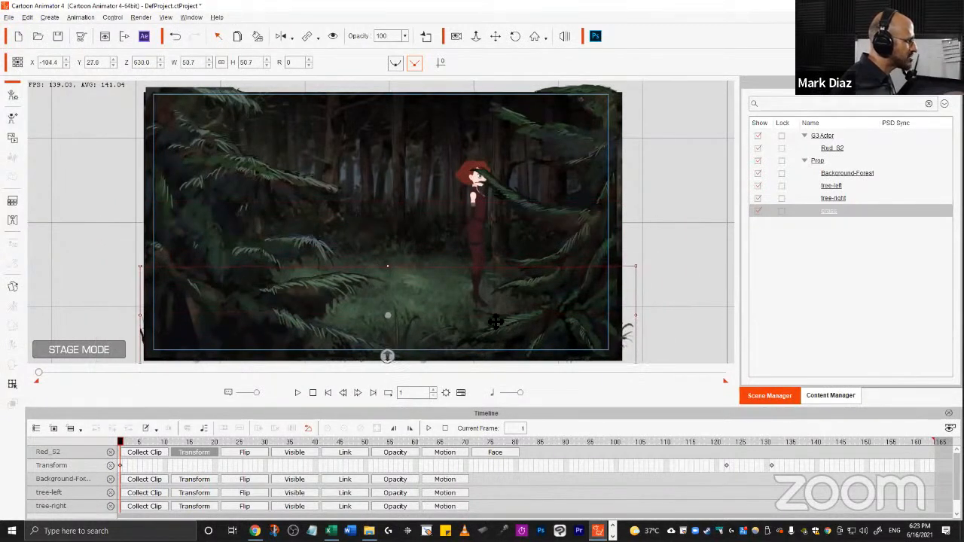
drag(448, 325, 378, 332)
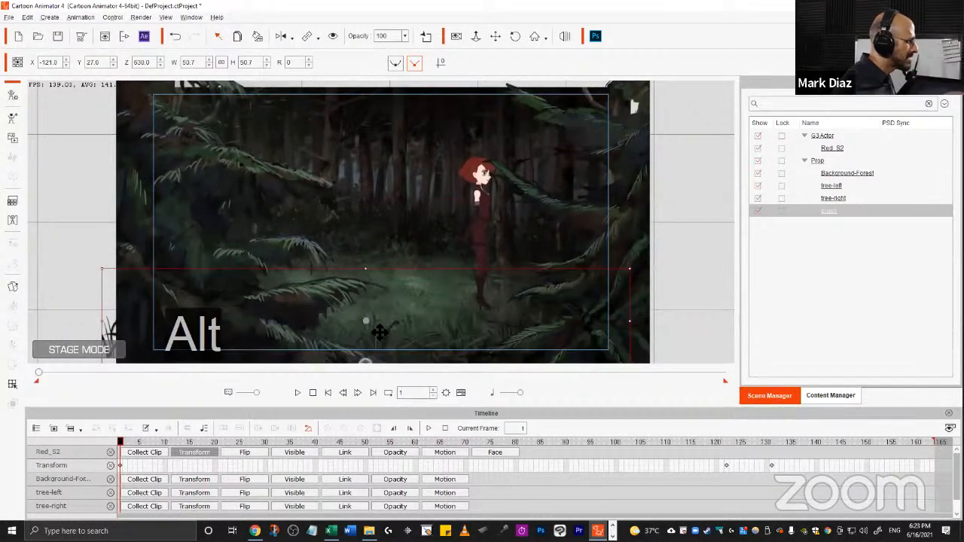
Move the Red_S2 character left to about X -25, Y 2.
ctrl+click(190, 339)
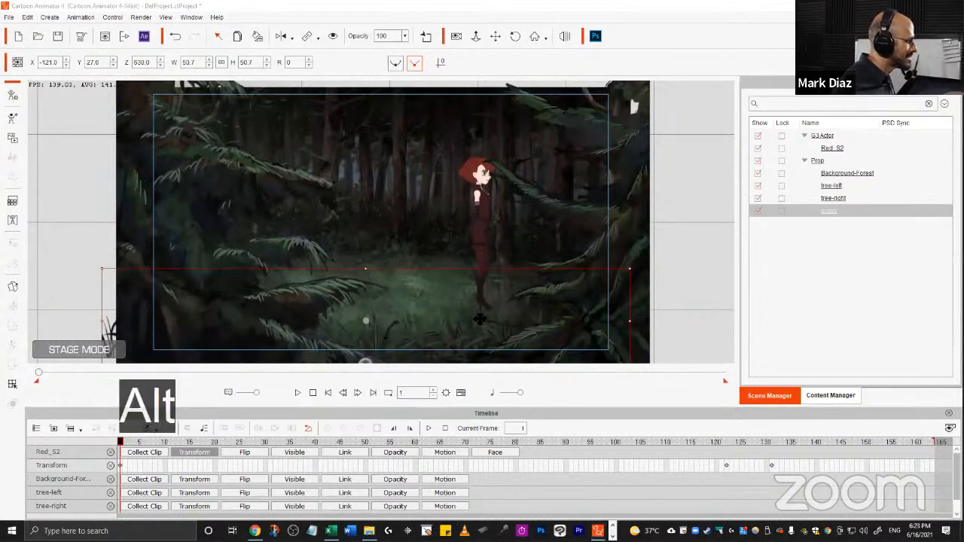
mouse_move(479, 320)
mouse_down()
mouse_move(473, 278)
mouse_move(484, 350)
mouse_move(484, 312)
mouse_move(484, 343)
mouse_move(484, 320)
mouse_move(477, 334)
mouse_up()
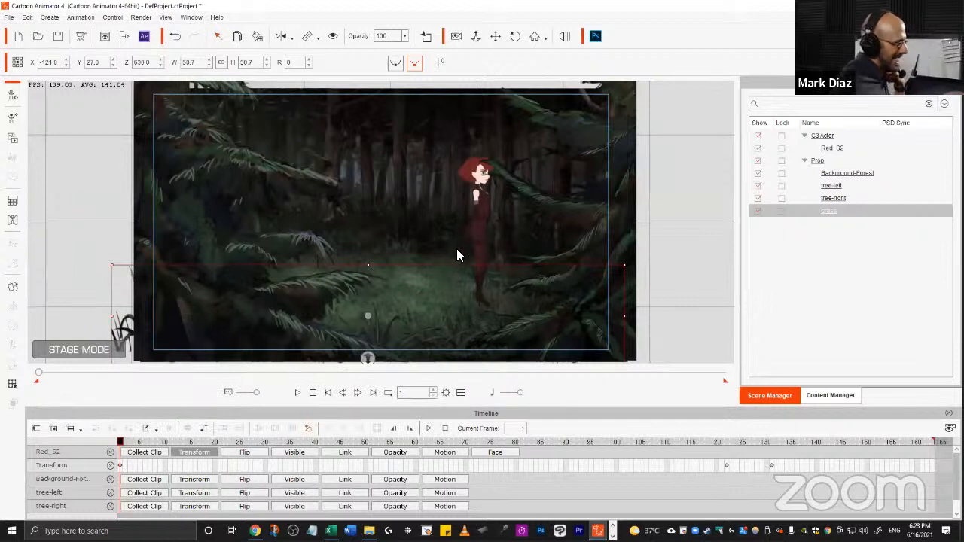
click(478, 209)
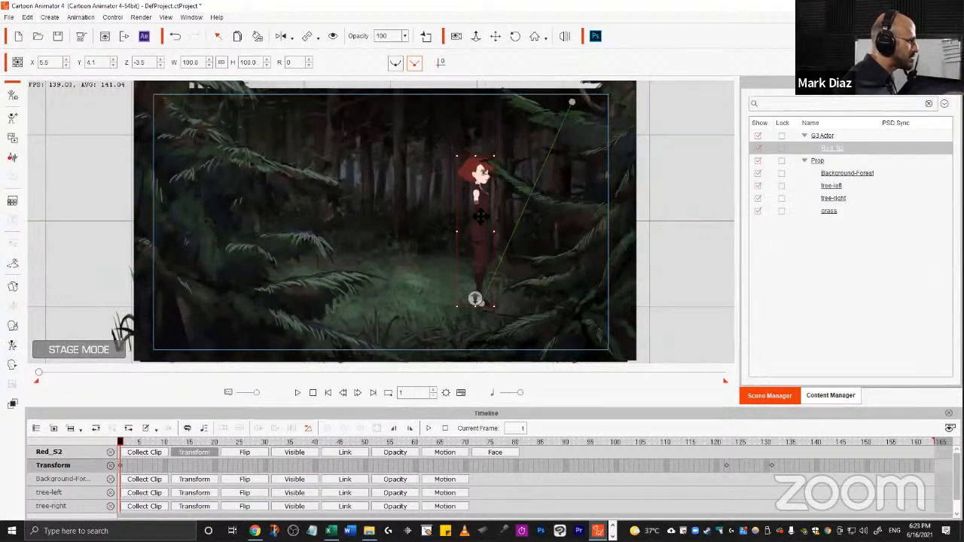
drag(482, 214, 457, 214)
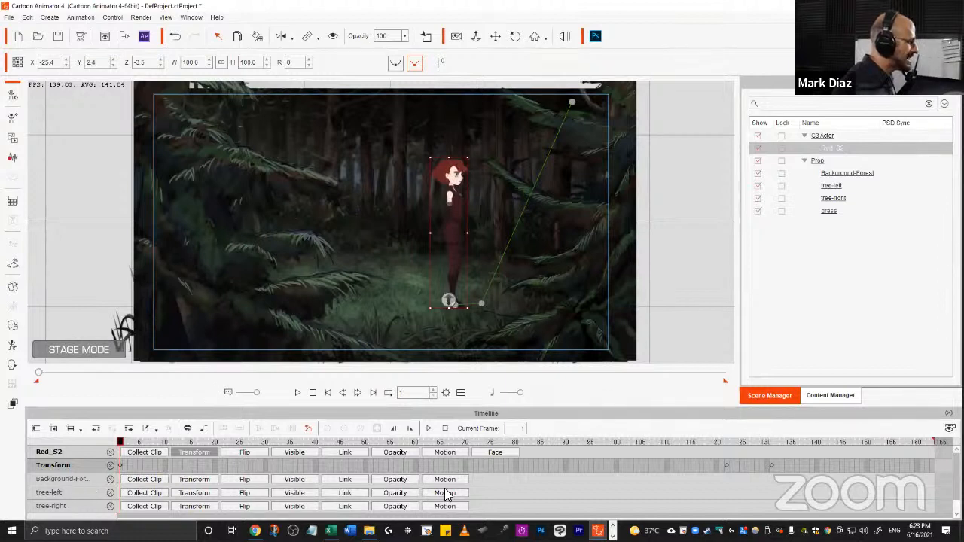
Show only the selected character's tracks in the timeline and expand its Transform track.
click(53, 428)
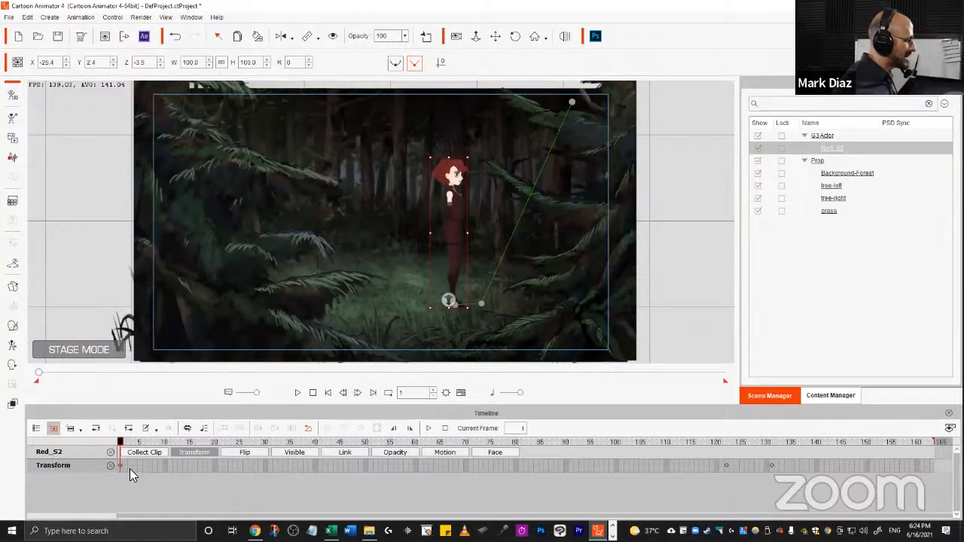
click(188, 451)
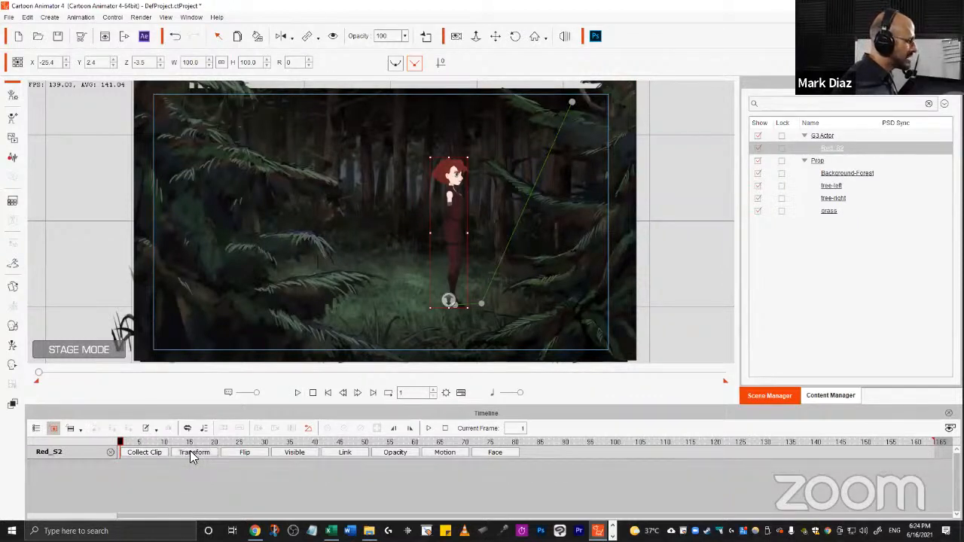
click(189, 452)
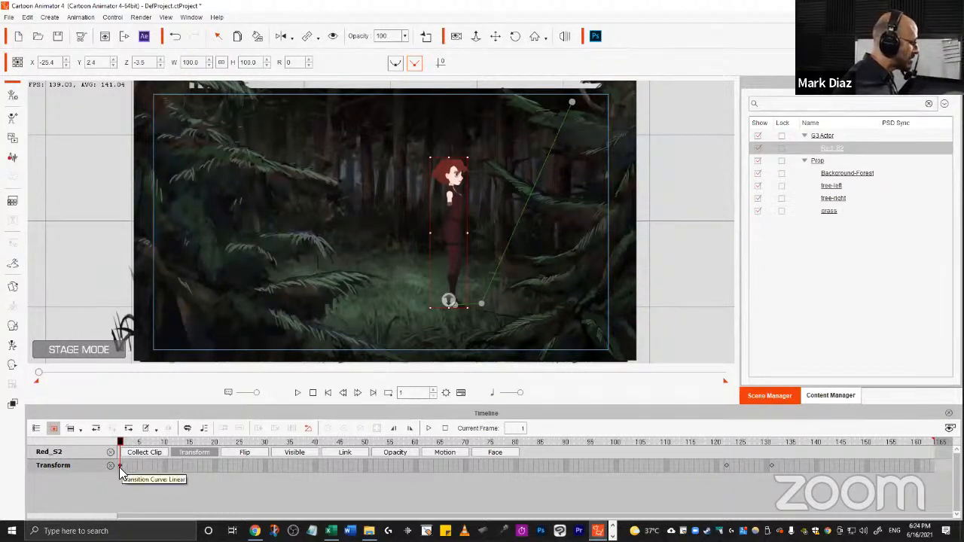
Copy the character's frame-1 transform key and paste it at frame 122.
key(ctrl+c)
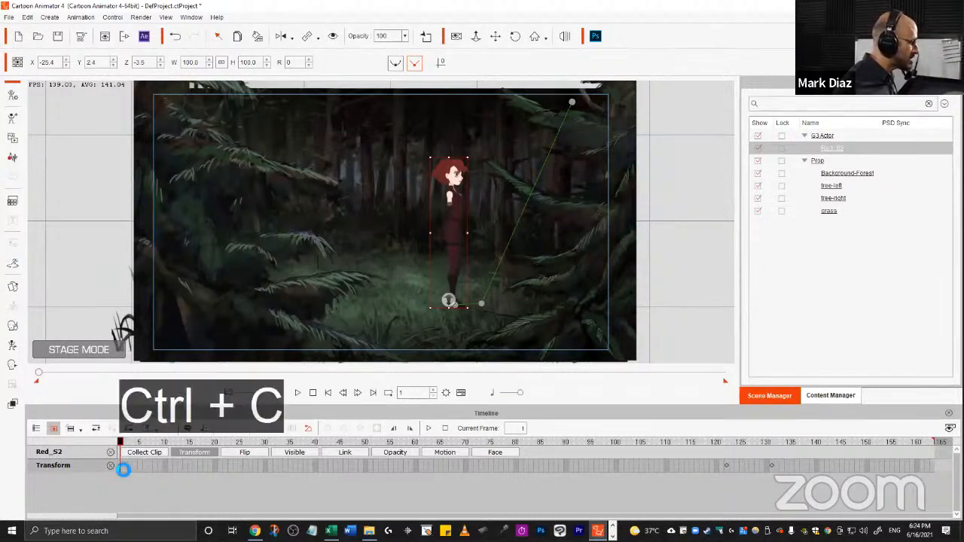
click(726, 465)
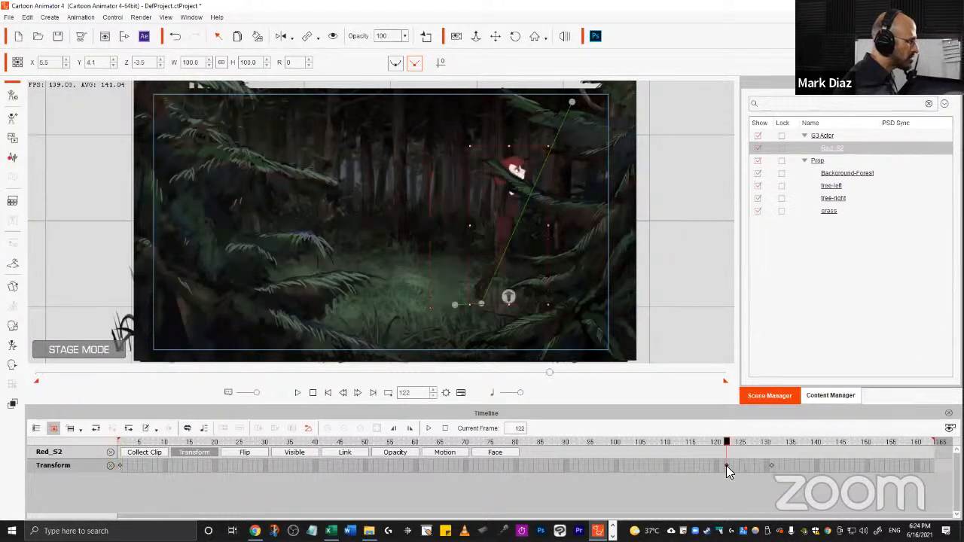
key(ctrl+v)
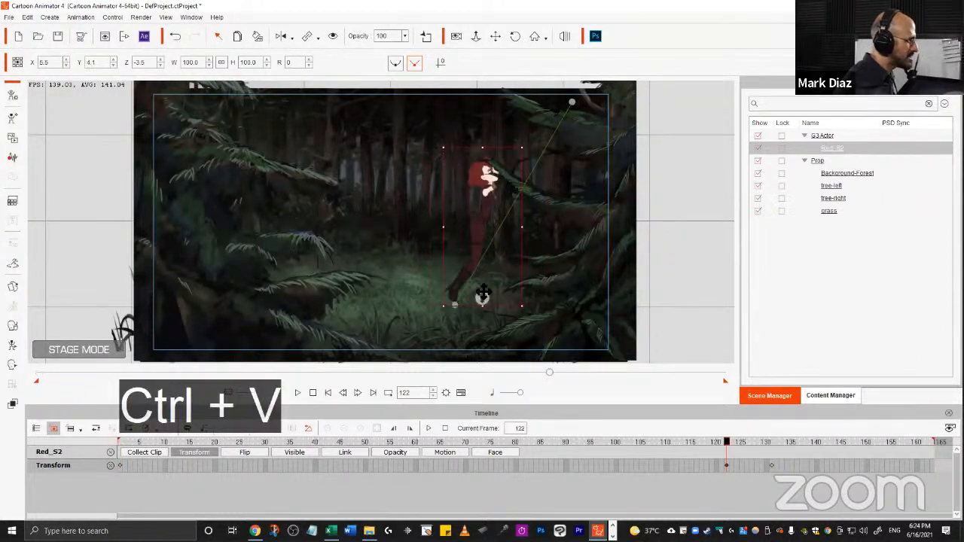
Turn on Camera Record Mode and move the character at frame 1 off-stage left to about X -442, Y 2.
click(770, 463)
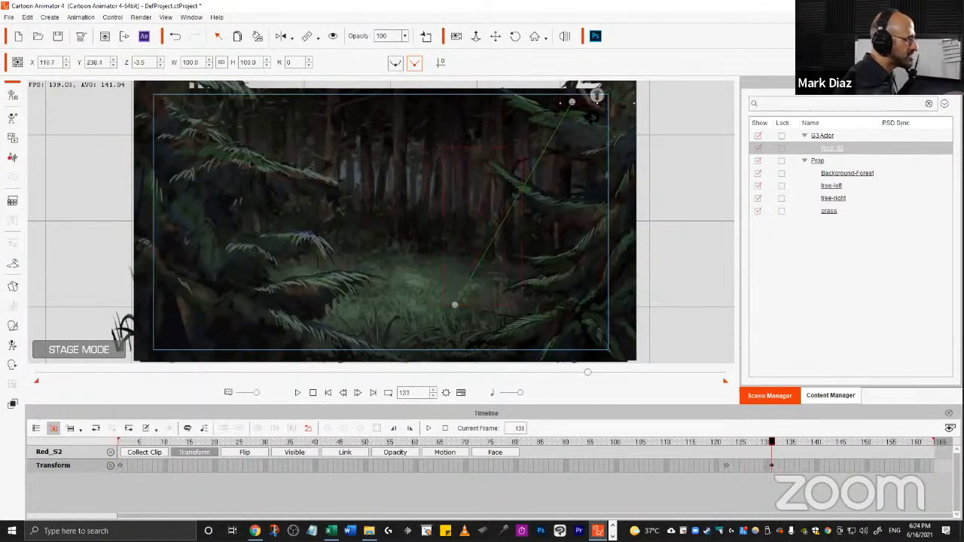
drag(621, 93, 580, 92)
drag(502, 172, 530, 352)
drag(536, 143, 540, 185)
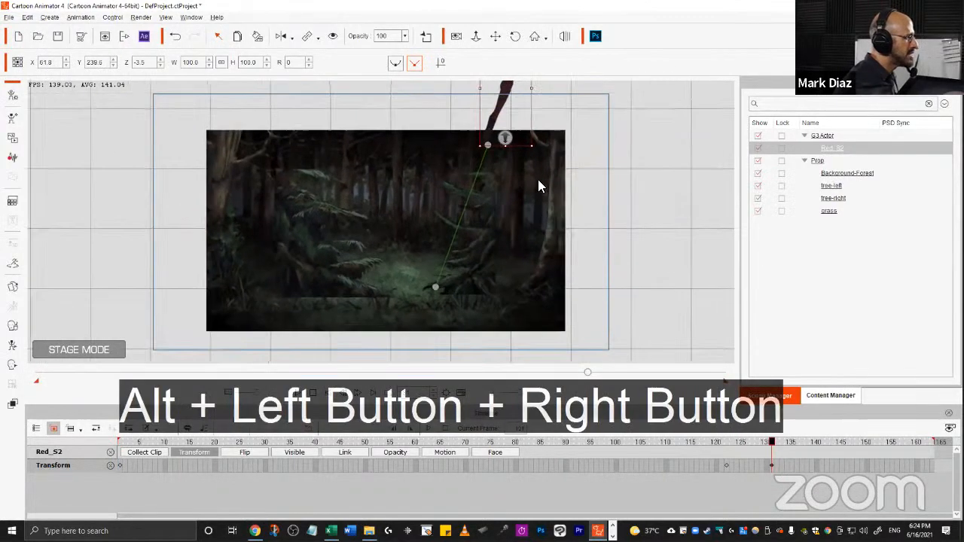
drag(502, 119, 502, 119)
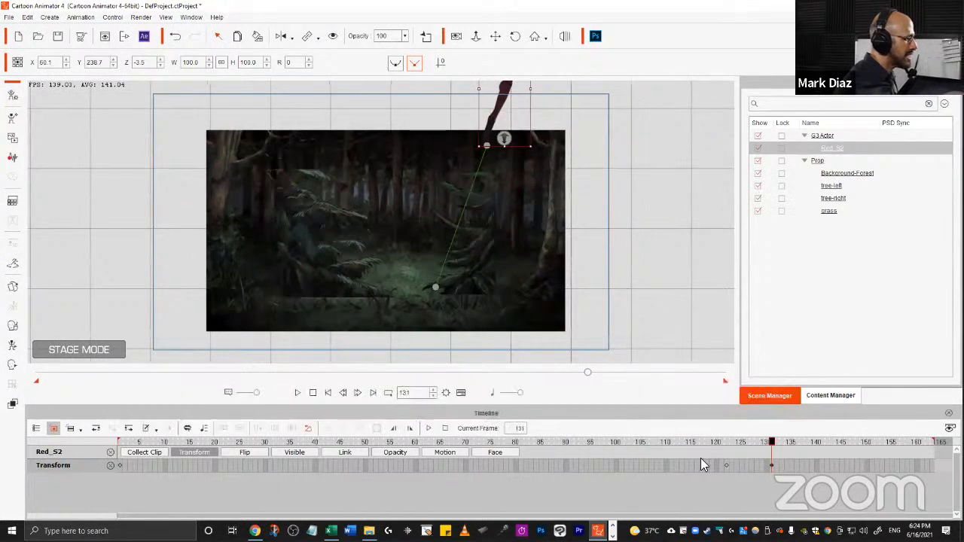
drag(602, 439, 107, 436)
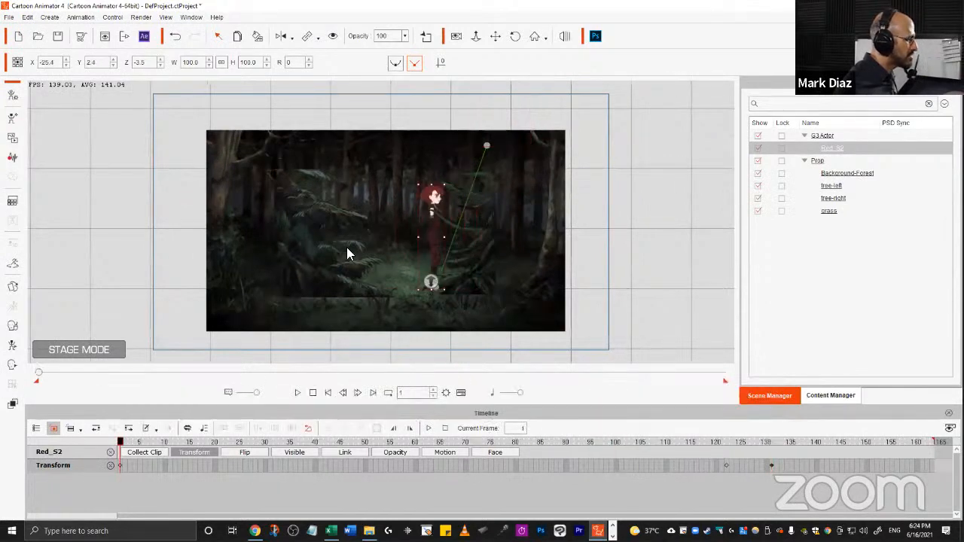
drag(525, 256, 537, 182)
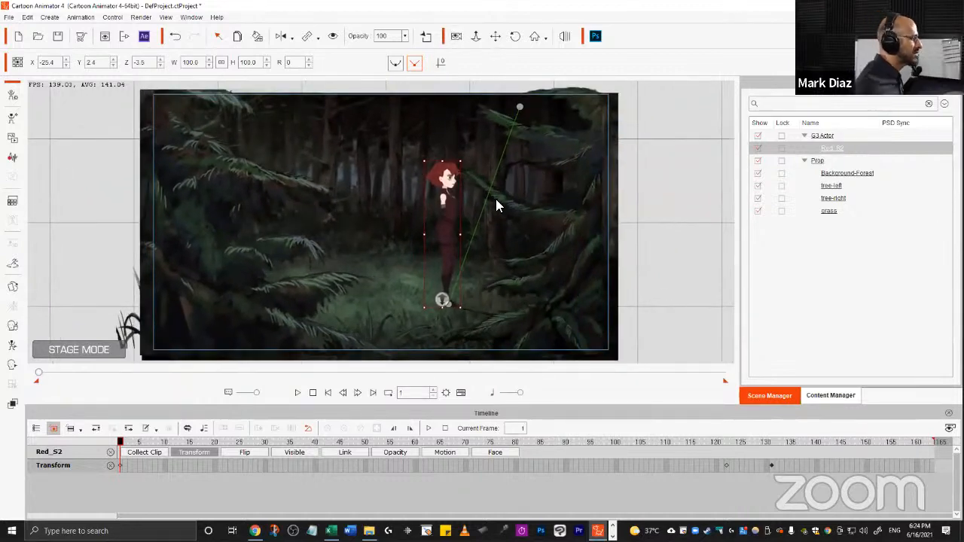
click(456, 36)
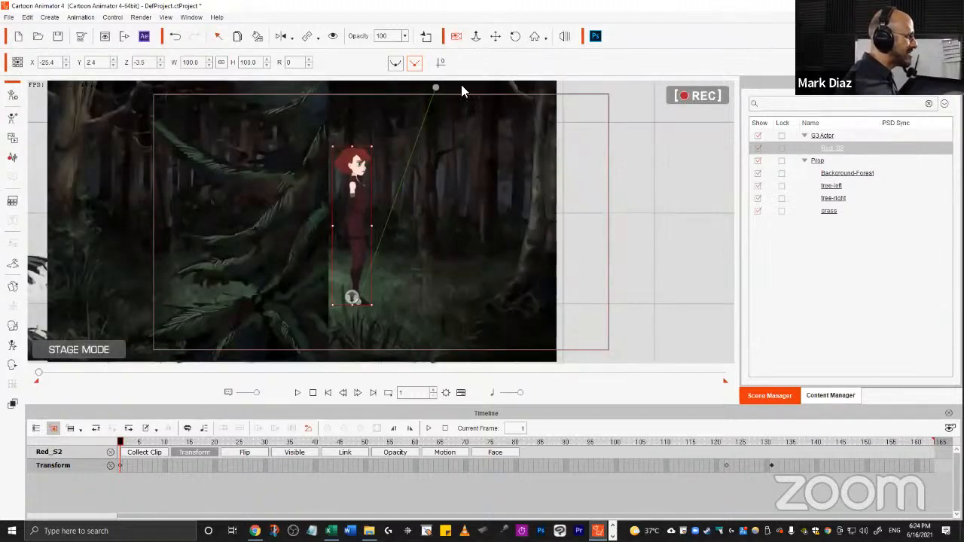
drag(356, 157, 429, 171)
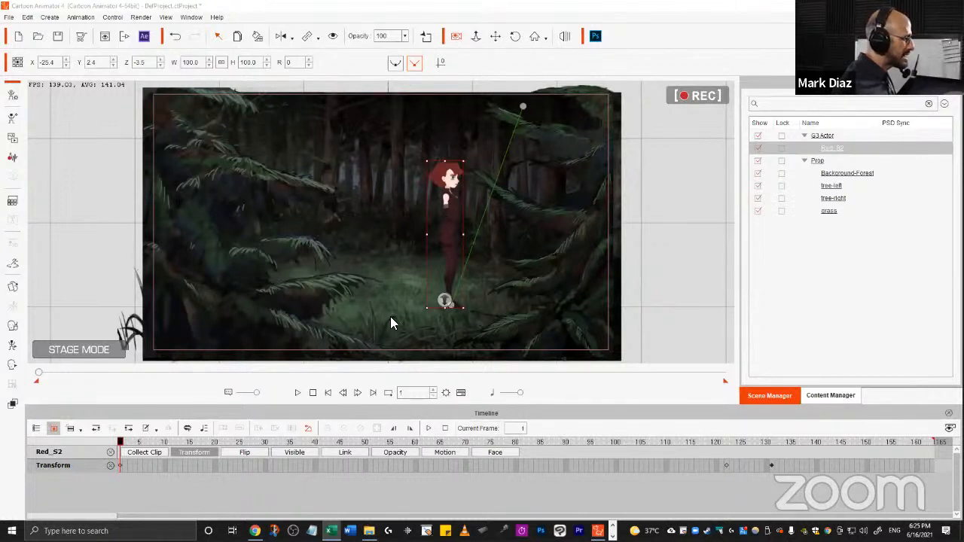
mouse_move(449, 215)
mouse_down()
mouse_move(268, 210)
mouse_move(363, 189)
mouse_move(407, 193)
mouse_move(77, 207)
mouse_move(435, 206)
mouse_move(385, 217)
mouse_move(321, 213)
mouse_move(297, 195)
mouse_move(320, 238)
mouse_move(288, 179)
mouse_move(318, 220)
mouse_move(275, 203)
mouse_move(334, 193)
mouse_move(287, 217)
mouse_move(309, 205)
mouse_move(277, 204)
mouse_move(323, 224)
mouse_move(175, 226)
mouse_move(353, 226)
mouse_move(105, 229)
mouse_up()
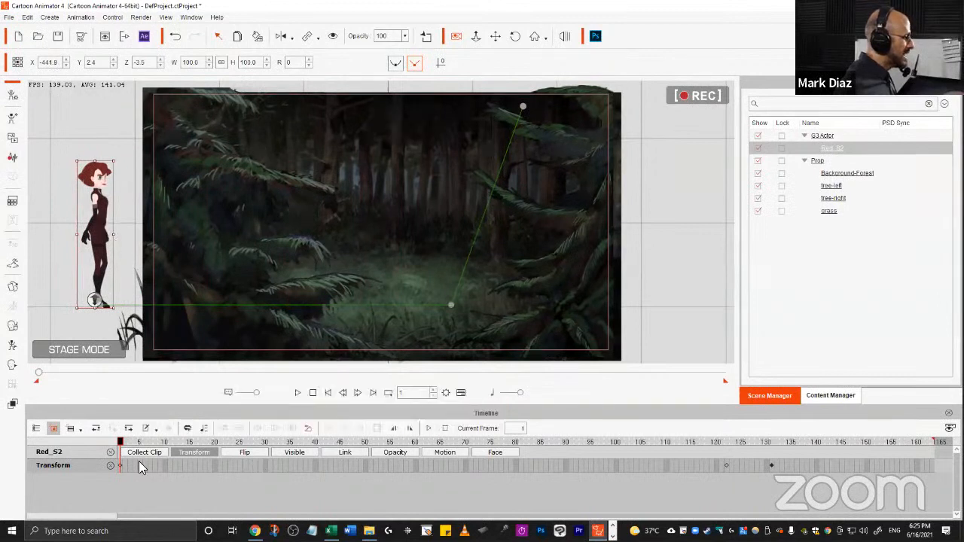
Play back and scrub through the character's run across the forest.
key(space)
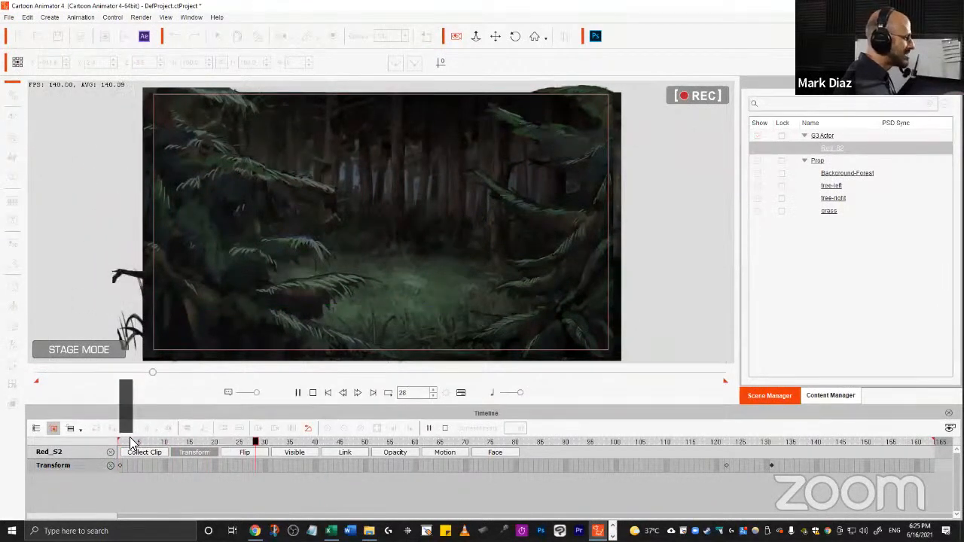
mouse_move(313, 305)
mouse_down()
mouse_move(342, 302)
mouse_move(408, 337)
mouse_move(395, 310)
mouse_move(447, 317)
mouse_move(450, 305)
mouse_up()
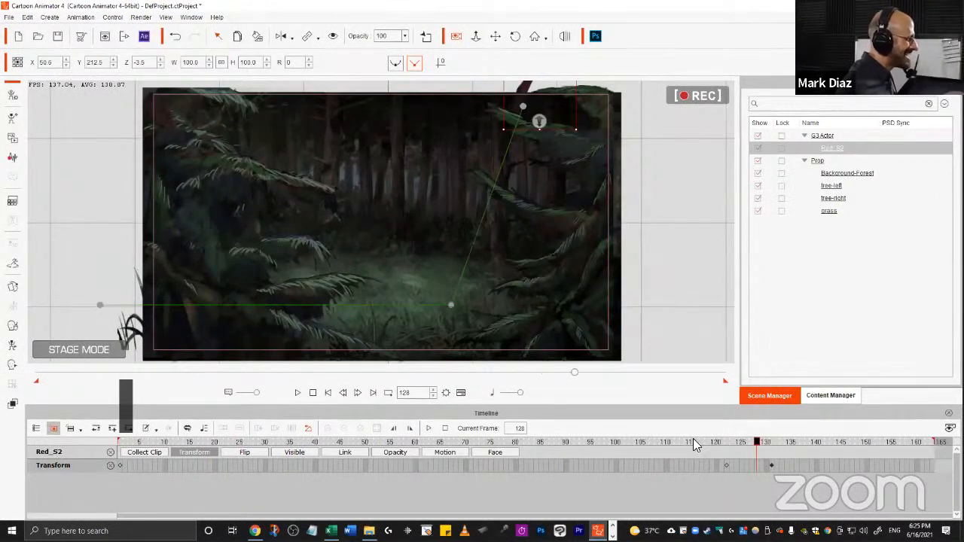
drag(693, 439, 638, 428)
drag(693, 427, 379, 447)
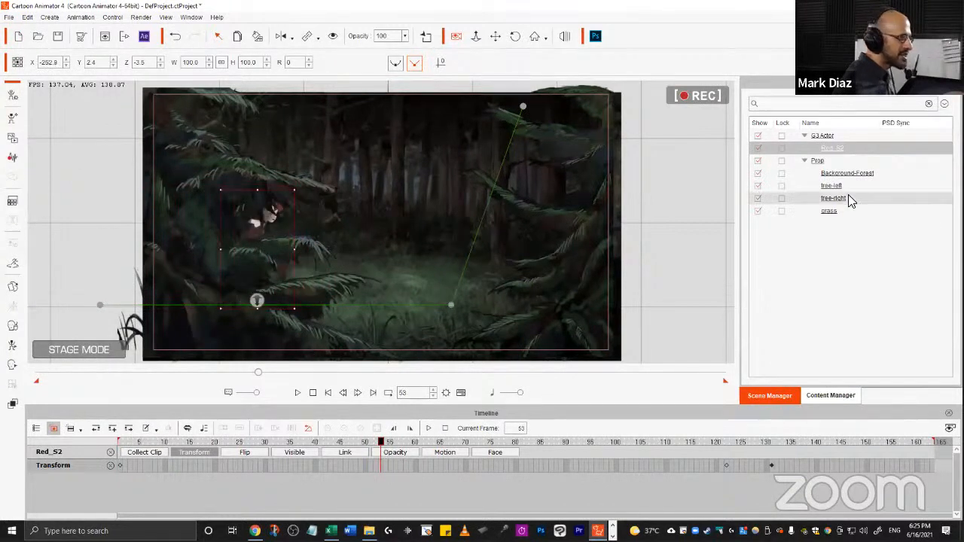
Hide the tree-left and Background-Forest props.
click(758, 185)
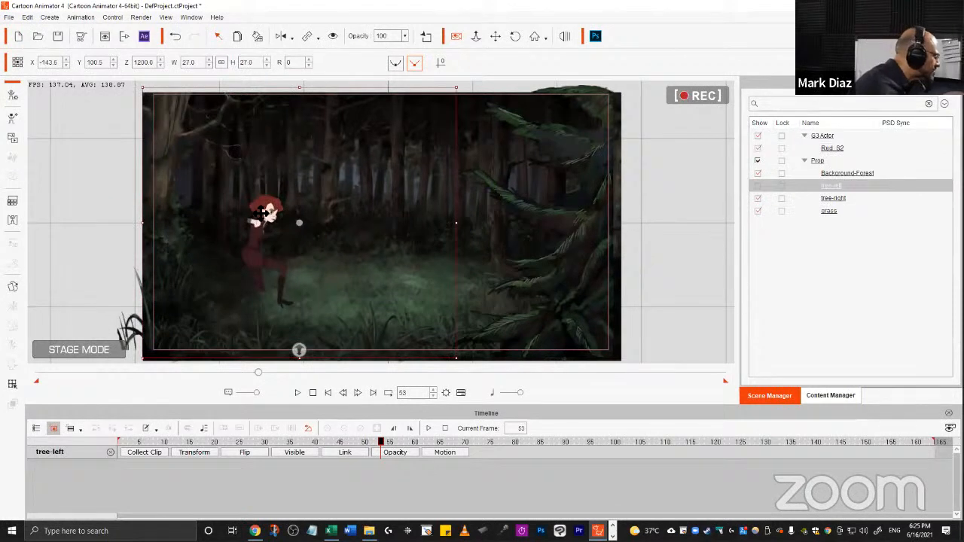
click(756, 174)
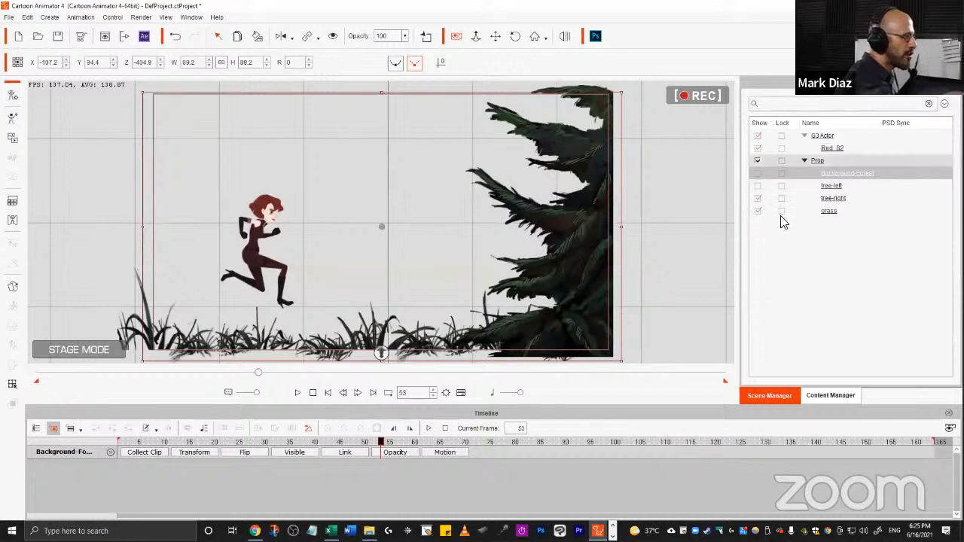
click(833, 396)
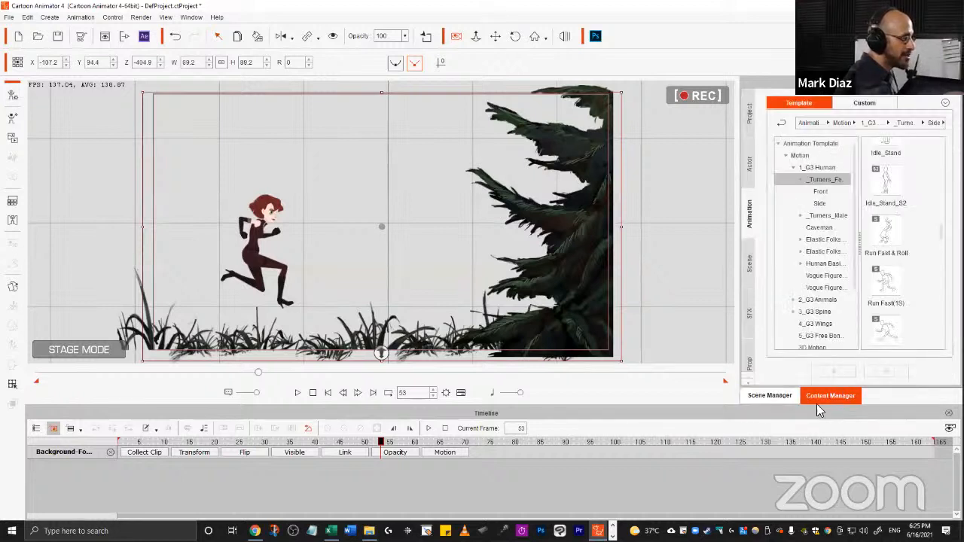
click(771, 396)
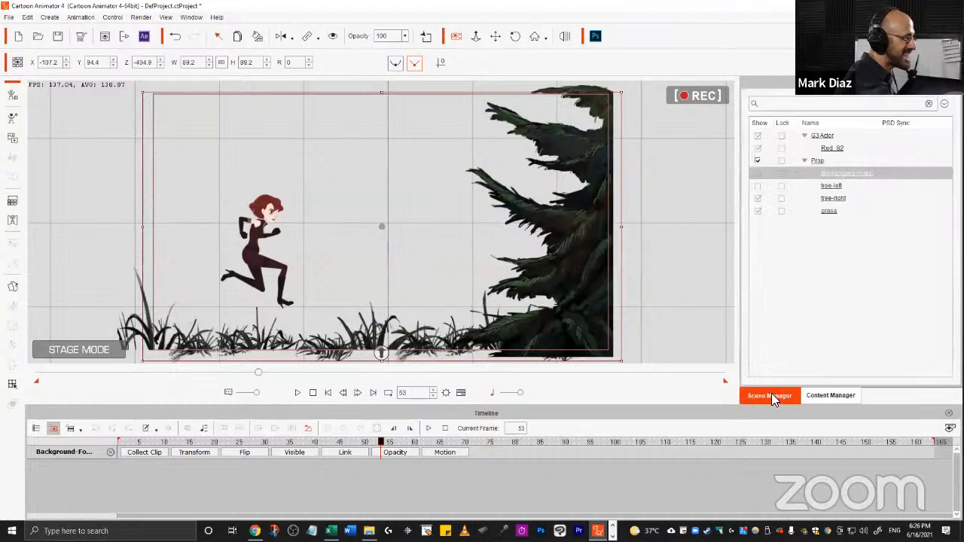
click(757, 173)
click(757, 174)
click(756, 185)
click(756, 185)
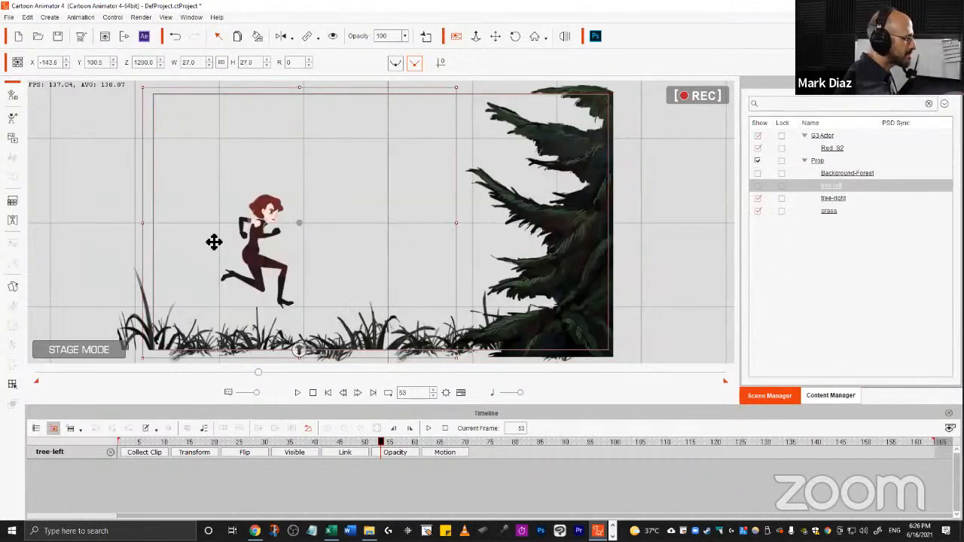
Step frame by frame through the run around frame 50.
drag(380, 442, 341, 440)
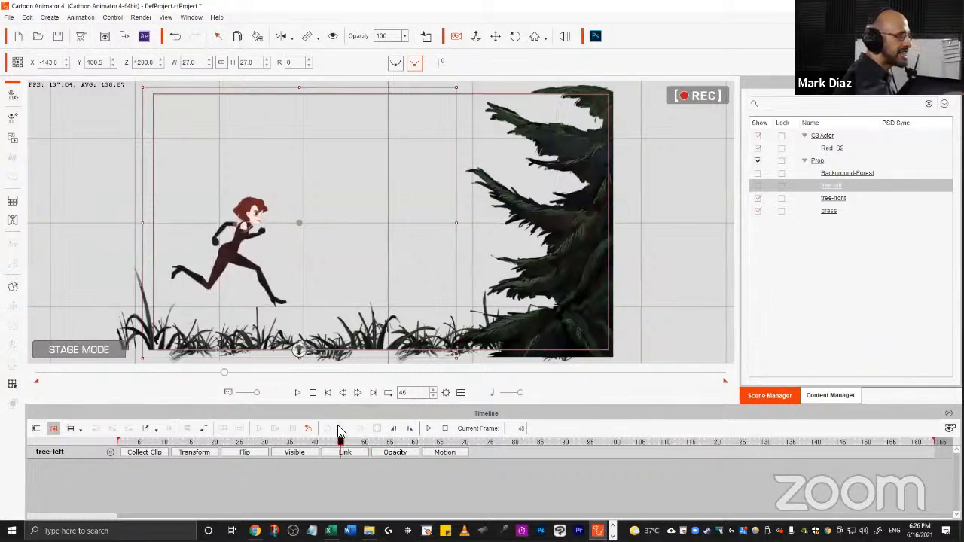
key(Right)
key(Right)
key(Right)
key(Right)
key(Right)
key(Right)
key(Right)
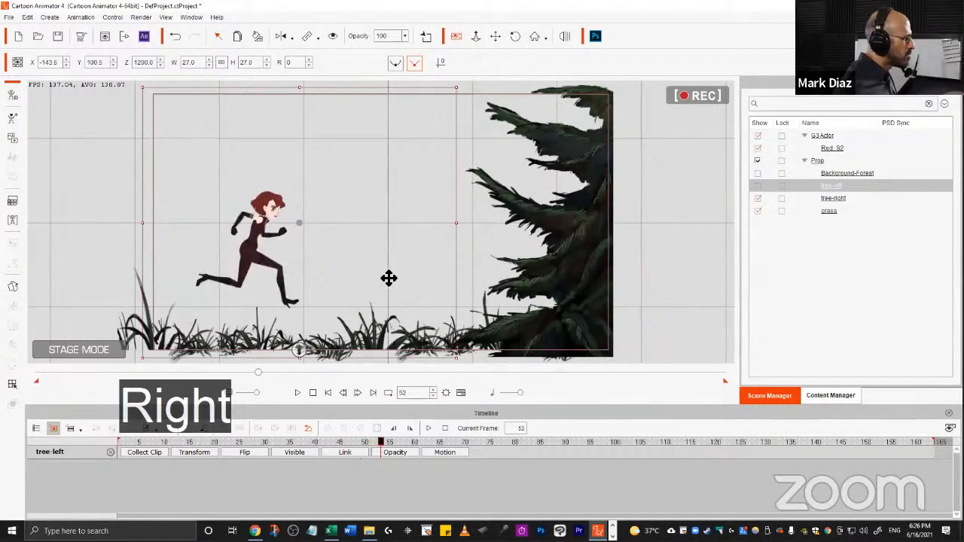
key(Left)
key(Left)
key(Left)
key(Left)
key(Left)
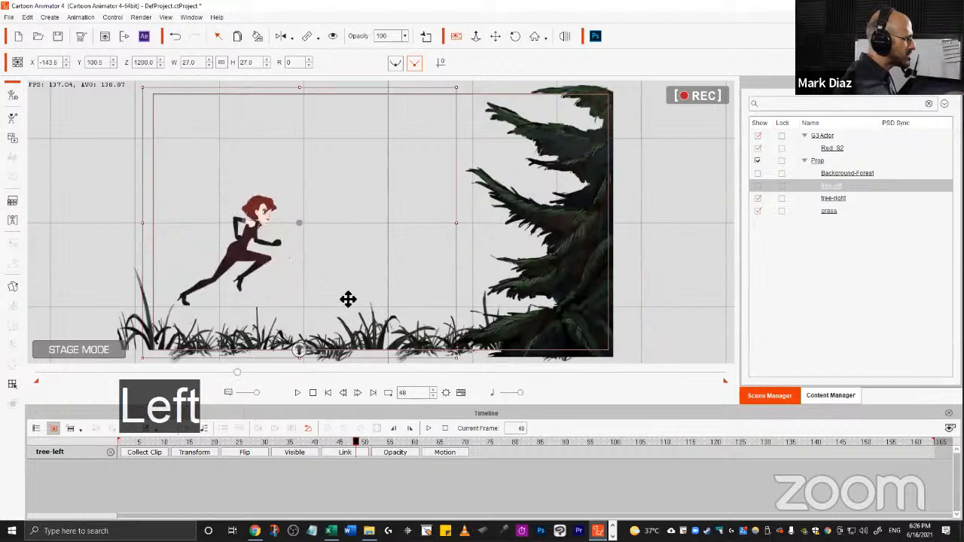
key(Right)
key(Right)
key(Right)
key(Right)
key(Right)
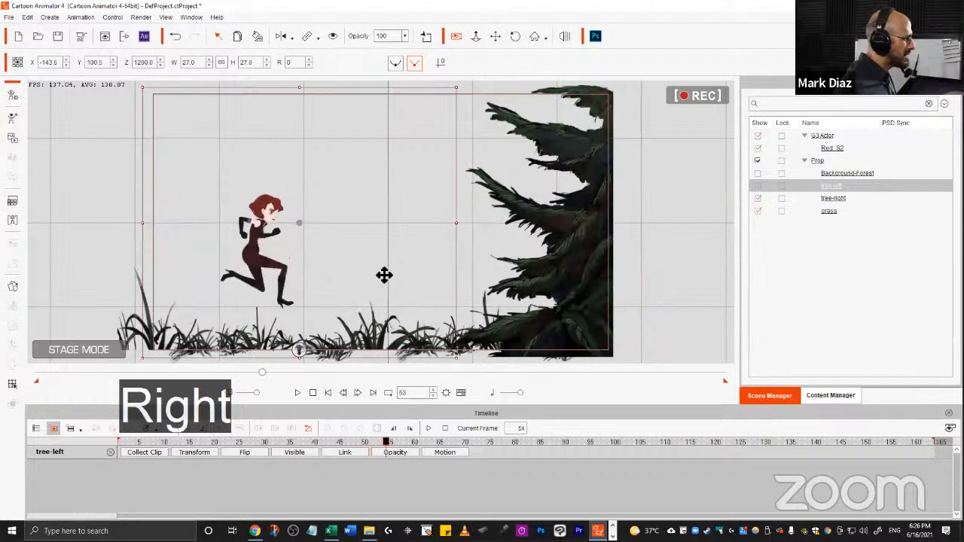
key(Right)
key(Right)
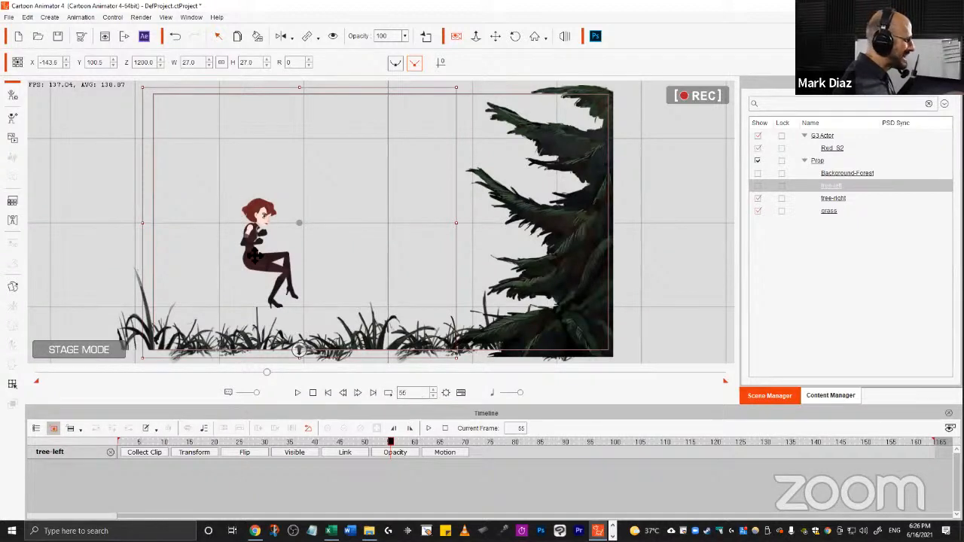
Select the Red_S2 character and step through its frames around frame 56.
click(197, 451)
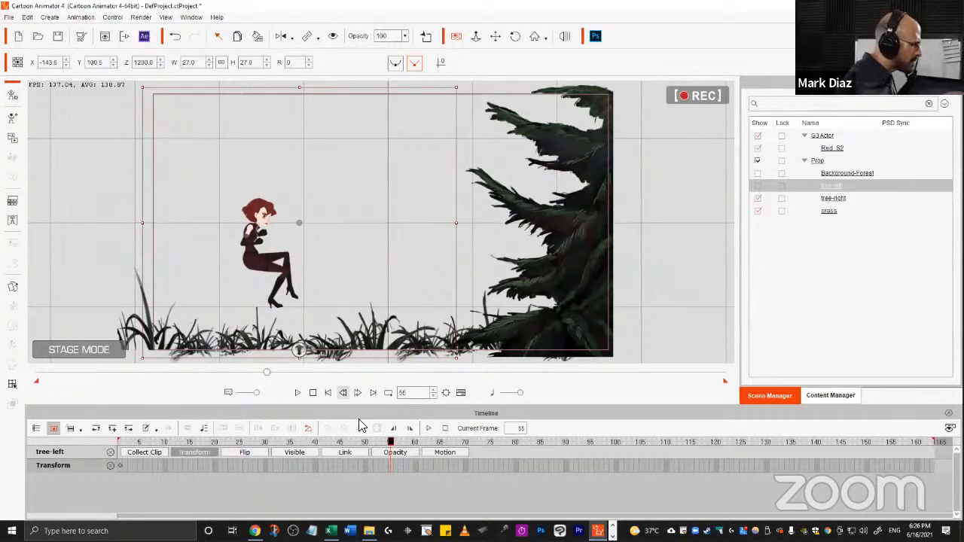
mouse_move(416, 443)
mouse_down()
mouse_move(403, 445)
mouse_move(572, 452)
mouse_move(419, 452)
mouse_up()
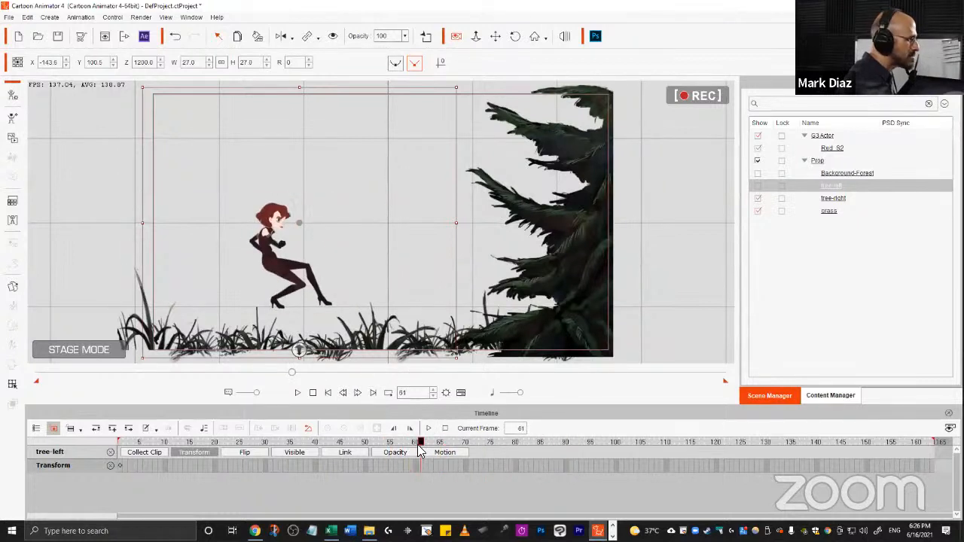
click(834, 150)
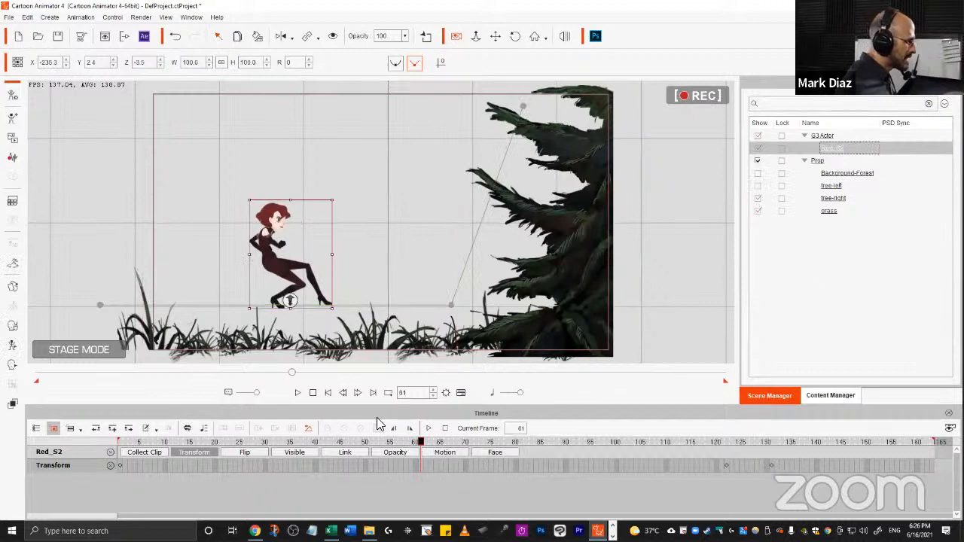
key(Left)
key(Left)
key(Left)
key(Left)
key(Left)
key(Left)
key(Left)
key(Right)
key(Right)
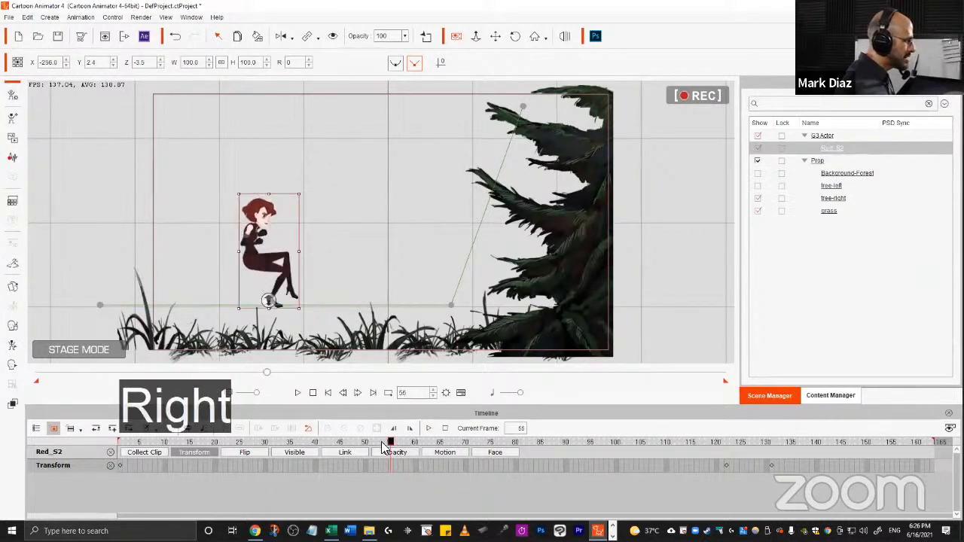
key(Right)
key(Left)
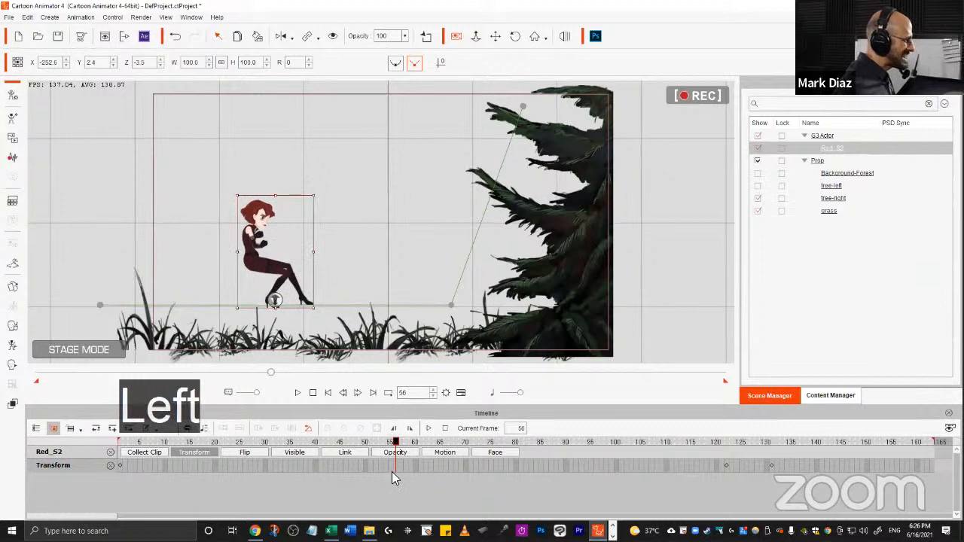
Copy the character's frame-122 transform key and paste it at frame 56, returning to frame 1.
click(726, 464)
key(ctrl)
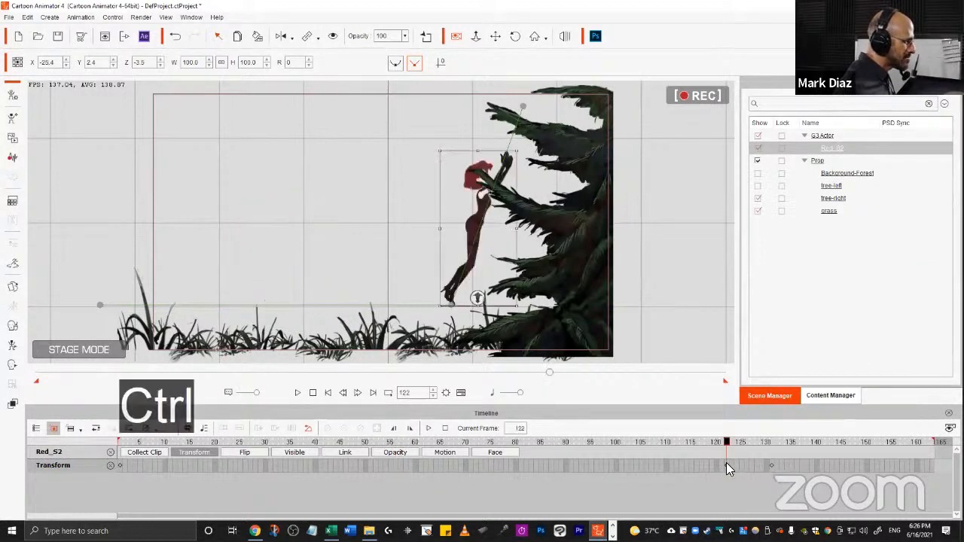
key(ctrl+c)
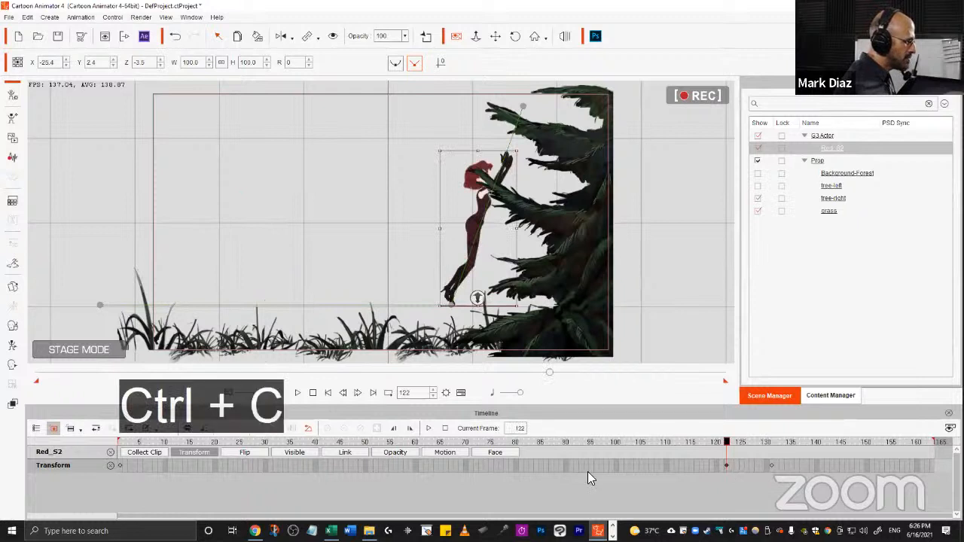
click(418, 465)
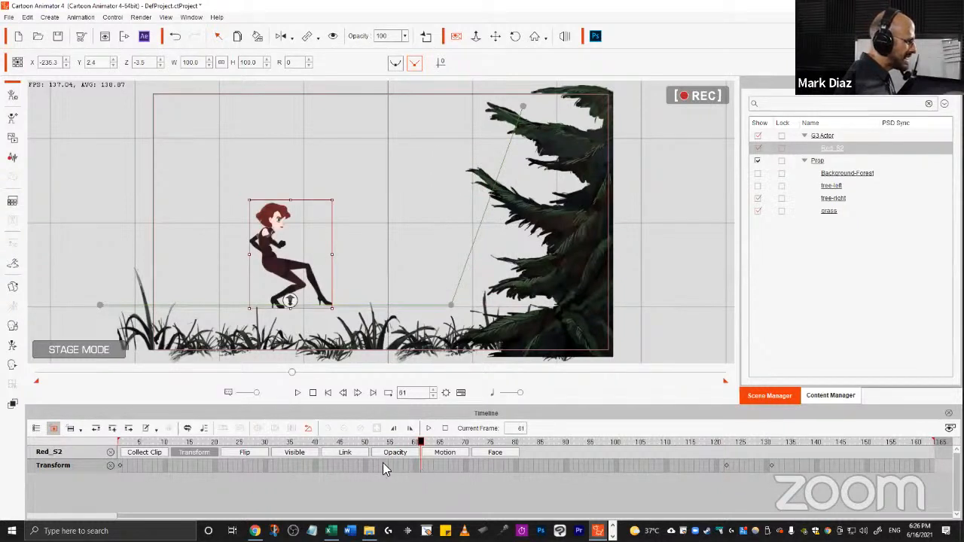
key(Left)
key(Left)
key(Left)
key(Left)
key(Left)
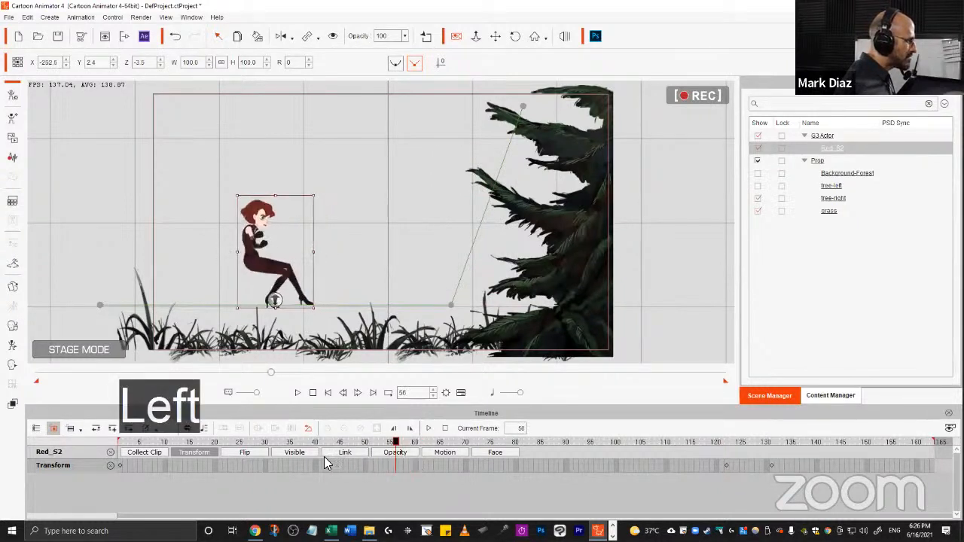
key(Right)
key(Left)
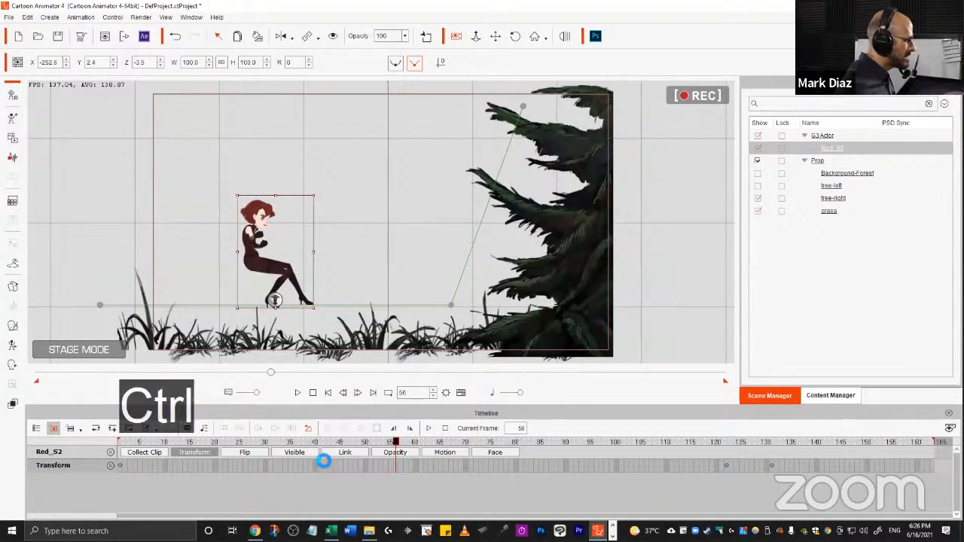
key(ctrl+v)
drag(395, 444, 118, 461)
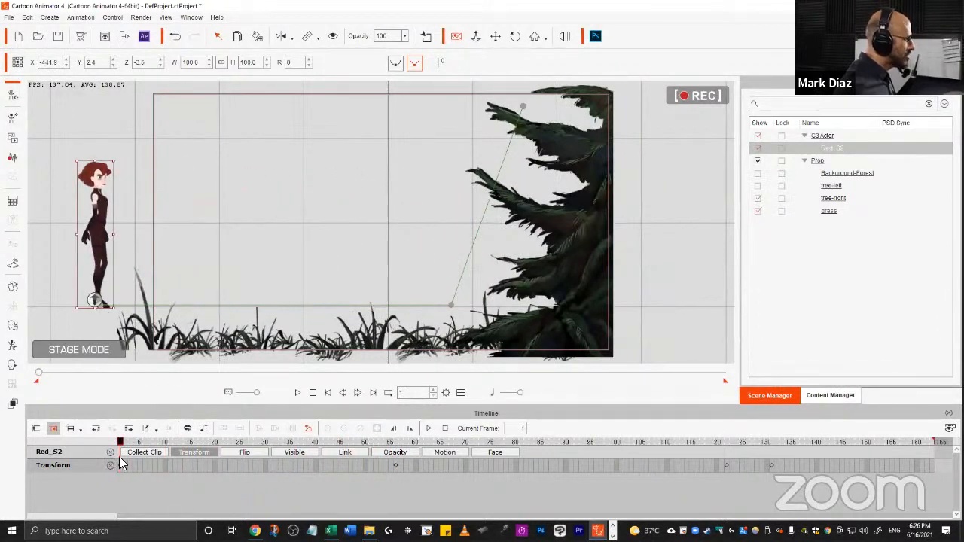
Step frame by frame through the run's first 20 frames.
key(Right)
key(Right)
key(Right)
key(Right)
key(Right)
key(Right)
key(Right)
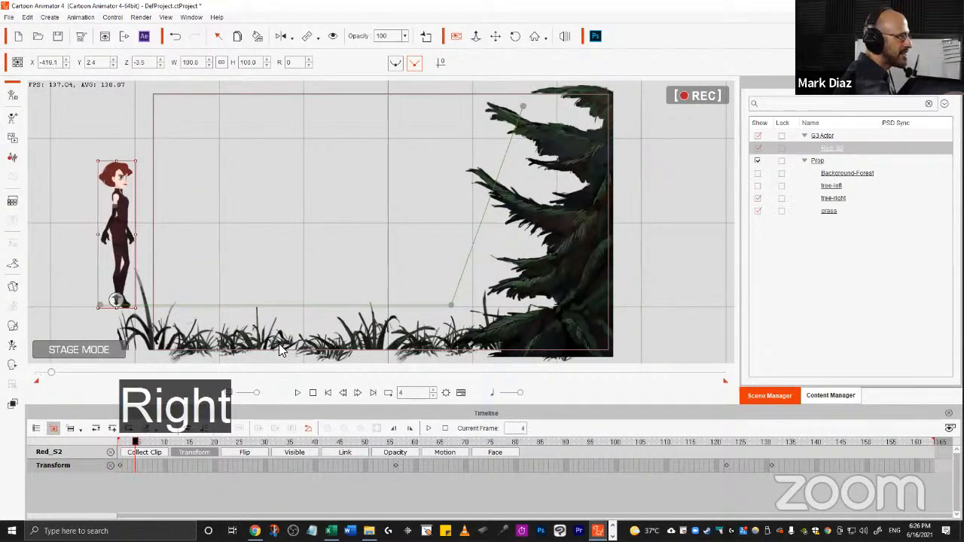
key(Right)
key(Right)
key(Right)
key(Right)
key(Right)
key(Right)
key(Right)
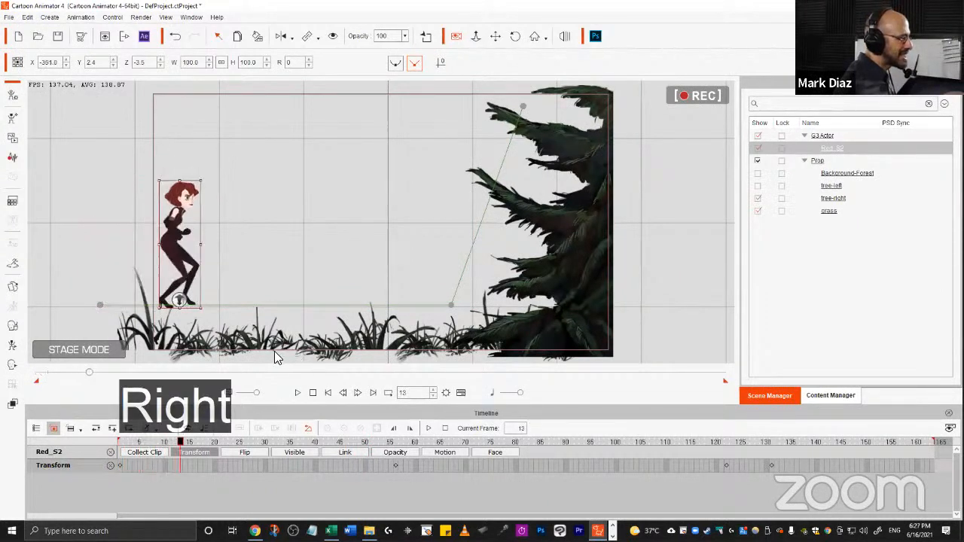
key(Right)
key(Right)
key(Right)
key(Right)
key(Right)
key(Right)
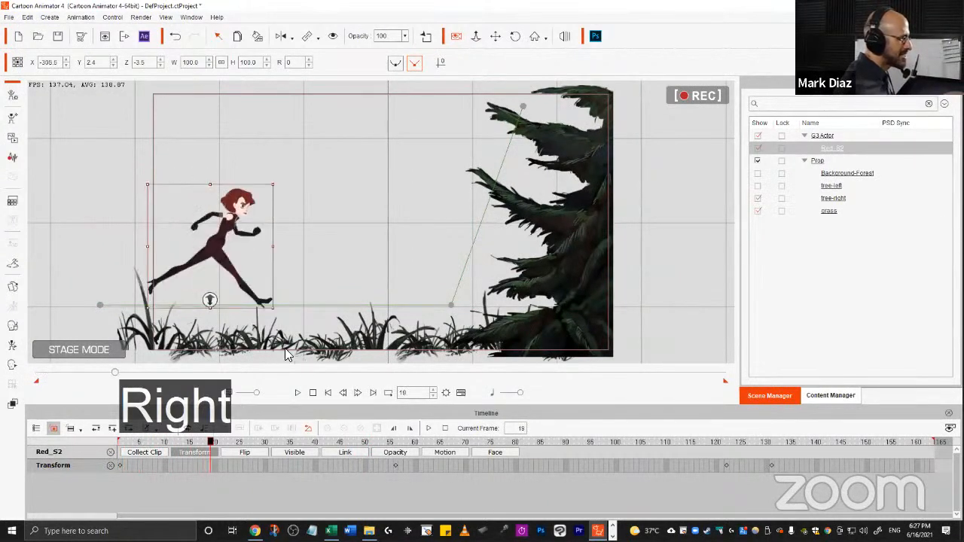
key(Left)
key(Left)
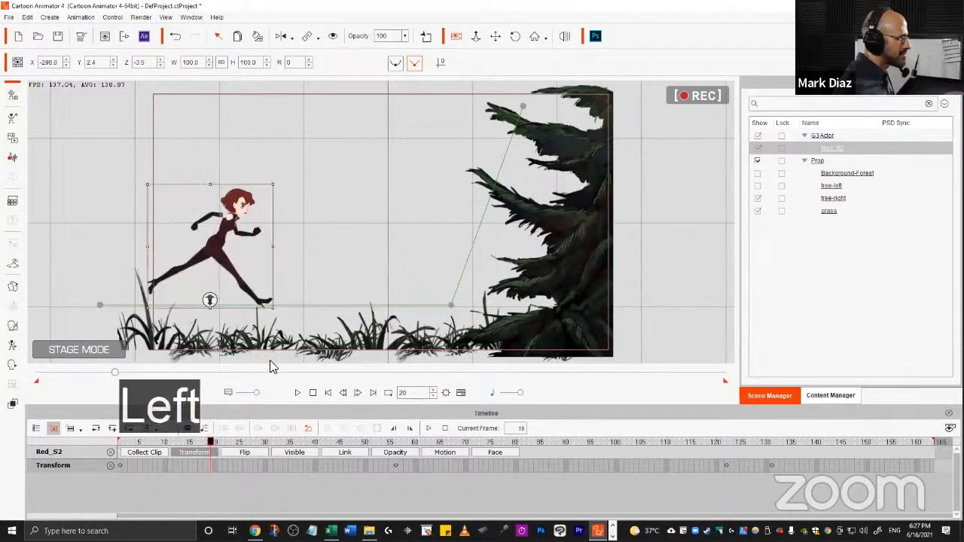
key(Left)
key(Left)
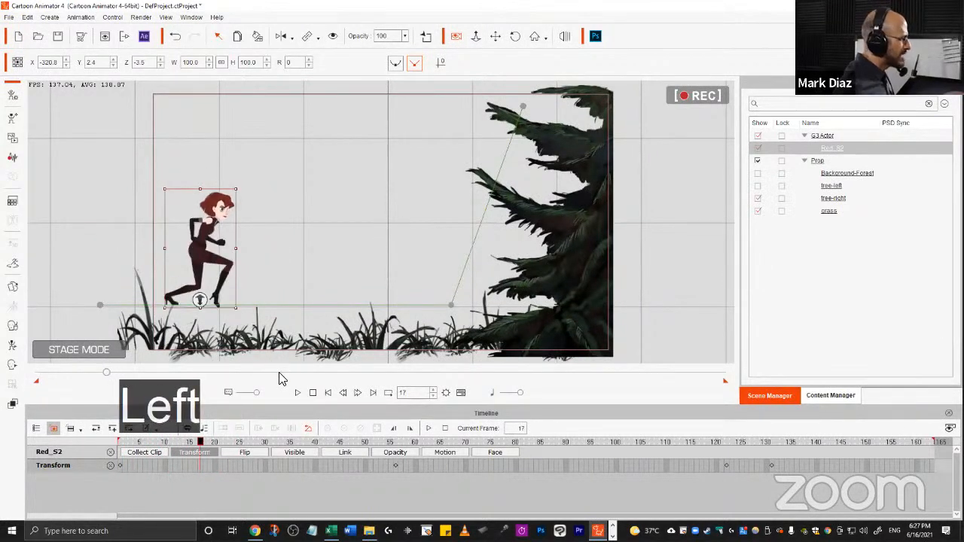
key(Right)
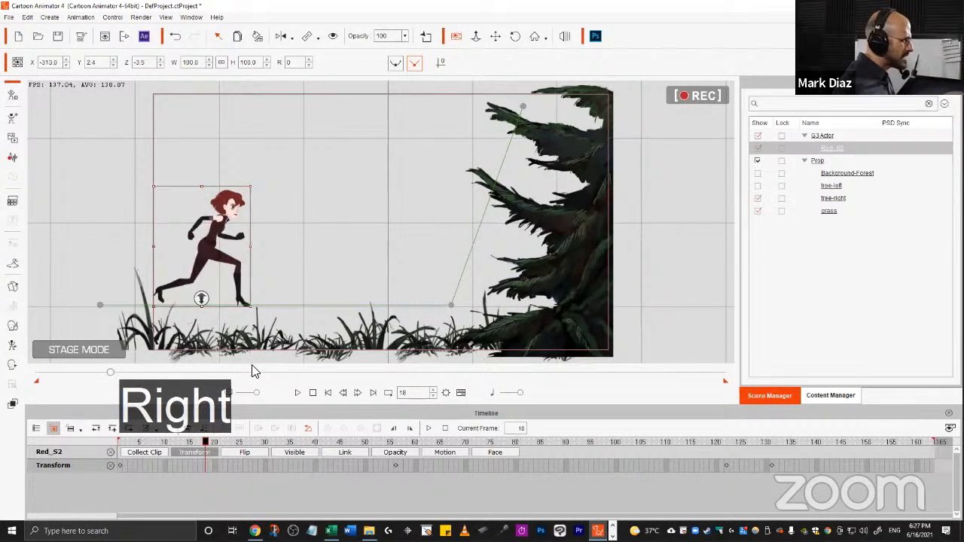
key(Left)
key(Left)
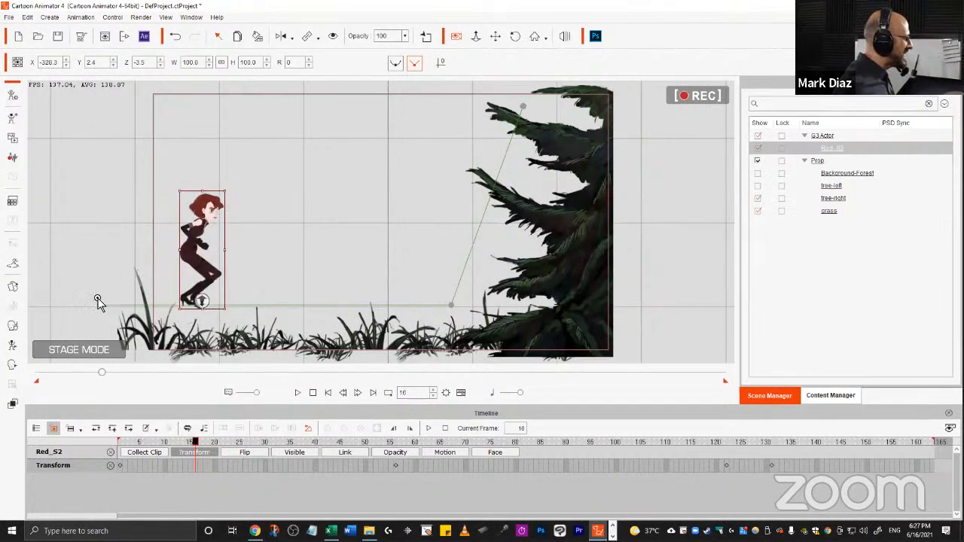
drag(202, 442, 96, 428)
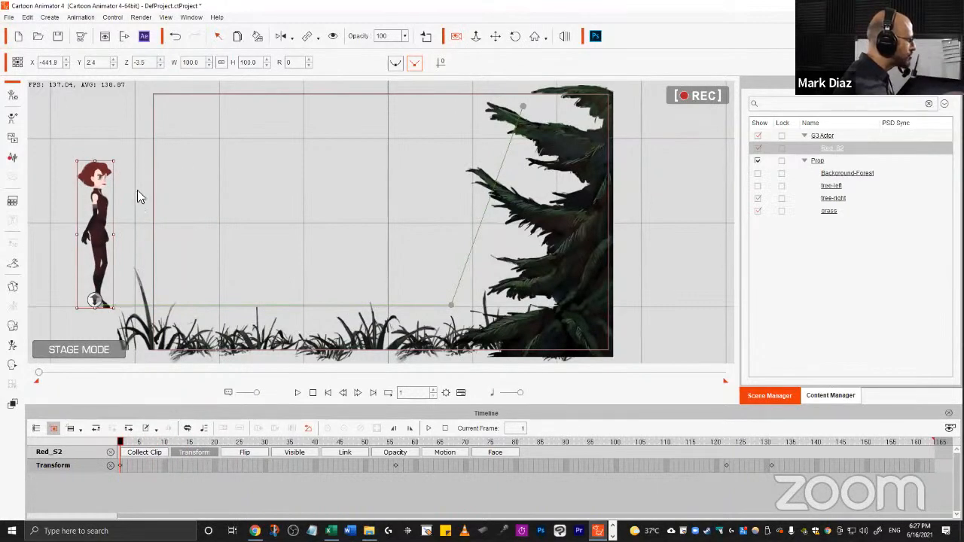
key(Right)
key(Right)
key(Right)
key(Right)
key(Right)
key(Right)
key(Right)
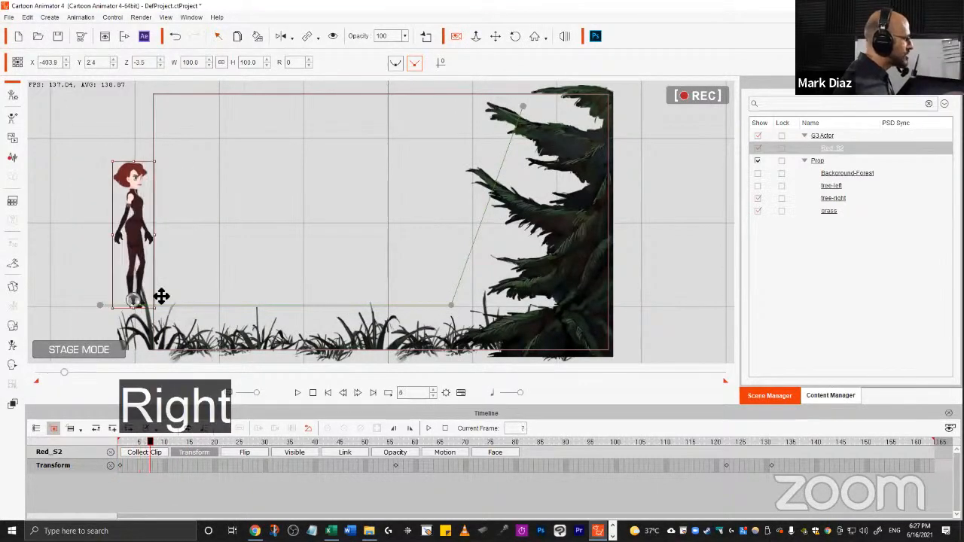
key(Right)
key(Right)
key(Right)
key(Right)
key(Right)
key(Right)
key(Right)
key(Right)
key(Right)
key(Right)
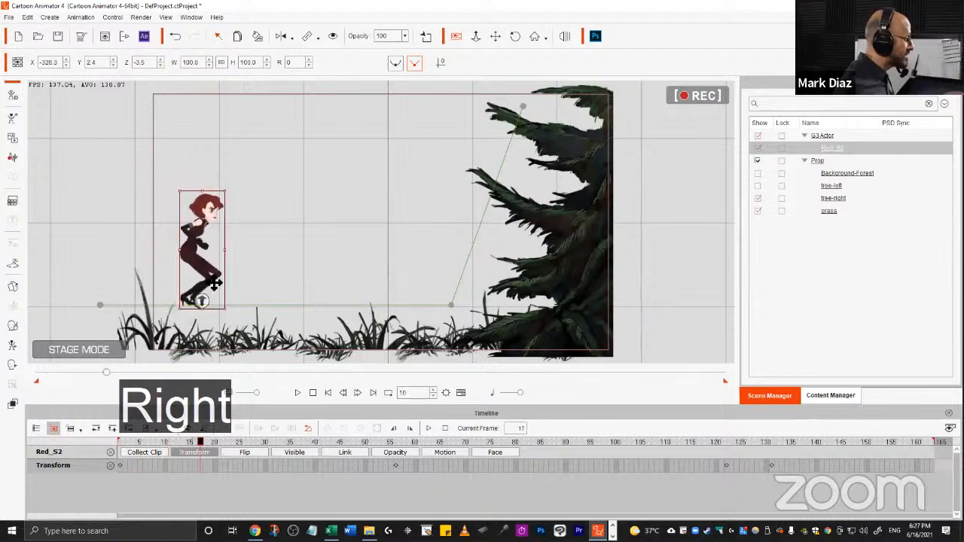
key(Left)
key(Left)
key(Right)
key(Left)
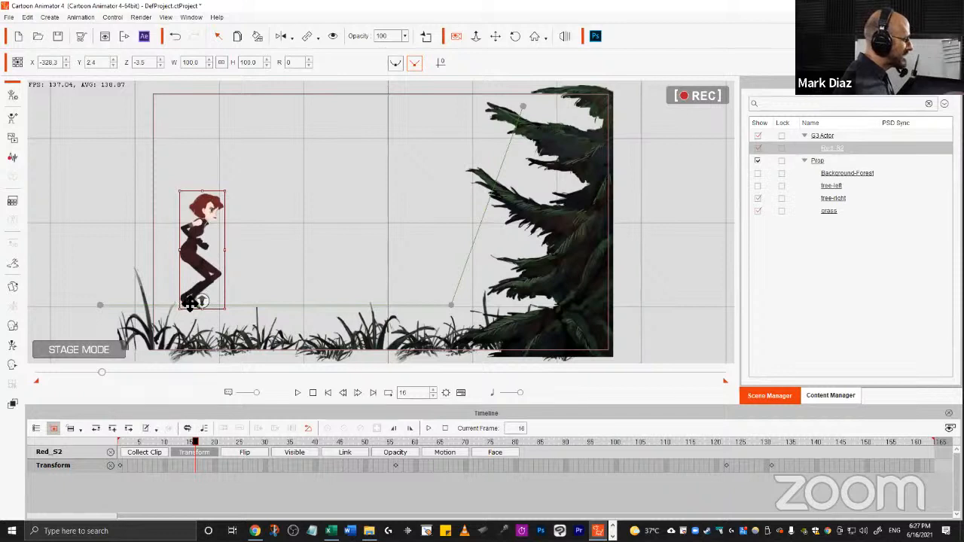
key(Right)
key(Left)
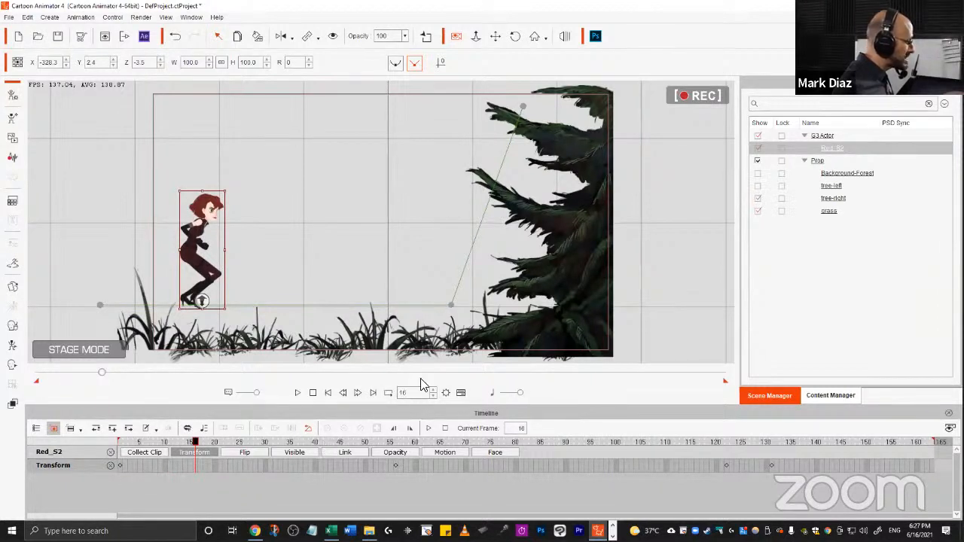
Copy the character's frame-1 transform key and paste it at frame 16.
click(119, 466)
key(ctrl+c)
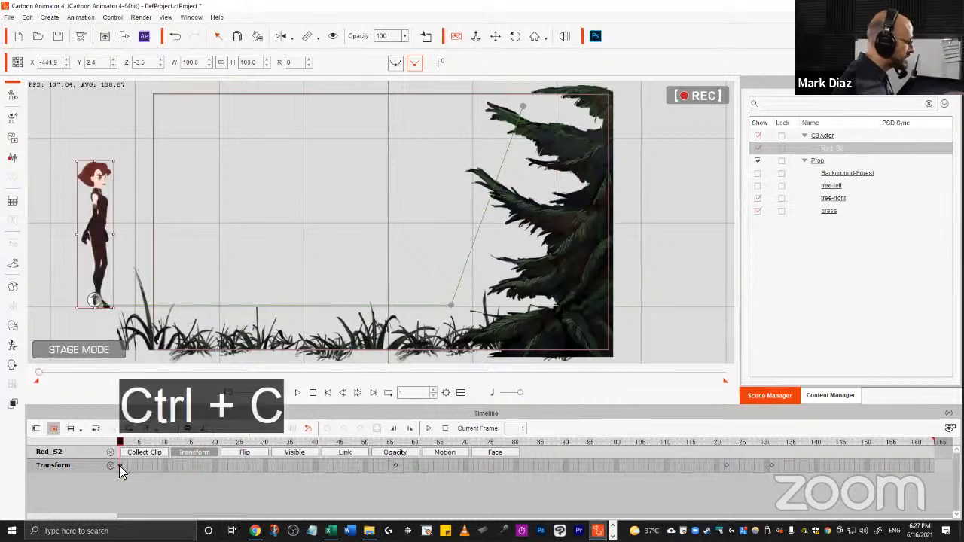
click(188, 461)
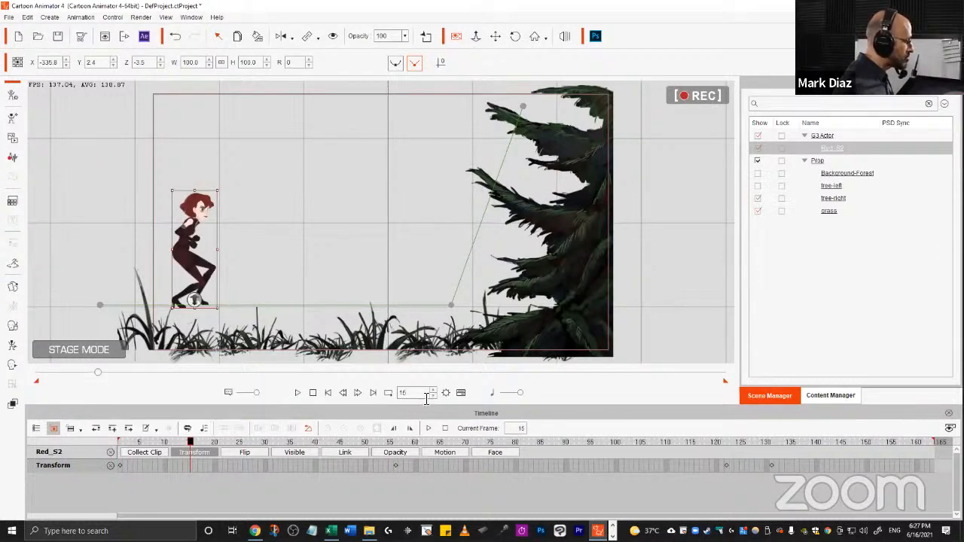
key(Right)
key(ctrl+v)
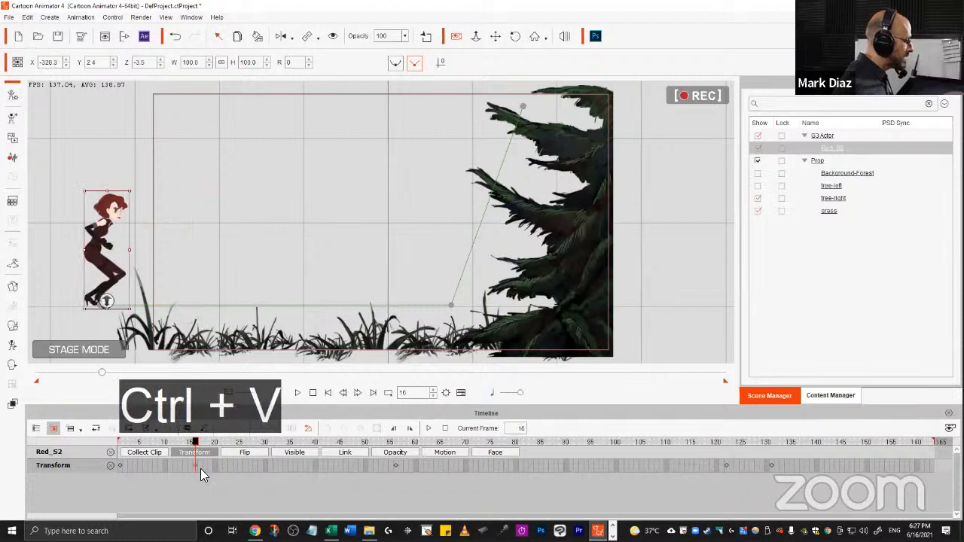
Play back the animation from the start to preview the run.
drag(119, 441, 380, 456)
key(space)
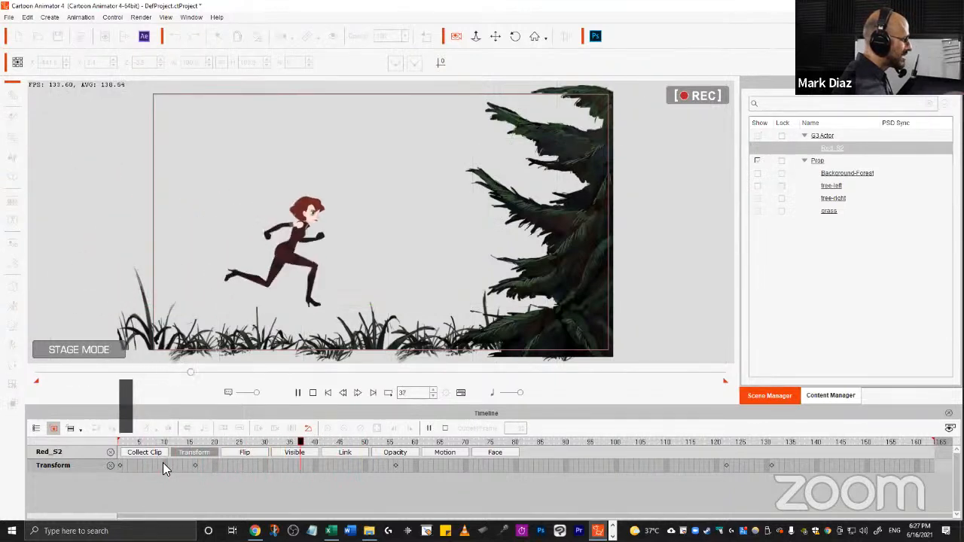
key(space)
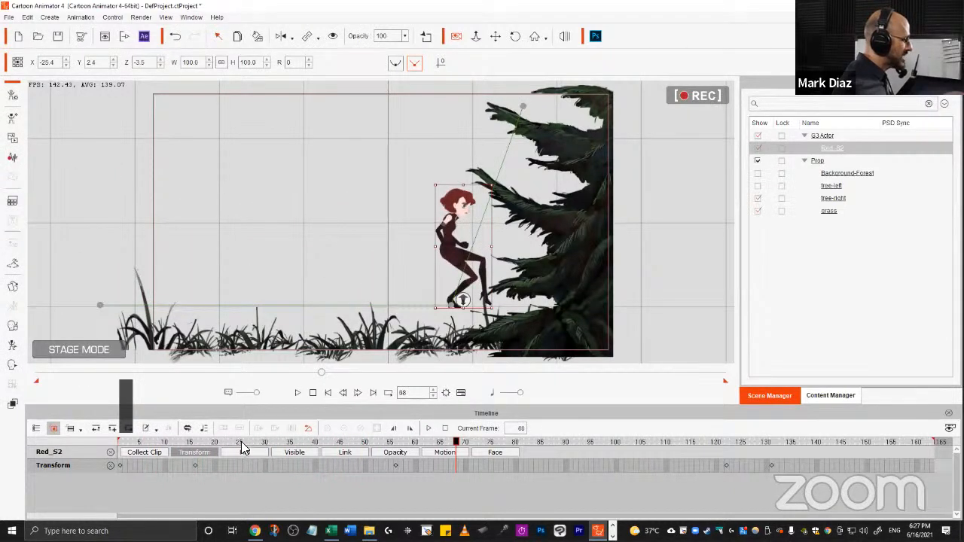
Shift the character further left at frame 16 and play back the result.
drag(264, 443, 196, 455)
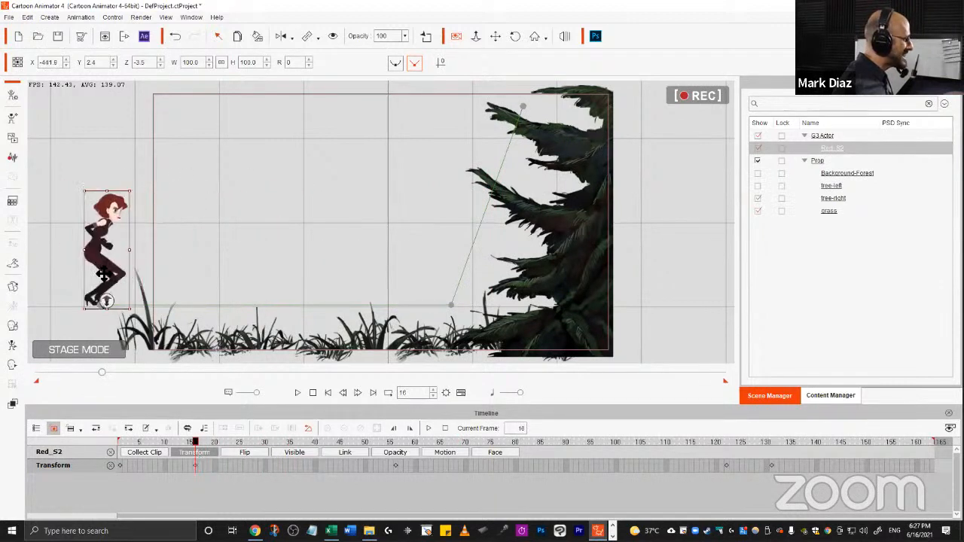
drag(103, 275, 52, 275)
drag(336, 286, 305, 316)
drag(86, 264, 58, 264)
key(space)
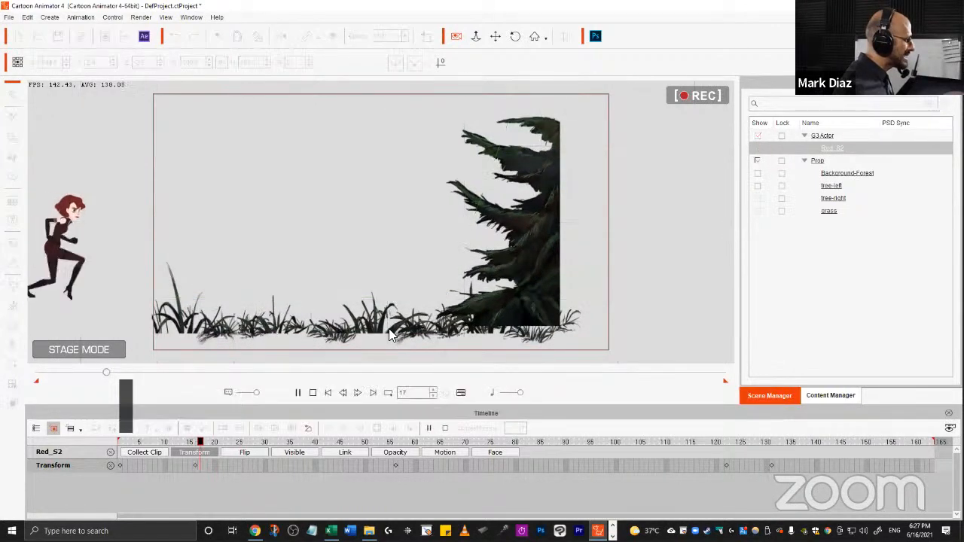
key(space)
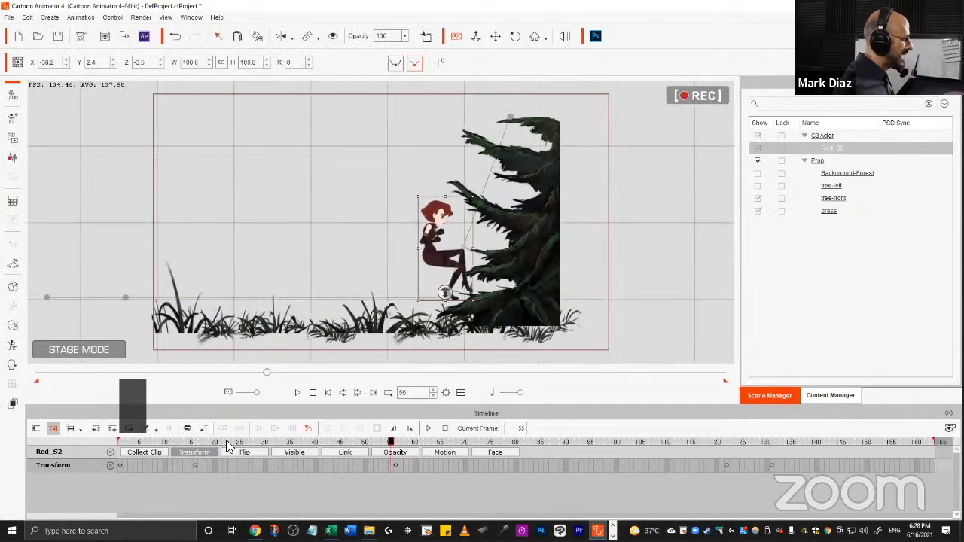
Move the character to the right at frame 16 and replay the run to check the timing.
click(204, 443)
key(space)
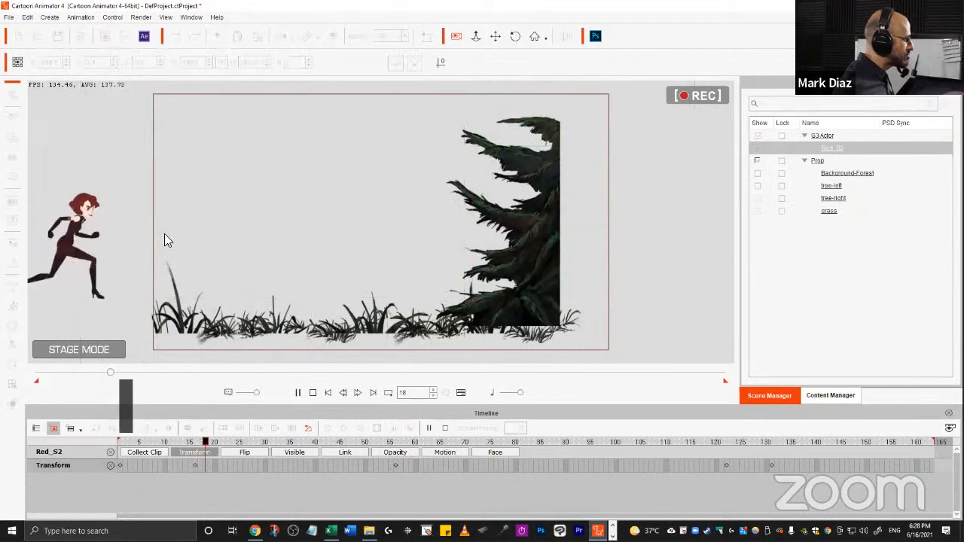
key(space)
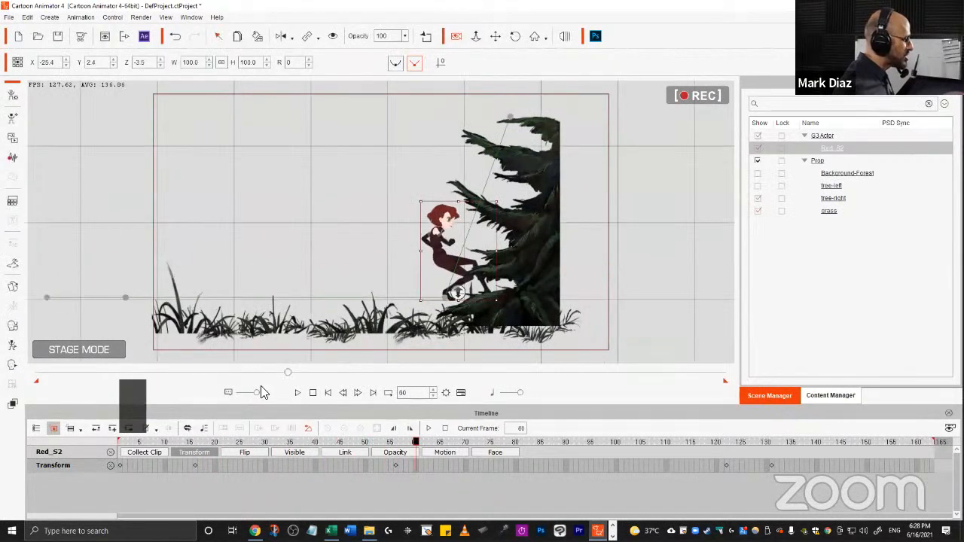
click(194, 443)
key(space)
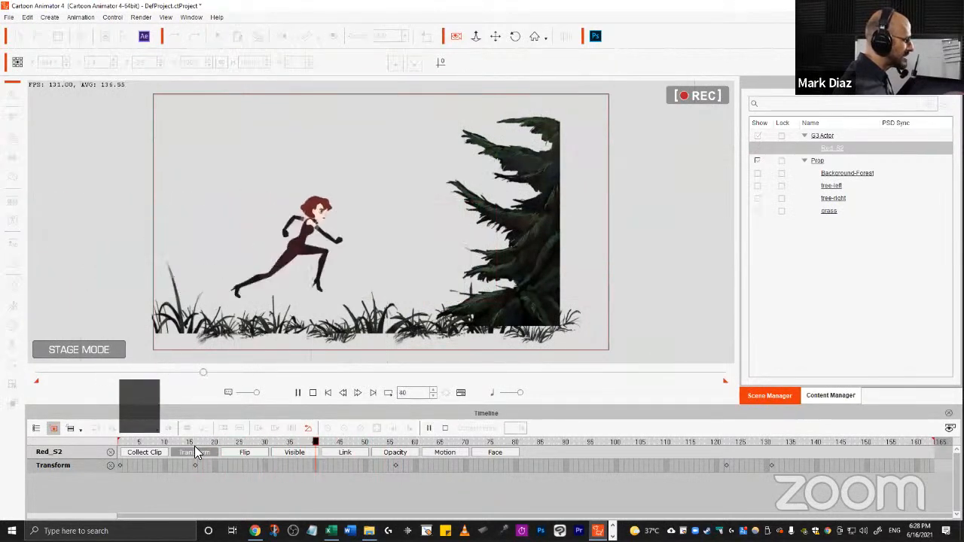
key(space)
click(193, 442)
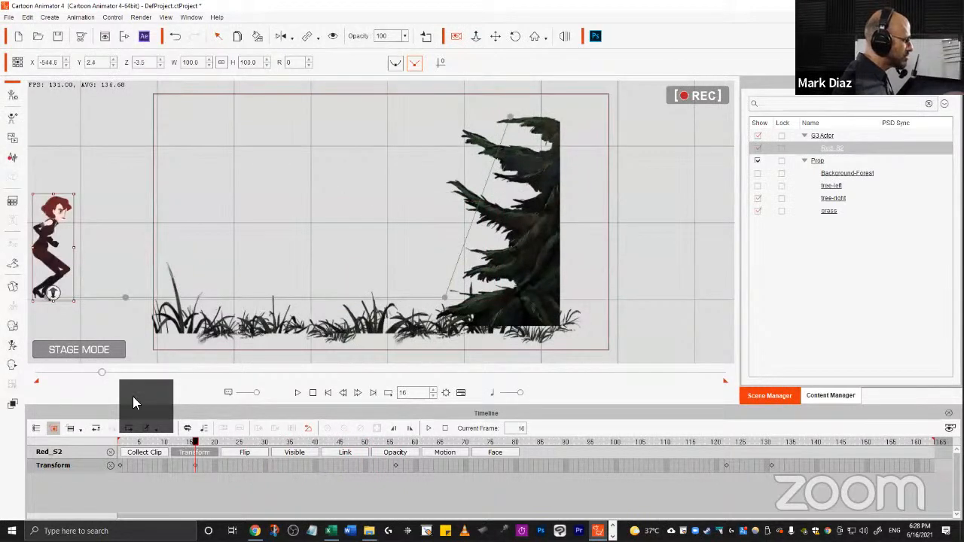
drag(62, 265, 258, 280)
key(space)
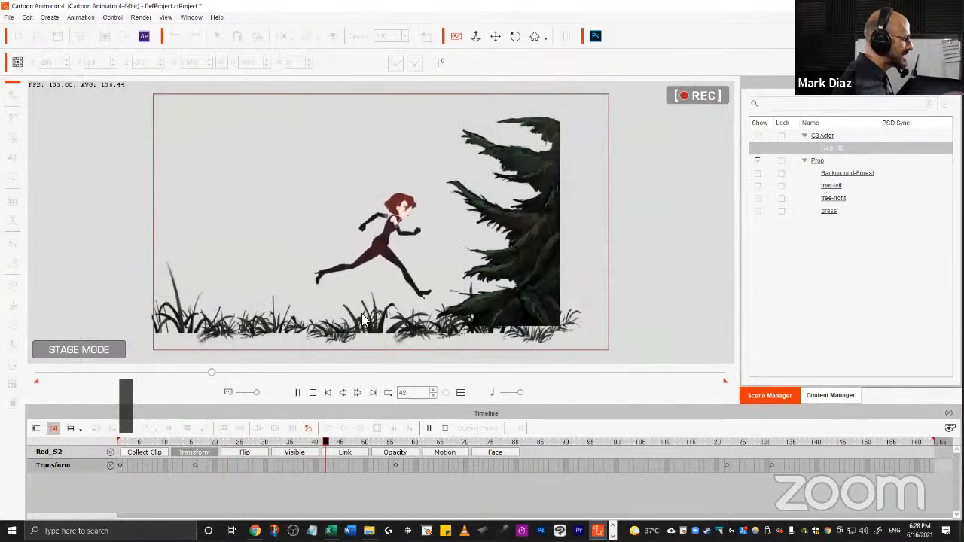
key(space)
At frame 17, move the character far off-stage to the left and replay the run.
click(195, 444)
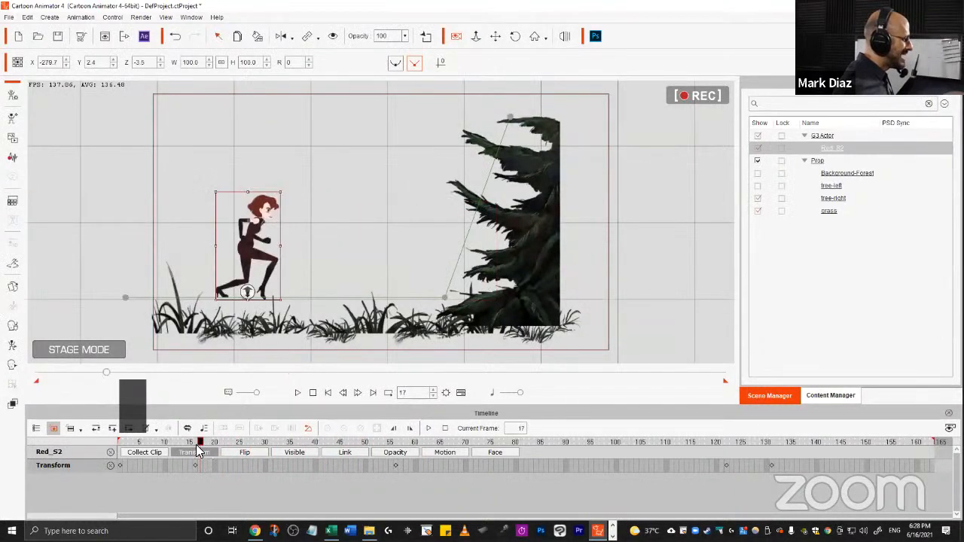
drag(273, 327, 351, 339)
drag(282, 247, 18, 260)
key(space)
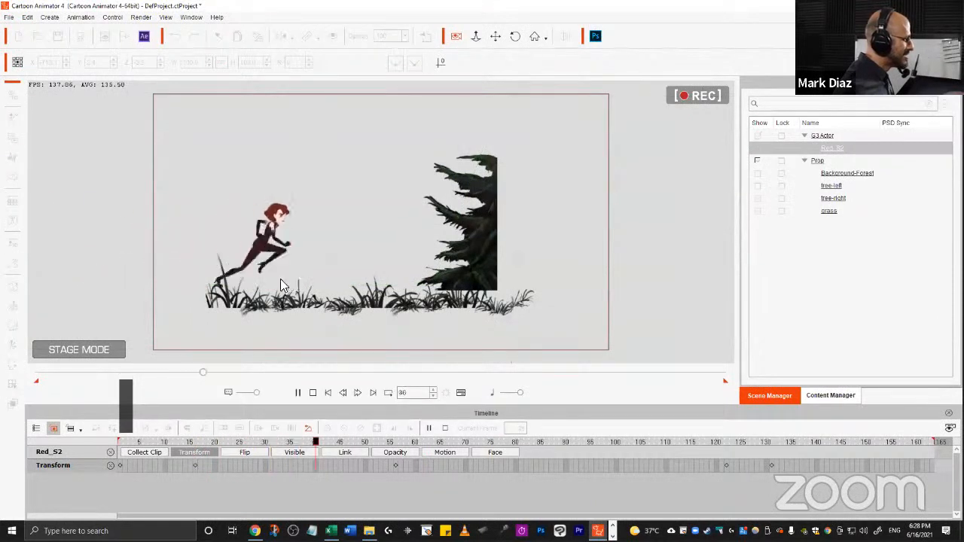
key(space)
click(198, 442)
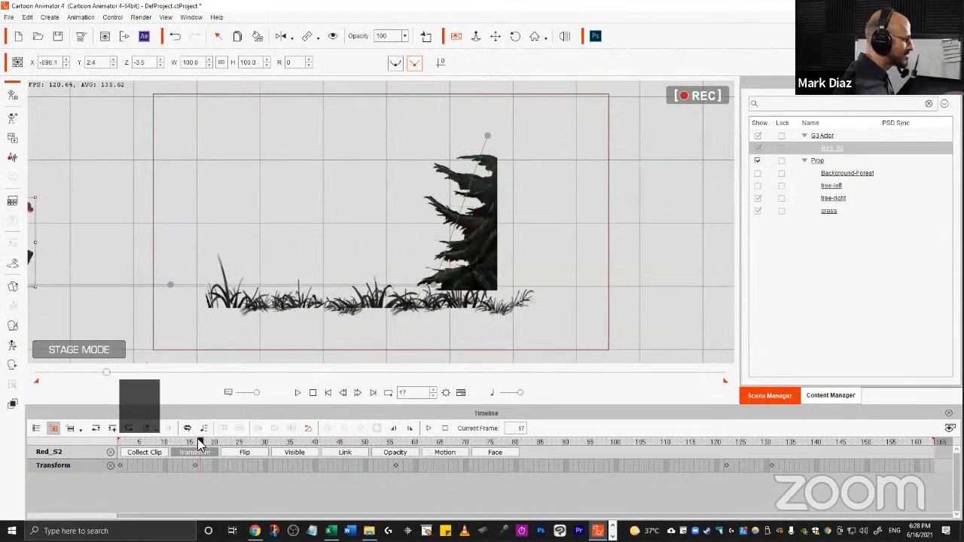
key(space)
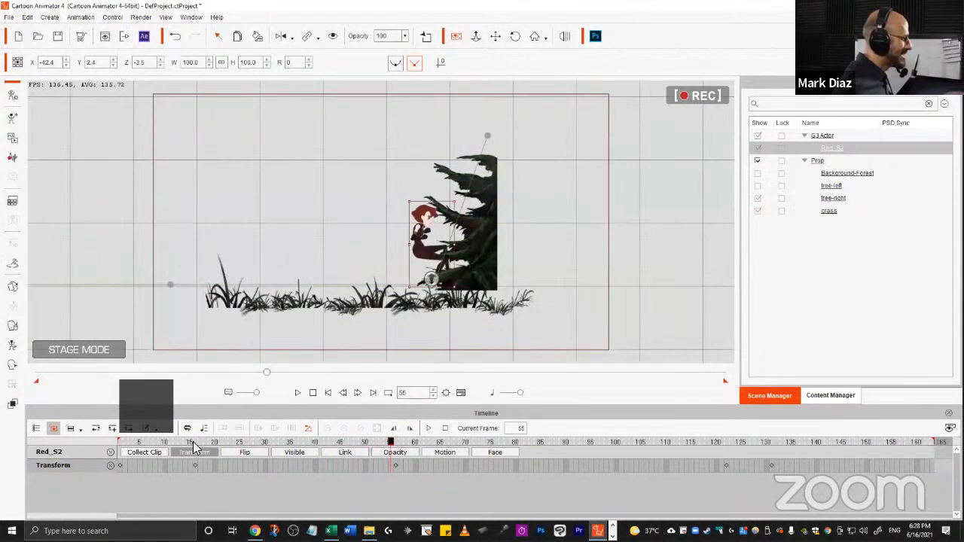
click(193, 441)
key(space)
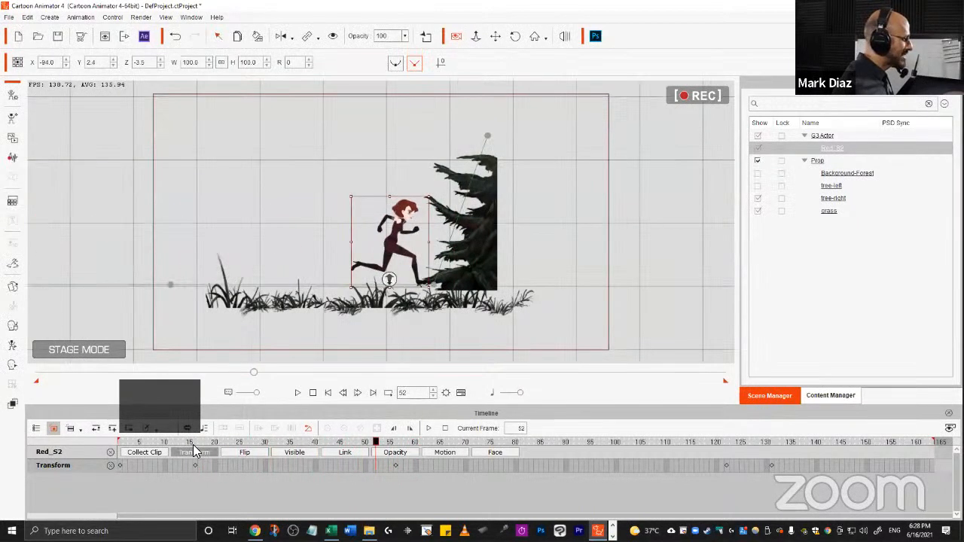
click(192, 443)
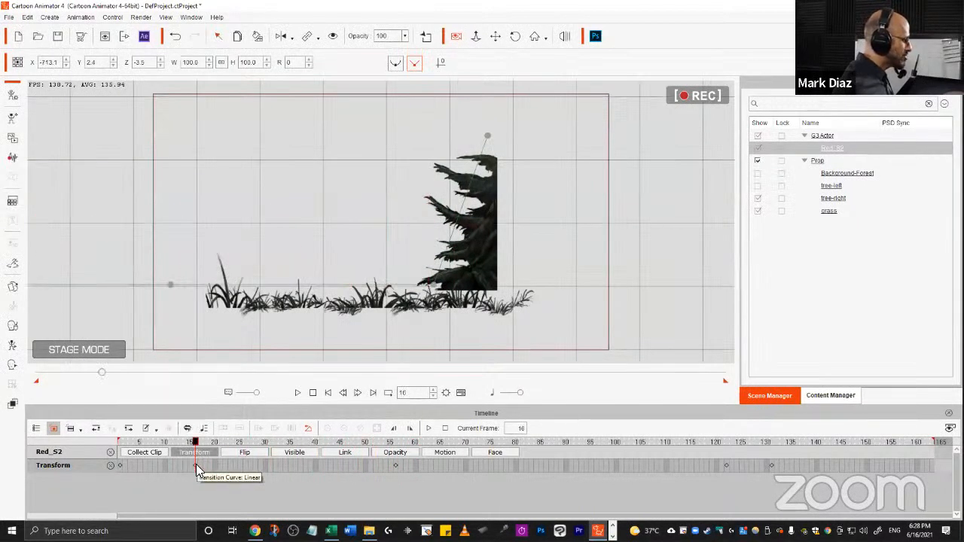
Copy the frame-16 transform key and paste it at frame 1.
key(ctrl+c)
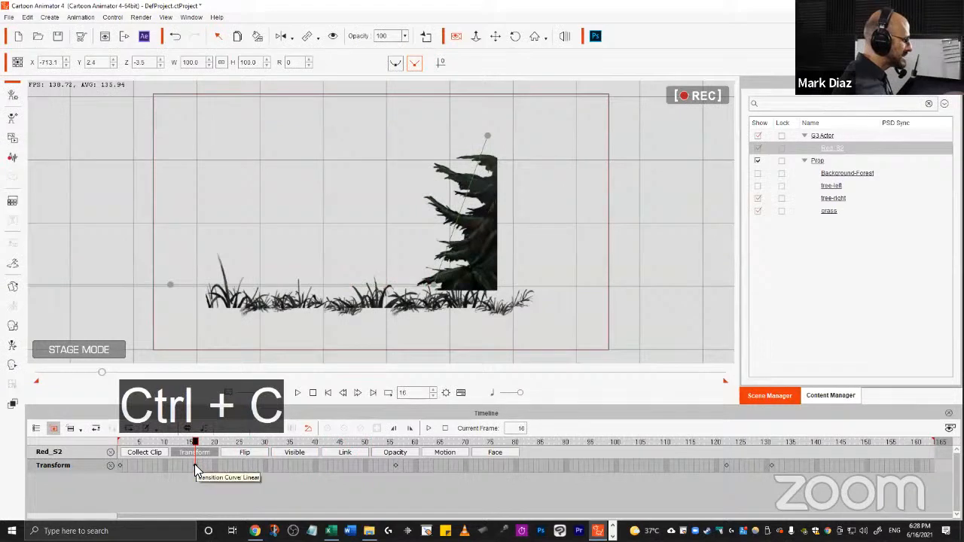
click(118, 466)
key(ctrl+v)
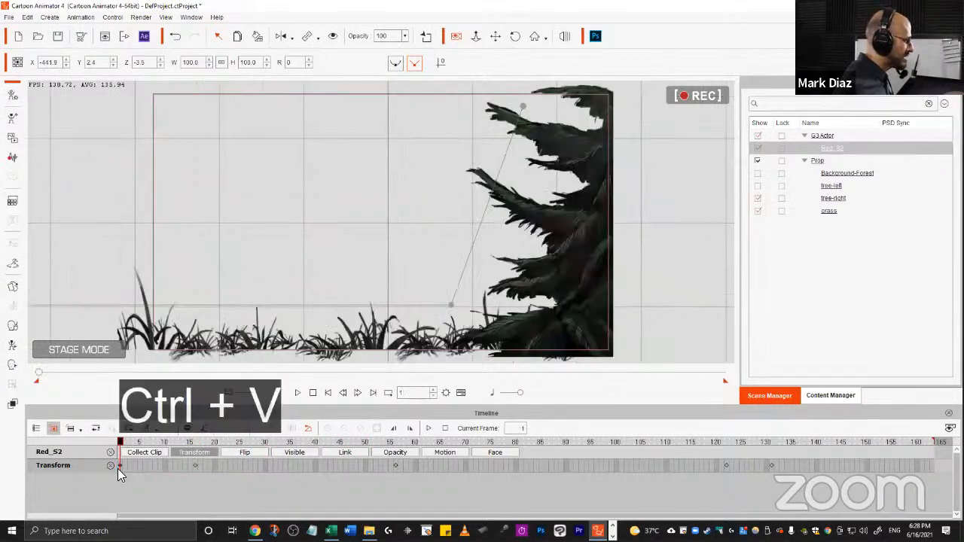
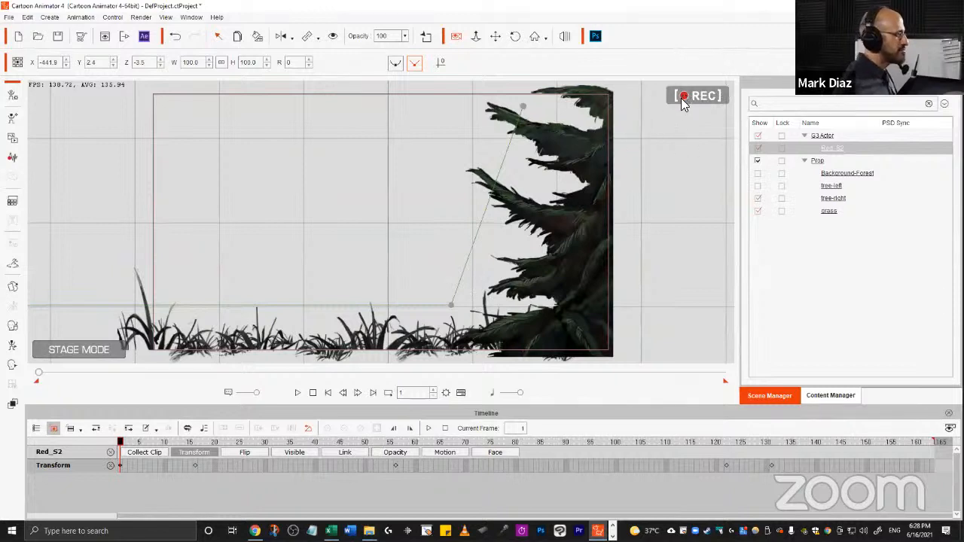
Show the project and camera tracks in the timeline and delete the camera keyframe at frame 16.
click(33, 429)
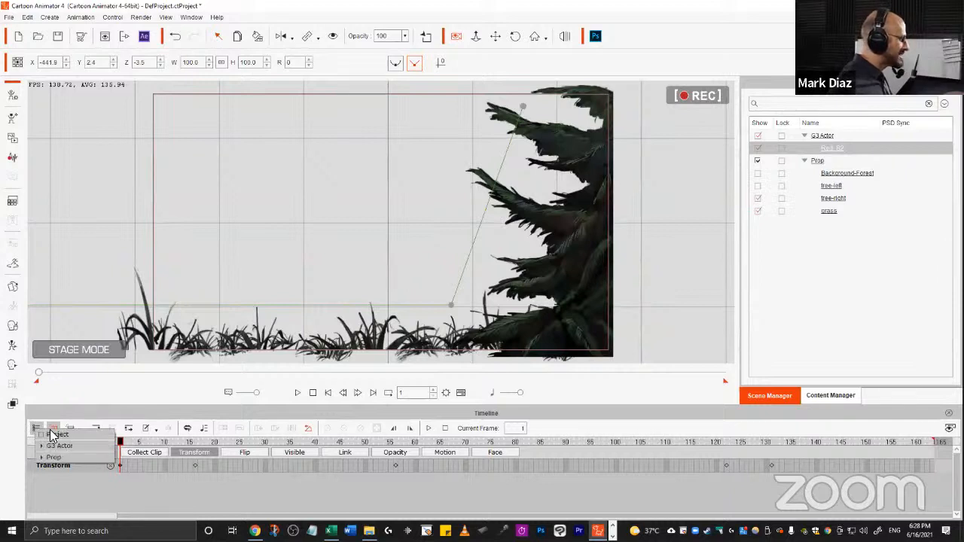
click(59, 436)
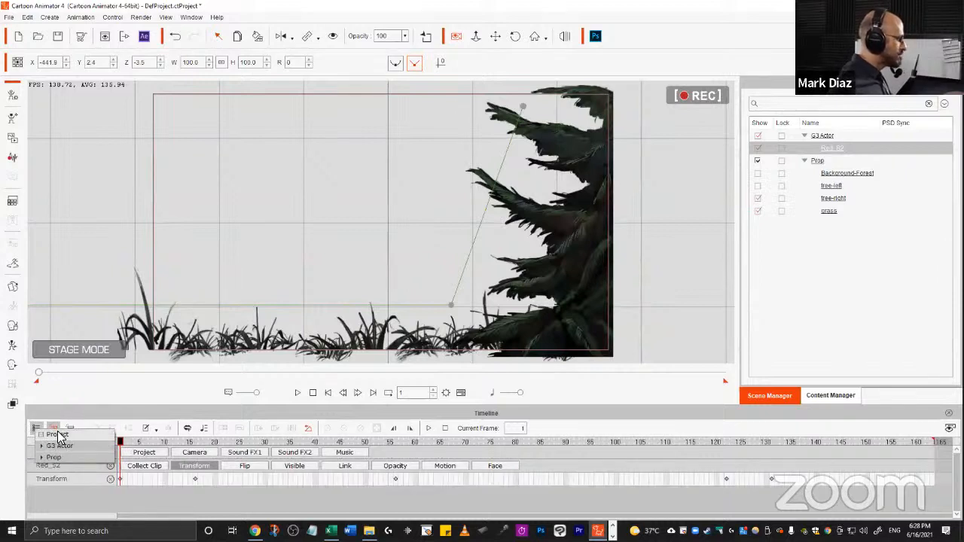
click(192, 451)
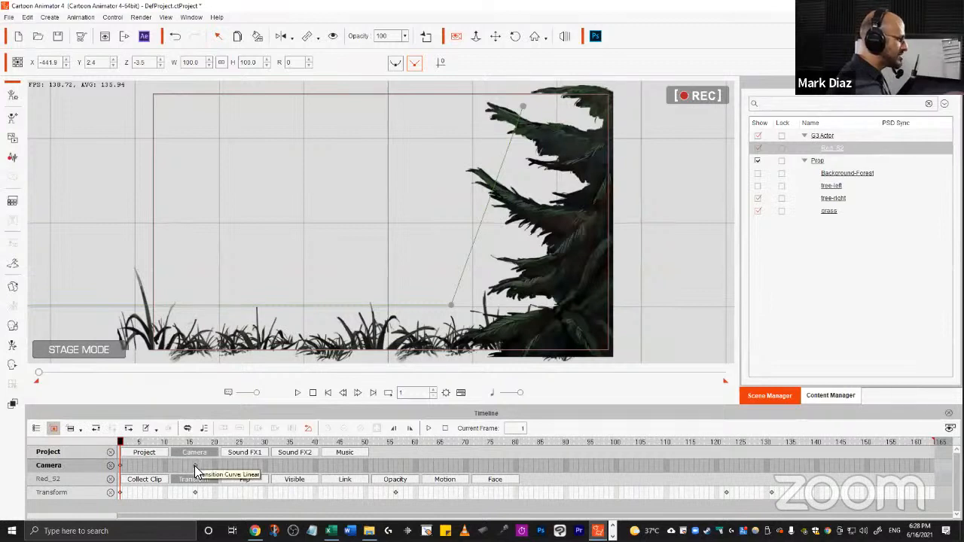
click(194, 466)
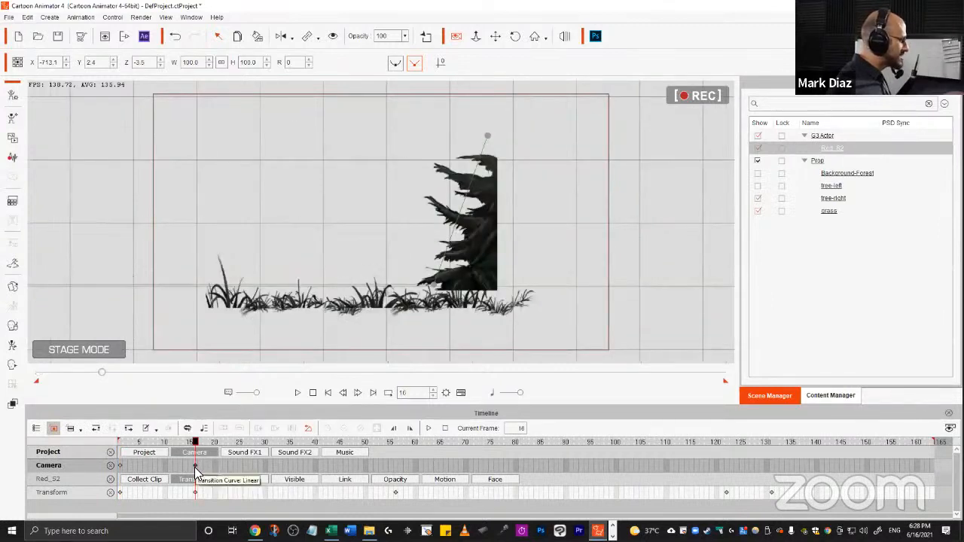
key(Delete)
drag(133, 443, 115, 429)
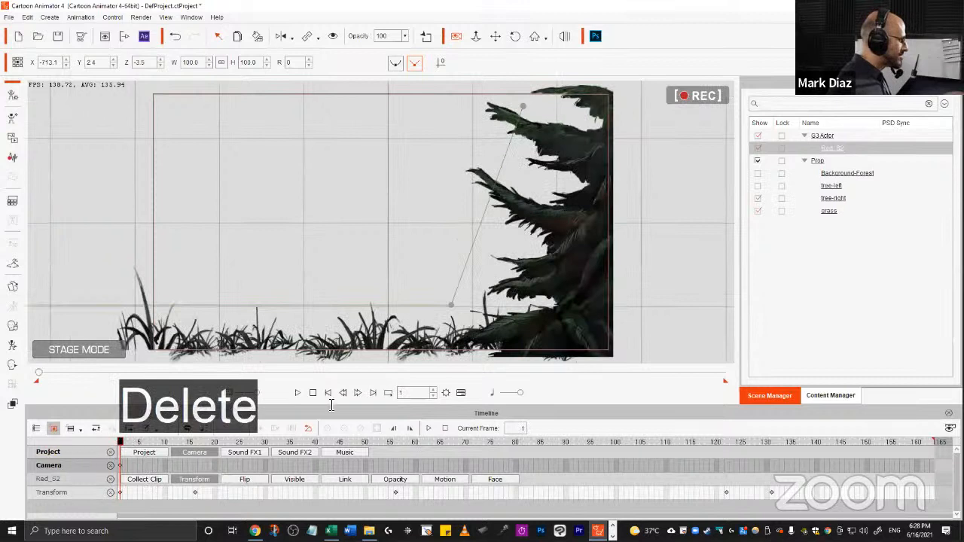
Turn on visibility of the Background-Forest and tree-left props and play back the animation.
click(757, 173)
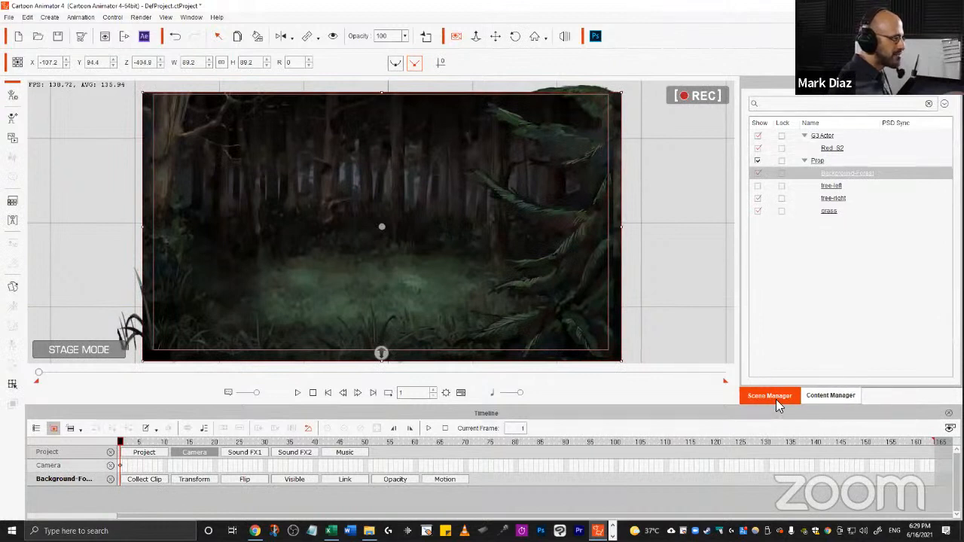
click(755, 185)
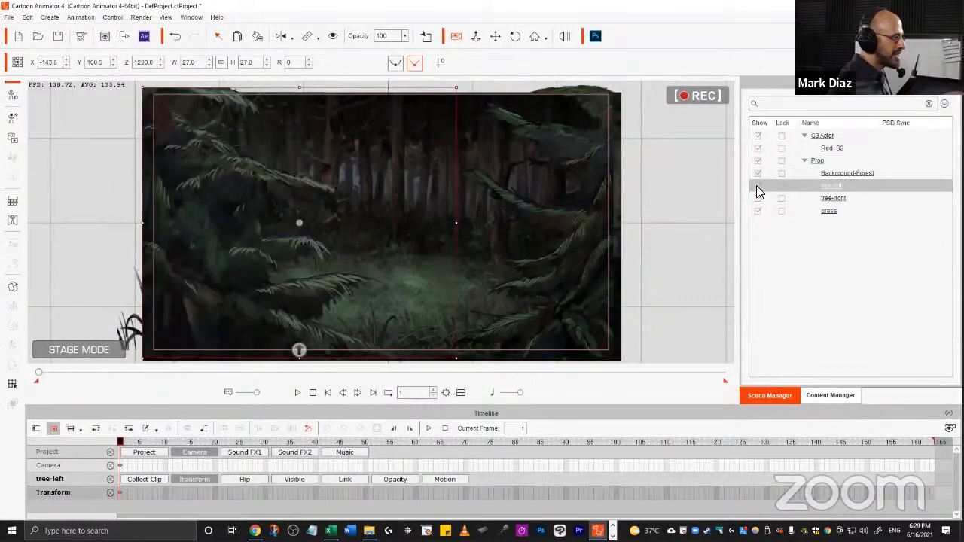
click(297, 393)
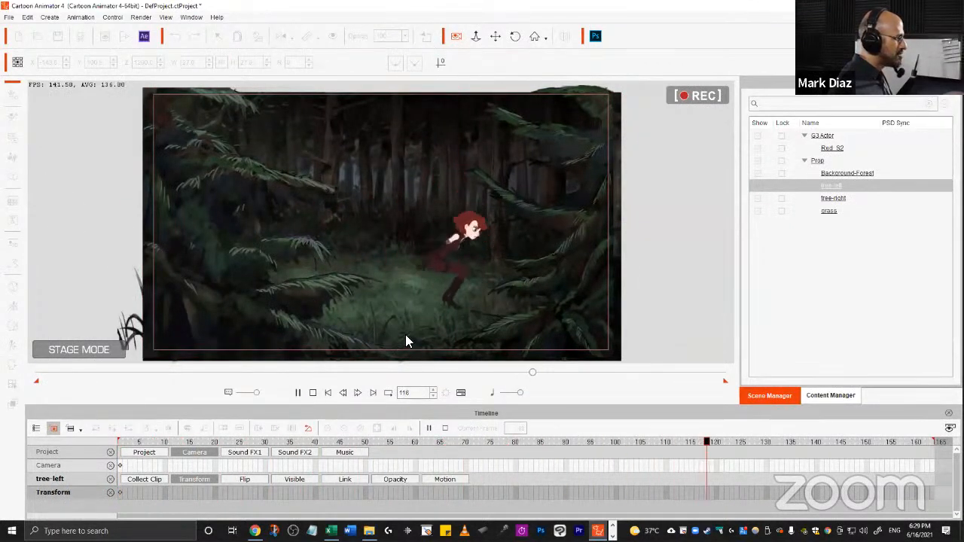
key(space)
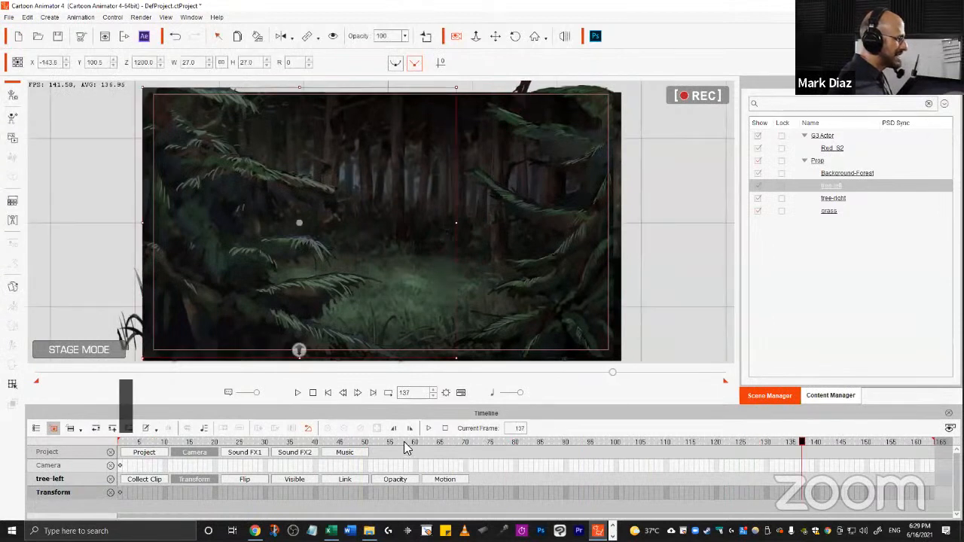
drag(206, 442, 937, 431)
drag(487, 248, 497, 247)
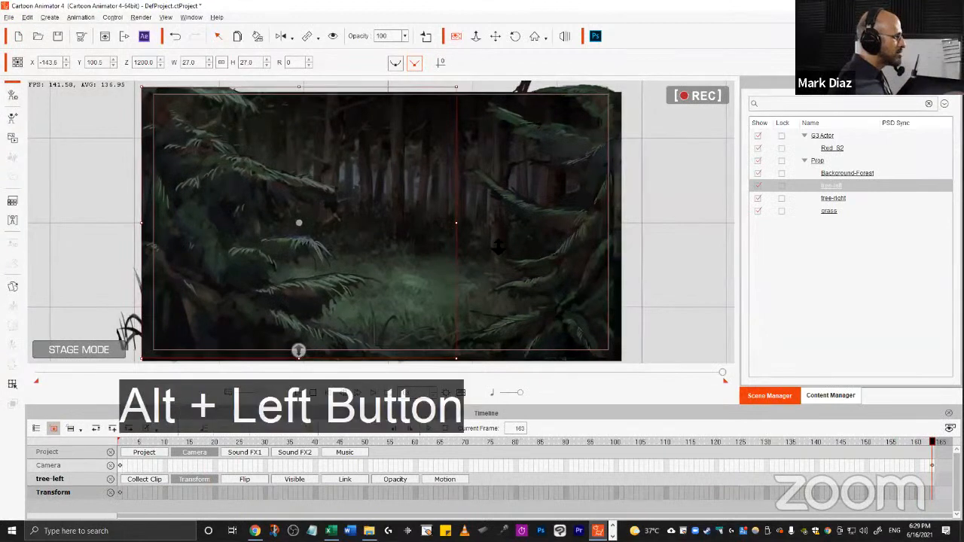
key(ctrl+z)
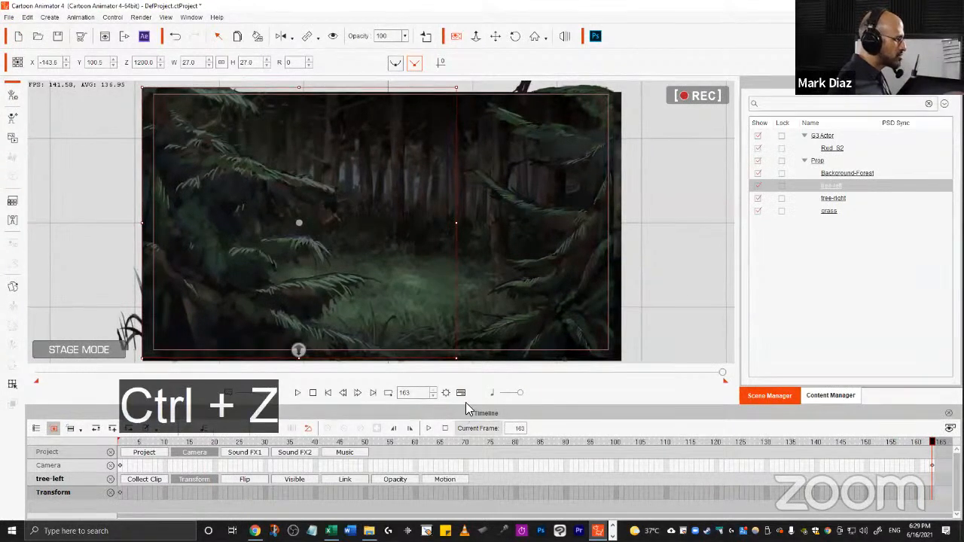
click(931, 465)
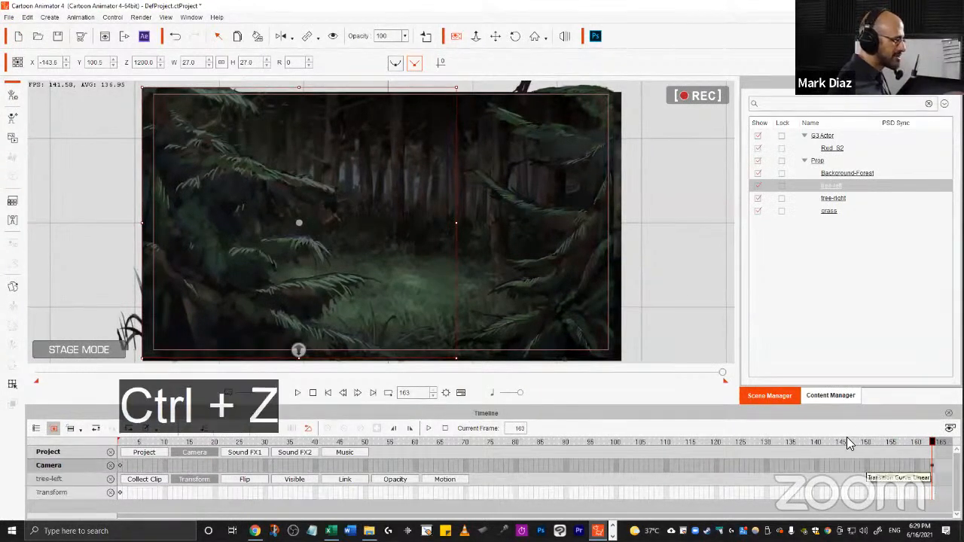
key(Delete)
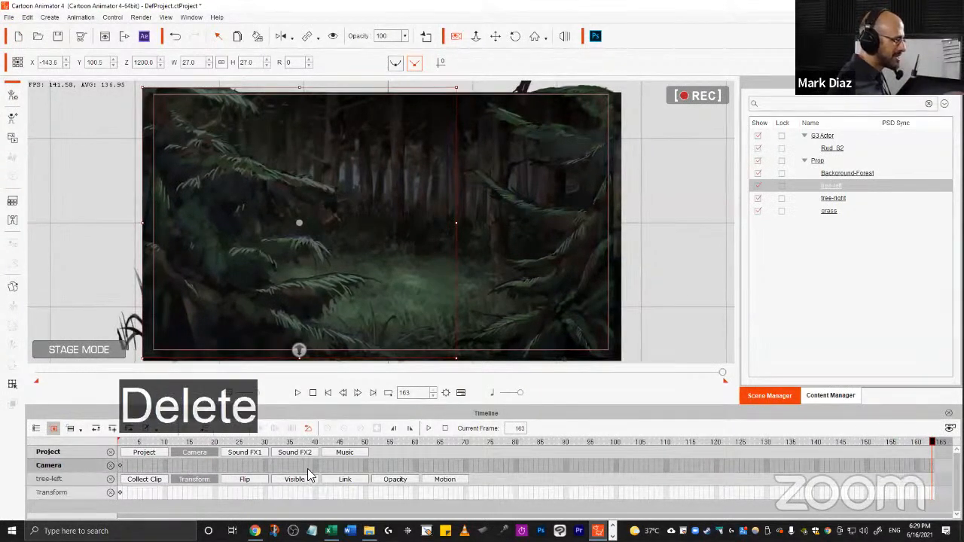
Key a camera move from frame 1 to a zoomed-in framing at frame 163 and play it back.
click(328, 394)
drag(439, 293, 491, 260)
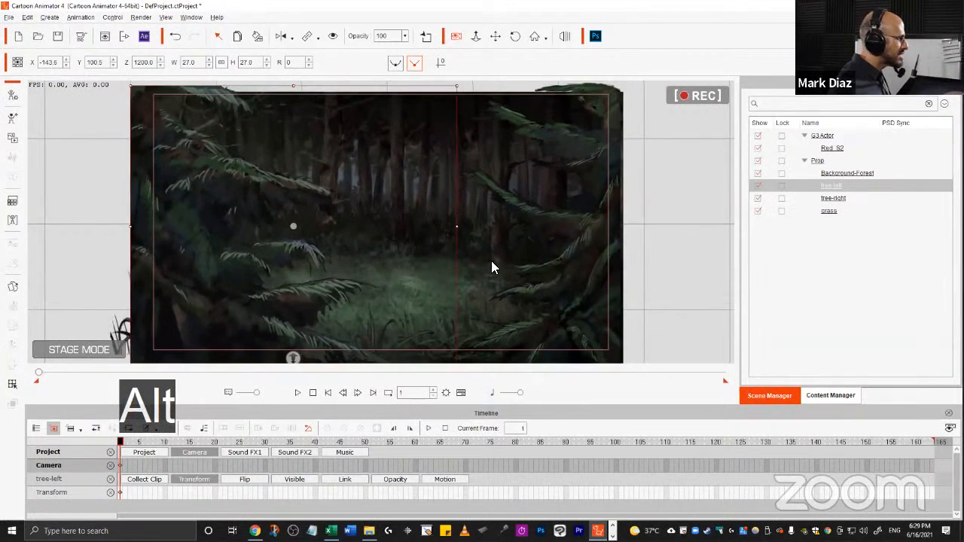
drag(180, 442, 933, 442)
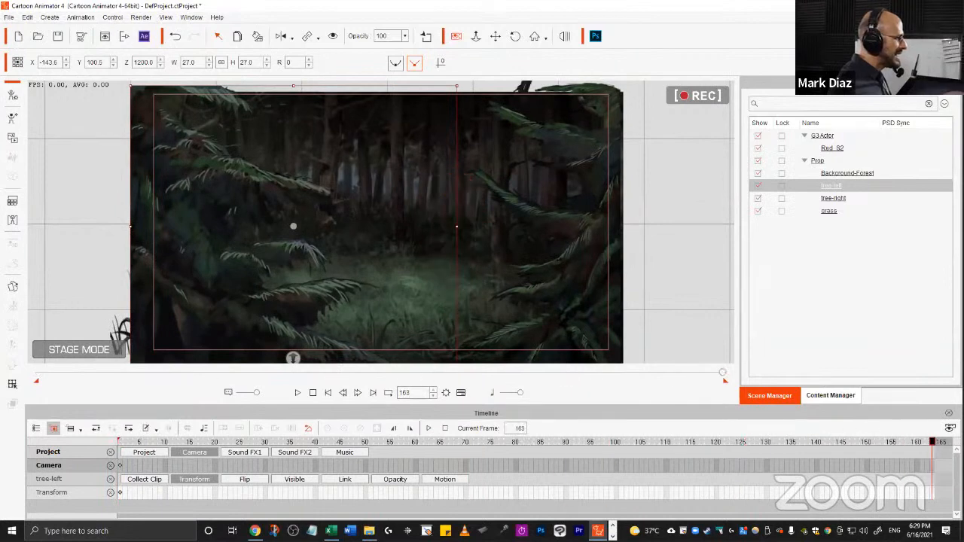
drag(488, 222, 478, 193)
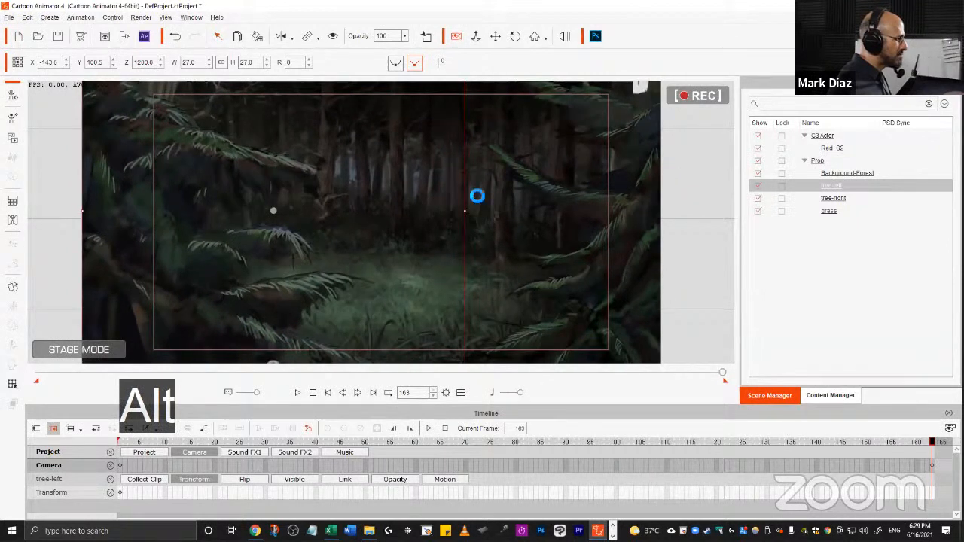
click(328, 393)
key(space)
key(space)
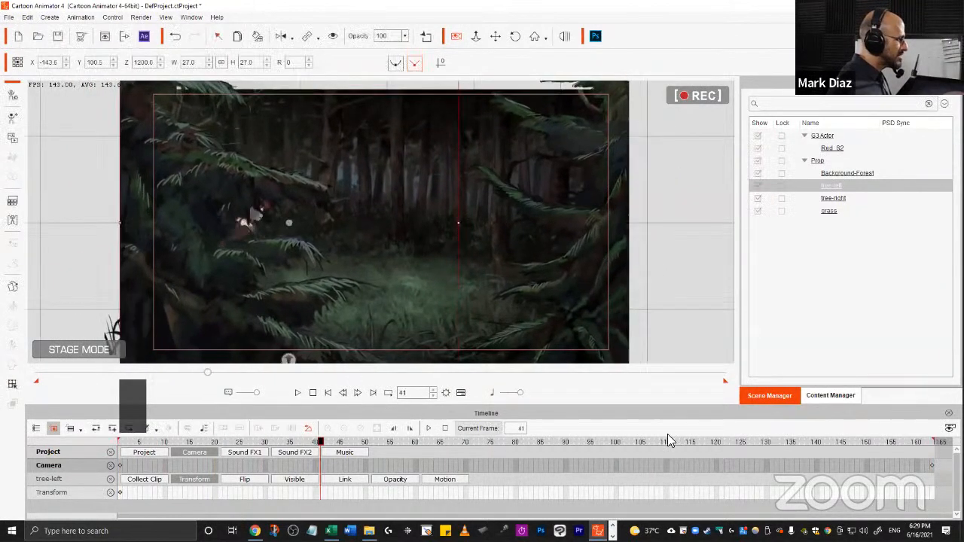
Zoom the camera further in at frame 163 and replay the animation from the start.
drag(676, 443, 937, 443)
drag(465, 288, 462, 256)
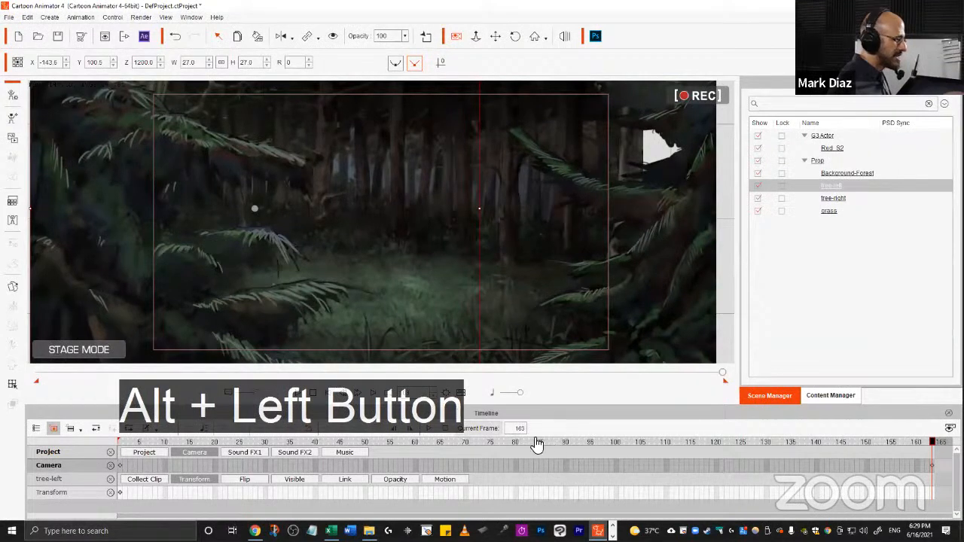
key(ctrl)
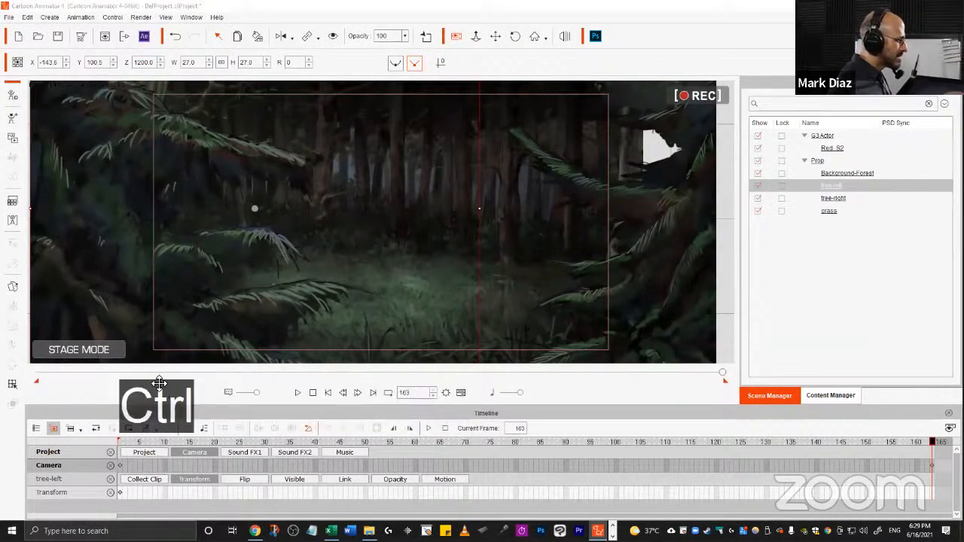
click(329, 394)
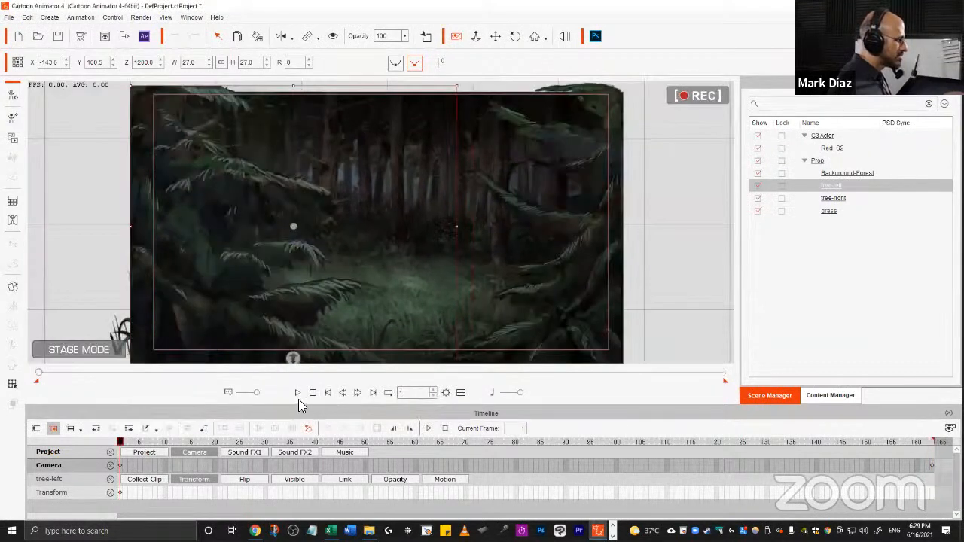
click(299, 393)
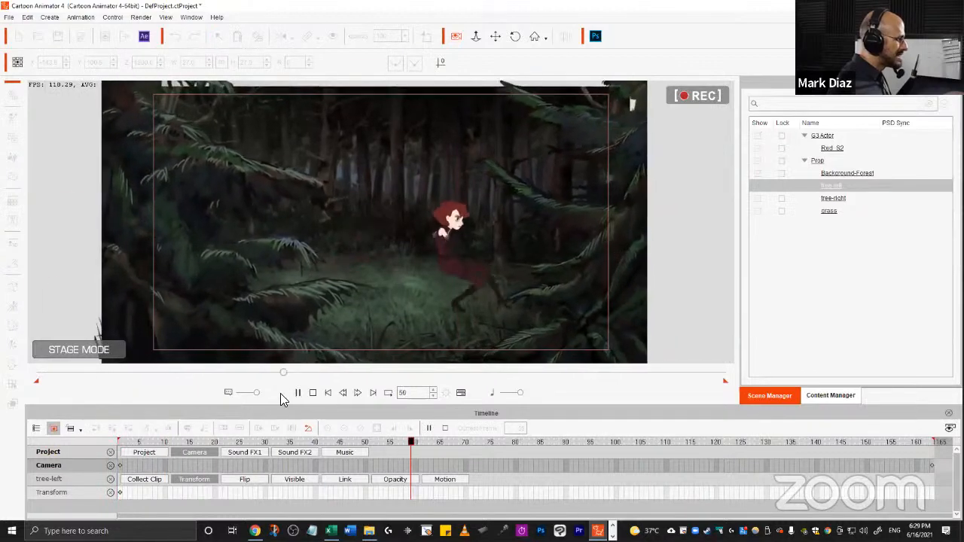
click(312, 392)
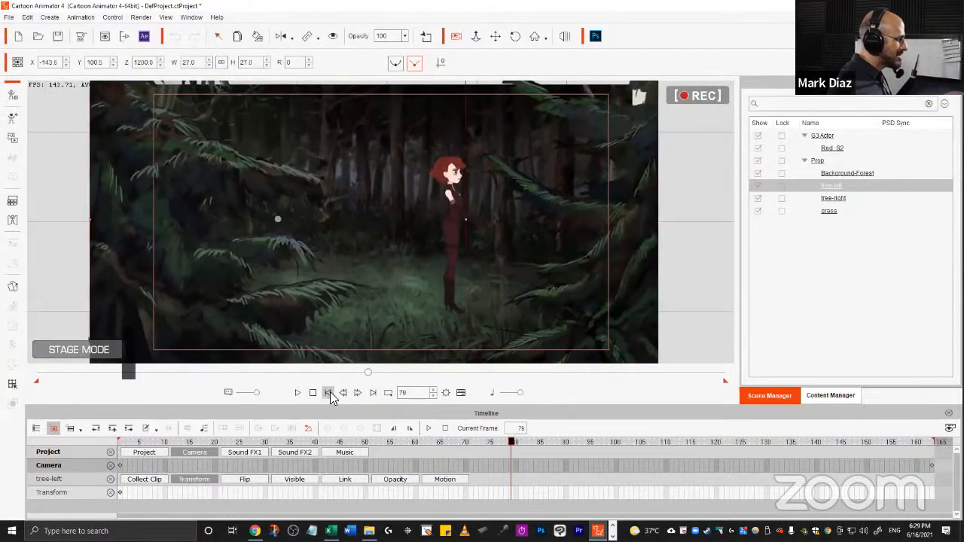
click(328, 392)
Push the camera in once more at frame 163, replay, and scrub back to frame 30.
click(933, 443)
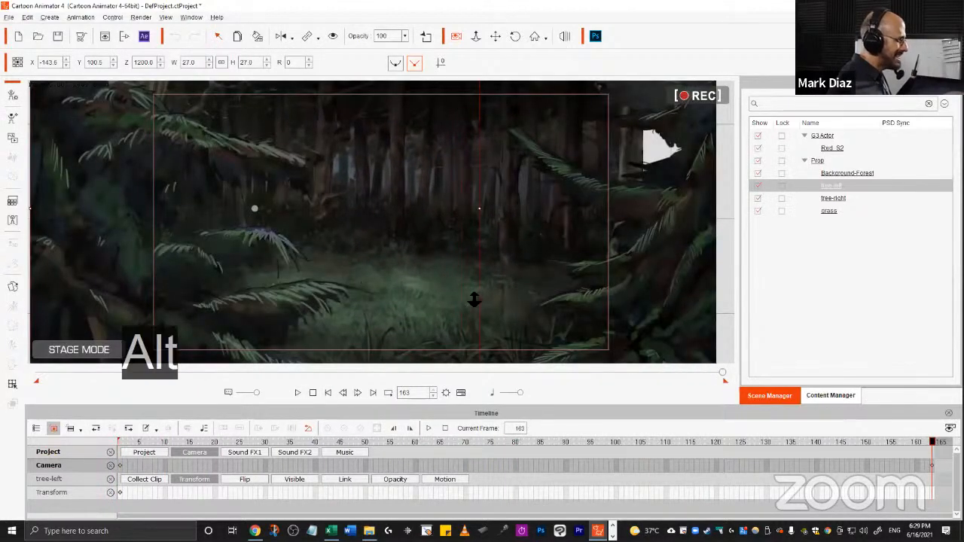
drag(475, 299, 486, 264)
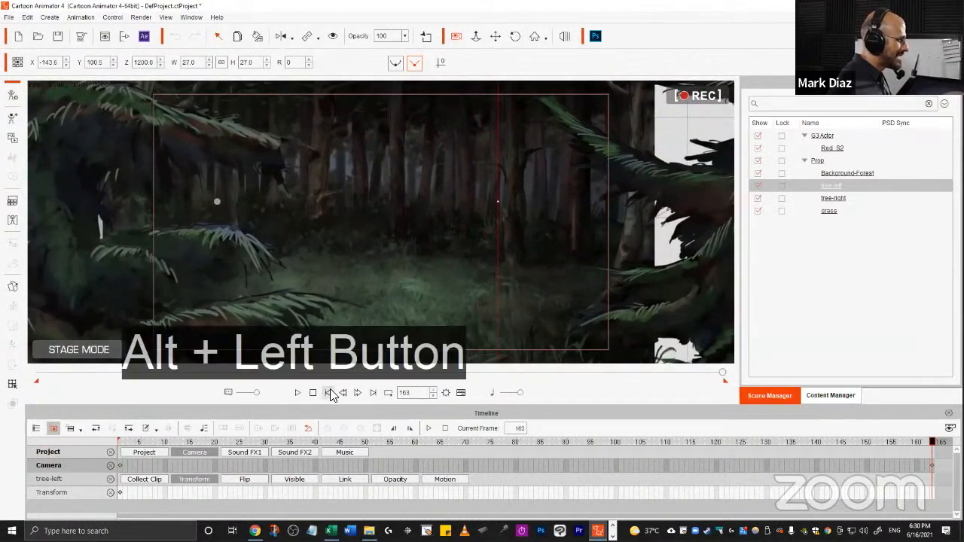
click(330, 393)
click(297, 394)
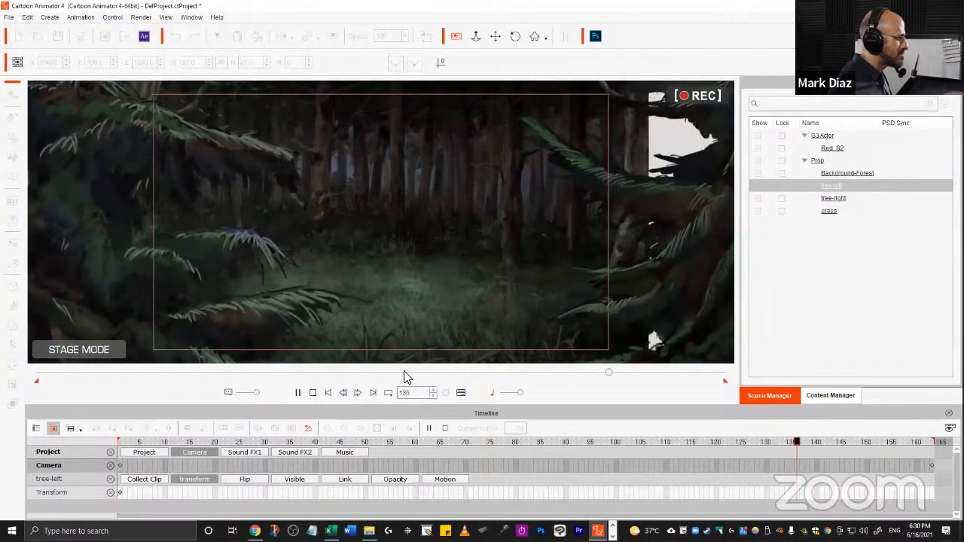
key(space)
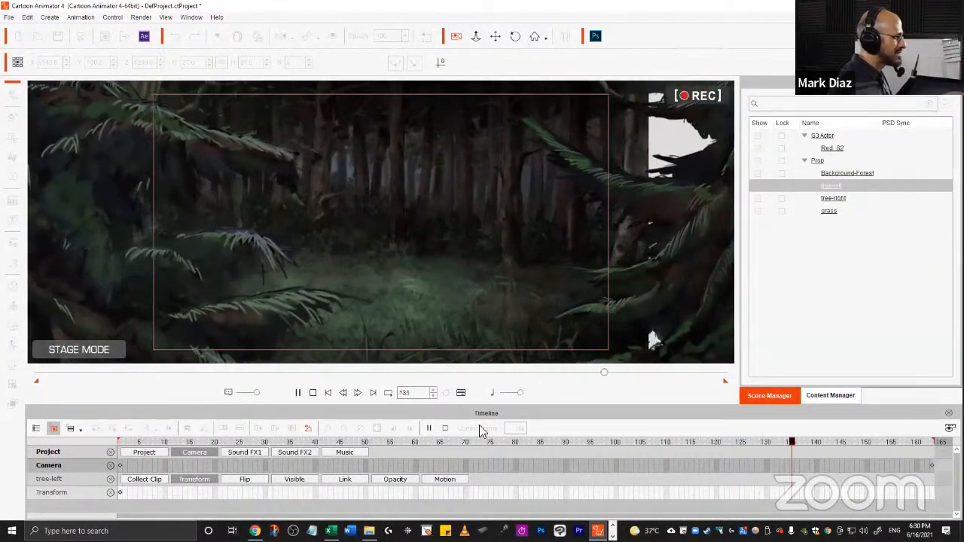
click(429, 428)
drag(296, 444, 265, 447)
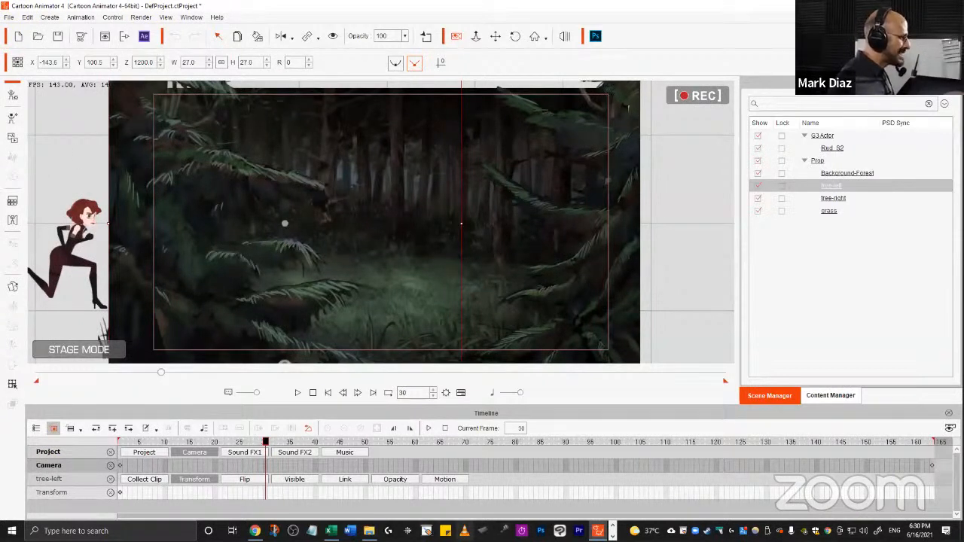
Open the earlier Ninja Run CA4.mp4 render in VLC to compare, then switch back to the project.
right_click(465, 531)
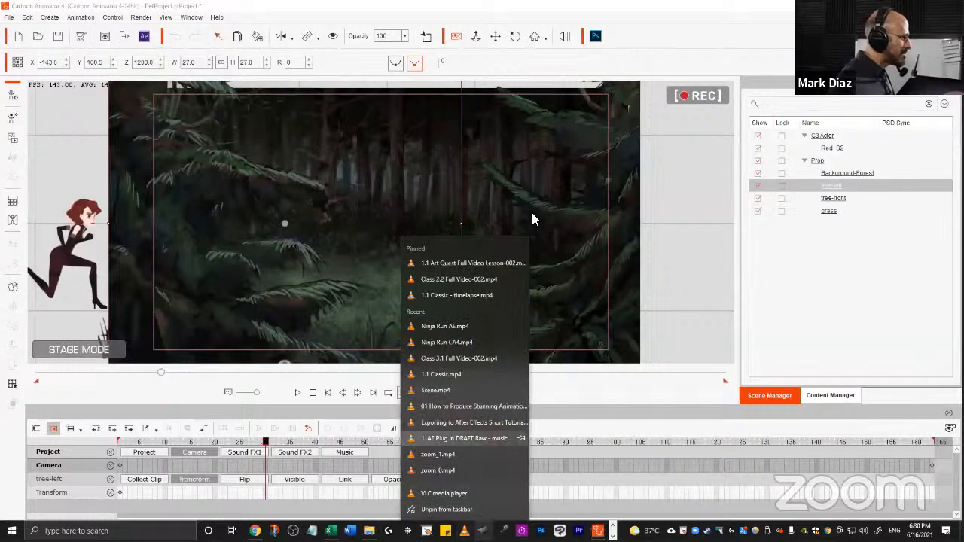
click(454, 342)
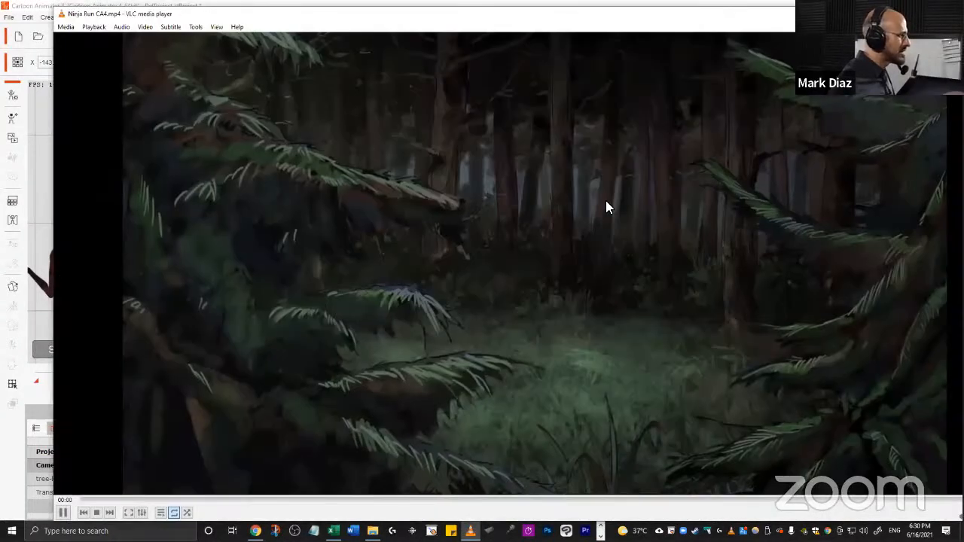
double_click(466, 21)
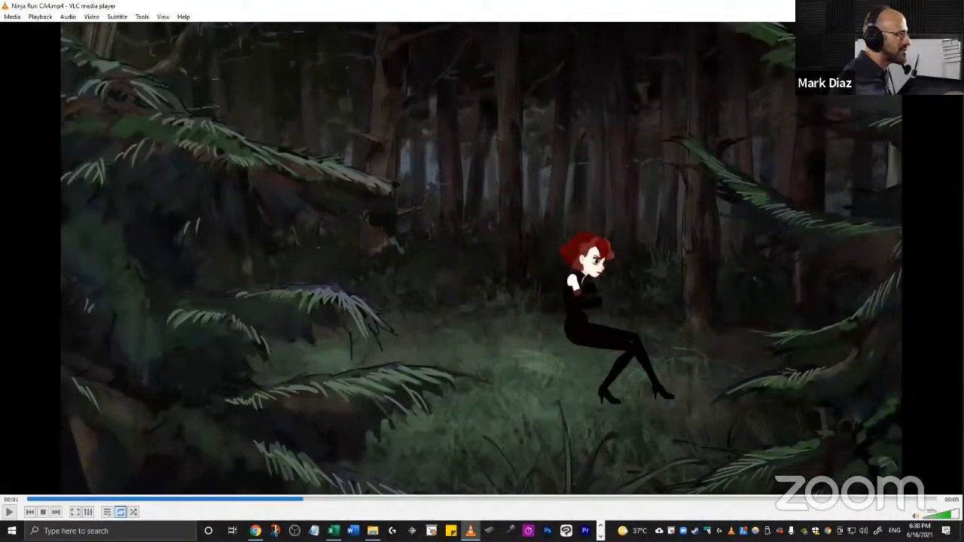
key(alt+Tab)
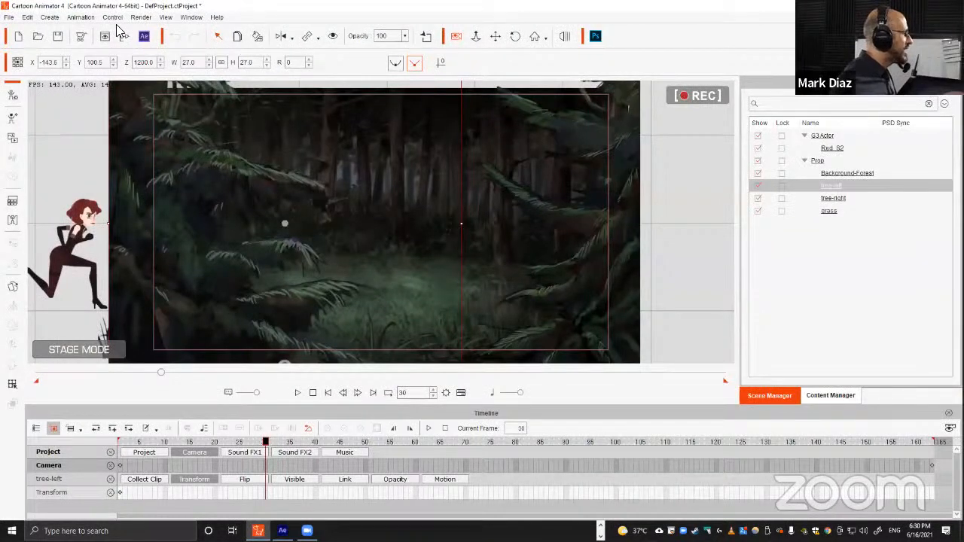
Set the video render settings to MP4 format with an HD 1080p (1920x1080) frame size, then close the dialog.
click(141, 17)
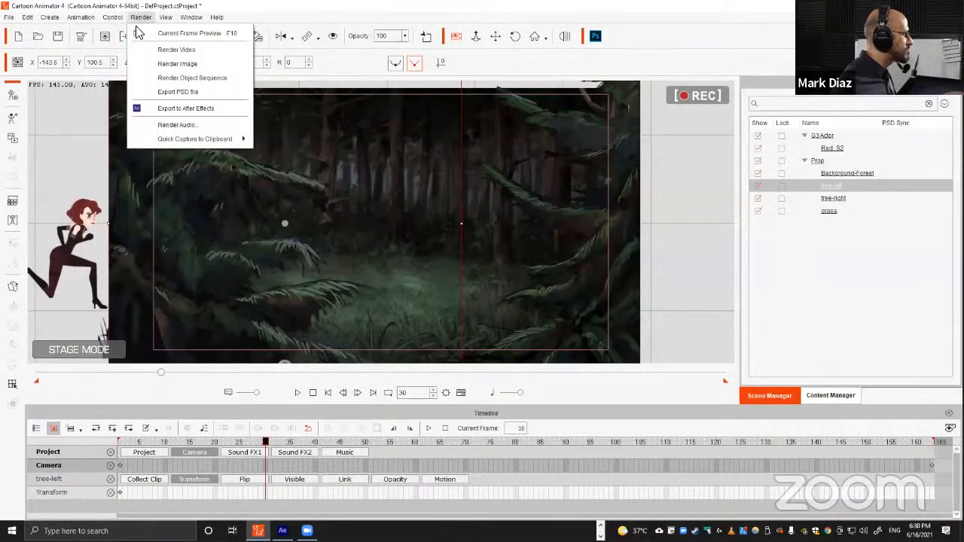
click(175, 50)
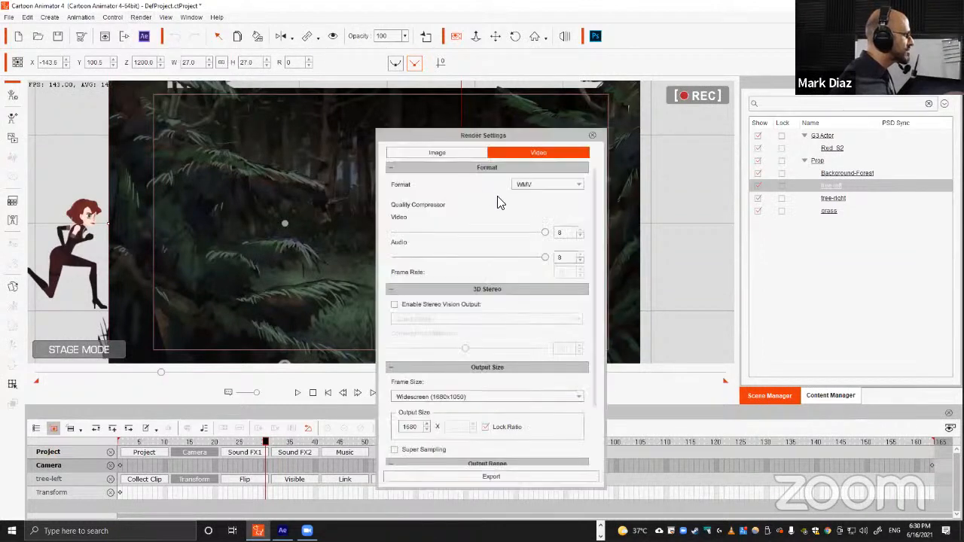
click(547, 189)
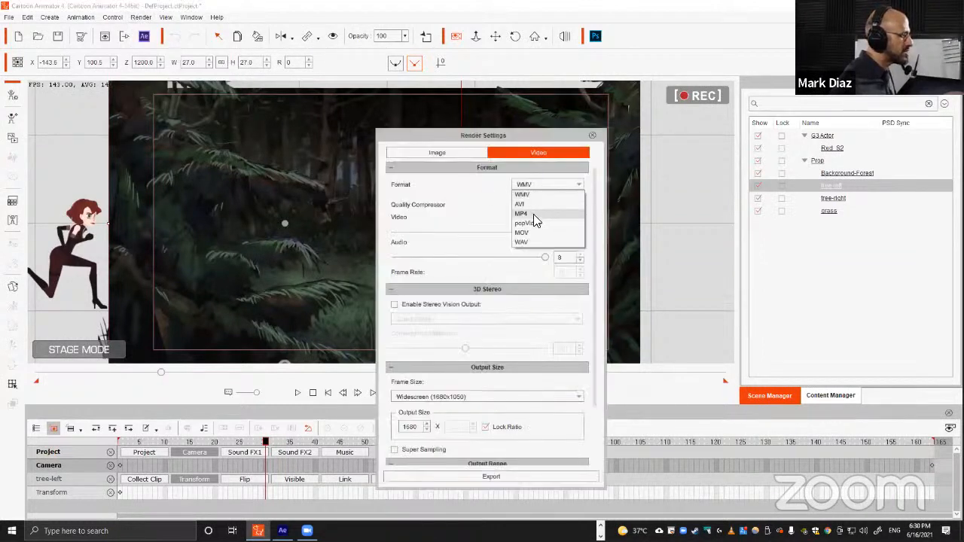
click(533, 214)
click(496, 399)
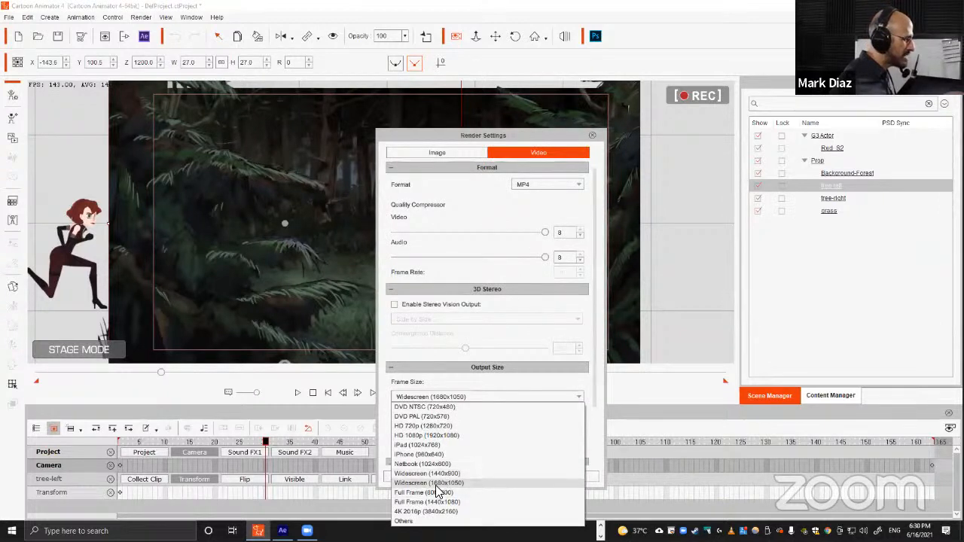
click(419, 436)
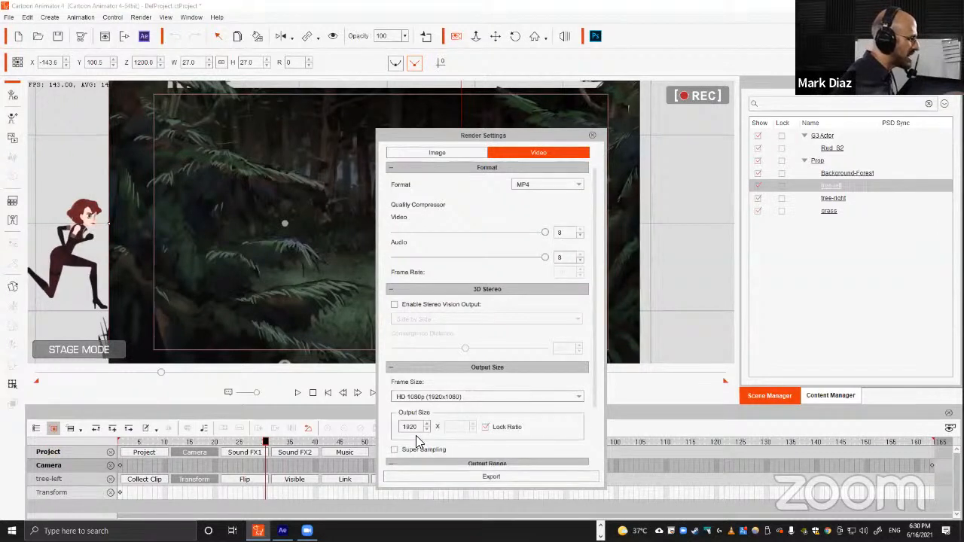
click(591, 136)
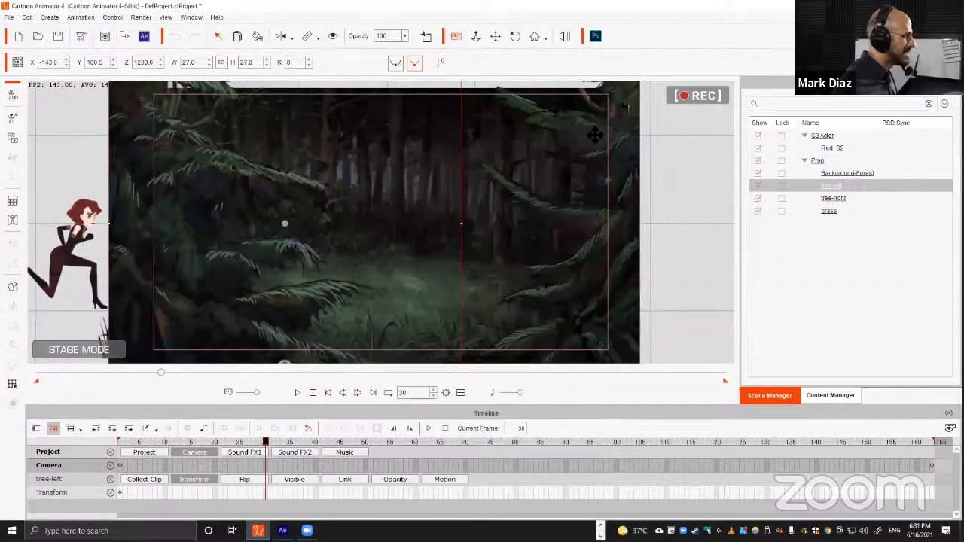
Play the animation back from frame 1 and stop it.
drag(227, 439, 53, 436)
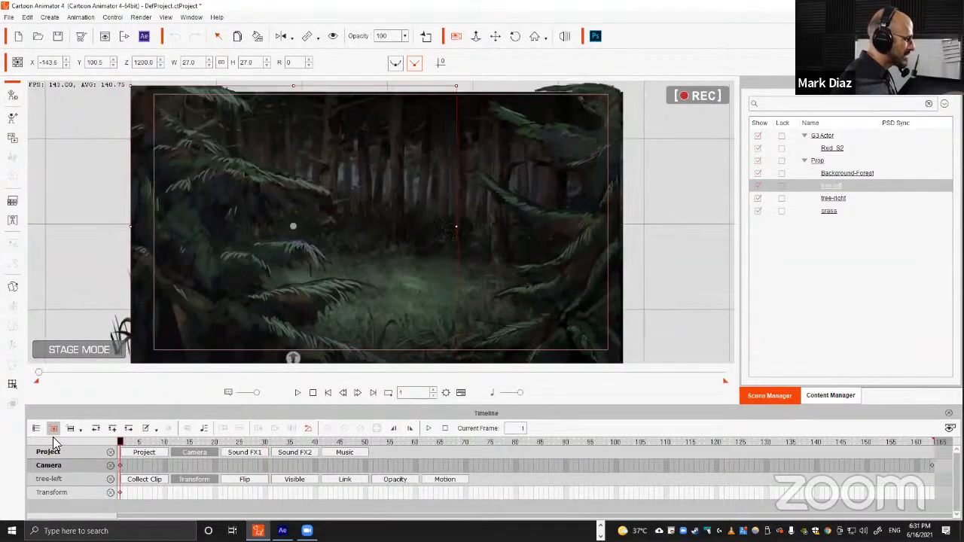
key(space)
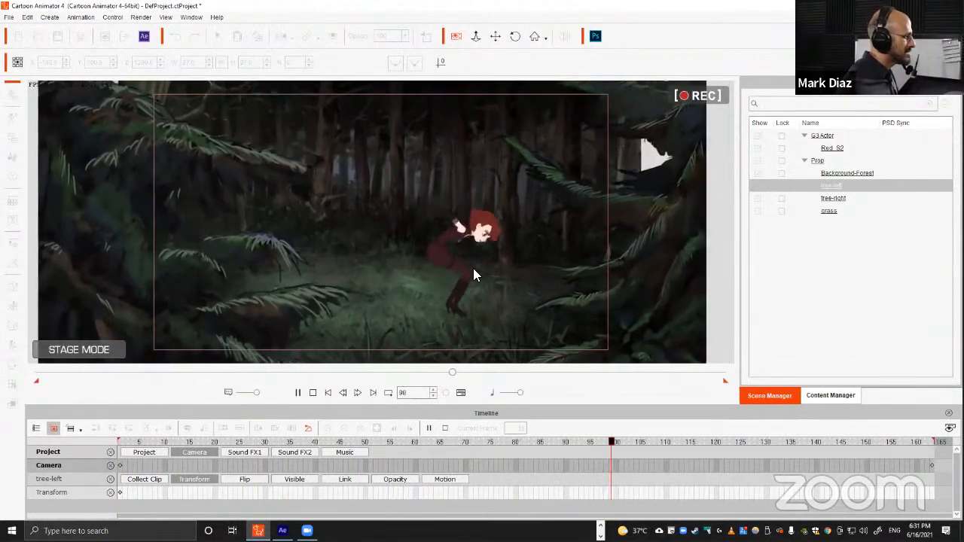
key(space)
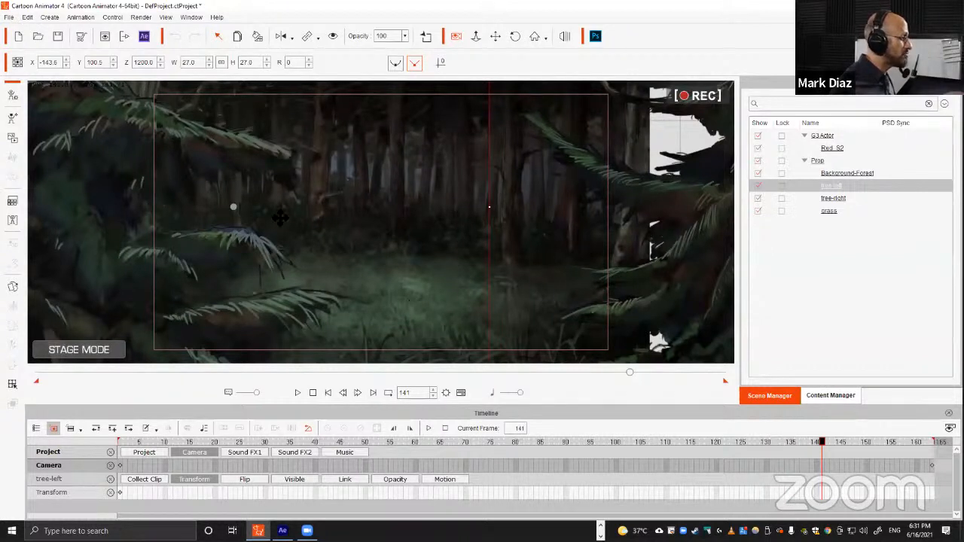
Open the Export to After Effects dialog and try Red_S2 as MOV Video before switching back to PNG Sequence.
click(143, 37)
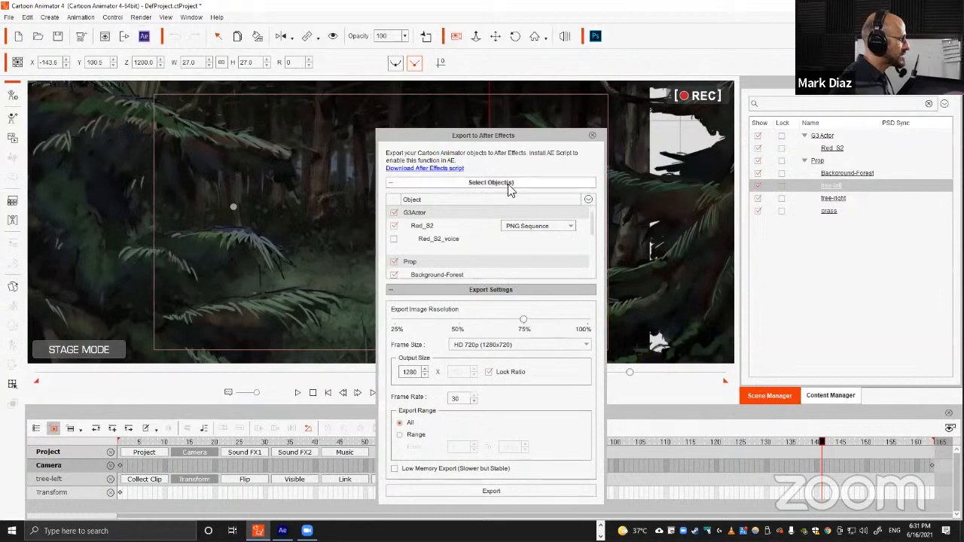
drag(495, 152, 454, 73)
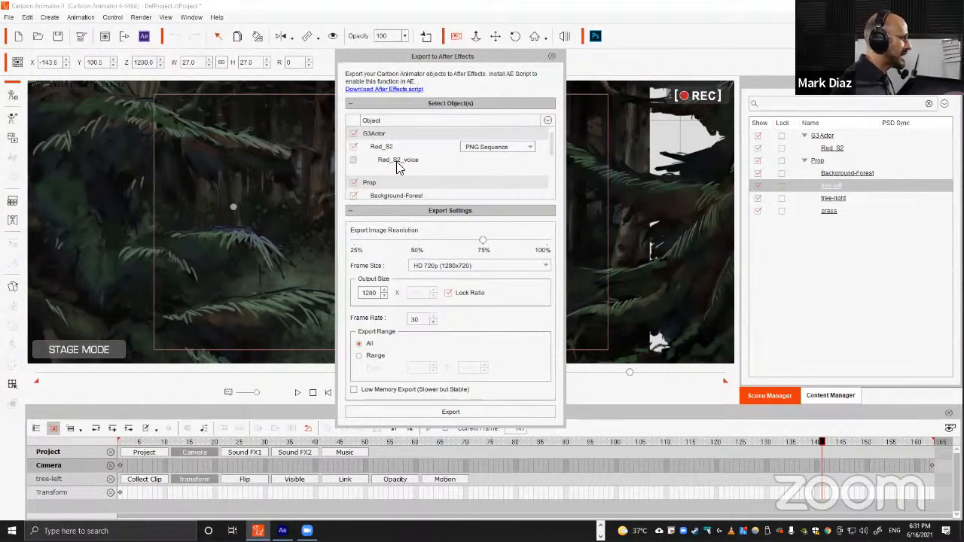
click(496, 150)
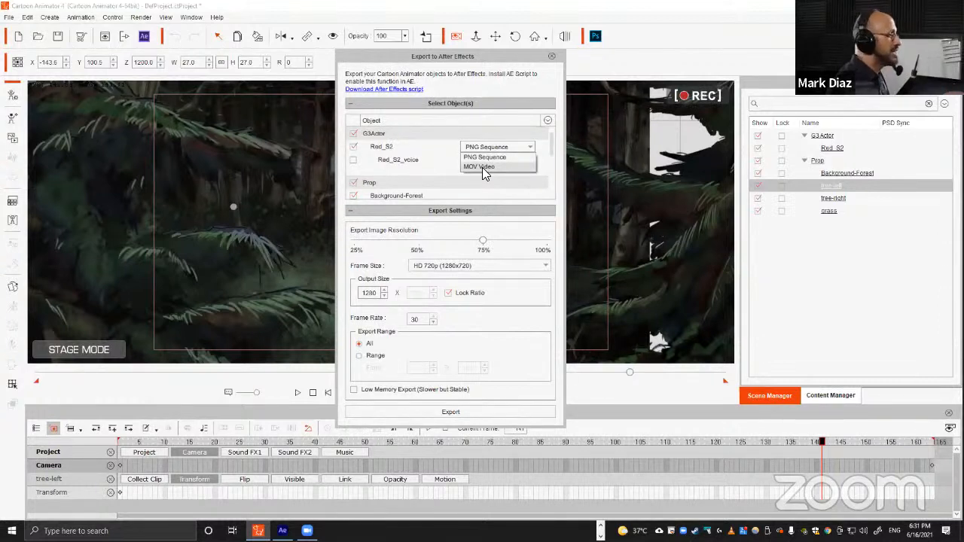
click(482, 167)
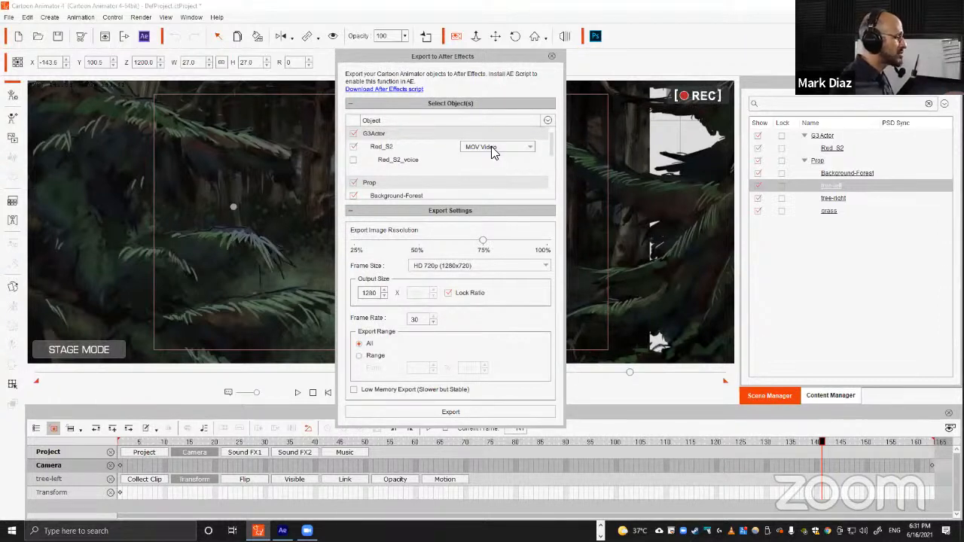
click(491, 147)
click(483, 159)
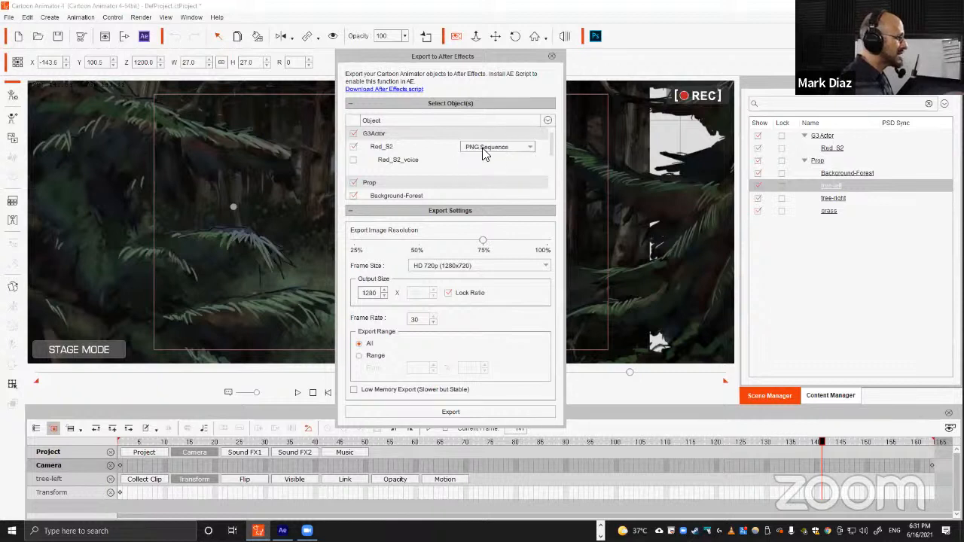
Set the After Effects export frame size to HD 1080p (1920x1080) and start the export.
click(486, 268)
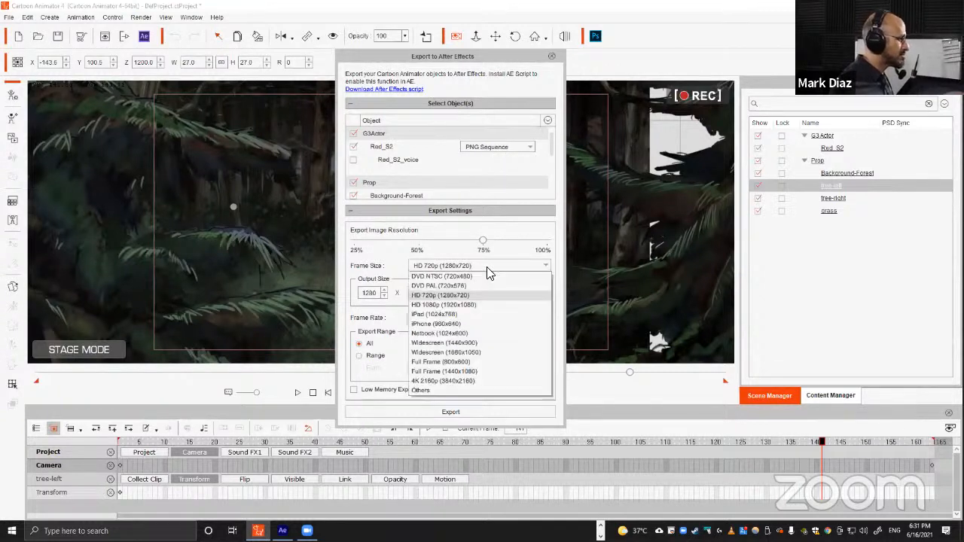
click(426, 305)
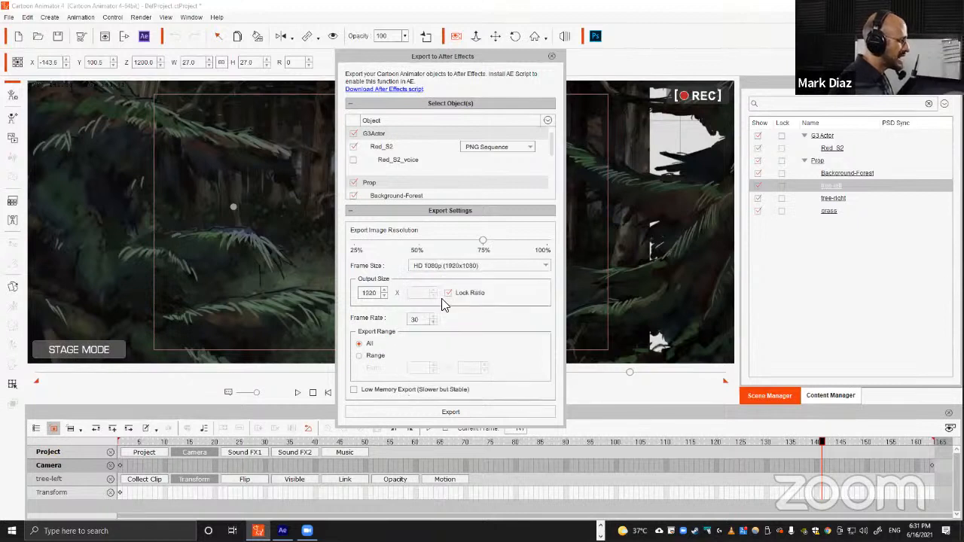
click(445, 417)
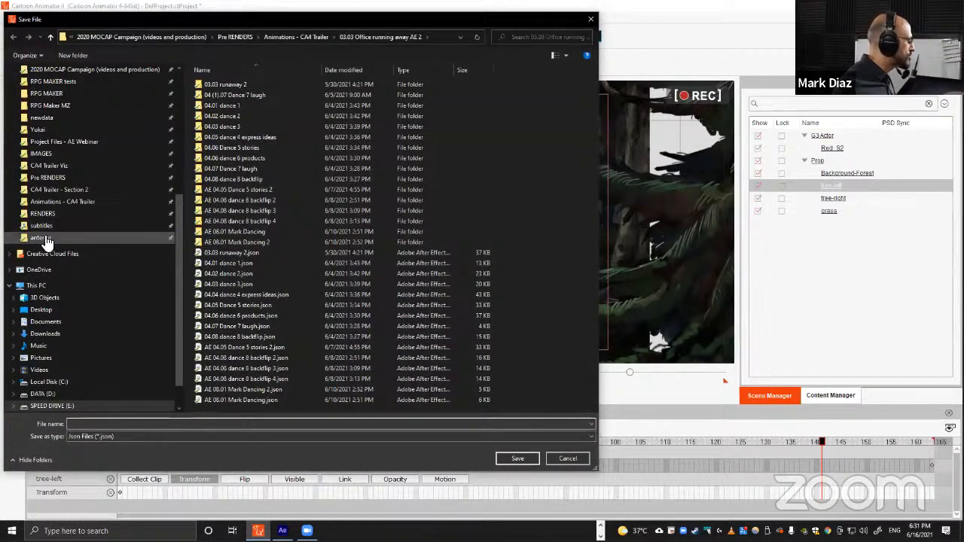
Create a new folder named Export 4 inside Project Files - AE Webinar and open it.
click(44, 238)
click(307, 37)
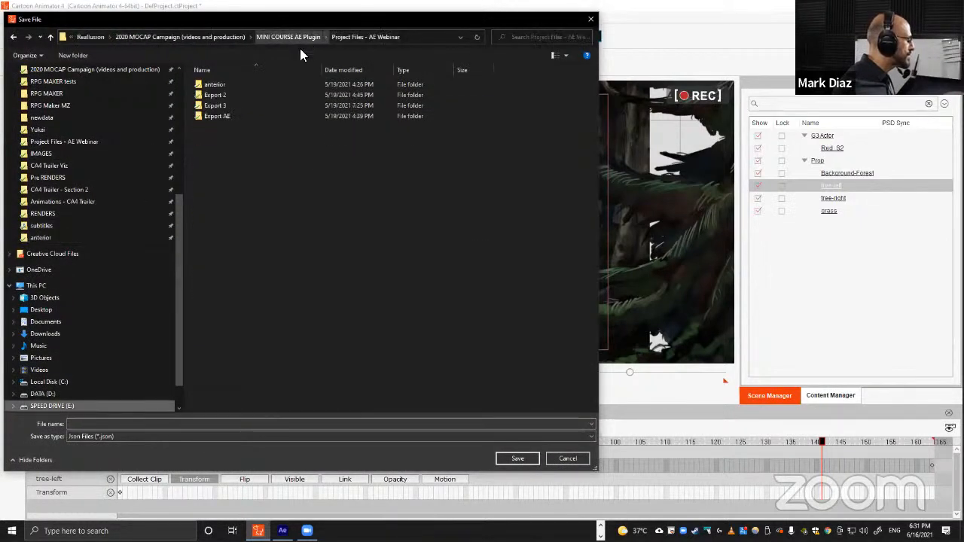
click(73, 55)
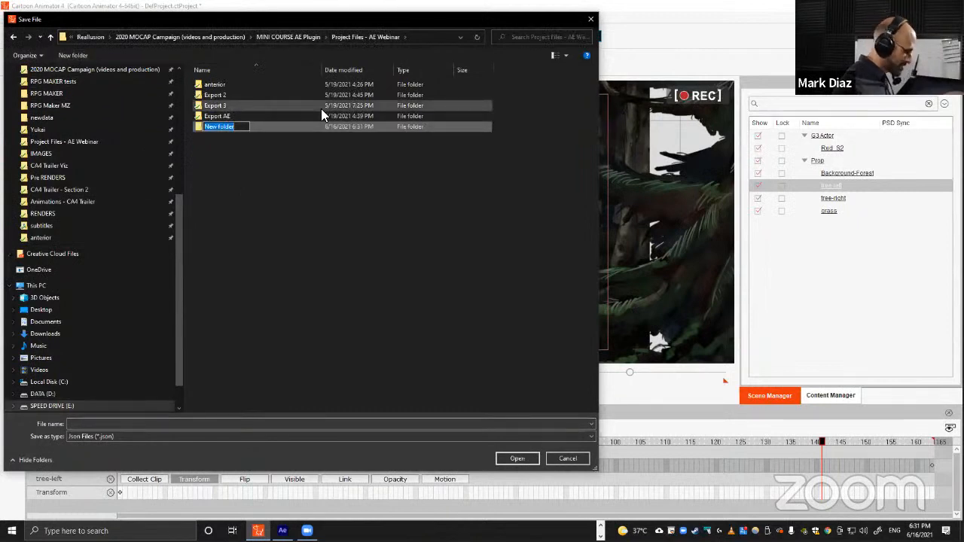
text(Export)
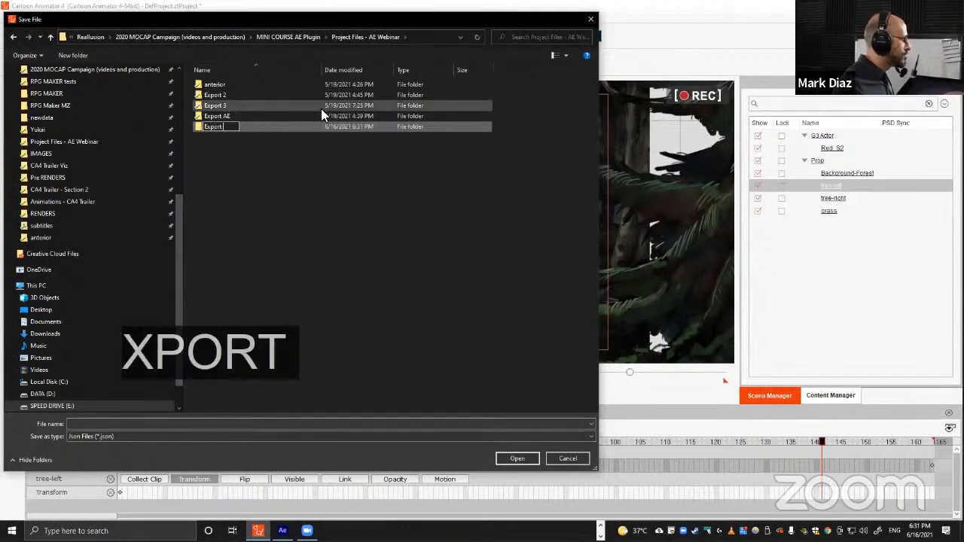
text( 4)
key(Return)
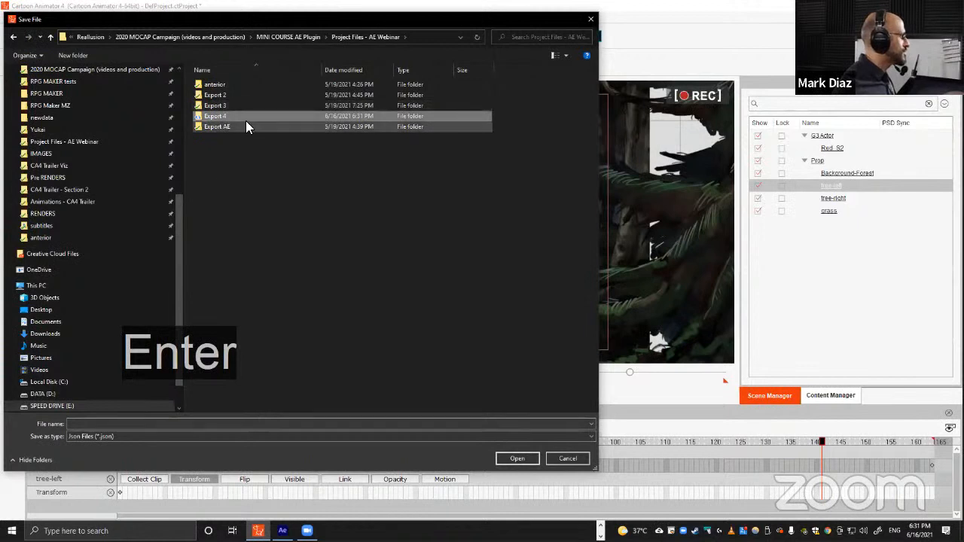
key(Return)
Save the After Effects export as Ninja Run Forest in the Export 4 folder.
click(252, 423)
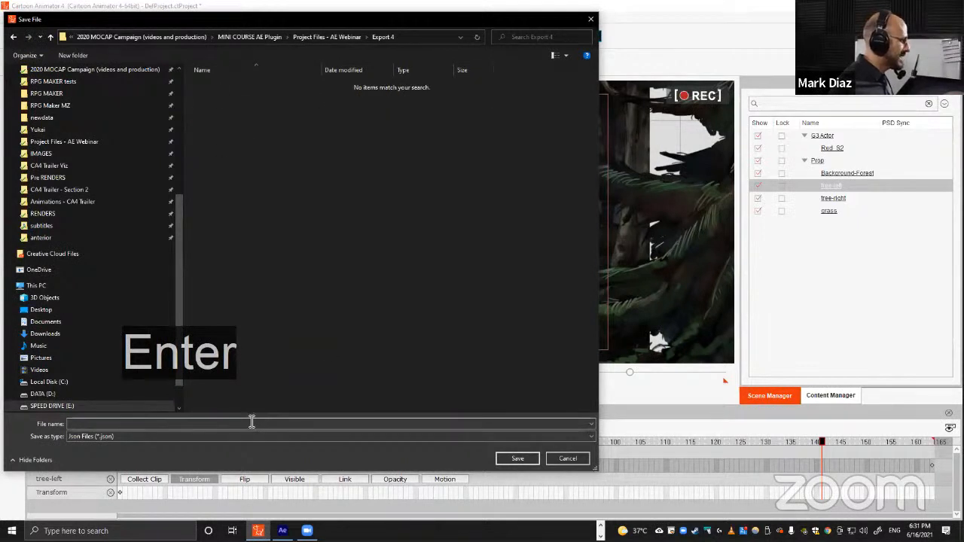
text(N)
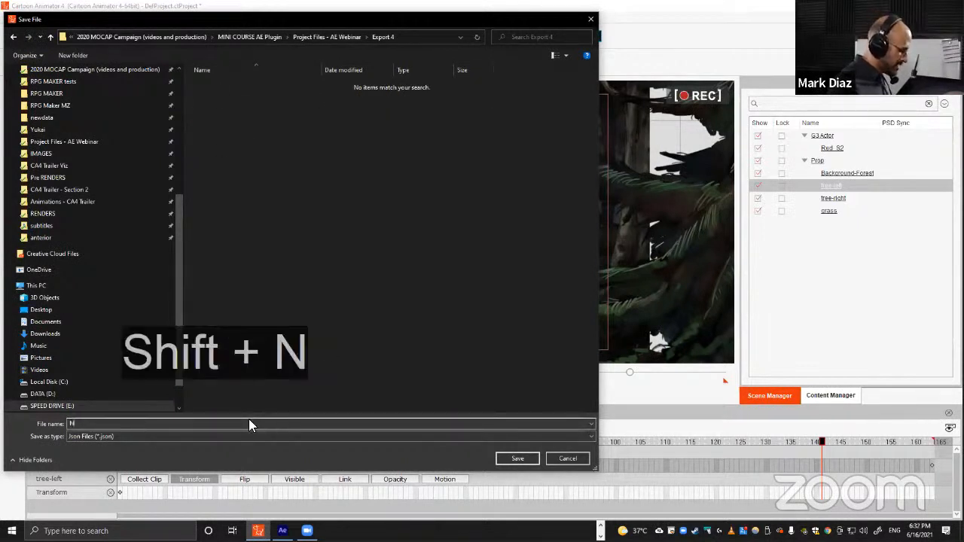
text(inja Run Forest)
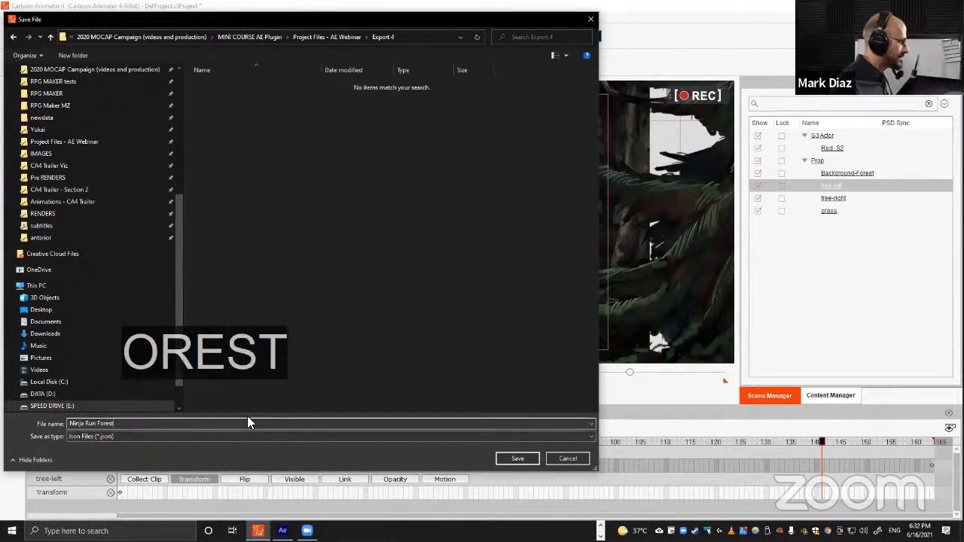
key(Return)
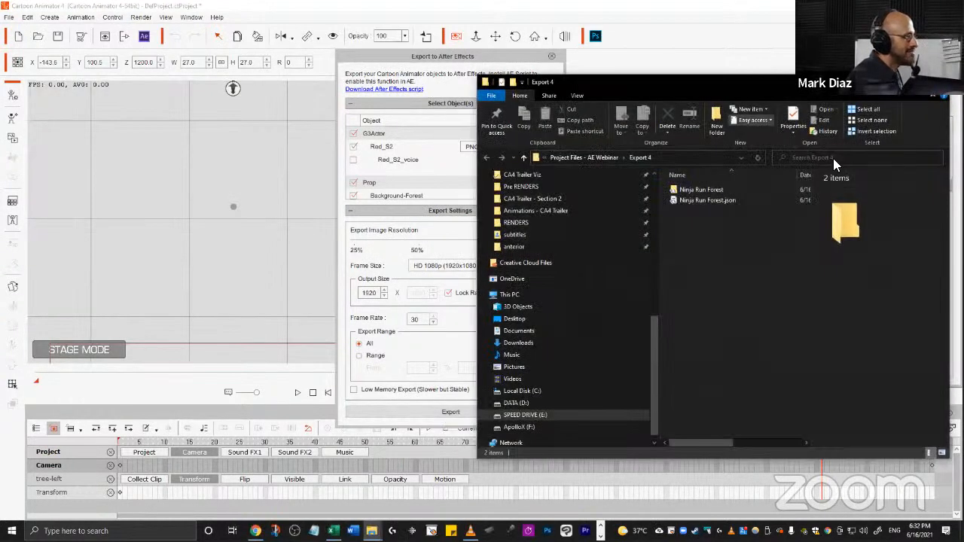
Review the exported files in the Export 4 folder and close the Export to After Effects dialog.
drag(724, 75, 459, 56)
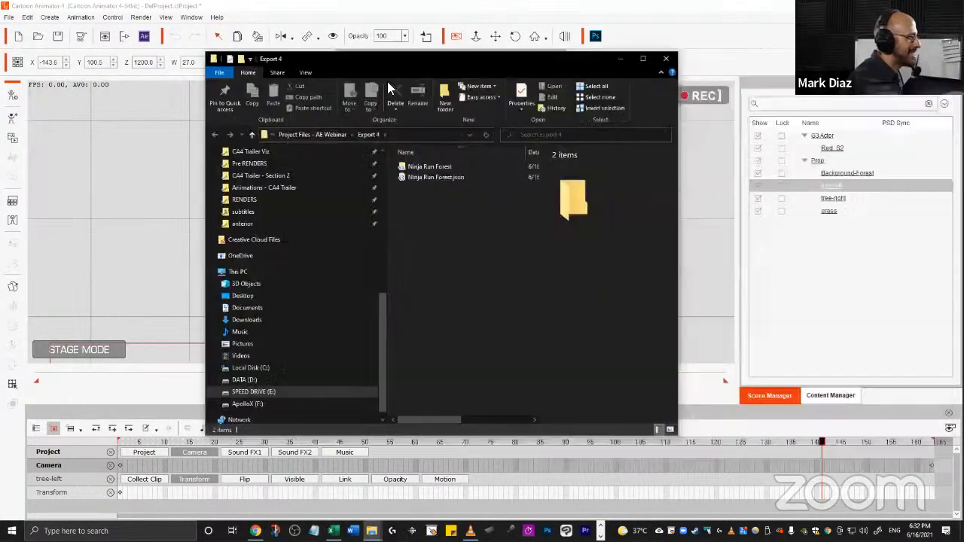
click(439, 177)
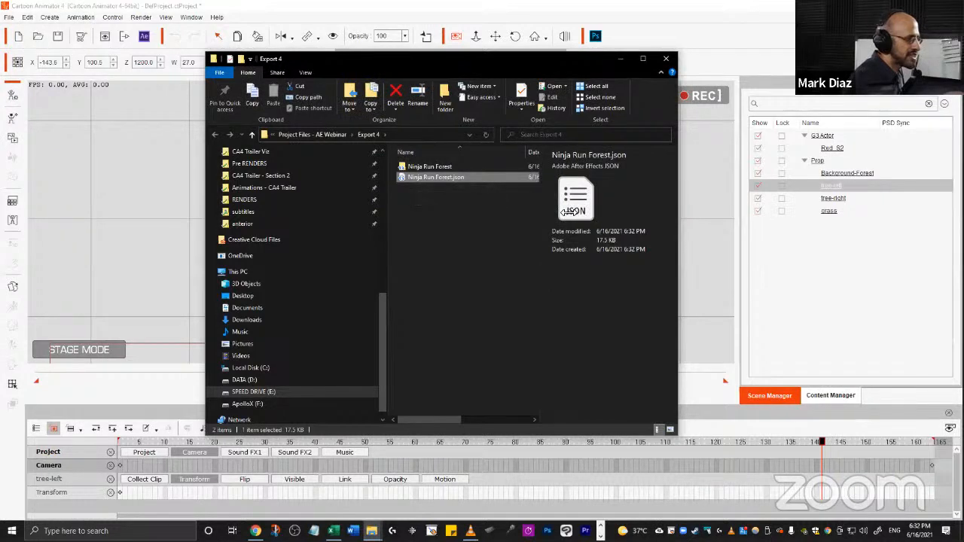
key(alt+Tab)
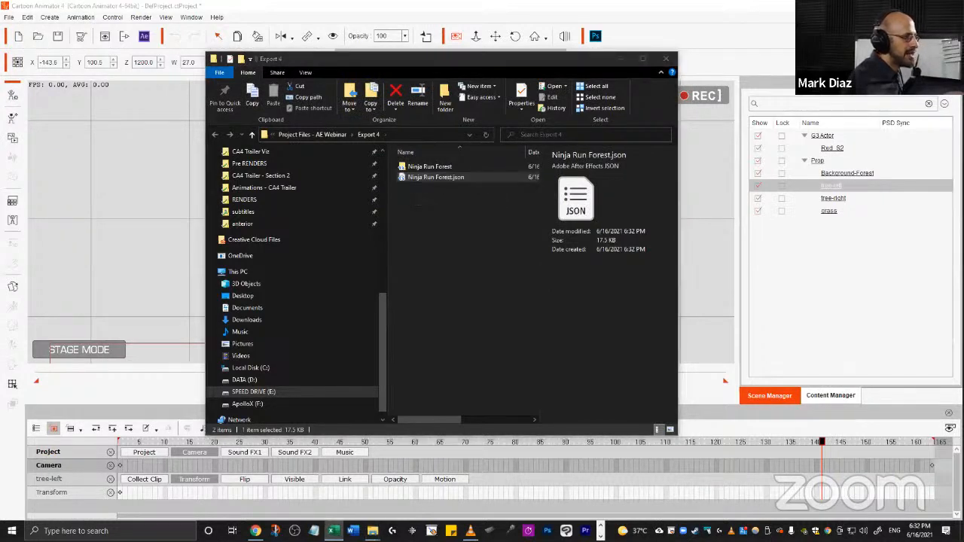
click(473, 230)
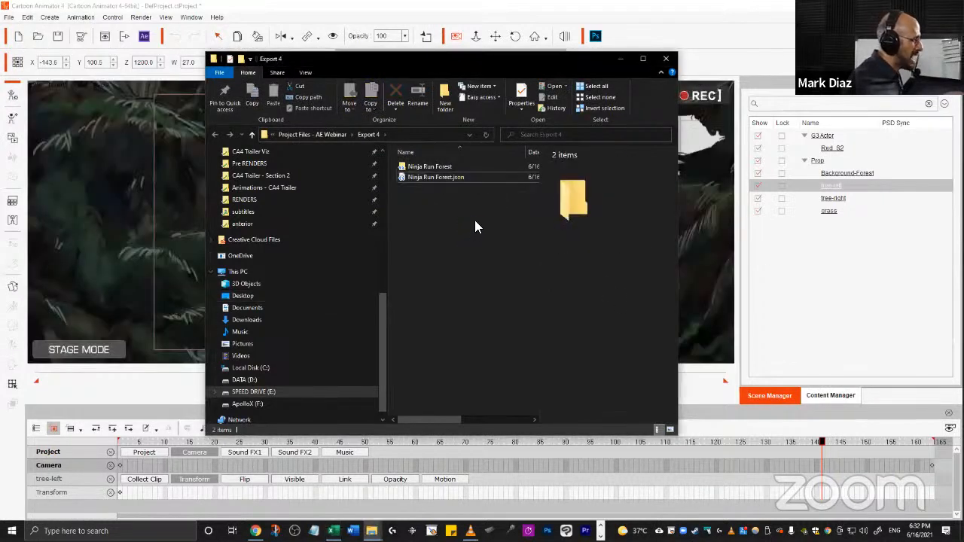
click(309, 9)
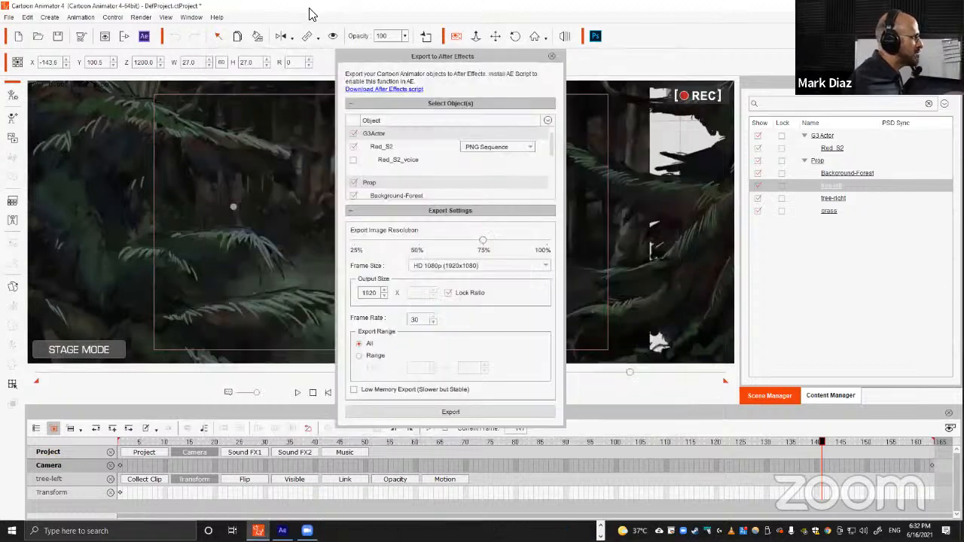
click(551, 57)
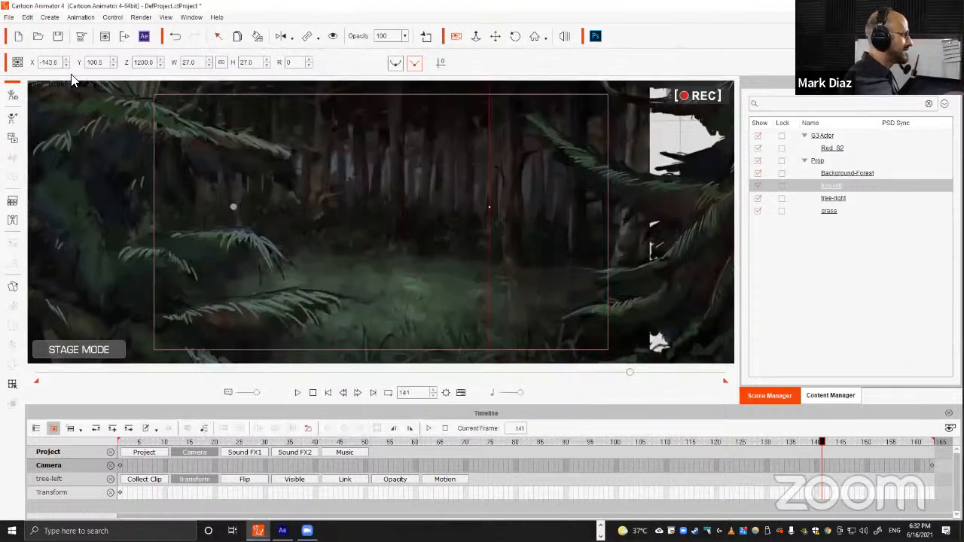
Save the Cartoon Animator project as Ninja Run Forest WEBINAR in the anterior folder.
click(58, 37)
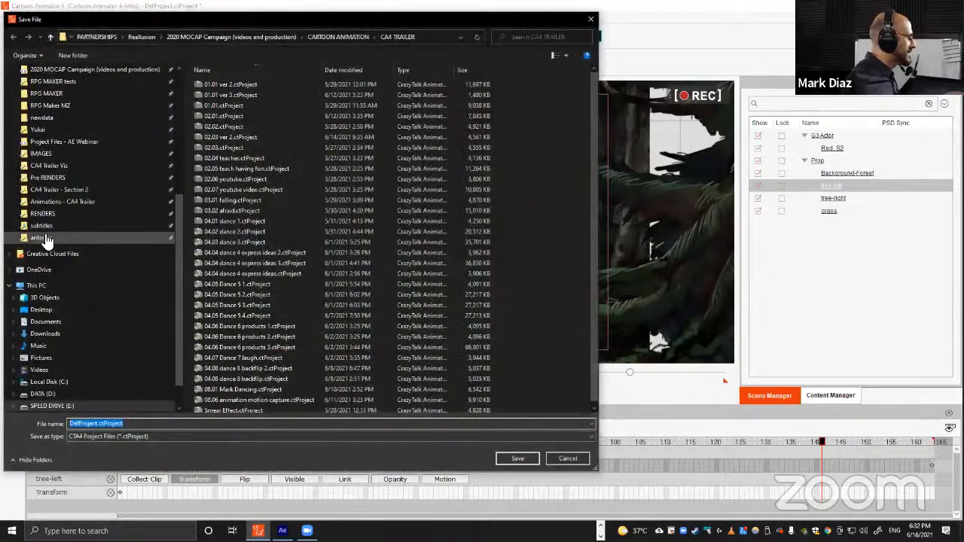
click(41, 237)
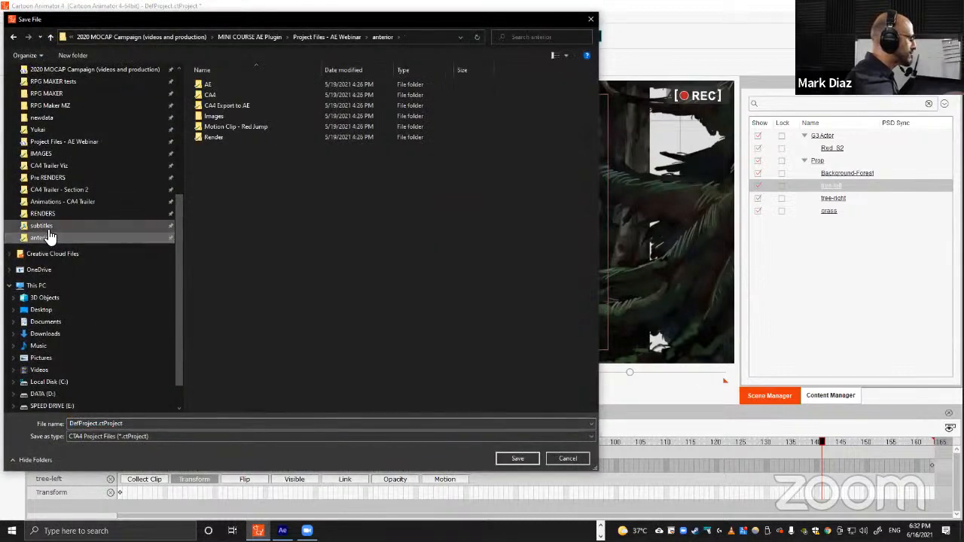
click(201, 424)
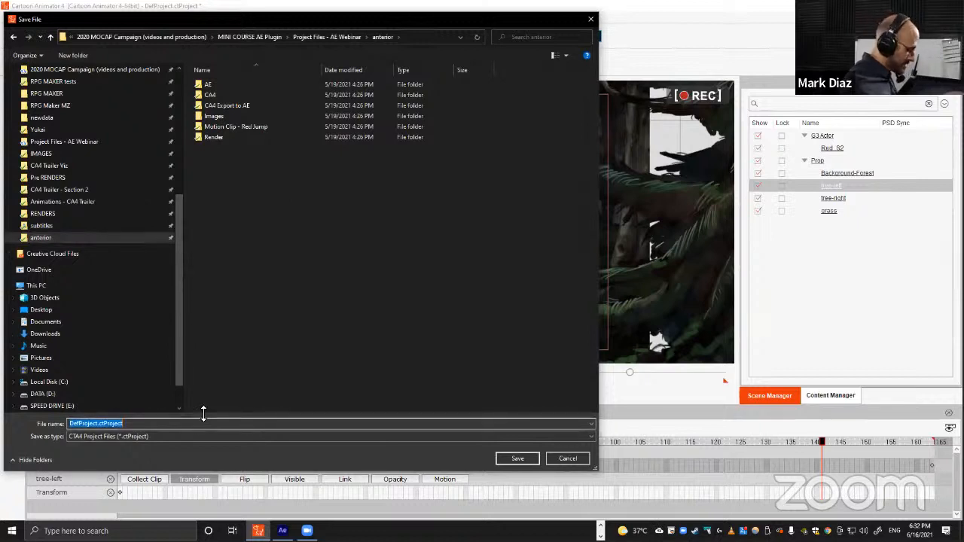
key(shift)
text(Nin)
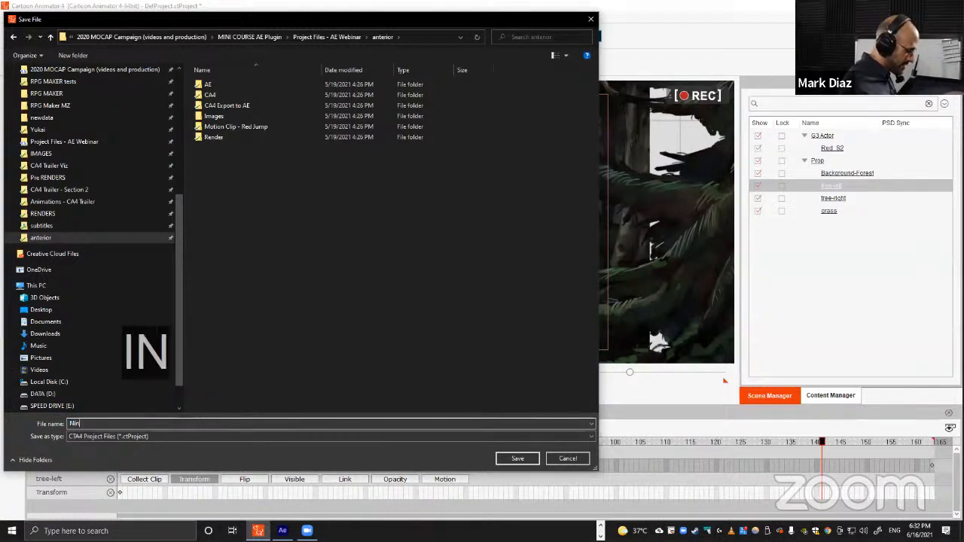
text(ja Run Forest WEBINAR)
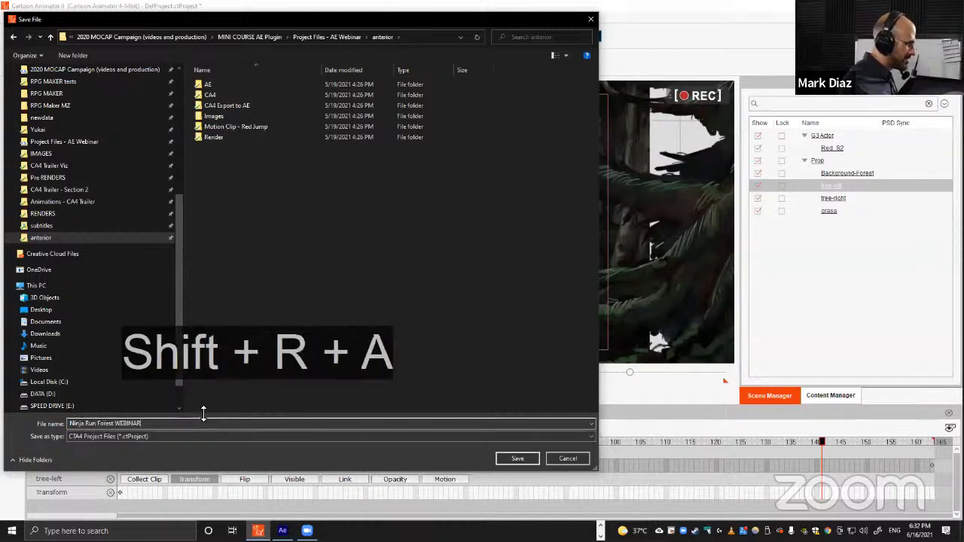
key(Return)
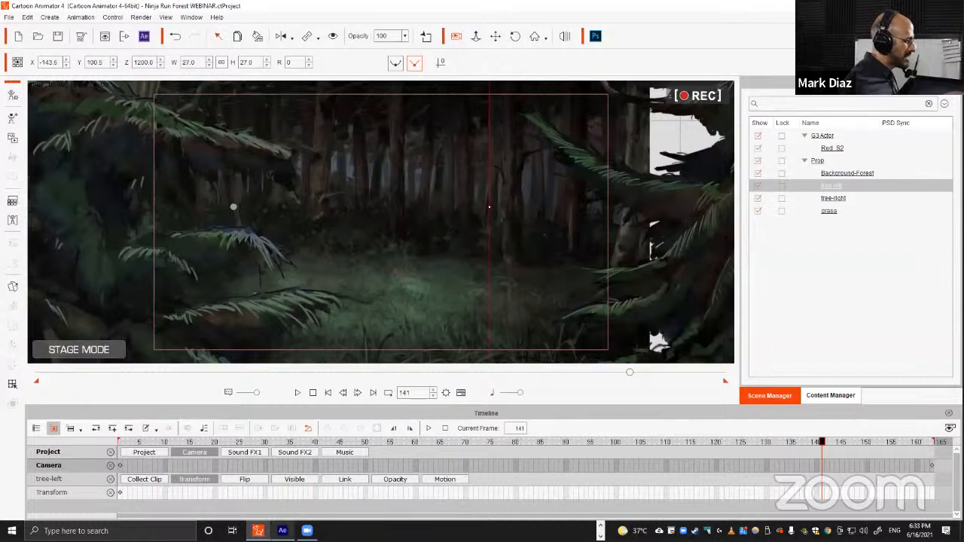
Switch to After Effects and open the Cartoon Animator - AE Script panel.
click(283, 531)
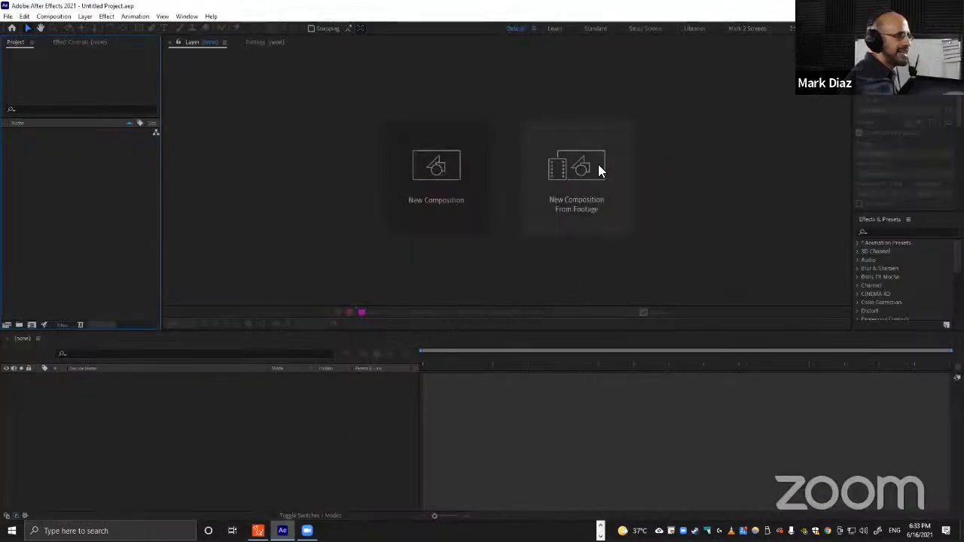
drag(963, 128, 472, 108)
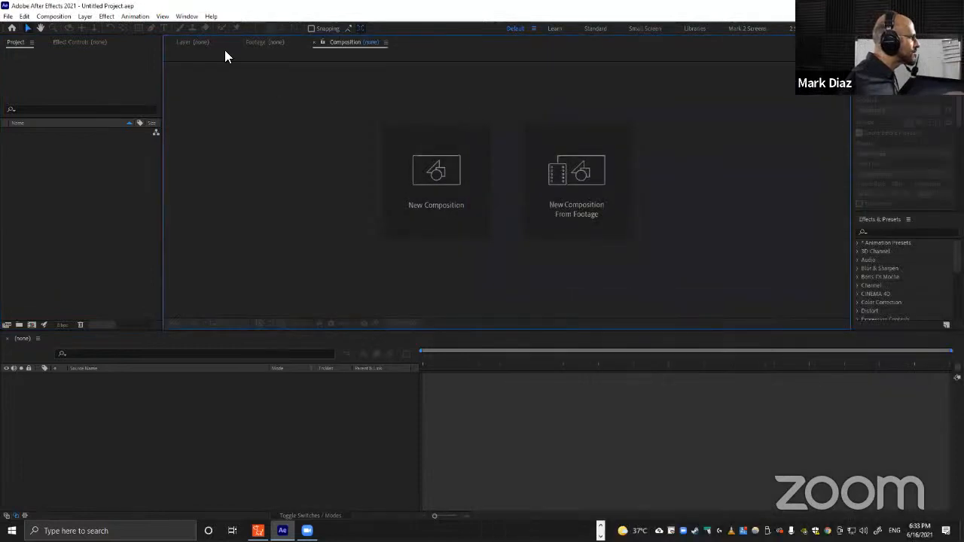
click(212, 392)
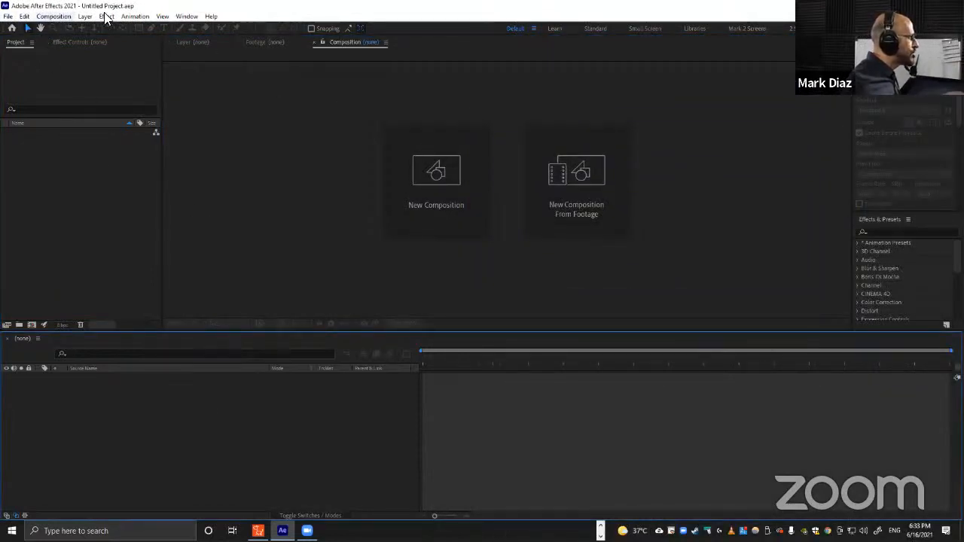
click(186, 15)
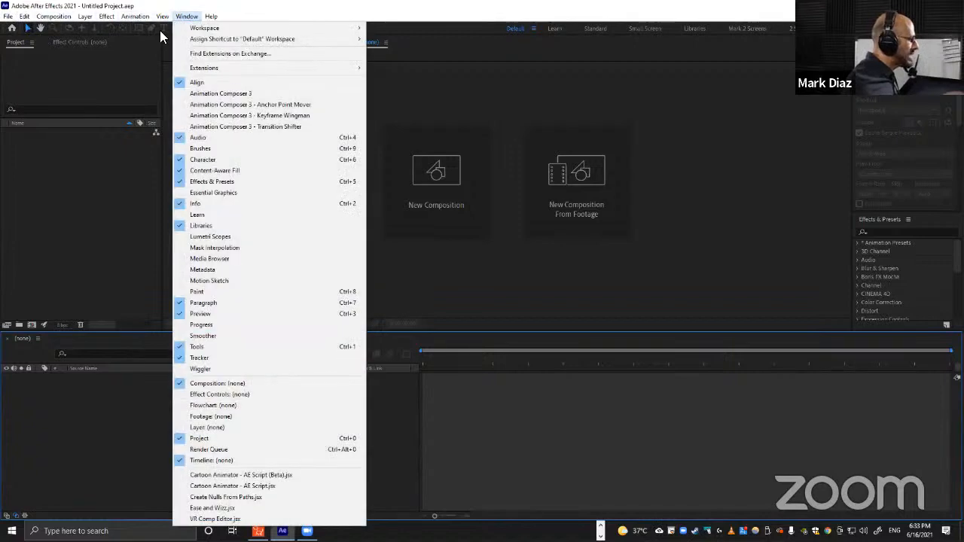
click(263, 486)
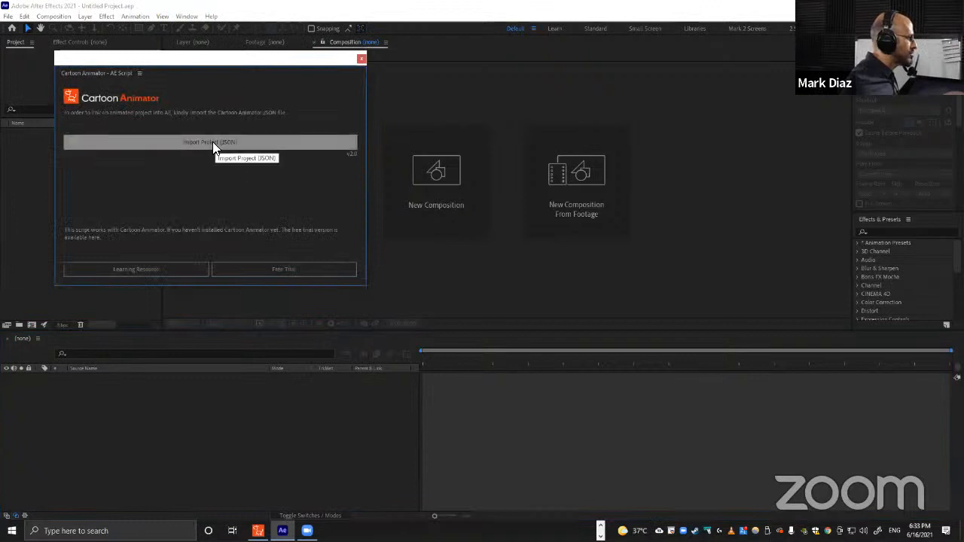
Import Ninja Run Forest.json from the Export 4 folder through the script's JSON import, then close the script panel.
click(193, 143)
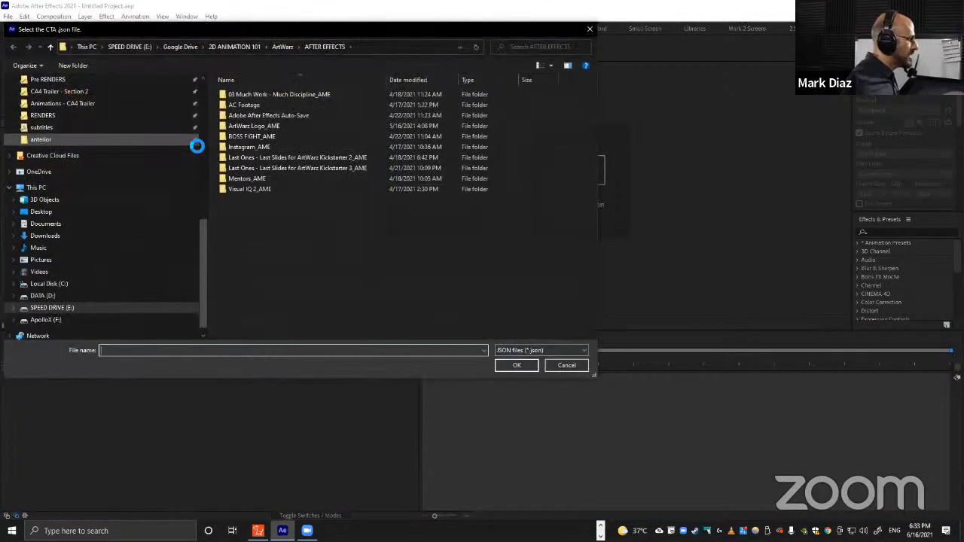
click(64, 142)
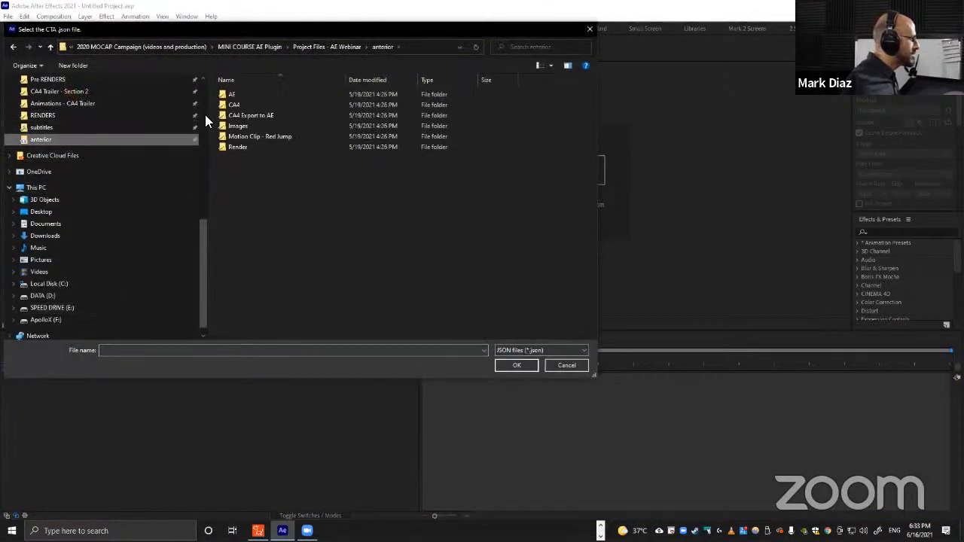
click(336, 47)
double_click(247, 126)
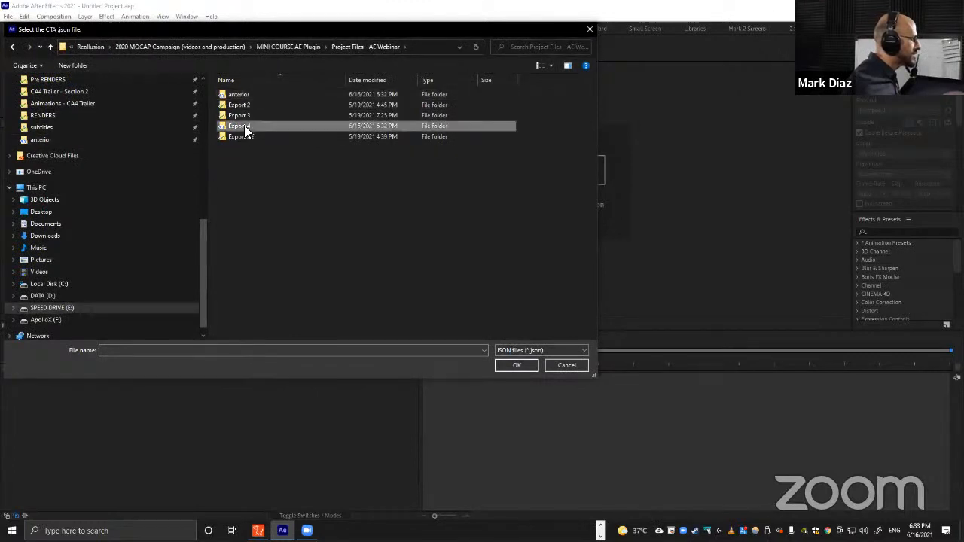
click(259, 104)
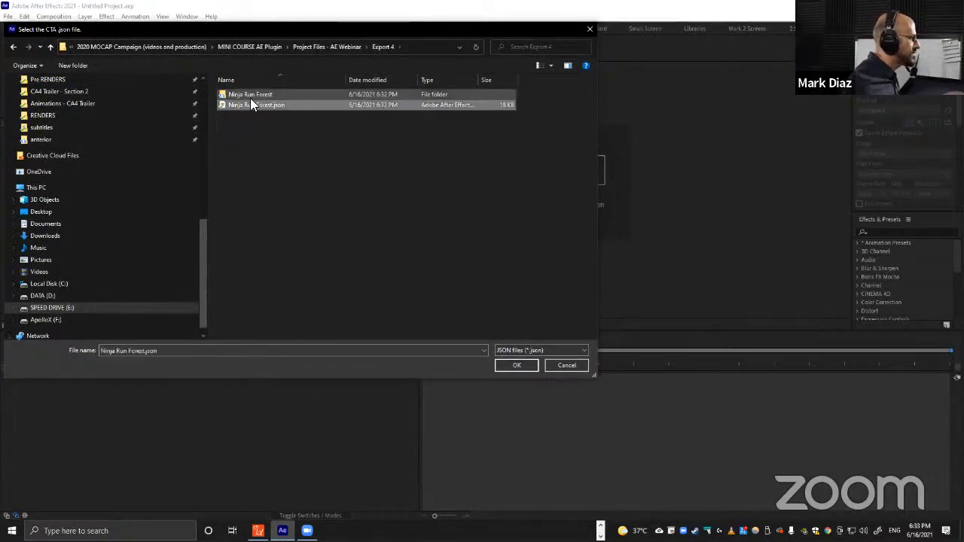
click(517, 365)
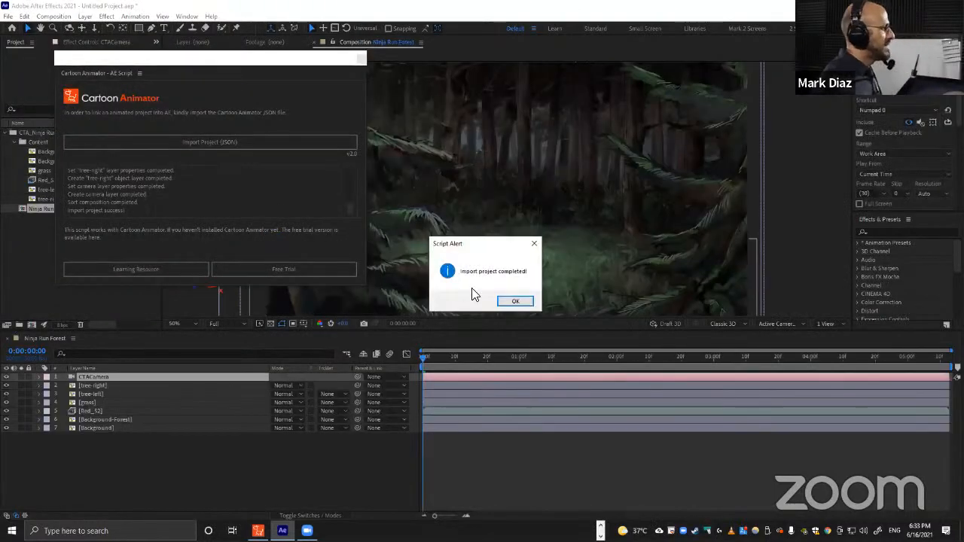
click(515, 302)
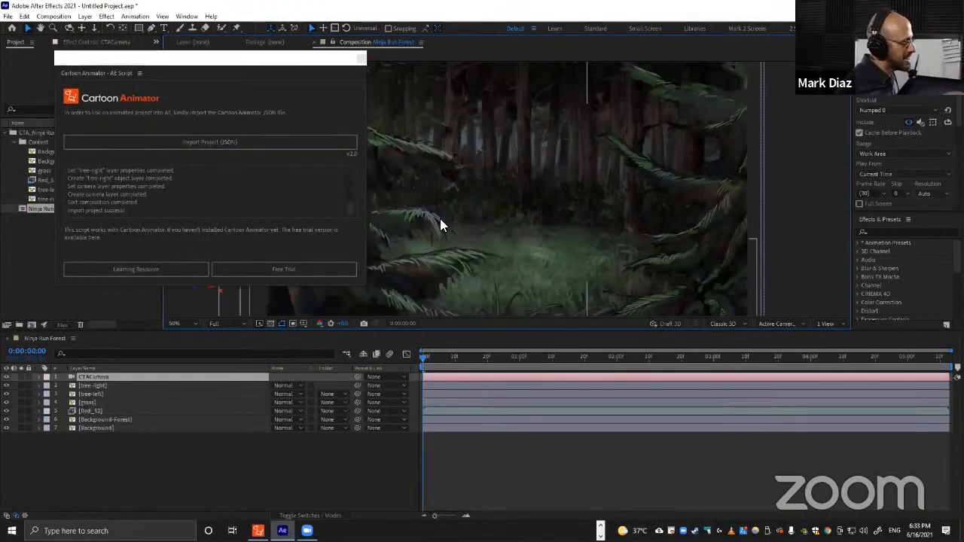
click(362, 58)
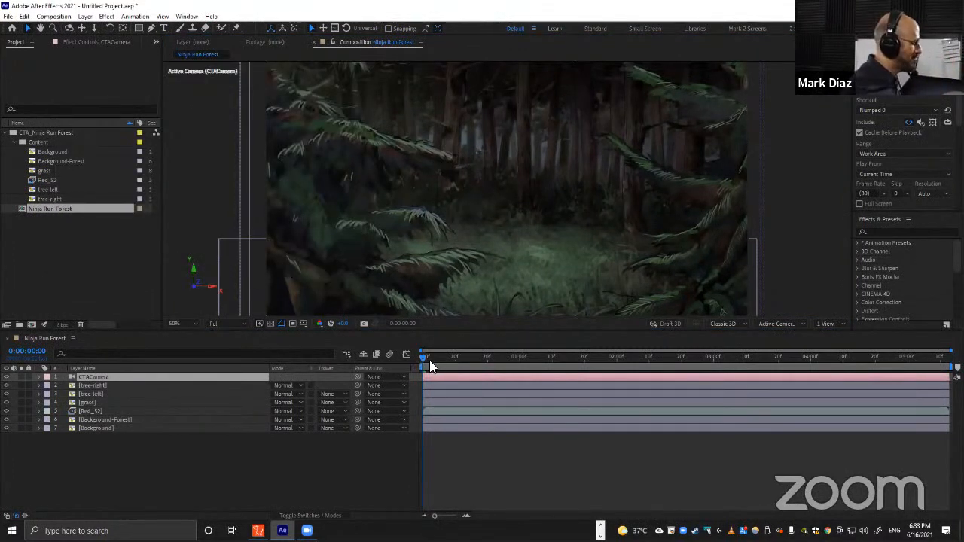
Scrub through the imported Ninja Run Forest composition to preview the animation.
drag(429, 360, 798, 358)
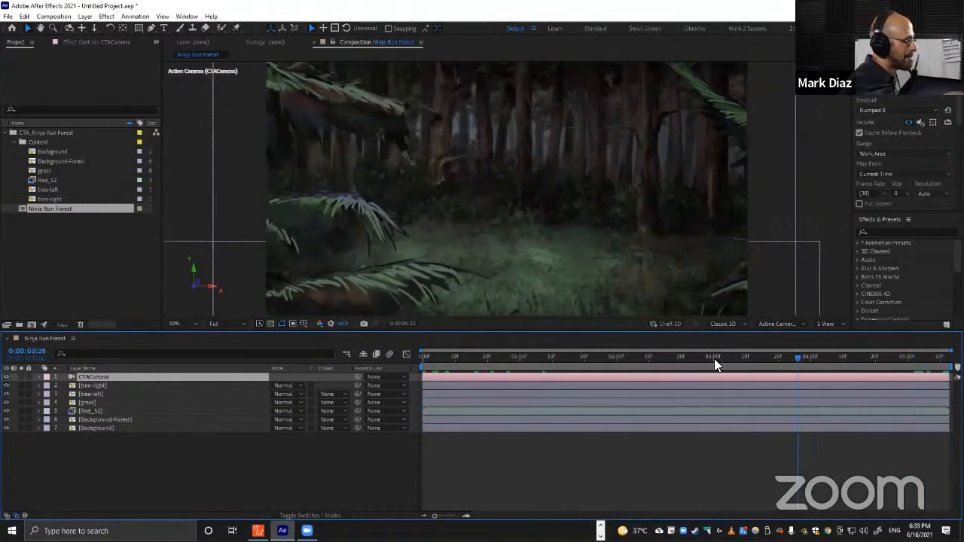
drag(714, 359, 642, 365)
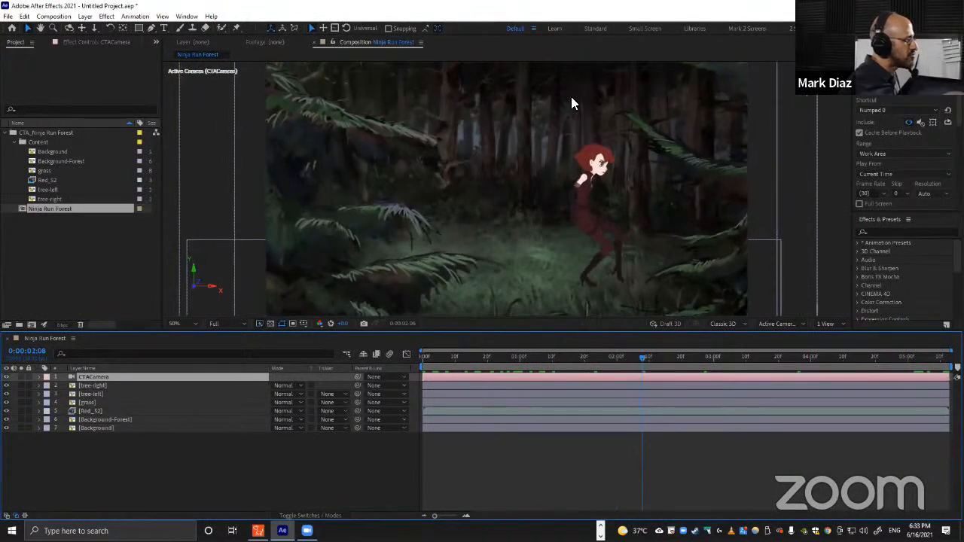
click(600, 165)
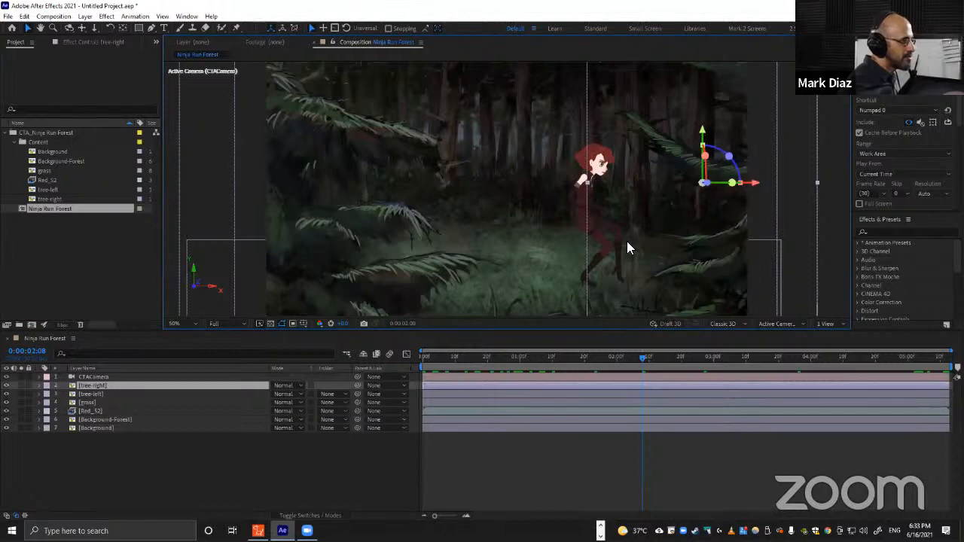
Try moving the Red_S2 character layer upward in the viewer, then undo the move.
click(104, 410)
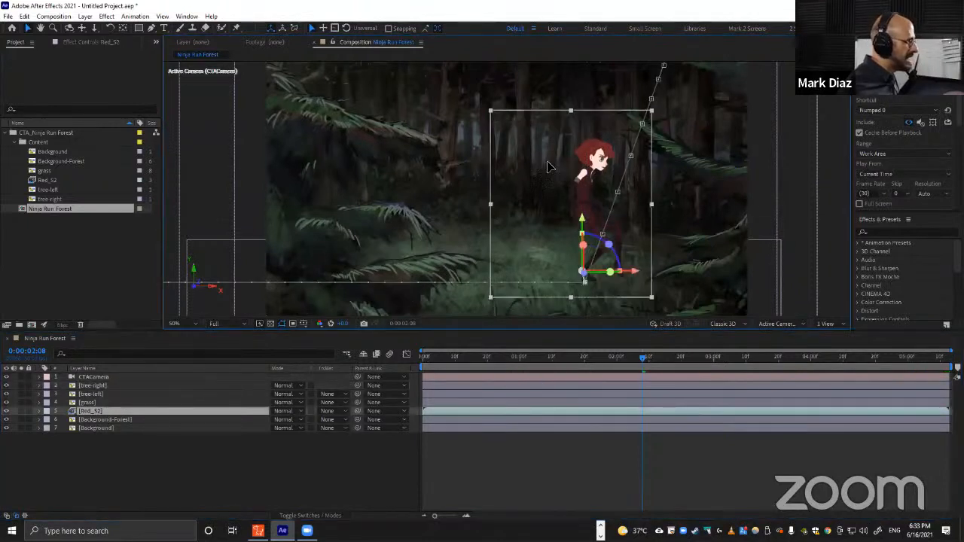
drag(534, 216, 553, 156)
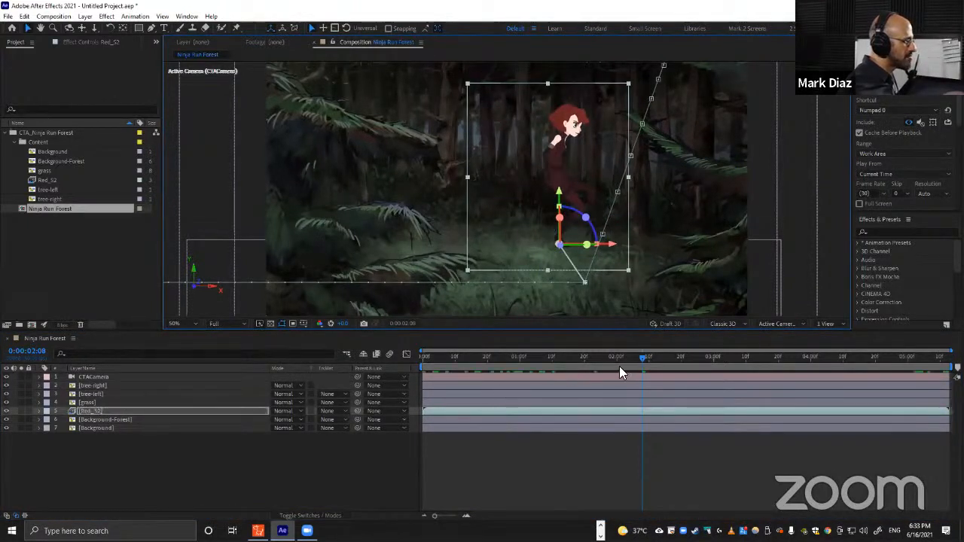
mouse_move(636, 360)
mouse_down()
mouse_move(573, 361)
mouse_move(633, 350)
mouse_up()
key(ctrl+z)
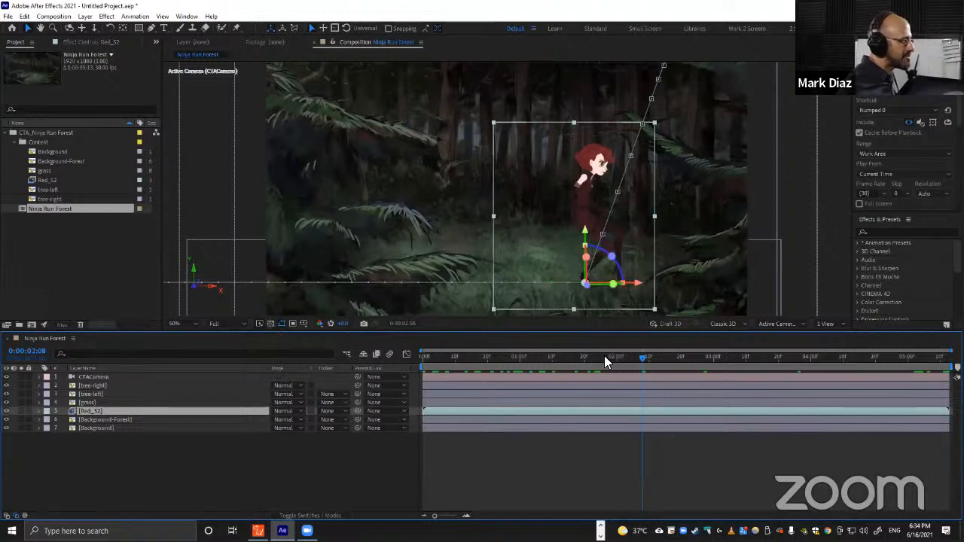
Try orbiting the scene with the camera tool, undo it, and return to the selection tool.
drag(604, 356, 652, 354)
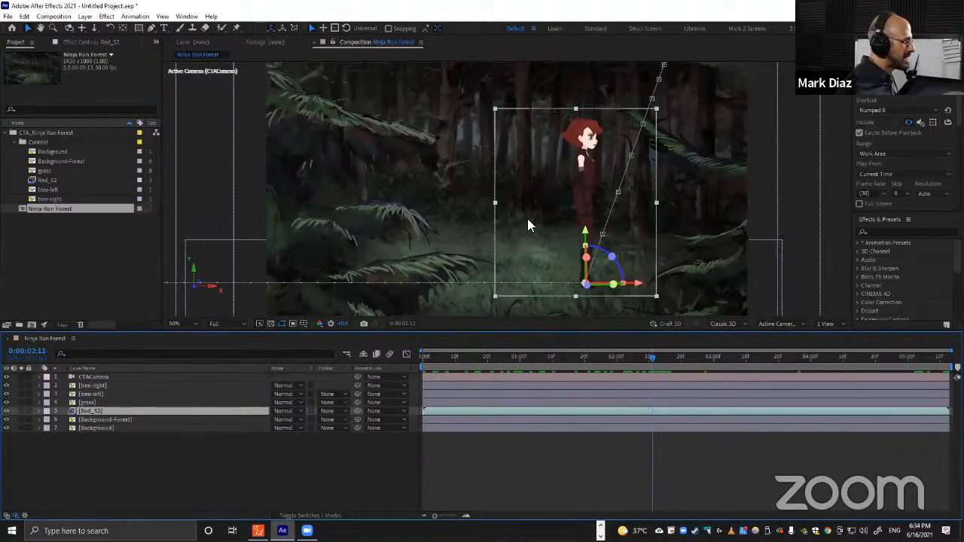
key(c)
mouse_move(462, 200)
mouse_down()
mouse_move(469, 208)
mouse_move(447, 208)
mouse_move(471, 221)
mouse_move(456, 211)
mouse_move(475, 211)
mouse_up()
key(ctrl+z)
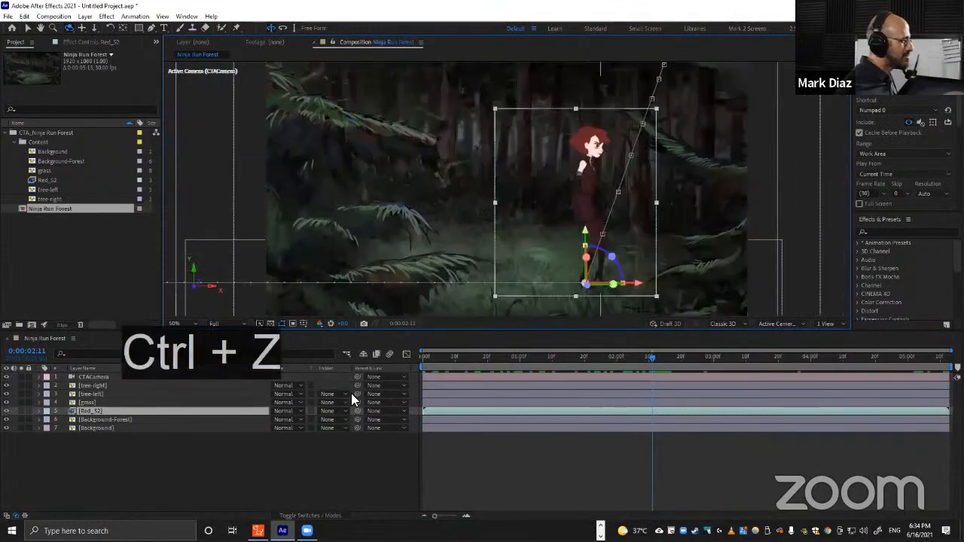
click(272, 461)
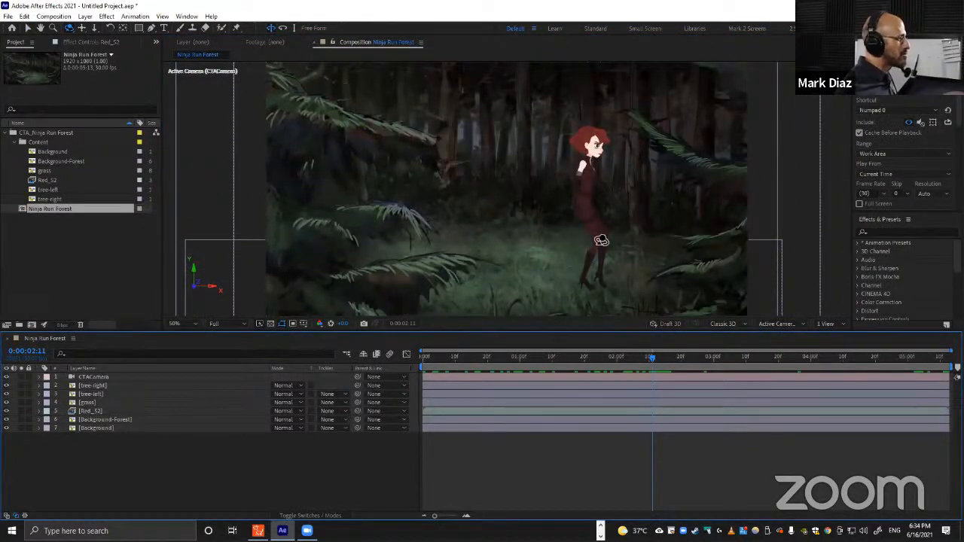
key(v)
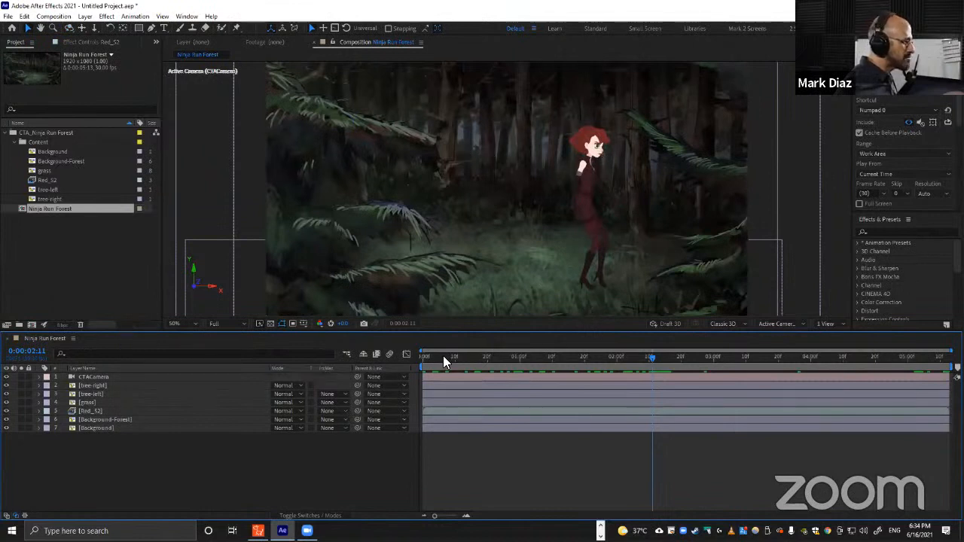
Scrub the composition back to the start and inspect the tree-right and tree-left layers in the viewer.
drag(442, 360, 678, 357)
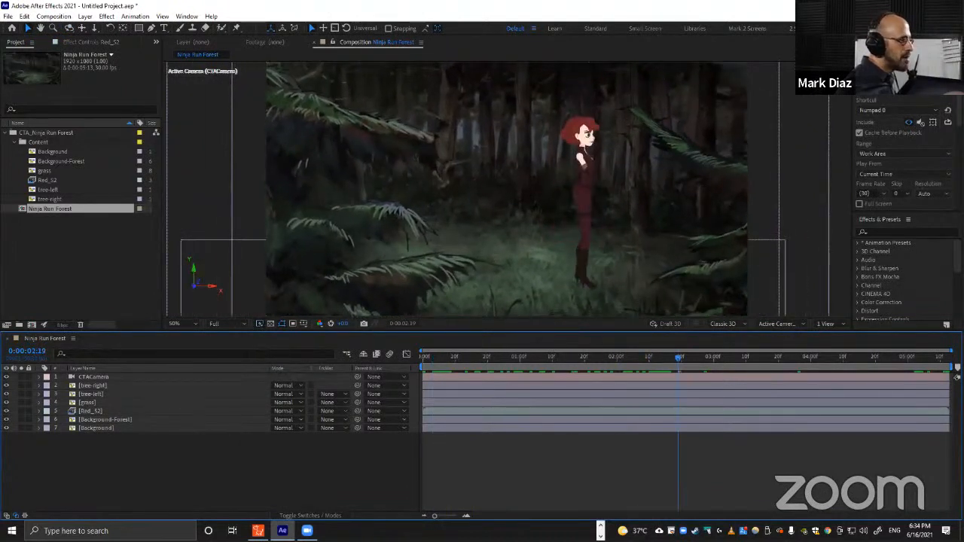
key(alt+Tab)
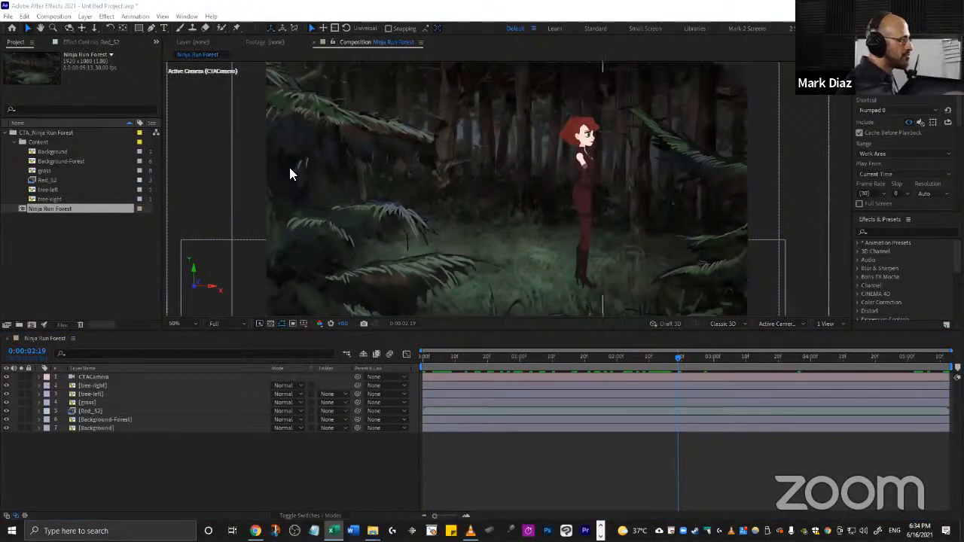
click(428, 354)
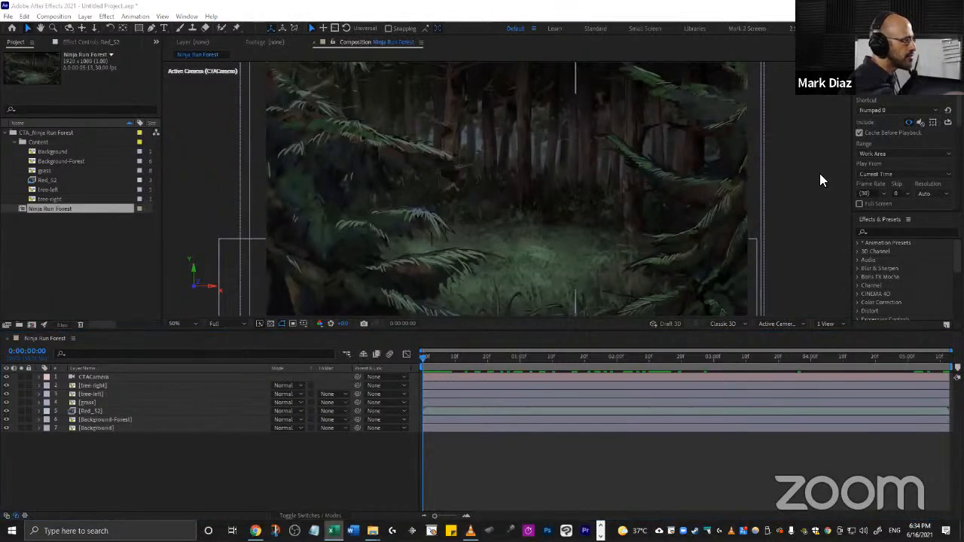
click(297, 123)
click(719, 194)
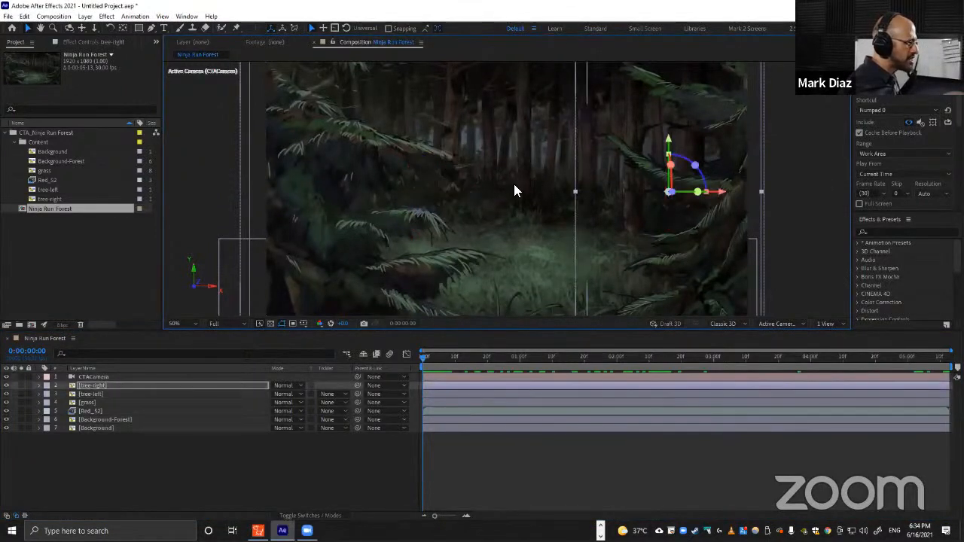
click(329, 147)
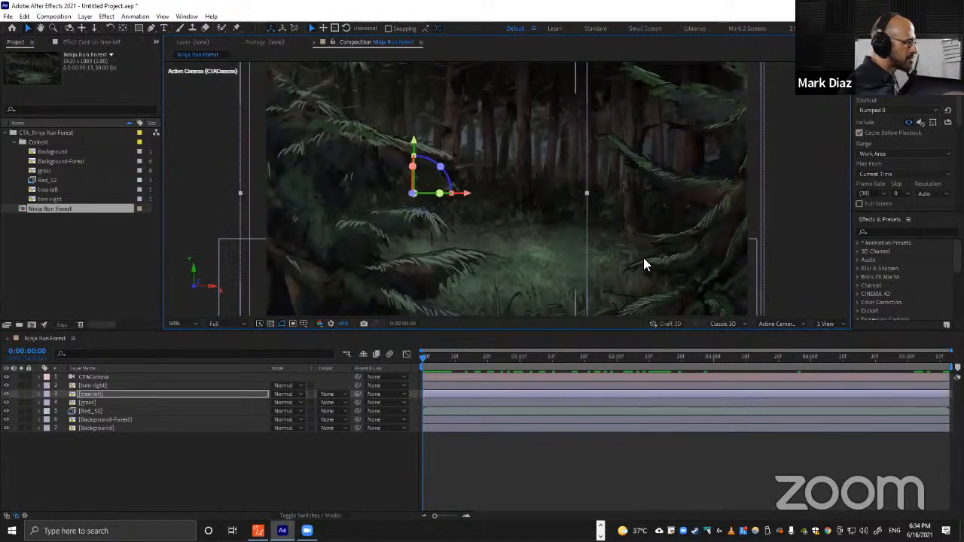
Switch to the media player and play the rendered Ninja Run AE.mp4 video for comparison.
key(alt+Tab)
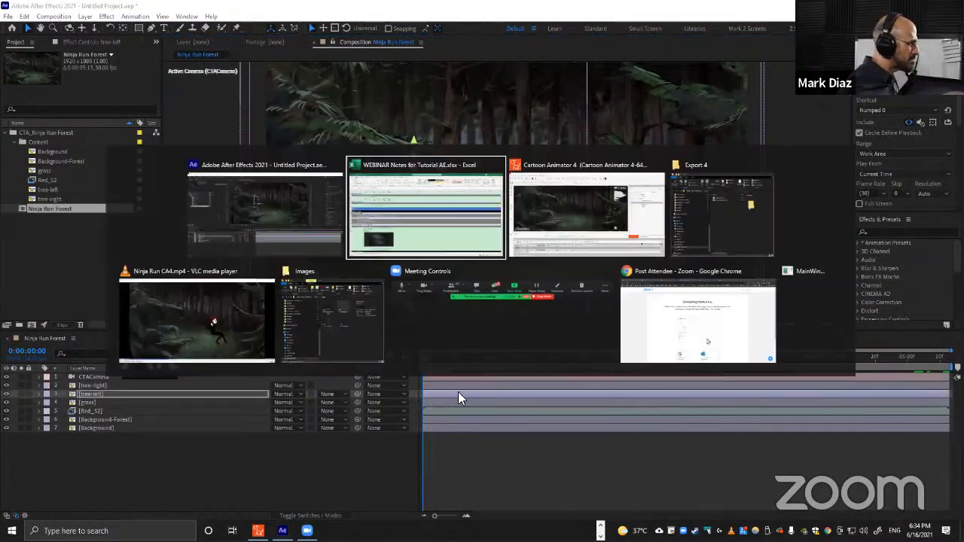
click(216, 327)
right_click(469, 531)
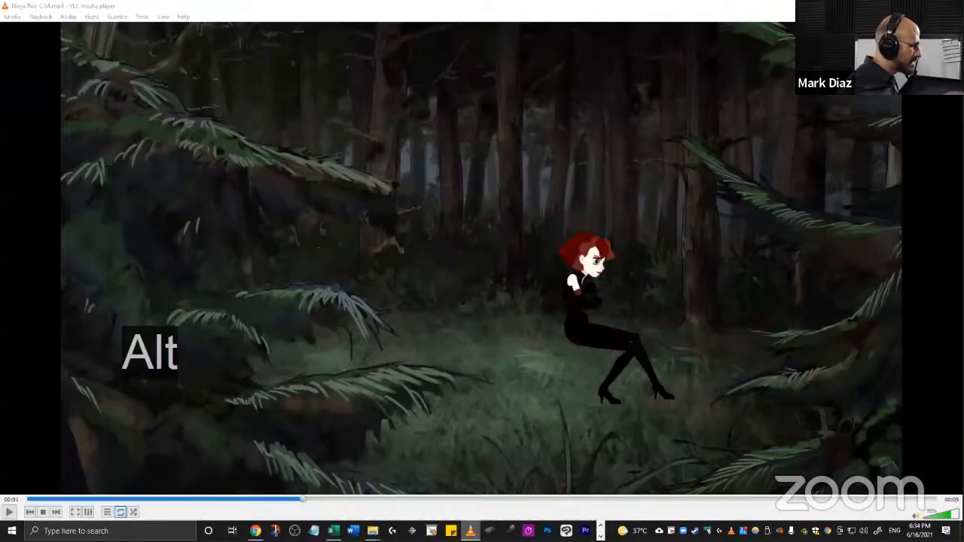
click(454, 331)
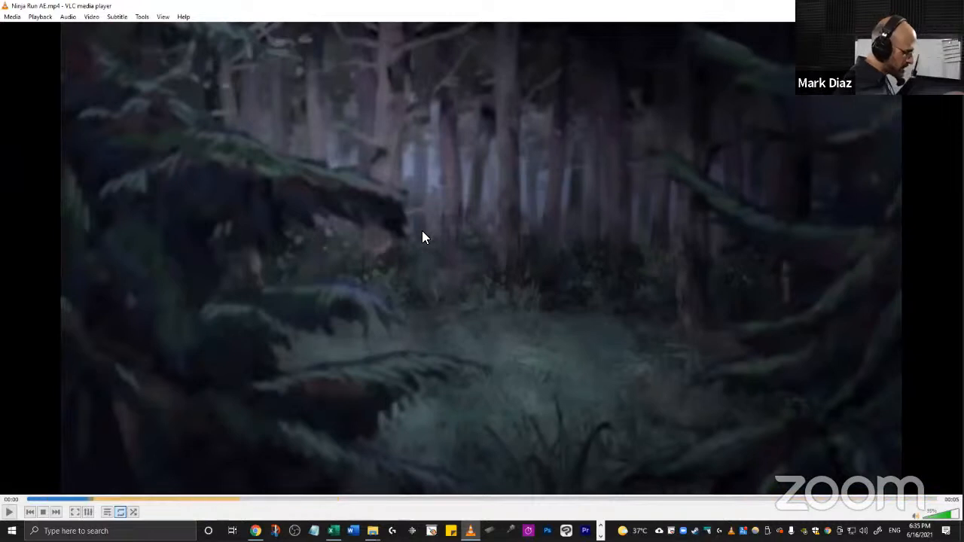
Return to After Effects, apply Gaussian Blur to the tree-left layer and set its Blurriness to 20.
key(alt+Tab)
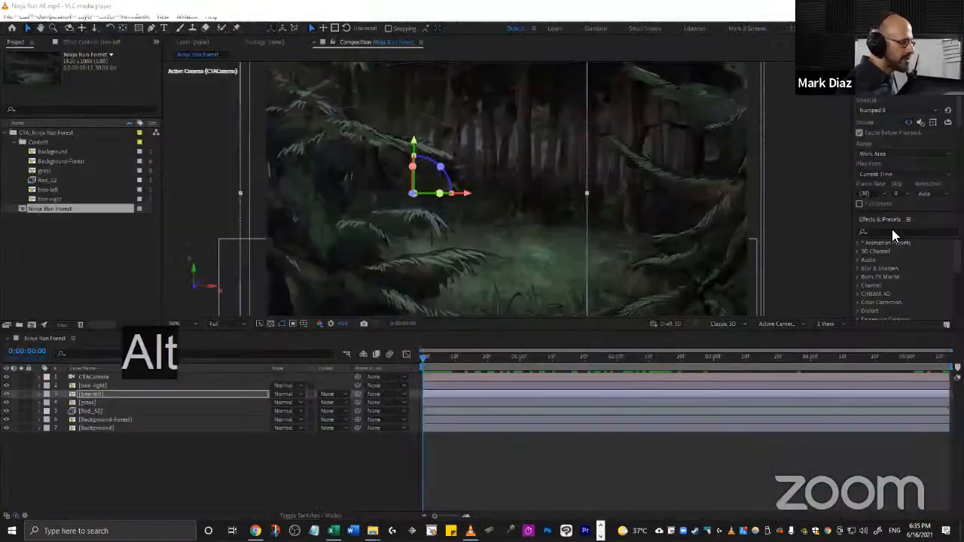
key(ctrl+5)
text(gaus)
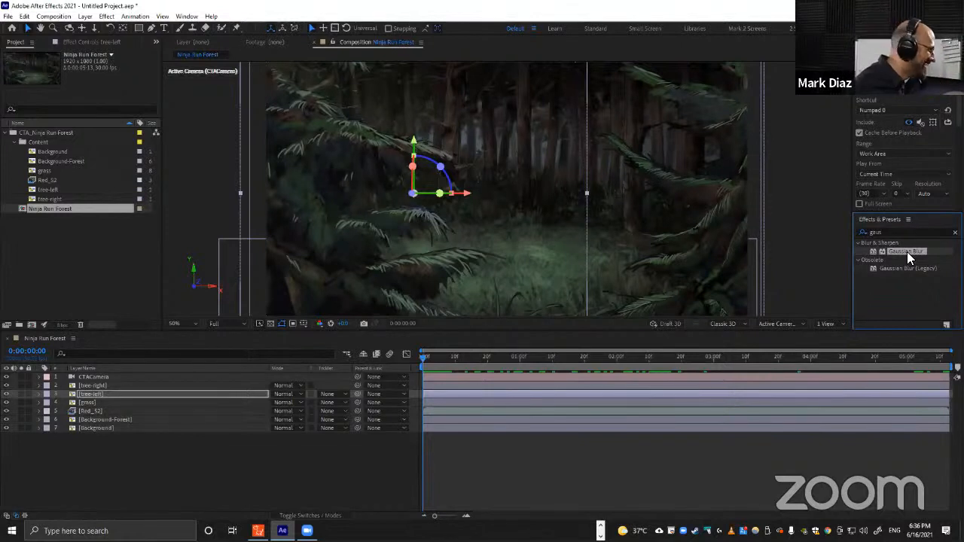
drag(907, 252, 478, 392)
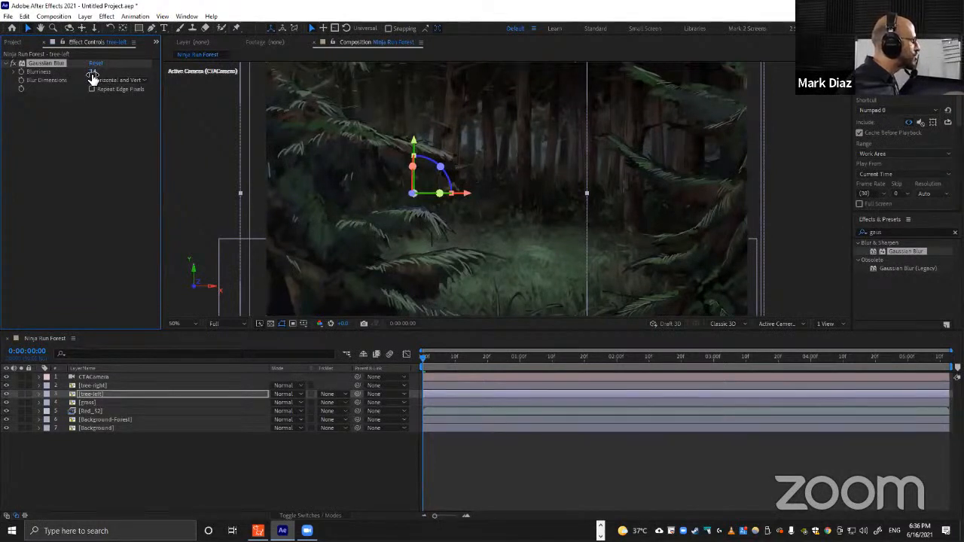
drag(92, 71, 123, 73)
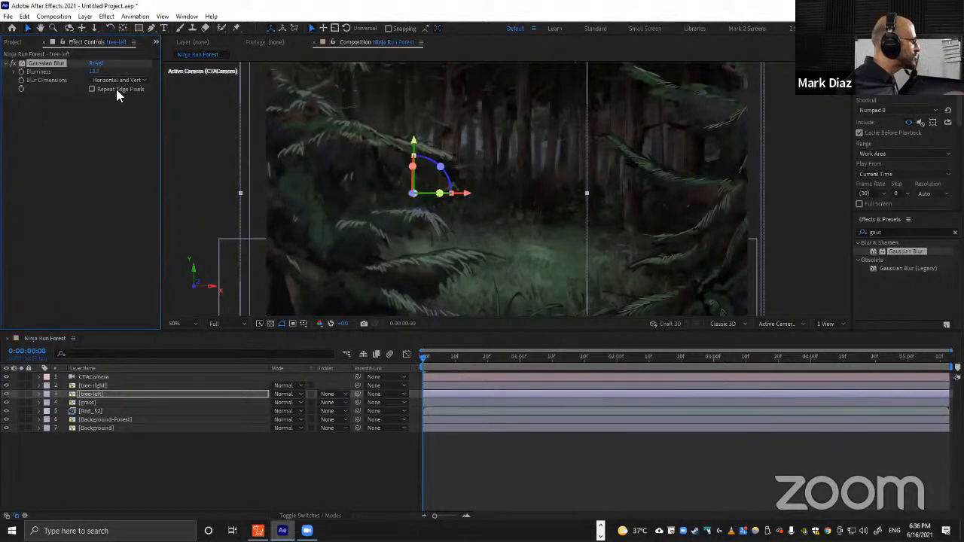
click(93, 71)
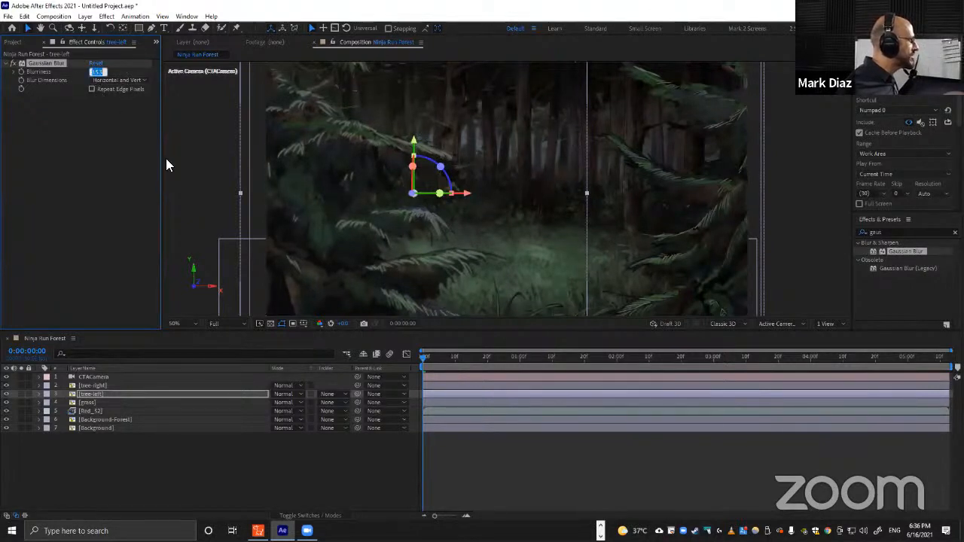
text(20)
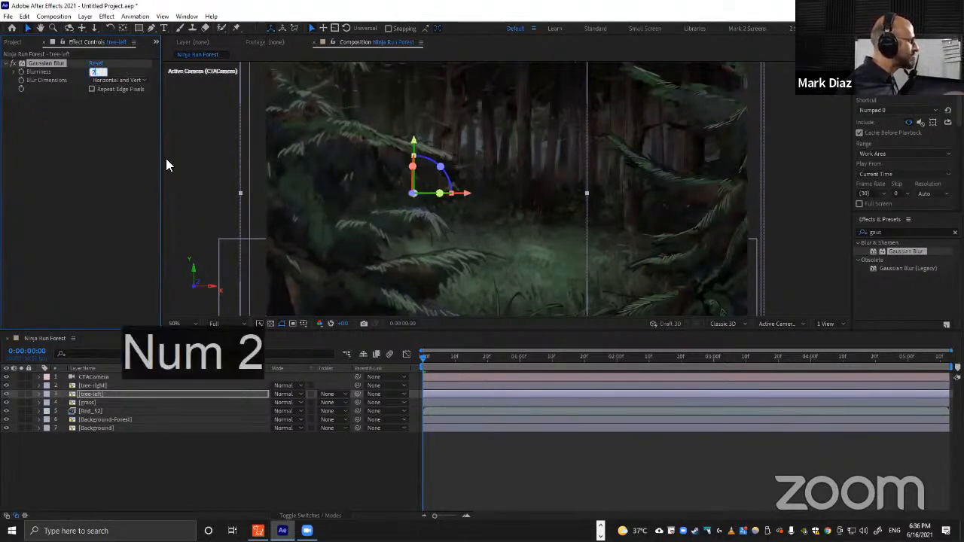
key(Return)
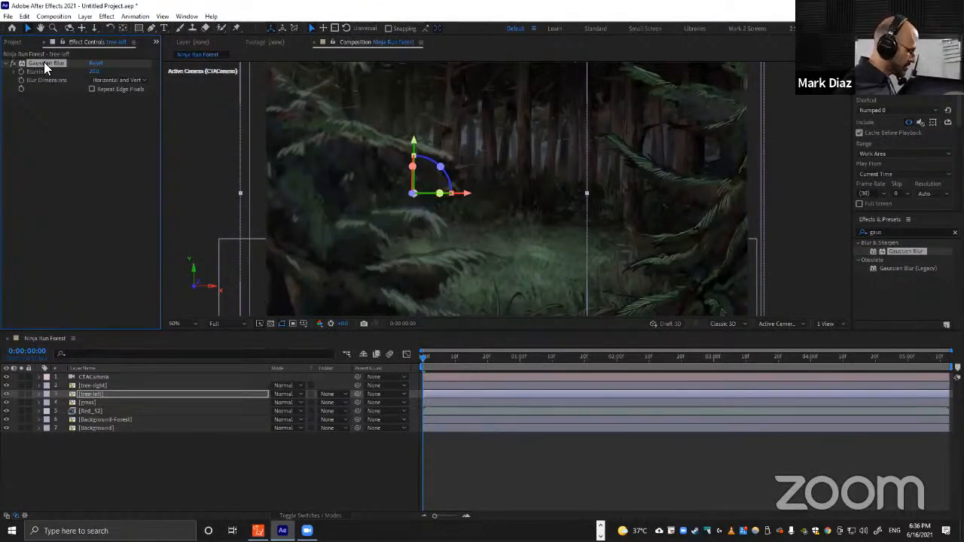
Copy the Gaussian Blur effect from tree-left and paste it onto the tree-right layer.
key(ctrl+c)
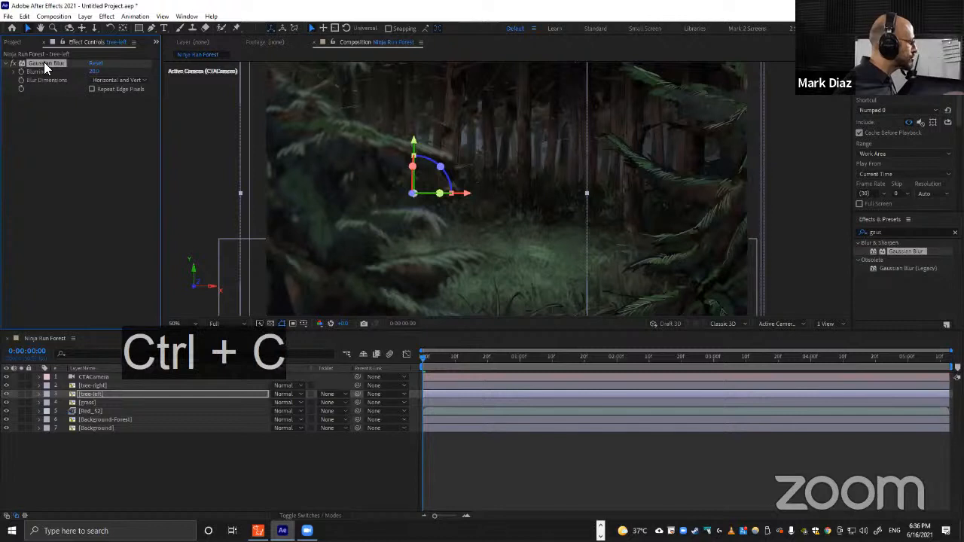
click(98, 386)
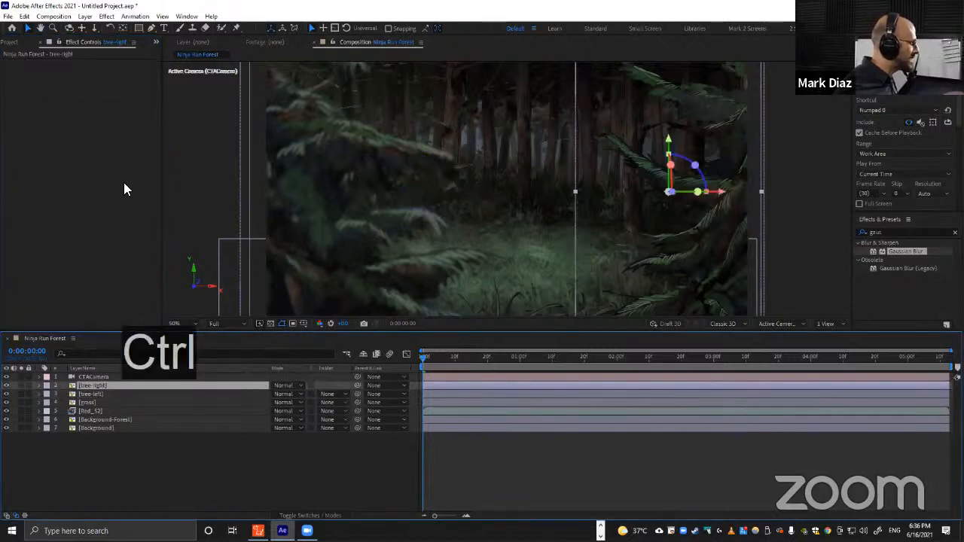
key(ctrl+v)
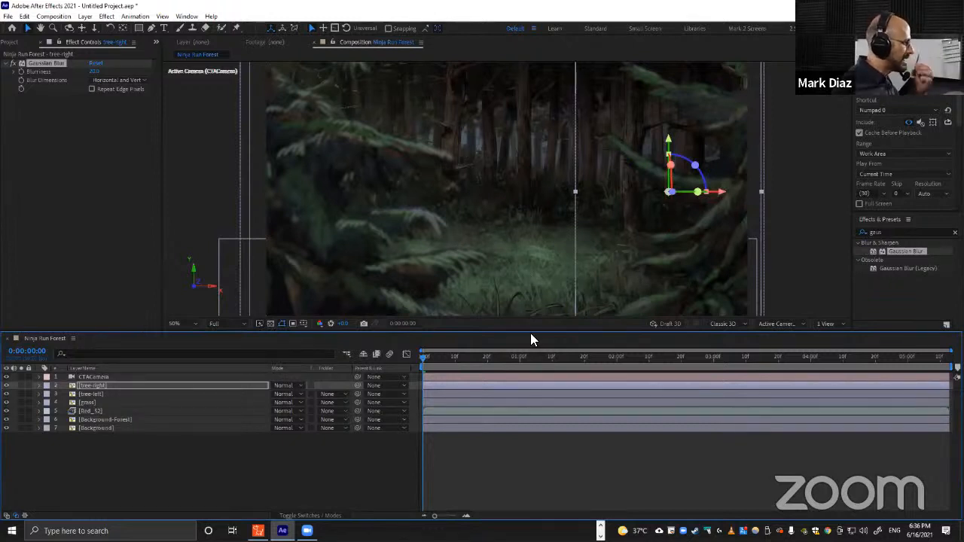
Paste the Gaussian Blur onto the grass layer and set its Blurriness to 10.
click(97, 399)
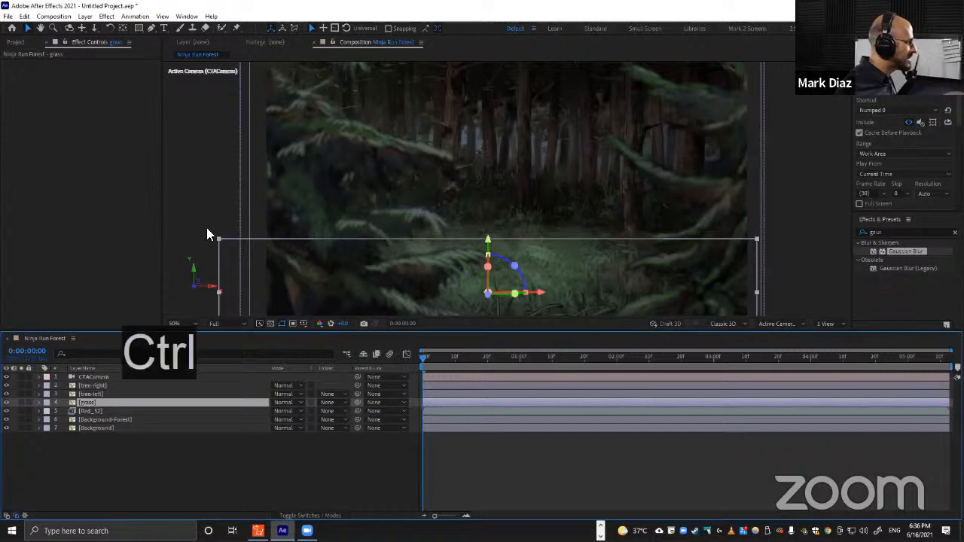
key(ctrl+v)
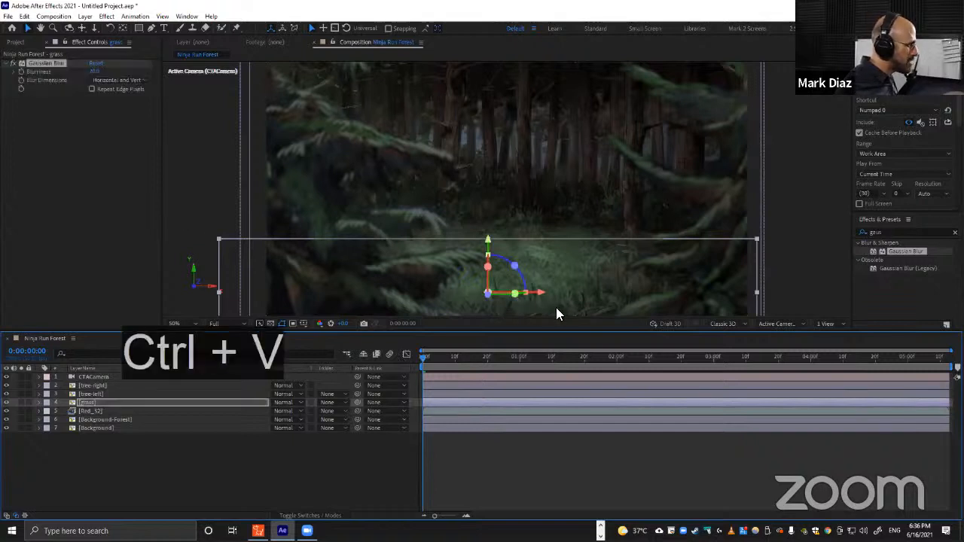
click(96, 71)
text(10)
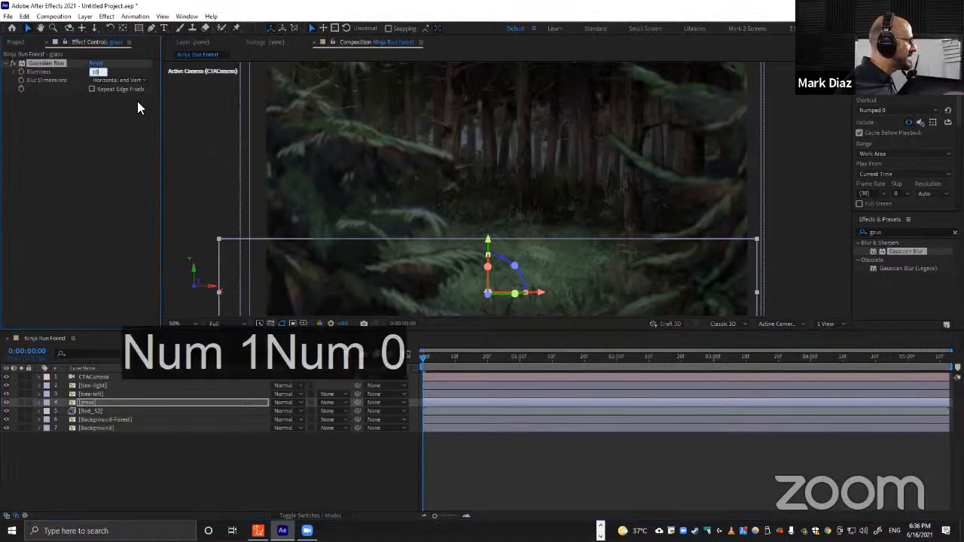
key(Return)
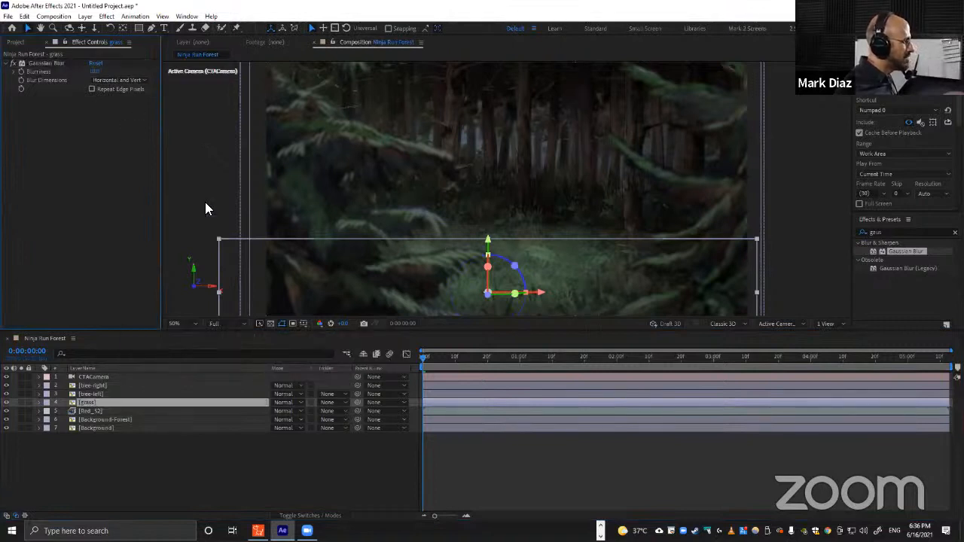
Try moving the Background-Forest layer in the viewer, then undo the move.
click(508, 239)
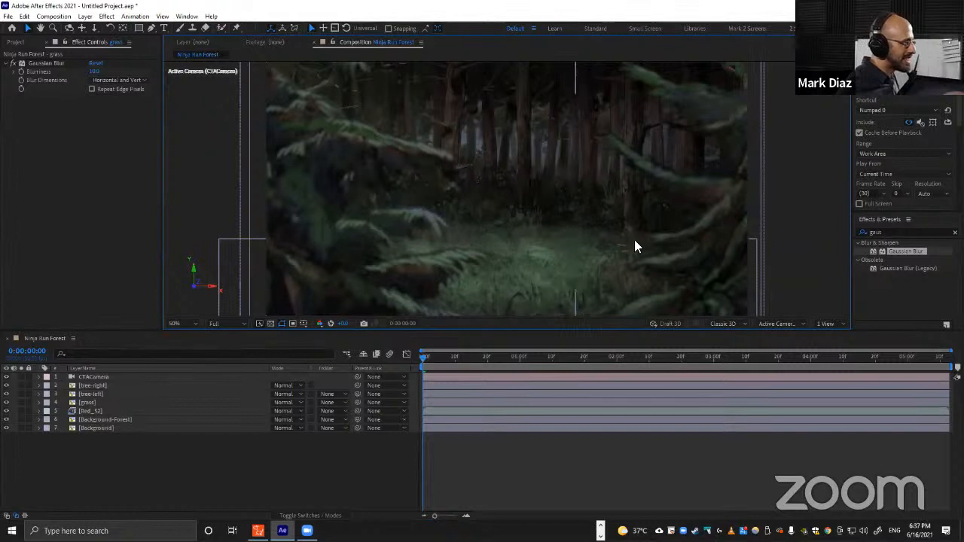
click(107, 427)
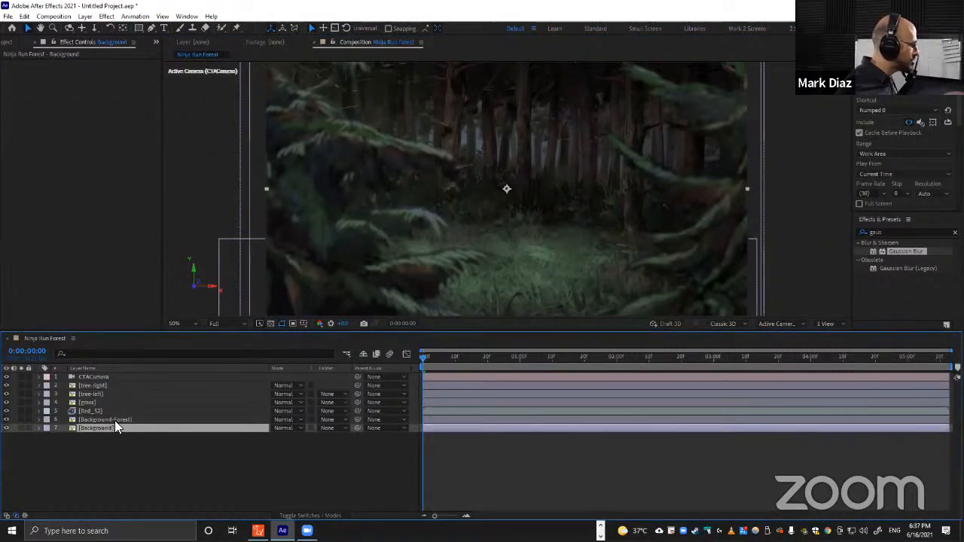
click(115, 419)
drag(473, 181, 524, 113)
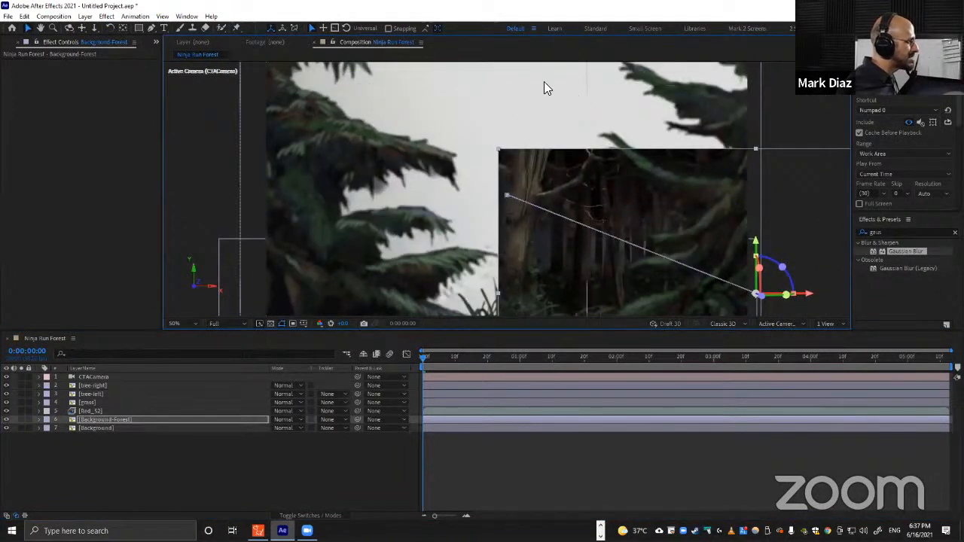
click(109, 427)
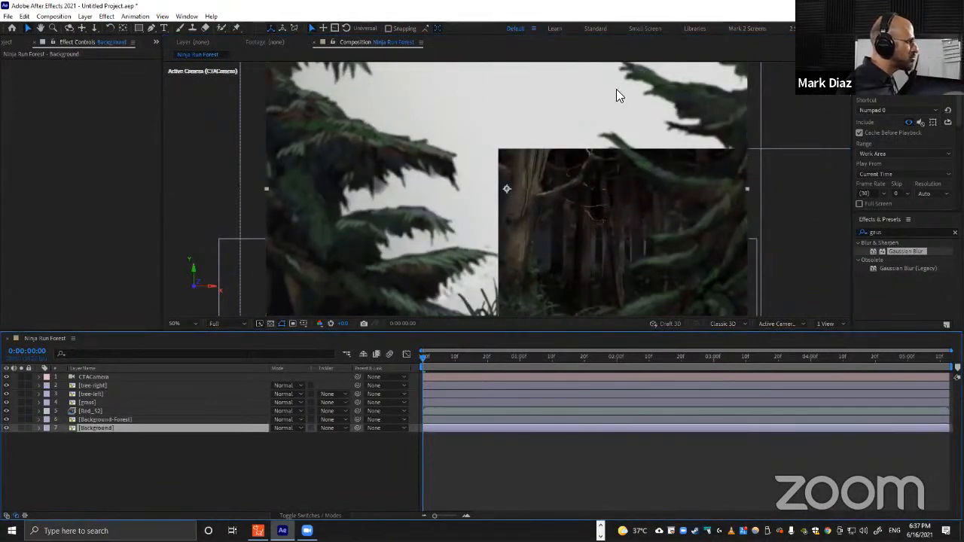
key(ctrl+z)
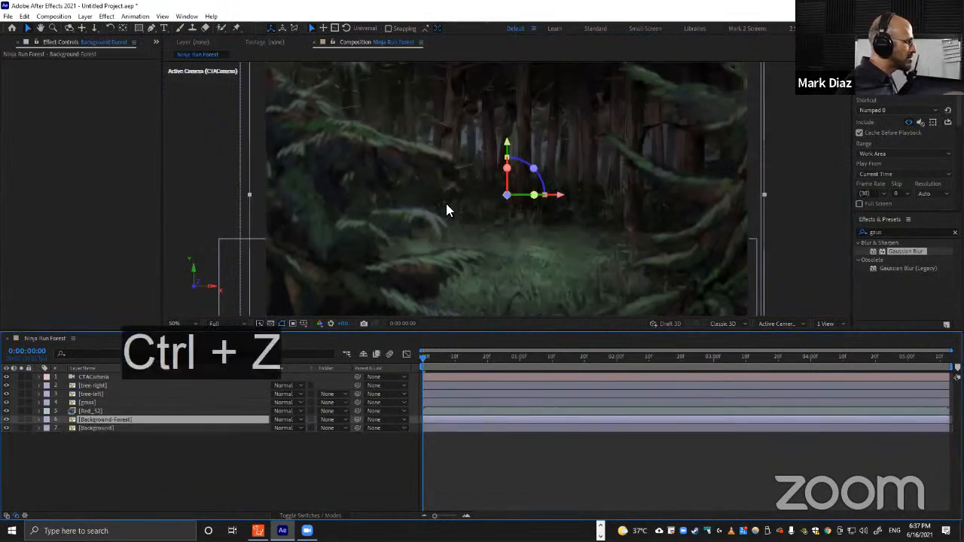
Delete the Background layer from the composition.
click(109, 427)
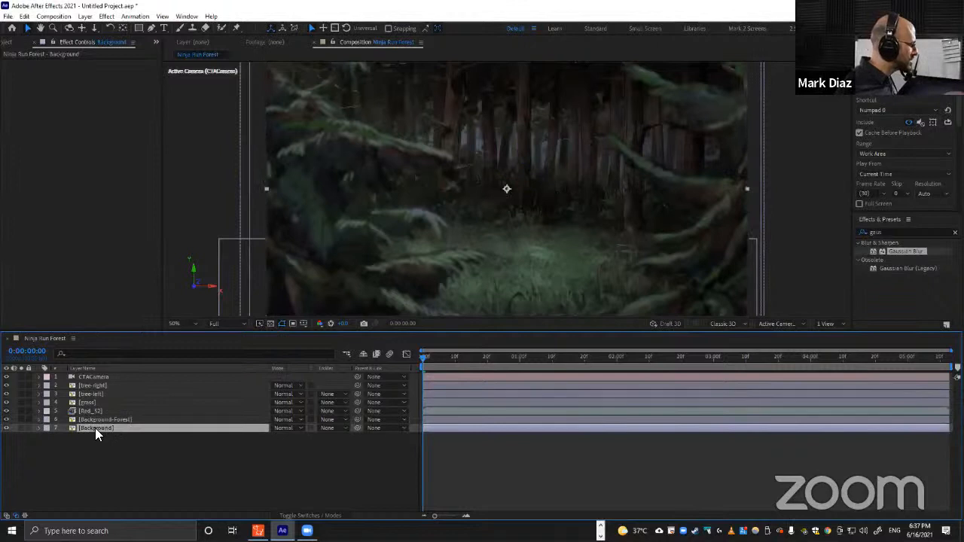
key(Delete)
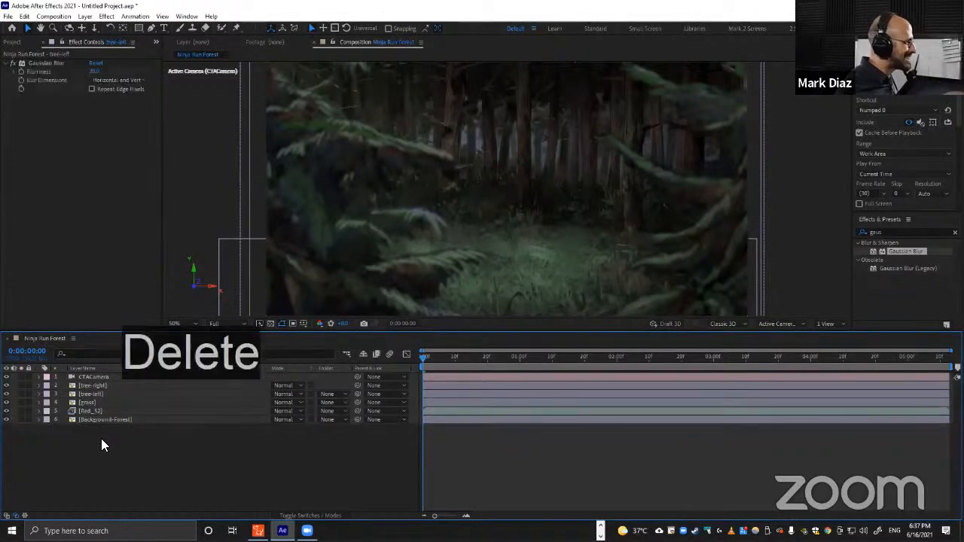
Try pasting the Gaussian Blur onto Background-Forest at Blurriness 10, scrub to preview, then remove the effect.
click(108, 419)
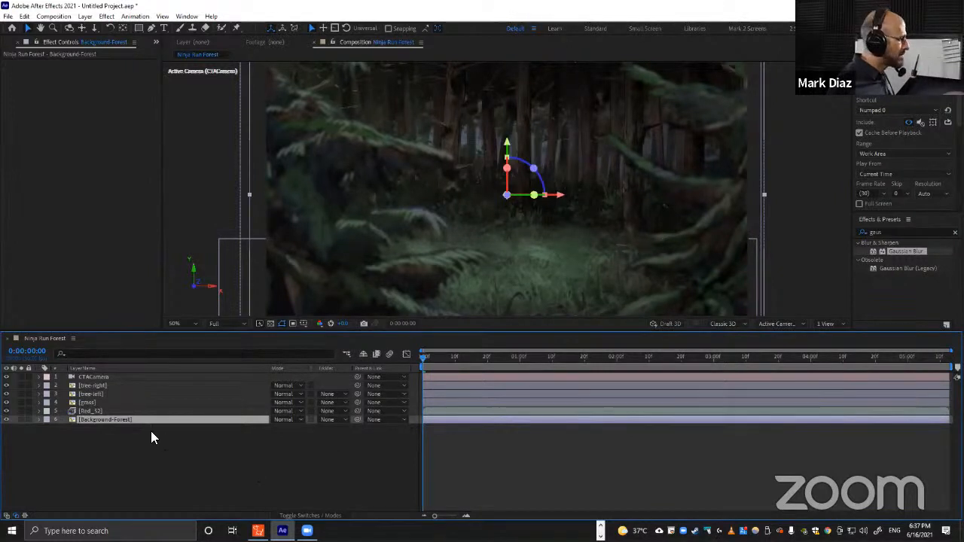
key(ctrl)
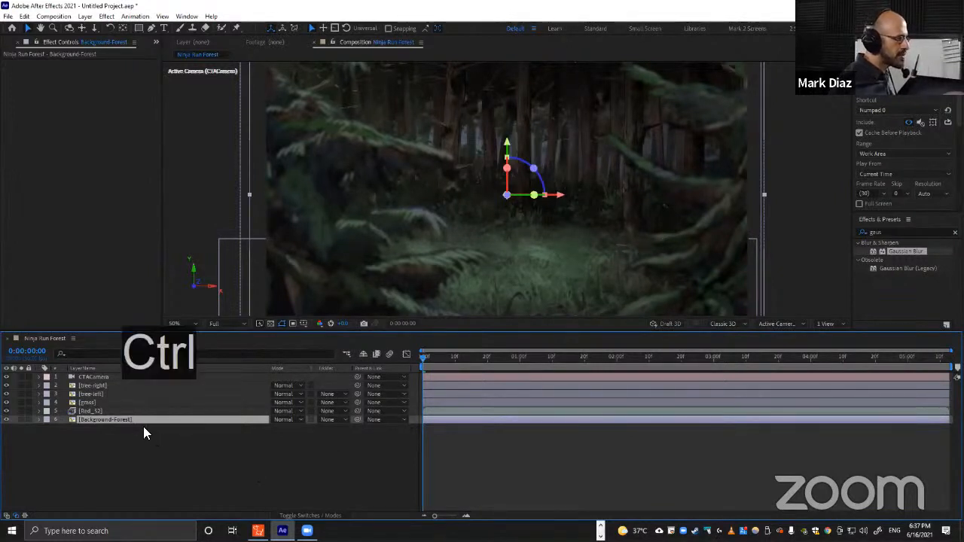
key(ctrl+v)
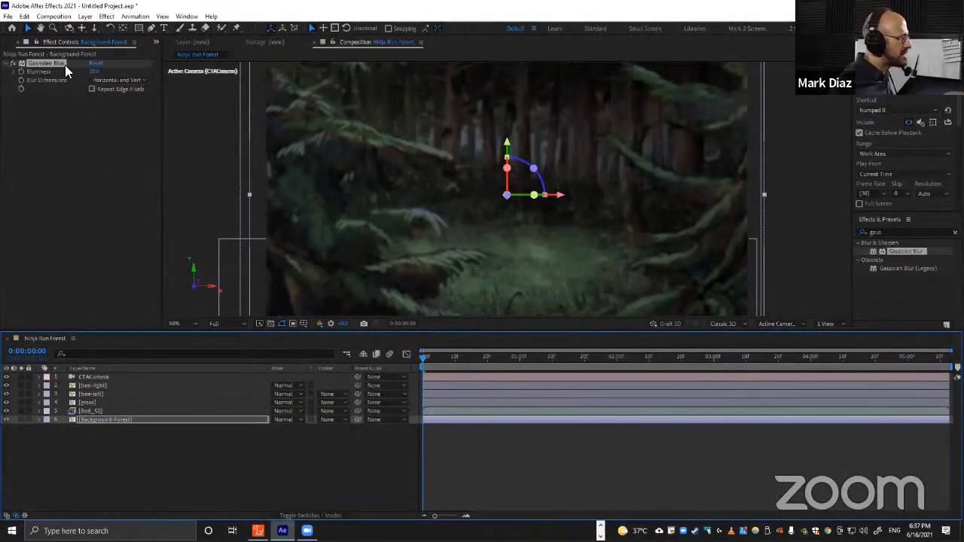
click(95, 72)
text(0)
key(Return)
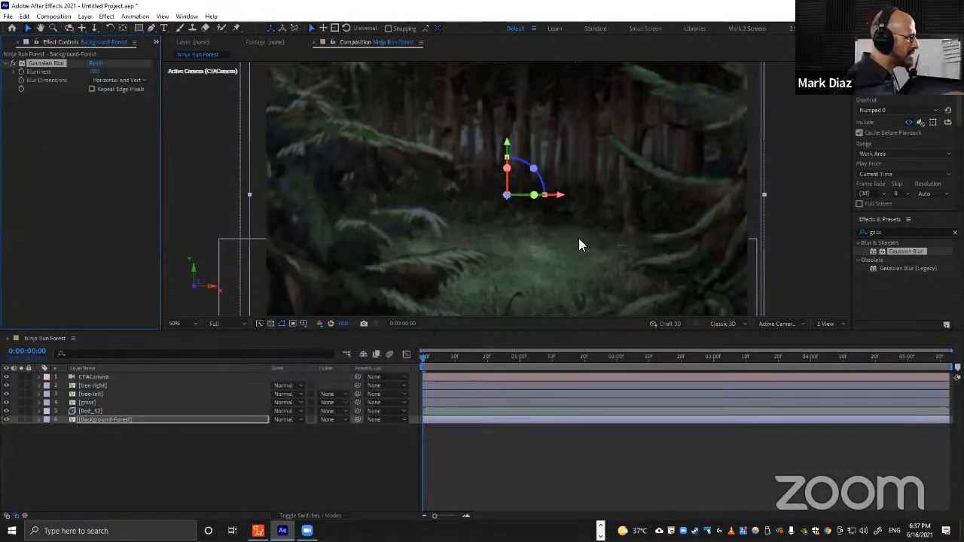
drag(423, 356, 593, 355)
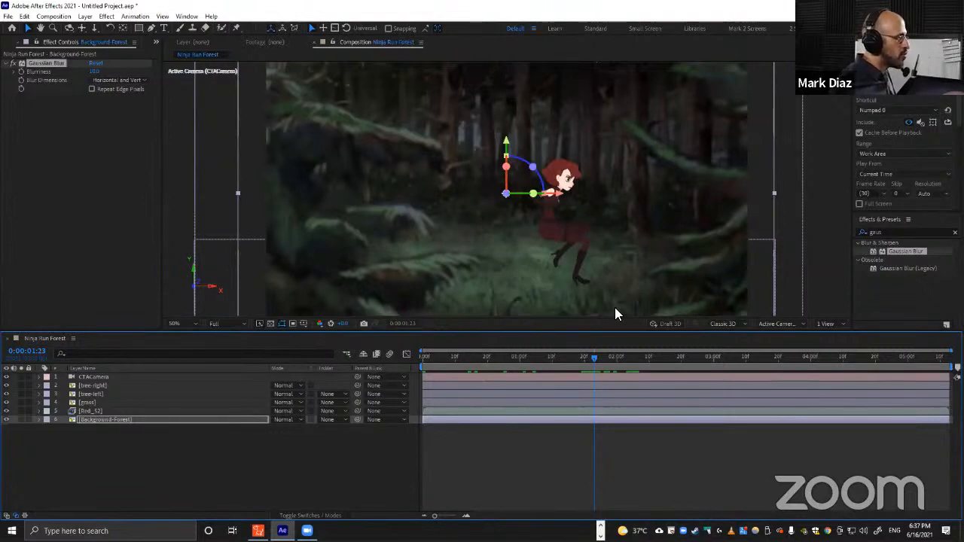
mouse_move(573, 358)
mouse_down()
mouse_move(521, 357)
mouse_move(589, 350)
mouse_move(581, 351)
mouse_up()
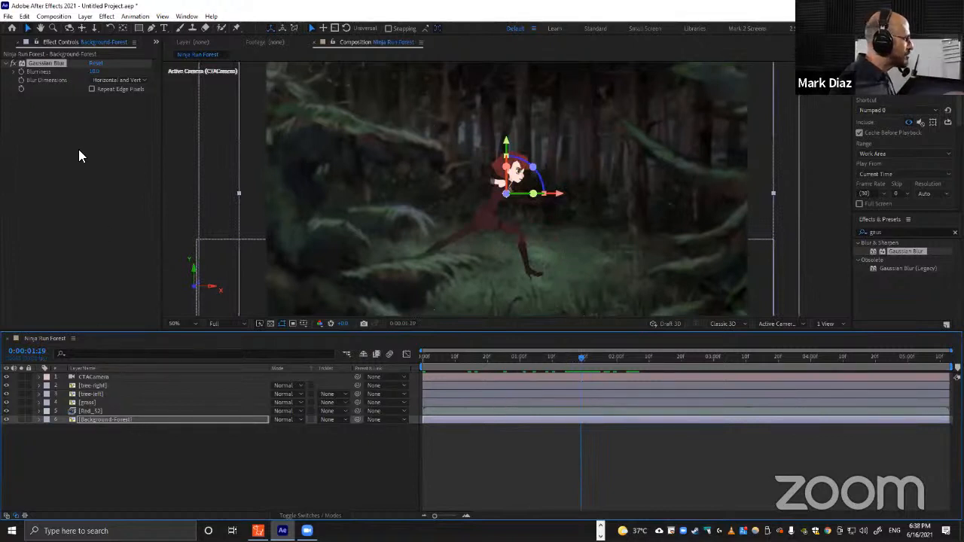
key(Delete)
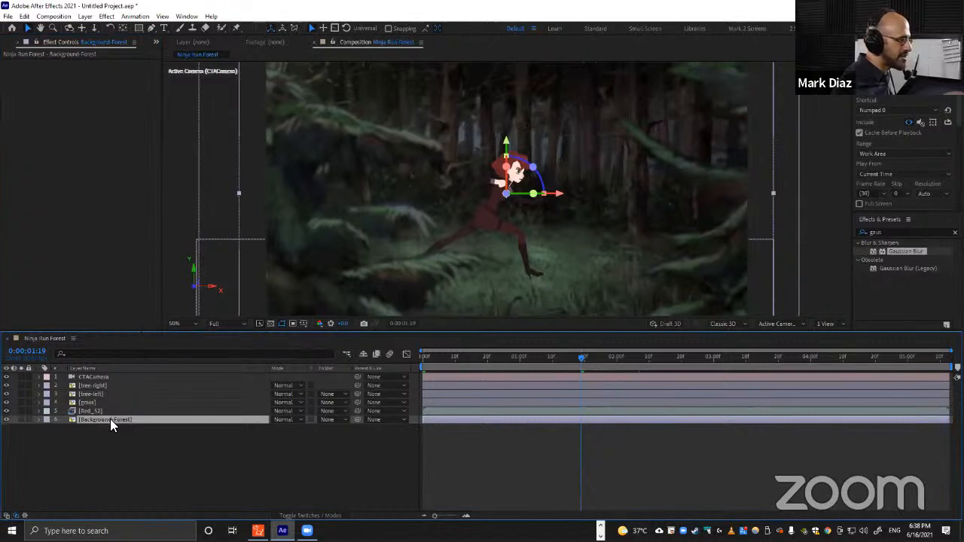
Add four new adjustment layers above the Background-Forest layer.
click(85, 16)
mouse_move(109, 29)
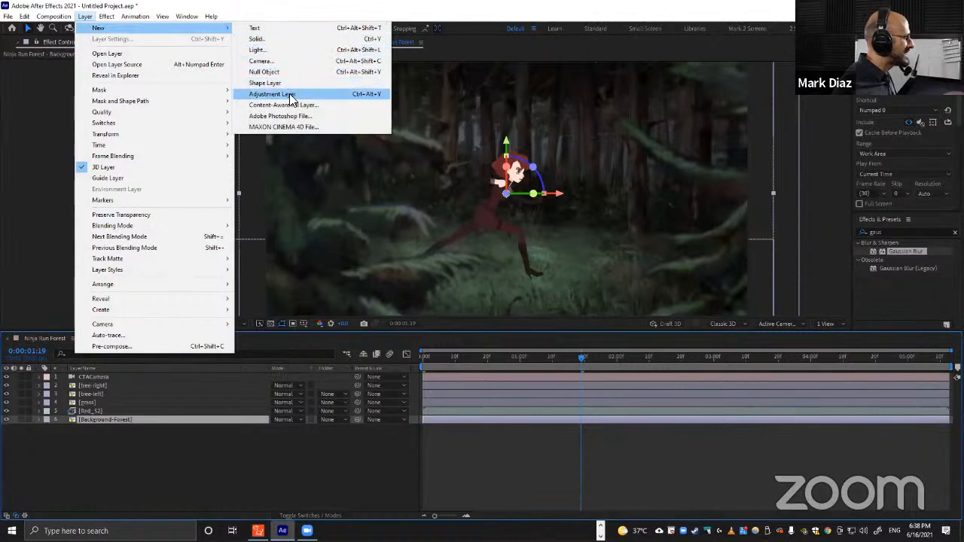
click(358, 95)
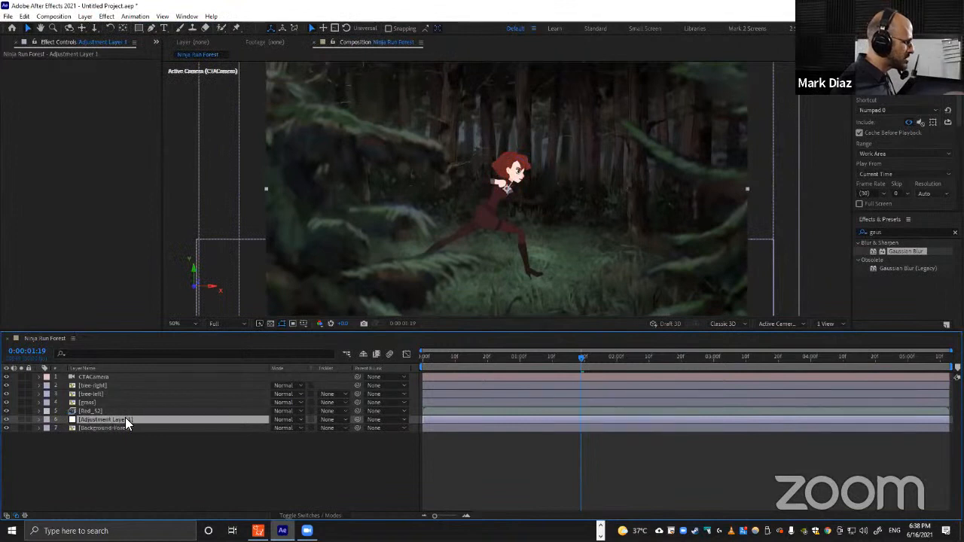
key(ctrl+alt+y)
key(ctrl+alt+y)
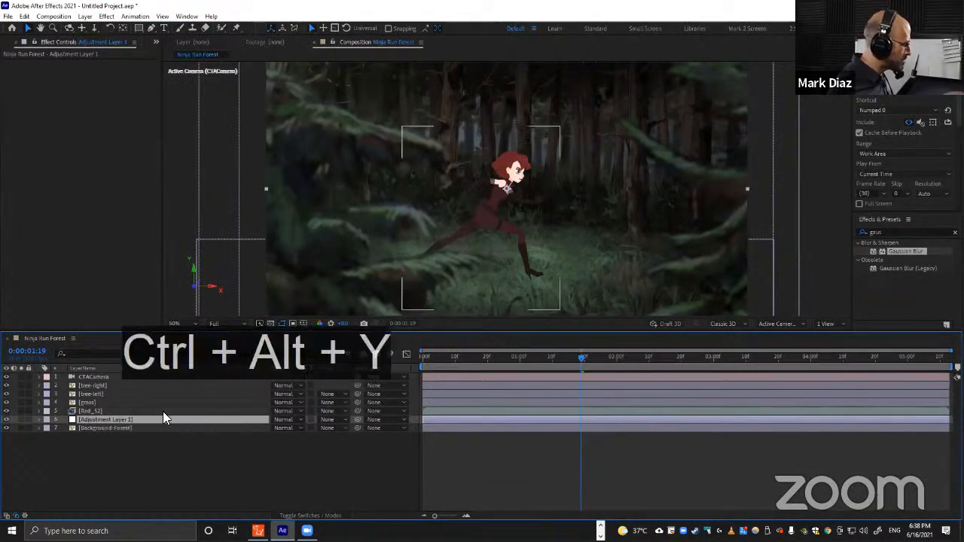
key(ctrl+alt+y)
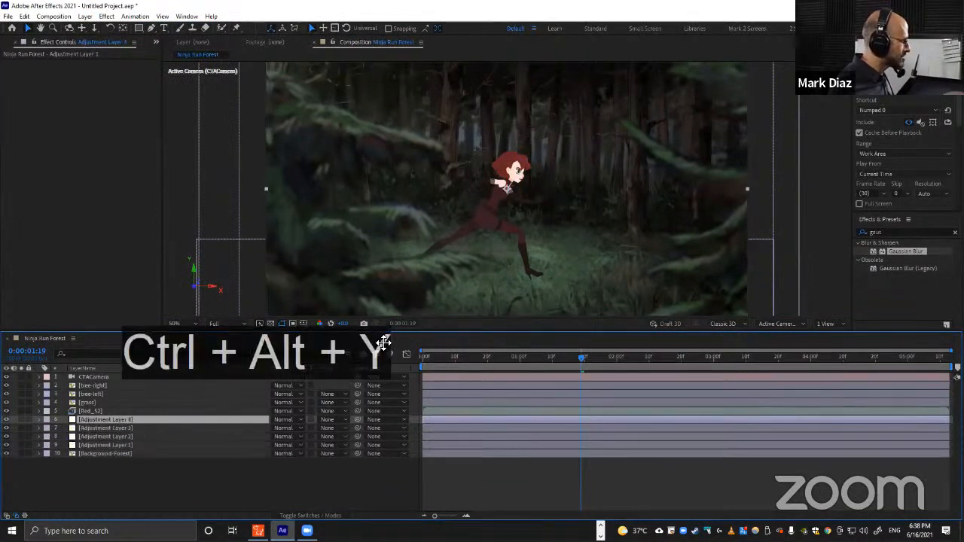
Delete three of the four new adjustment layers, keeping Adjustment Layer 1.
shift+click(128, 436)
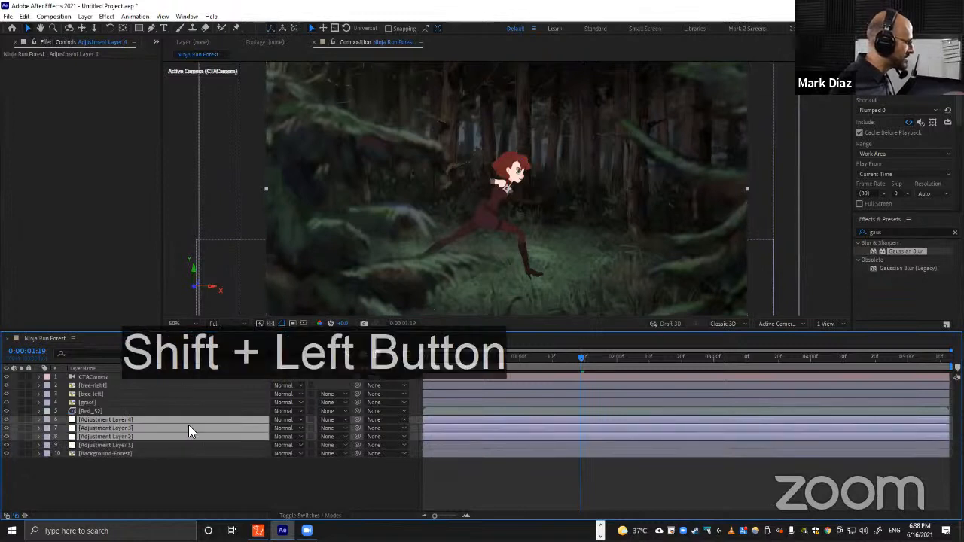
key(Delete)
Paste the Gaussian Blur onto Adjustment Layer 1 and set its Blurriness to 10.
click(140, 419)
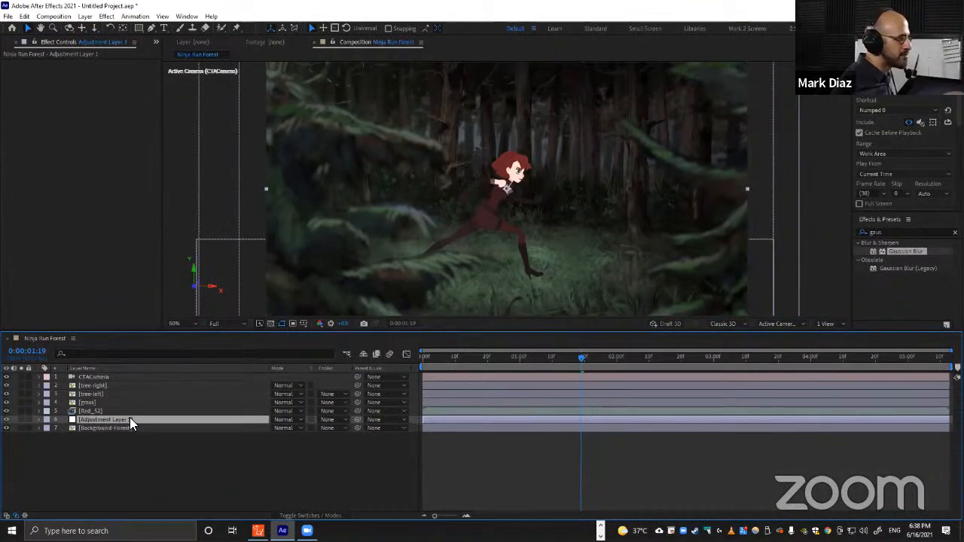
key(ctrl+v)
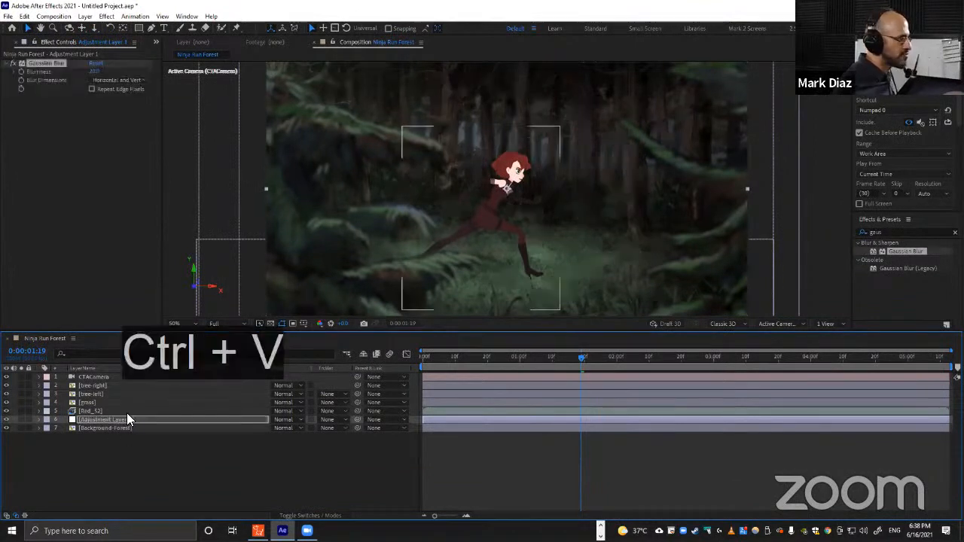
click(94, 70)
text(10)
key(Return)
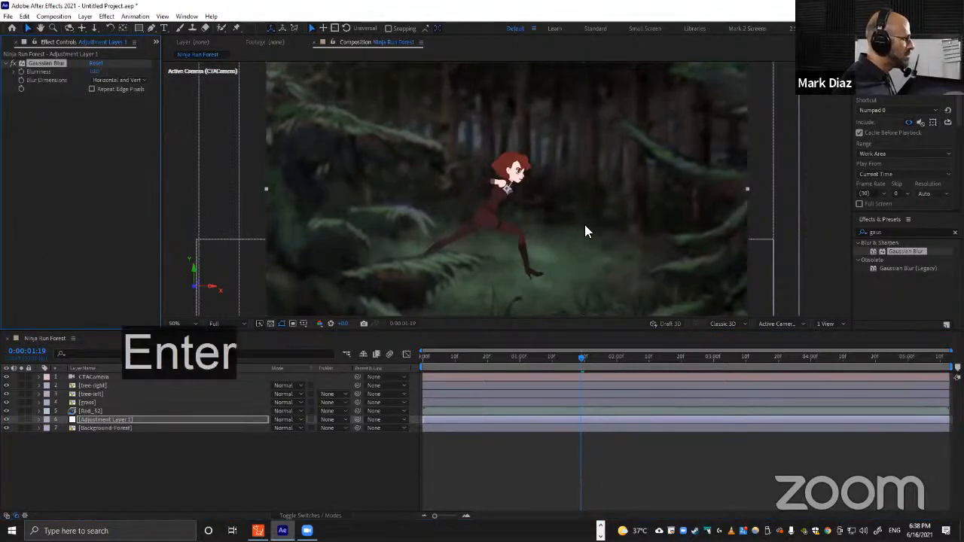
Draw a four-point mask with the Pen tool on the adjustment layer around the lower ground area.
scroll(584, 224, down, 2)
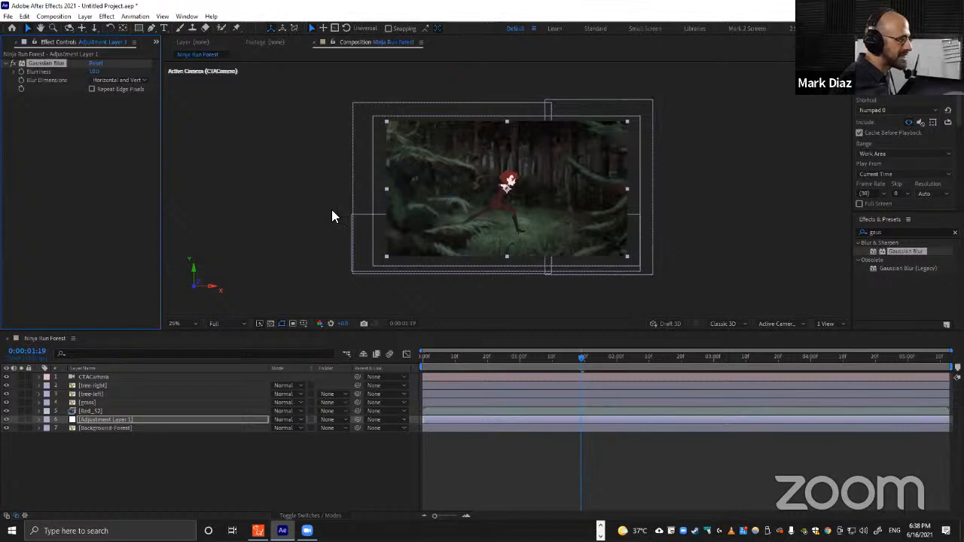
key(g)
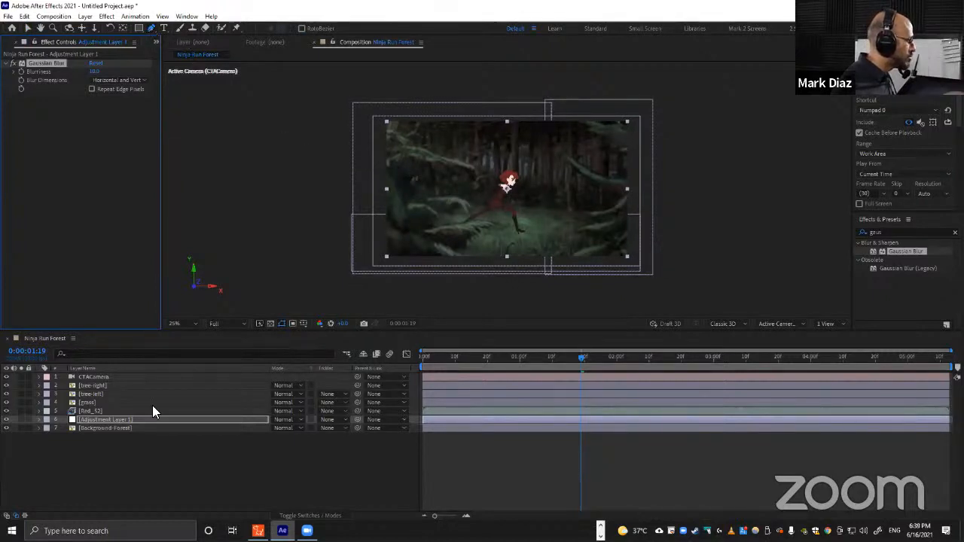
click(376, 203)
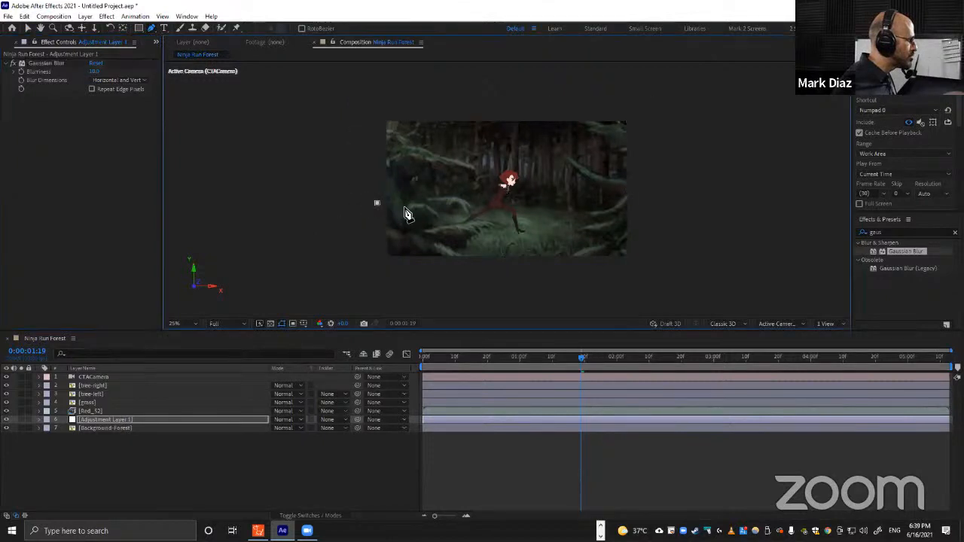
click(647, 201)
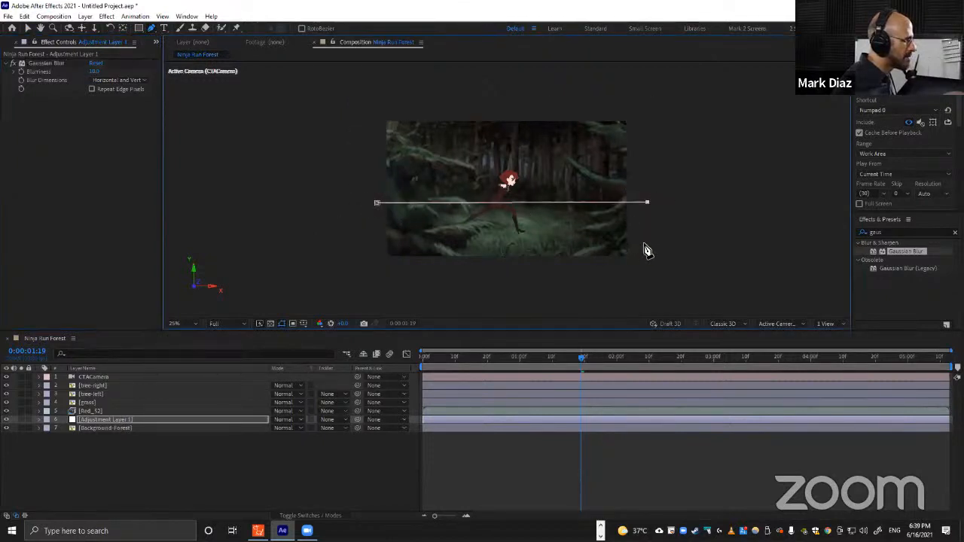
click(647, 243)
click(372, 245)
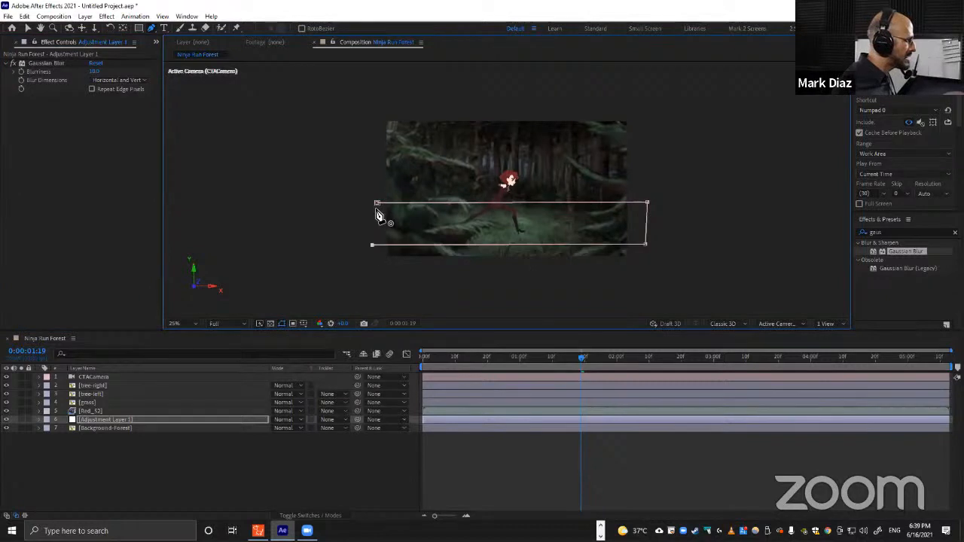
click(377, 209)
Adjust the mask's upper edge vertices so the mask covers the ground band around the character's legs.
scroll(522, 221, up, 3)
scroll(559, 262, down, 1)
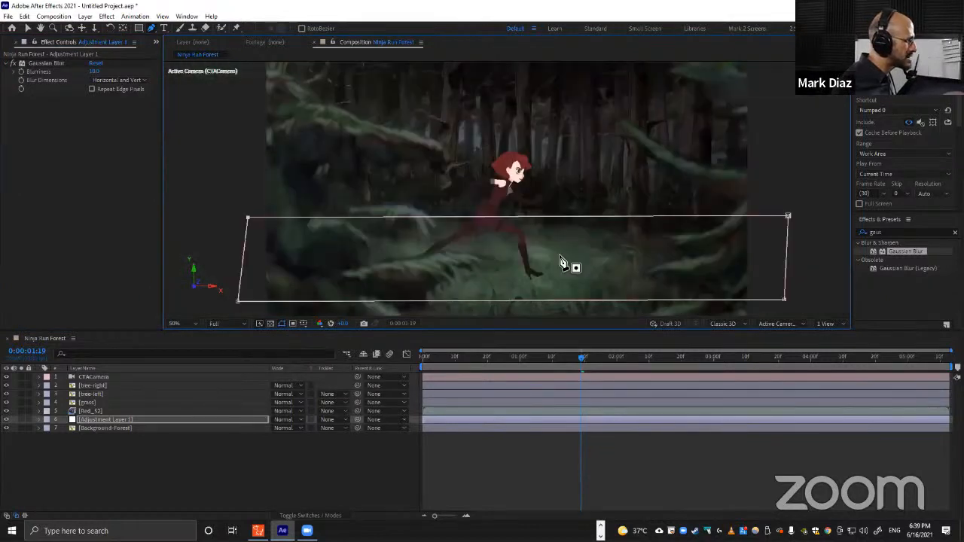
scroll(577, 232, up, 4)
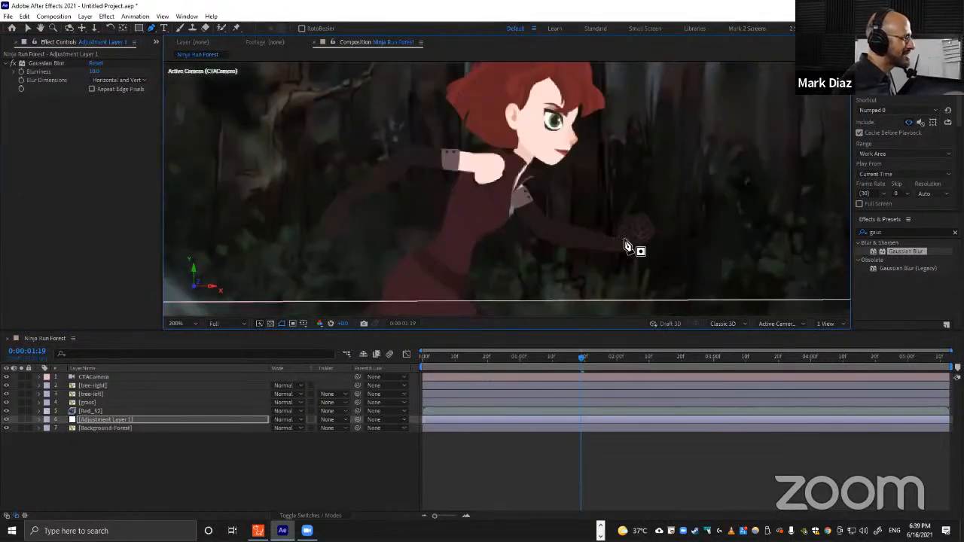
drag(632, 259, 489, 179)
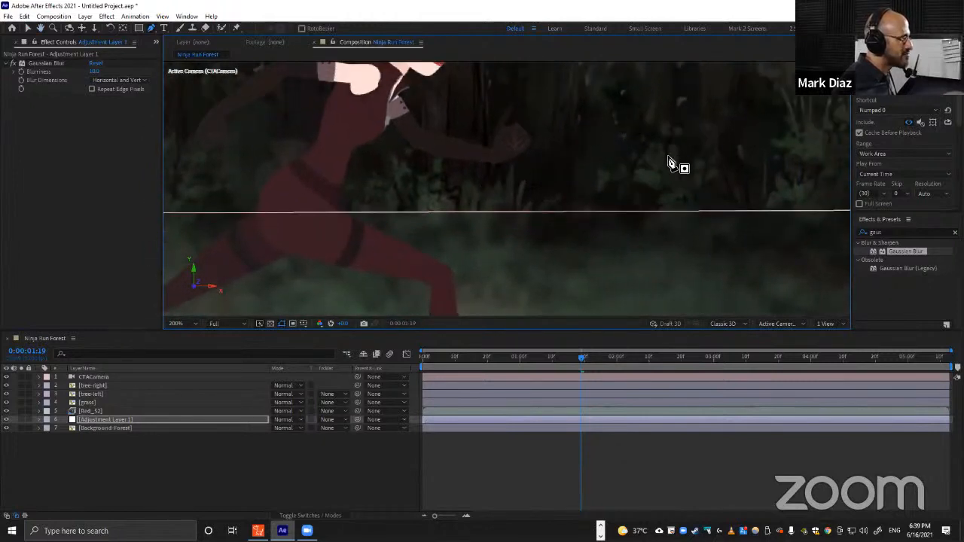
drag(649, 214, 624, 98)
scroll(628, 185, down, 4)
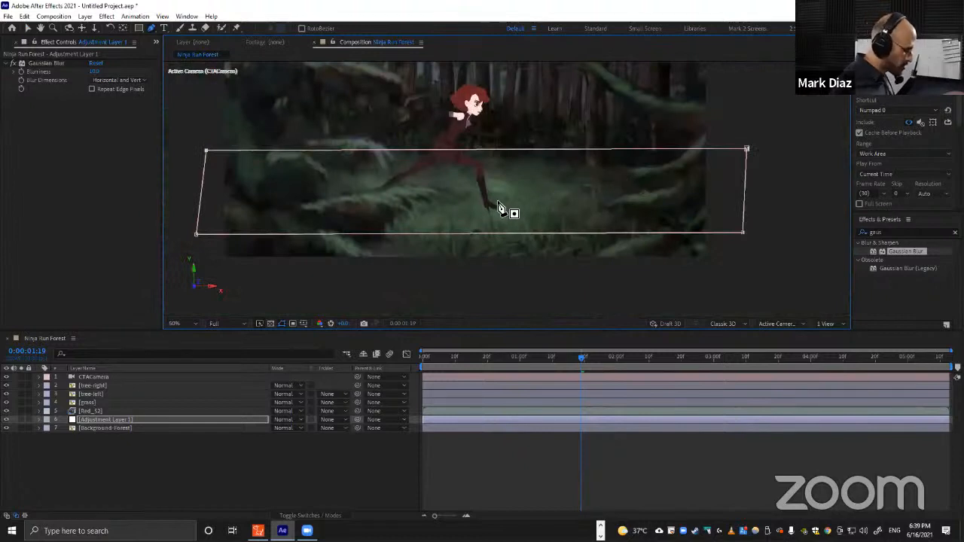
Set the adjustment layer mask's mode to Subtract.
key(m)
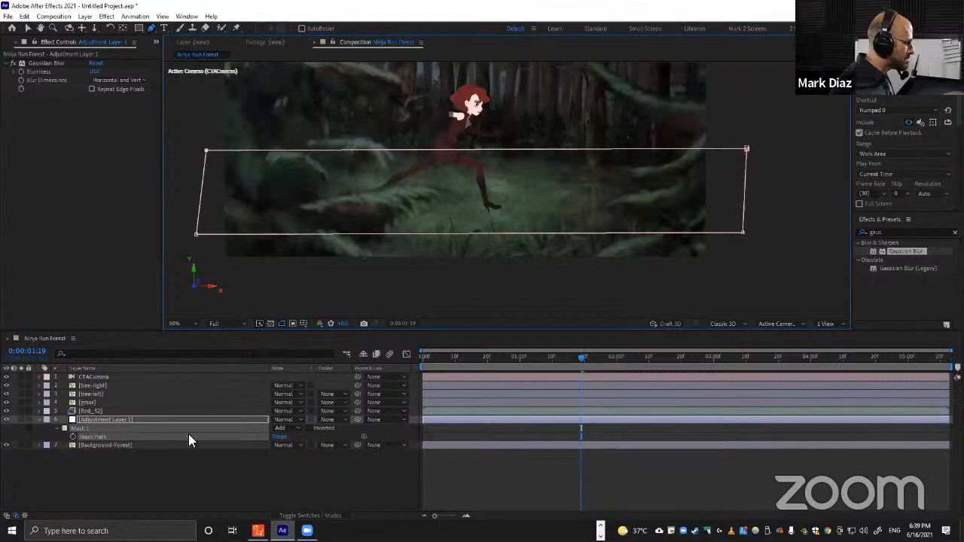
click(286, 429)
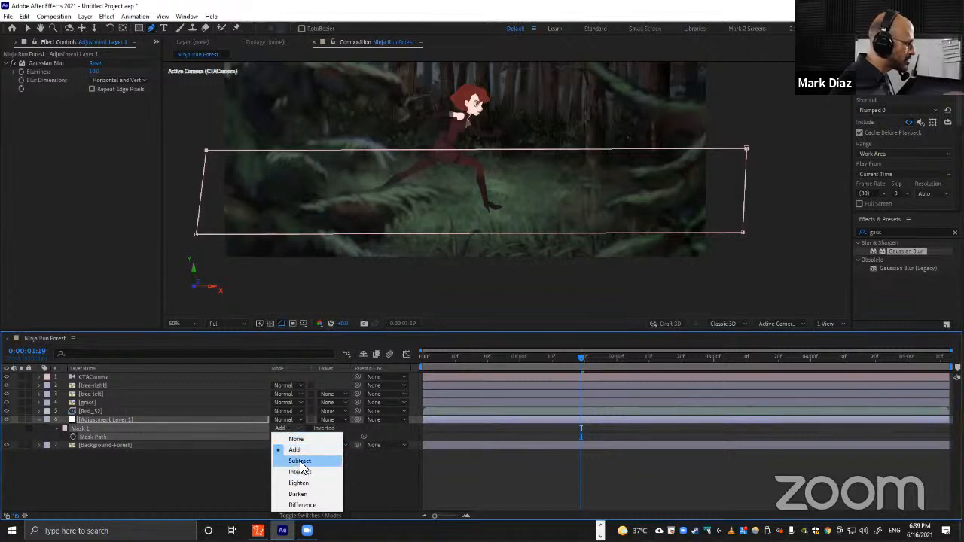
click(301, 461)
Zoom and pan around the viewer to inspect the blurred edge along the mask.
scroll(536, 175, up, 1)
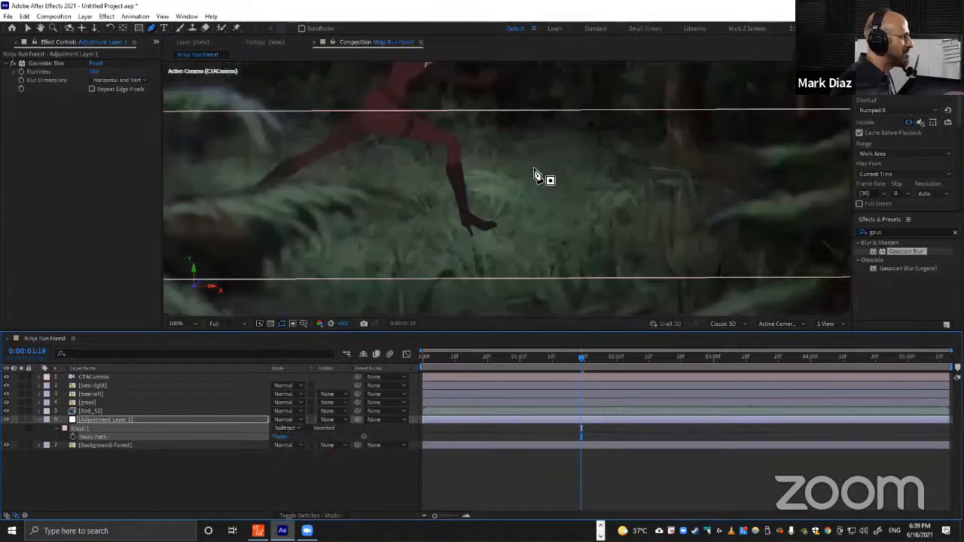
scroll(536, 174, up, 1)
scroll(537, 176, down, 1)
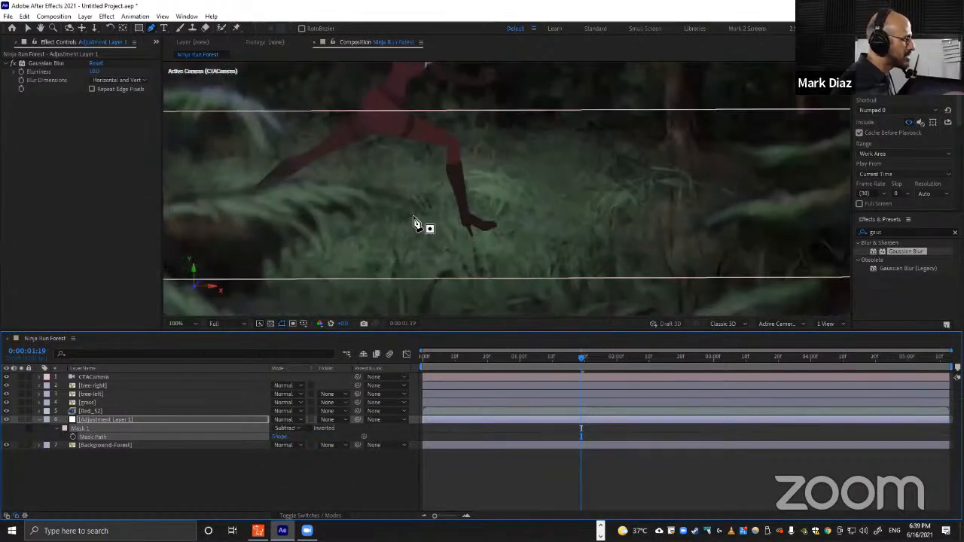
key(space)
drag(570, 151, 533, 240)
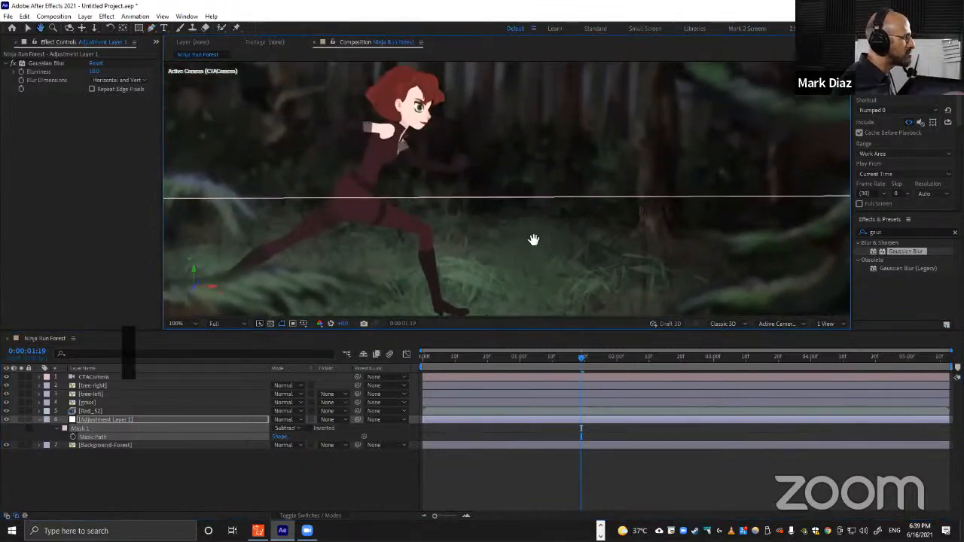
scroll(547, 219, down, 1)
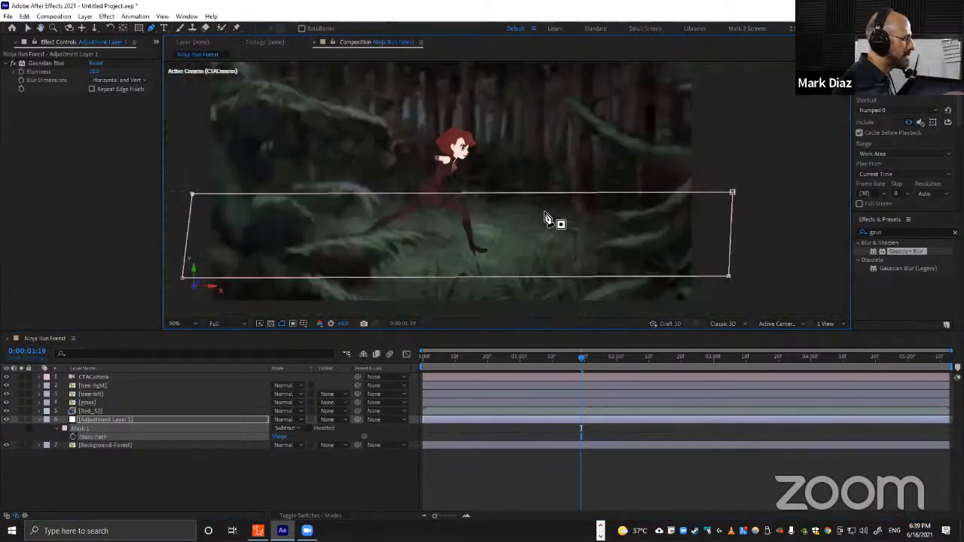
scroll(538, 197, up, 2)
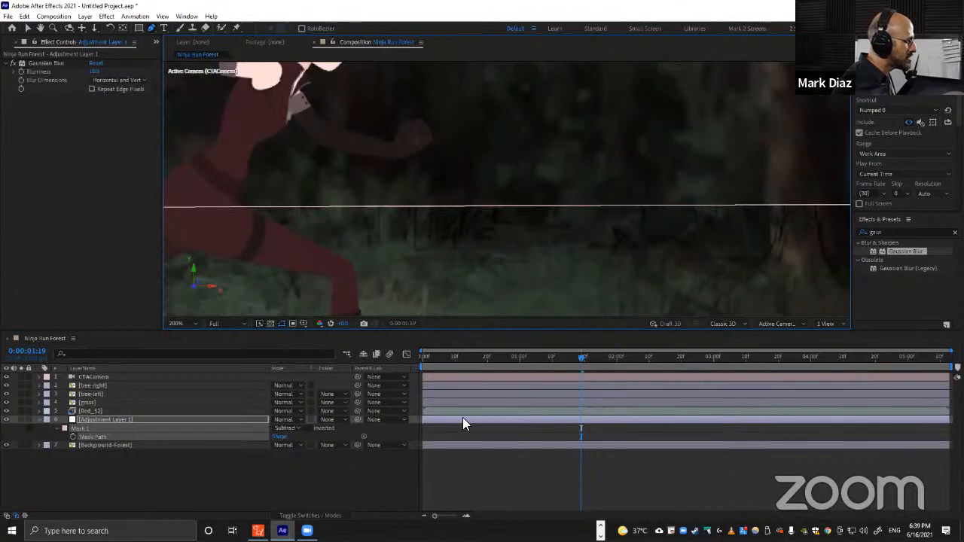
click(462, 435)
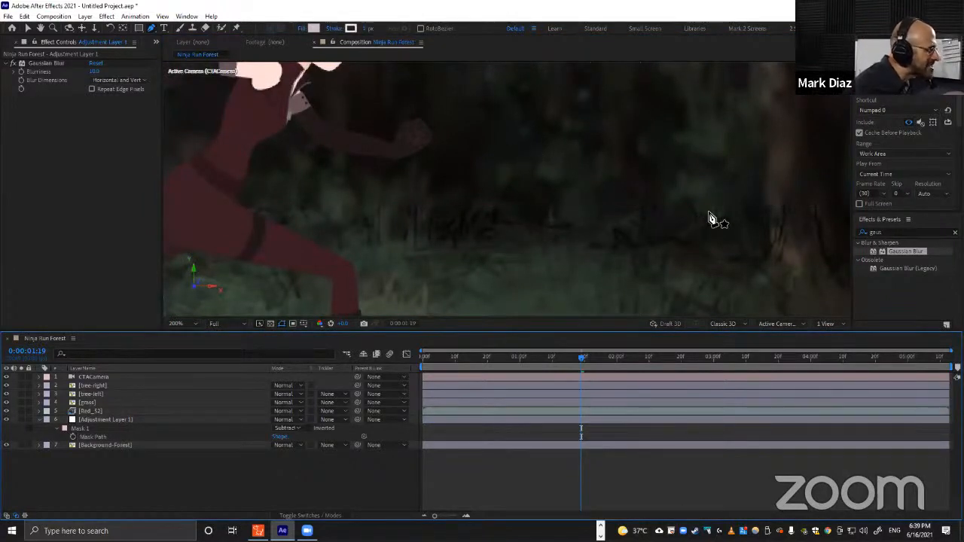
click(574, 419)
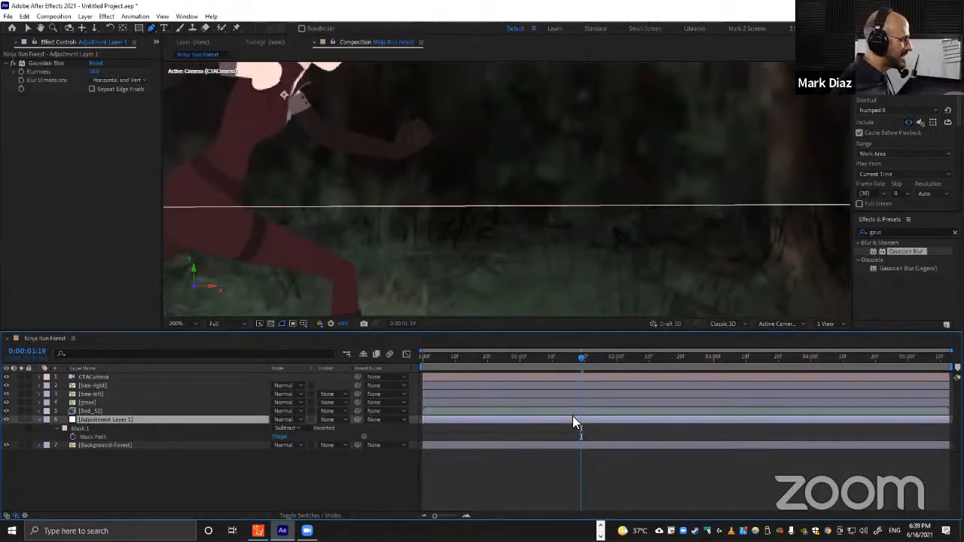
scroll(617, 248, down, 4)
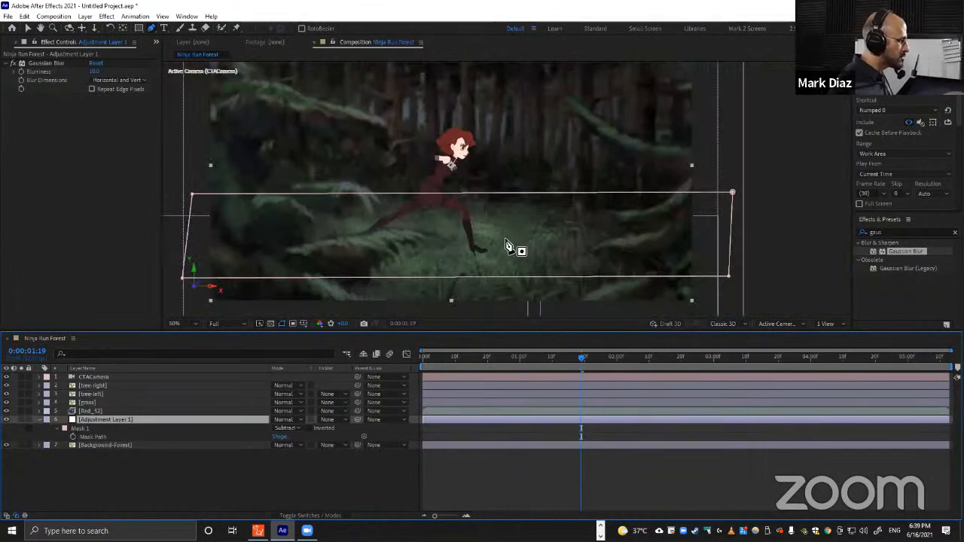
Feather the mask to about 383 pixels.
key(f)
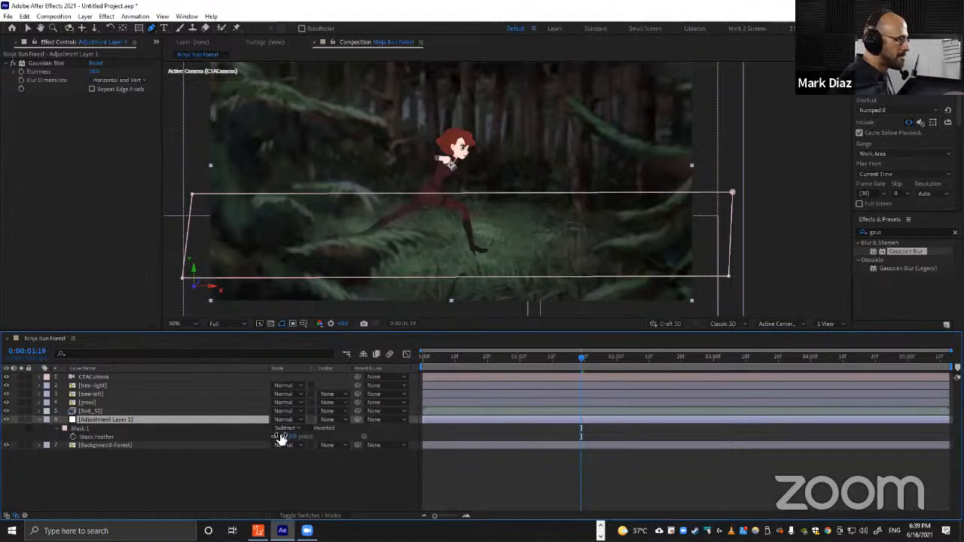
drag(285, 434, 306, 433)
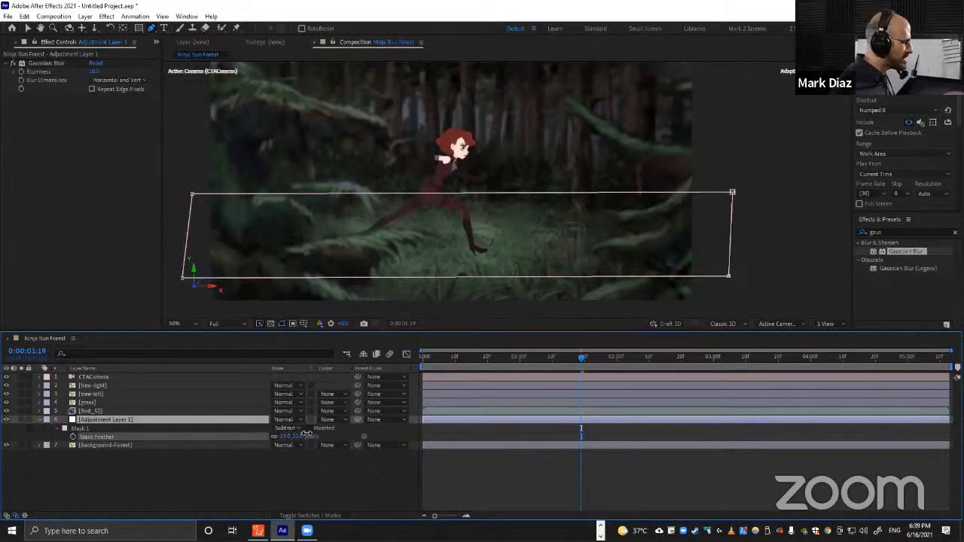
drag(371, 429, 472, 427)
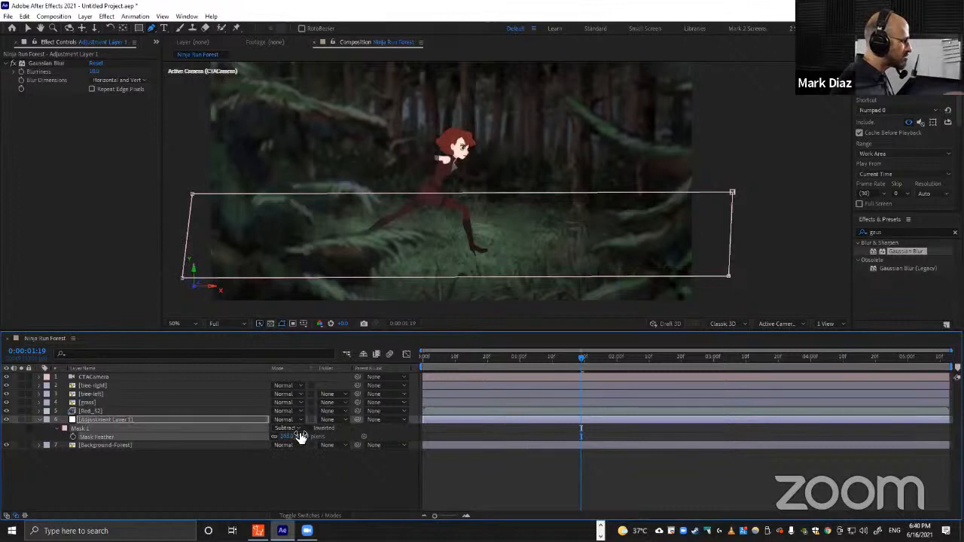
key(period)
key(period)
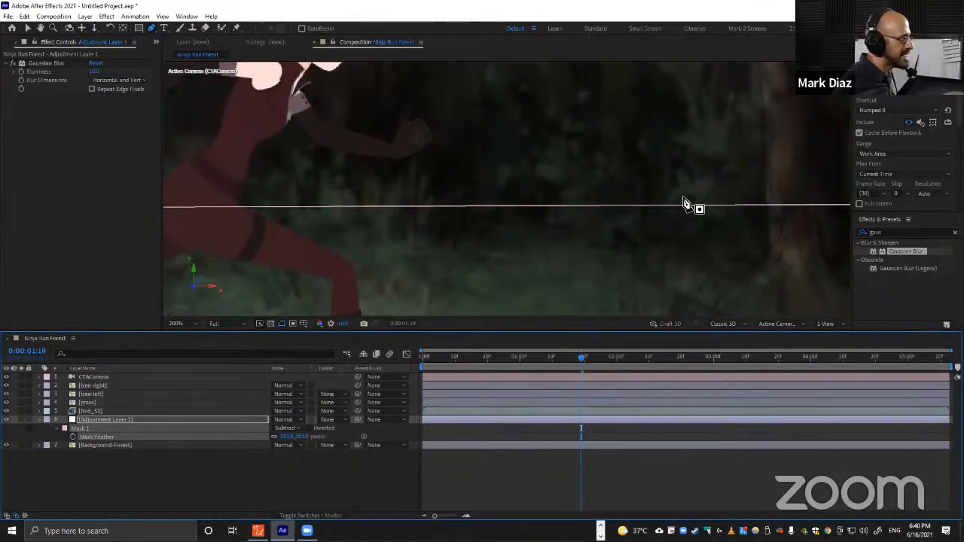
scroll(686, 224, down, 3)
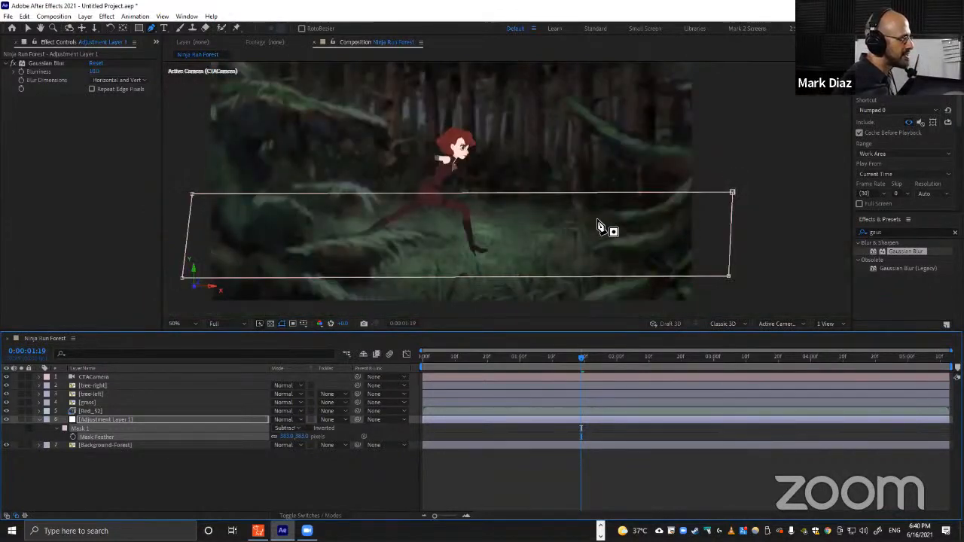
click(301, 475)
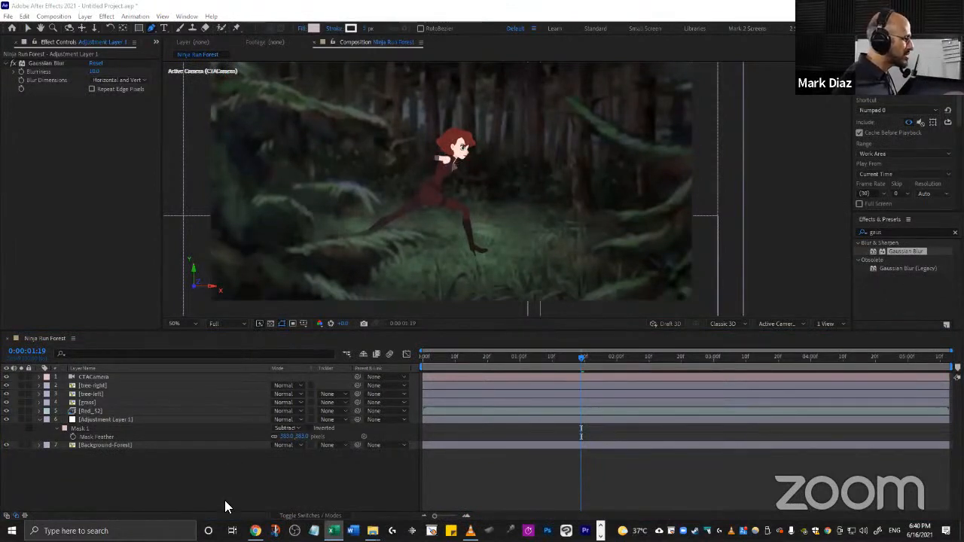
Switch to the rendered Ninja Run AE.mp4 in VLC, play it for comparison, and return to After Effects.
click(470, 531)
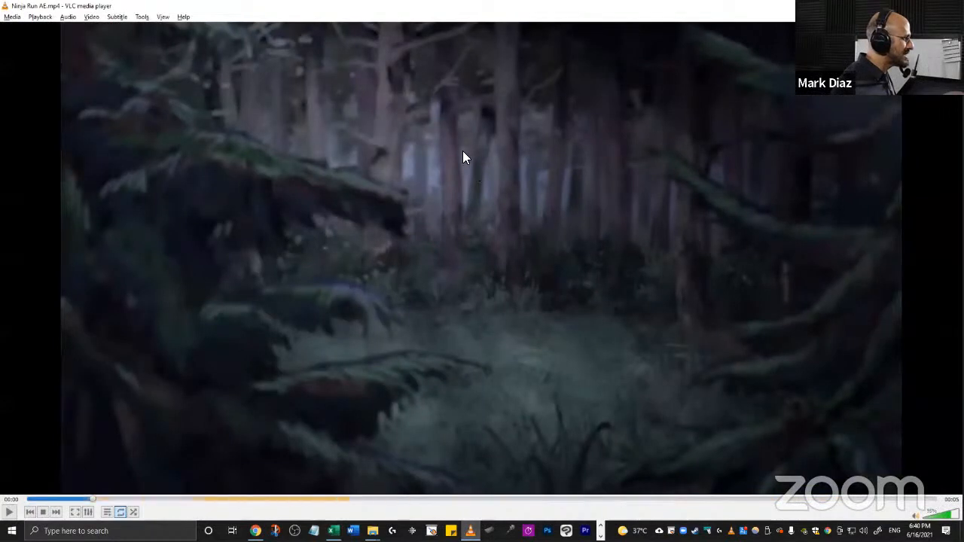
key(space)
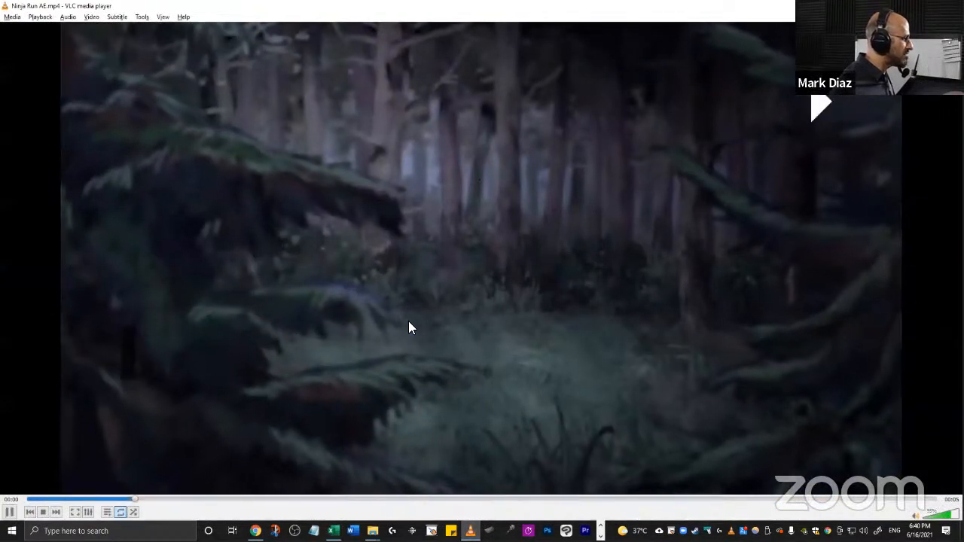
key(space)
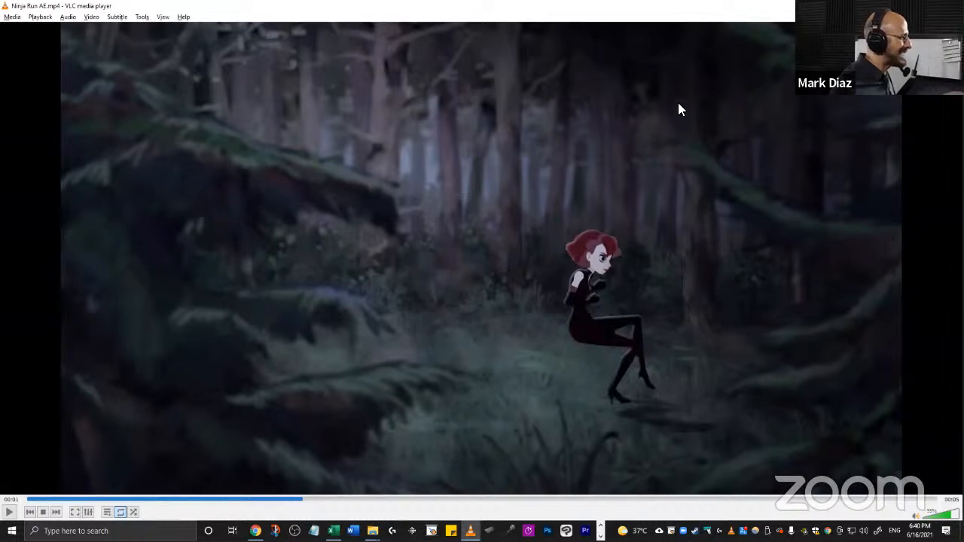
key(alt+space)
click(475, 213)
key(alt+Tab)
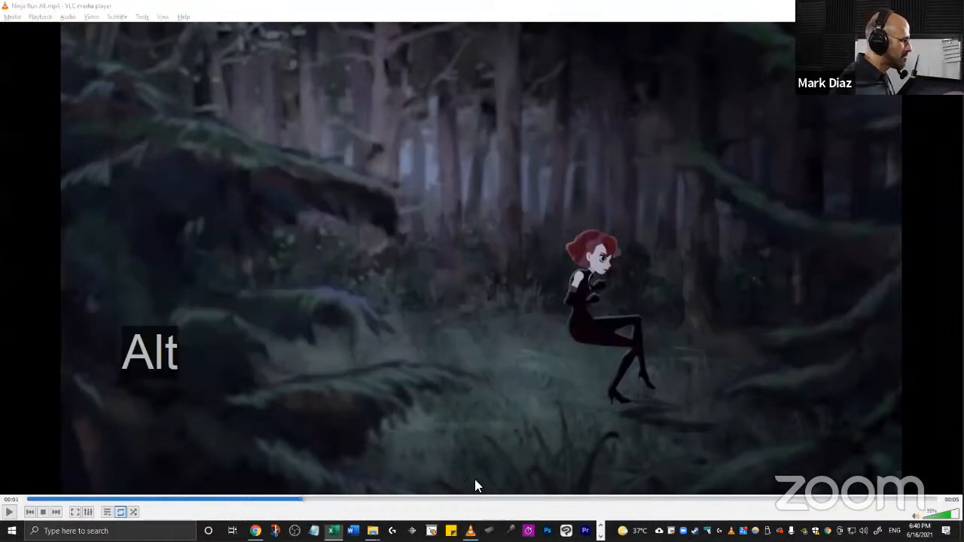
key(alt+Tab)
key(alt+Tab)
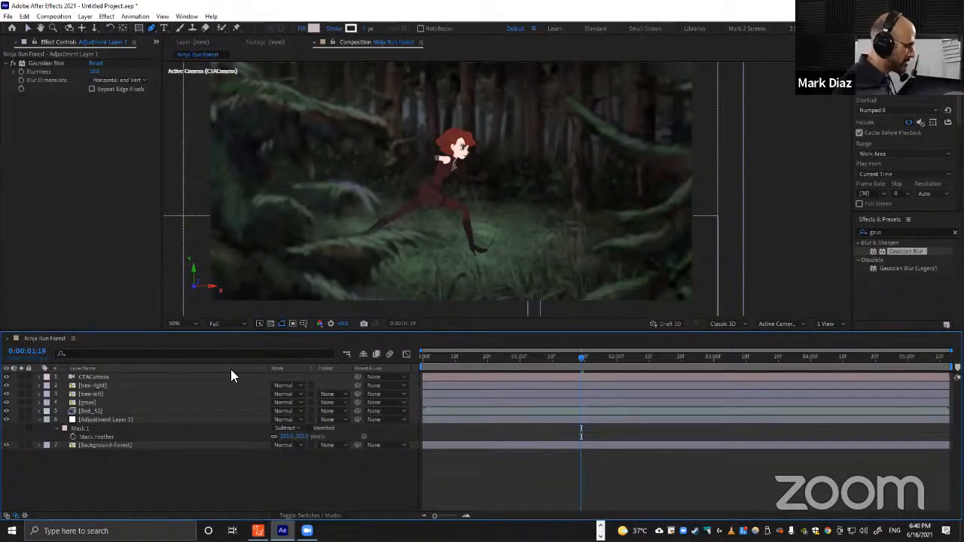
click(111, 421)
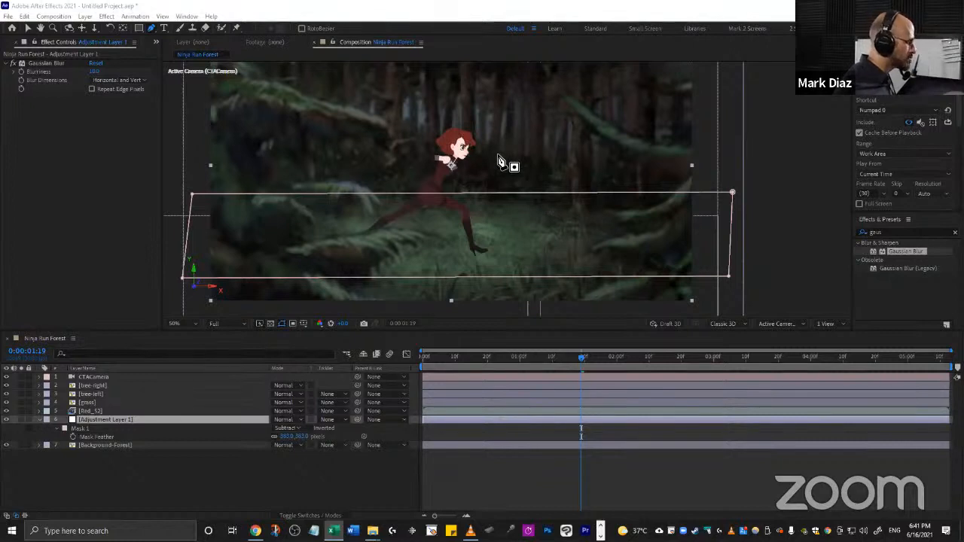
key(v)
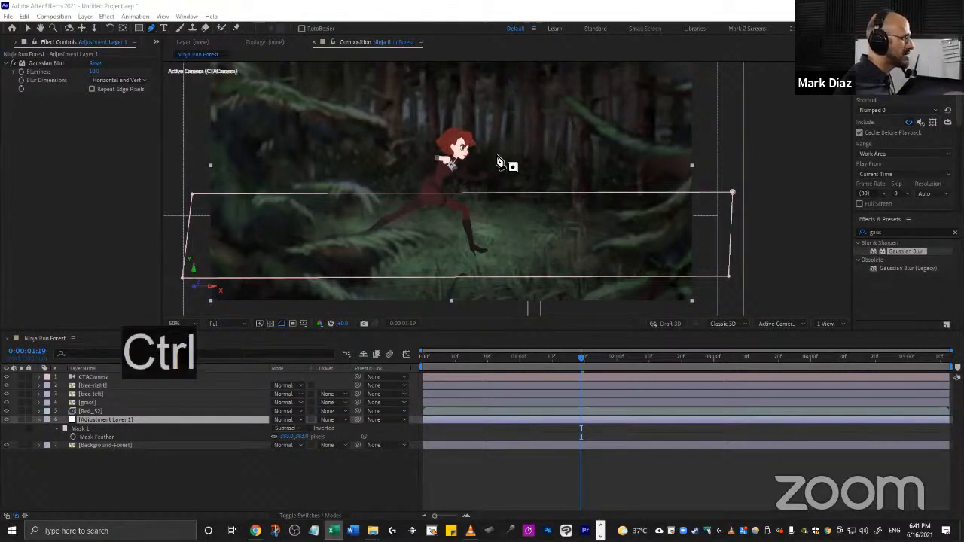
key(ctrl+z)
key(Escape)
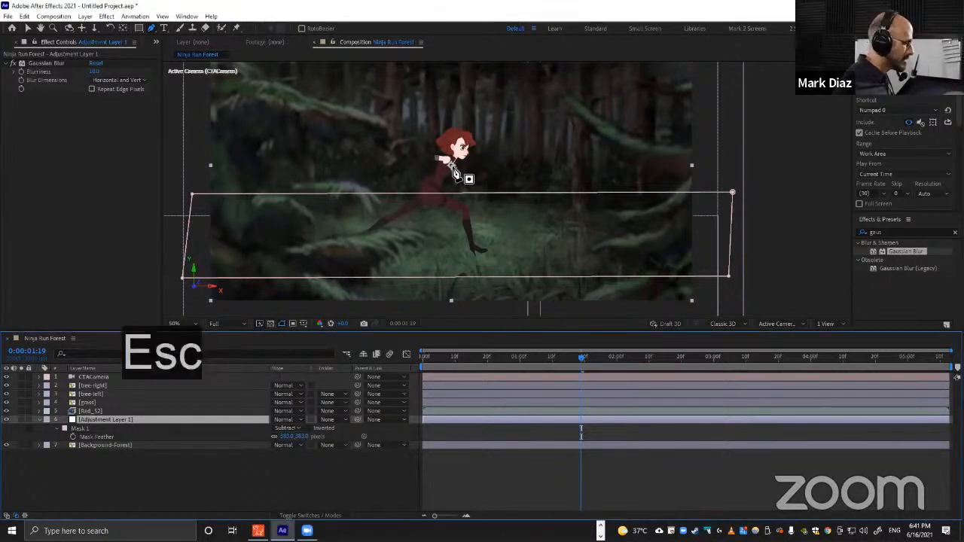
key(v)
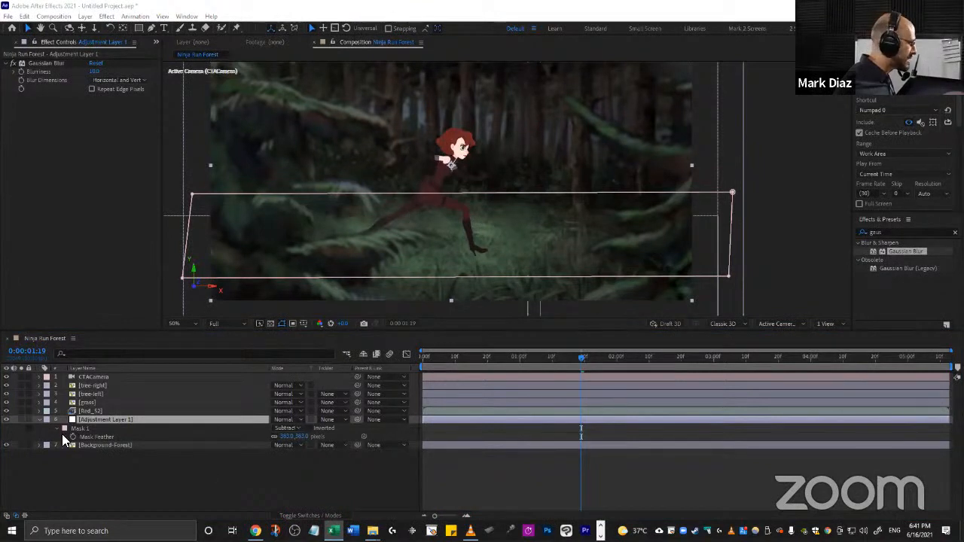
Apply the Hue/Saturation effect to the Red_52 character layer.
click(88, 410)
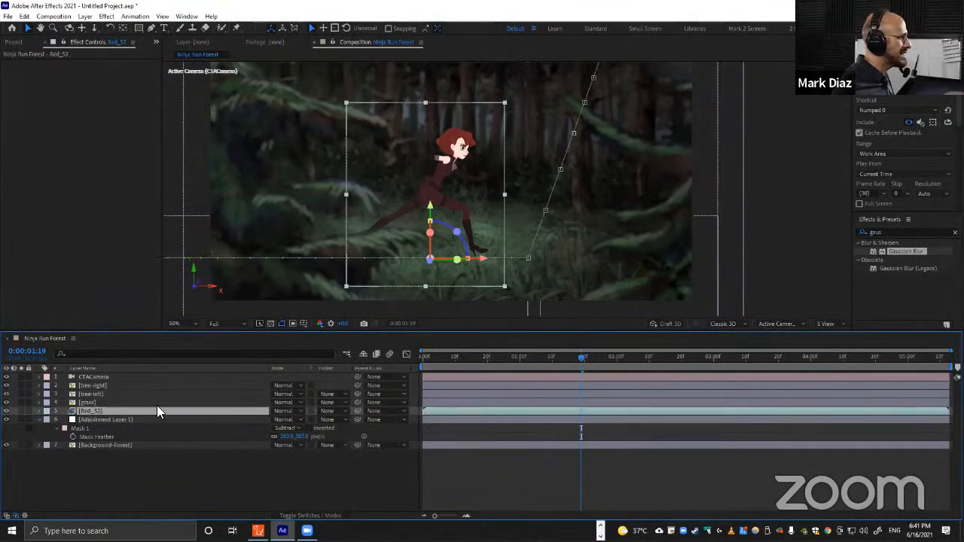
click(889, 233)
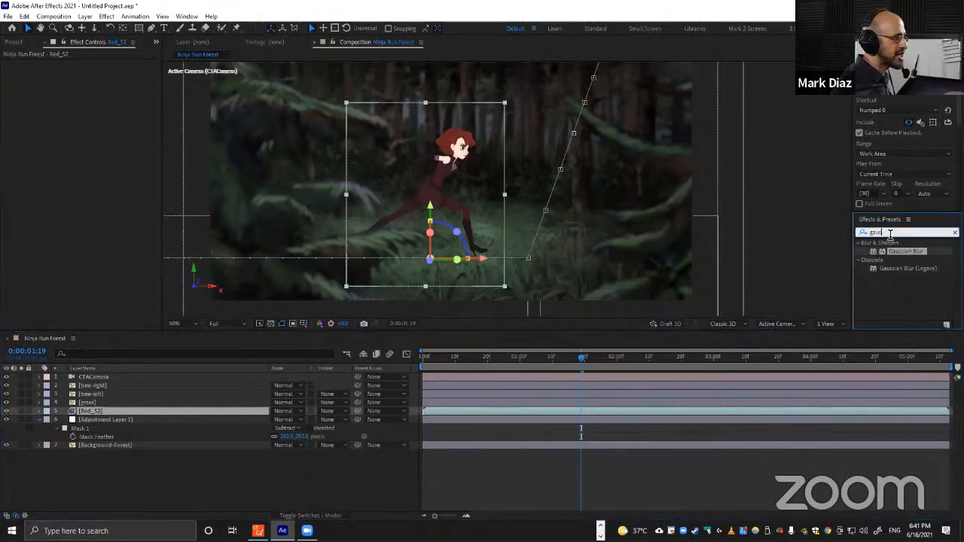
key(ctrl+a)
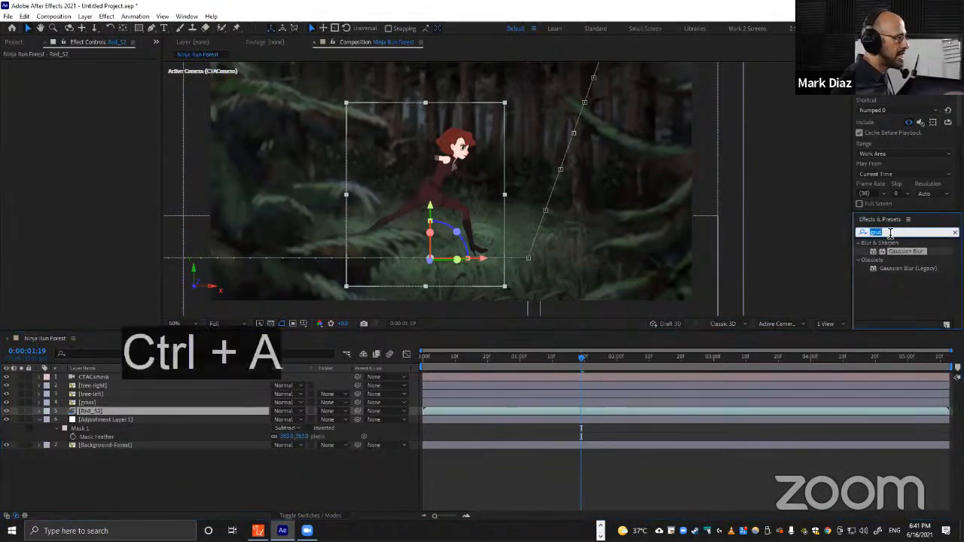
key(BackSpace)
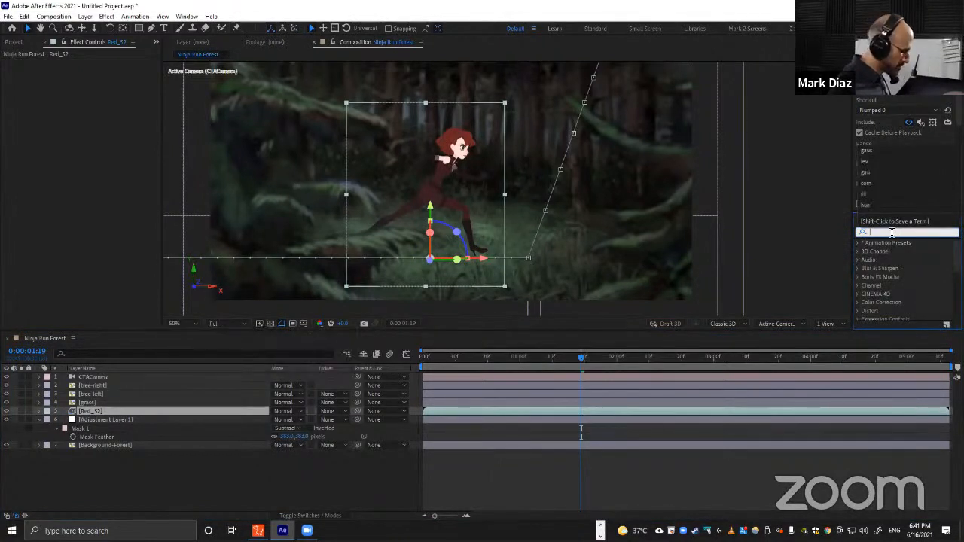
text(hue)
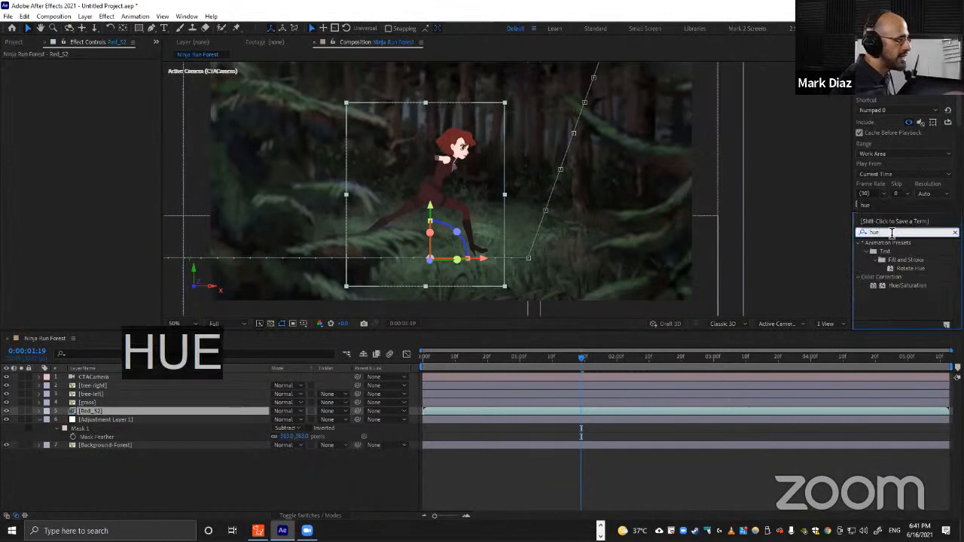
click(898, 286)
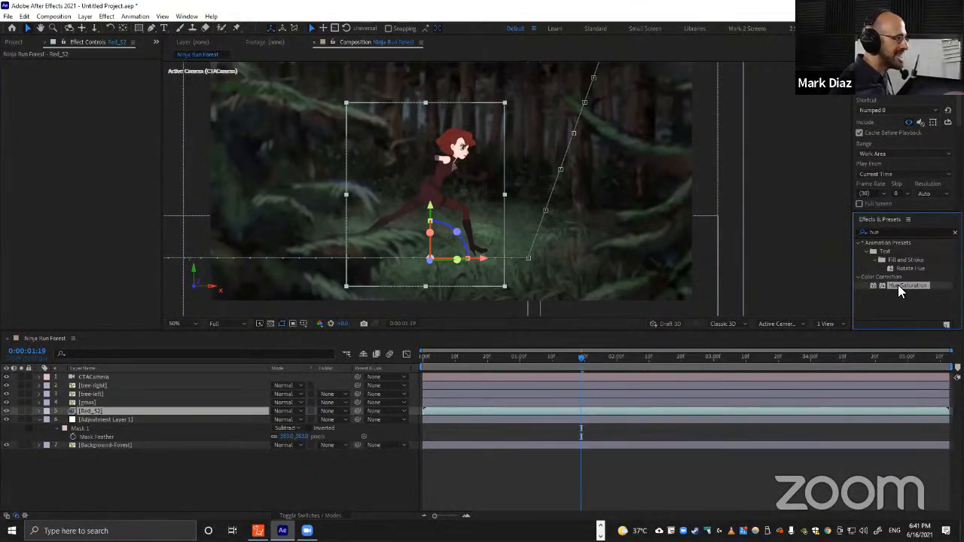
drag(897, 284, 89, 413)
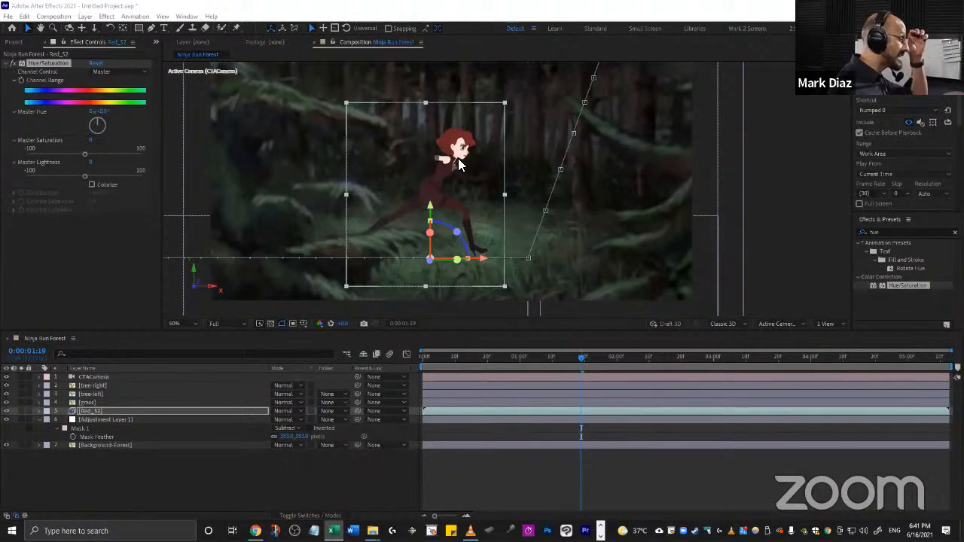
Lower the Hue/Saturation master saturation on the Red_52 layer to -24.
drag(85, 154, 72, 152)
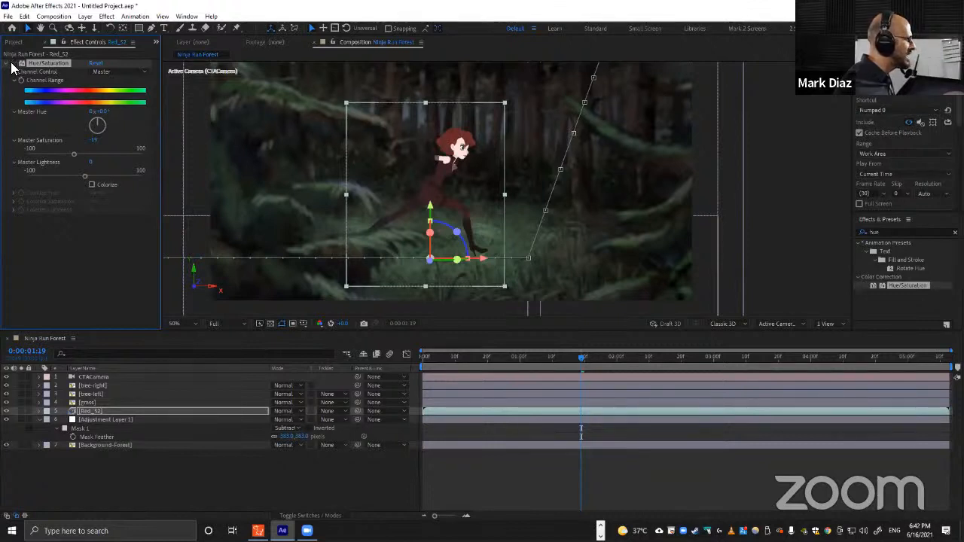
drag(358, 171, 440, 66)
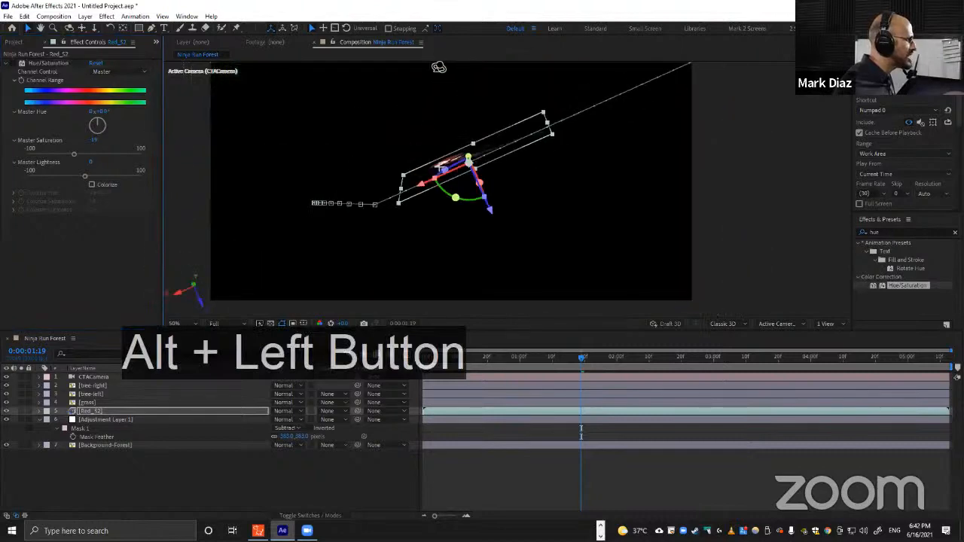
key(ctrl+z)
scroll(447, 171, up, 4)
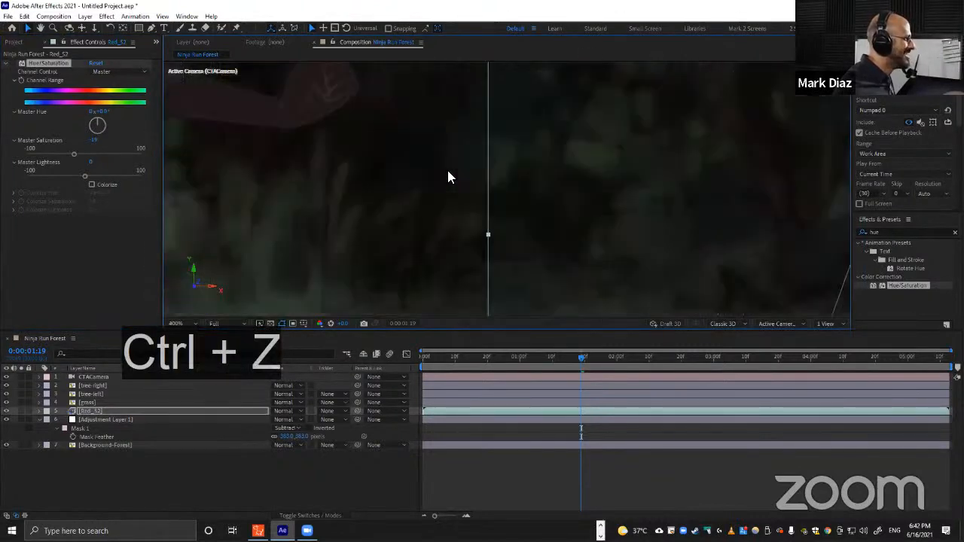
key(space)
drag(378, 173, 469, 214)
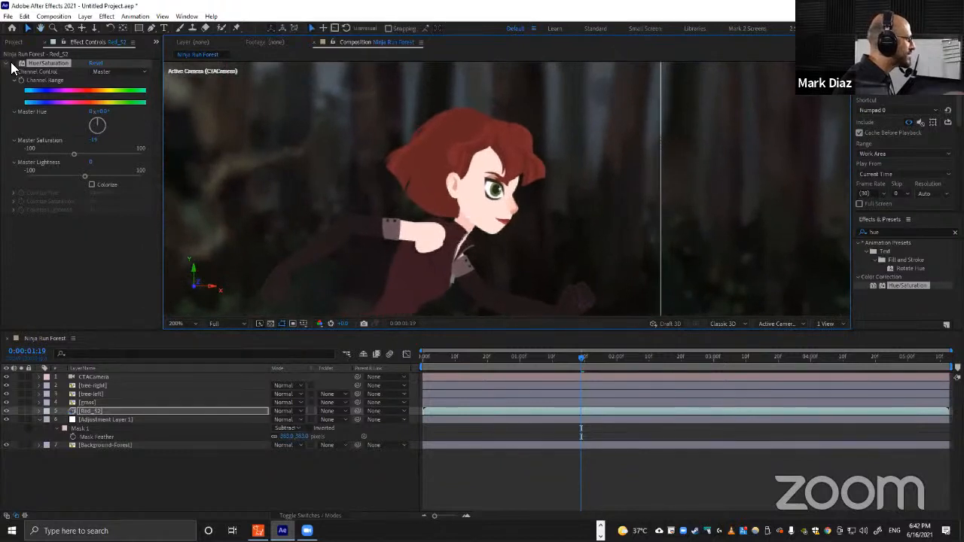
click(12, 67)
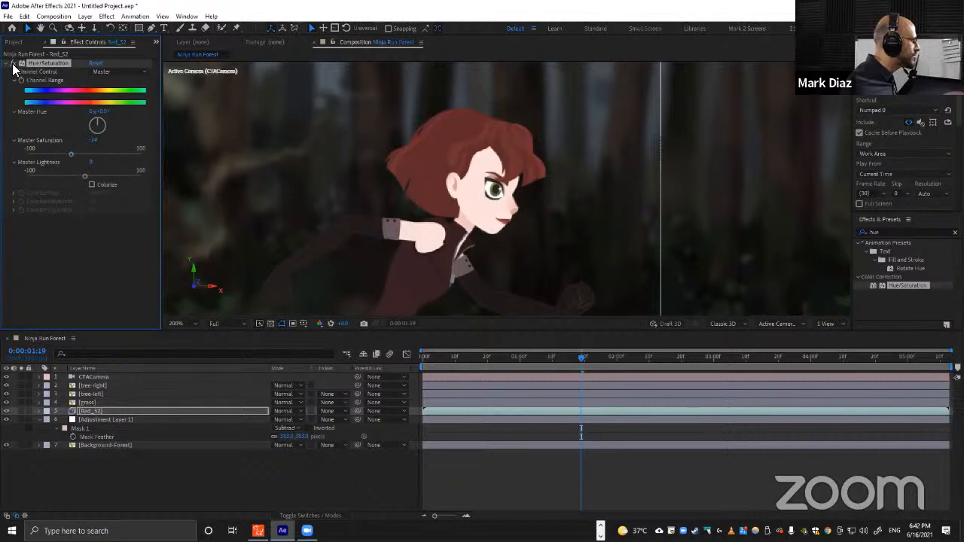
scroll(438, 158, down, 3)
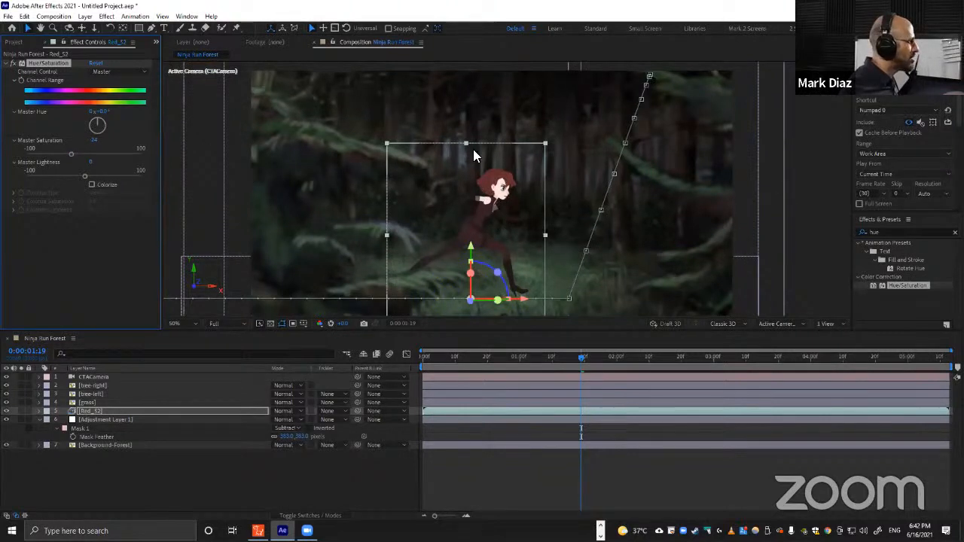
Apply the Curves effect to the Red_52 character layer.
click(894, 231)
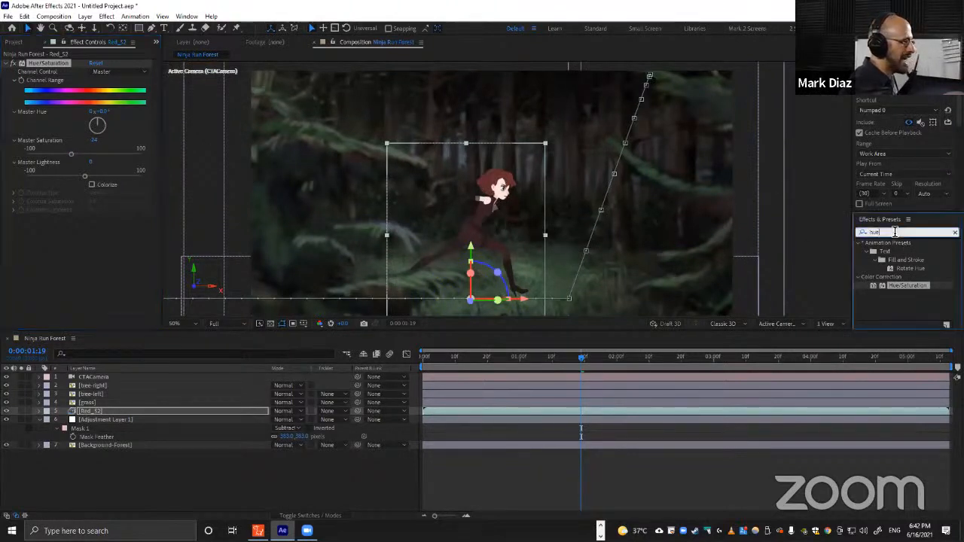
key(ctrl+a)
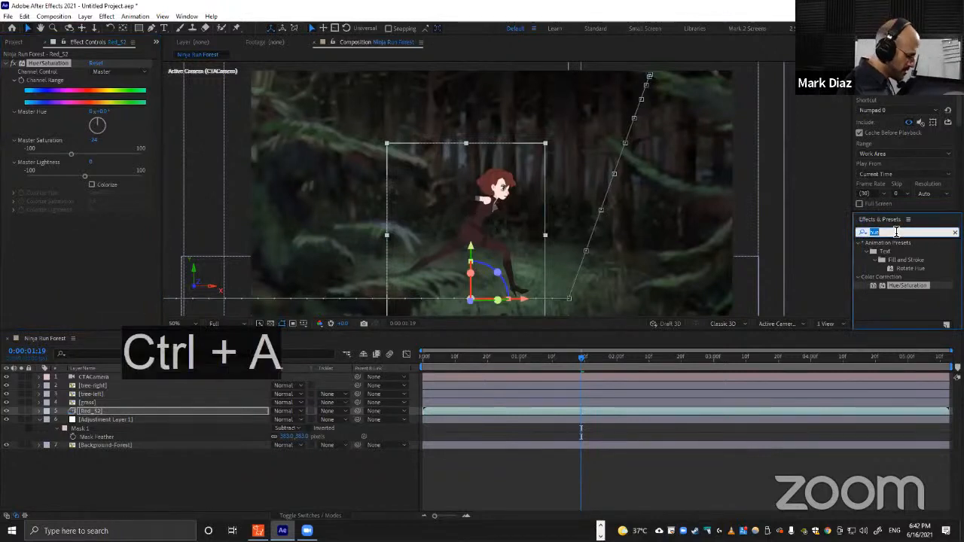
text(cur)
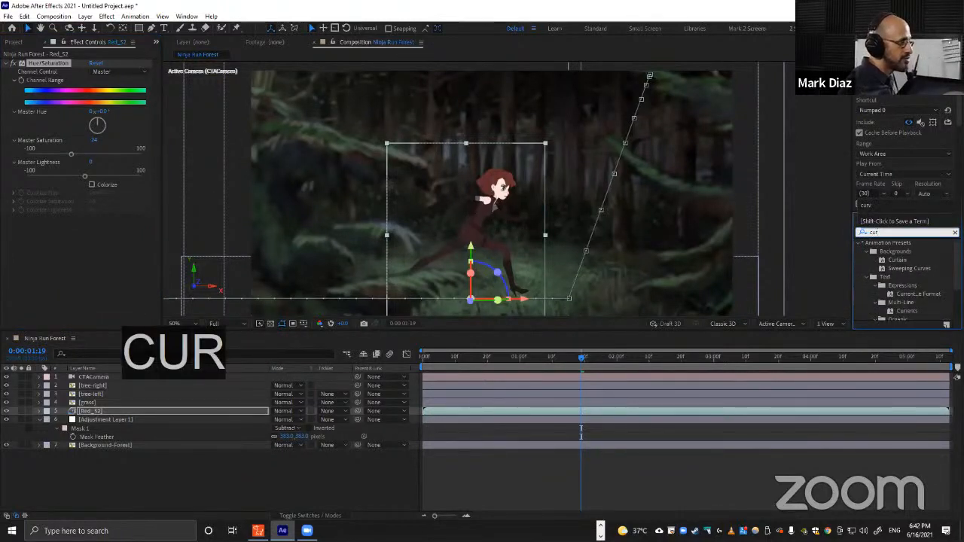
text(ve)
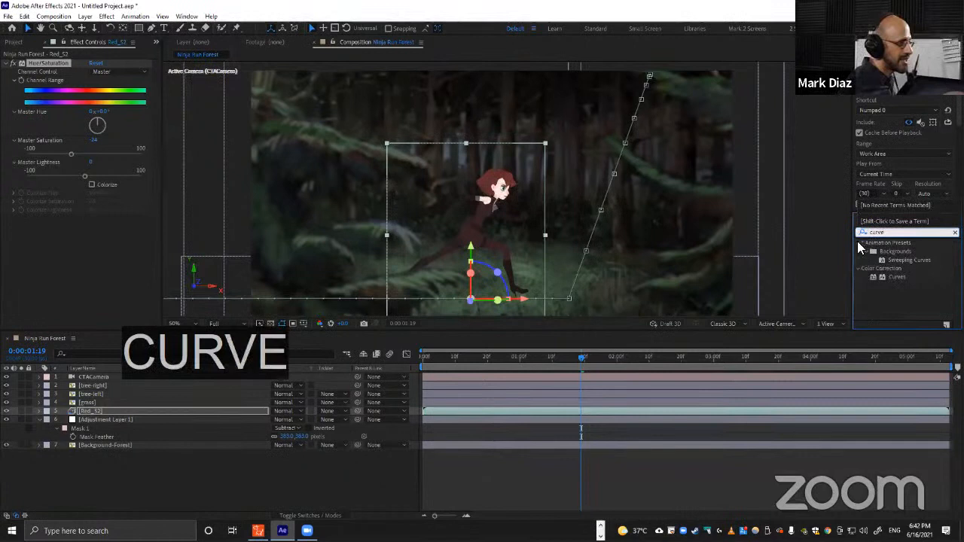
click(895, 277)
drag(893, 276, 91, 411)
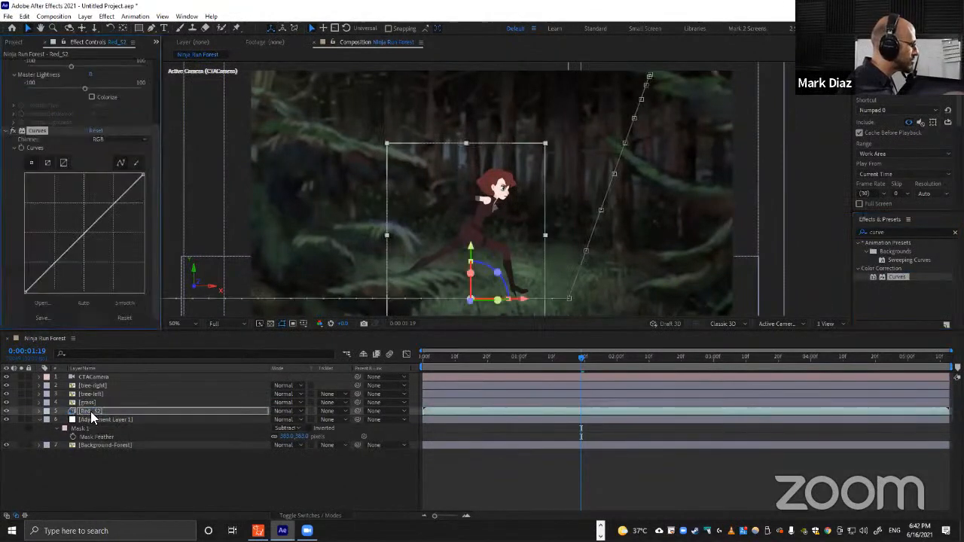
Lower the Curves red channel slightly at its midpoint.
click(118, 140)
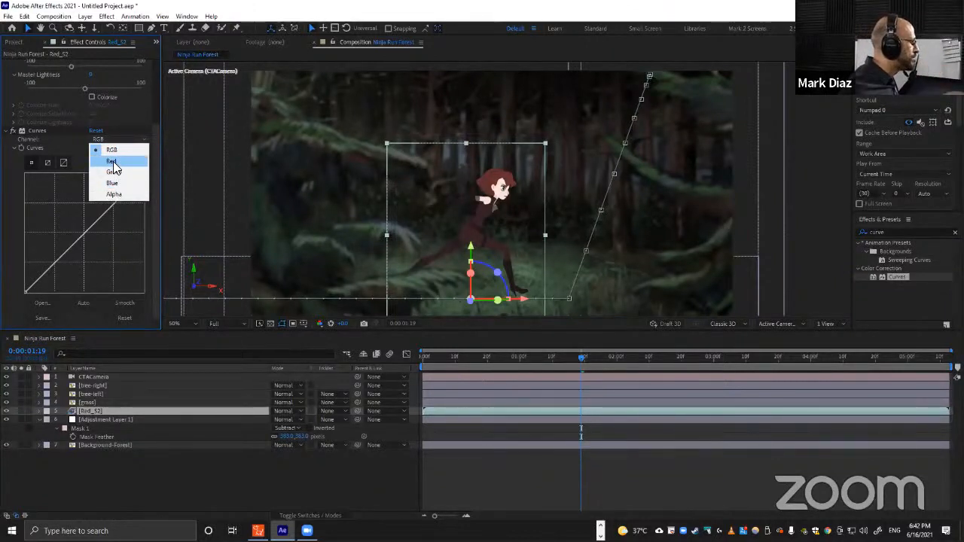
click(112, 162)
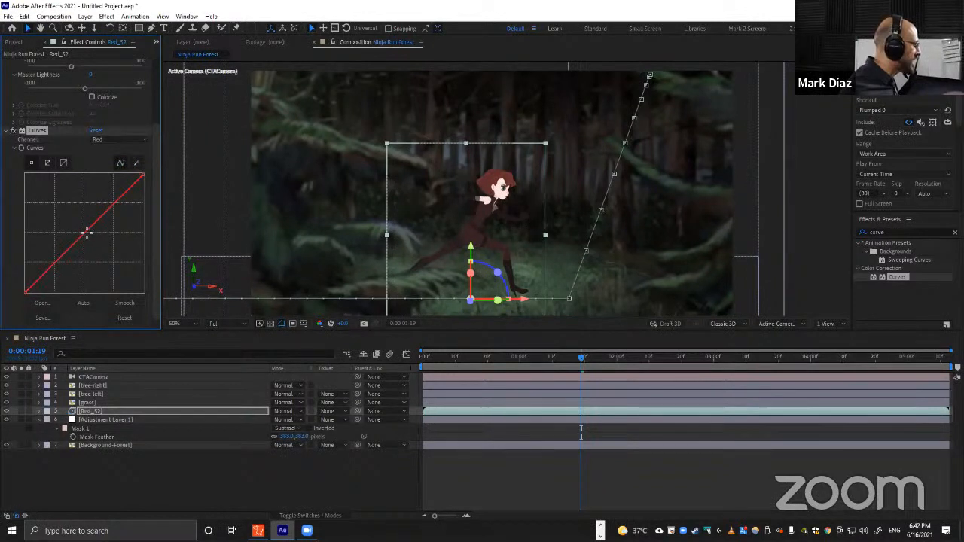
drag(86, 233, 94, 237)
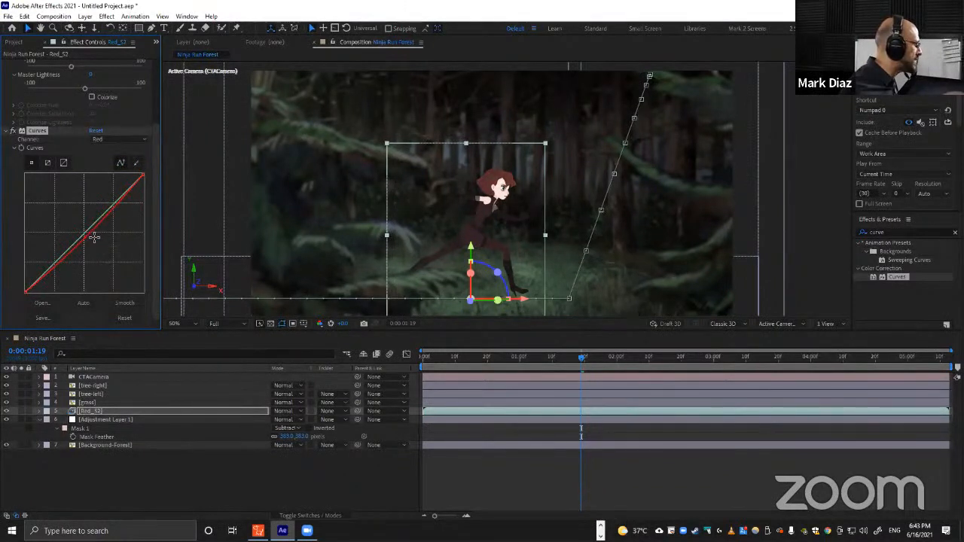
Lower the Curves green channel slightly at its midpoint.
click(122, 139)
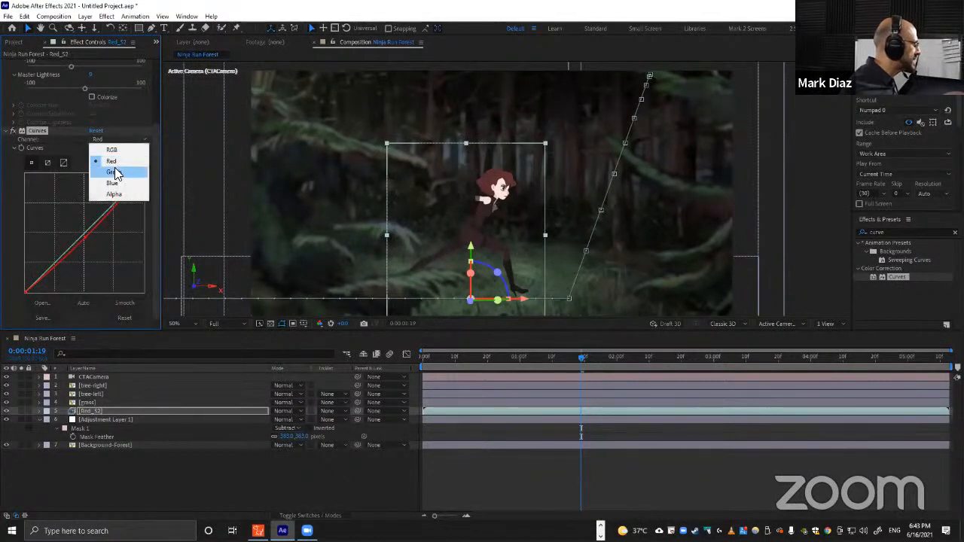
click(113, 172)
drag(84, 233, 87, 237)
Raise the Curves blue channel at its midpoint.
click(120, 140)
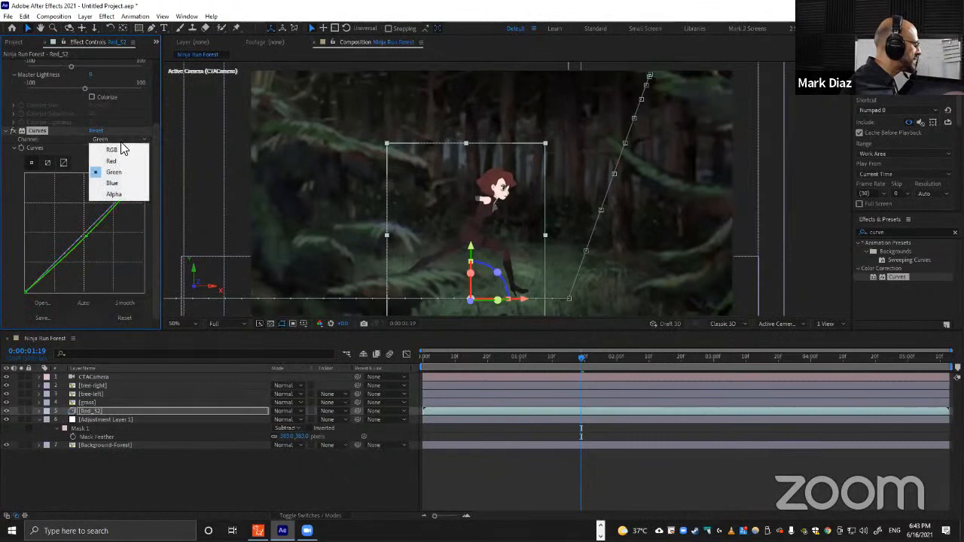
click(112, 185)
drag(92, 224, 82, 232)
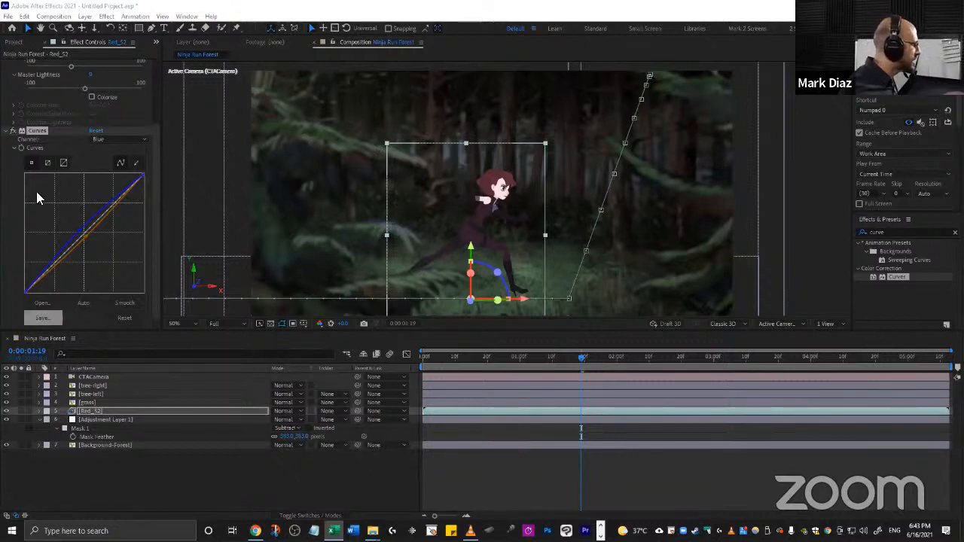
Raise the Curves green channel slightly at its midpoint.
click(109, 140)
click(113, 161)
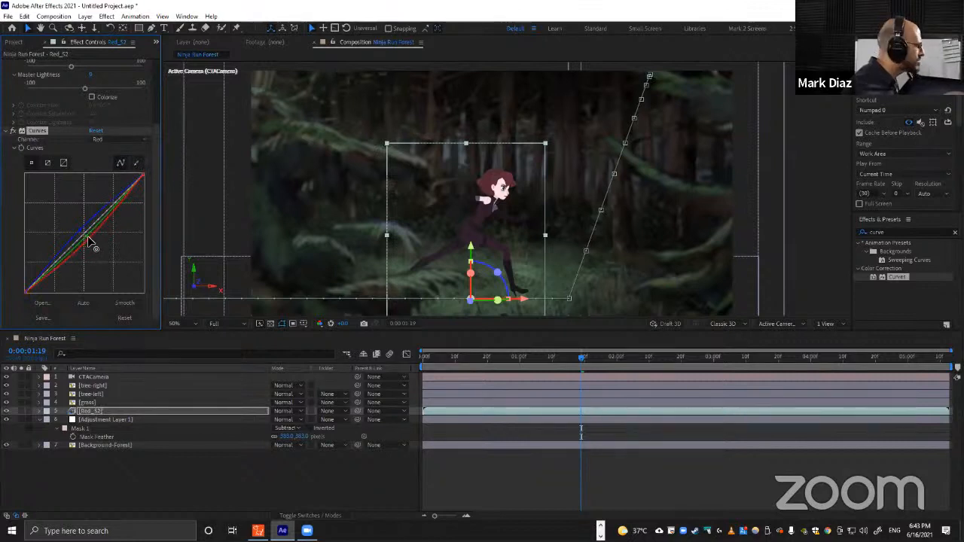
click(110, 140)
click(111, 173)
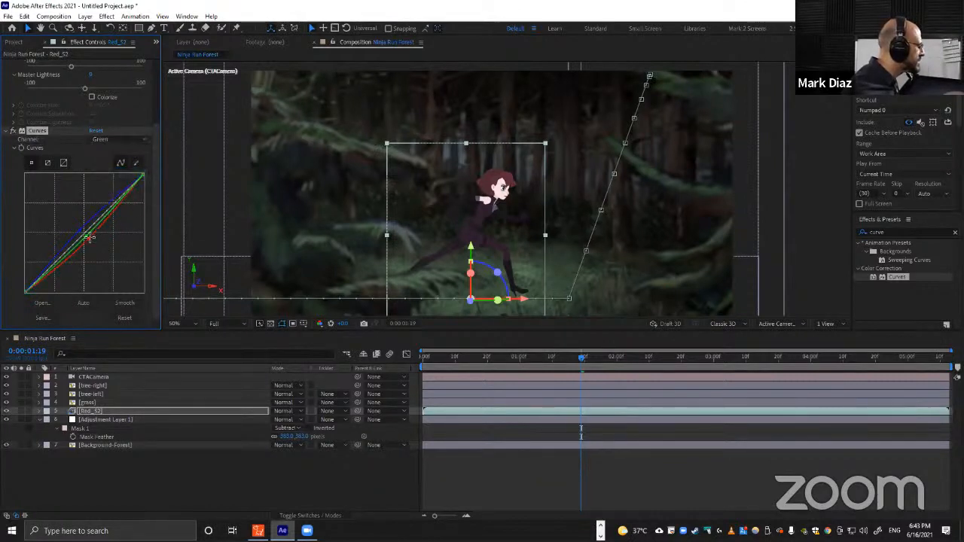
drag(85, 230, 80, 227)
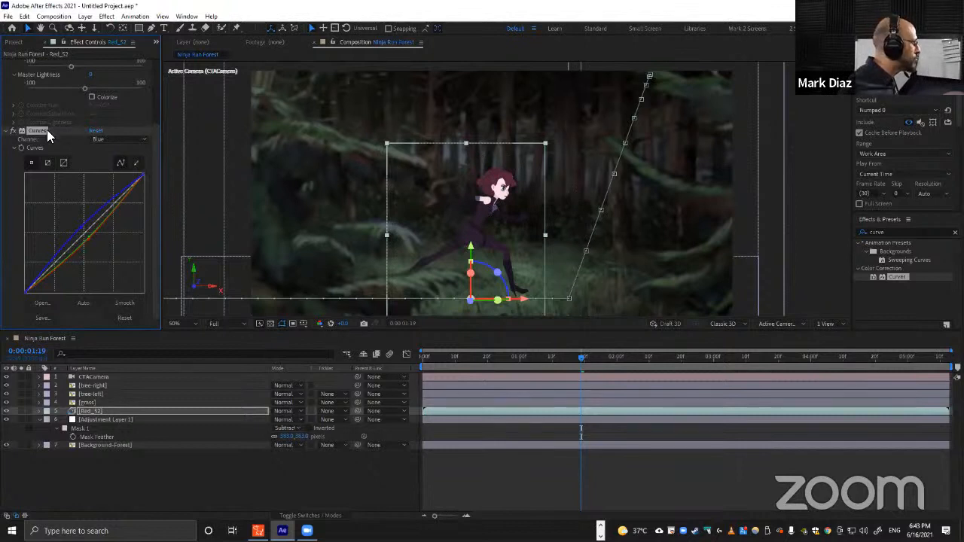
Deselect all layers to view the recoloured character without handles, then reselect the Red_52 layer.
scroll(41, 132, up, 3)
shift+click(33, 65)
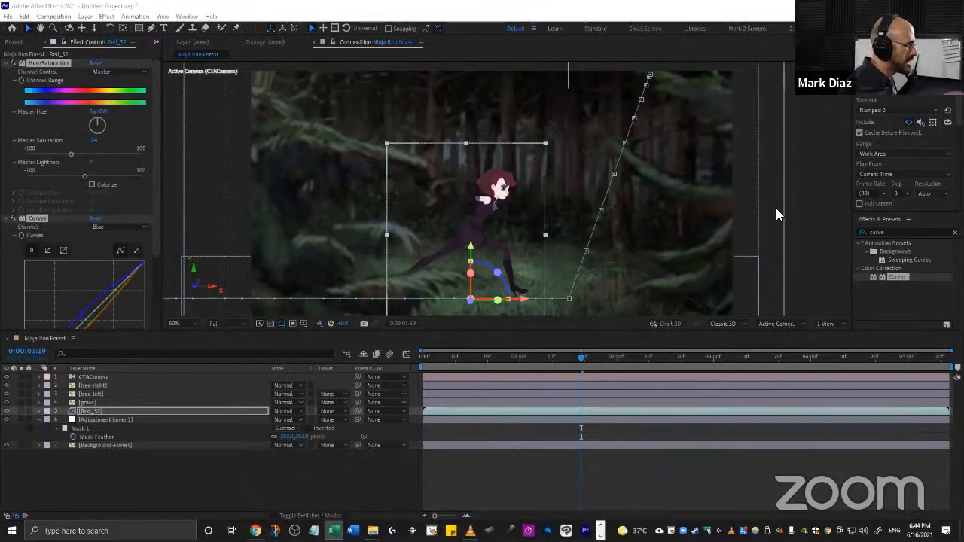
click(251, 484)
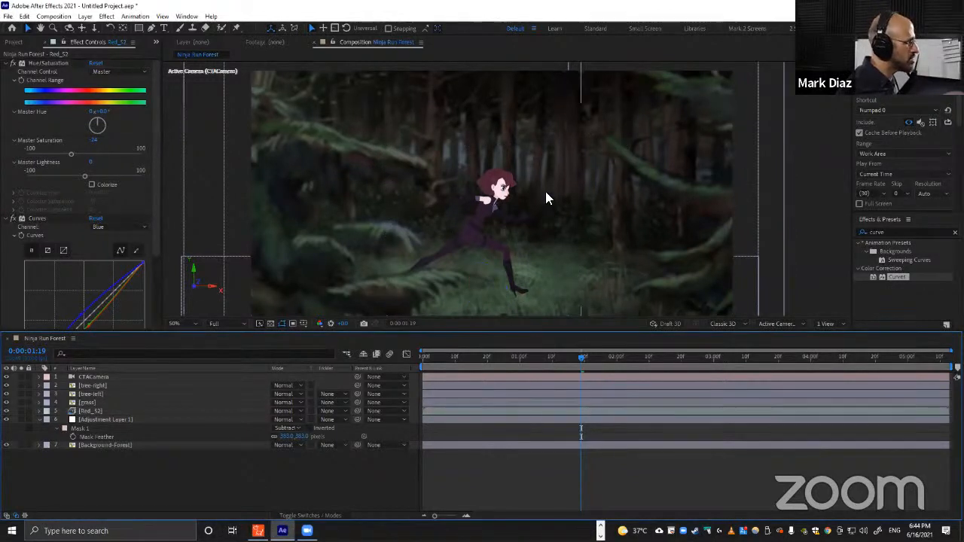
click(505, 194)
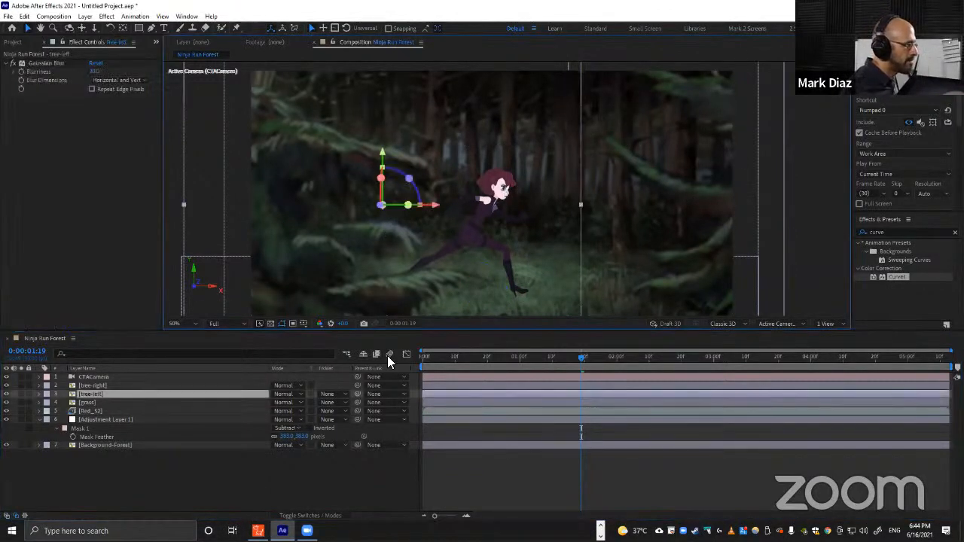
click(95, 411)
scroll(111, 305, down, 2)
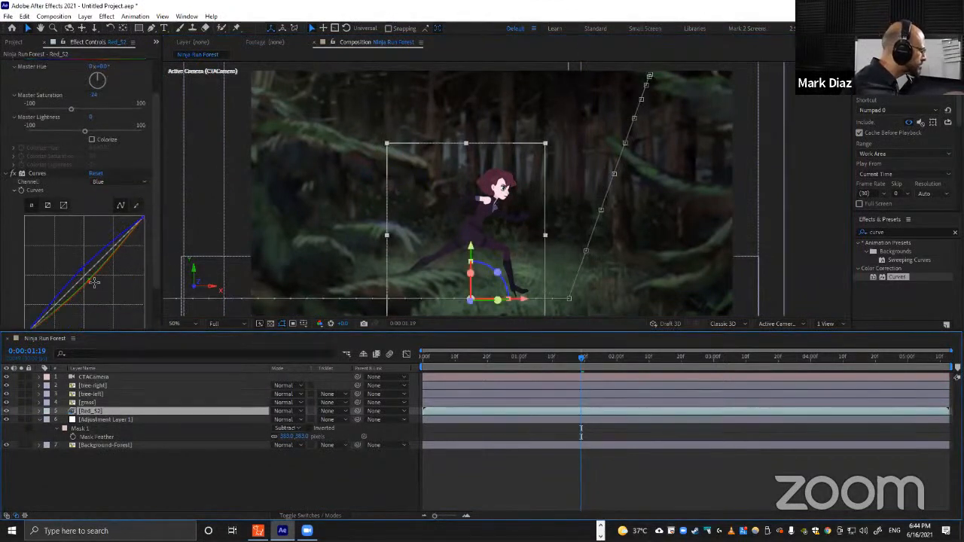
click(87, 282)
mouse_move(88, 283)
mouse_down()
mouse_move(100, 241)
mouse_move(90, 285)
mouse_up()
key(ctrl+z)
Switch Curves to the Green channel and pull its midpoint slightly lower.
click(112, 181)
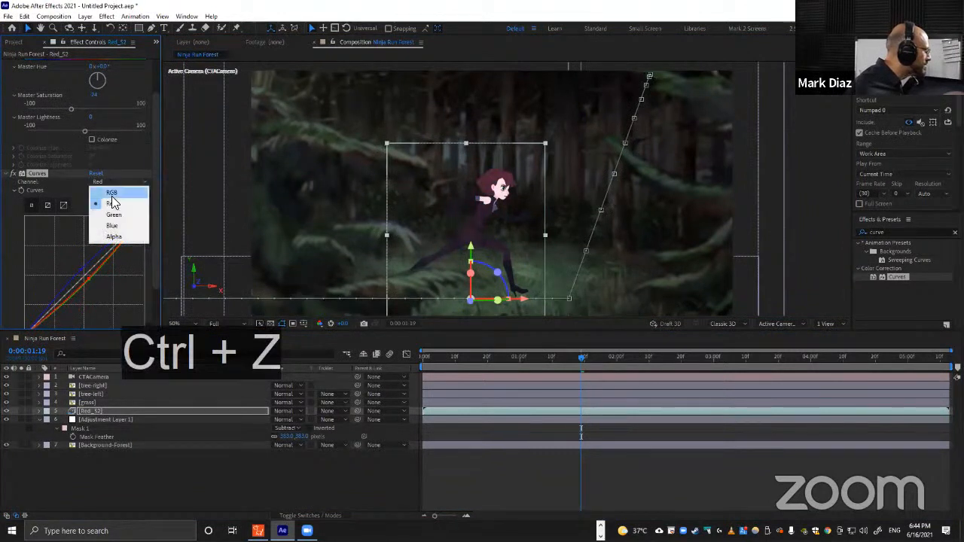
click(99, 218)
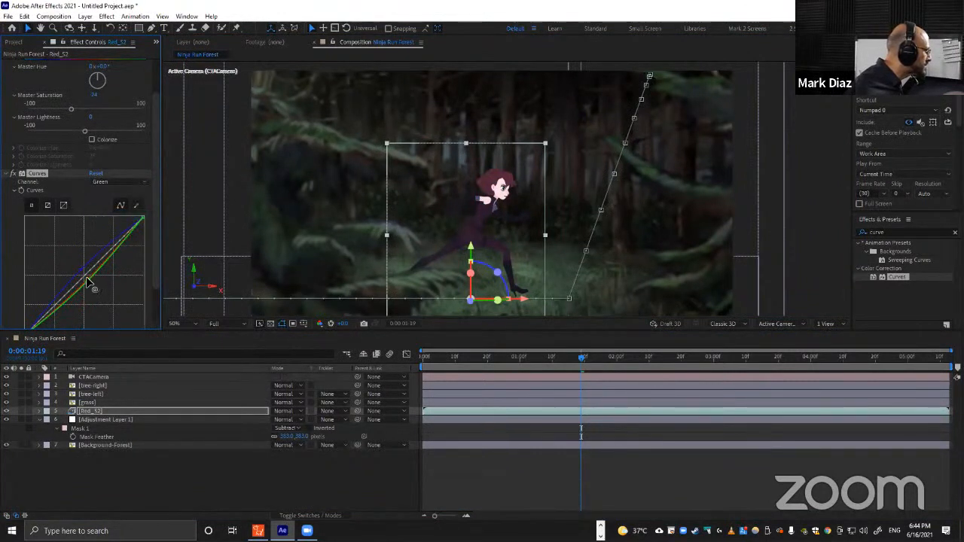
drag(86, 276, 88, 281)
Switch the Curves channel display back to Blue.
click(107, 185)
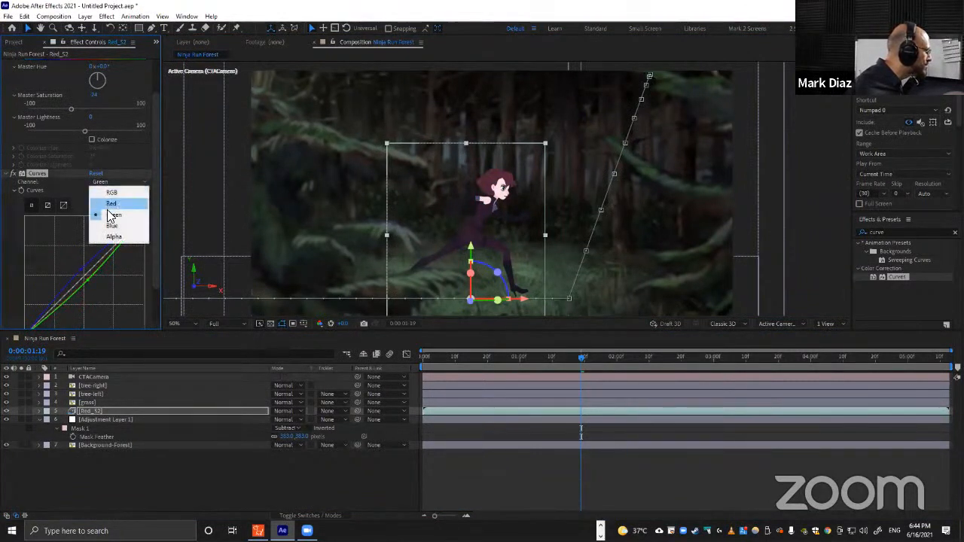
click(102, 225)
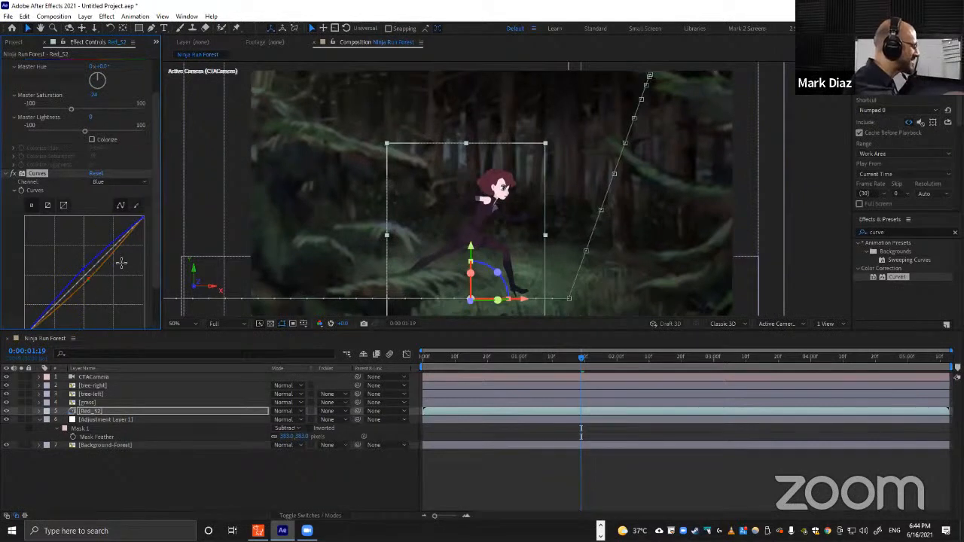
scroll(101, 250, down, 2)
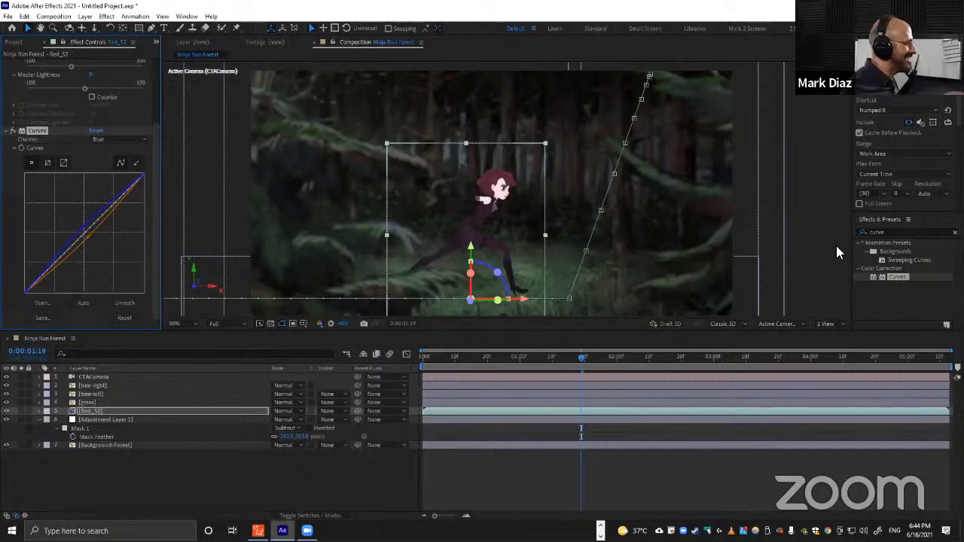
Search the effects for "lev" and apply Levels to the Red_52 layer.
click(896, 233)
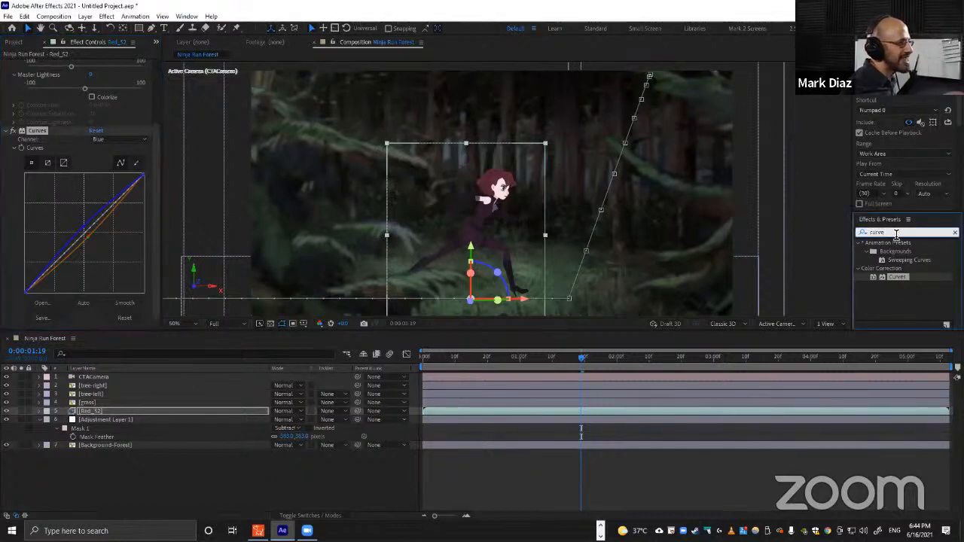
drag(896, 233, 849, 239)
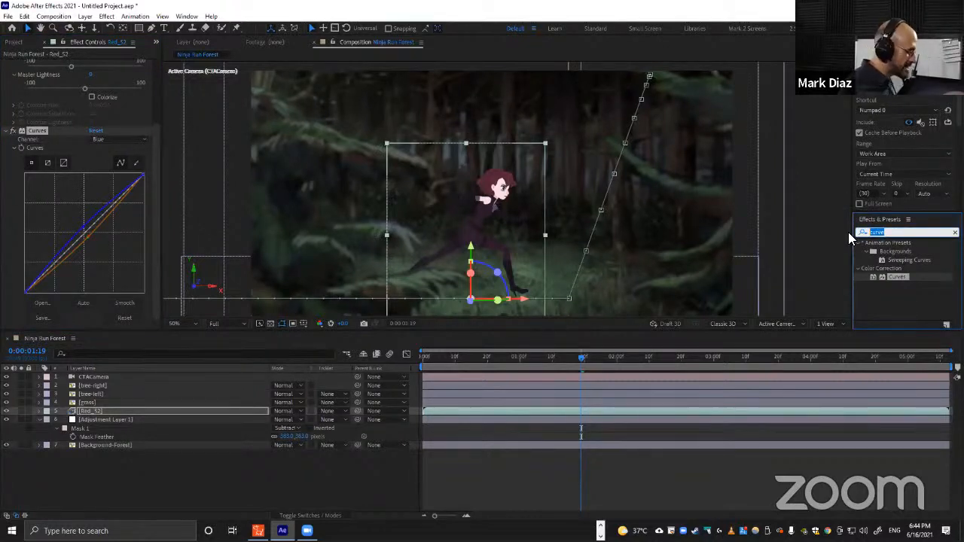
text(lev)
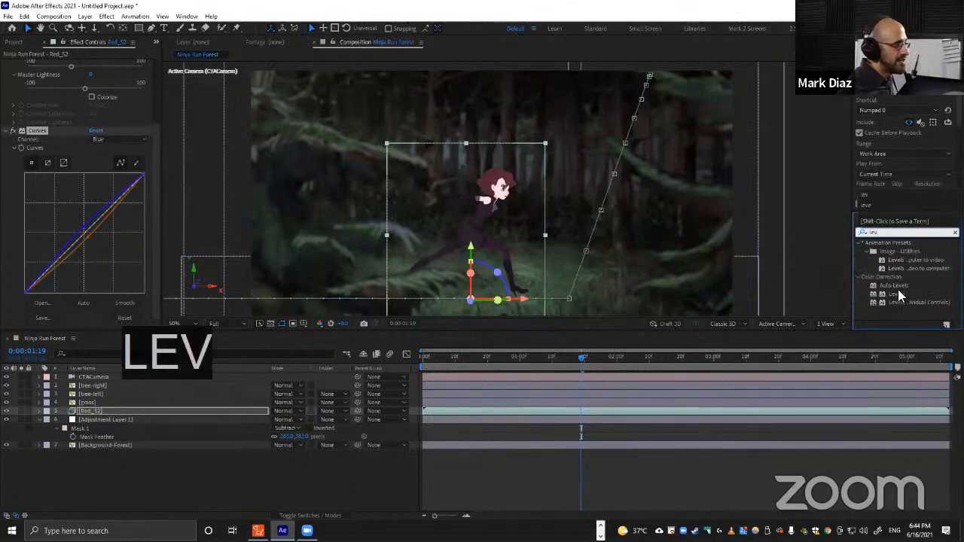
drag(896, 294, 119, 409)
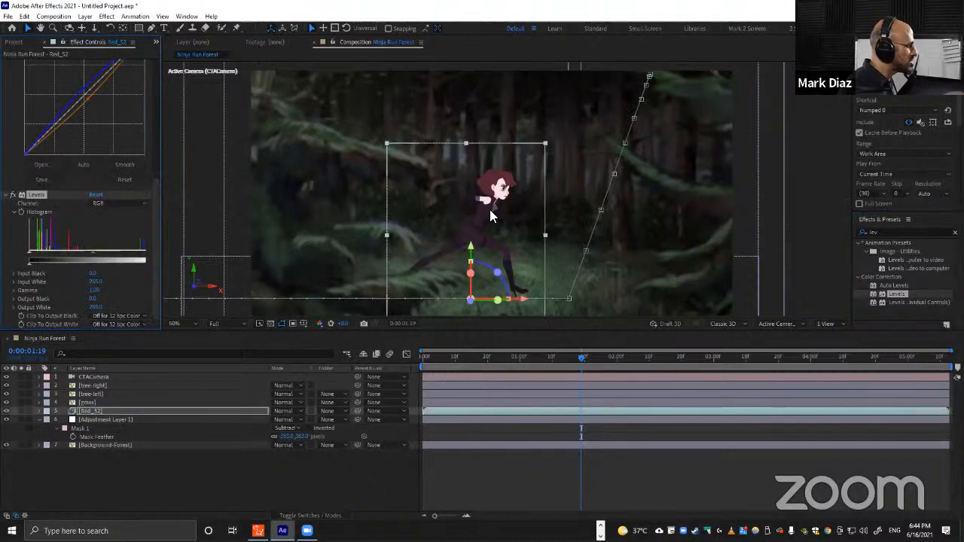
Move the current time to 0:00:01:28 and examine the character close up in the viewer.
click(628, 359)
click(613, 360)
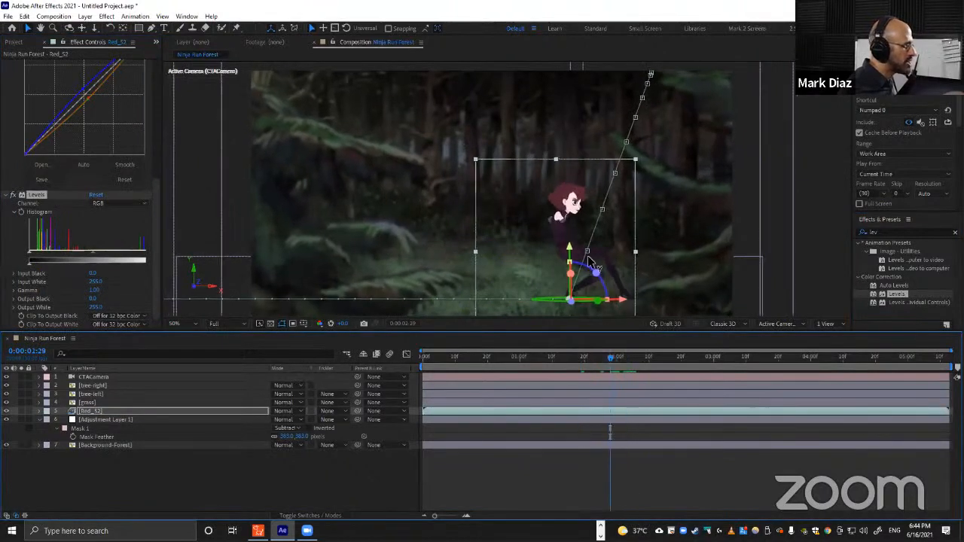
key(ctrl+shift+slash)
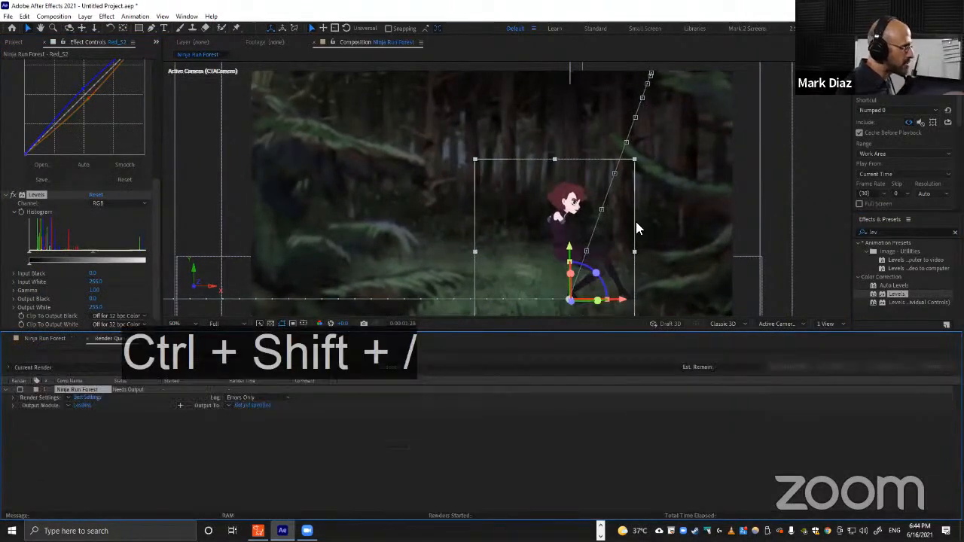
key(ctrl+w)
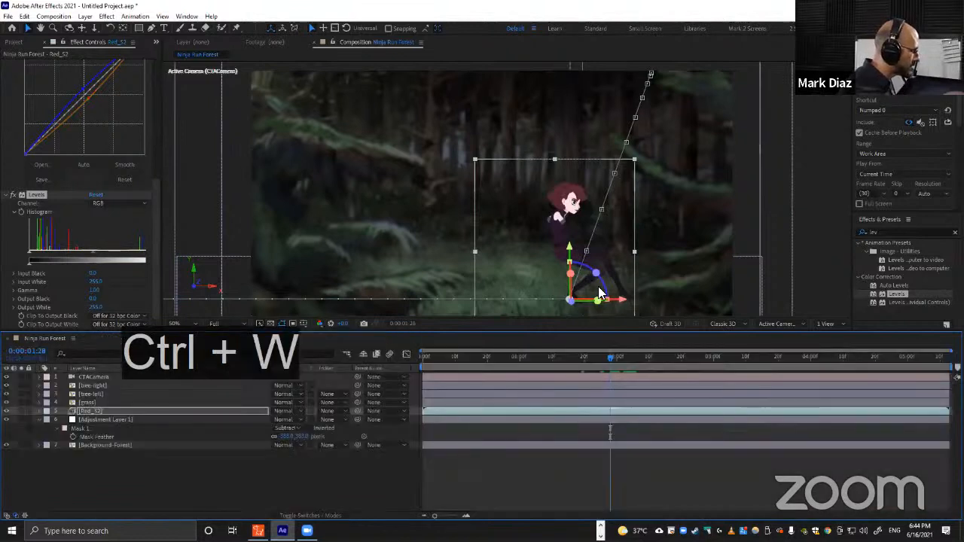
key(shift+slash)
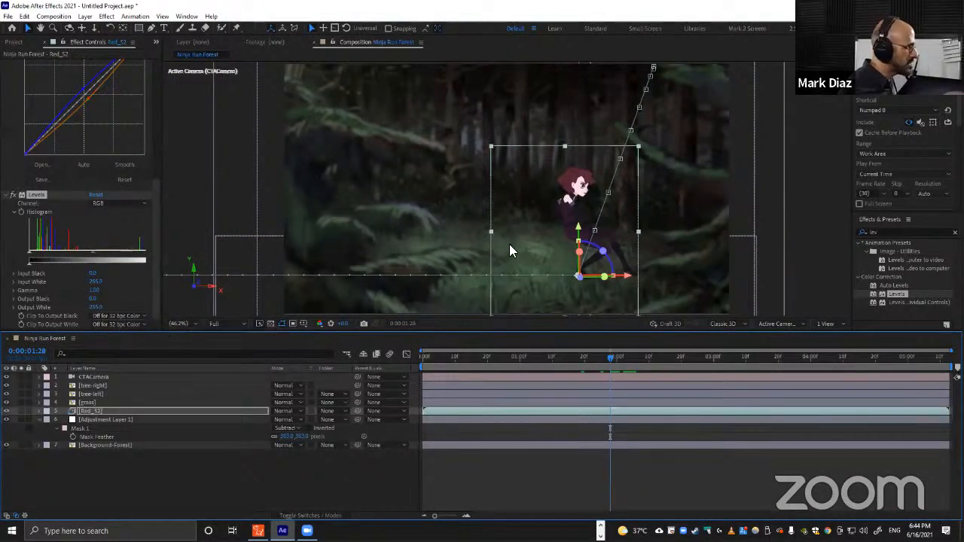
scroll(667, 199, up, 5)
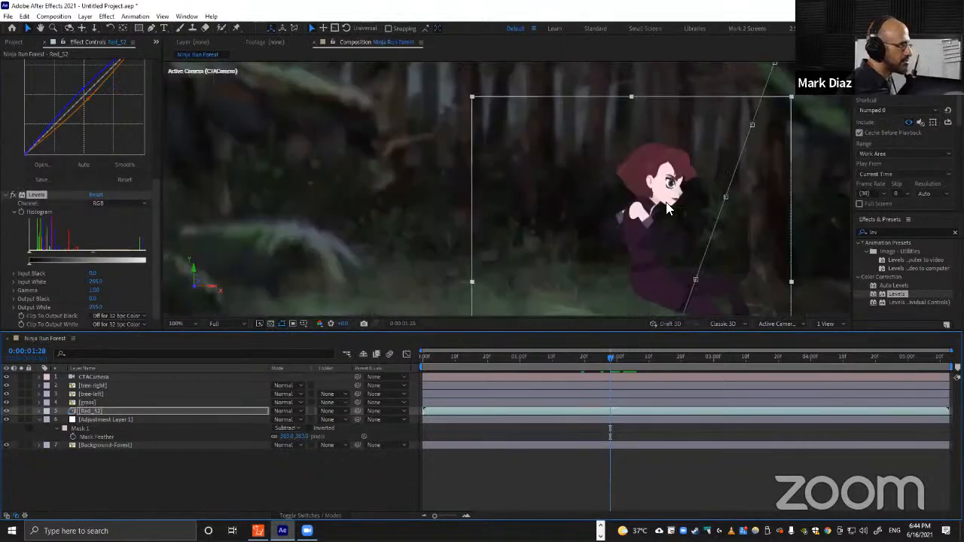
drag(663, 209, 452, 164)
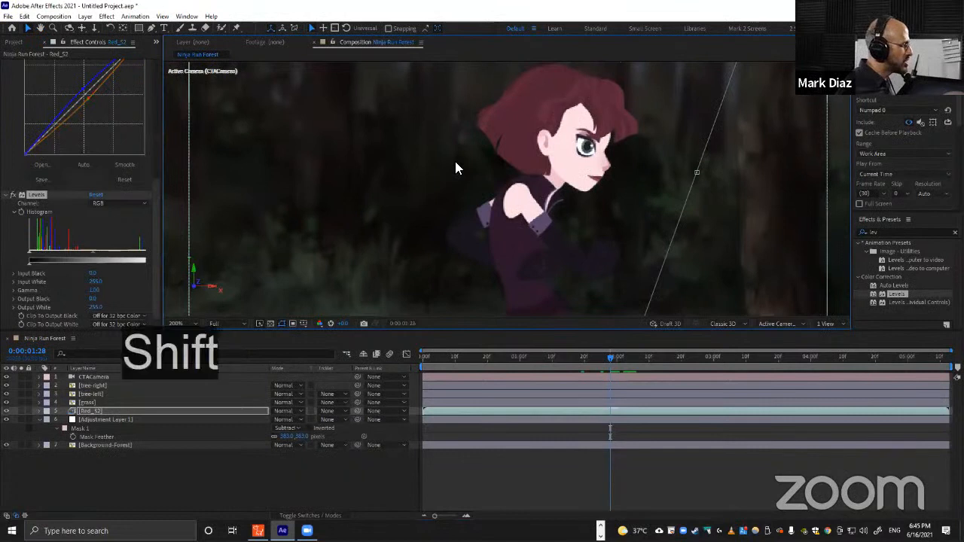
key(shift+slash)
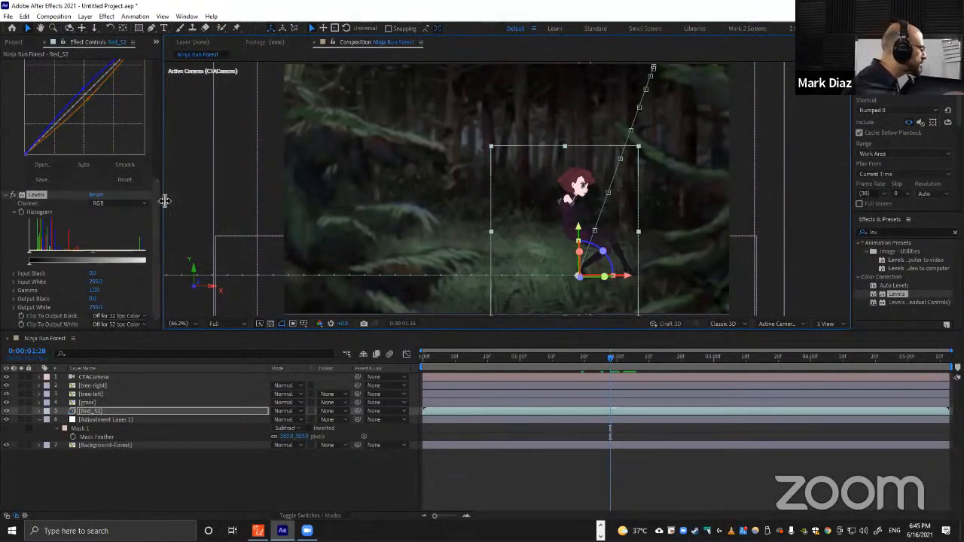
Try raising the Levels input black level, then return it to 0.
drag(164, 201, 196, 205)
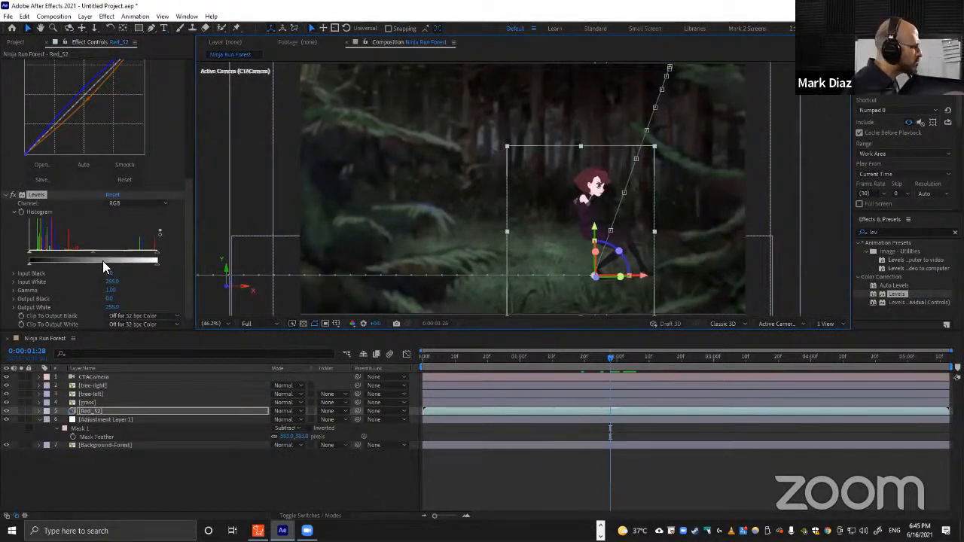
drag(152, 259, 154, 254)
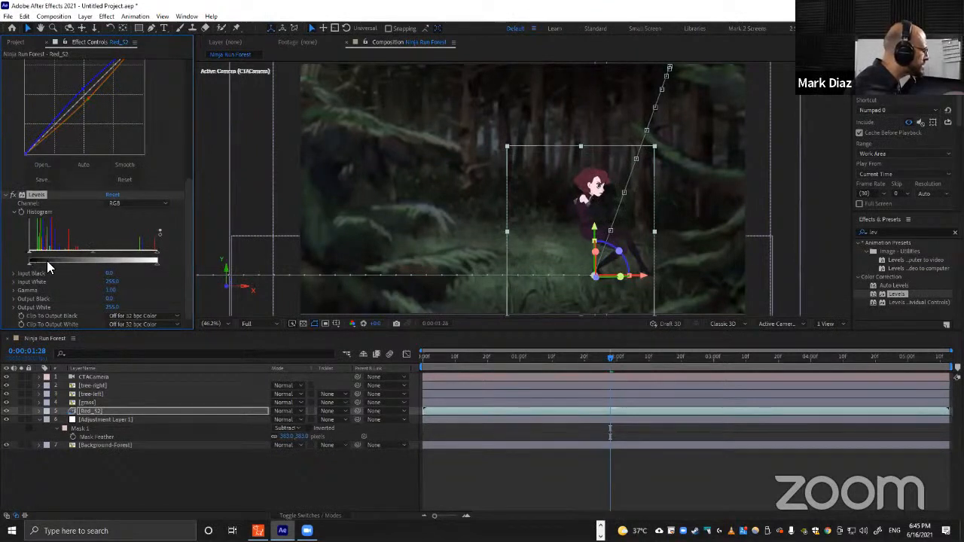
mouse_move(155, 265)
mouse_down()
mouse_move(147, 262)
mouse_move(163, 261)
mouse_up()
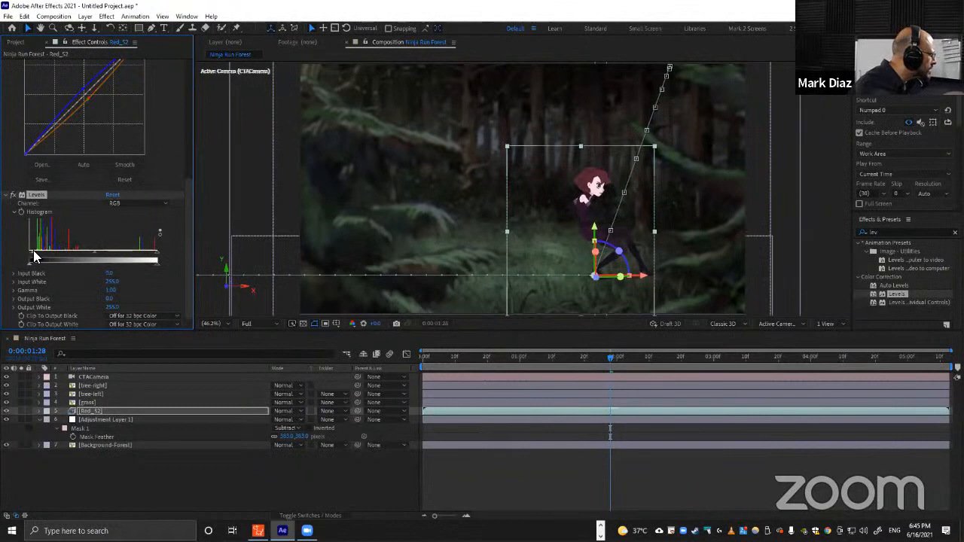
drag(158, 256, 173, 258)
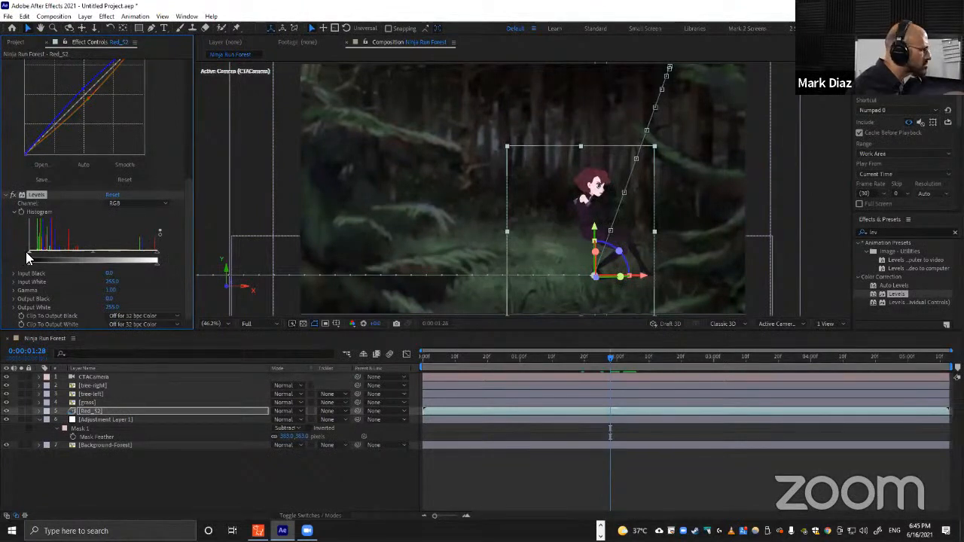
drag(33, 254, 38, 255)
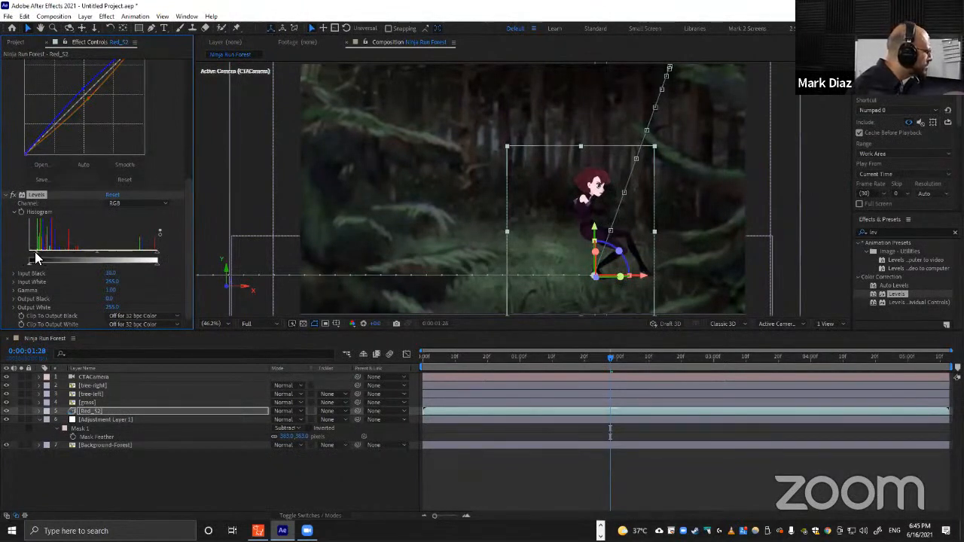
drag(35, 256, 28, 257)
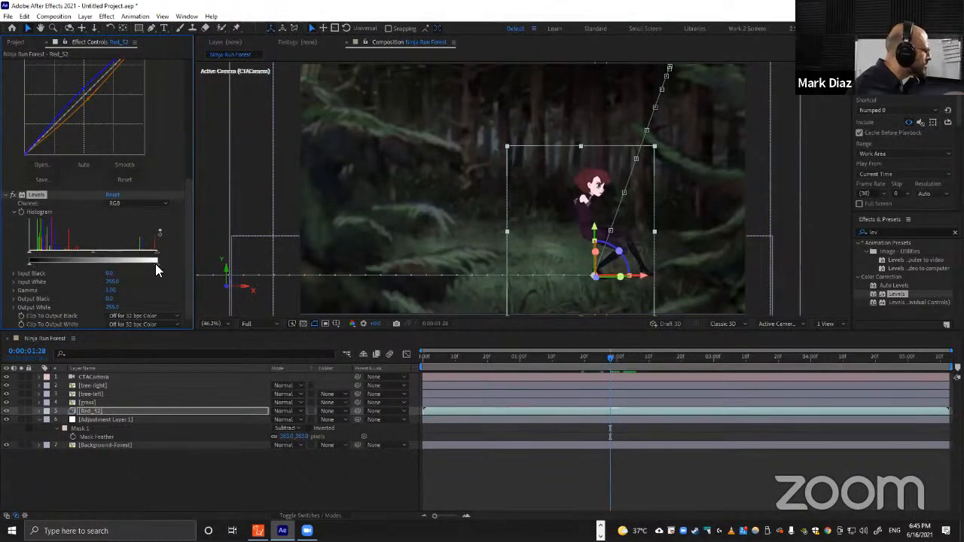
Lower the Levels output white to about 186.
drag(155, 263, 140, 264)
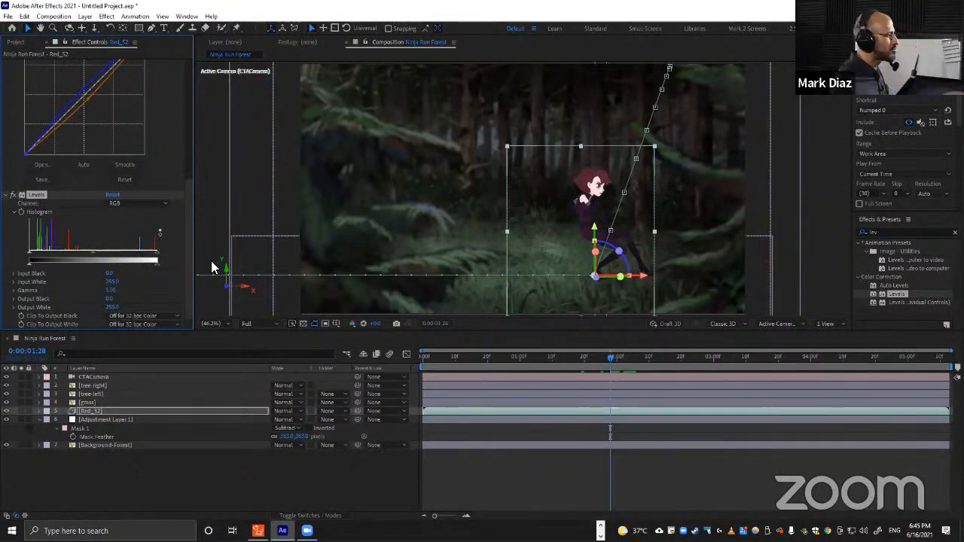
drag(156, 264, 154, 263)
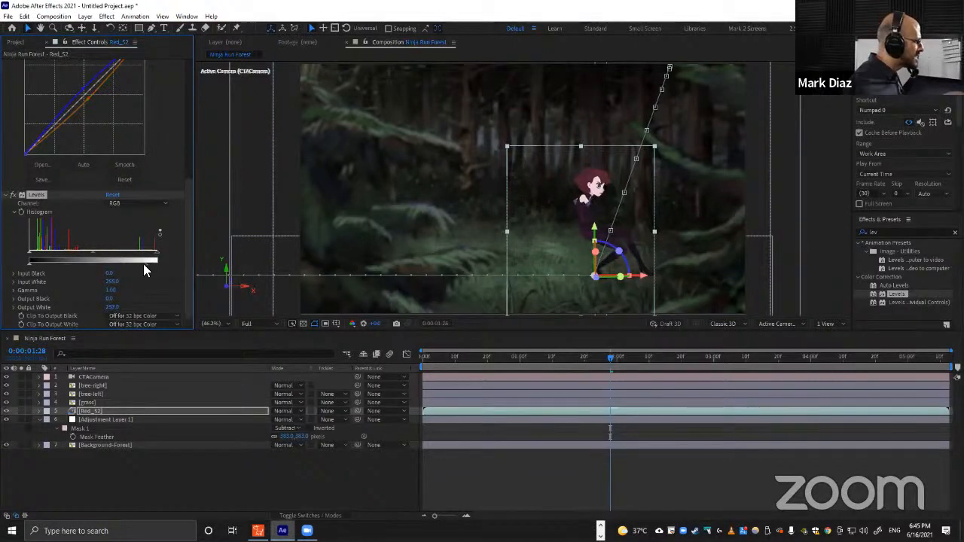
drag(137, 264, 130, 262)
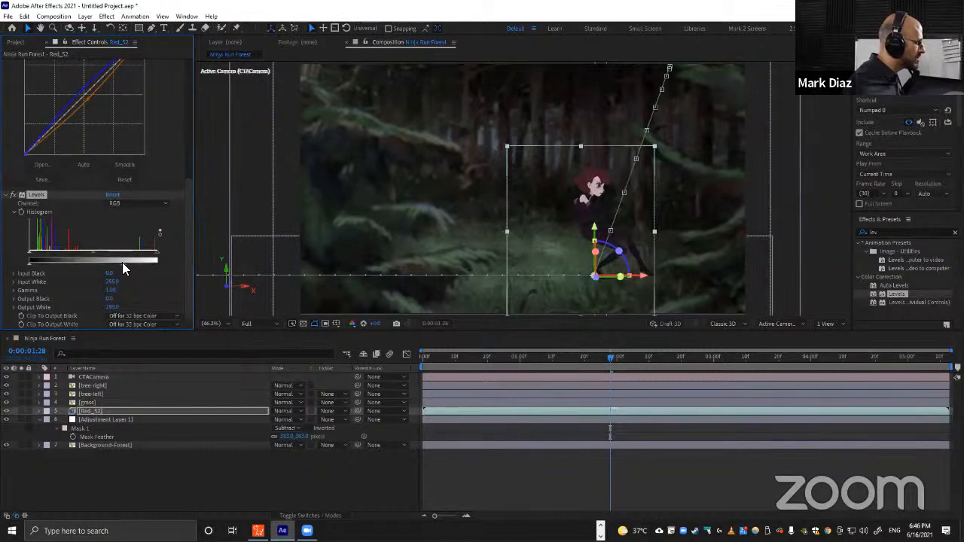
drag(123, 263, 96, 251)
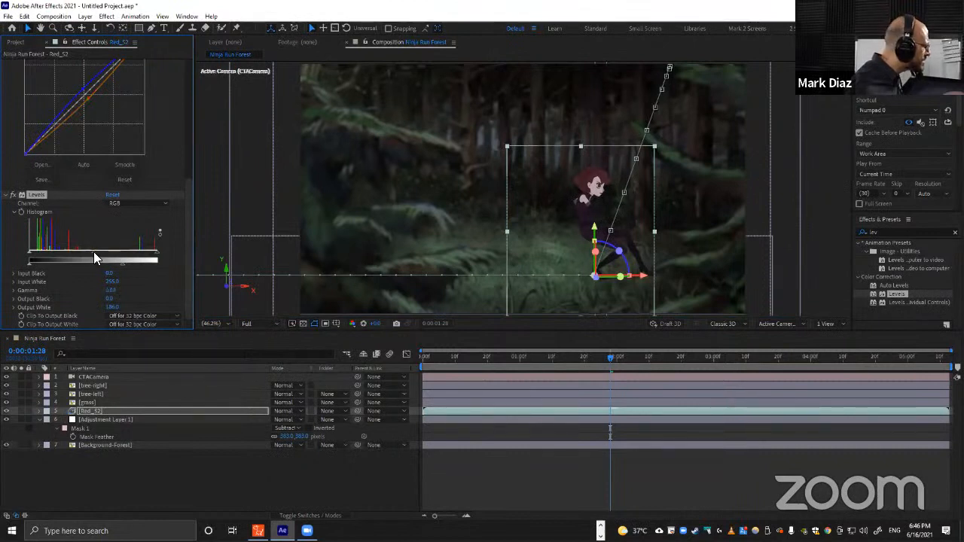
Collapse the Curves and Hue/Saturation effects and deselect all layers to preview the recoloured character.
scroll(615, 207, down, 2)
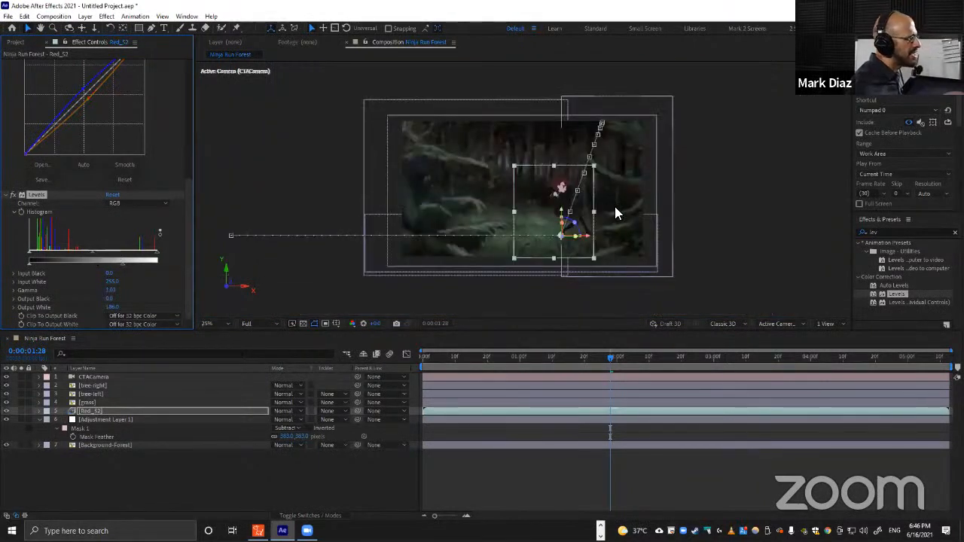
scroll(613, 210, up, 2)
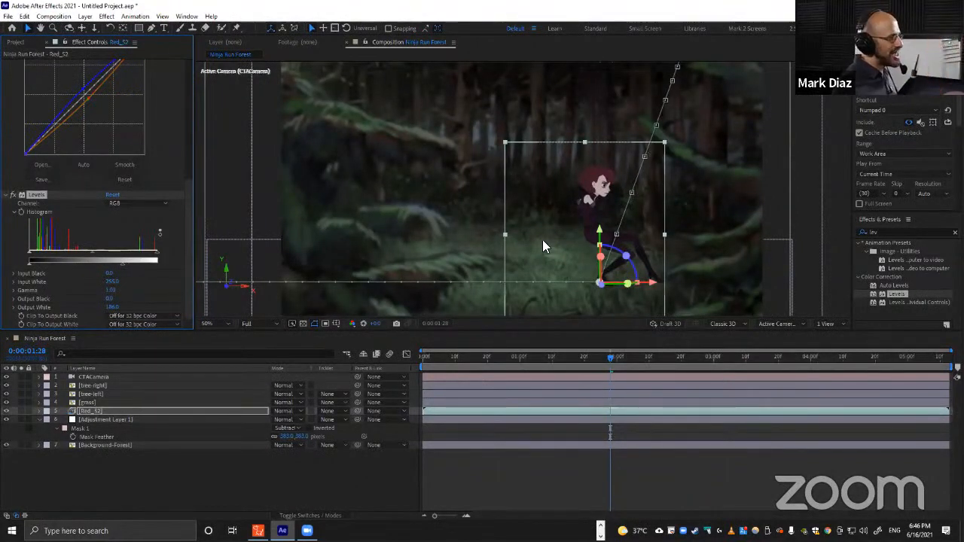
scroll(49, 204, up, 3)
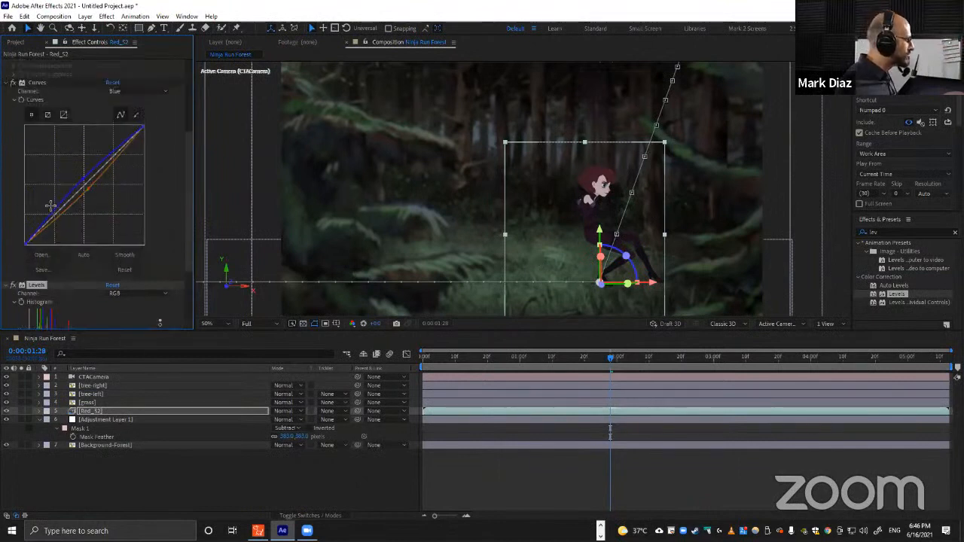
scroll(50, 204, up, 3)
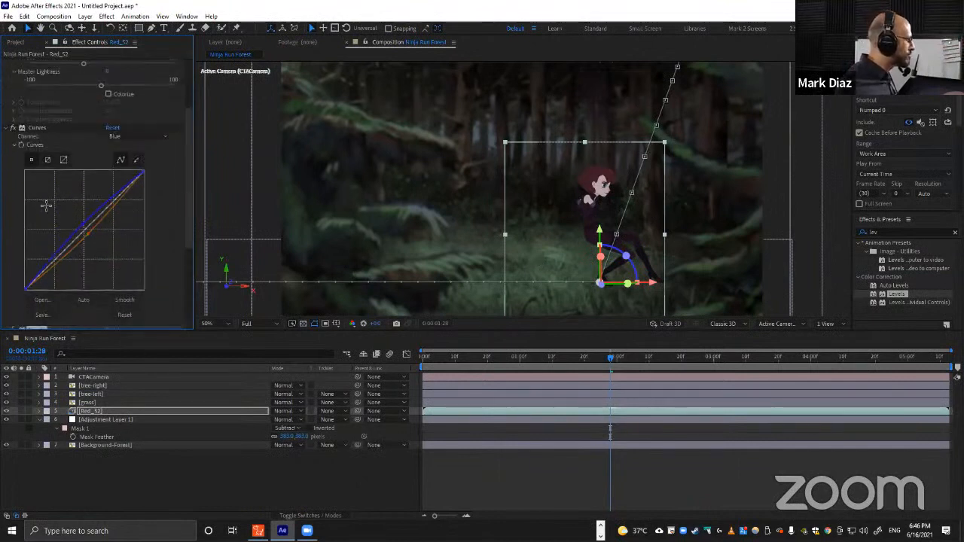
click(4, 128)
scroll(15, 92, up, 2)
click(5, 63)
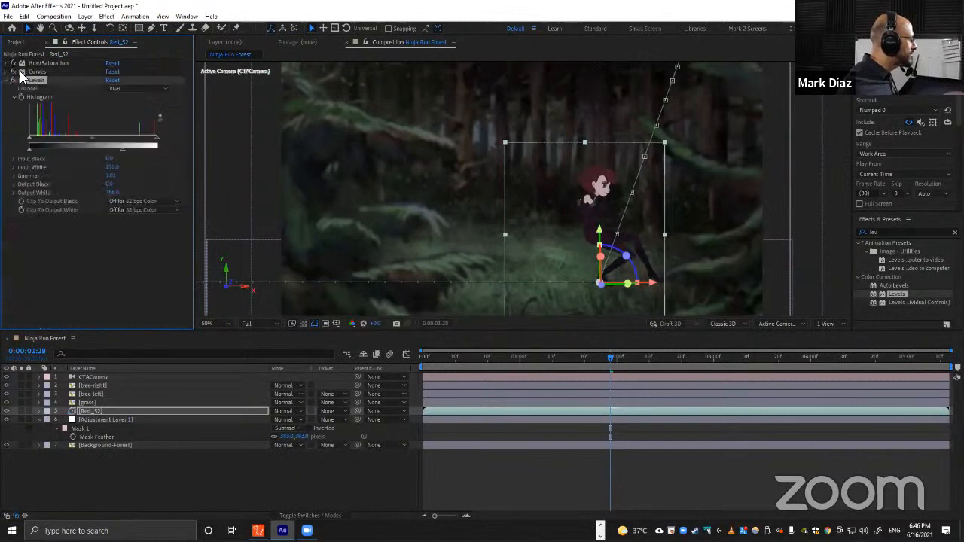
shift+click(36, 65)
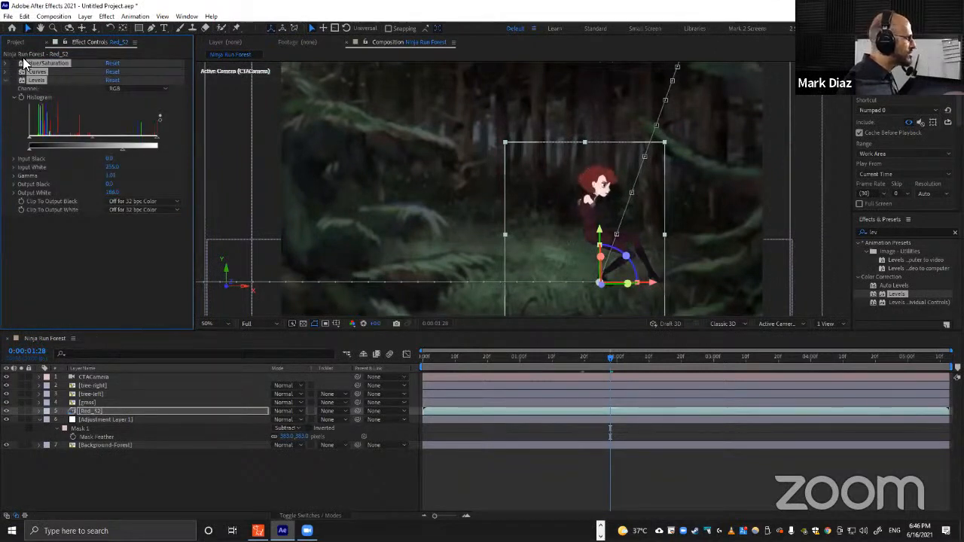
click(14, 66)
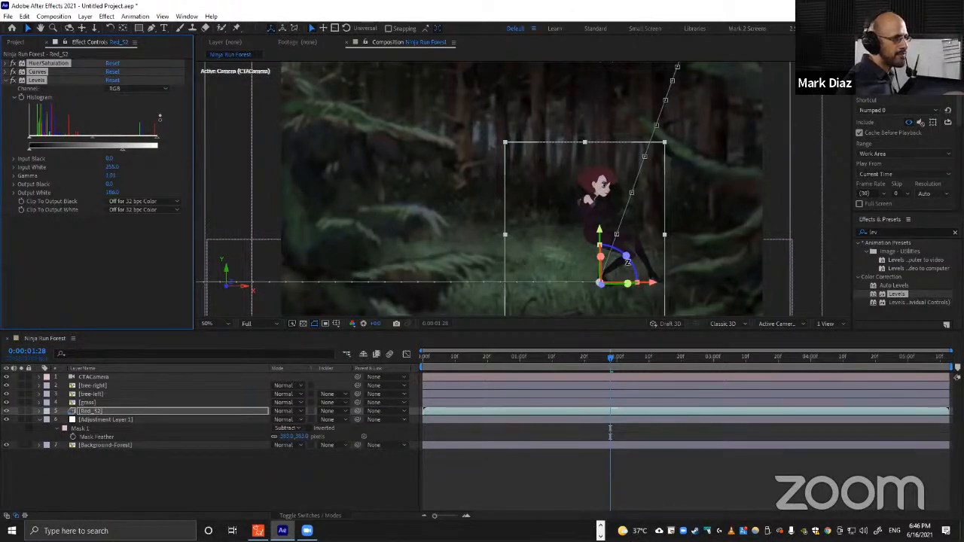
click(215, 463)
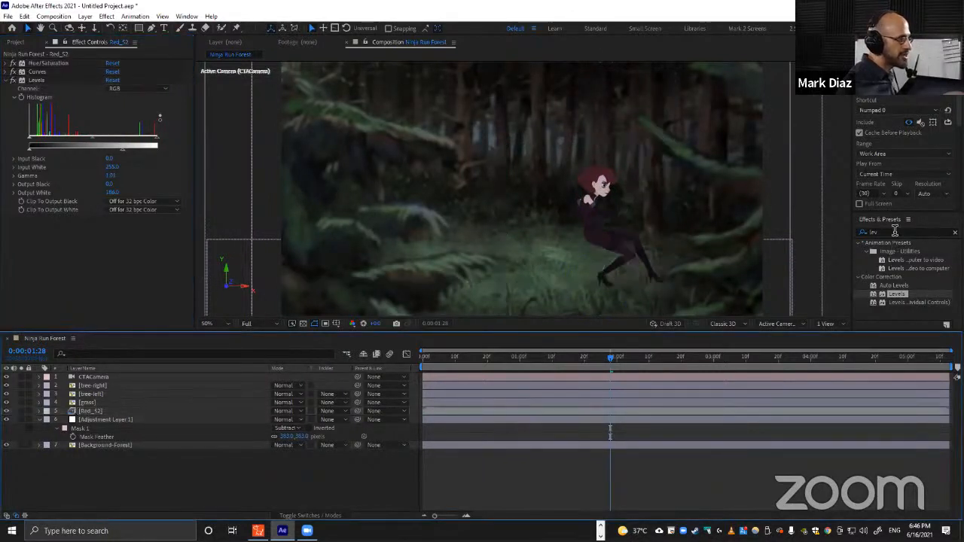
Search the effects for light and compare the composition with the rendered Ninja Run AE video.
click(893, 232)
key(ctrl+a)
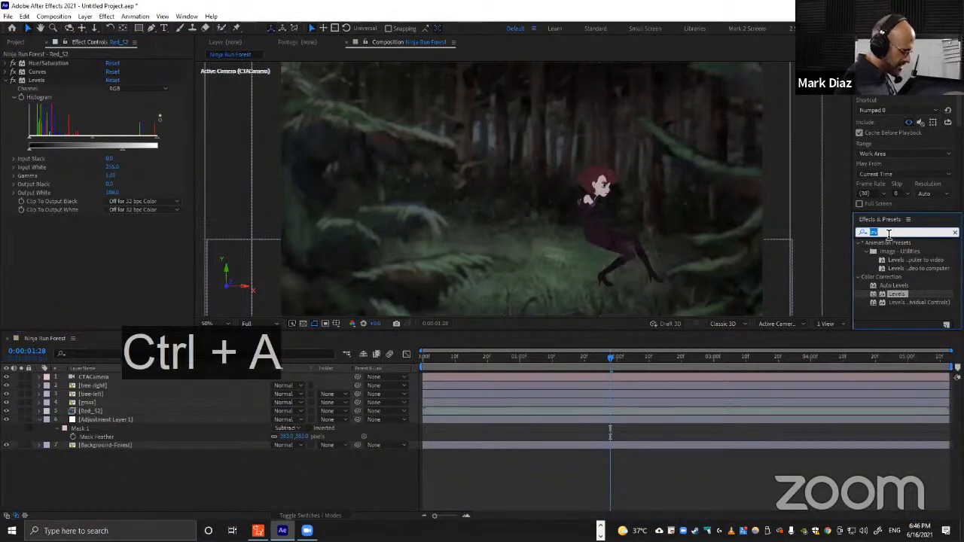
text(light)
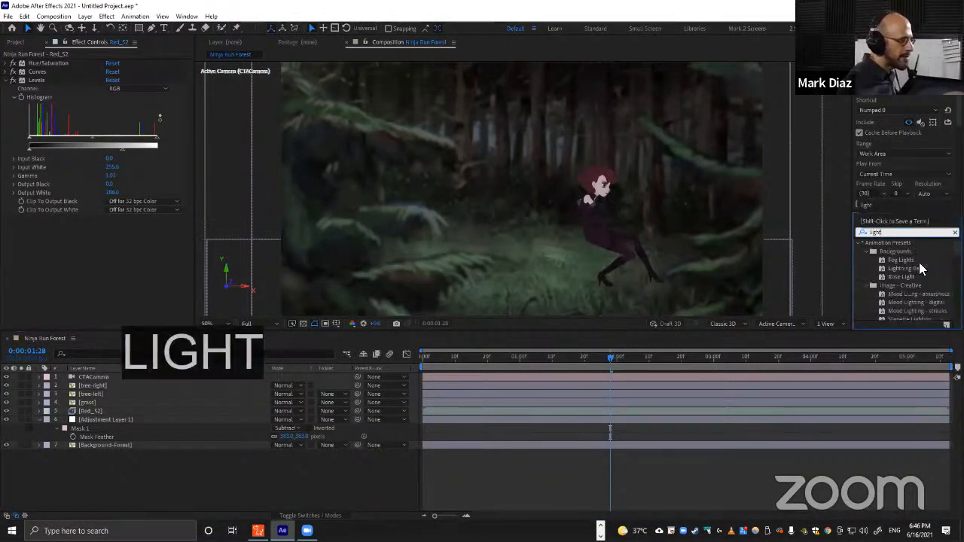
key(alt+Tab)
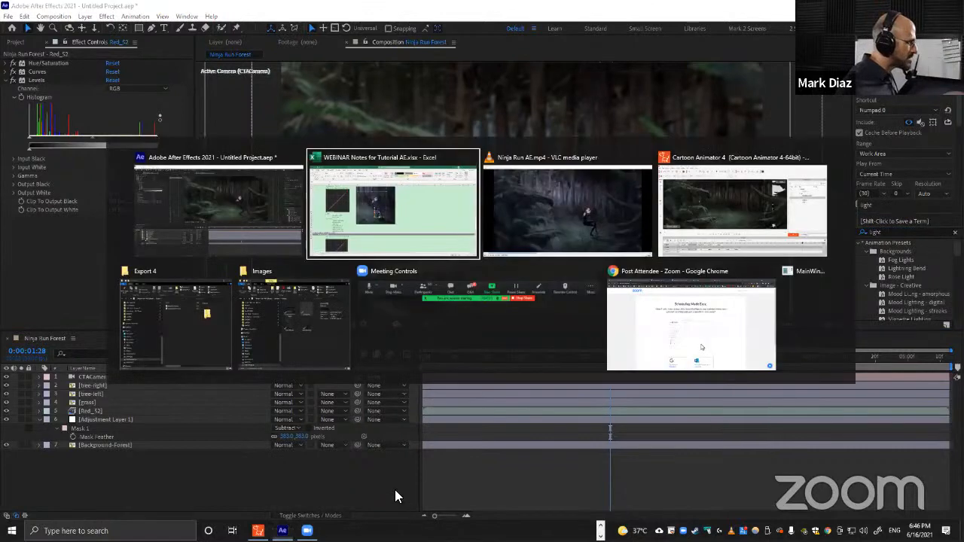
click(619, 212)
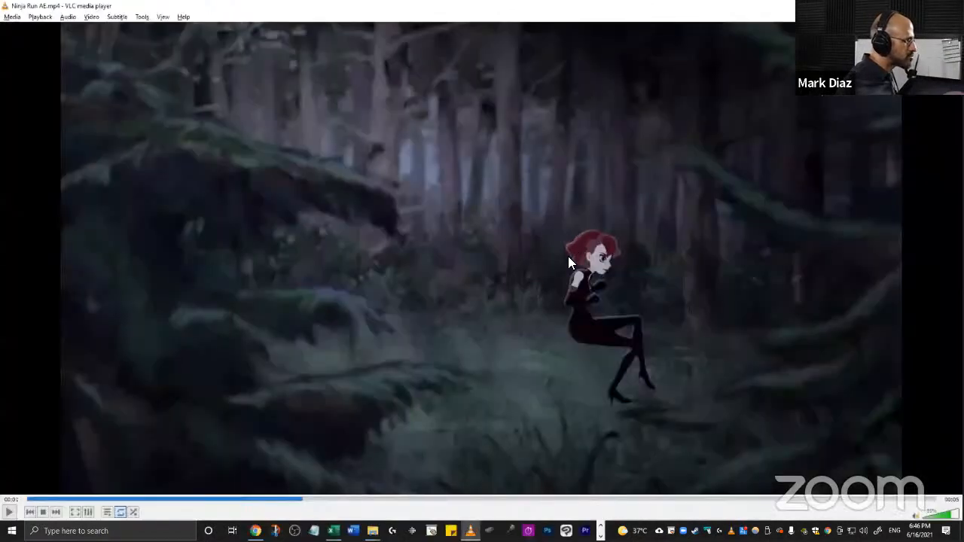
key(alt+Tab)
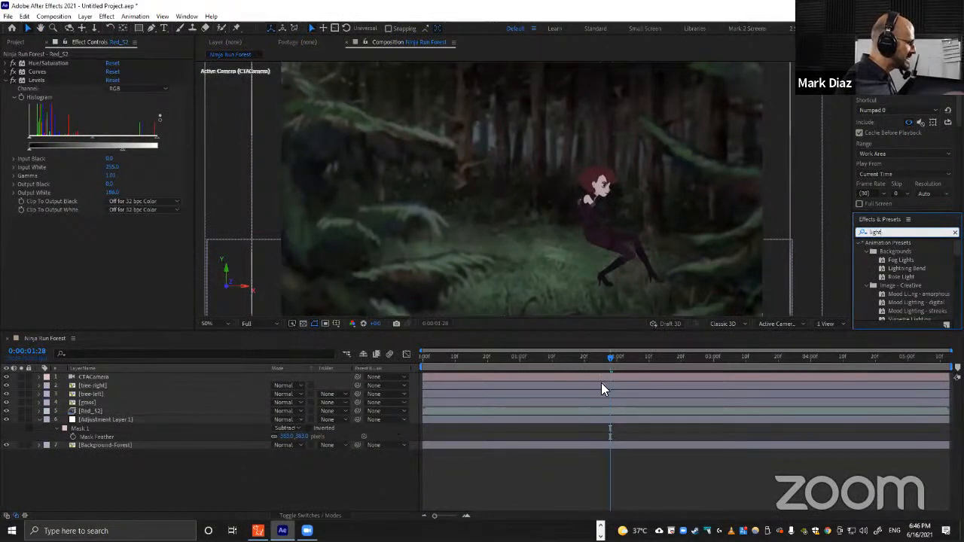
Narrow the search to light sw and apply CC Light Sweep to the Red_S2 character layer.
scroll(908, 282, down, 3)
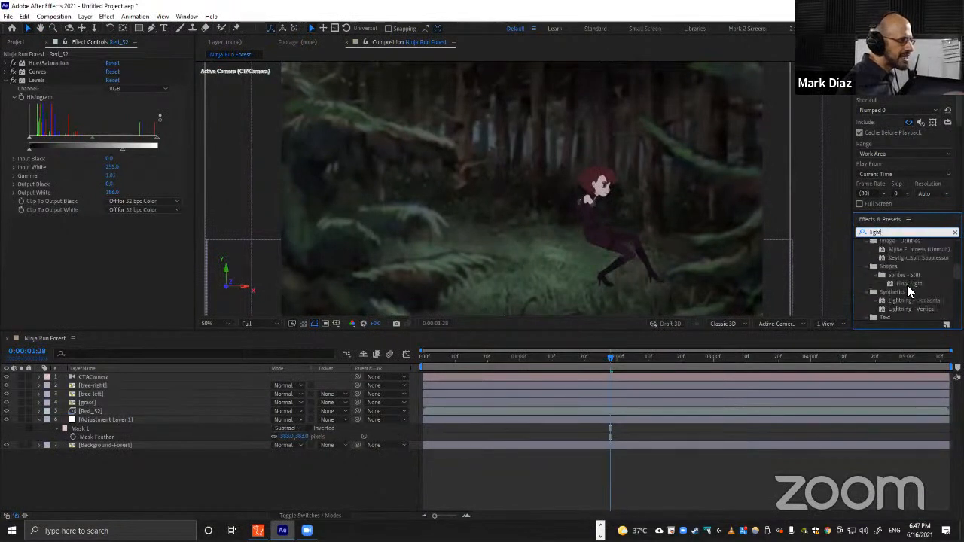
text(sw)
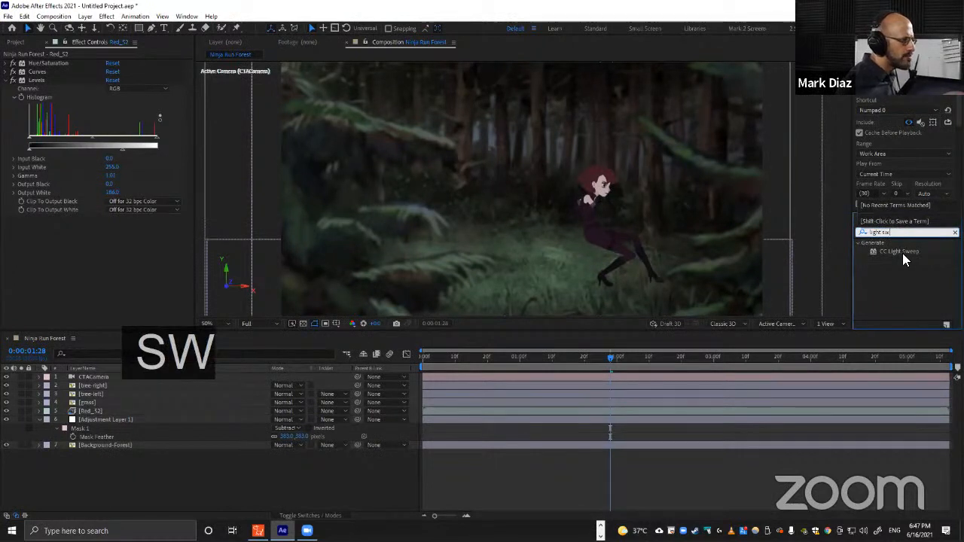
drag(901, 253, 95, 408)
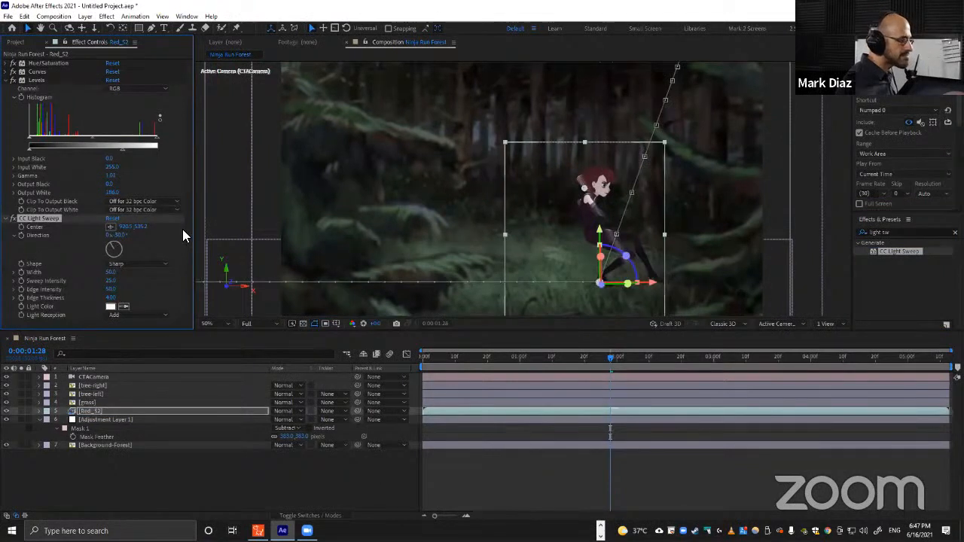
Rotate the CC Light Sweep direction angle on the character.
key(alt+Tab)
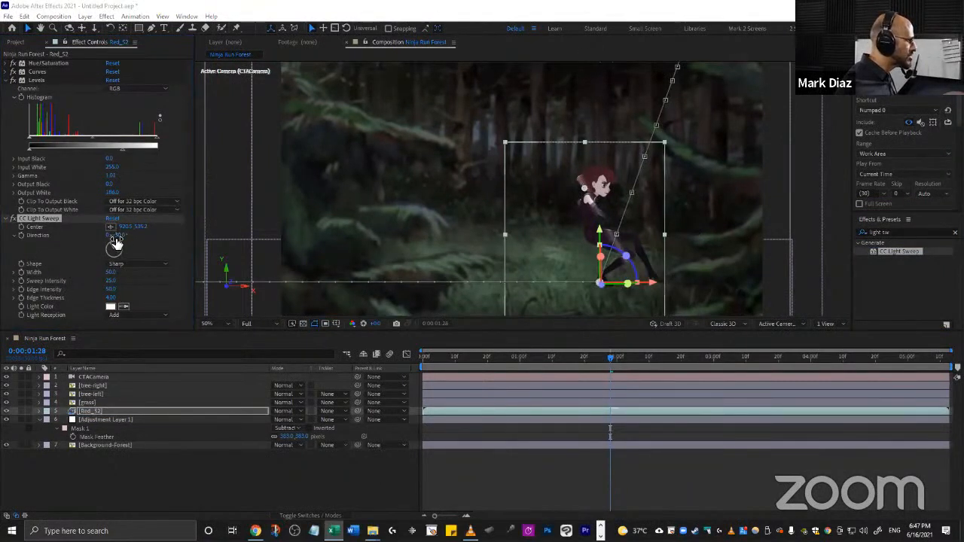
drag(114, 243, 110, 248)
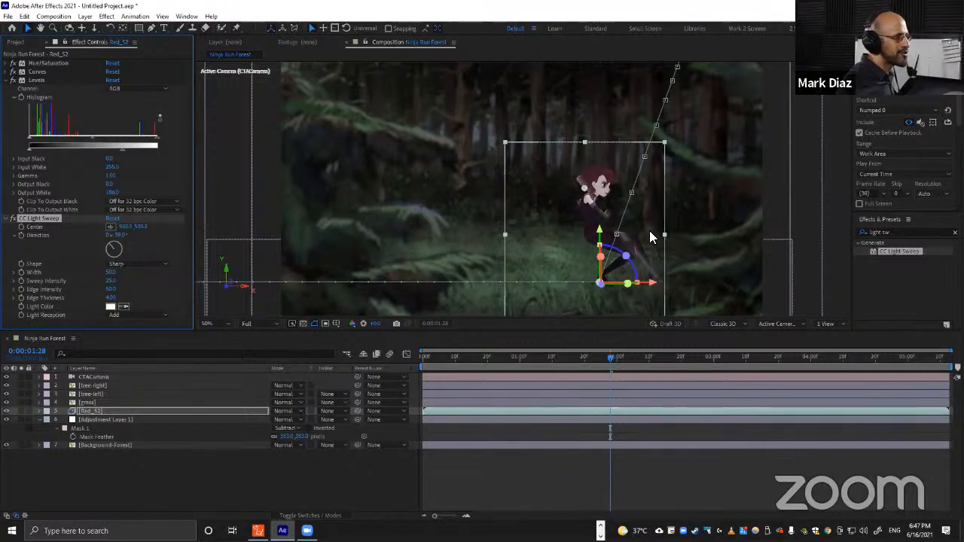
Set the light sweep's shape to Smooth and increase its width.
click(134, 265)
click(136, 272)
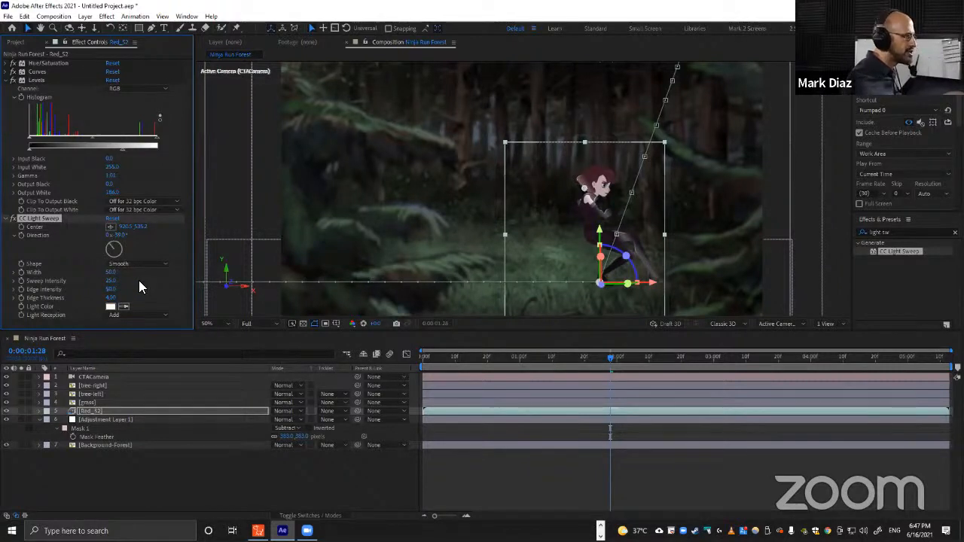
click(112, 272)
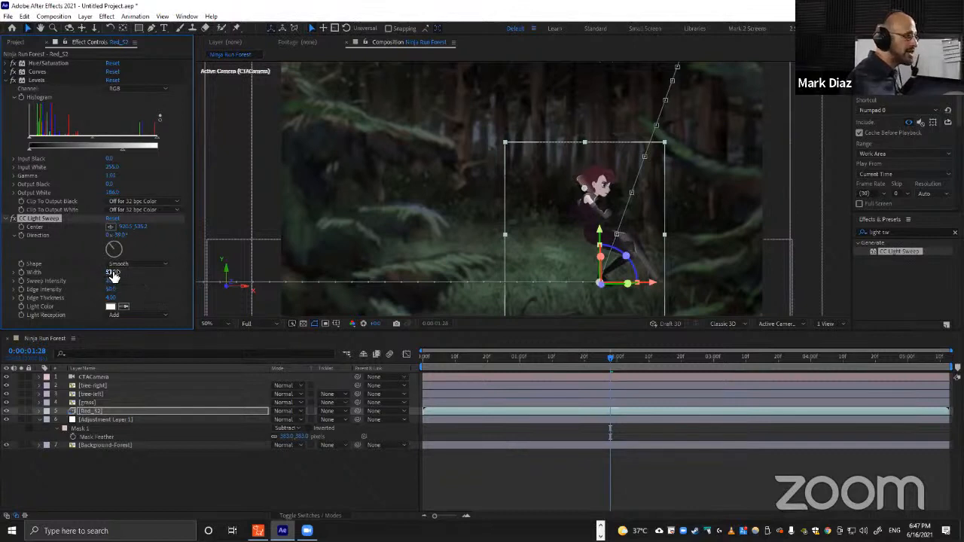
drag(113, 273, 192, 269)
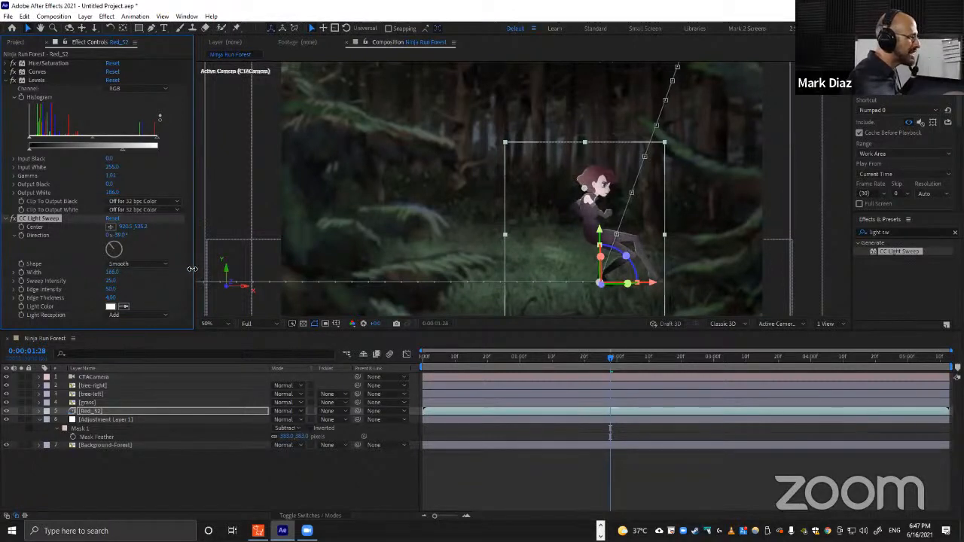
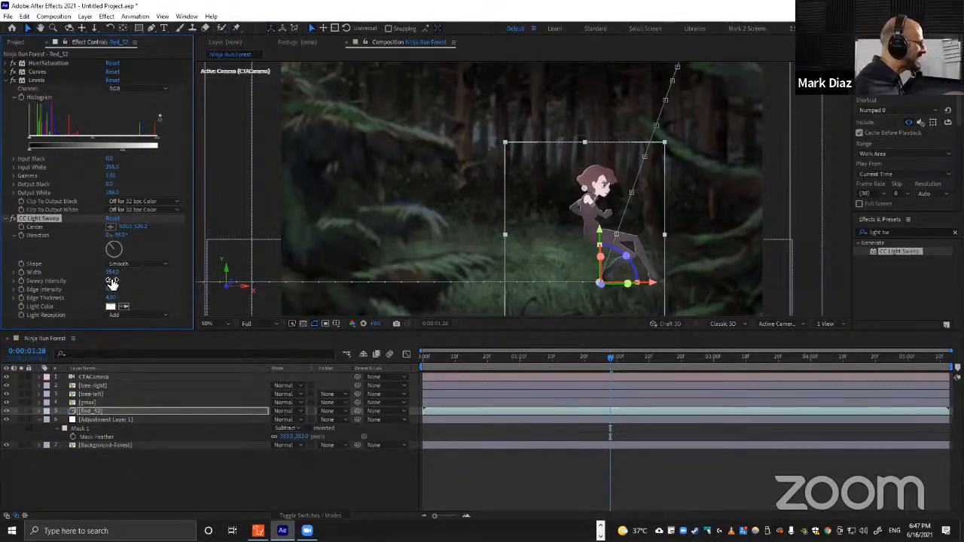
Set the light sweep's Sweep Intensity to 0, Edge Intensity to 52 and Edge Thickness to 12, keeping Light Reception on Add.
drag(111, 283, 73, 278)
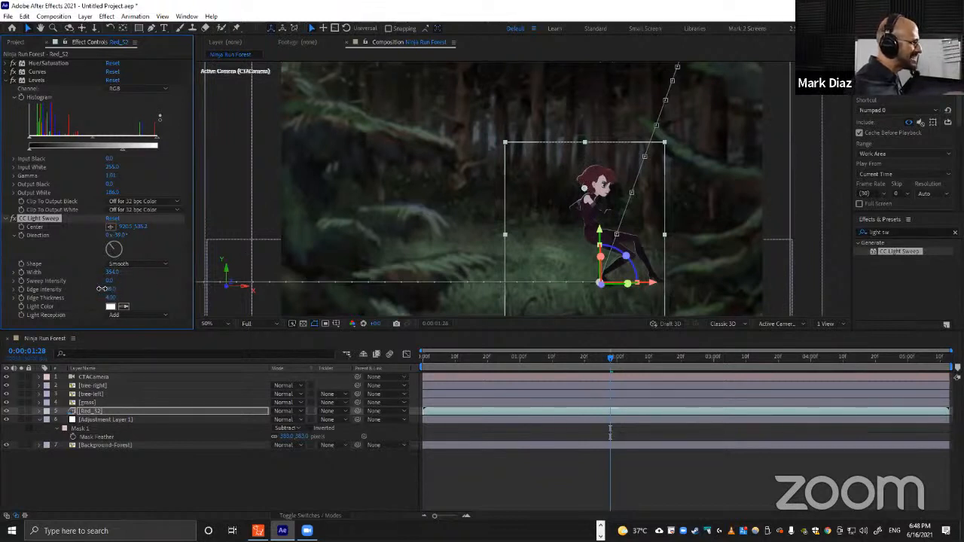
drag(101, 289, 97, 288)
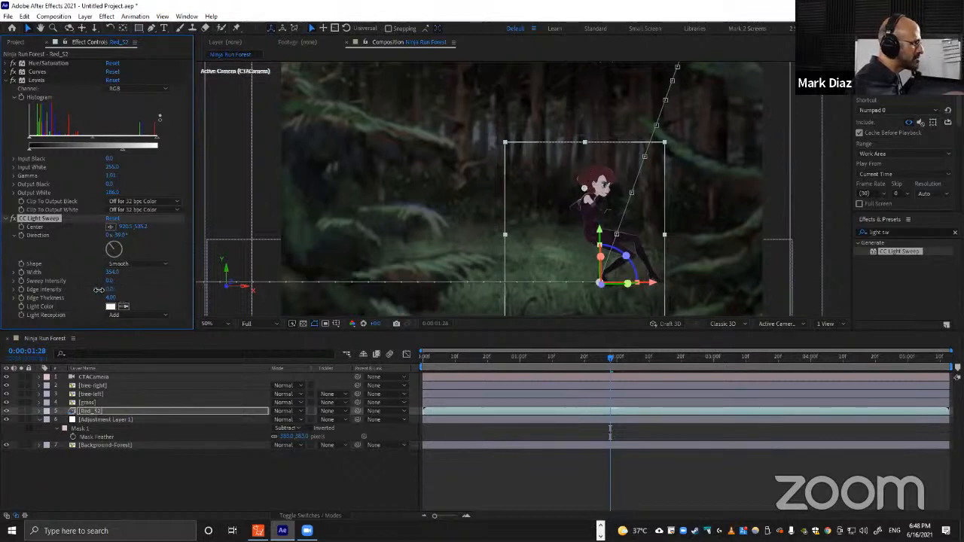
drag(99, 290, 128, 296)
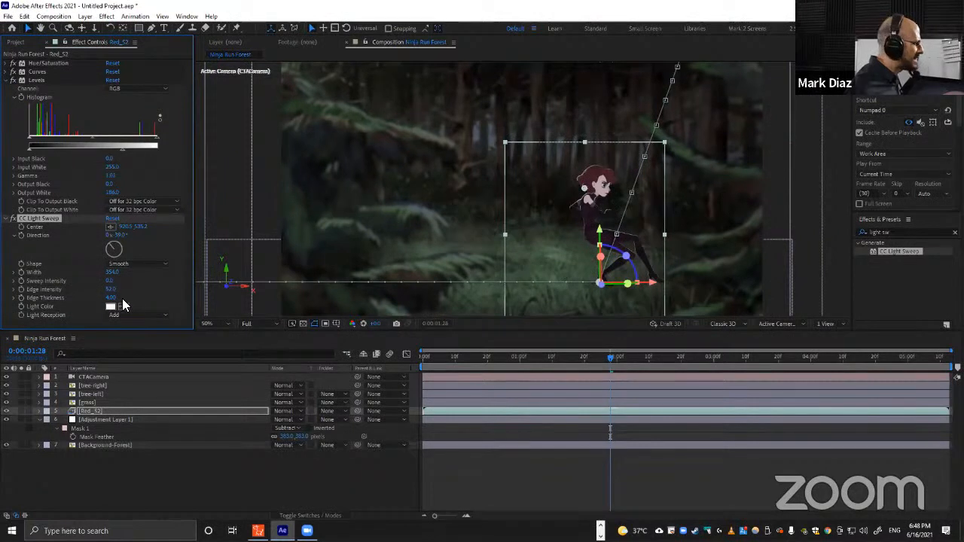
drag(110, 301, 150, 300)
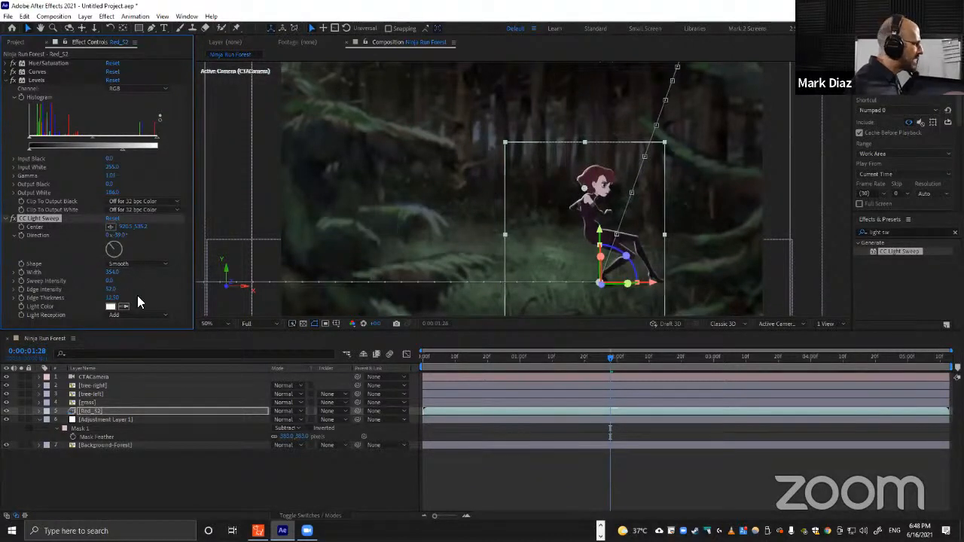
click(129, 314)
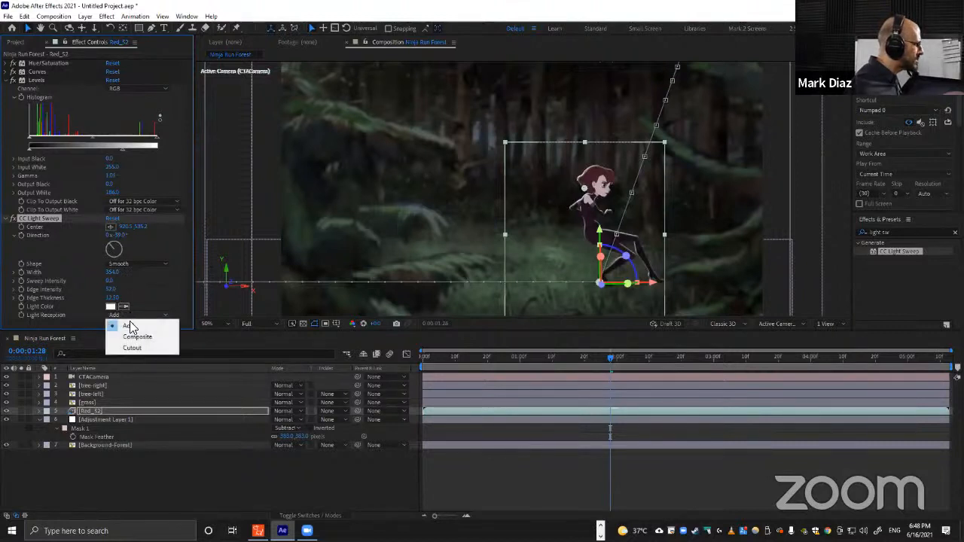
click(123, 325)
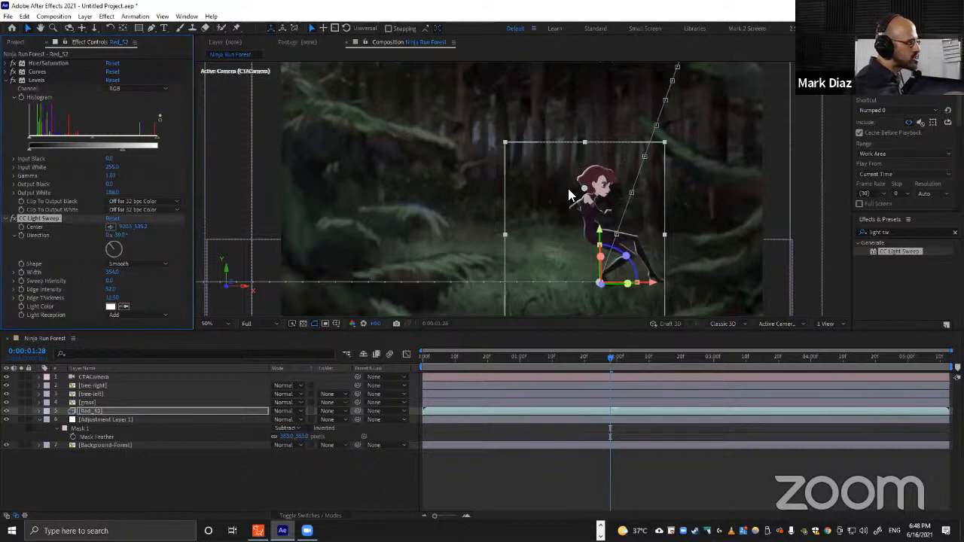
Change the light sweep's Light Color to a neutral grey and confirm.
click(110, 307)
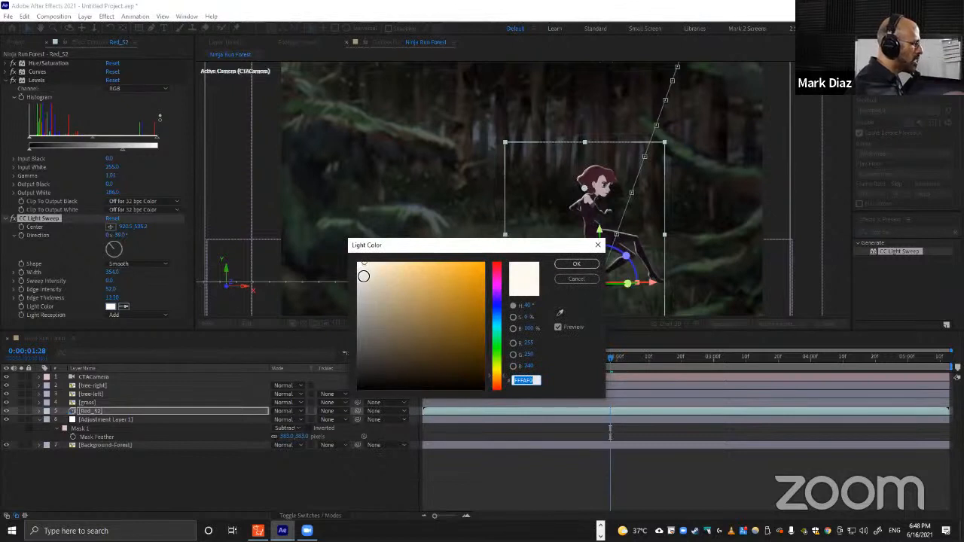
click(357, 280)
drag(357, 280, 355, 295)
drag(356, 301, 352, 313)
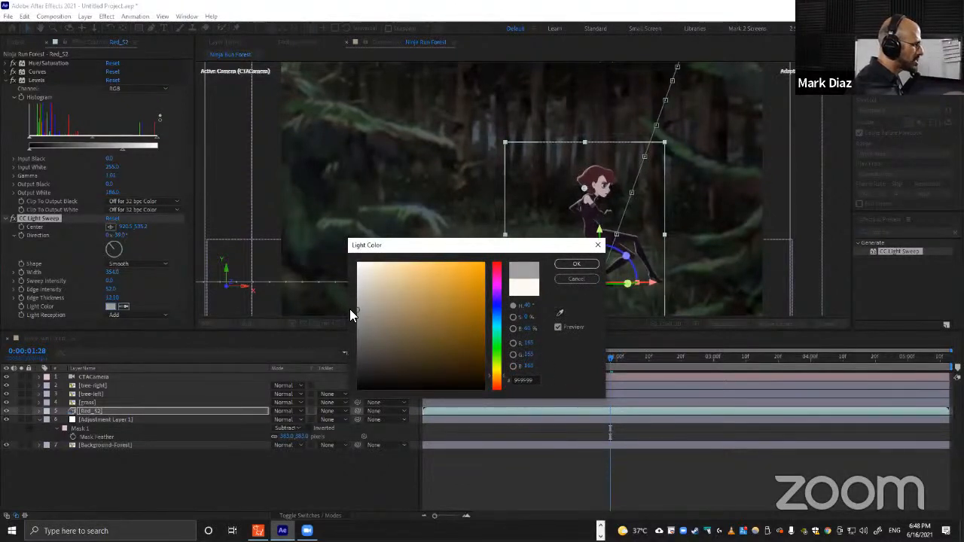
key(Return)
click(288, 452)
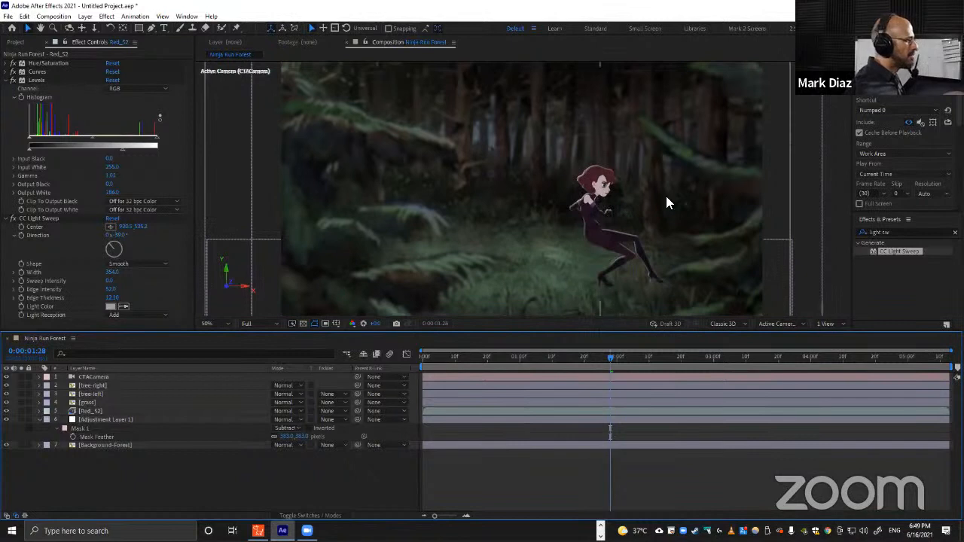
Add a new adjustment layer at the top of the composition.
key(comma)
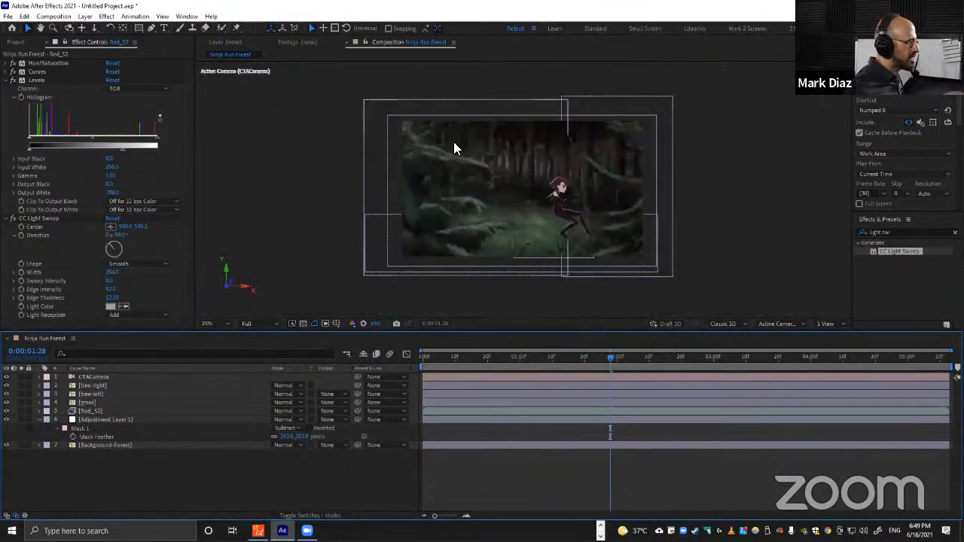
key(shift+slash)
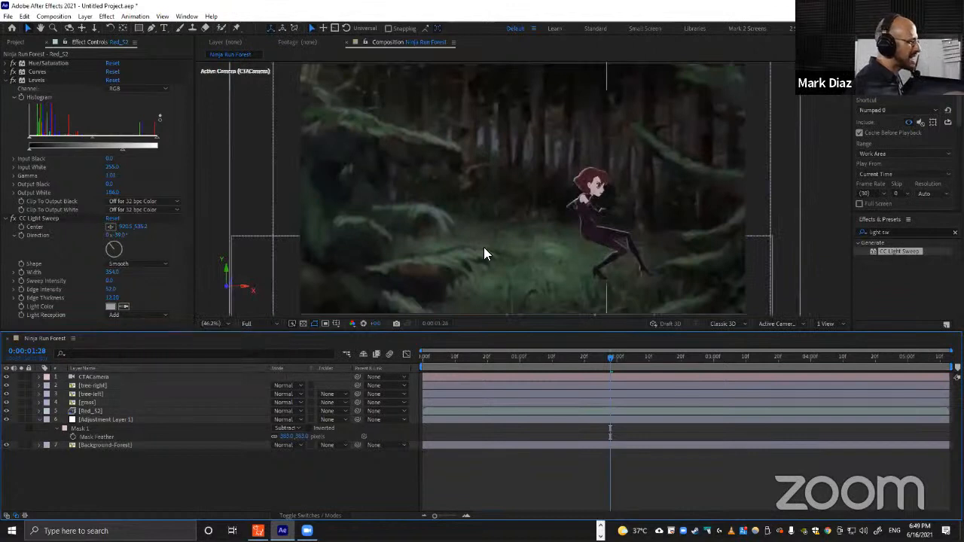
key(ctrl+alt)
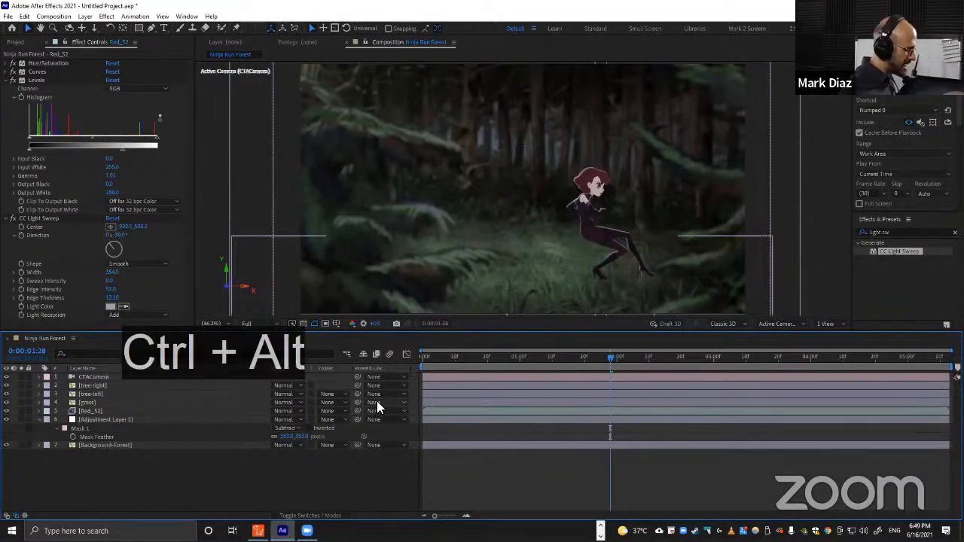
key(ctrl+alt+y)
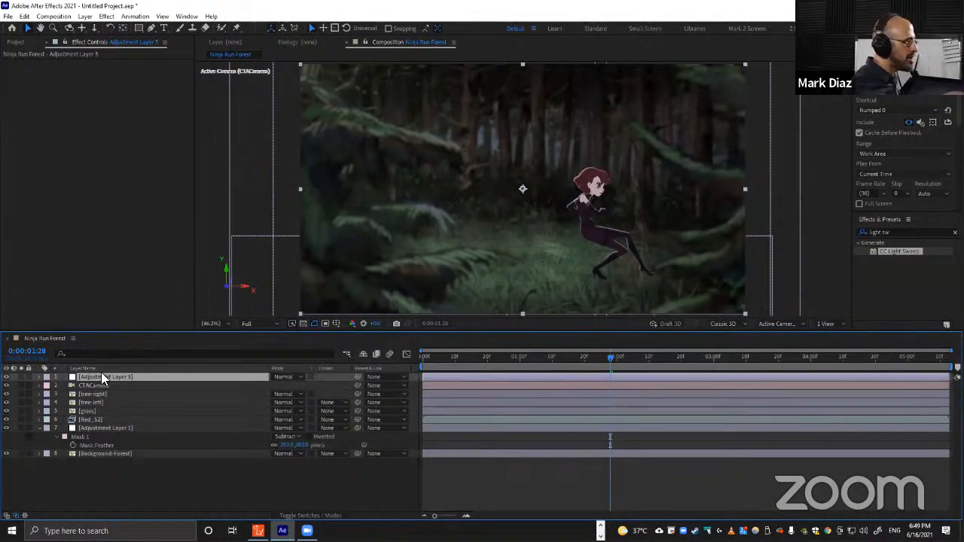
Search the effects for curv and apply Curves to the new adjustment layer.
click(885, 232)
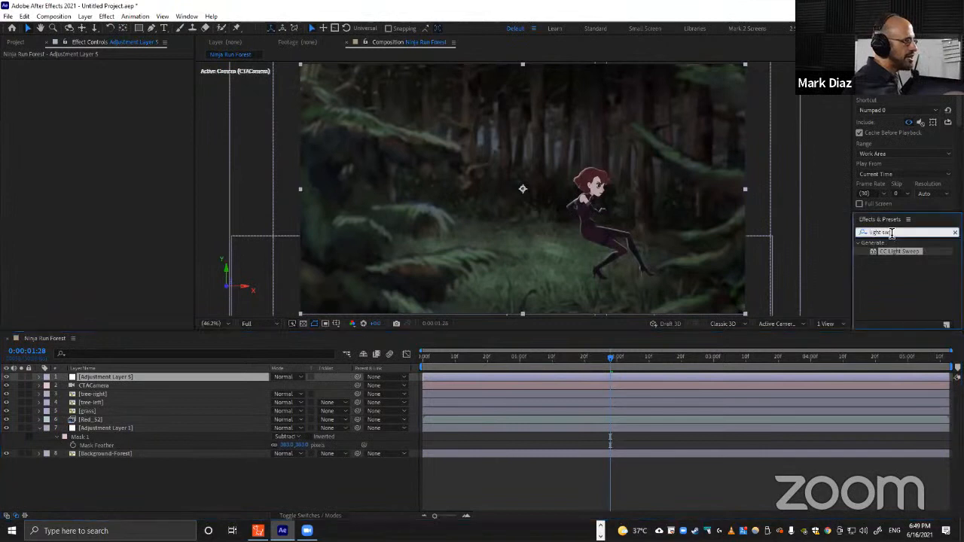
text(curv)
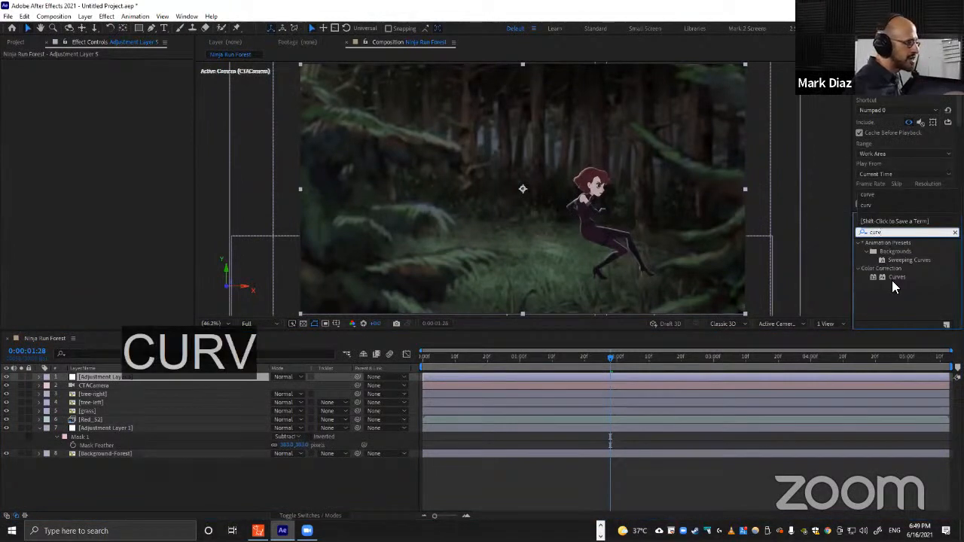
drag(891, 280, 102, 379)
Lower the red channel curve in Curves to reduce red in the image.
click(128, 73)
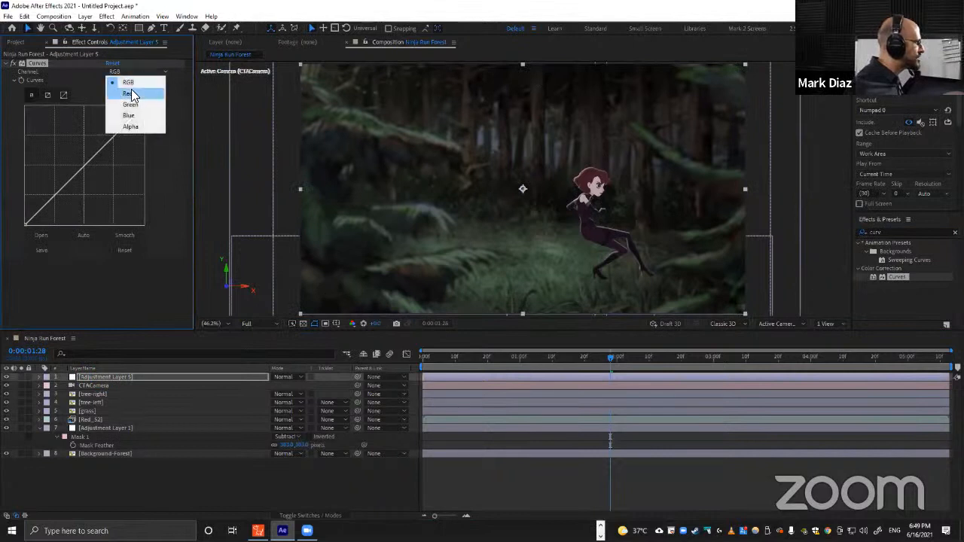
click(130, 94)
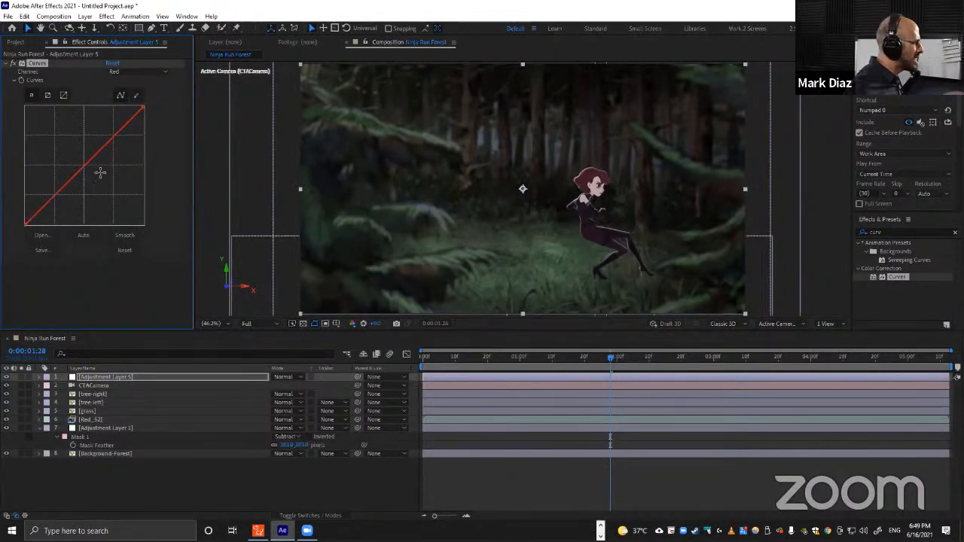
drag(87, 163, 87, 165)
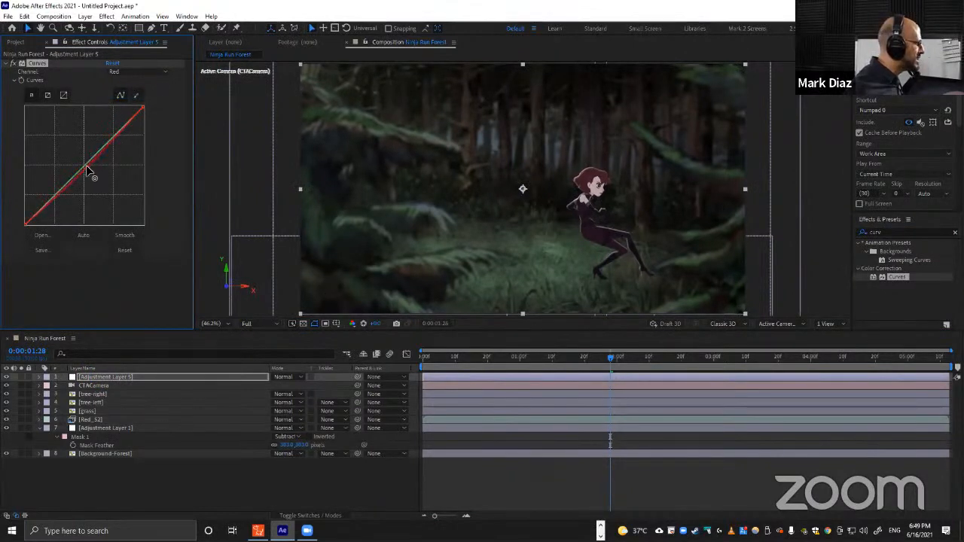
click(123, 70)
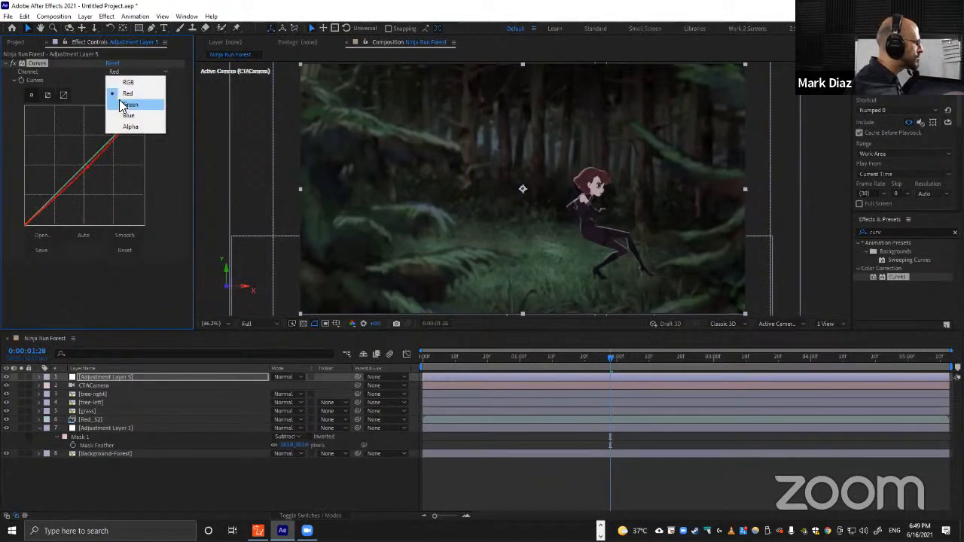
click(83, 86)
drag(143, 107, 147, 112)
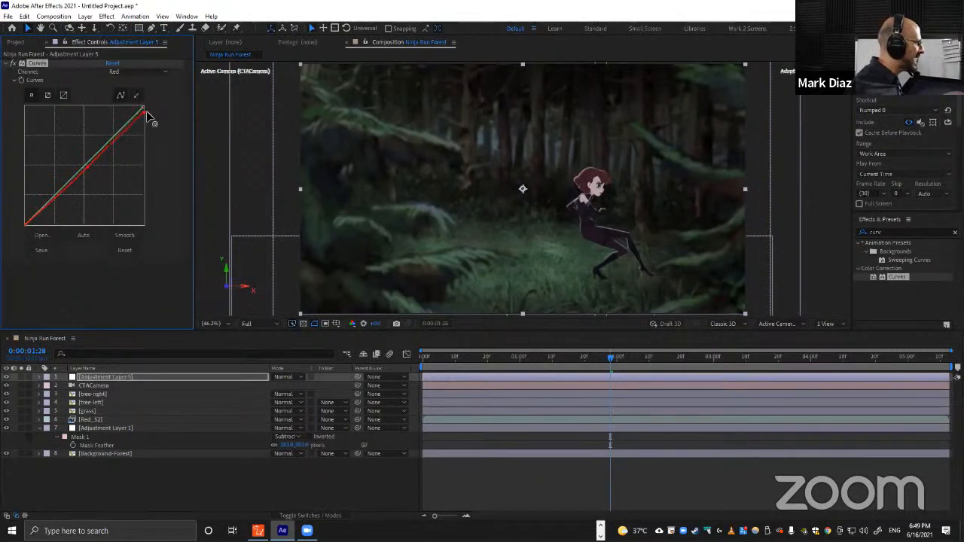
Lower the green channel curve's top point slightly.
click(138, 73)
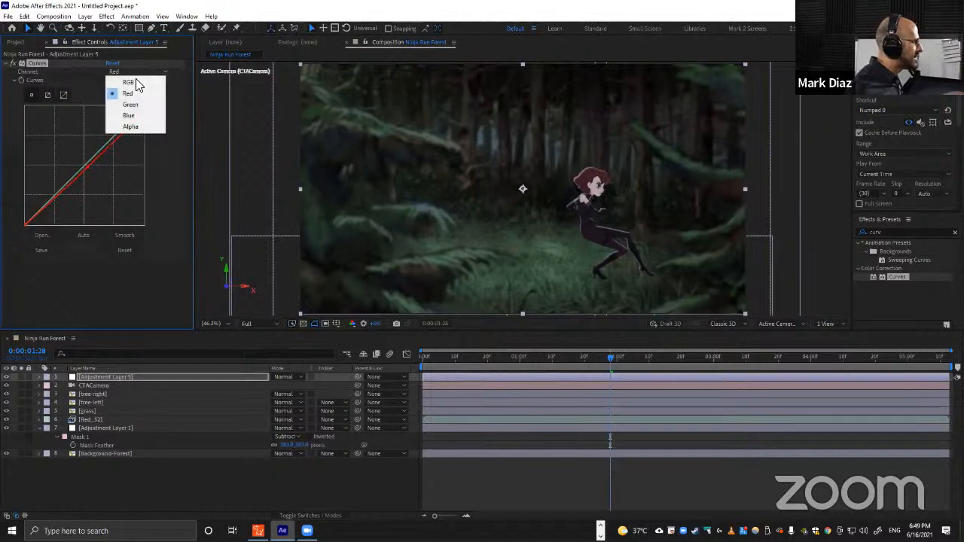
click(128, 104)
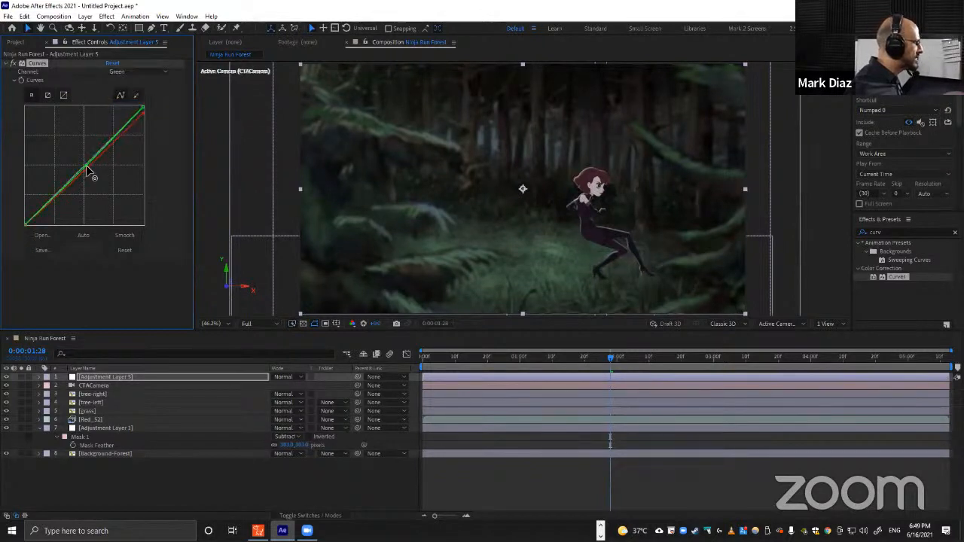
drag(144, 108, 148, 117)
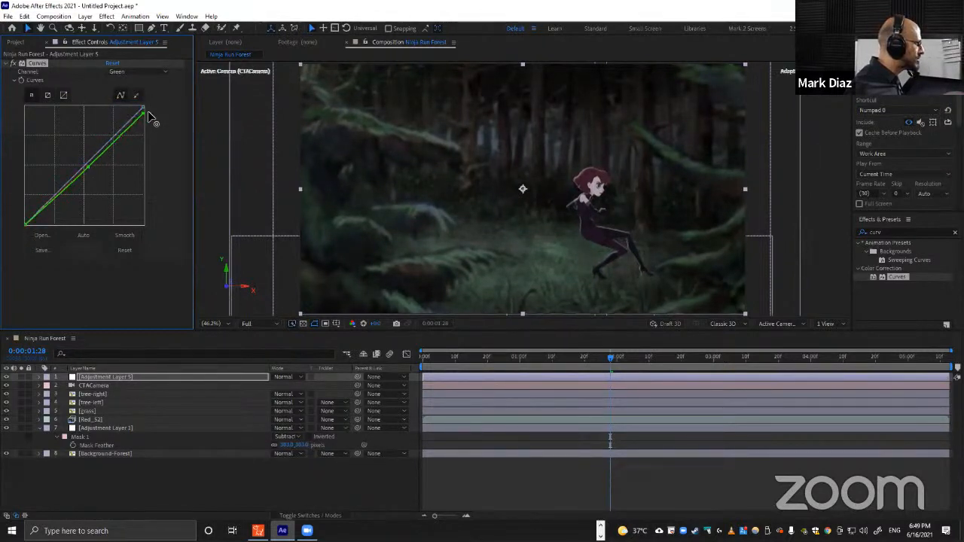
Raise the blue channel curve to give the scene a cooler tint.
click(134, 73)
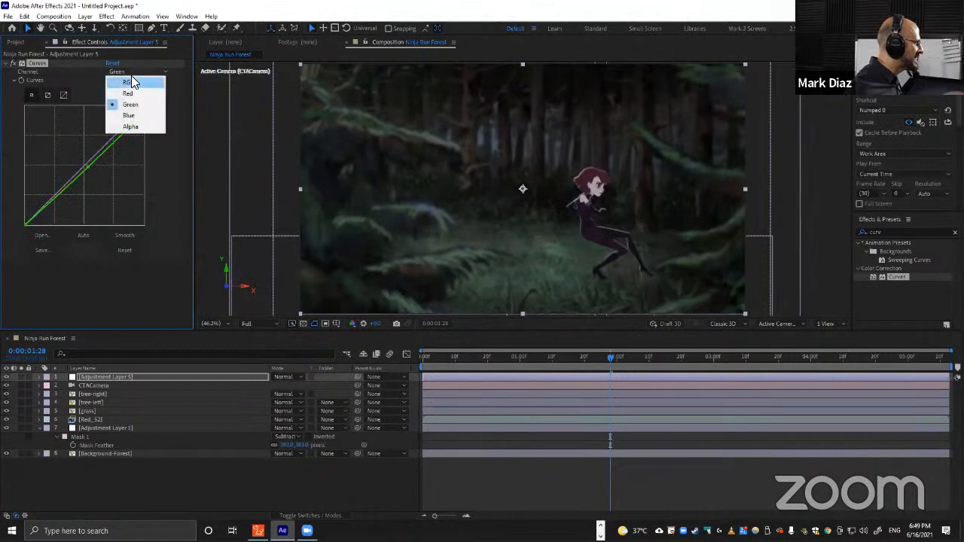
click(126, 115)
drag(88, 161, 84, 157)
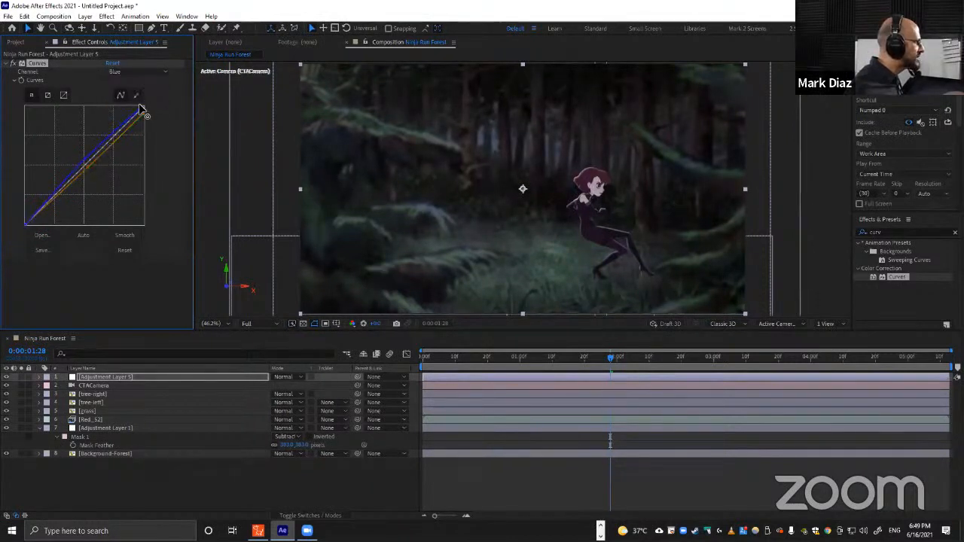
drag(140, 111, 138, 108)
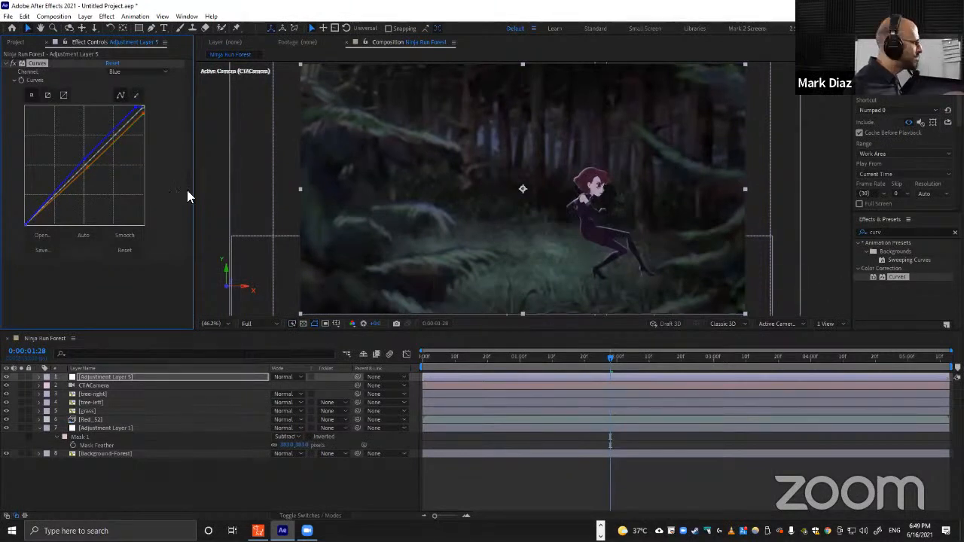
Review the red curve and nudge the green channel curve again.
click(129, 72)
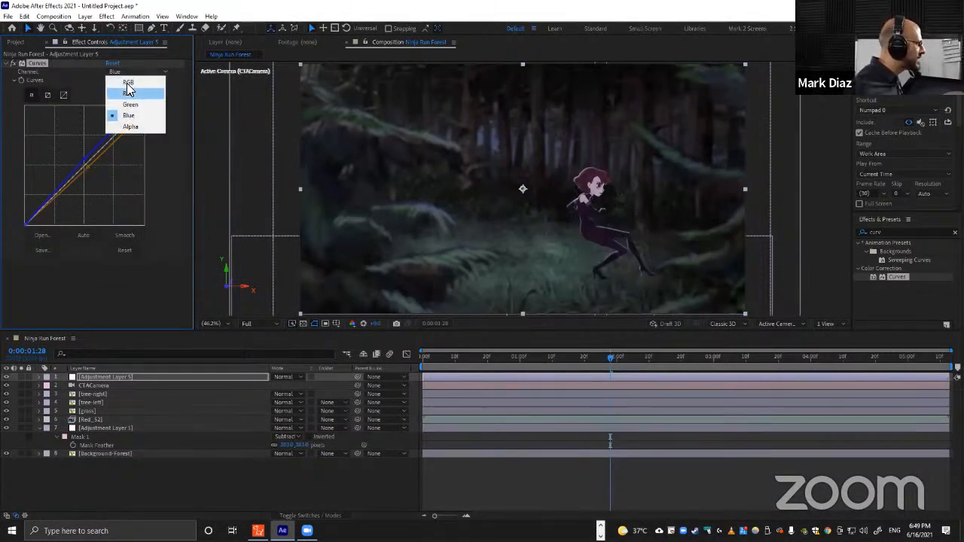
click(128, 93)
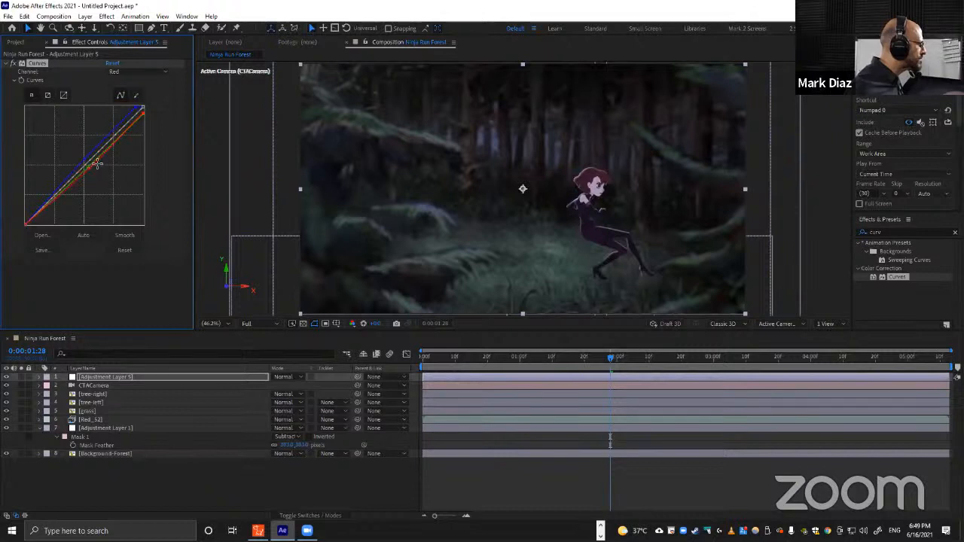
click(132, 72)
click(126, 104)
drag(88, 166, 91, 166)
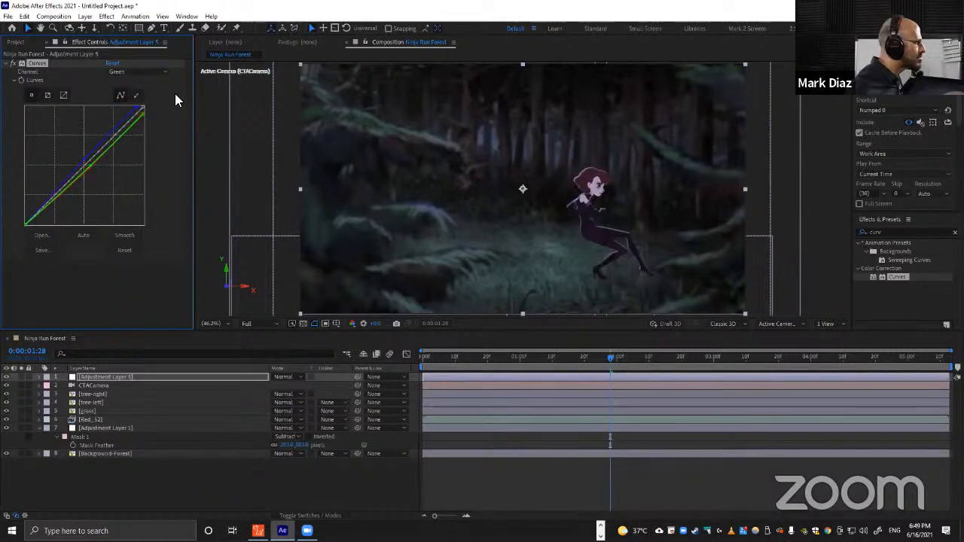
click(137, 106)
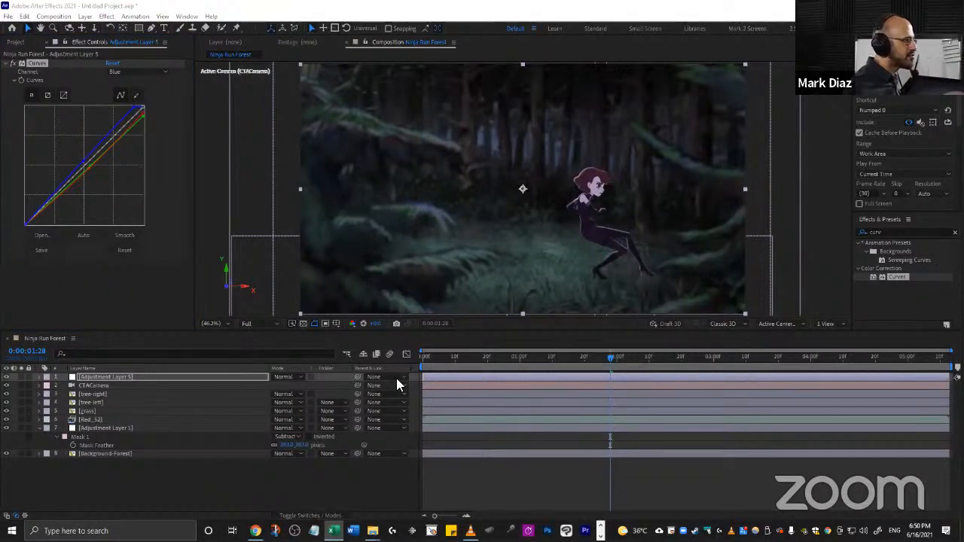
Move to 0:00:02:00 and duplicate the Red_S2 character layer.
click(206, 470)
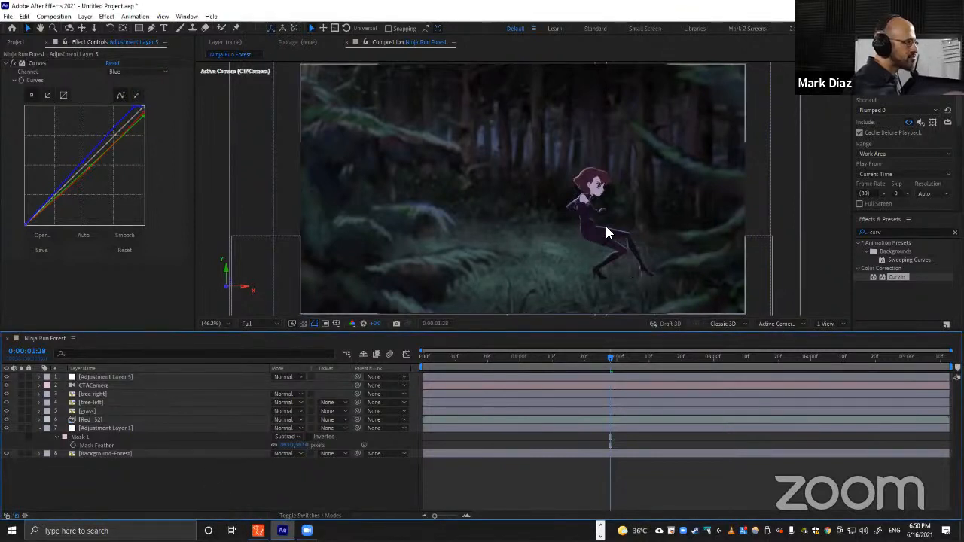
drag(498, 357, 615, 343)
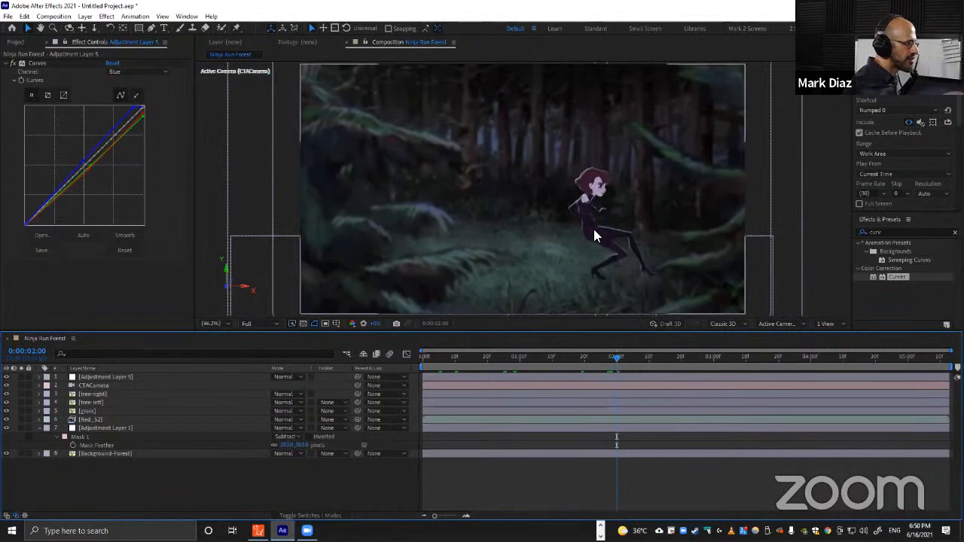
click(86, 419)
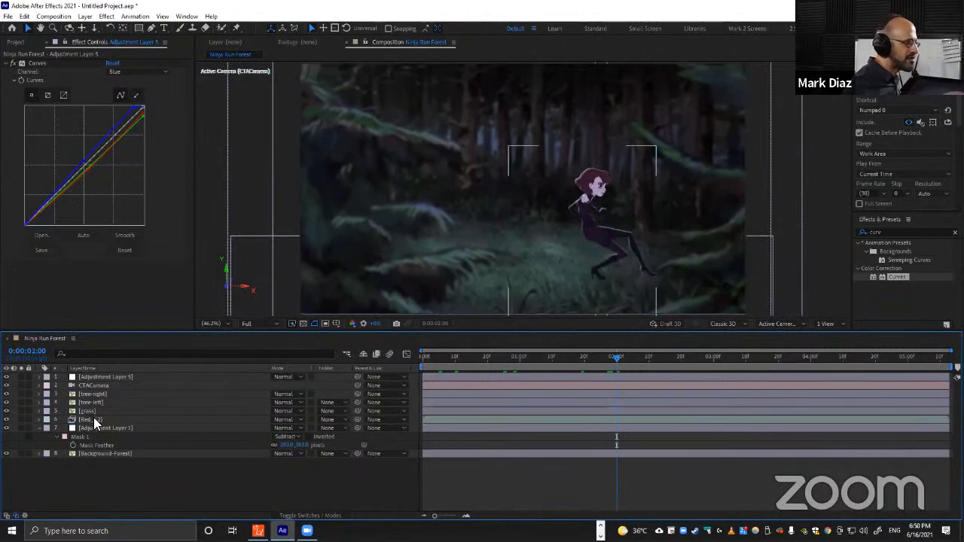
click(94, 421)
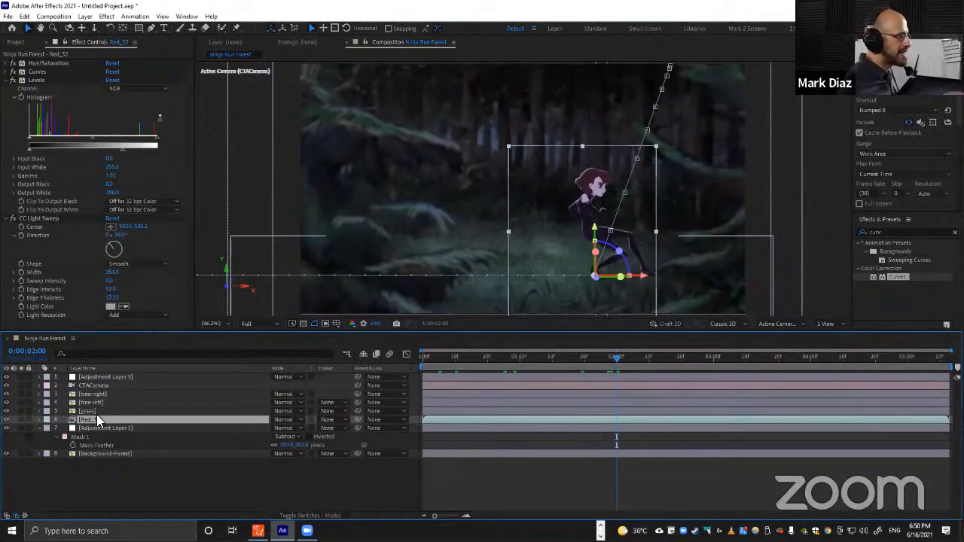
key(ctrl+d)
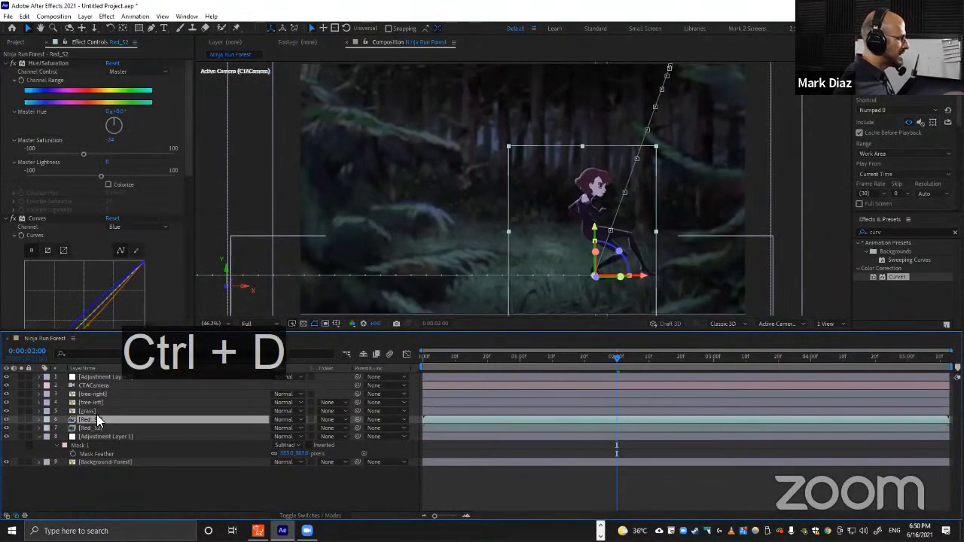
Try moving the duplicated character to the left in the scene, then undo the move.
drag(551, 208, 465, 215)
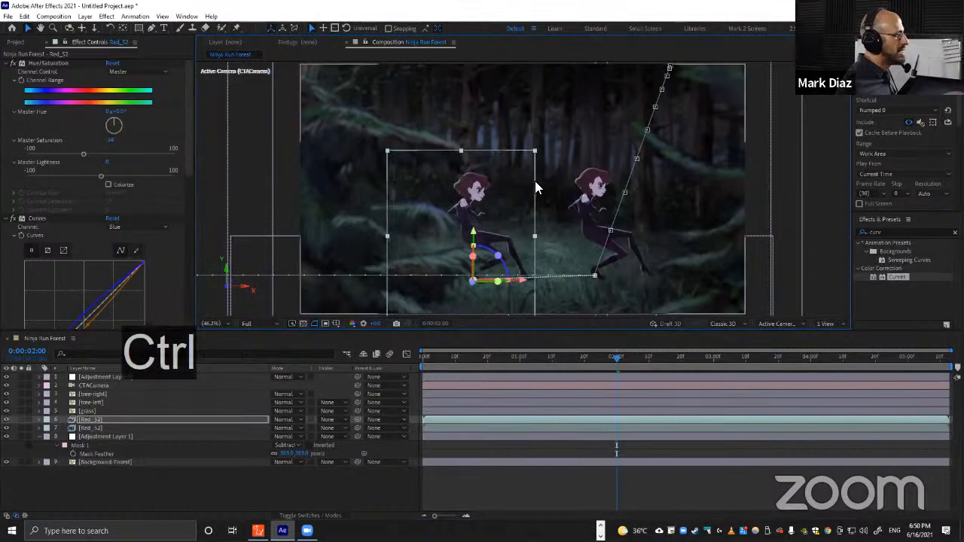
key(ctrl+z)
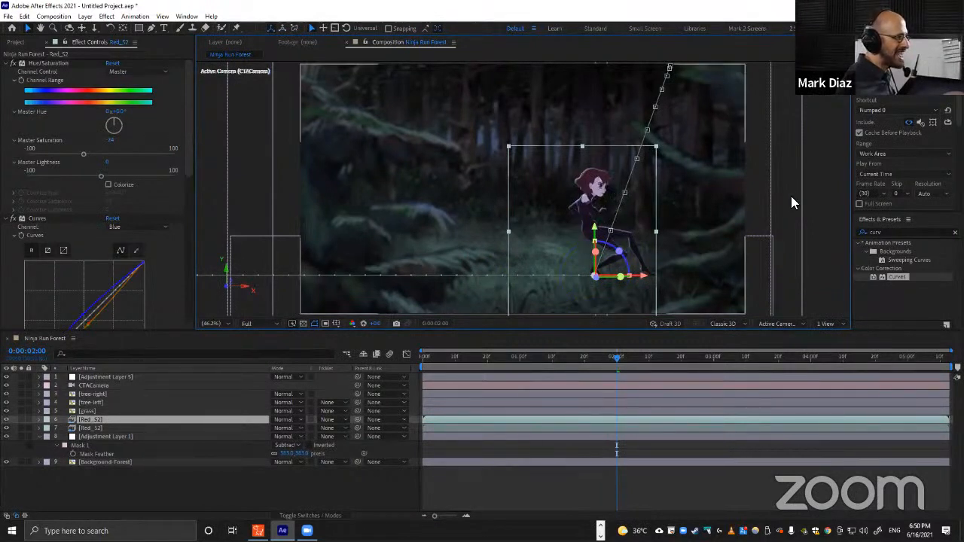
Apply the Fill effect to the duplicated Red_S2 layer and set its fill colour to black.
double_click(888, 232)
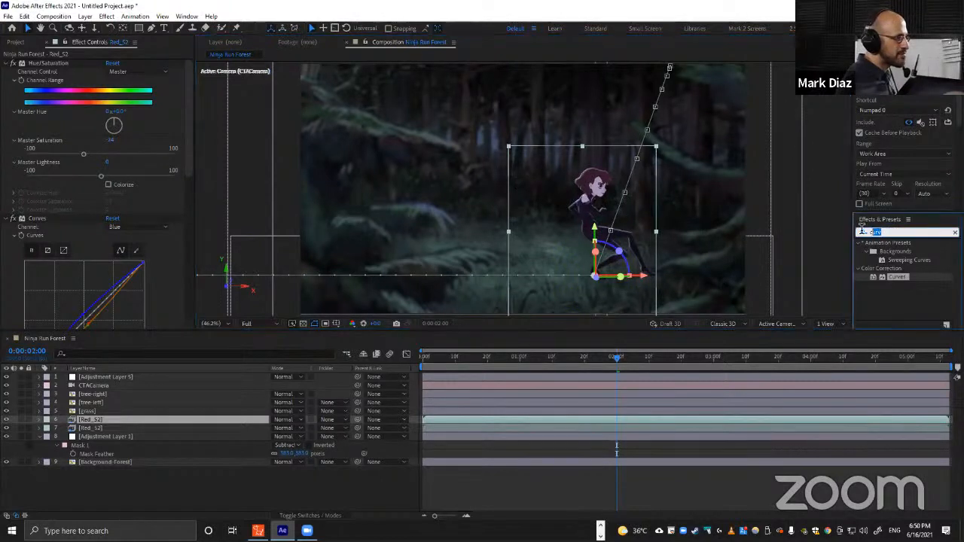
text(fill)
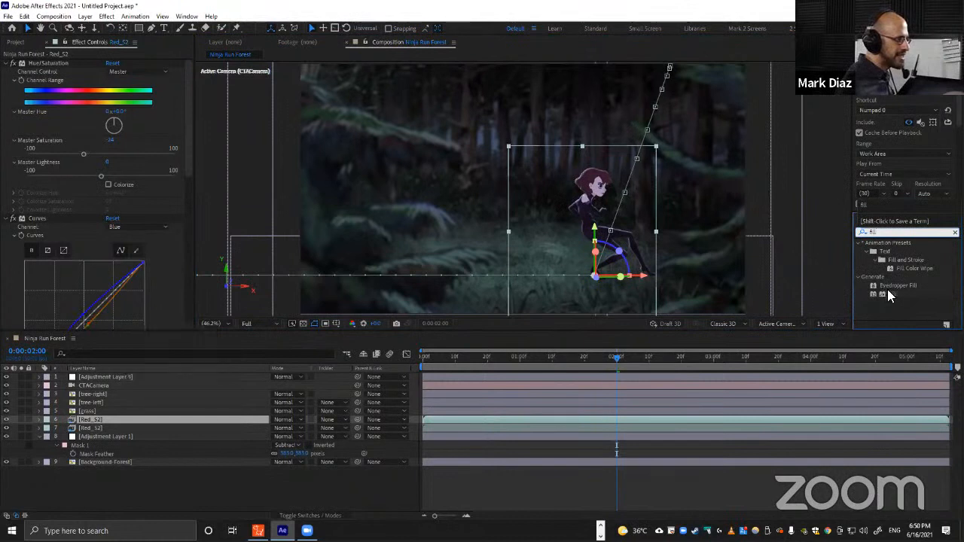
drag(888, 292, 90, 420)
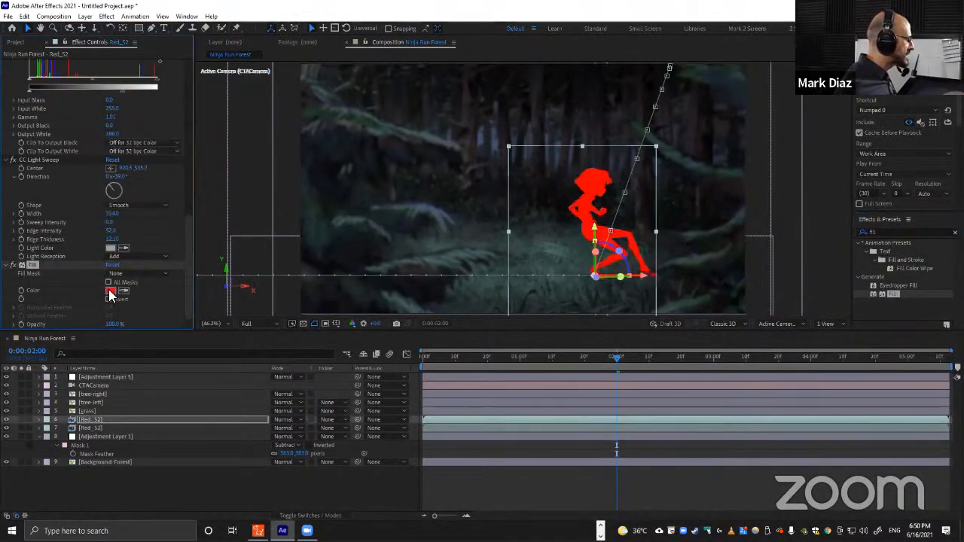
click(110, 290)
drag(379, 333, 333, 411)
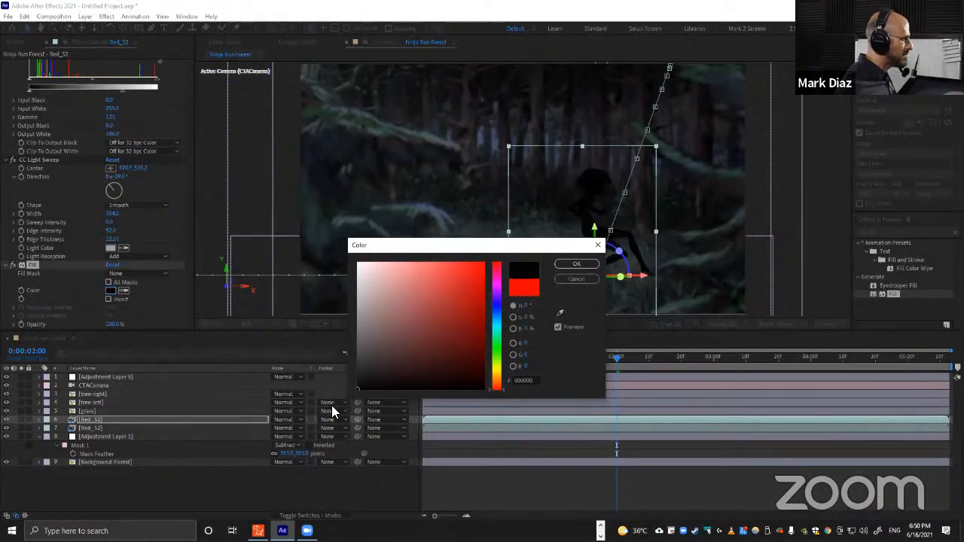
key(Return)
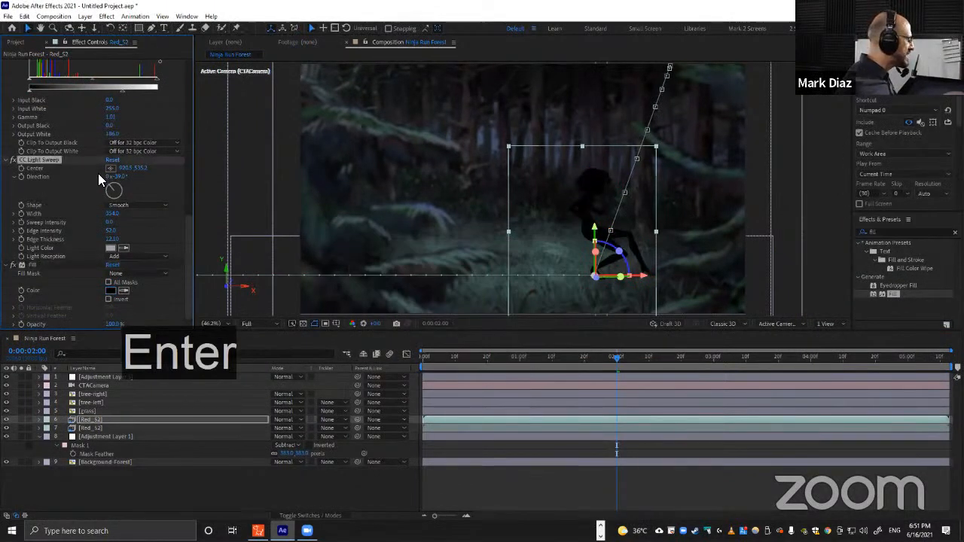
Delete the Hue/Saturation, Curves and other colour effects from the duplicate, keeping only the Fill effect.
scroll(70, 191, up, 10)
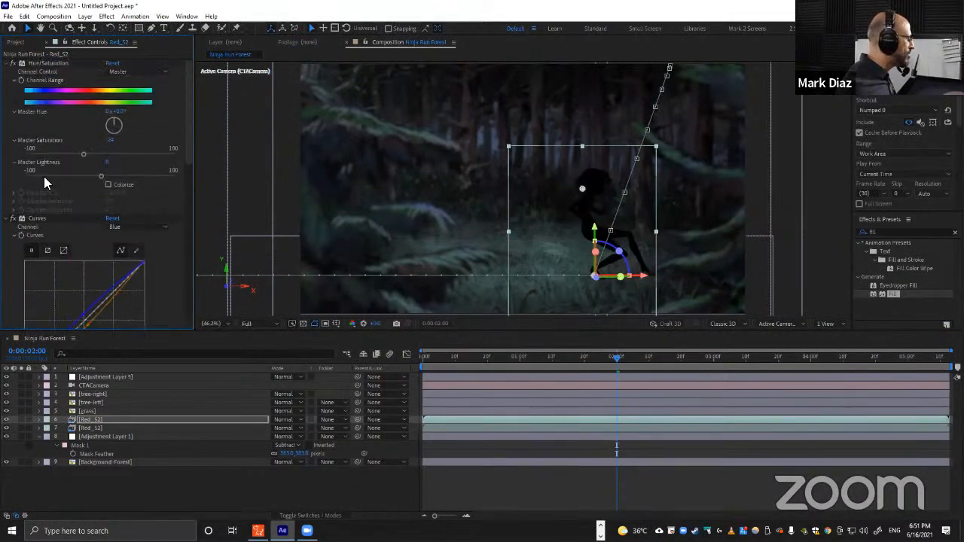
shift+click(45, 63)
key(Delete)
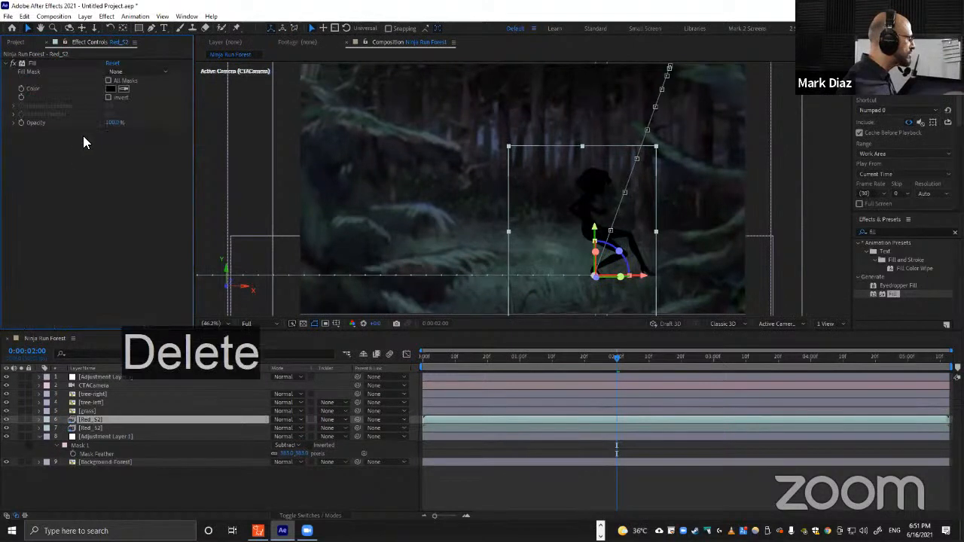
click(29, 65)
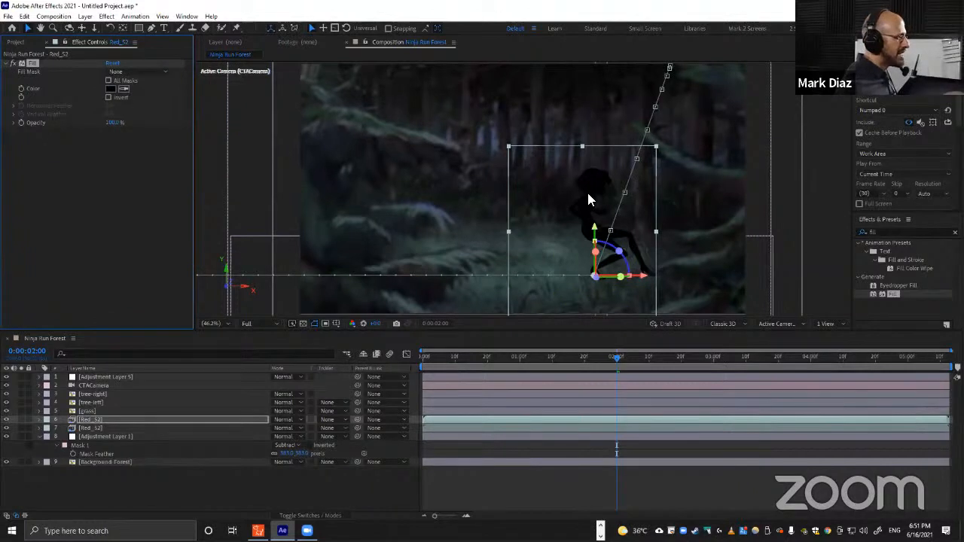
Try dragging the black silhouette to the left, then undo the move.
drag(590, 199, 552, 181)
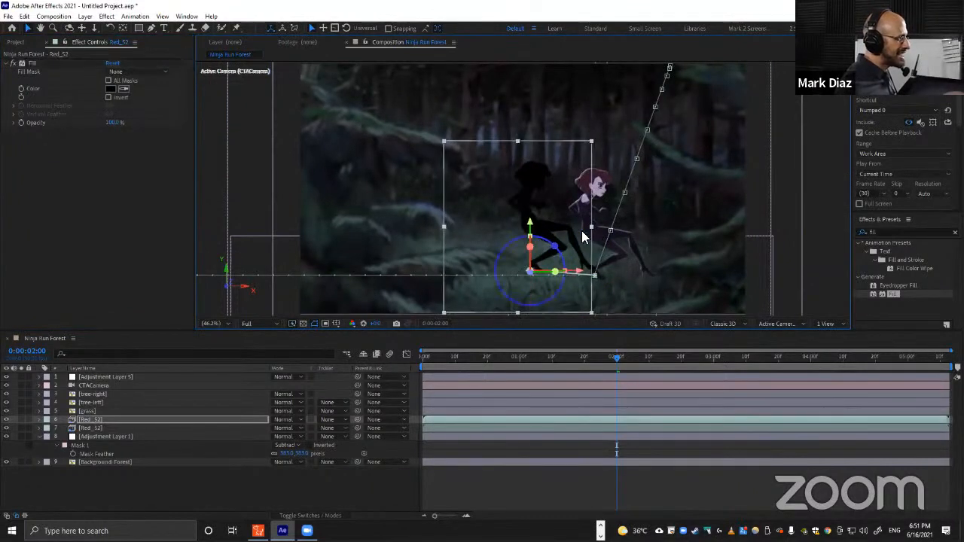
key(ctrl+z)
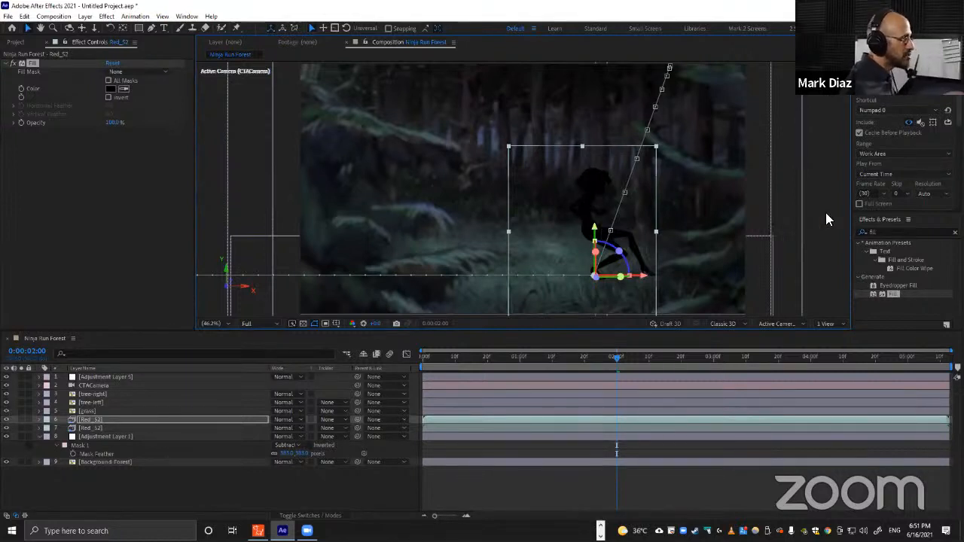
Apply Gaussian Blur to the silhouette layer and set its Blurriness to about 115.8.
click(887, 232)
text(gau)
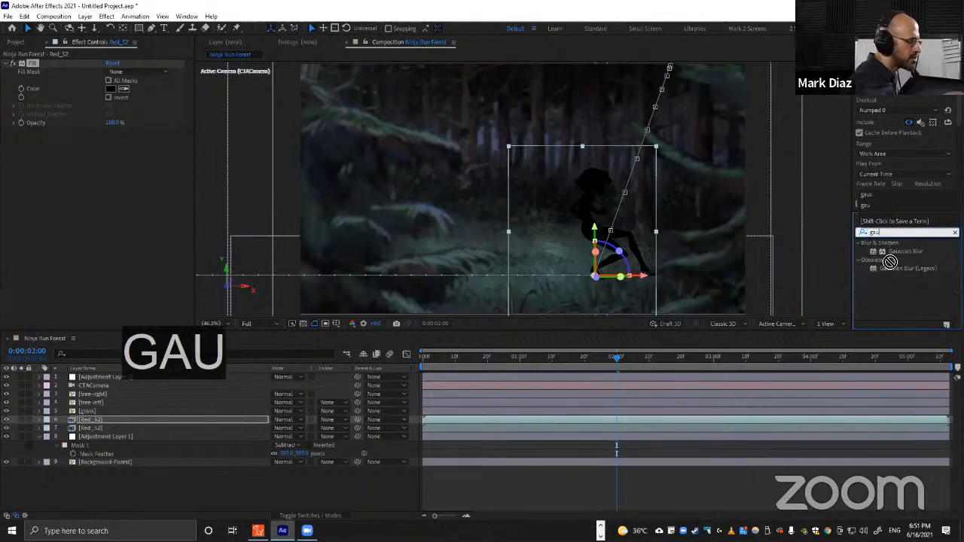
drag(910, 251, 118, 420)
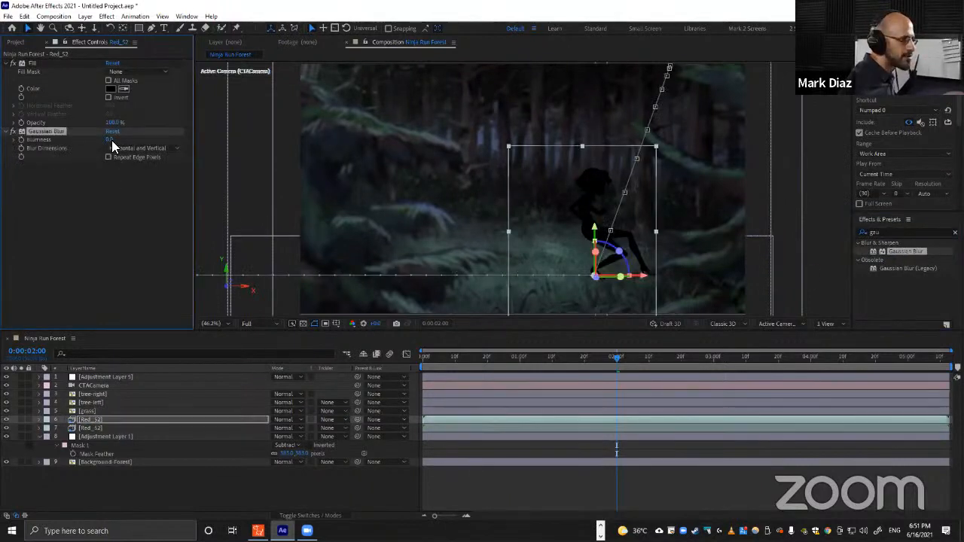
drag(111, 140, 363, 157)
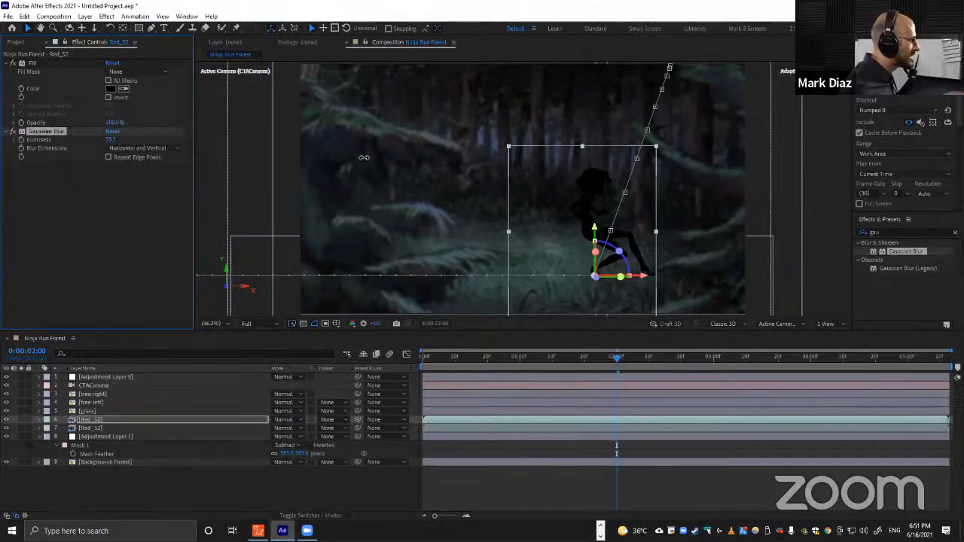
drag(498, 158, 715, 160)
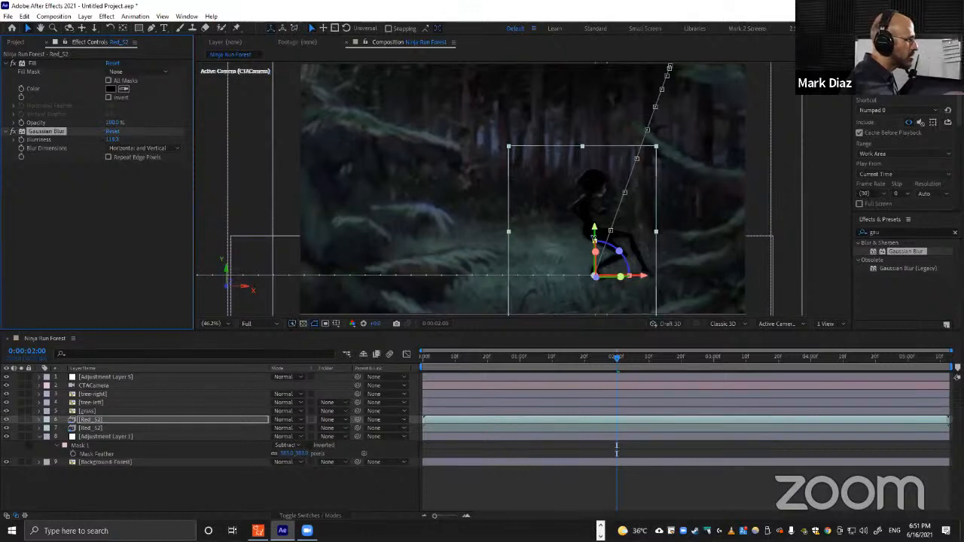
Try repositioning the blurred silhouette downward, then undo the move.
drag(597, 205, 532, 236)
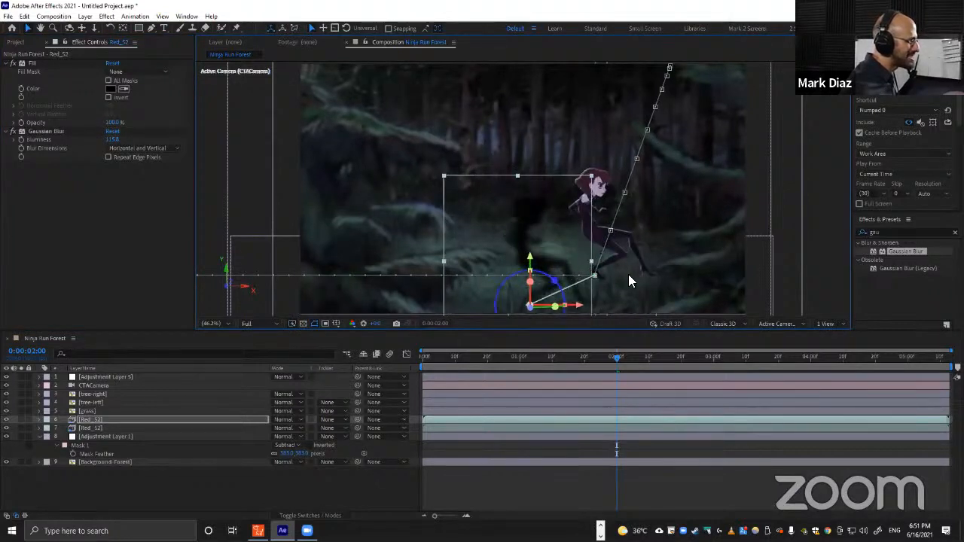
key(ctrl+z)
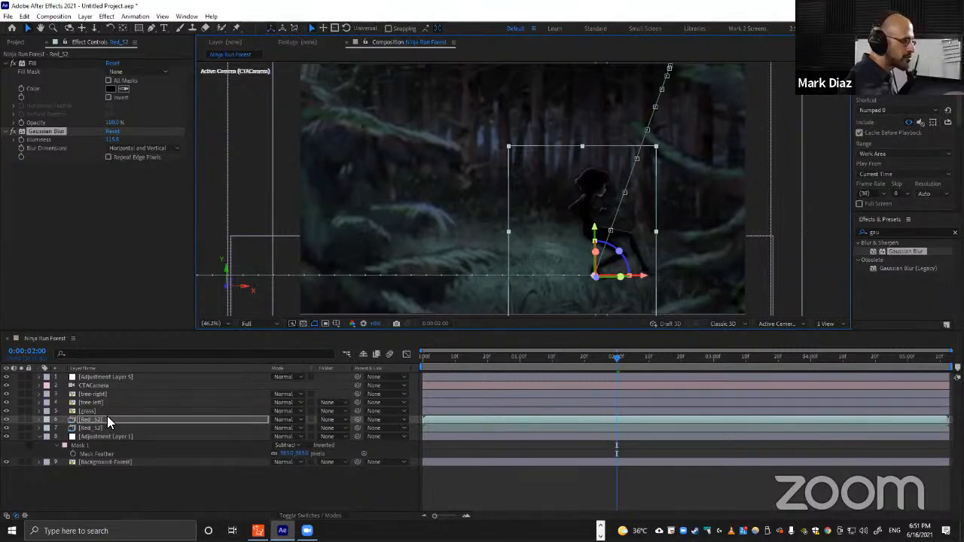
Show the silhouette layer's rotation properties and delete all of its Z Rotation keyframes.
key(r)
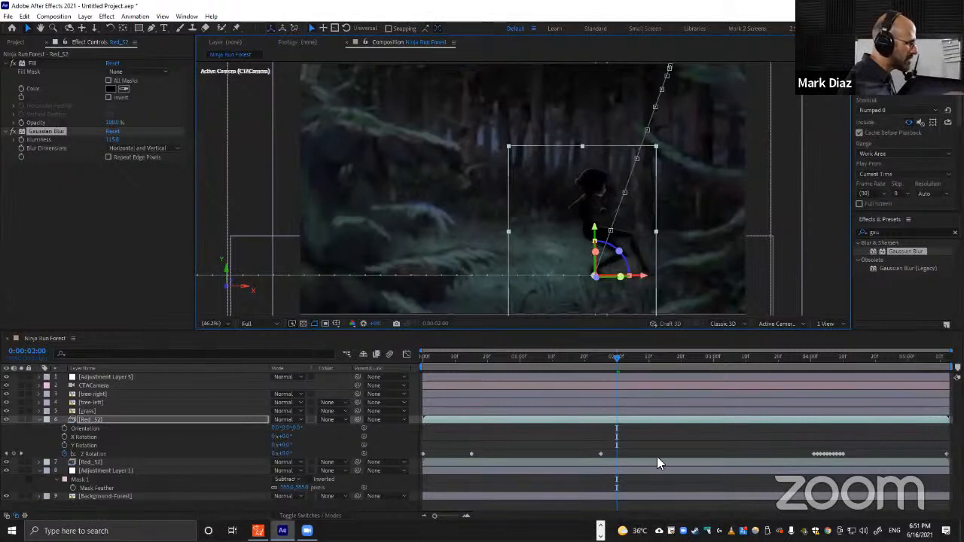
drag(947, 450, 442, 452)
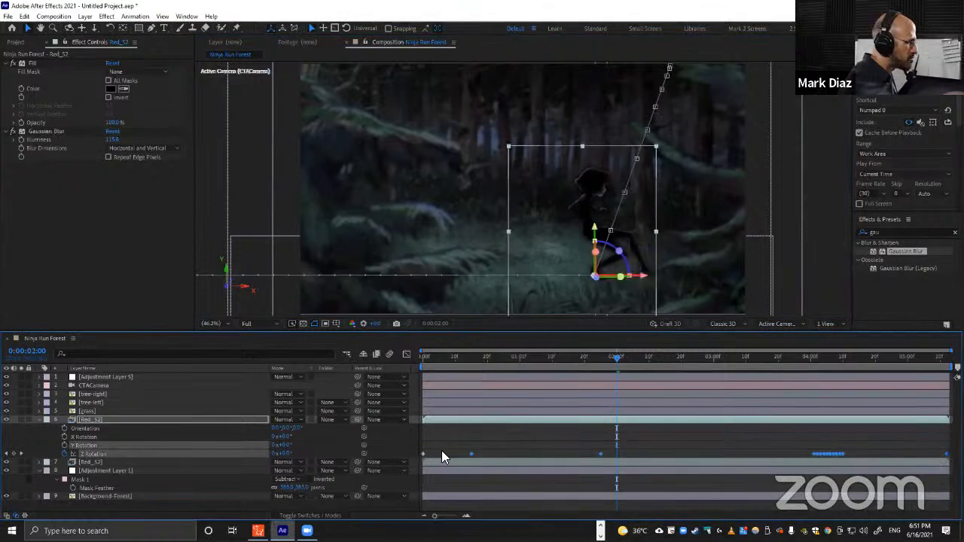
key(Delete)
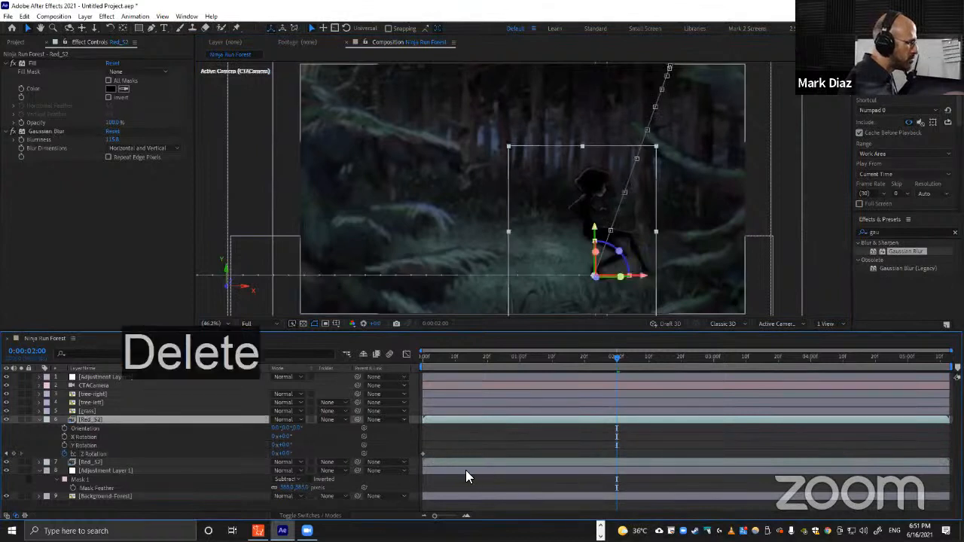
click(423, 453)
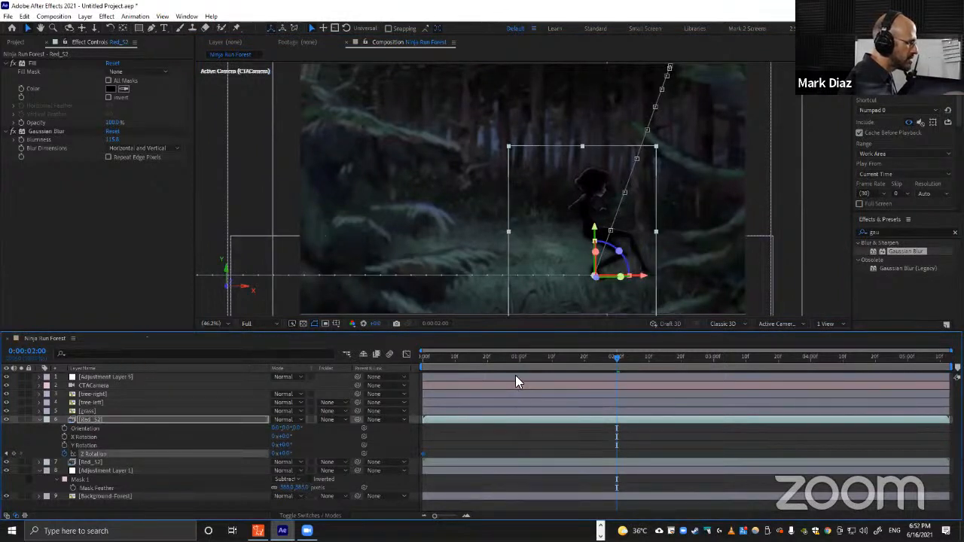
key(Delete)
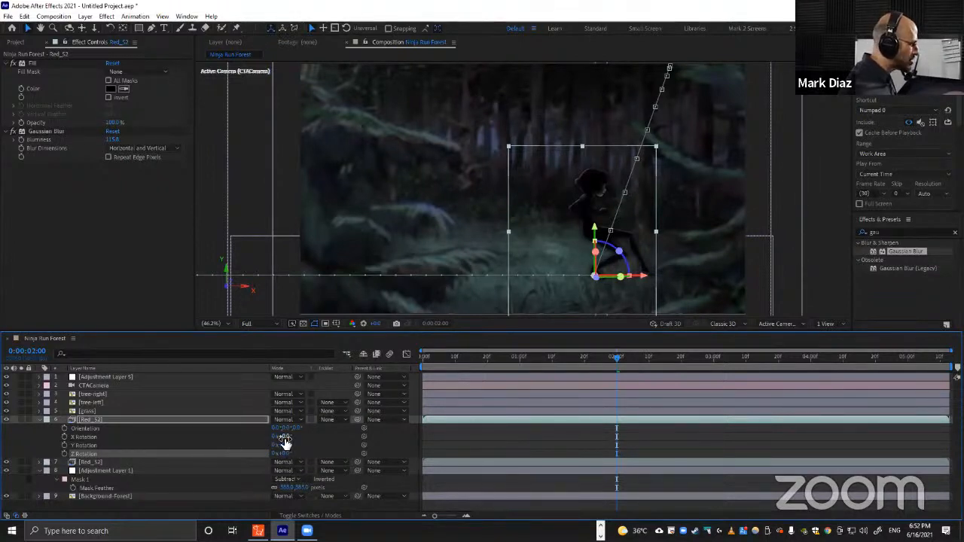
Lay the silhouette on the ground as a shadow, setting X Rotation to about 112° and Z Rotation to about 33°.
drag(282, 437, 293, 436)
drag(300, 436, 345, 439)
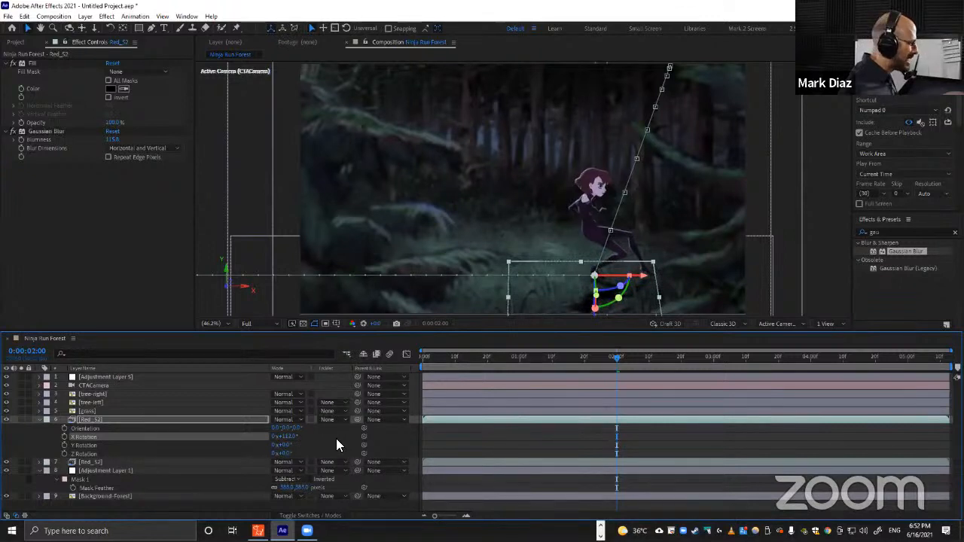
drag(285, 455, 327, 455)
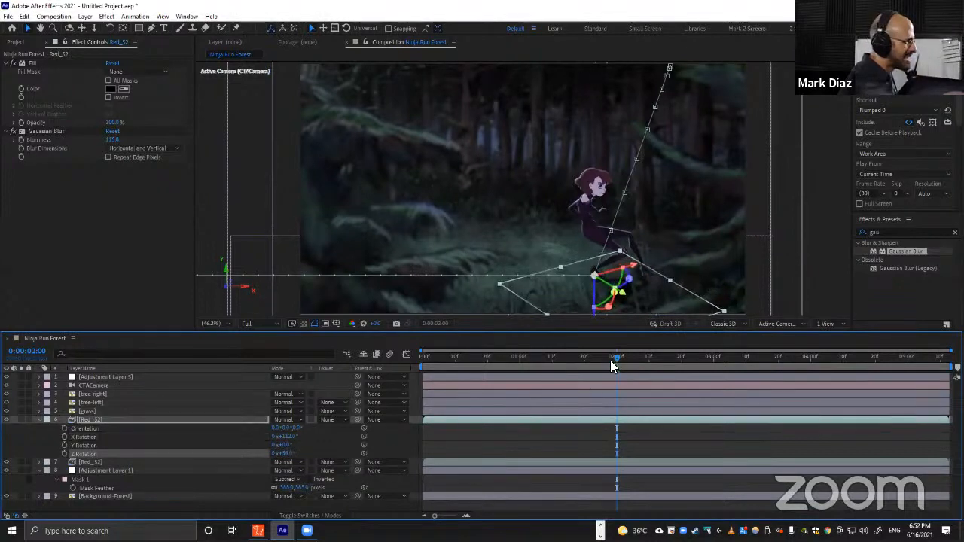
Scrub and play the timeline to review the ground shadow against the running character.
drag(610, 360, 550, 385)
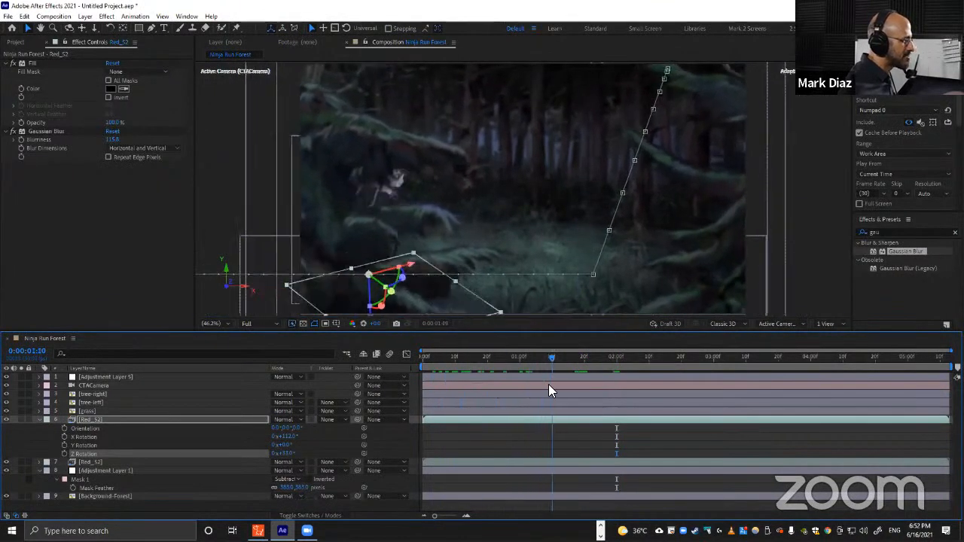
key(space)
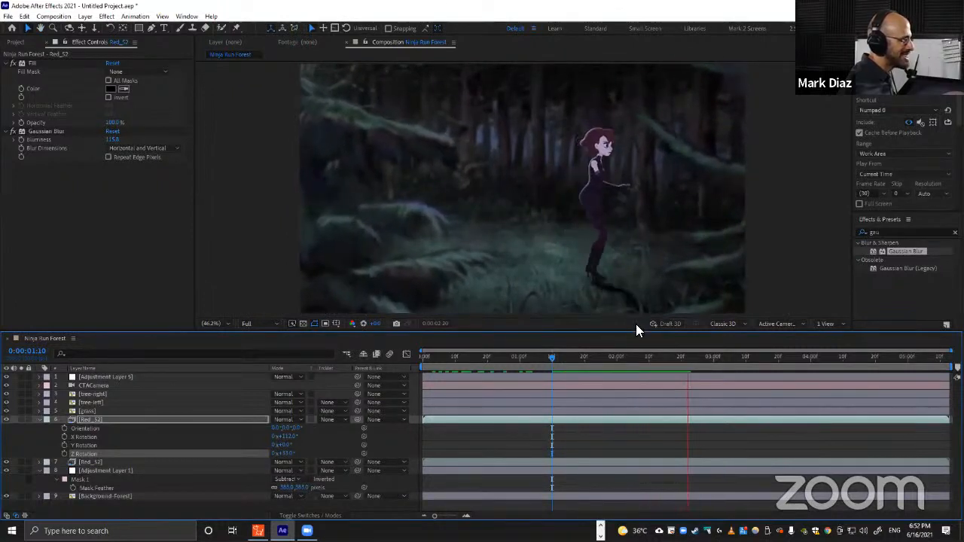
click(565, 355)
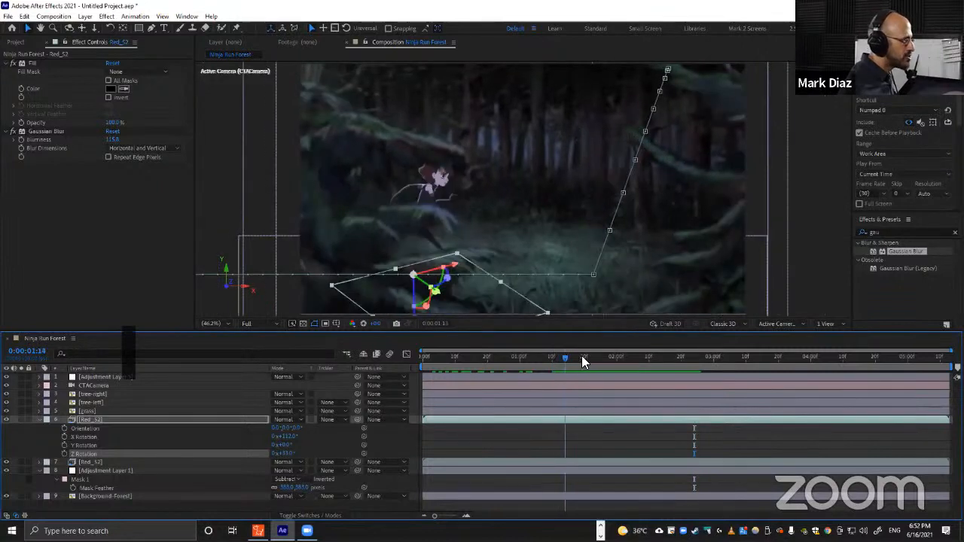
drag(581, 356, 591, 356)
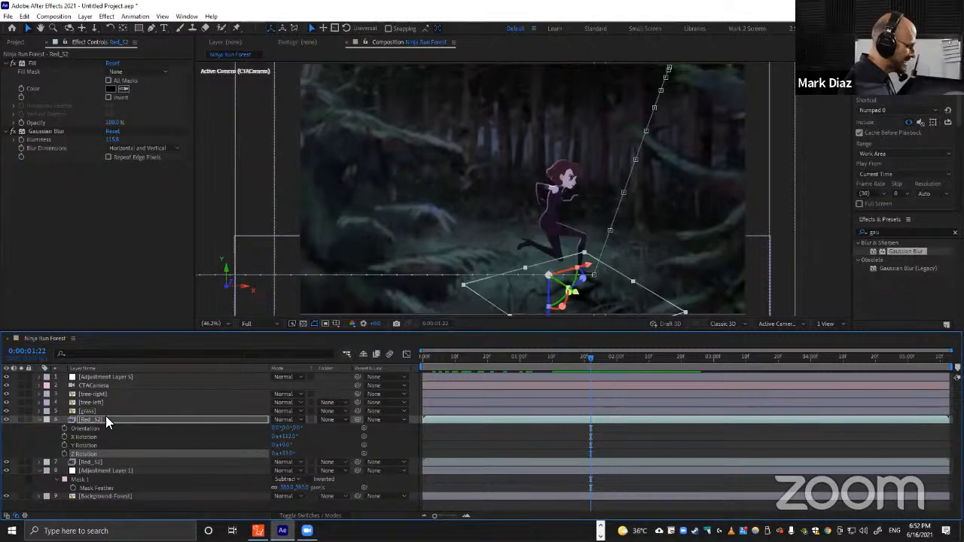
Set the shadow layer's opacity to 70%.
key(t)
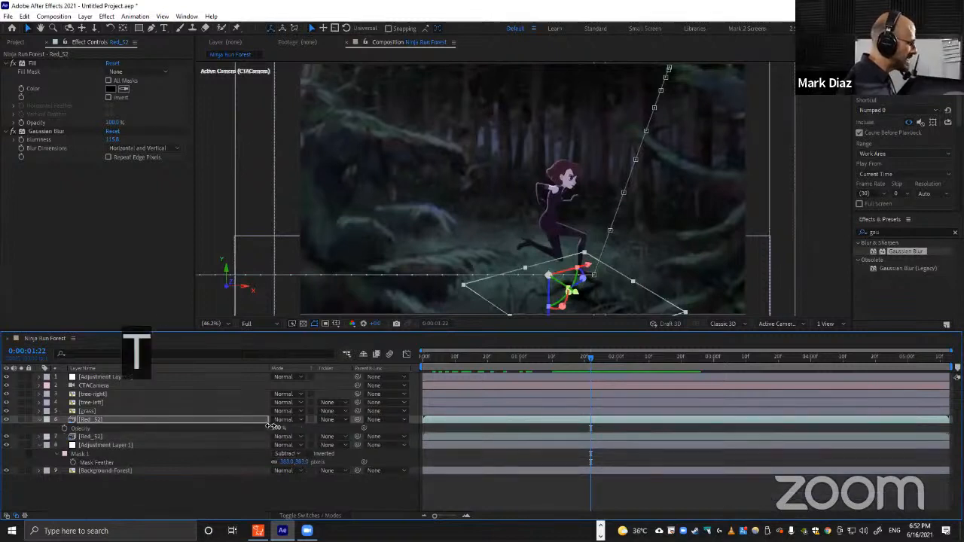
drag(270, 426, 257, 424)
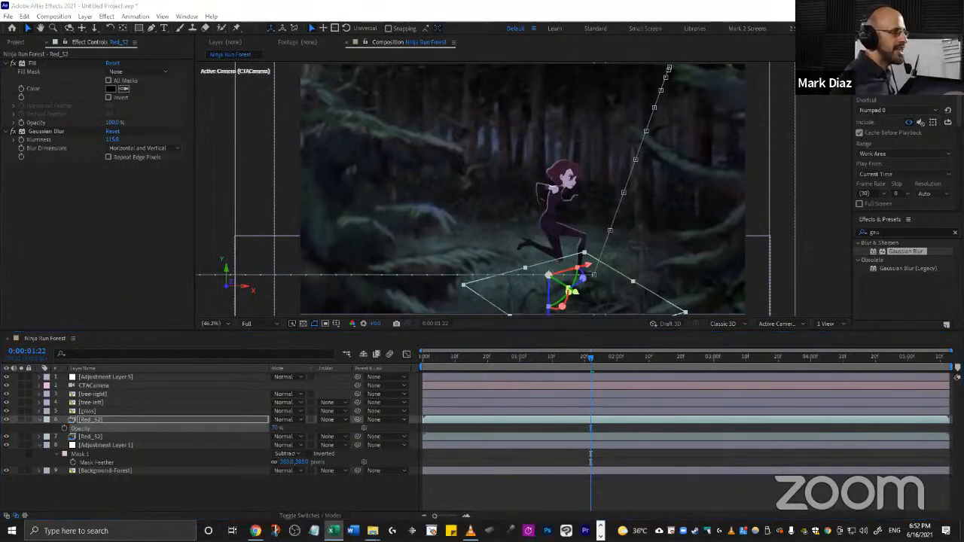
click(218, 496)
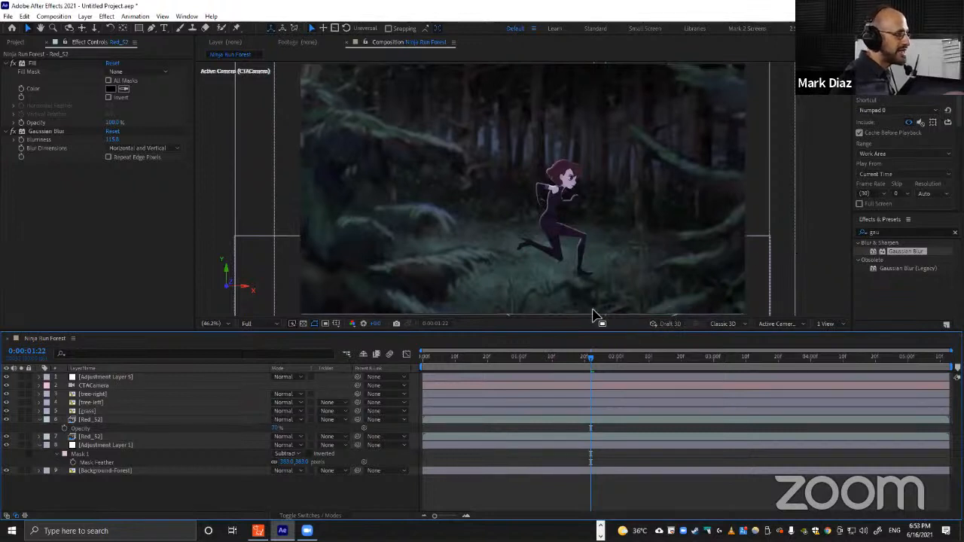
Scrub the timeline and zoom out the composition view to review the shadow in the whole scene.
drag(566, 360, 661, 359)
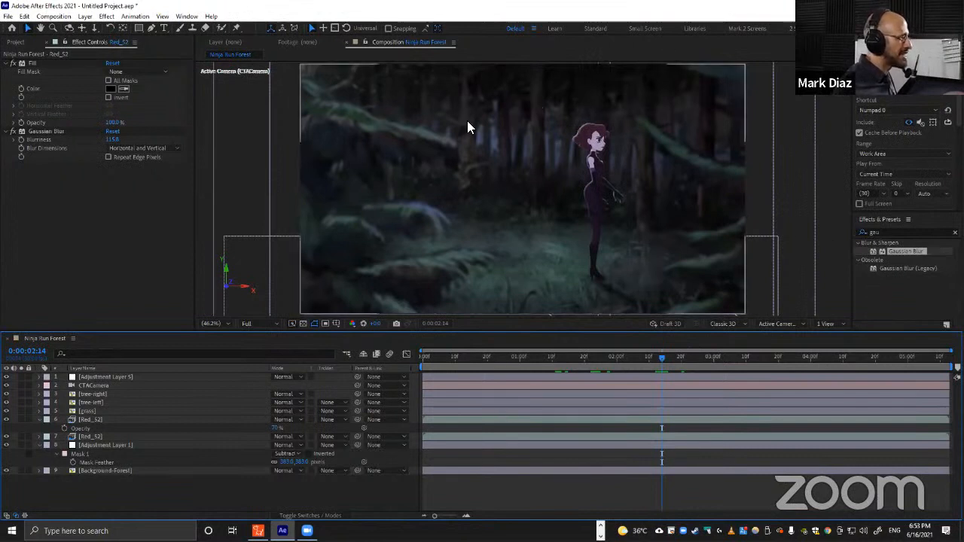
scroll(468, 121, down, 2)
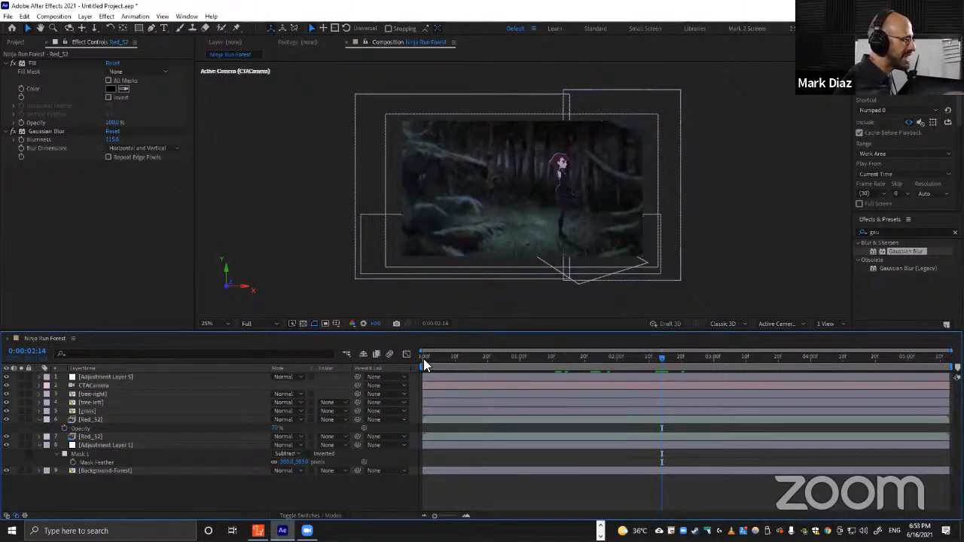
key(alt+Tab)
Compare the composition with the reference render playing in the media player.
key(alt+Tab)
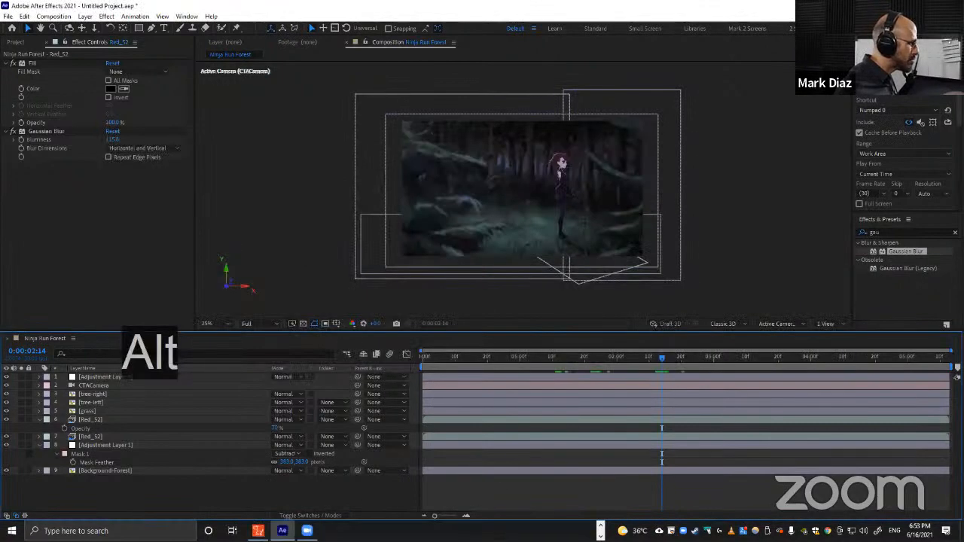
key(alt+Tab)
click(471, 530)
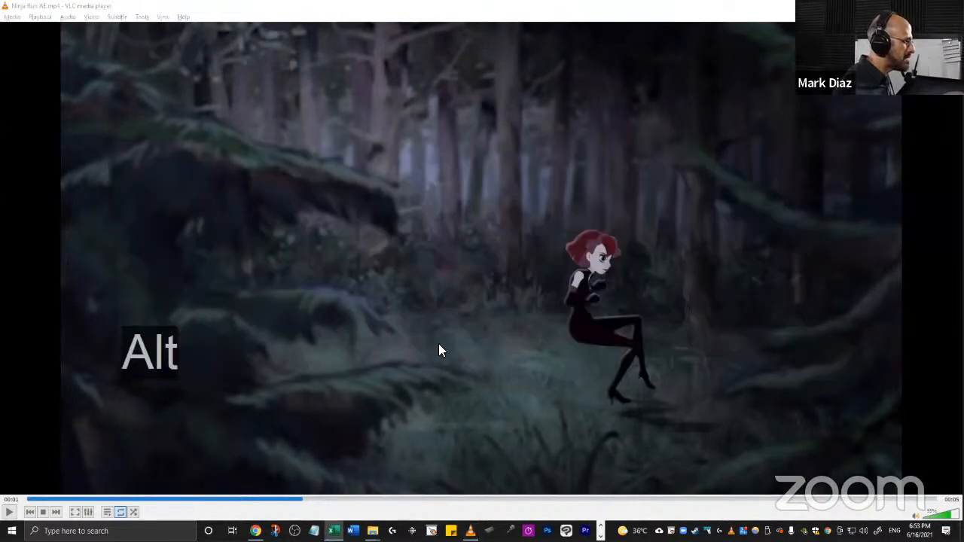
key(alt+Tab)
key(alt+Tab)
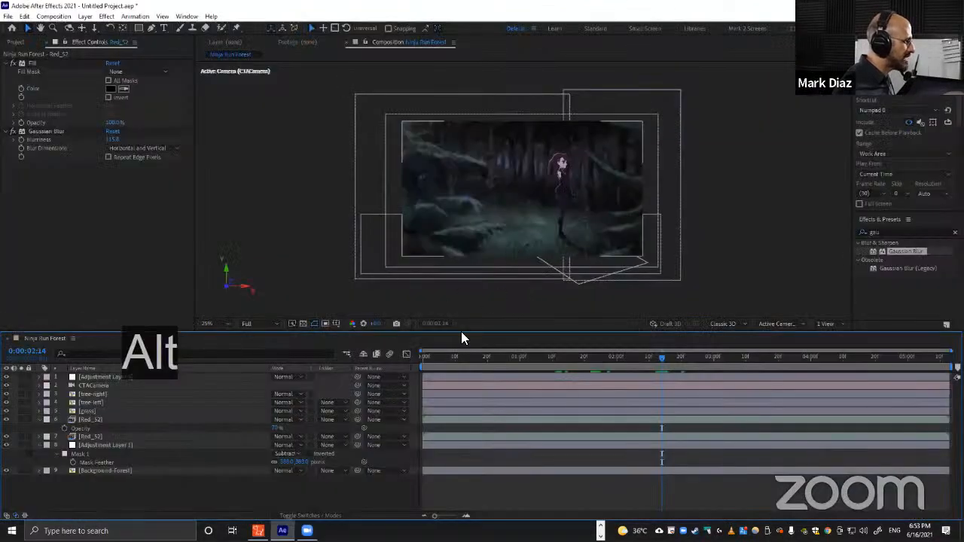
Add a new adjustment layer at the top, apply Levels to it and lower Output White to about 184.
scroll(530, 228, up, 2)
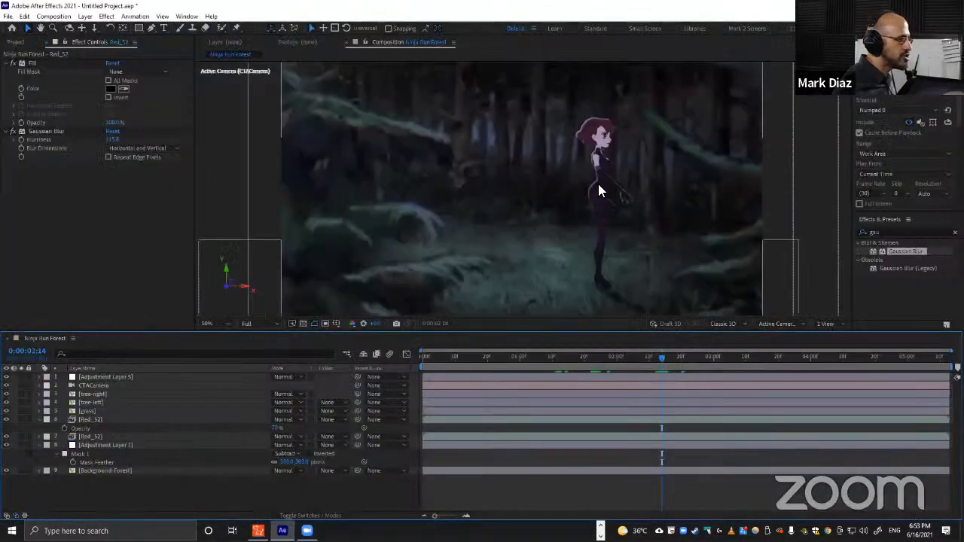
scroll(599, 184, up, 2)
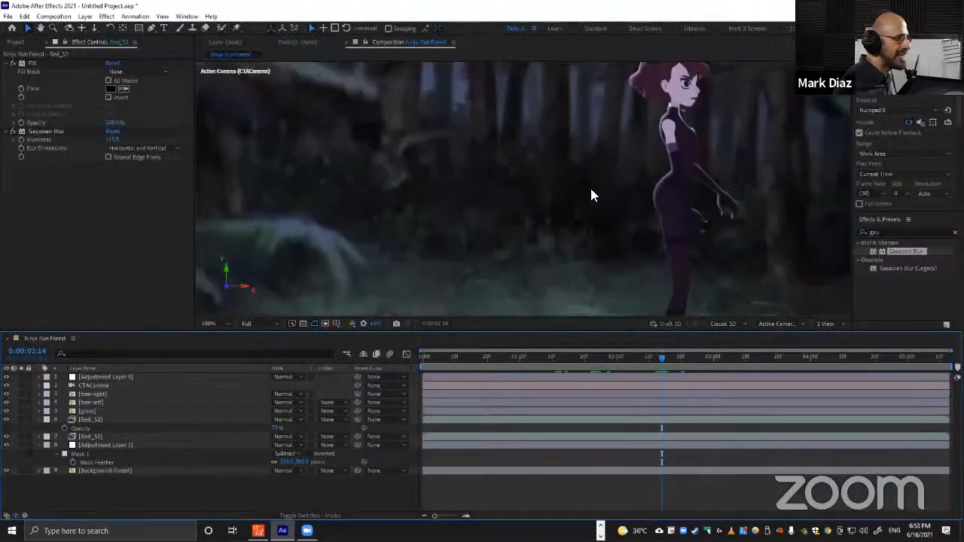
click(123, 377)
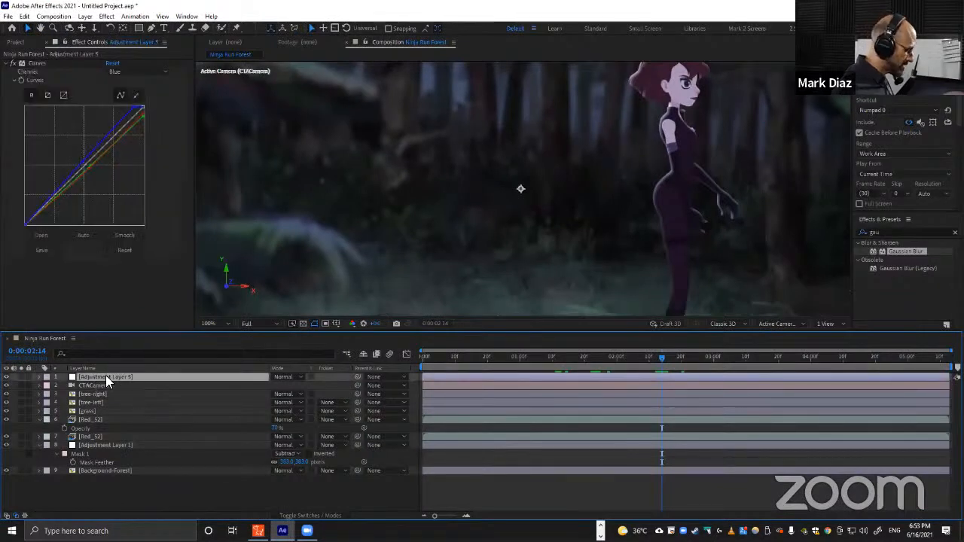
key(ctrl+alt+y)
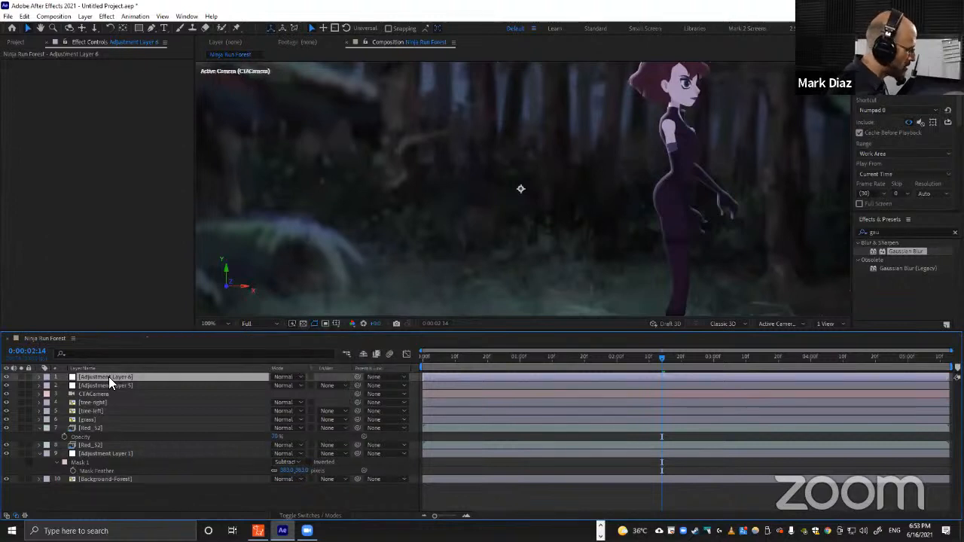
key(comma)
key(comma)
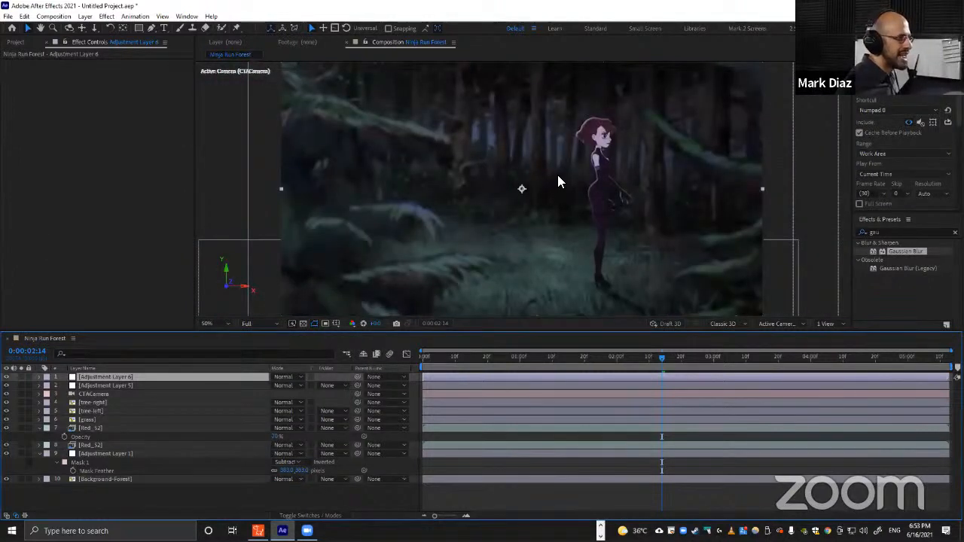
click(890, 233)
key(ctrl+a)
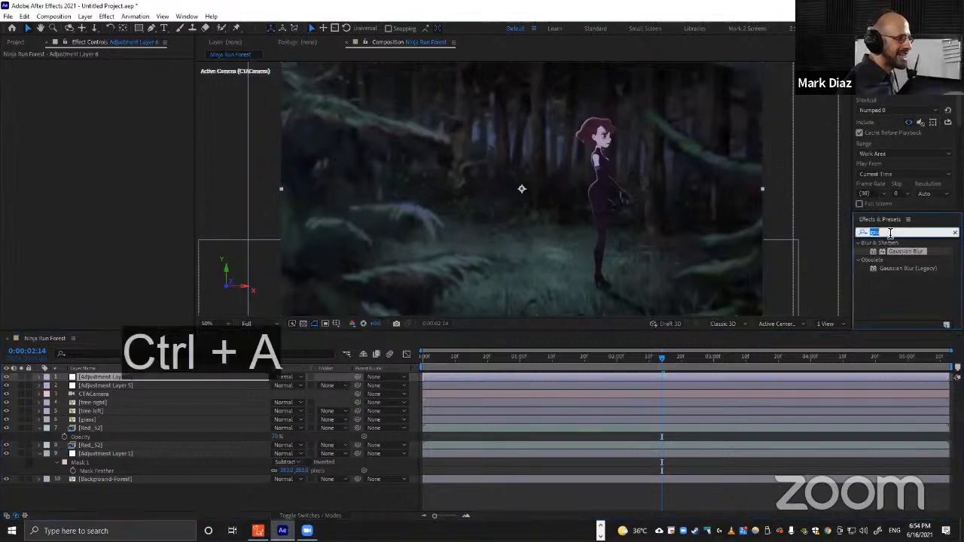
text(lev)
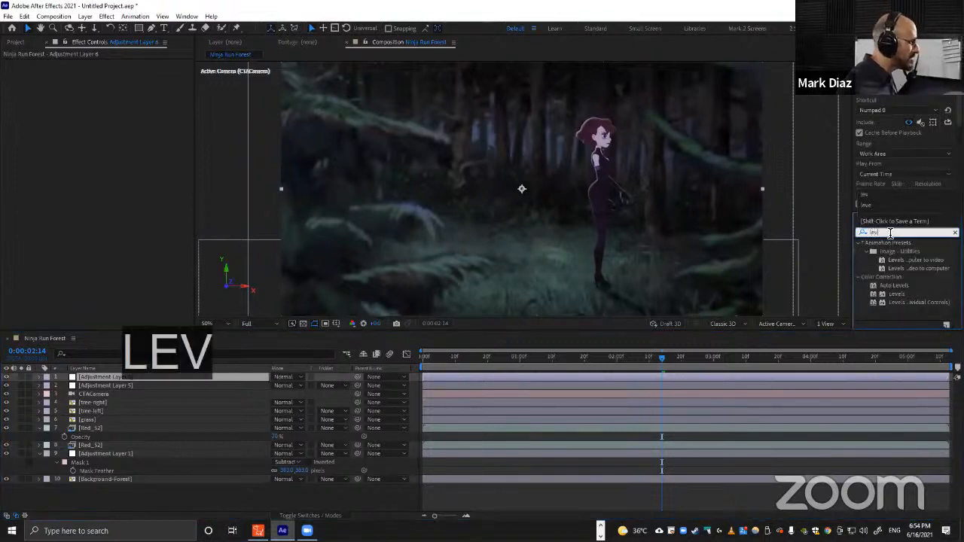
drag(900, 294, 699, 376)
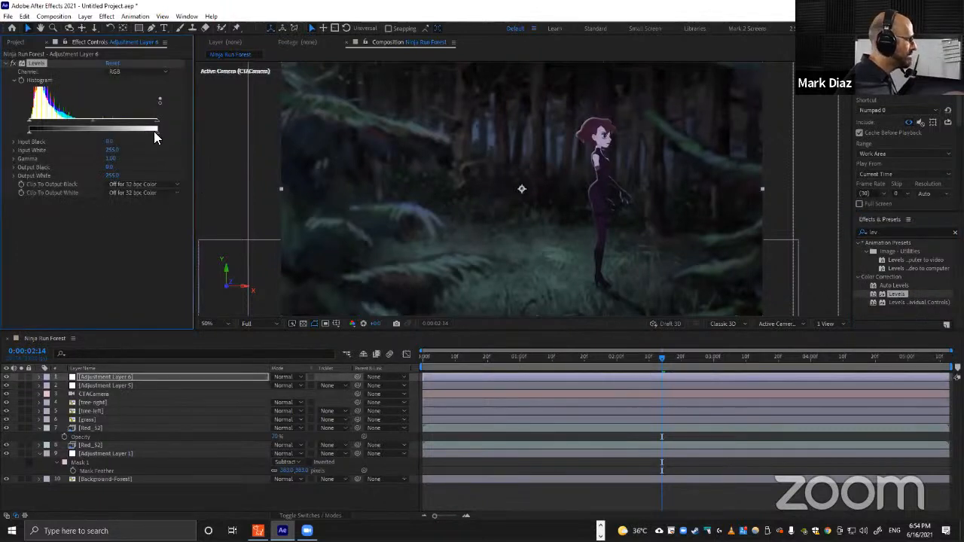
drag(156, 132, 125, 135)
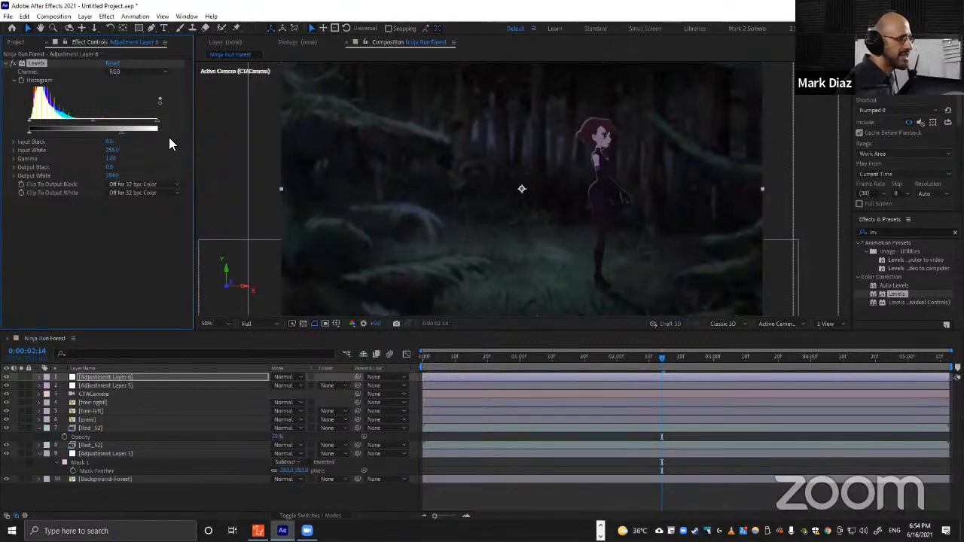
Draw a closed Pen mask on the new adjustment layer enclosing the character's area of the scene.
key(comma)
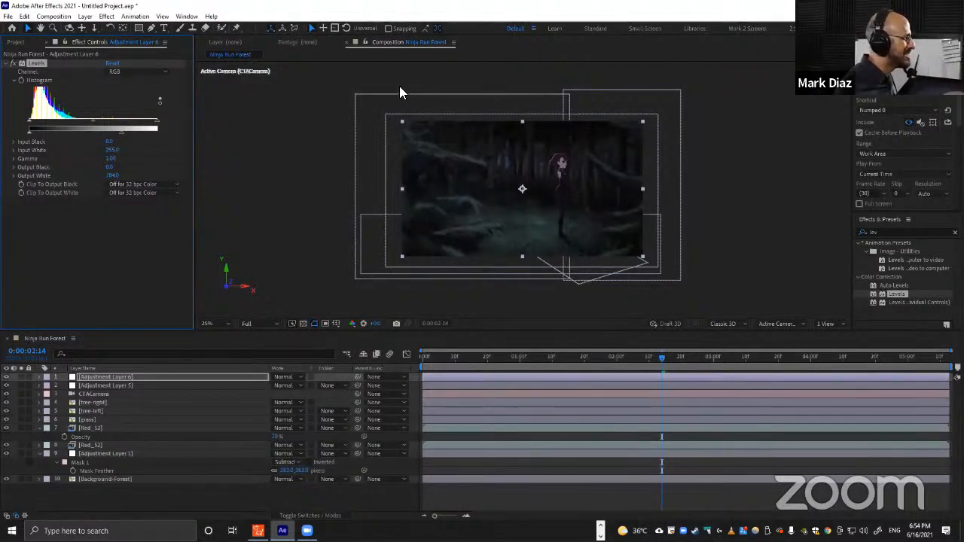
key(g)
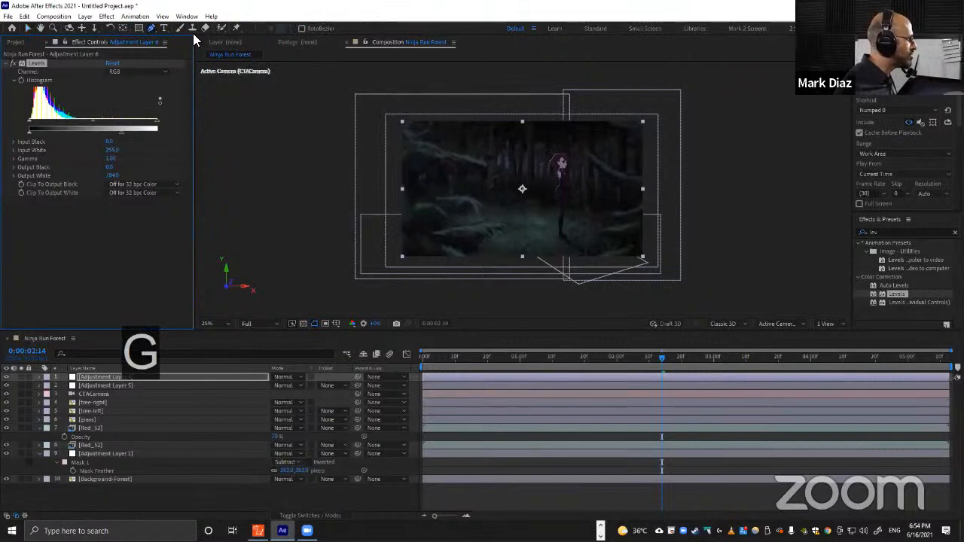
click(383, 72)
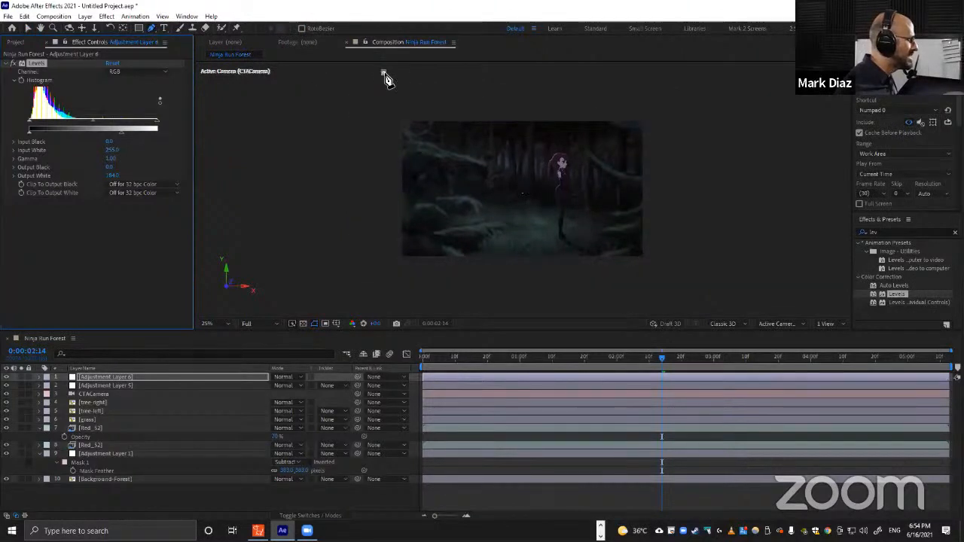
click(457, 201)
click(482, 218)
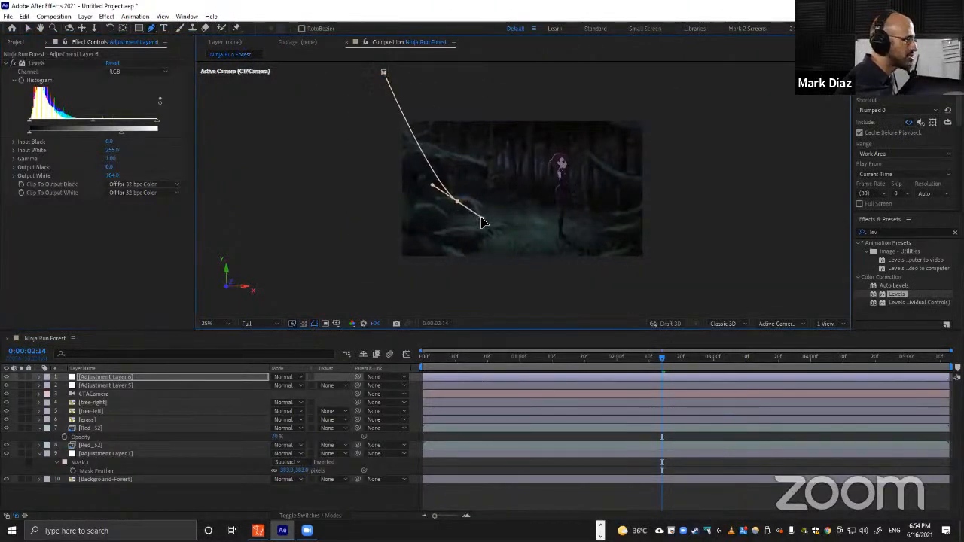
click(563, 219)
click(590, 207)
drag(579, 137, 555, 102)
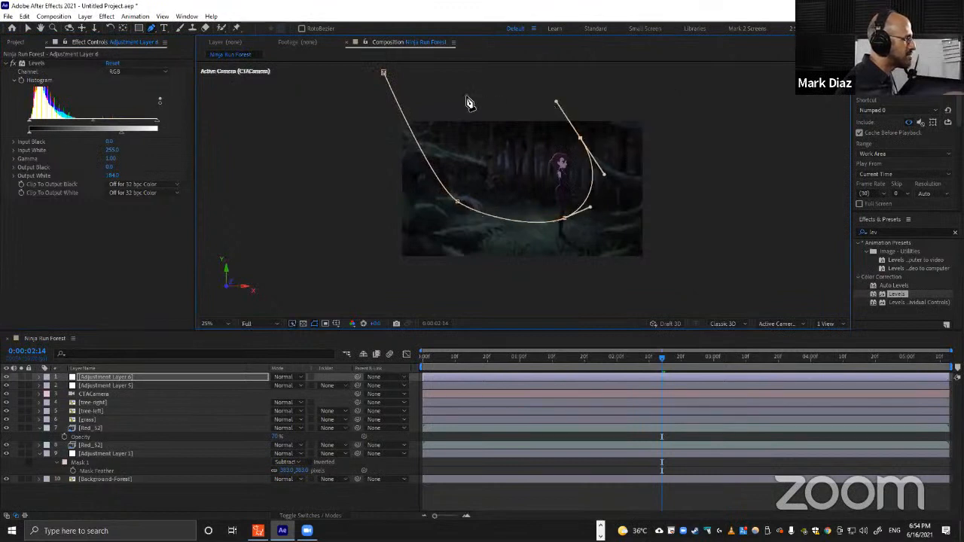
click(404, 71)
click(383, 72)
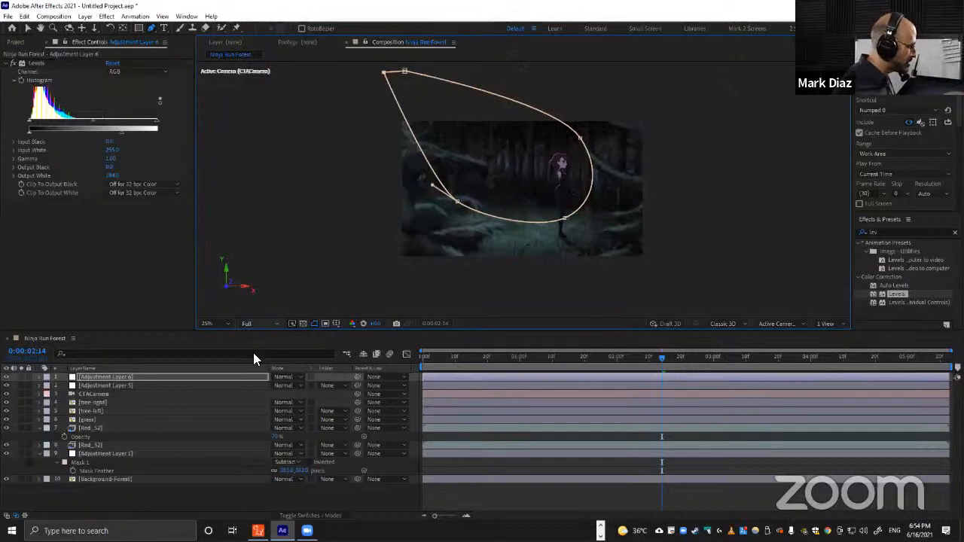
Set the mask mode to Subtract and feather its edges heavily.
key(m)
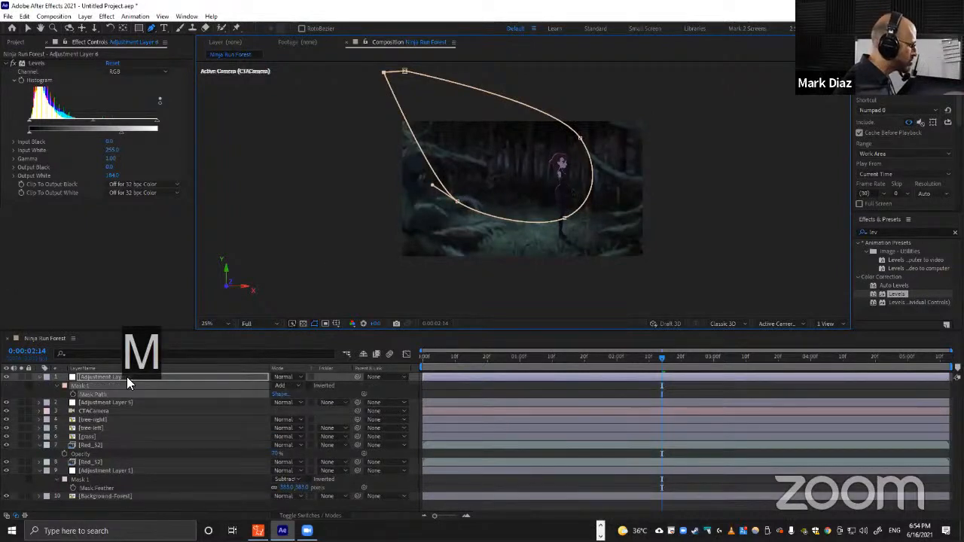
click(283, 387)
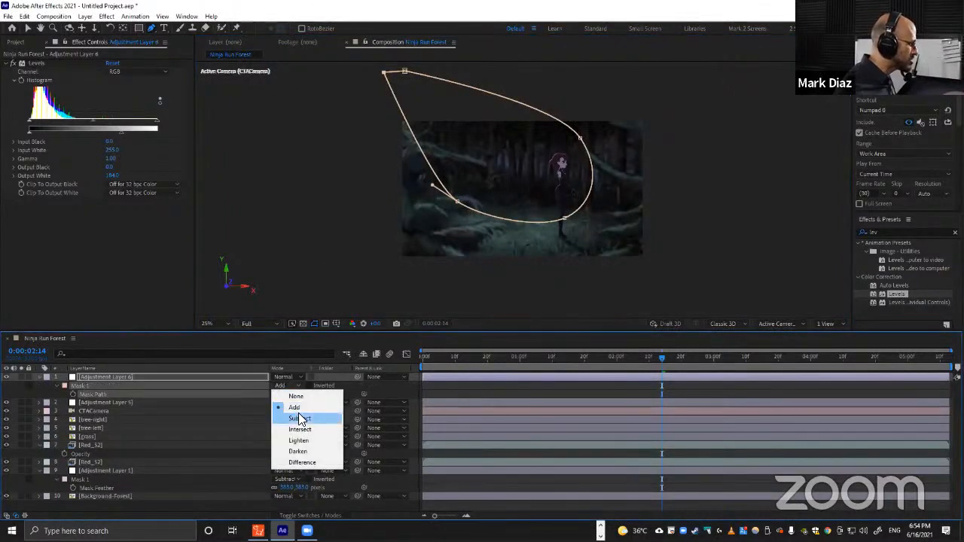
click(300, 420)
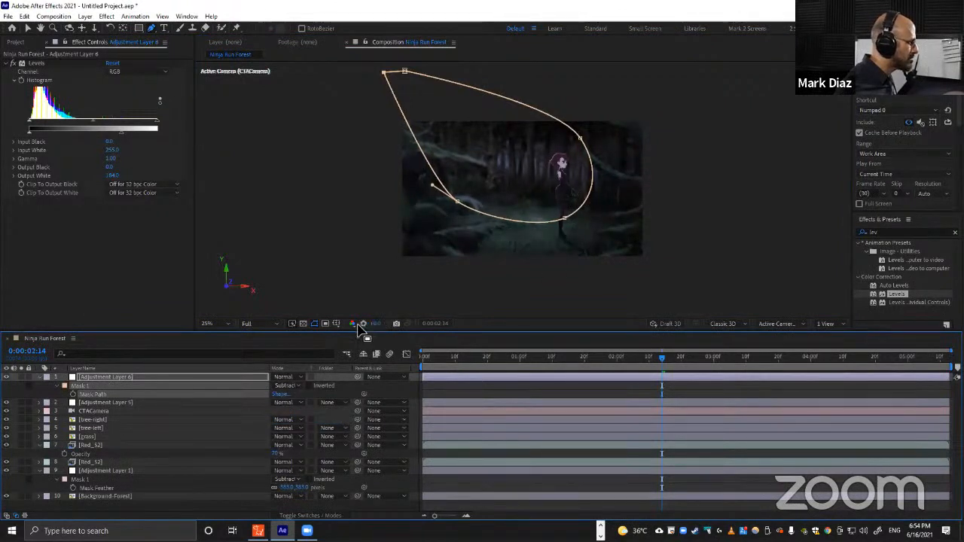
key(f)
drag(287, 397, 568, 373)
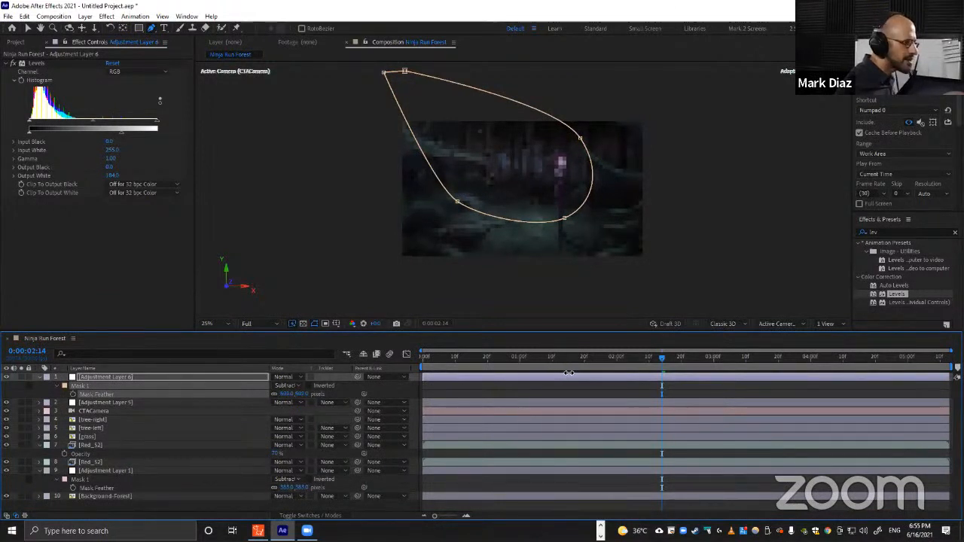
Undo and redo the mask feather to compare the darkened surroundings around the character.
key(period)
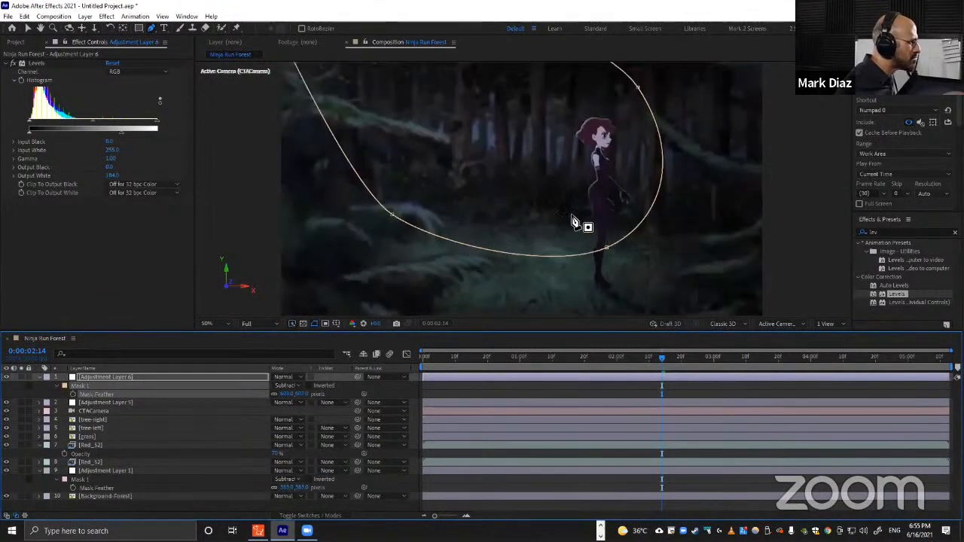
key(ctrl+z)
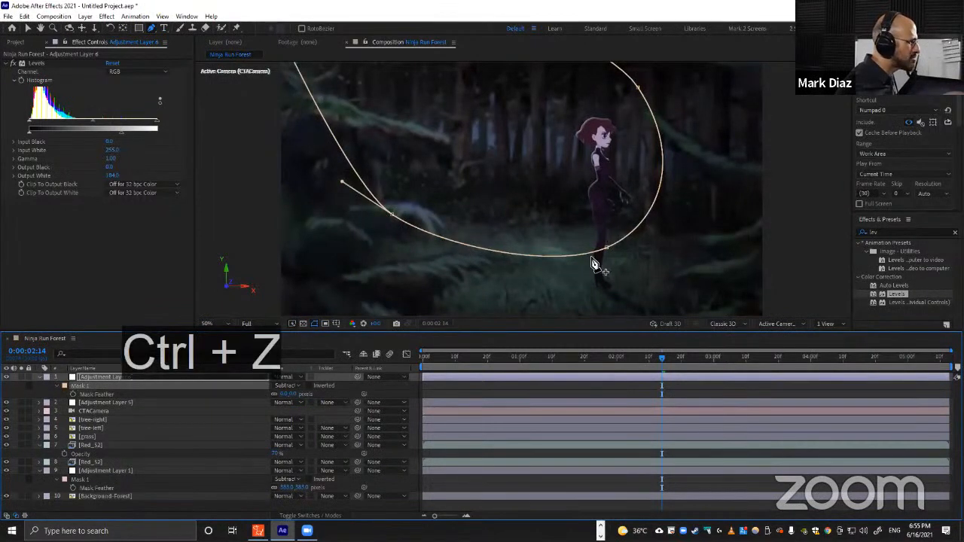
scroll(572, 253, up, 2)
key(space)
drag(597, 276, 579, 212)
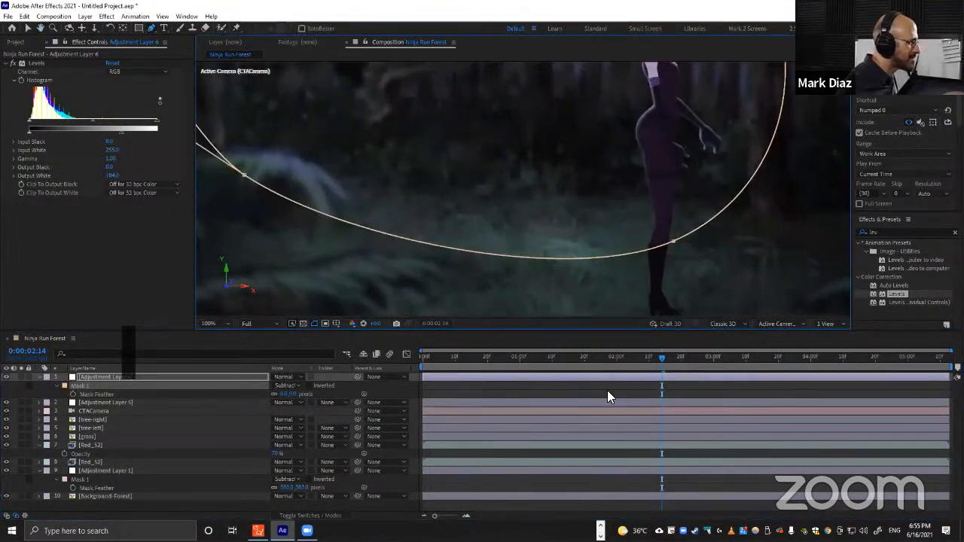
click(607, 394)
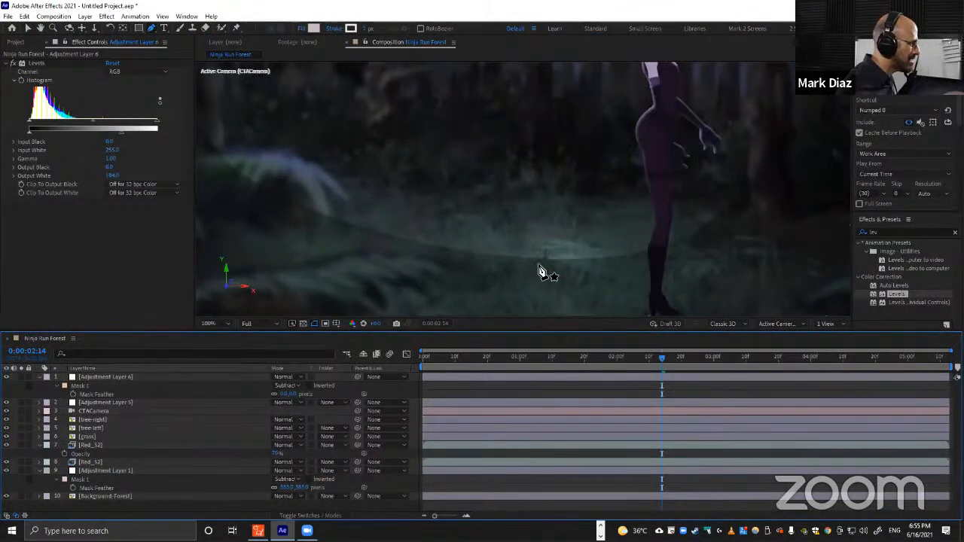
key(ctrl+shift+z)
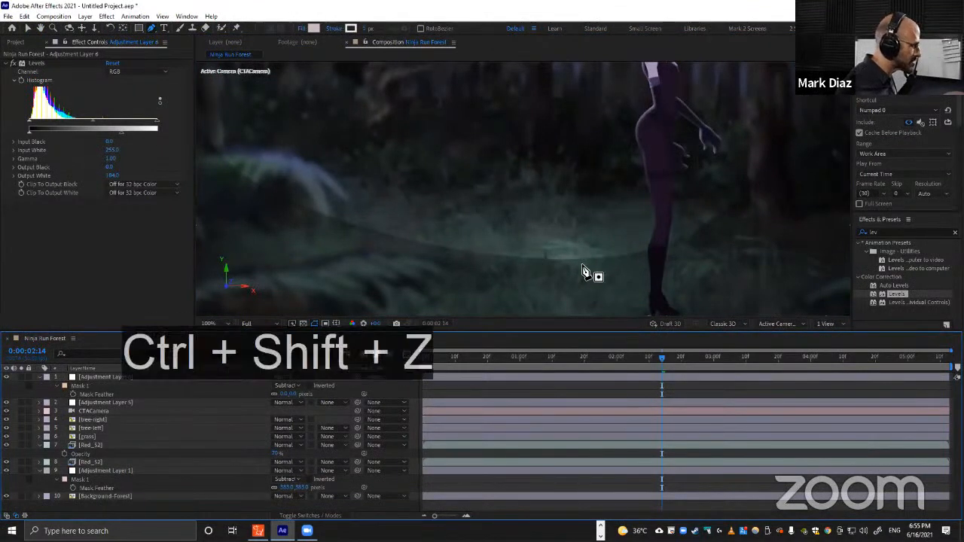
click(556, 396)
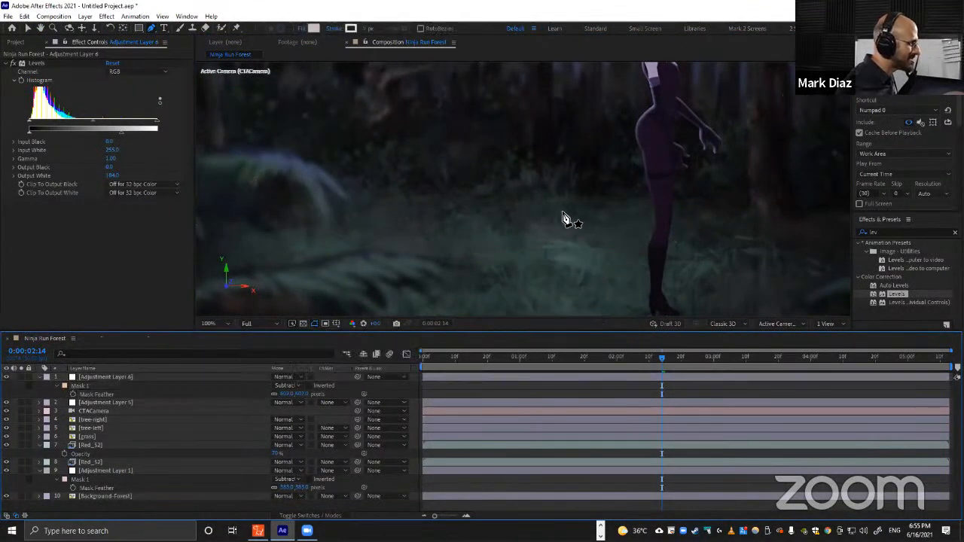
scroll(576, 237, down, 2)
scroll(542, 185, down, 2)
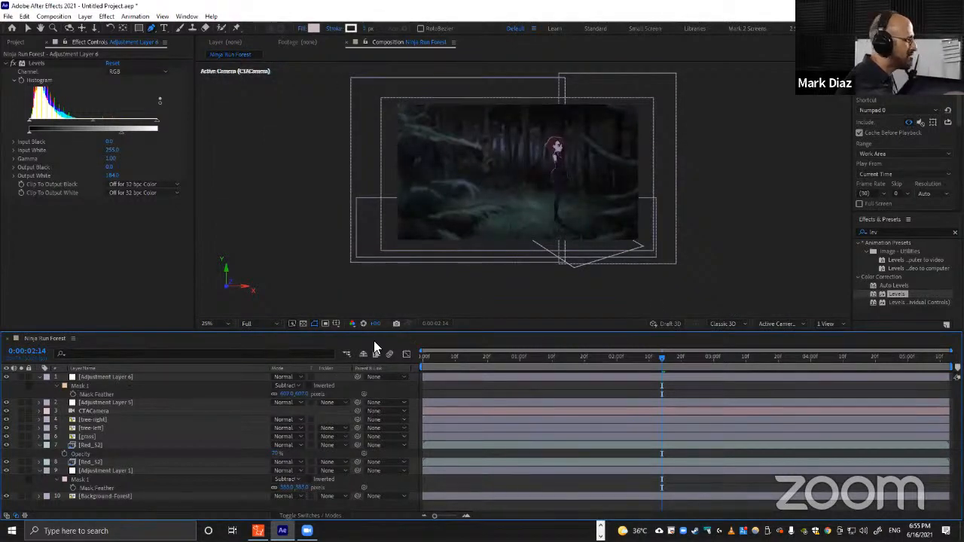
Compare the darkened scene with the reference render in the media player.
click(600, 525)
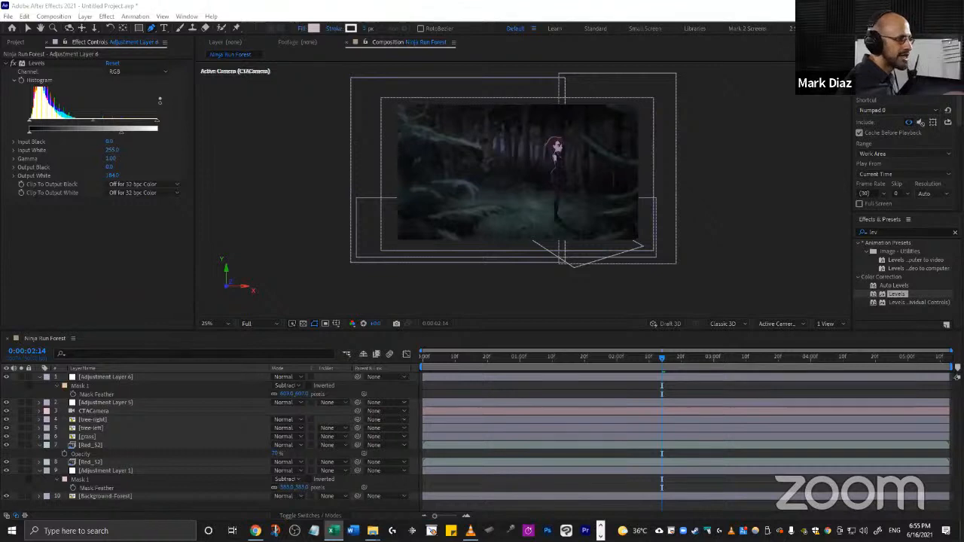
click(113, 374)
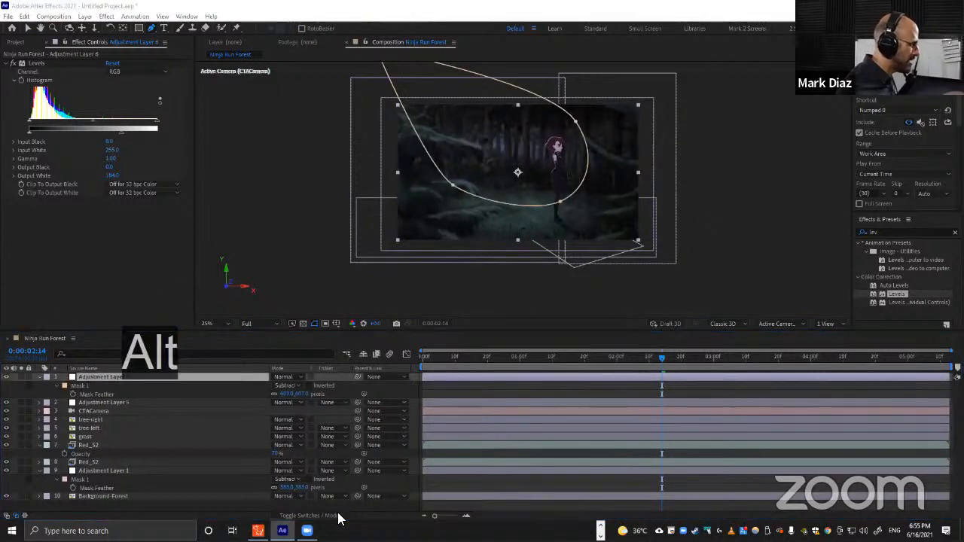
key(alt+Tab)
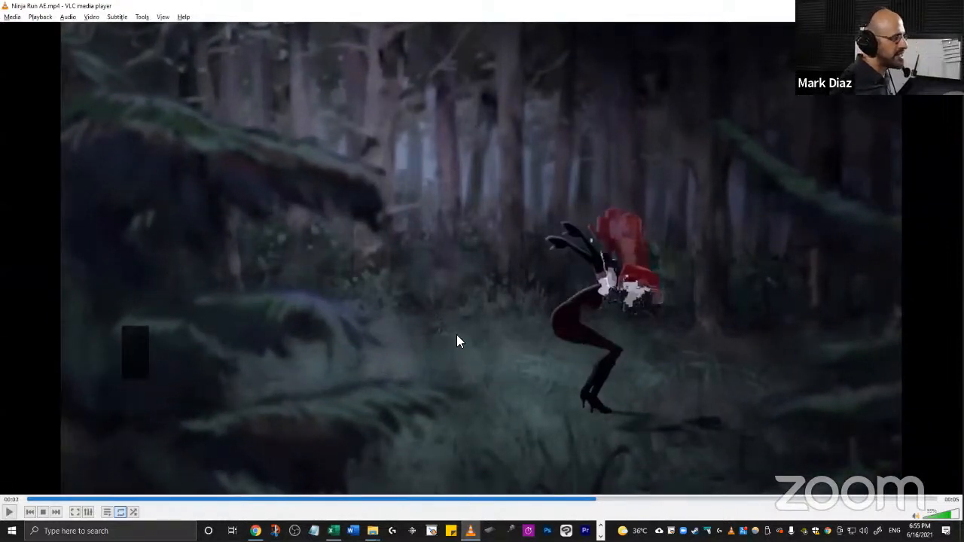
key(alt+Tab)
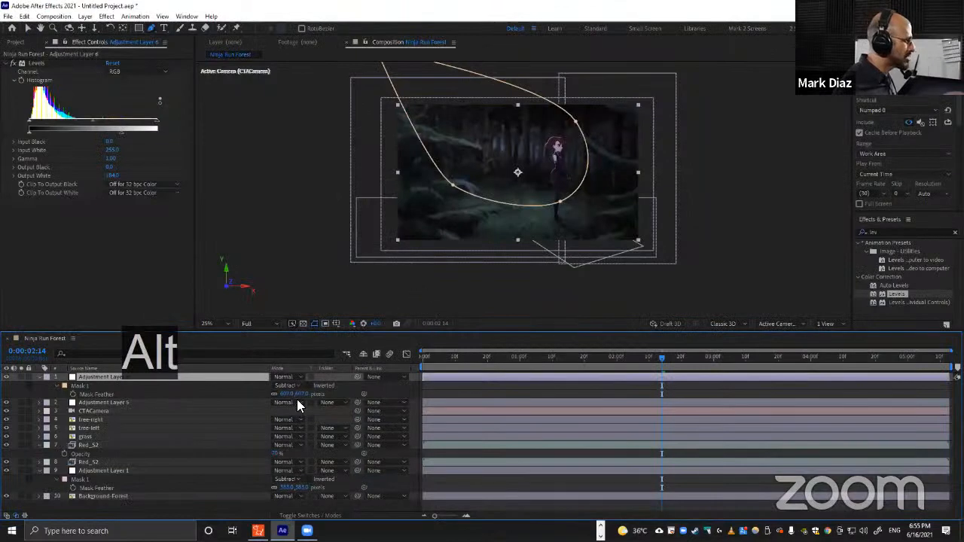
Create a new white solid layer at composition size.
click(39, 376)
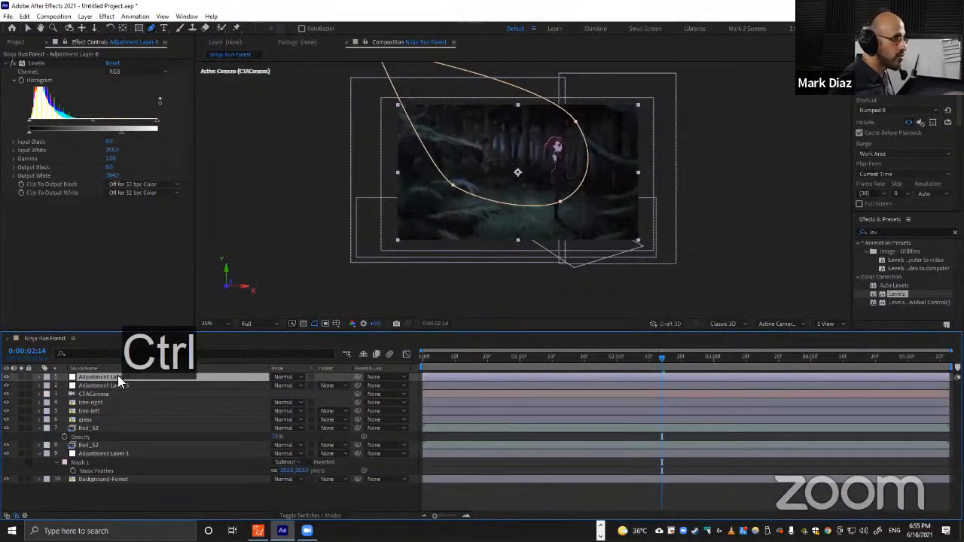
key(ctrl+y)
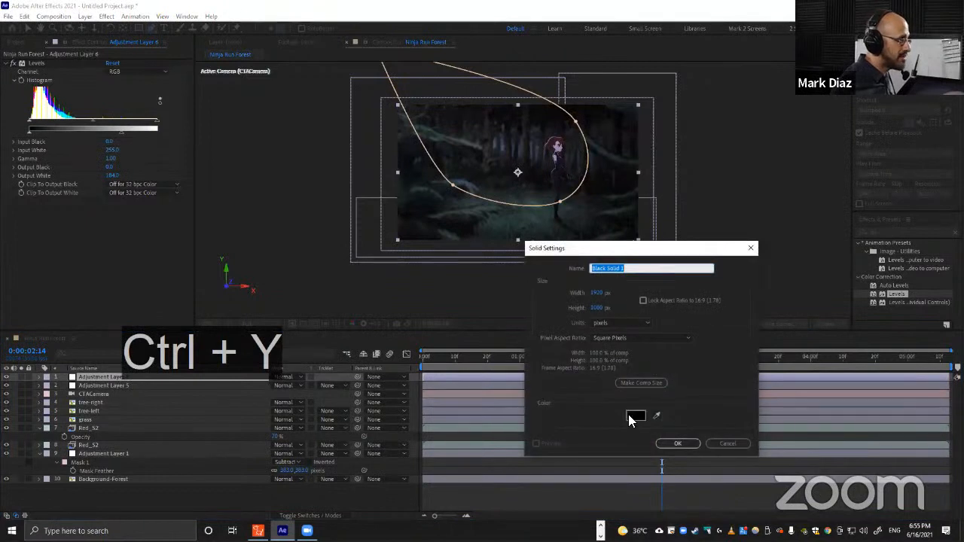
click(635, 417)
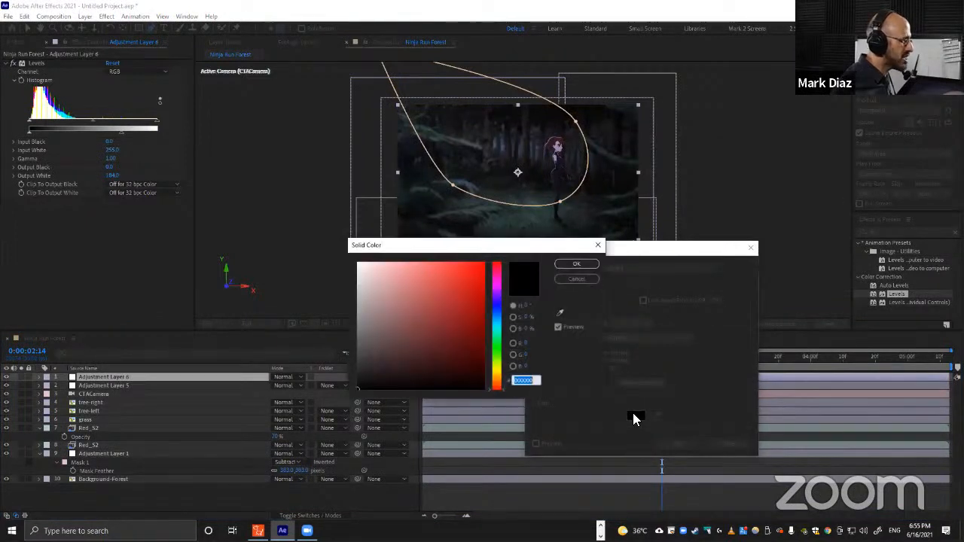
text(ffffff)
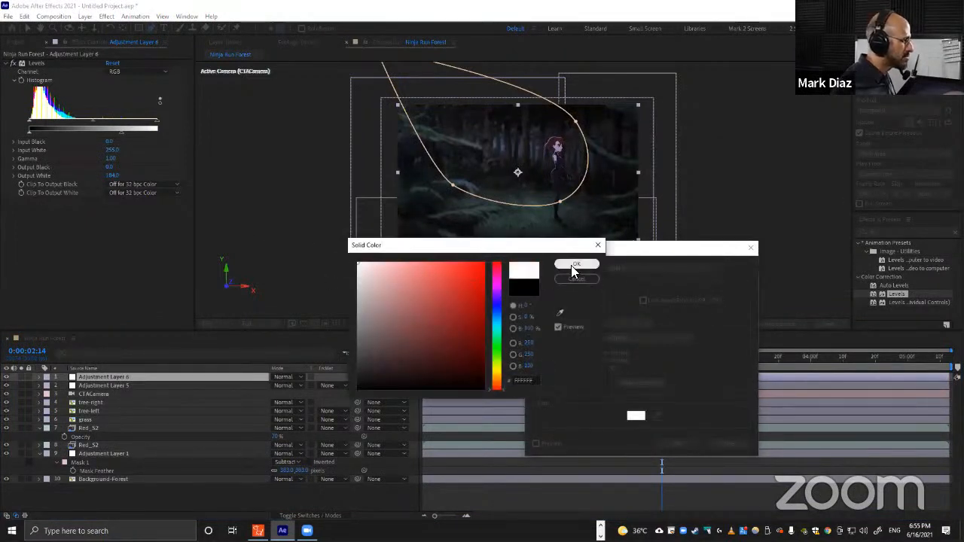
key(Return)
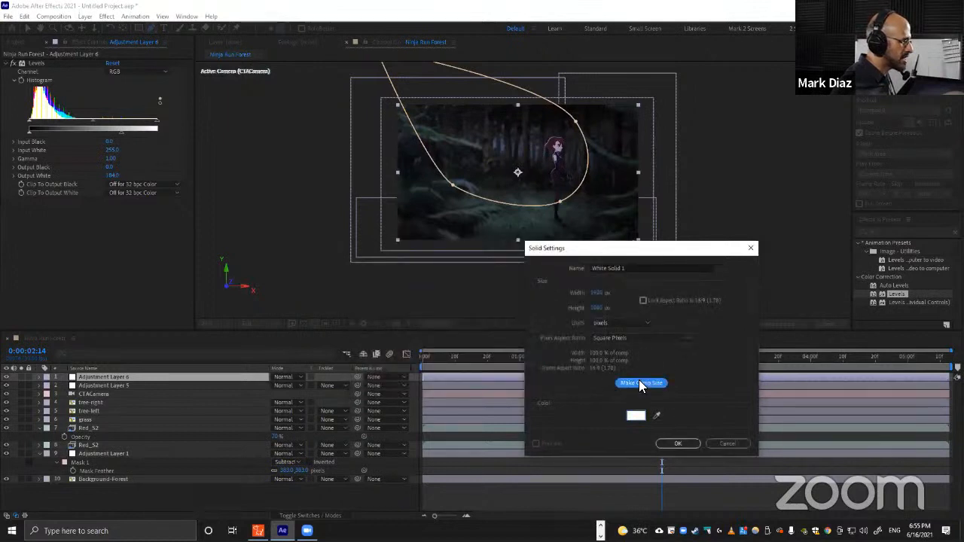
click(668, 442)
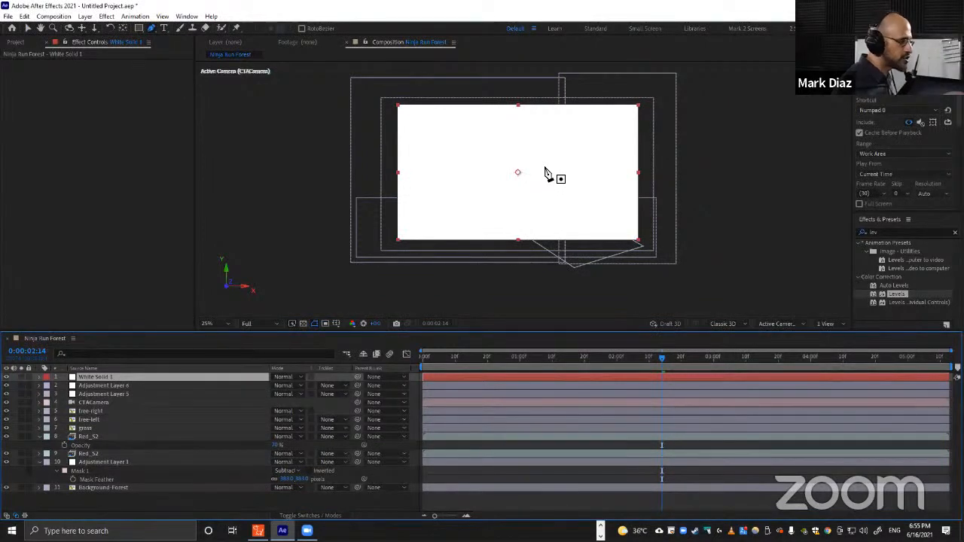
Draw a closed Pen mask on the white solid over the upper-left of the scene as a light beam.
key(g)
key(g)
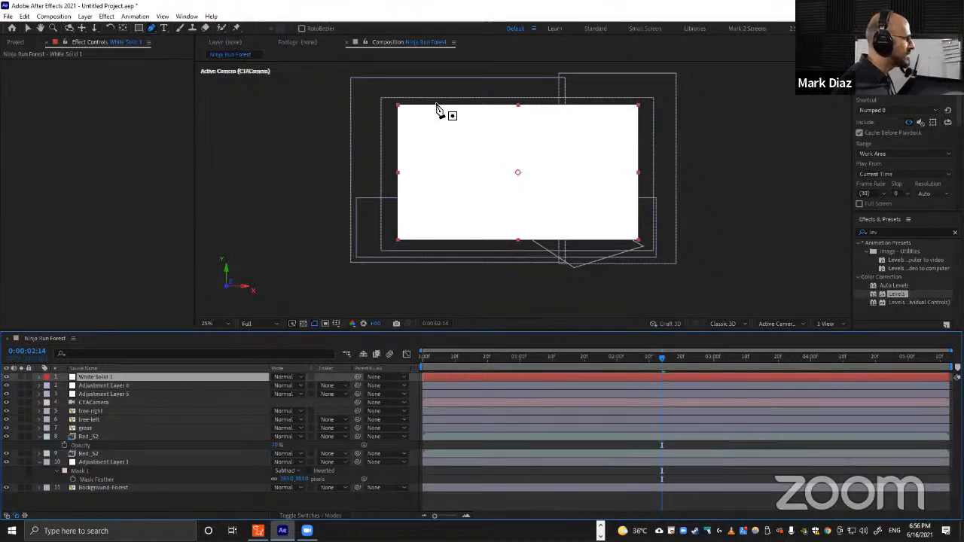
click(399, 91)
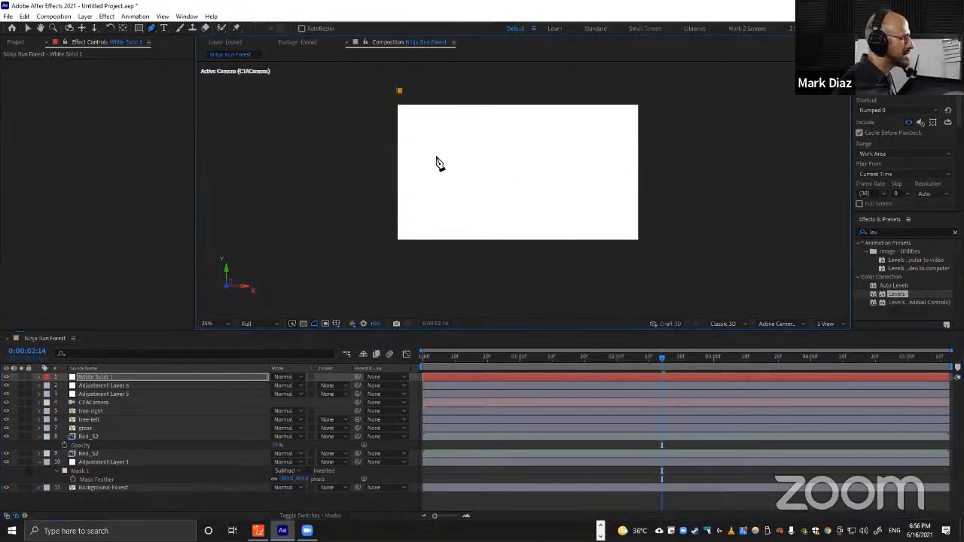
drag(429, 156, 517, 148)
drag(473, 96, 414, 85)
click(399, 92)
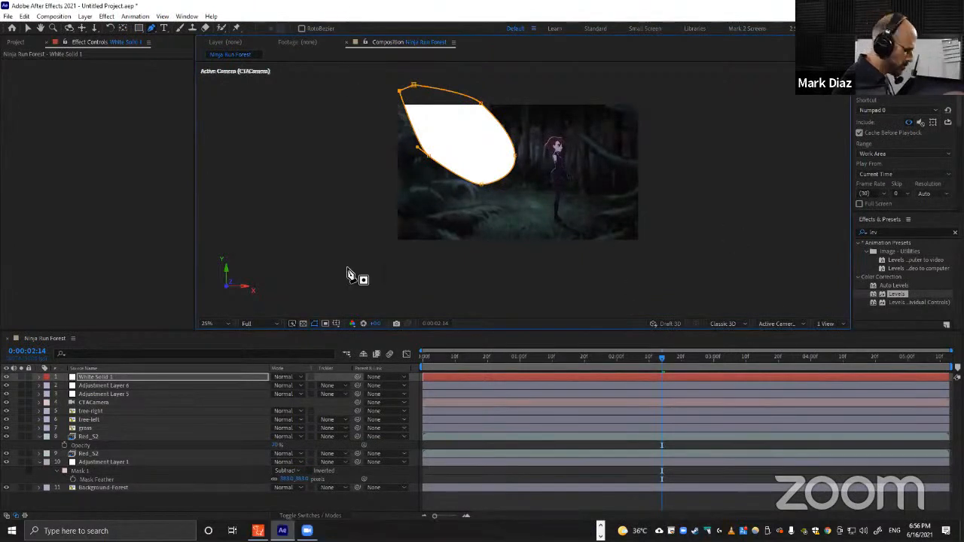
Set the white solid's opacity to 80%.
key(t)
click(104, 378)
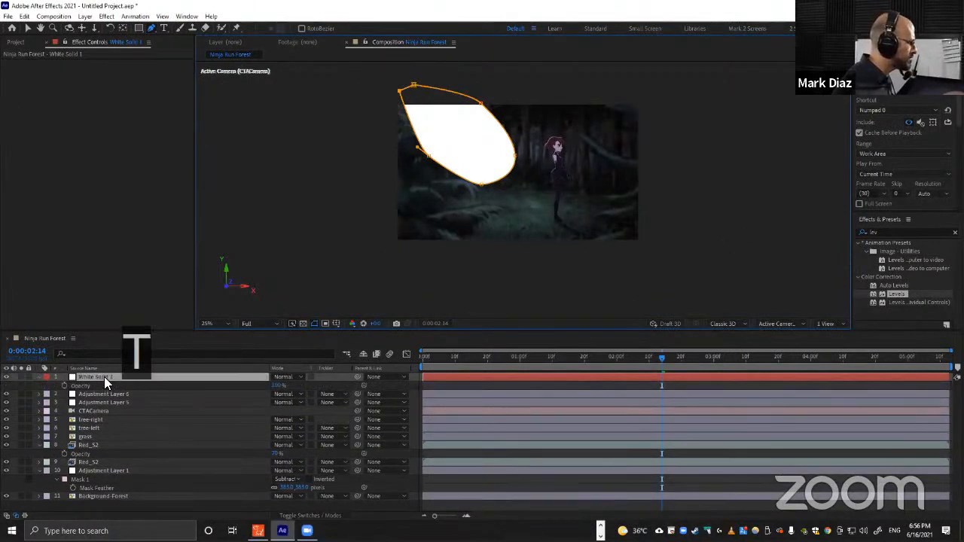
click(280, 385)
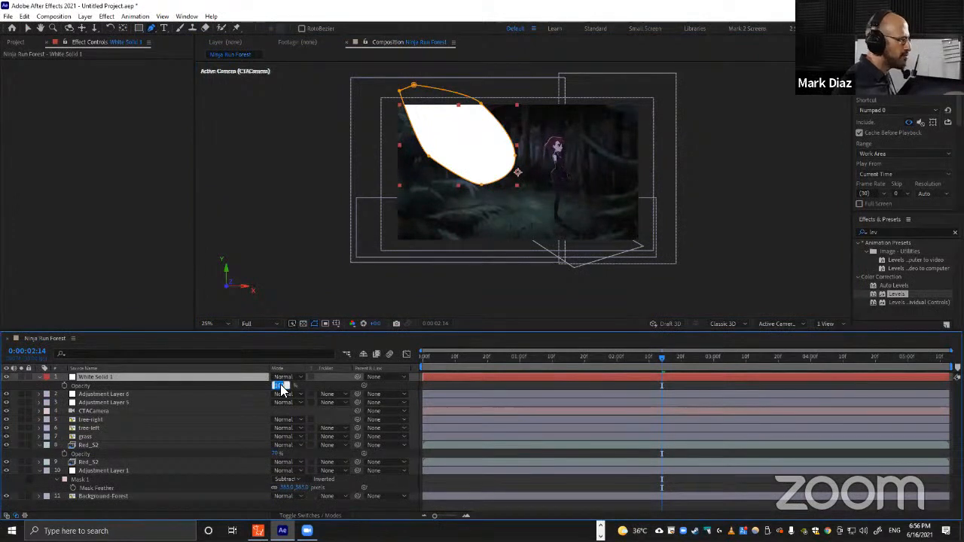
text(80)
key(Return)
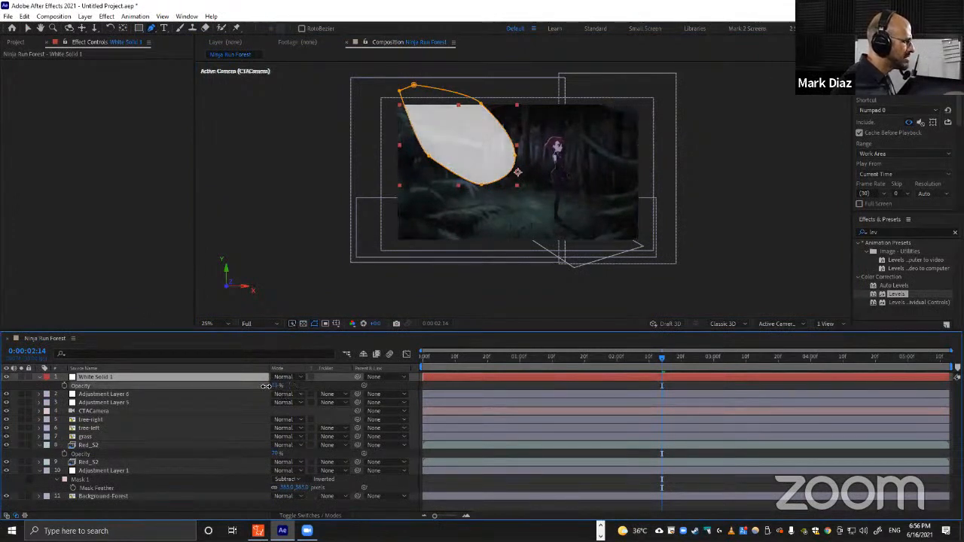
drag(264, 387, 263, 386)
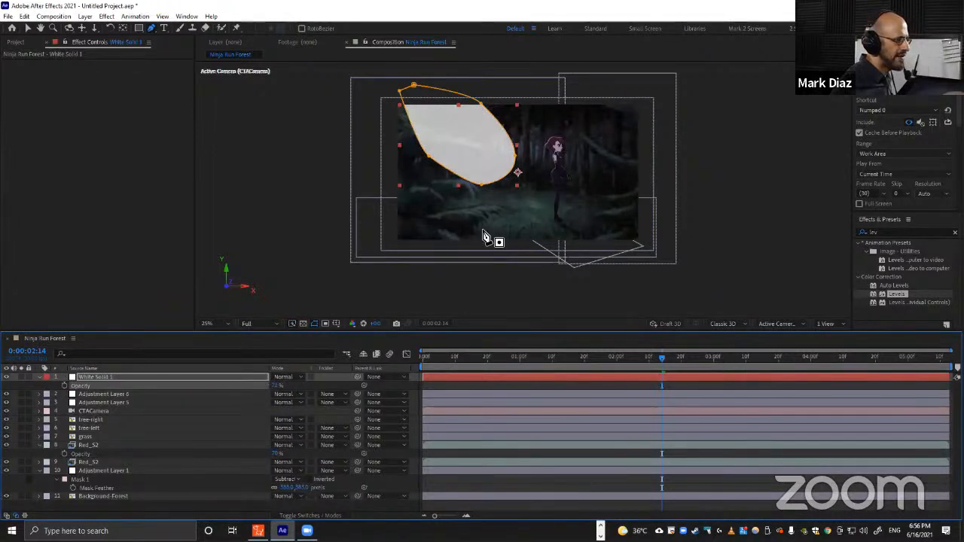
Feather the light-beam mask heavily and adjust its vertices toward the character.
key(f)
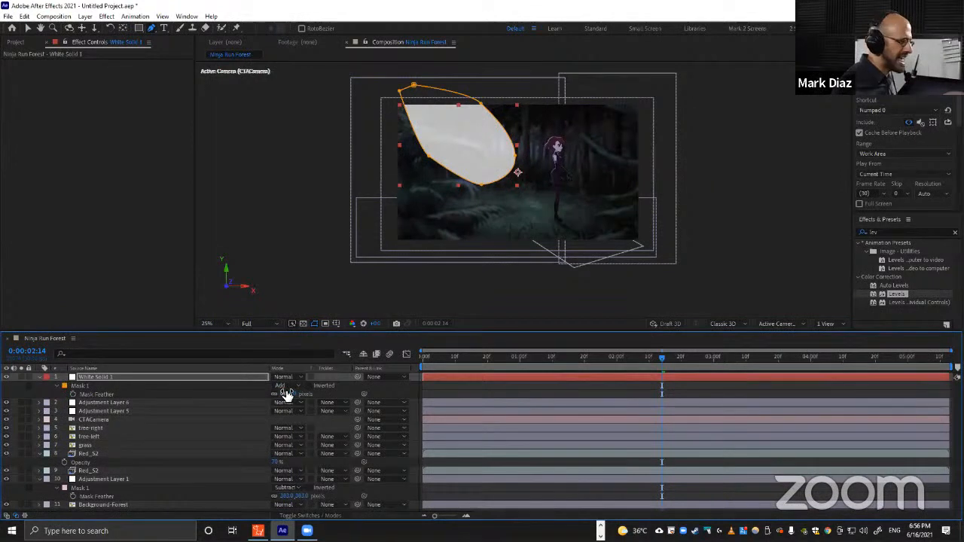
drag(286, 391, 471, 392)
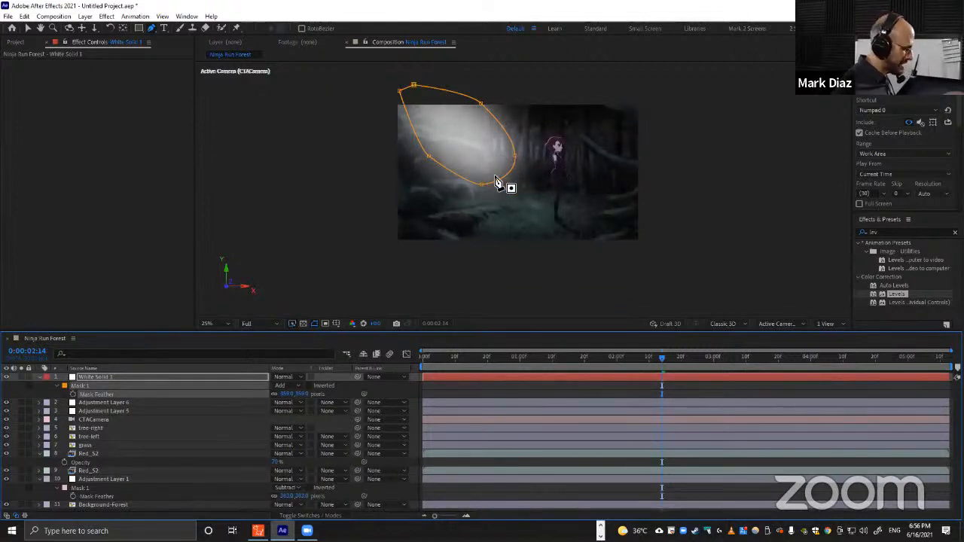
key(v)
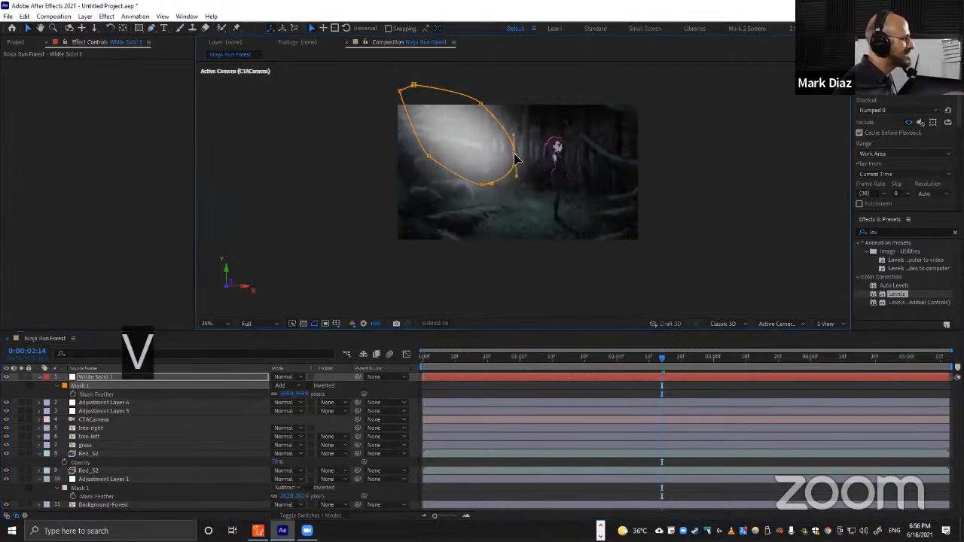
drag(515, 158, 533, 161)
drag(482, 187, 488, 197)
drag(427, 157, 427, 152)
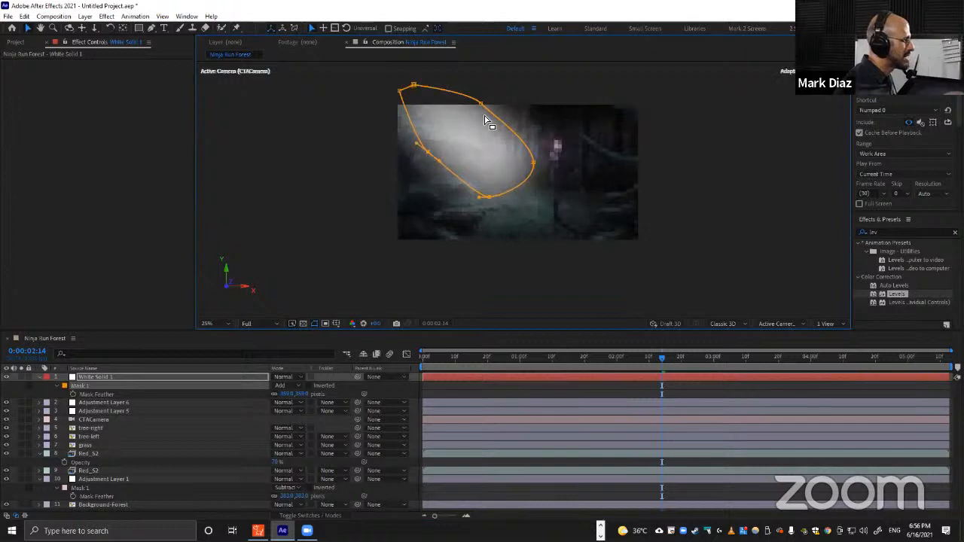
drag(481, 103, 476, 106)
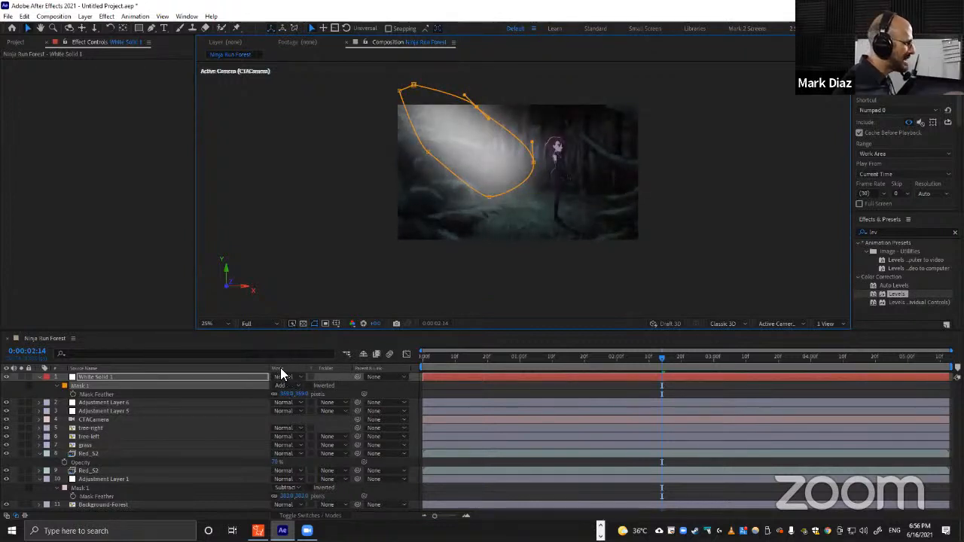
Set the white solid's blending mode to Soft Light.
key(F4)
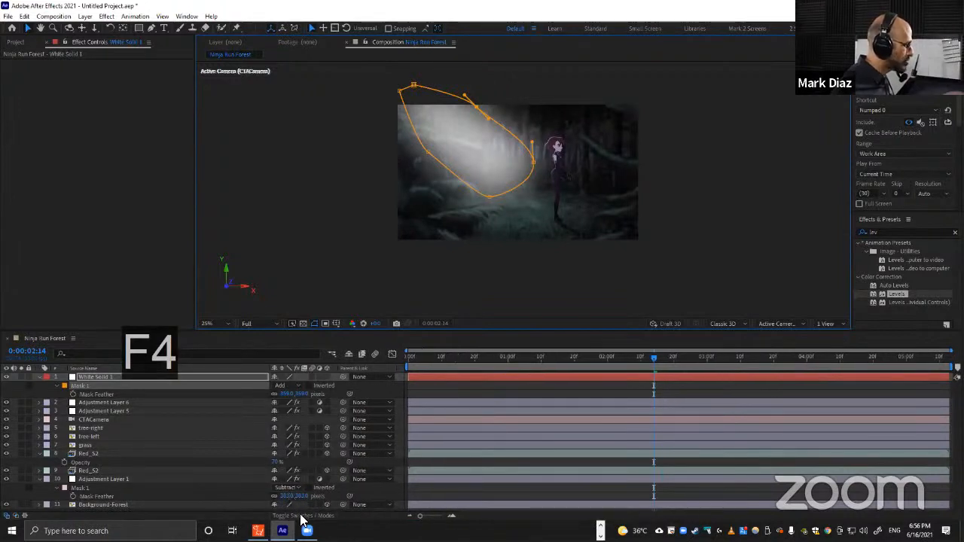
key(F4)
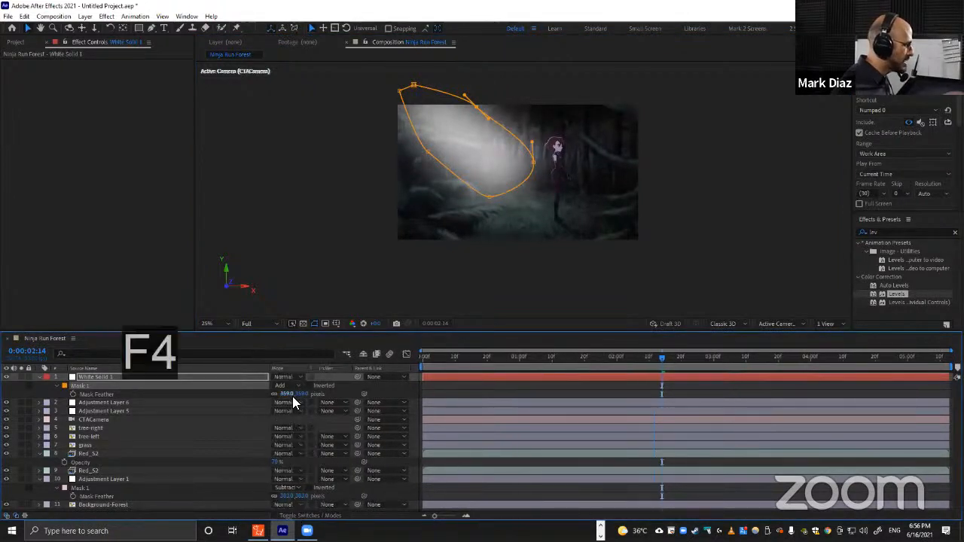
click(283, 377)
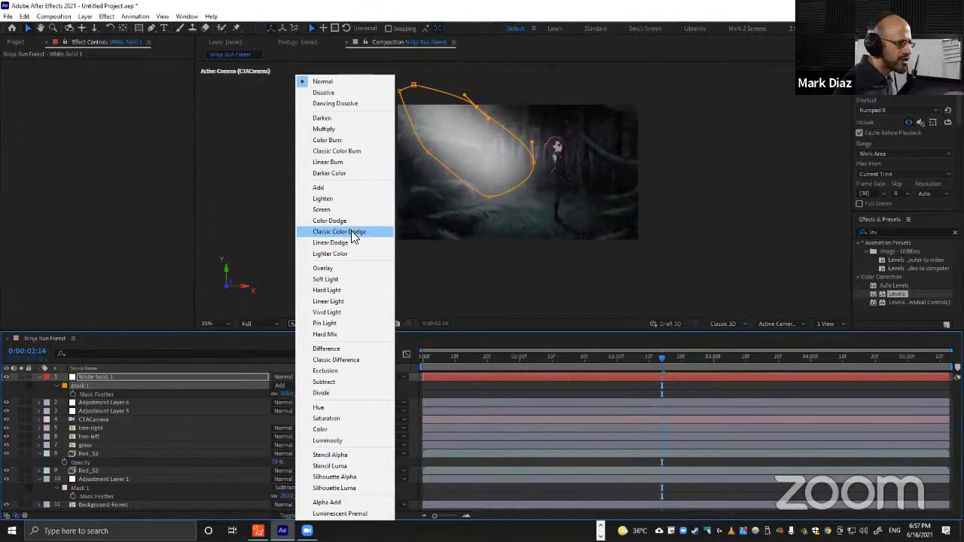
click(328, 280)
Reshape the light-beam mask's points so the beam ends near the character.
scroll(503, 154, up, 2)
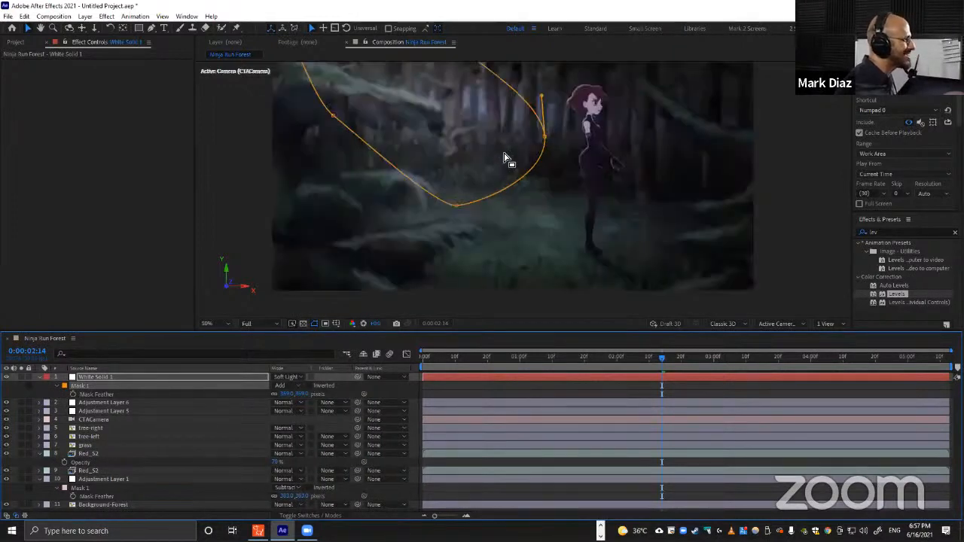
drag(462, 115, 508, 188)
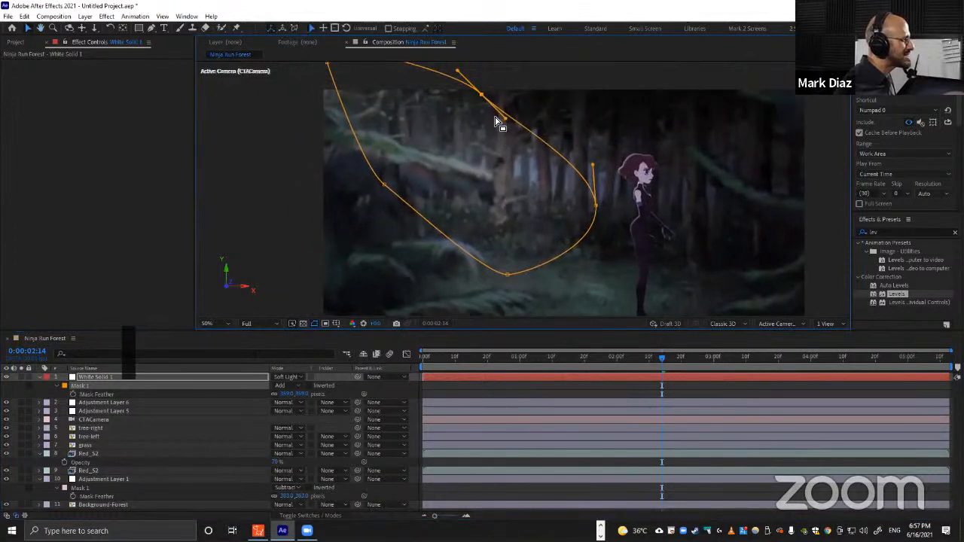
scroll(493, 140, down, 2)
drag(503, 143, 508, 134)
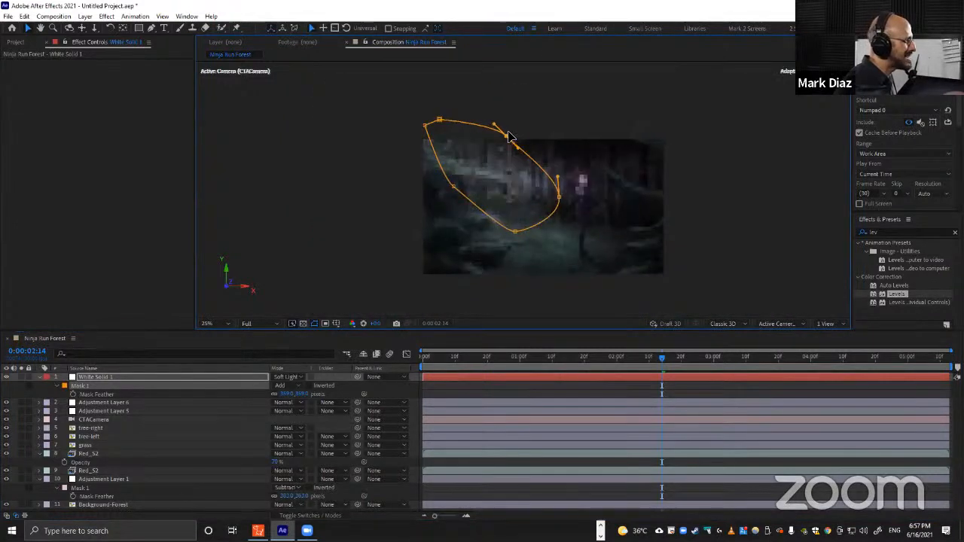
drag(561, 202, 574, 203)
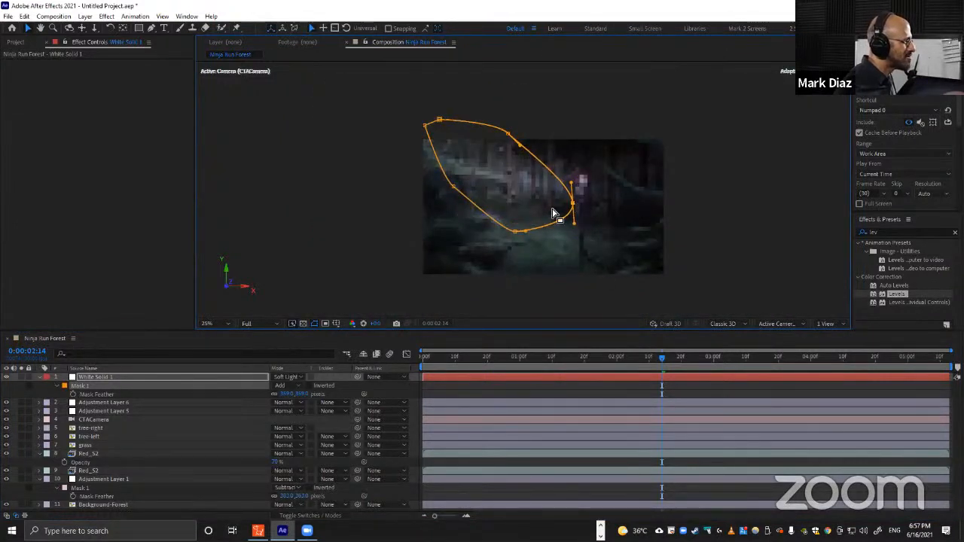
drag(515, 231, 518, 240)
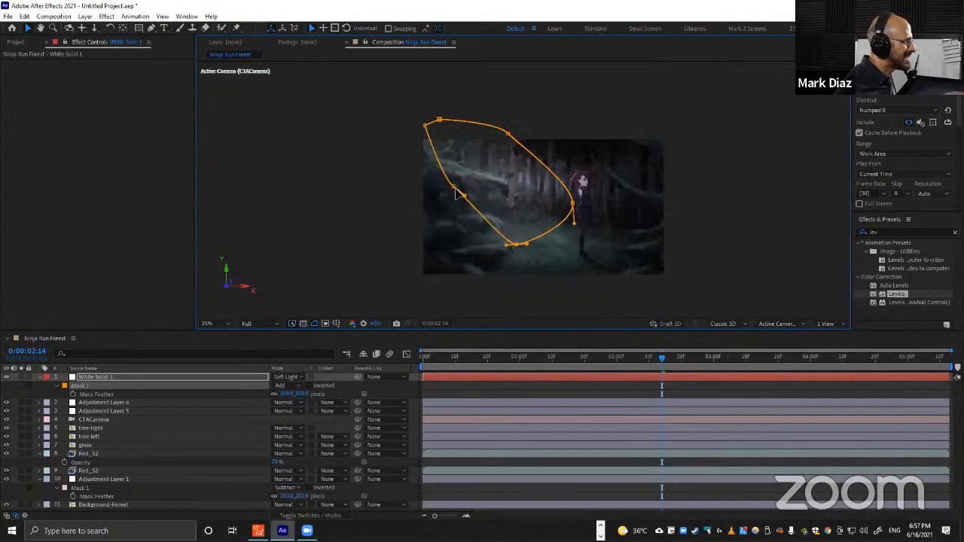
drag(453, 187, 460, 185)
key(period)
key(period)
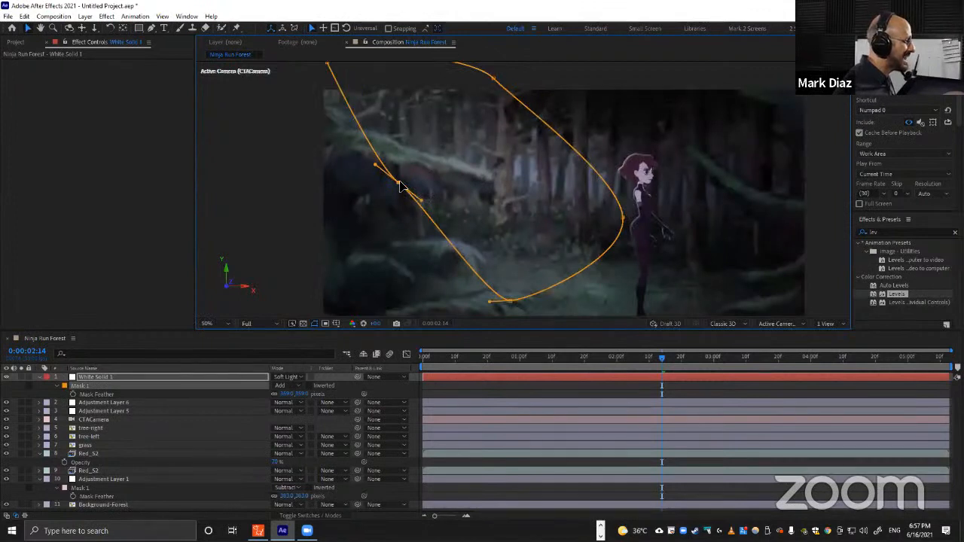
drag(397, 185, 390, 184)
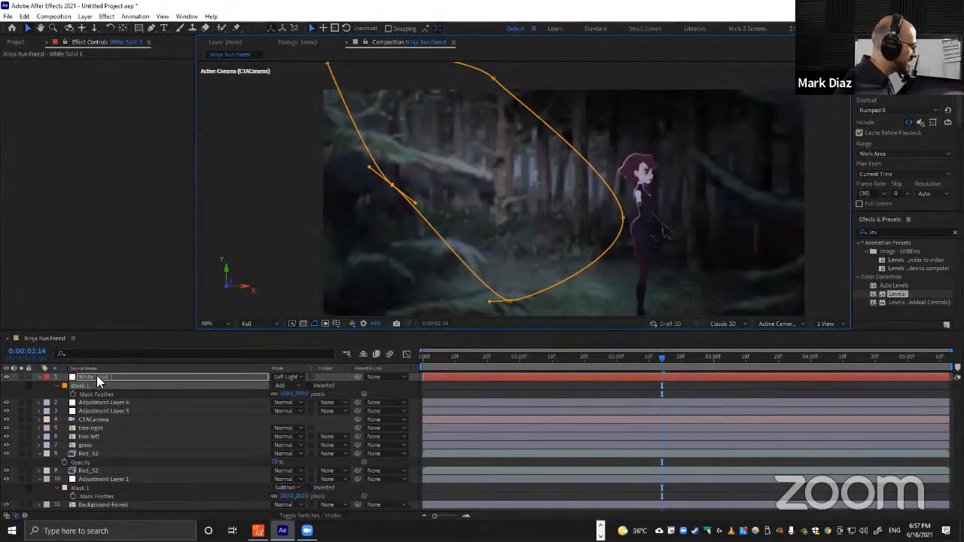
Move the white solid below the tree-left layer and adjust the mask's lower point.
drag(96, 375, 98, 443)
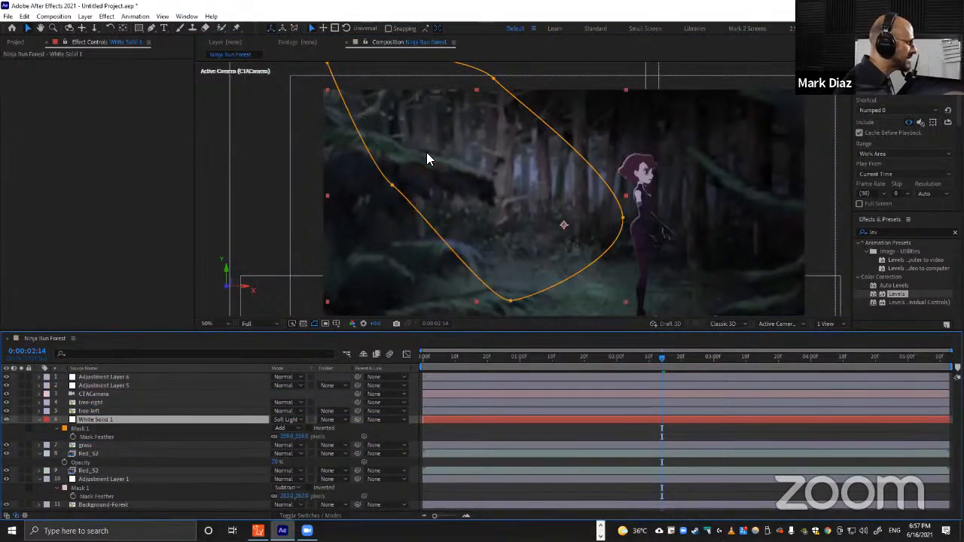
key(comma)
key(comma)
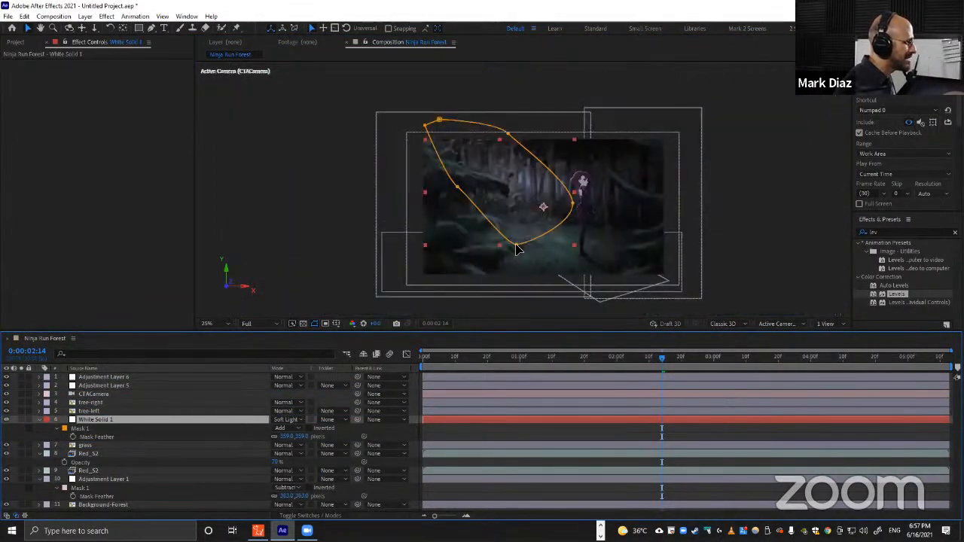
drag(514, 249, 491, 239)
click(469, 429)
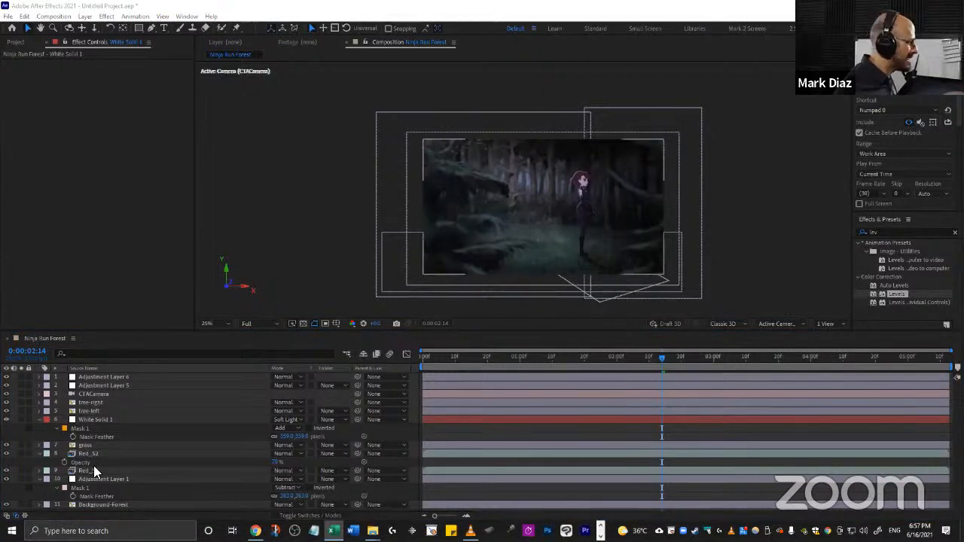
Collapse the layer properties and move the white solid below the grass layer.
click(98, 420)
click(42, 420)
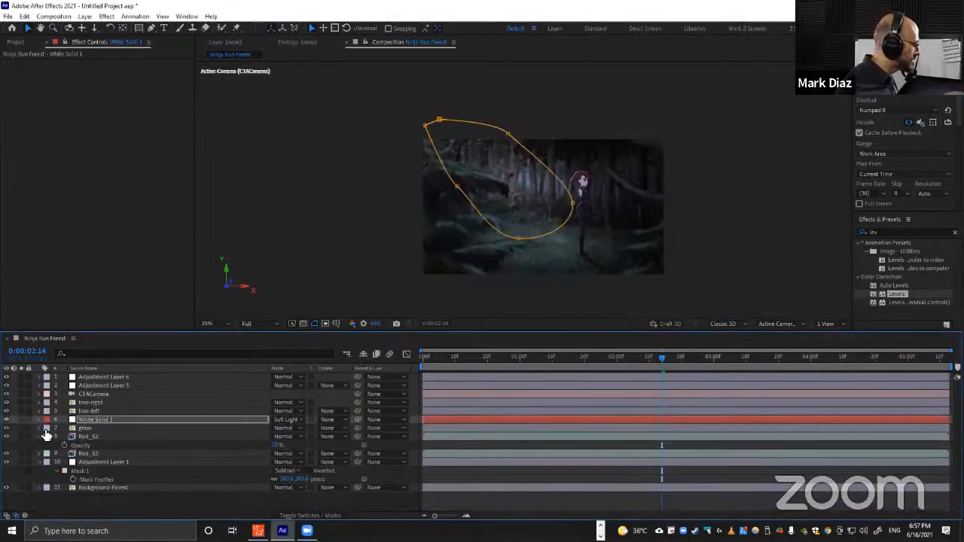
click(40, 437)
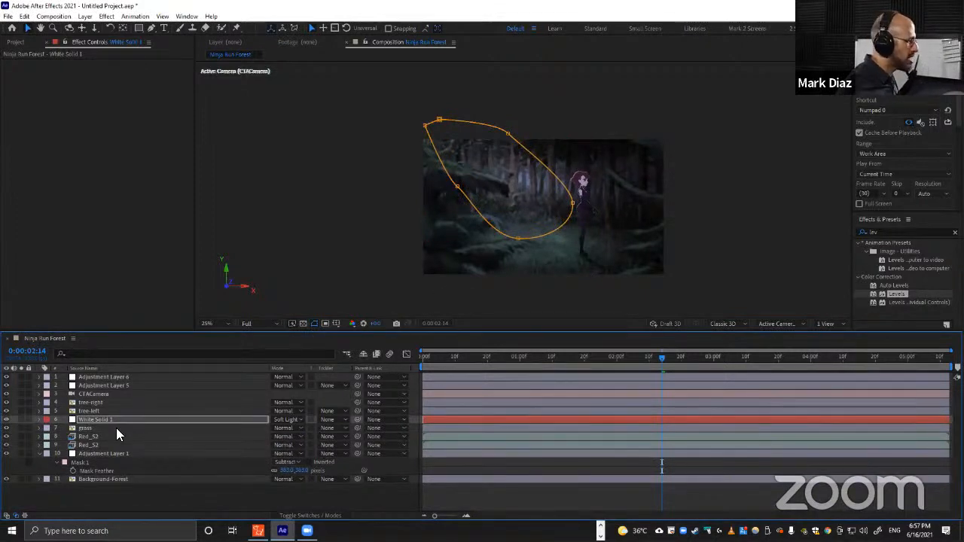
click(93, 420)
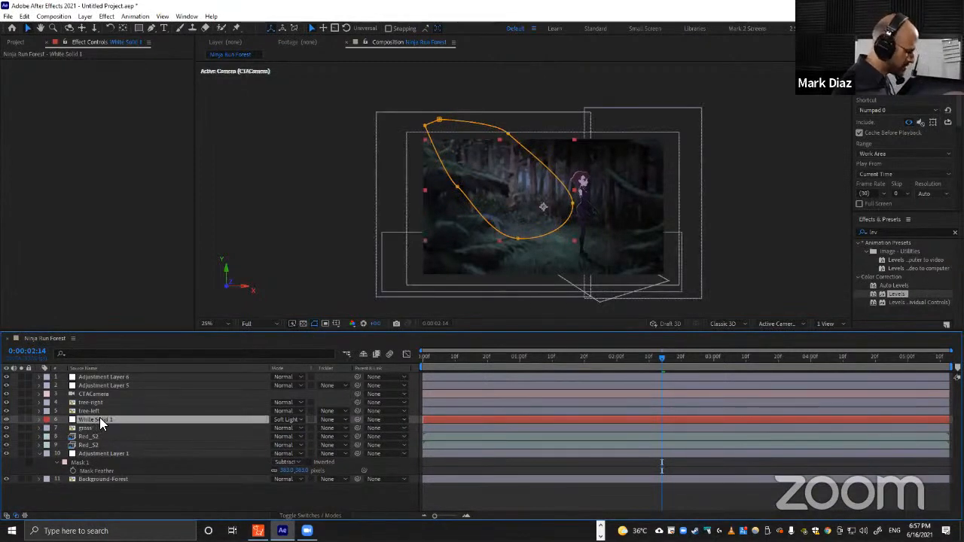
drag(100, 418, 99, 428)
Create a new solid layer named Light Rays.
key(ctrl+y)
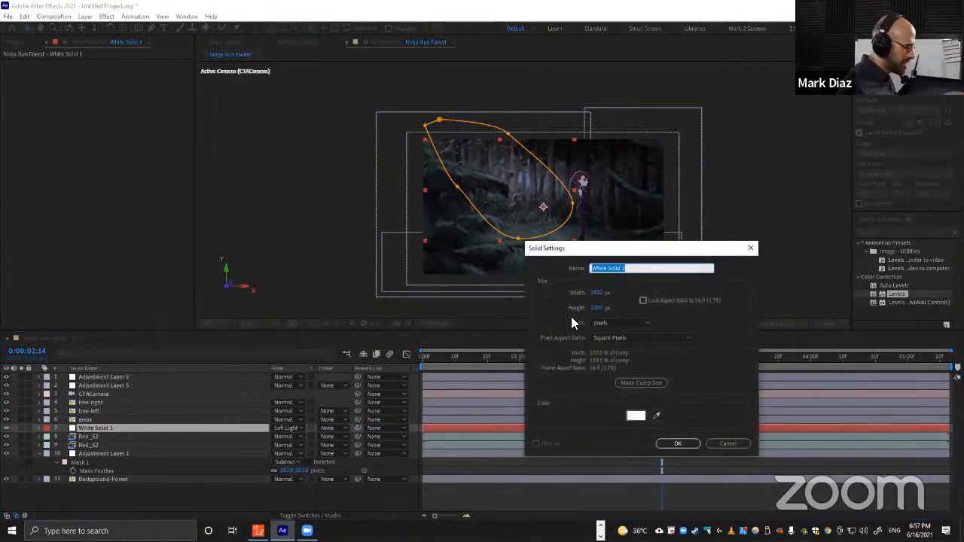
text(Light Rays)
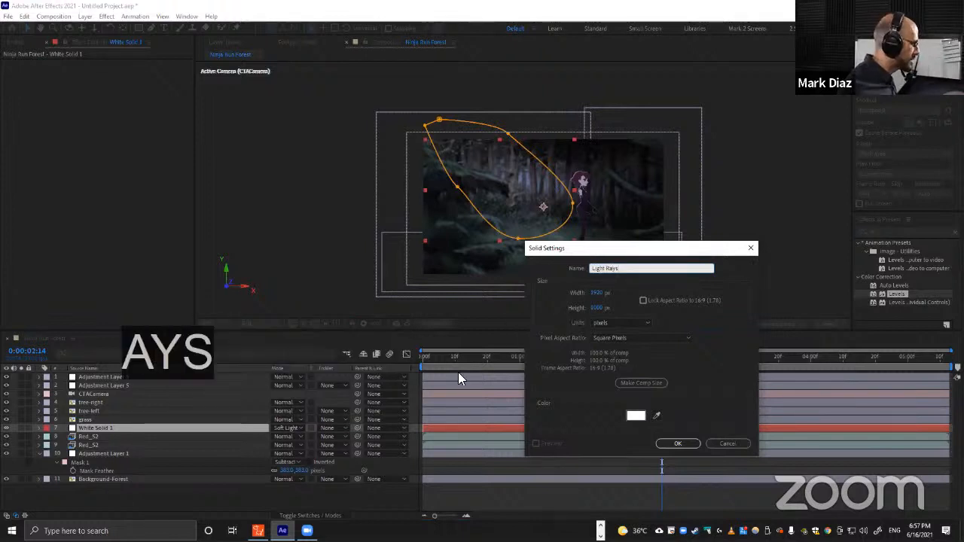
key(Return)
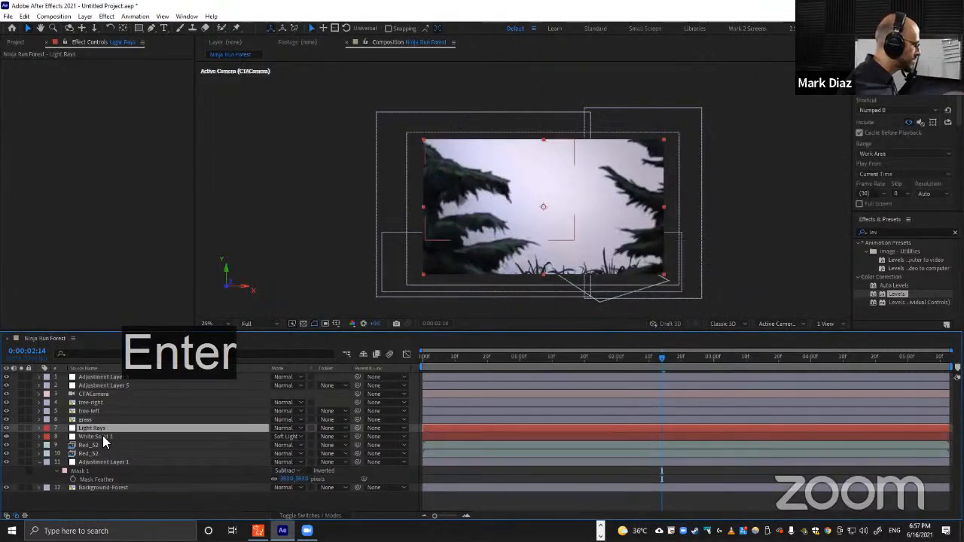
Rename the white soft-light solid to Moon Light.
click(101, 437)
key(Return)
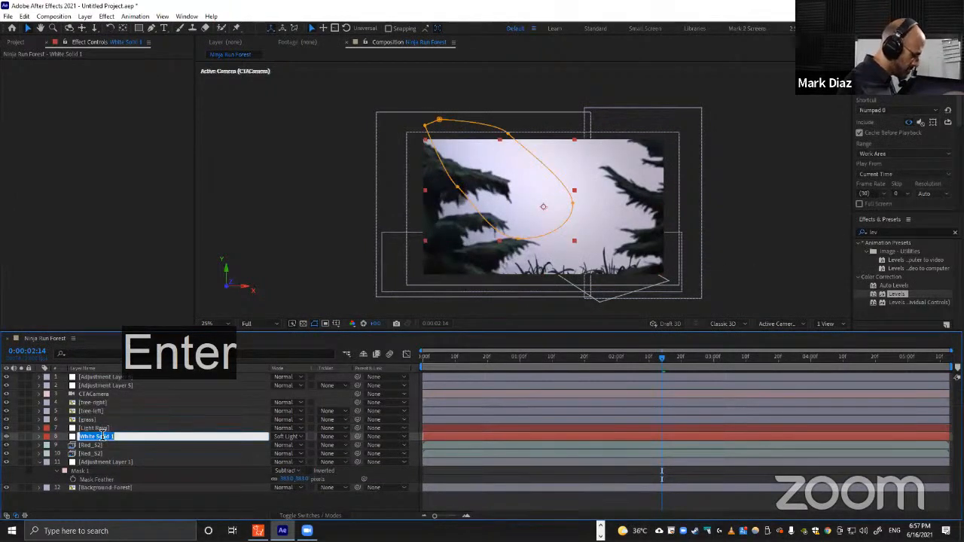
key(shift)
text(Moon Light)
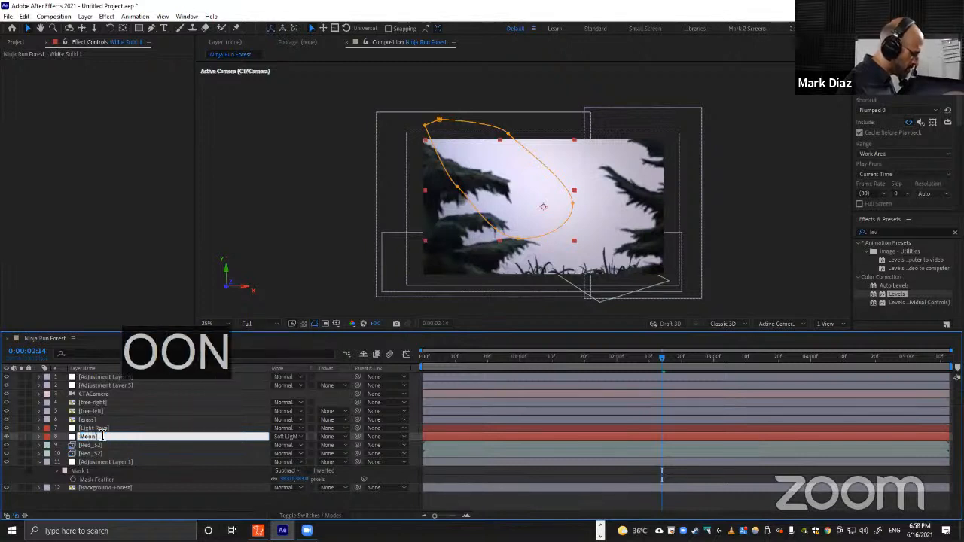
key(Return)
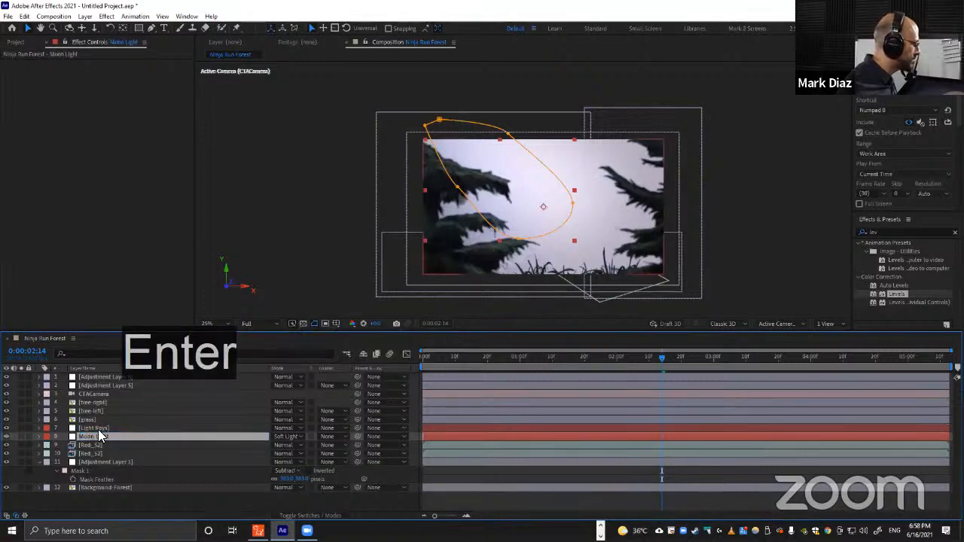
Search for the Fractal Noise effect and apply it to the Light Rays solid.
click(101, 429)
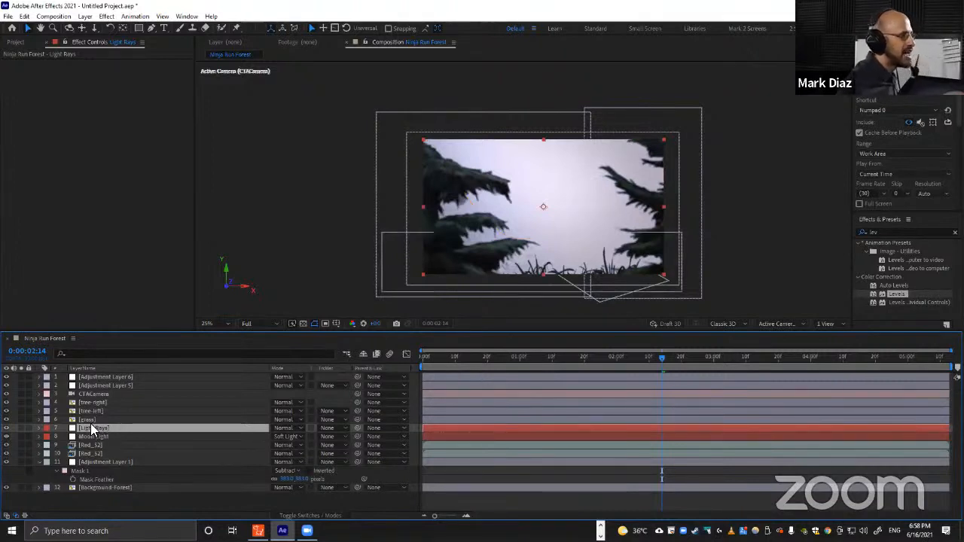
click(904, 232)
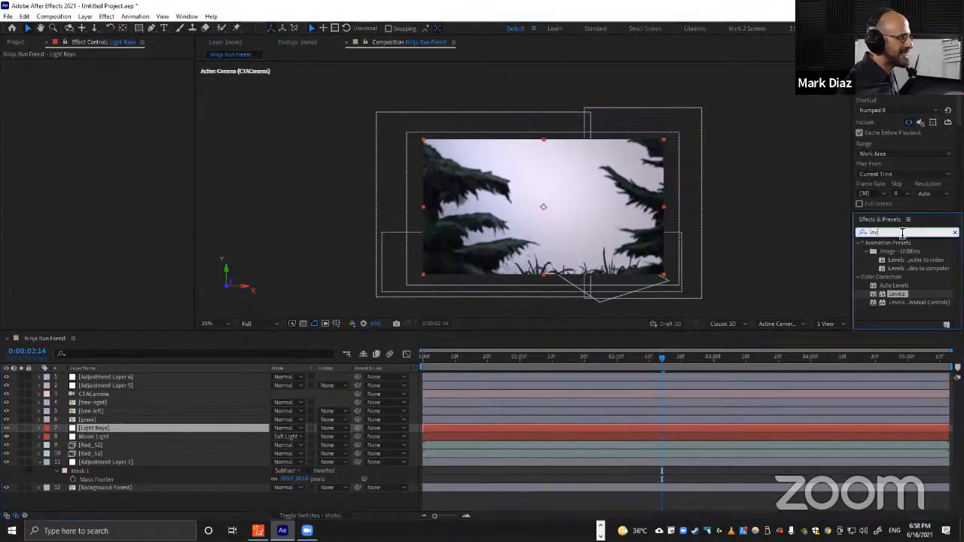
key(ctrl+a)
text(fract)
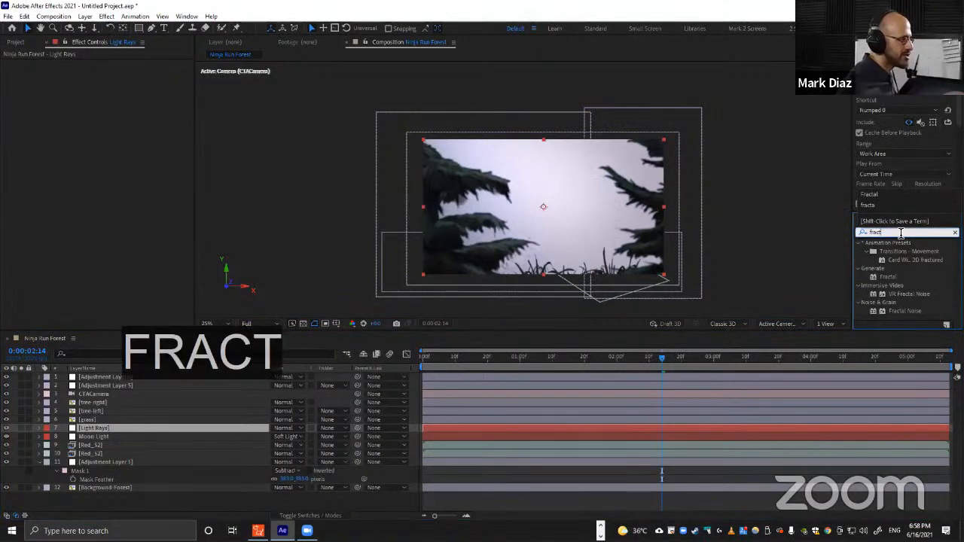
drag(904, 312, 462, 430)
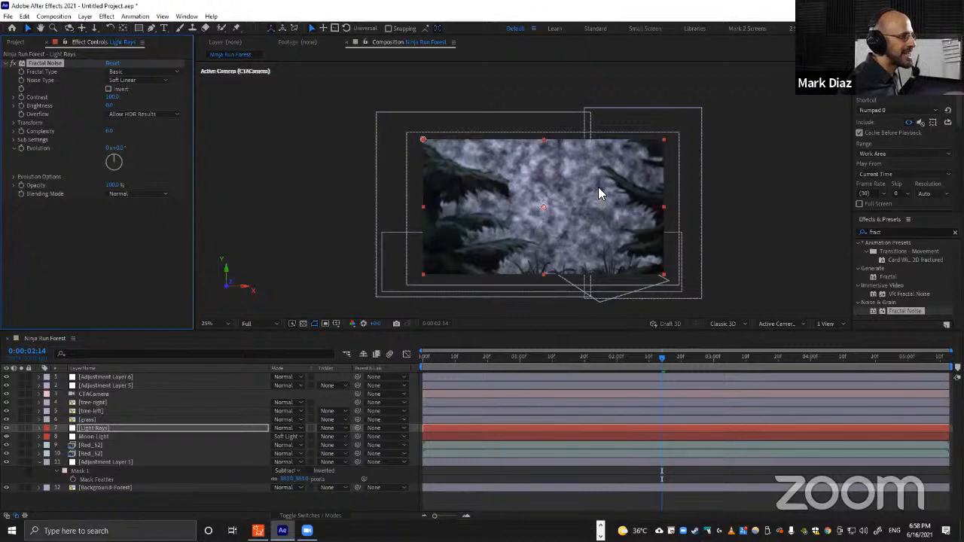
Pre-compose the Light Rays layer, moving all attributes into the new composition.
click(96, 428)
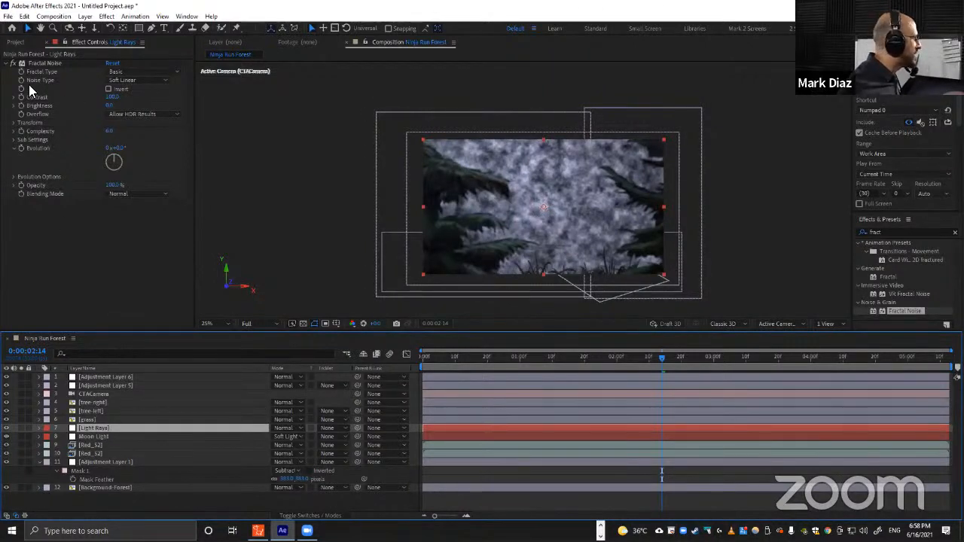
click(44, 64)
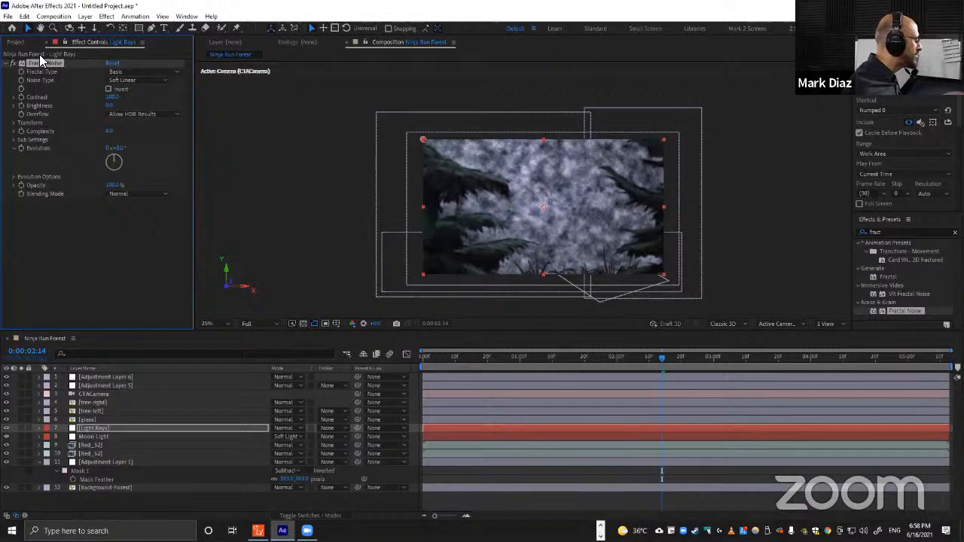
click(100, 429)
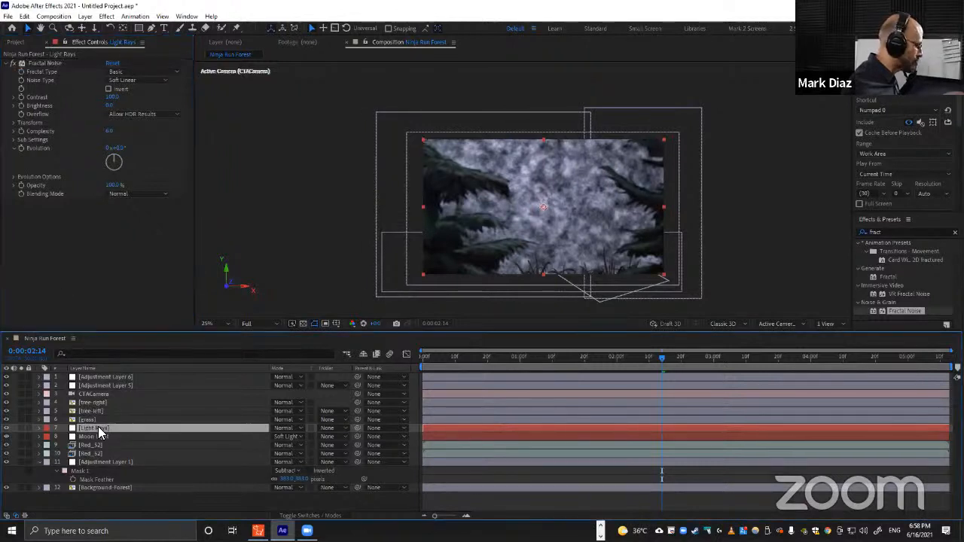
key(ctrl+shift+c)
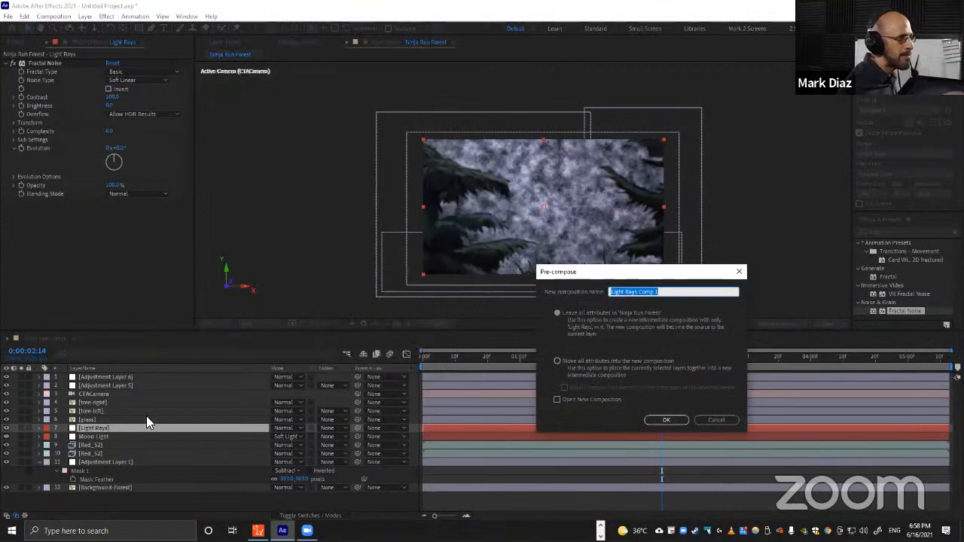
click(576, 361)
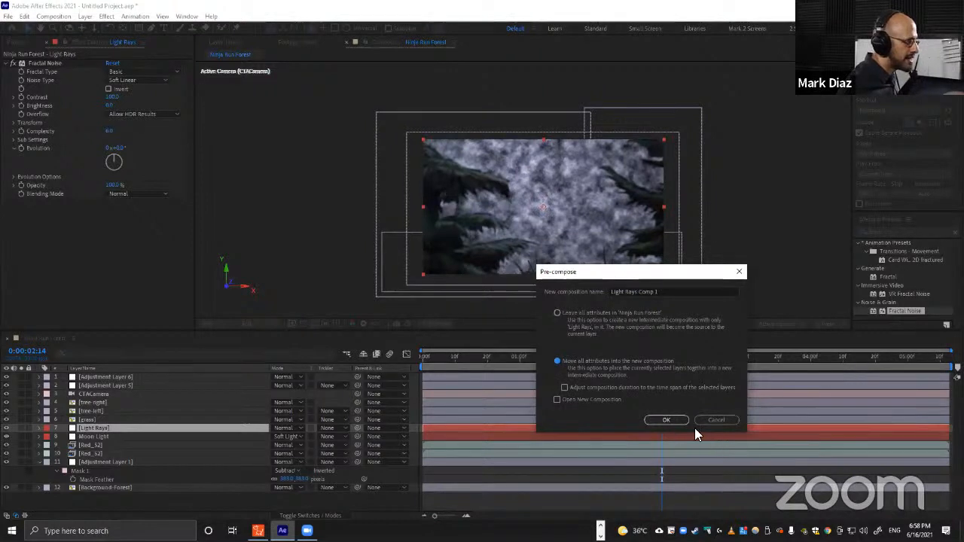
click(675, 420)
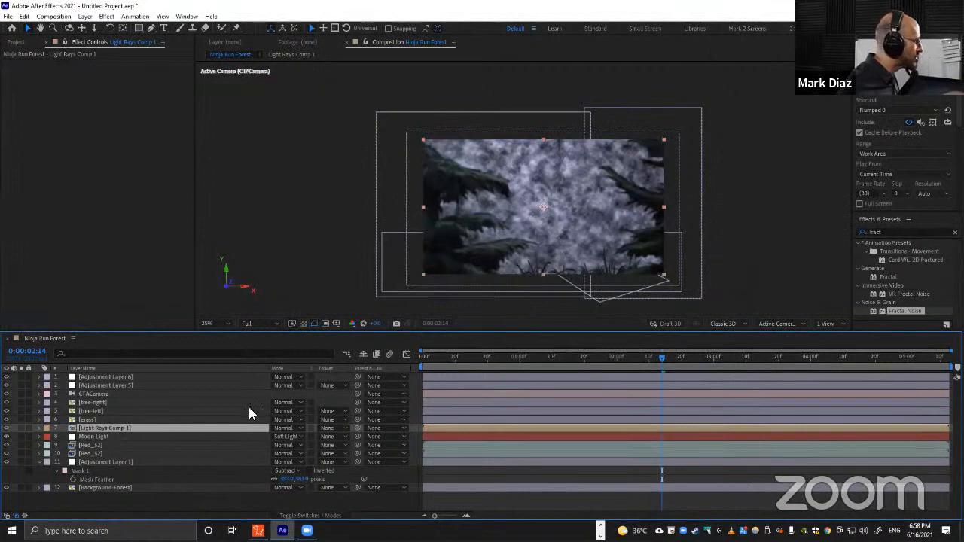
Try the light-rays precomp's blending mode at Soft Light, then revert it to Normal.
drag(544, 204, 517, 188)
key(ctrl+z)
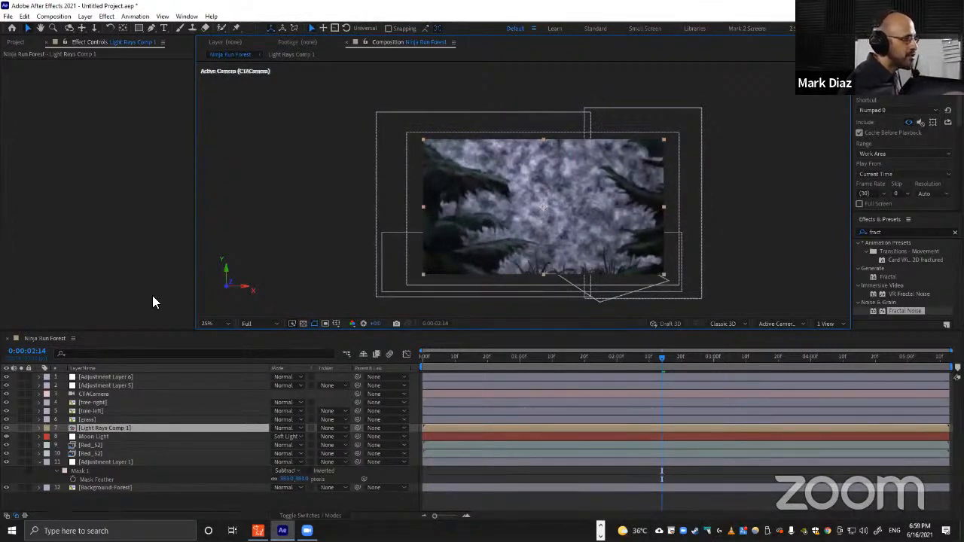
click(288, 428)
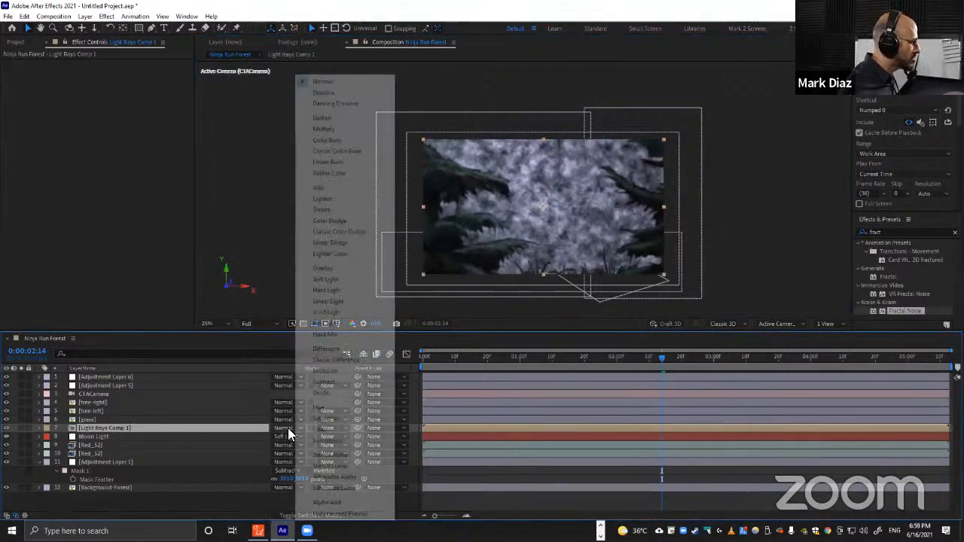
click(338, 279)
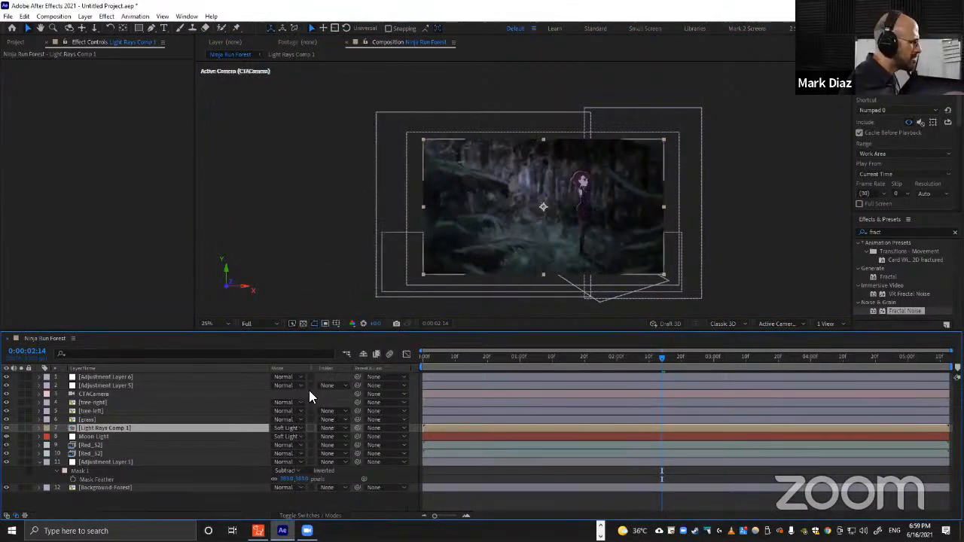
click(283, 426)
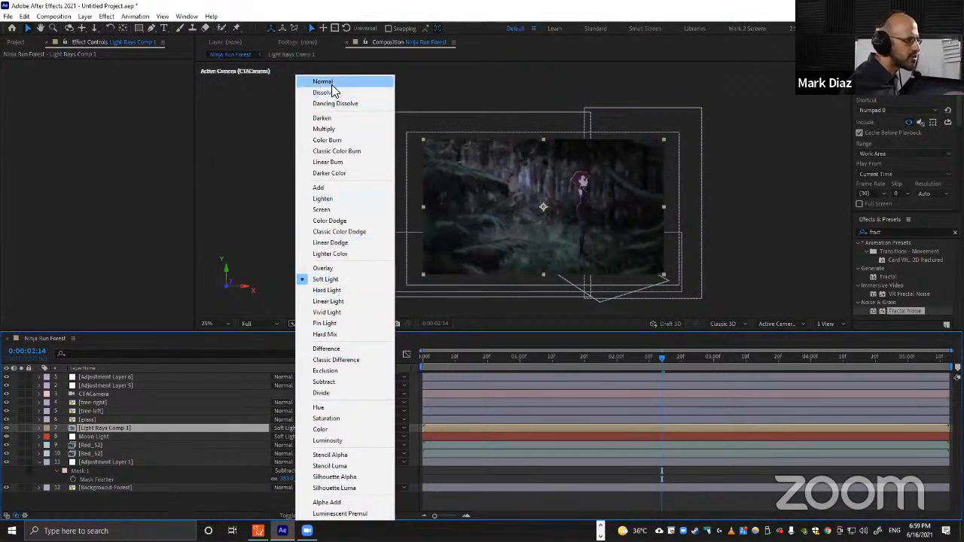
click(332, 84)
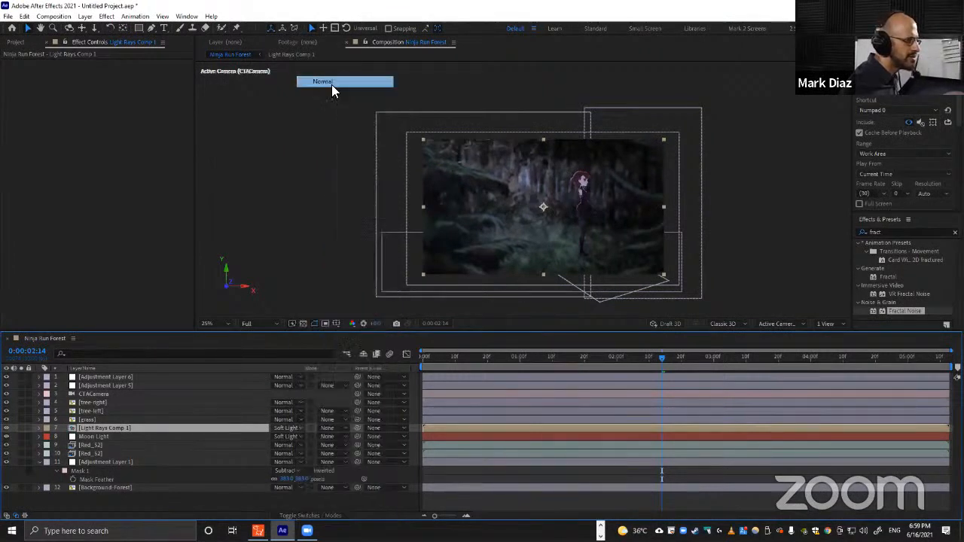
Search for the Corner Pin effect and try applying it to the light-rays precomp layer.
click(890, 232)
key(ctrl+a)
text(corner)
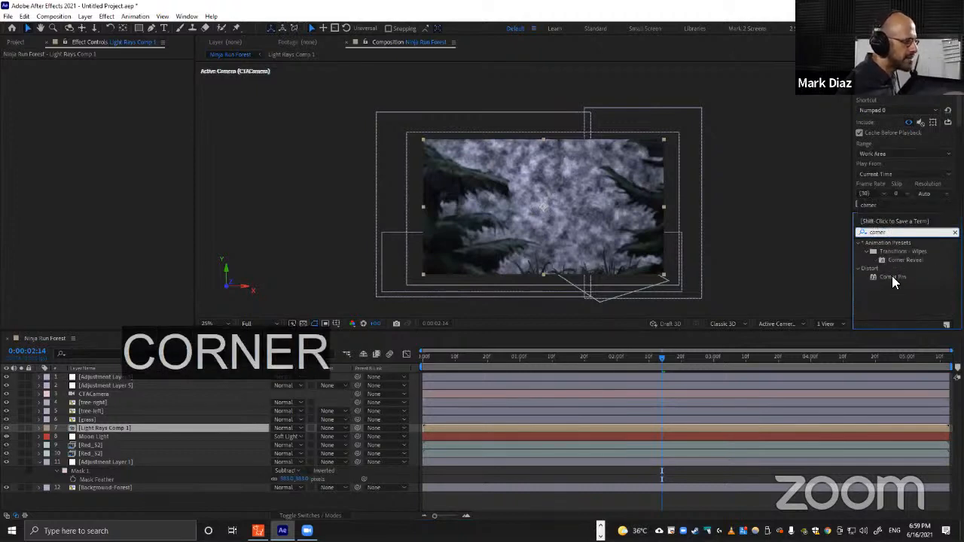
click(891, 276)
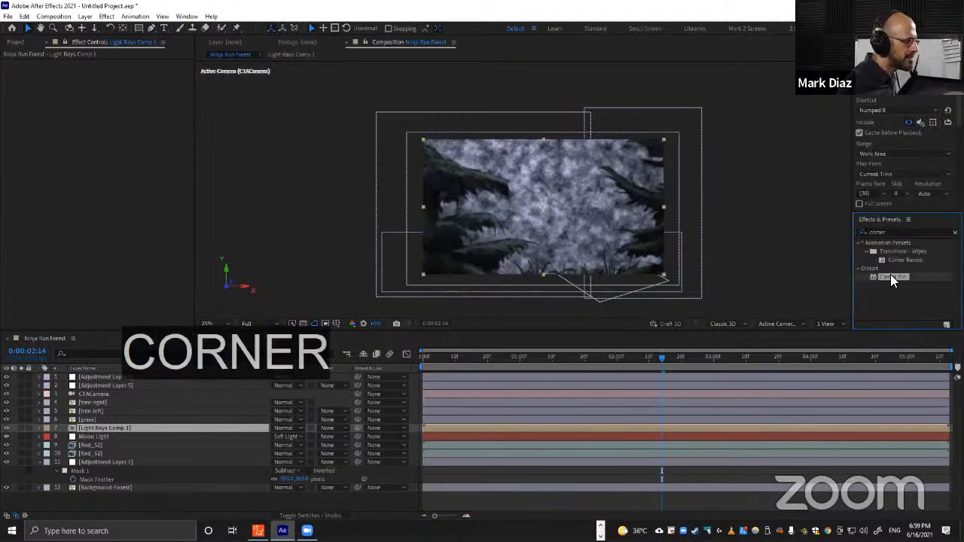
drag(894, 276, 82, 427)
Open the Light Rays Comp 1 precomposition and set the Light Rays layer's Fractal Type to Swirly.
double_click(83, 427)
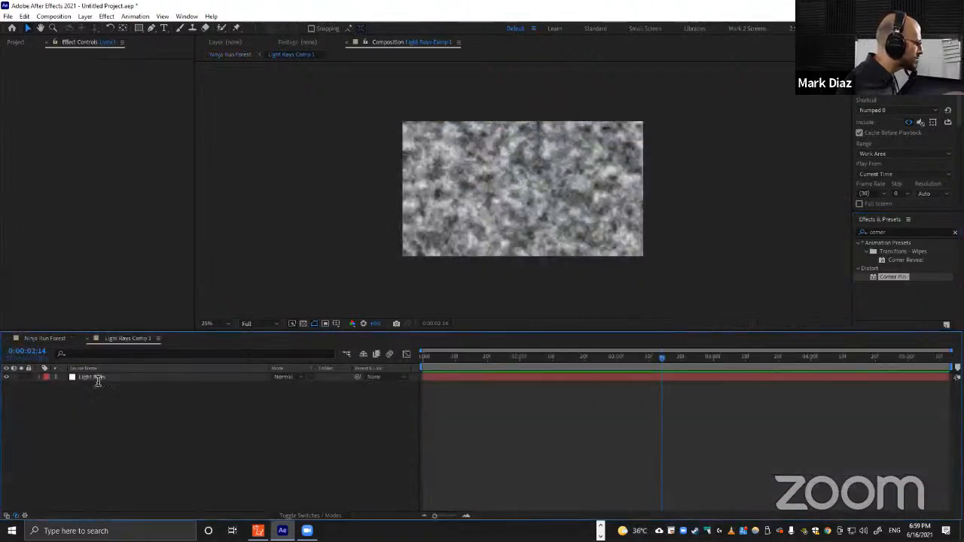
click(44, 338)
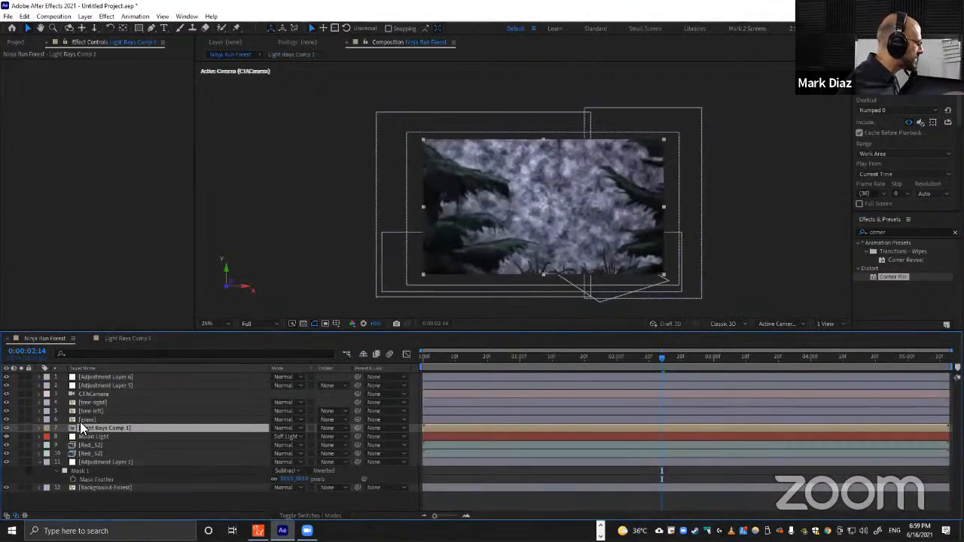
double_click(87, 427)
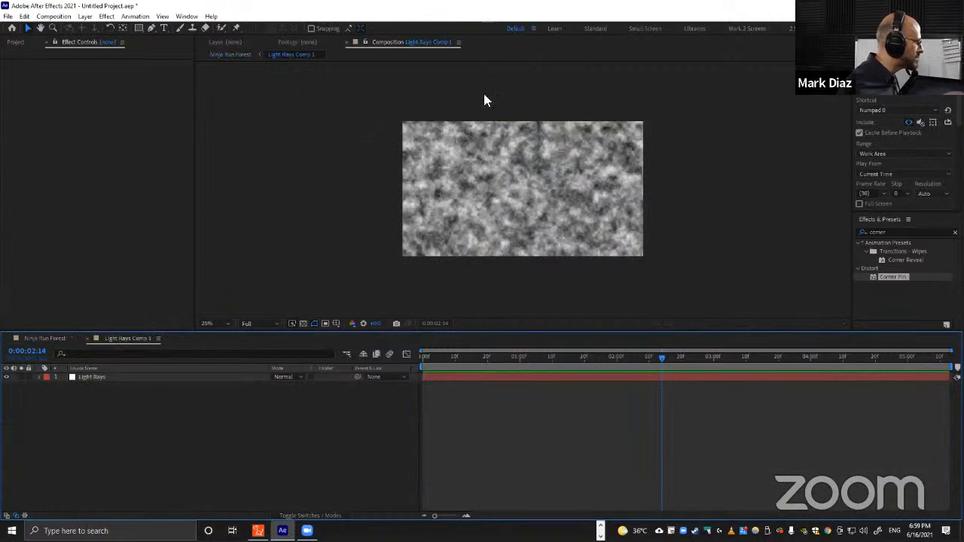
click(100, 377)
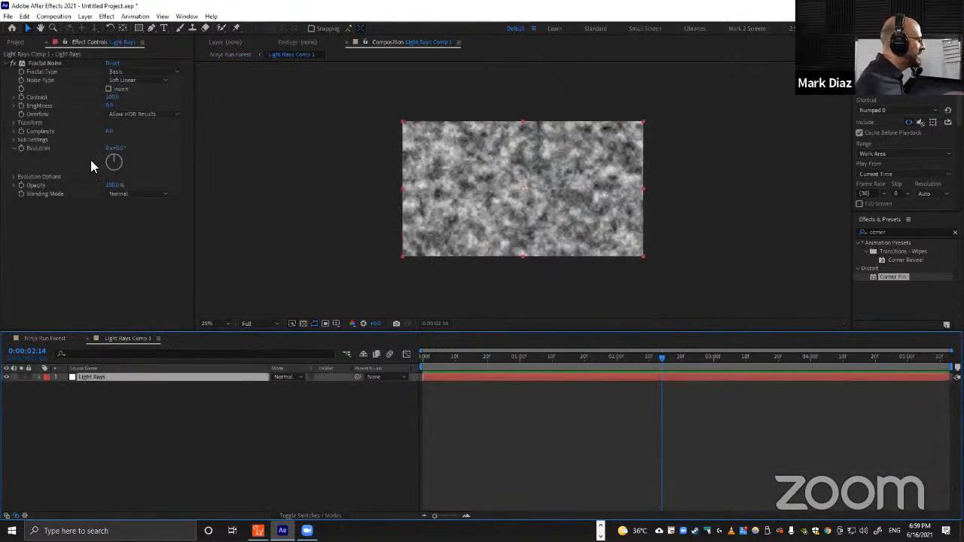
click(132, 72)
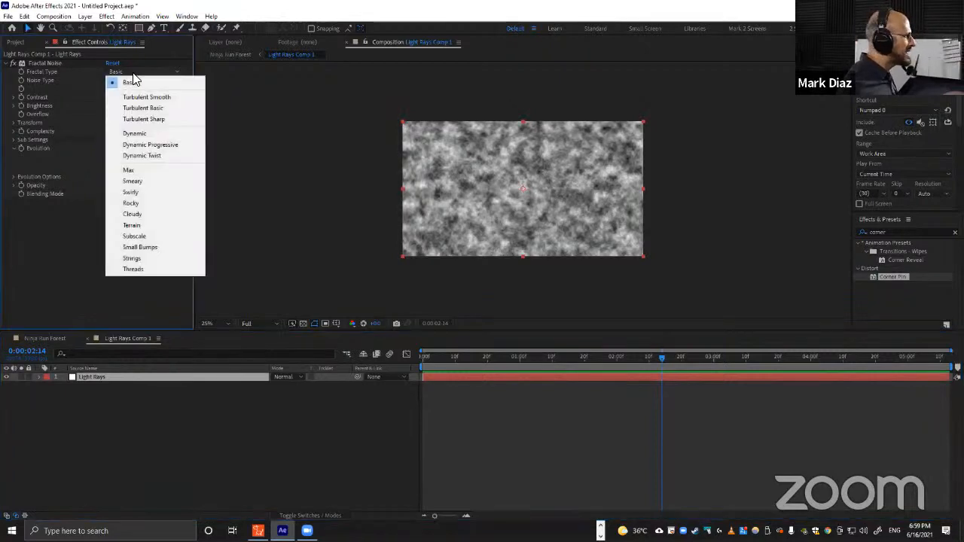
click(140, 194)
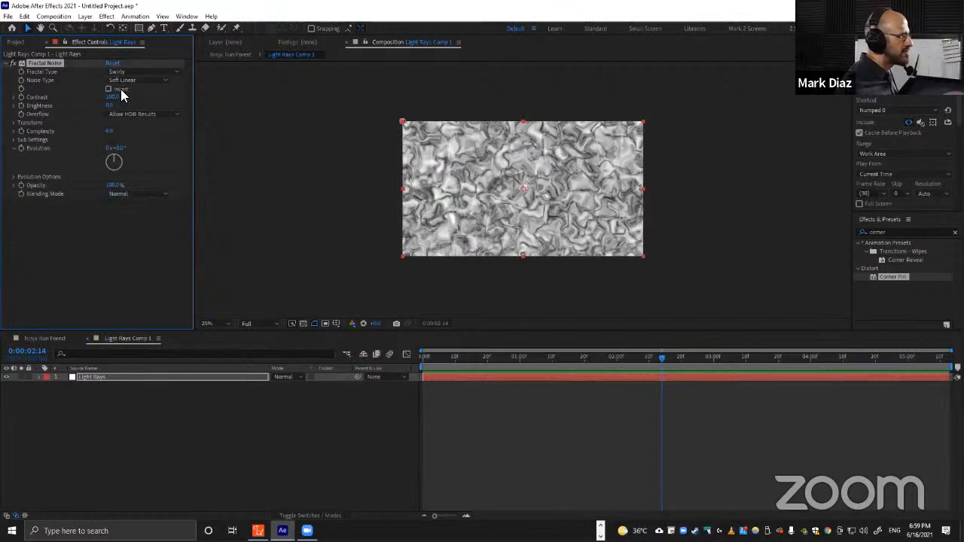
Raise the fractal noise Contrast to about 124 and set Overflow to Clip.
drag(112, 99, 124, 99)
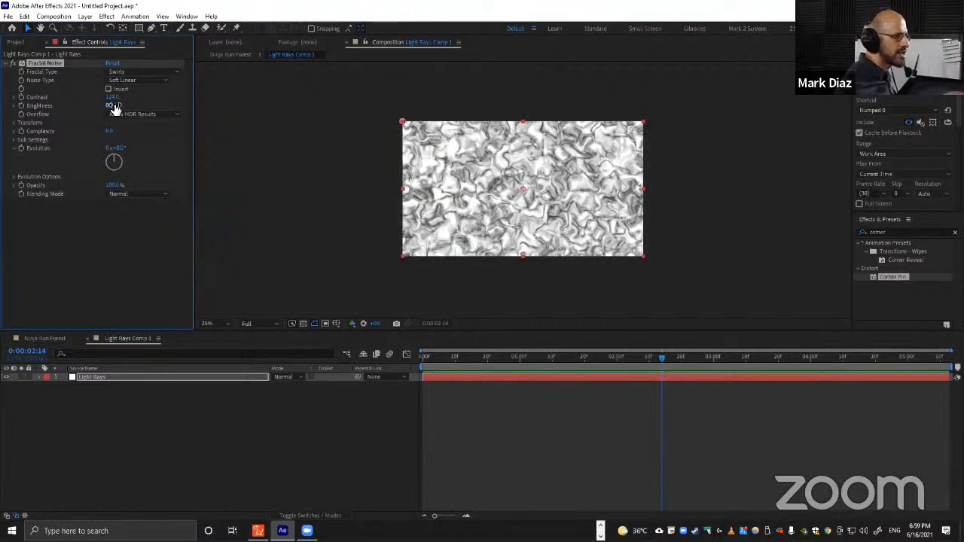
click(118, 113)
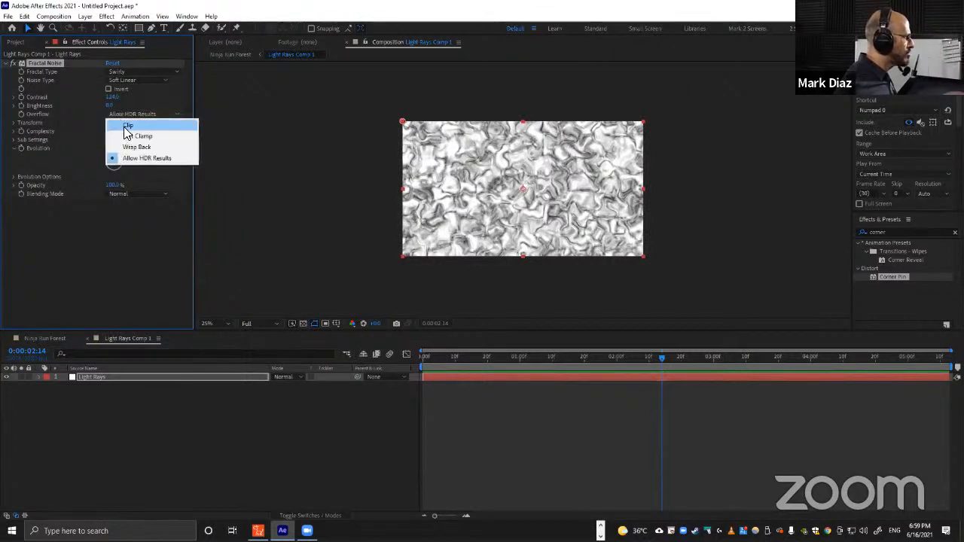
click(125, 126)
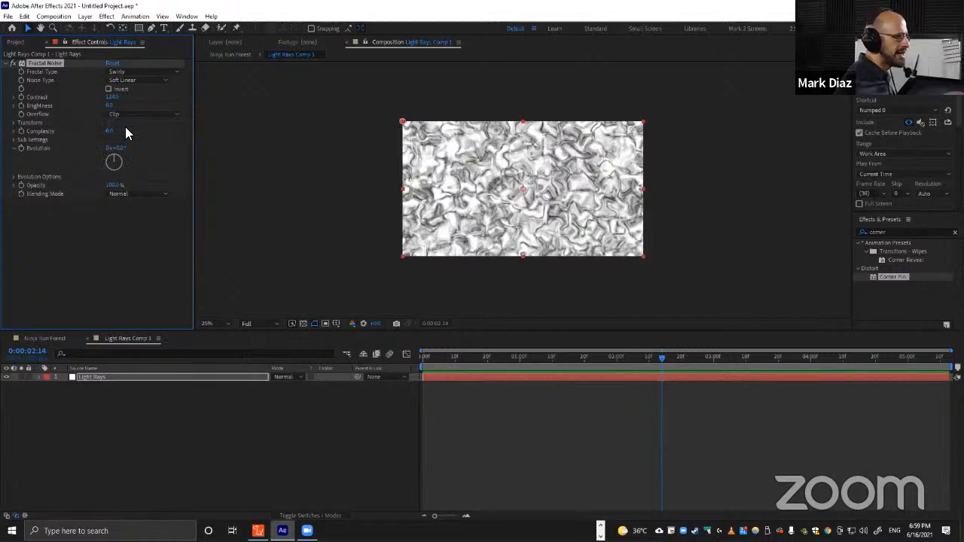
Expand the fractal noise Transform settings and turn off Uniform Scaling.
click(14, 123)
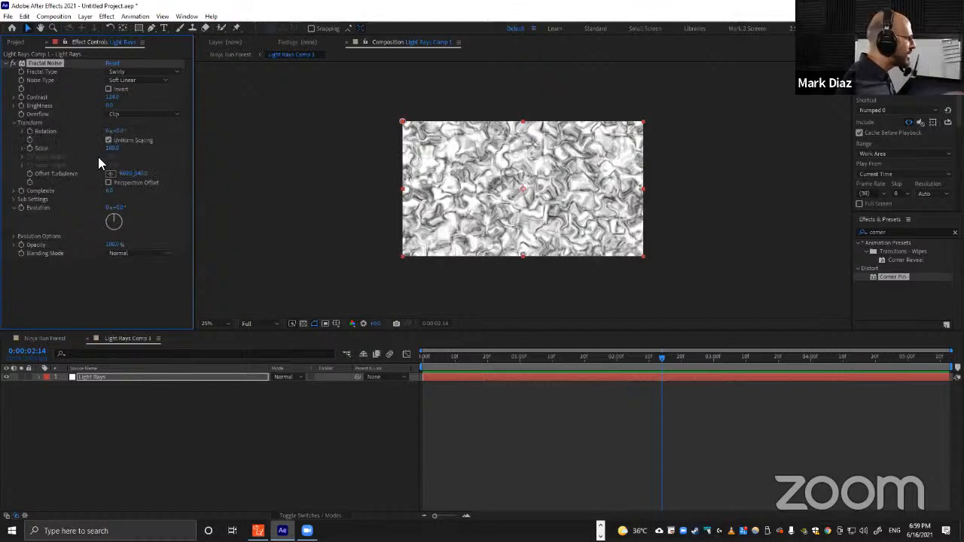
click(23, 149)
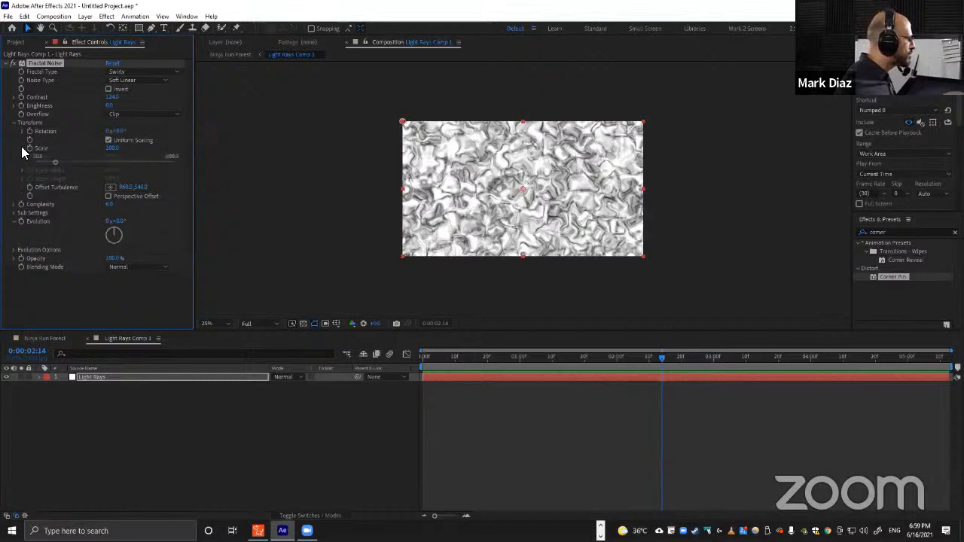
click(114, 140)
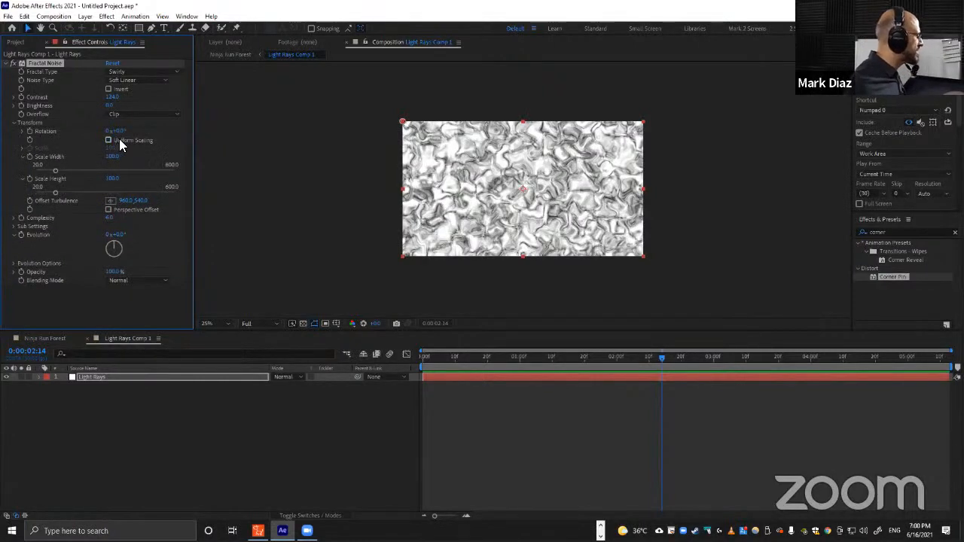
Set the fractal noise Scale Width to about 113 and stretch Scale Height to about 5422 for vertical streaks.
click(21, 156)
click(21, 164)
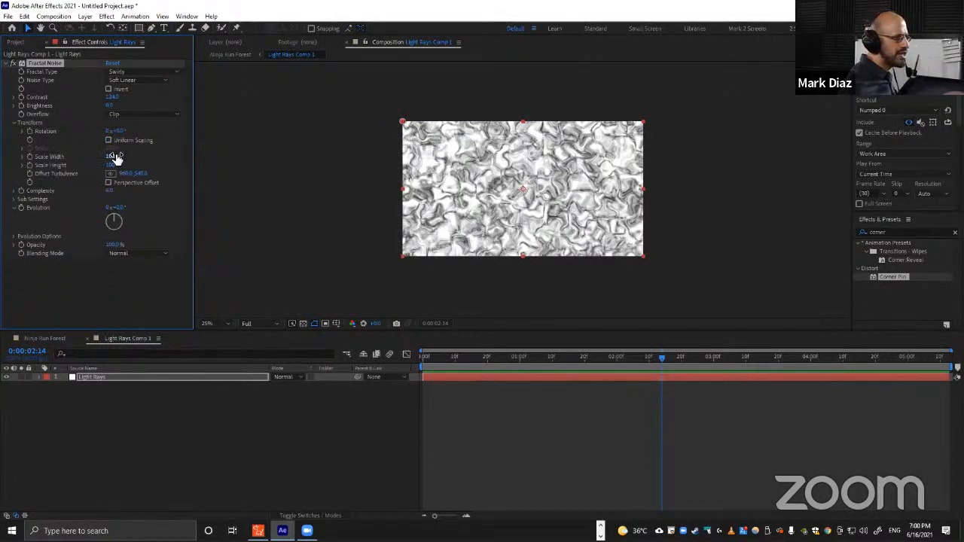
mouse_move(115, 158)
mouse_down()
mouse_move(108, 154)
mouse_move(234, 186)
mouse_move(759, 196)
mouse_up()
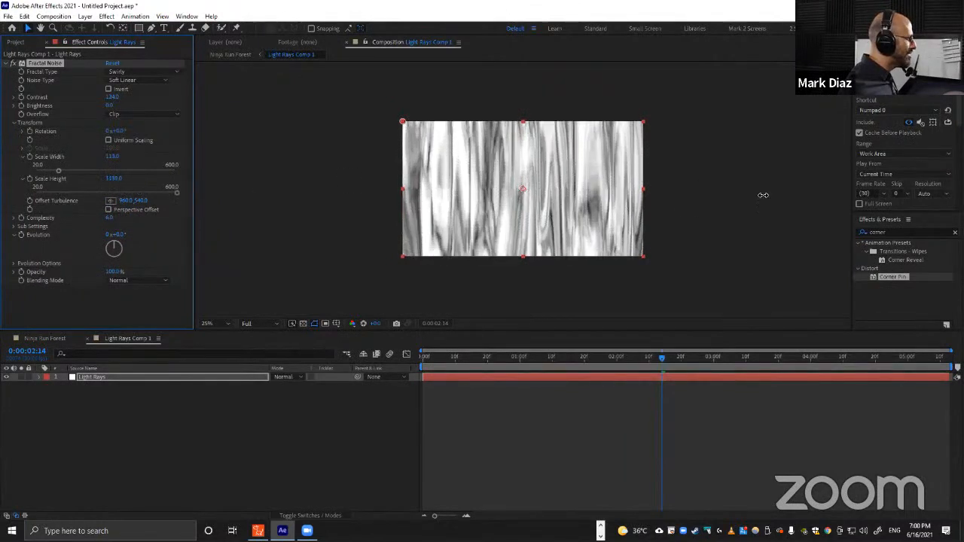
click(113, 179)
drag(113, 179, 813, 198)
drag(114, 179, 769, 190)
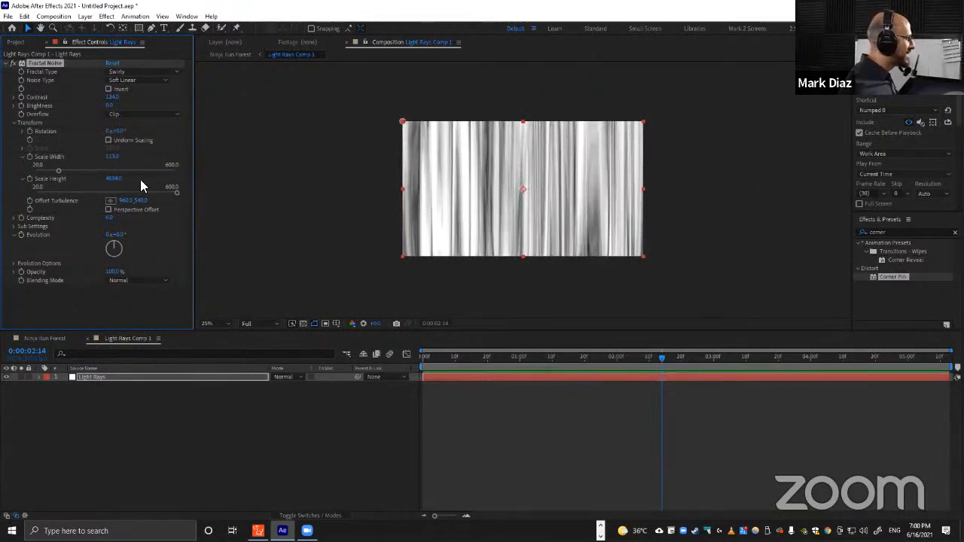
drag(106, 181, 507, 189)
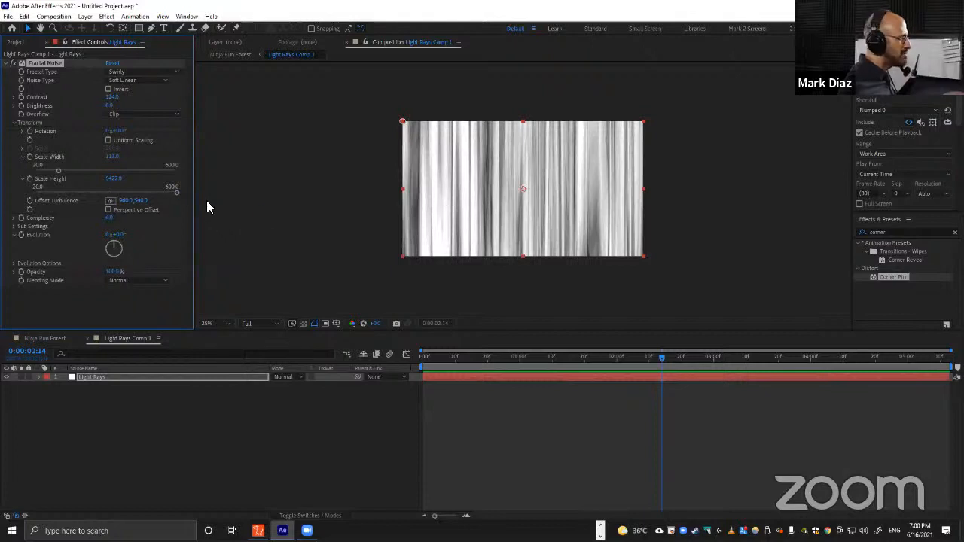
Return to the Ninja Run Forest composition and try the Soft Light blend mode on Light Rays Comp 1.
click(46, 338)
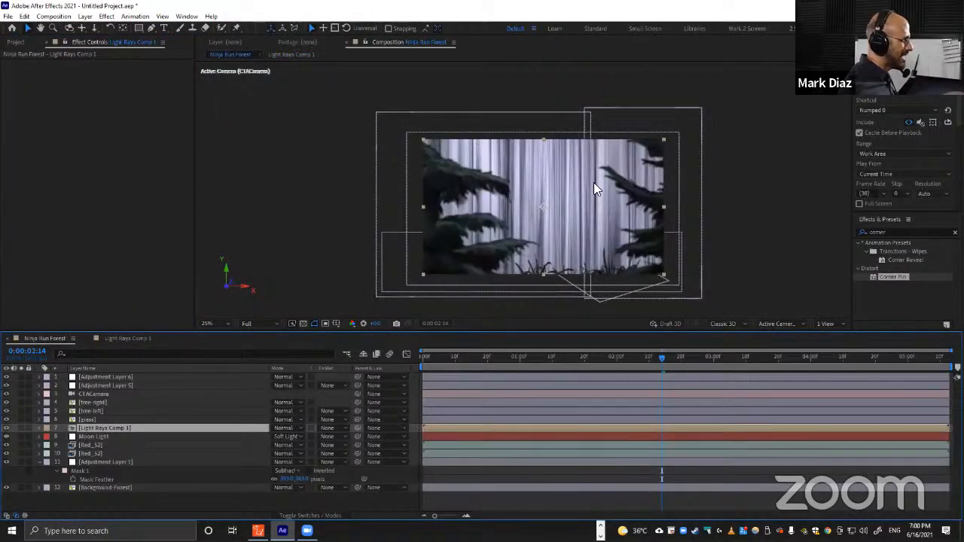
click(289, 428)
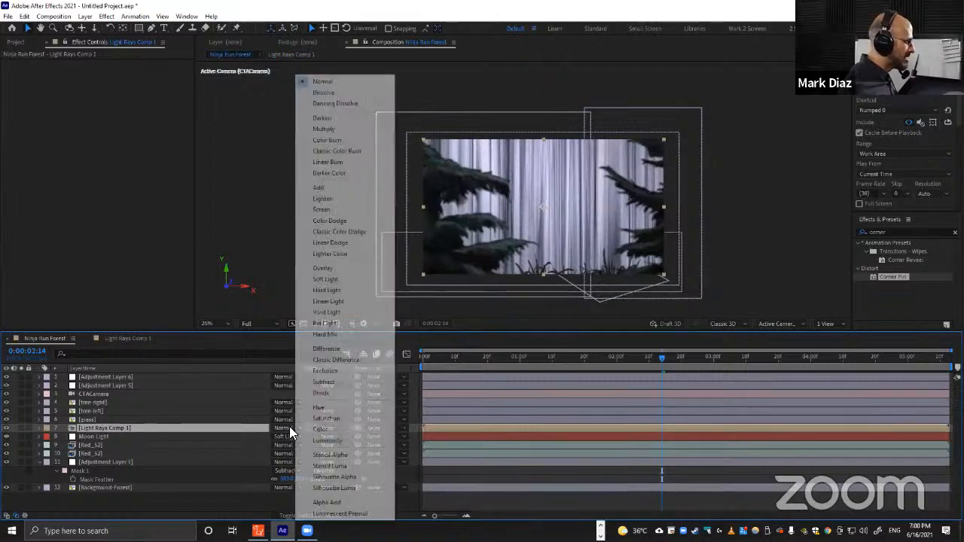
click(334, 279)
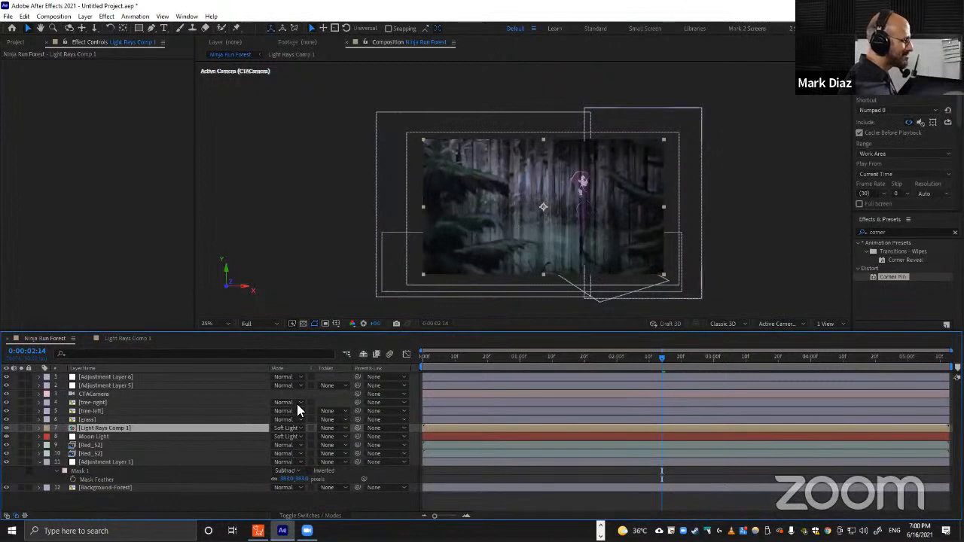
click(294, 429)
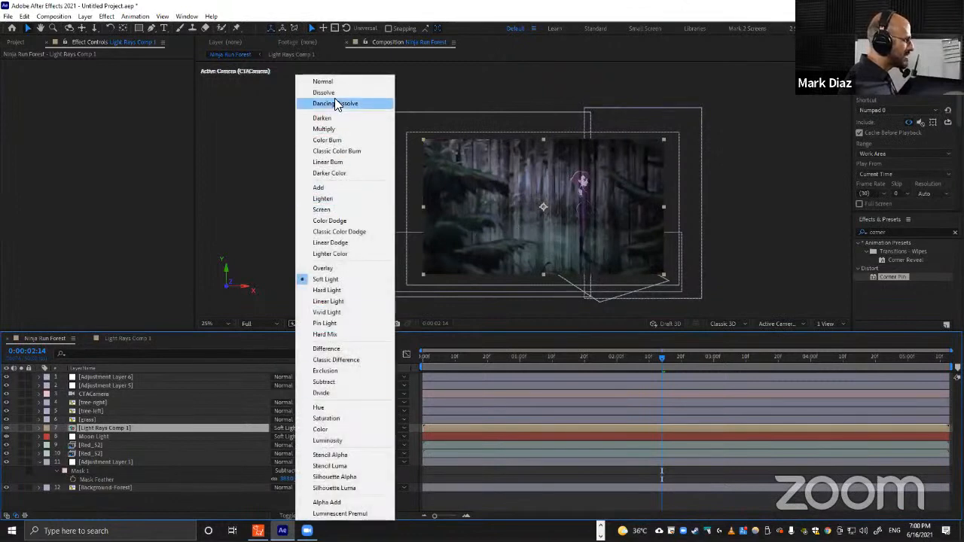
click(332, 82)
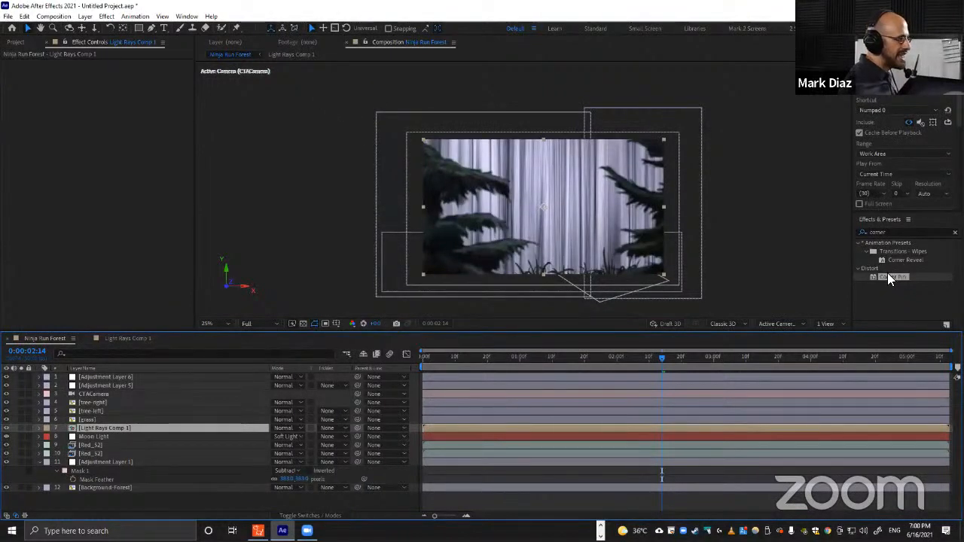
Apply Corner Pin to Light Rays Comp 1 and move its corners so the rays fan diagonally down from the top.
drag(890, 274, 146, 429)
mouse_move(422, 137)
mouse_down()
mouse_move(449, 142)
mouse_move(439, 134)
mouse_up()
drag(663, 140, 533, 134)
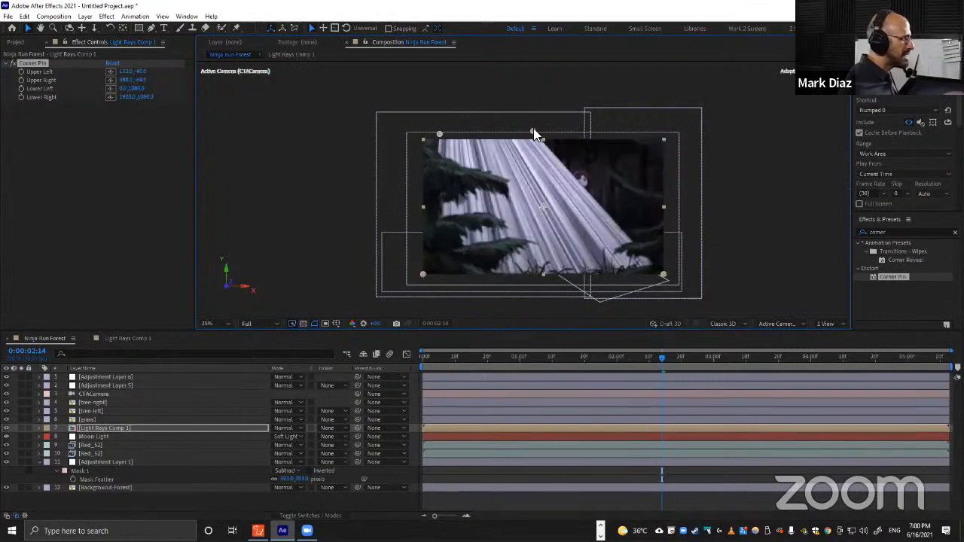
drag(664, 273, 756, 303)
drag(424, 275, 441, 302)
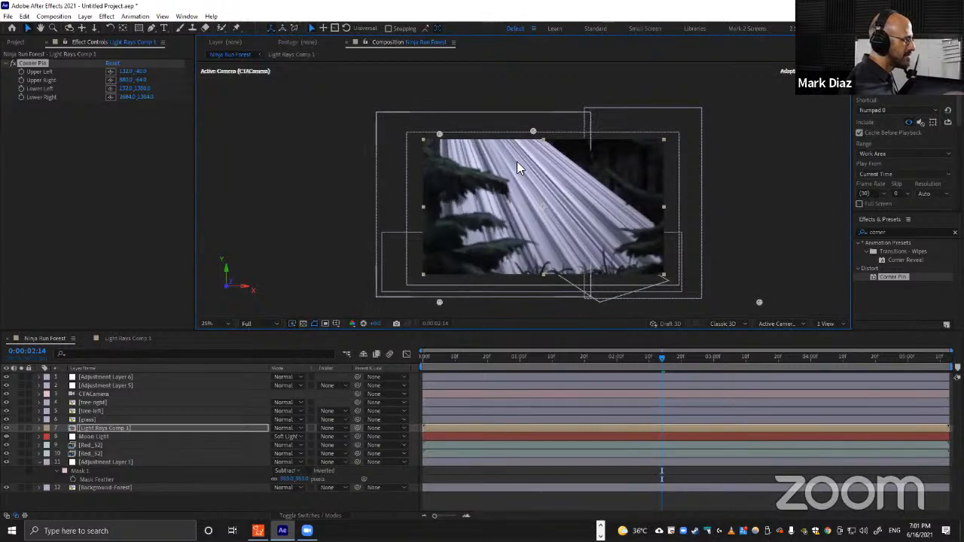
drag(532, 134, 512, 135)
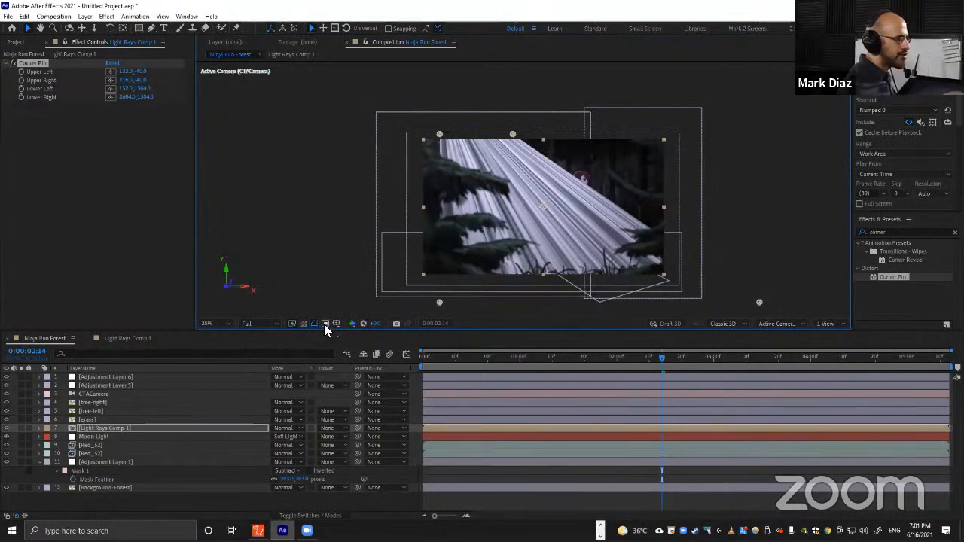
Apply Gaussian Blur to Light Rays Comp 1 with Blurriness about 45.2.
click(102, 427)
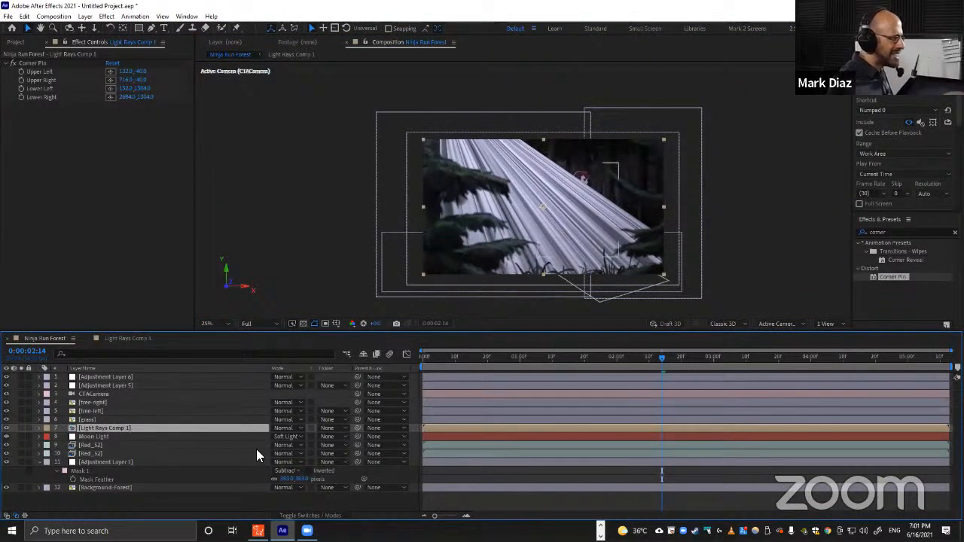
click(895, 232)
text(gaus)
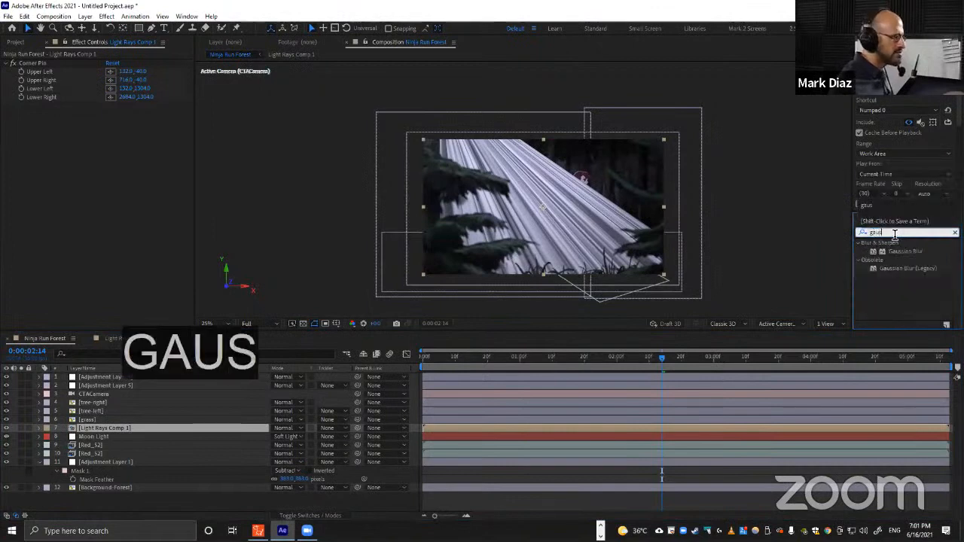
drag(899, 251, 632, 428)
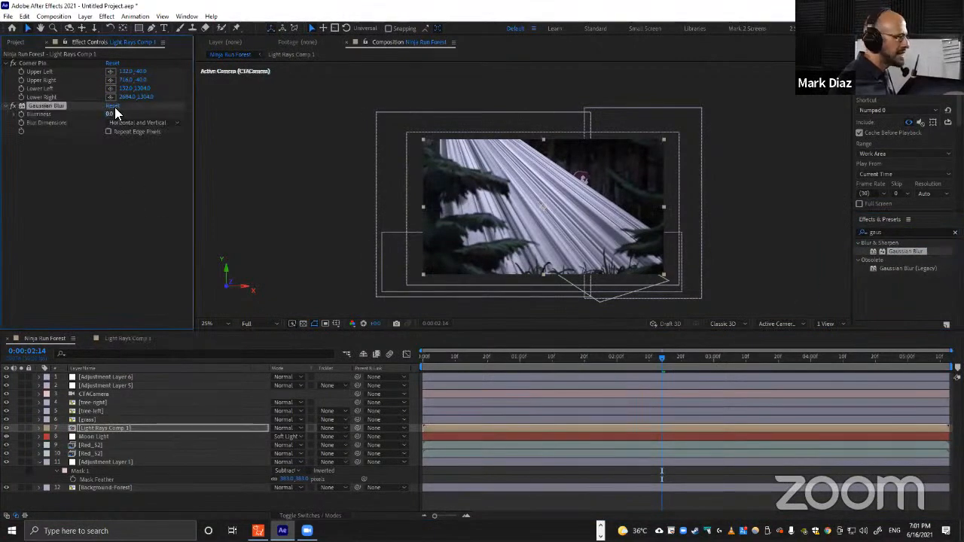
drag(115, 113, 341, 119)
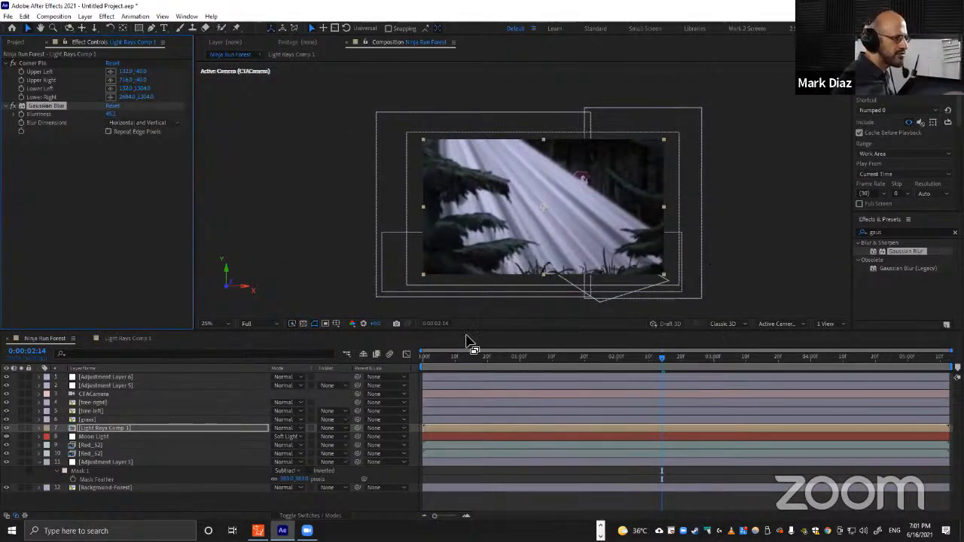
Add a Levels effect to the light rays layer and raise its Output Black to about 70.
click(891, 235)
key(ctrl+a)
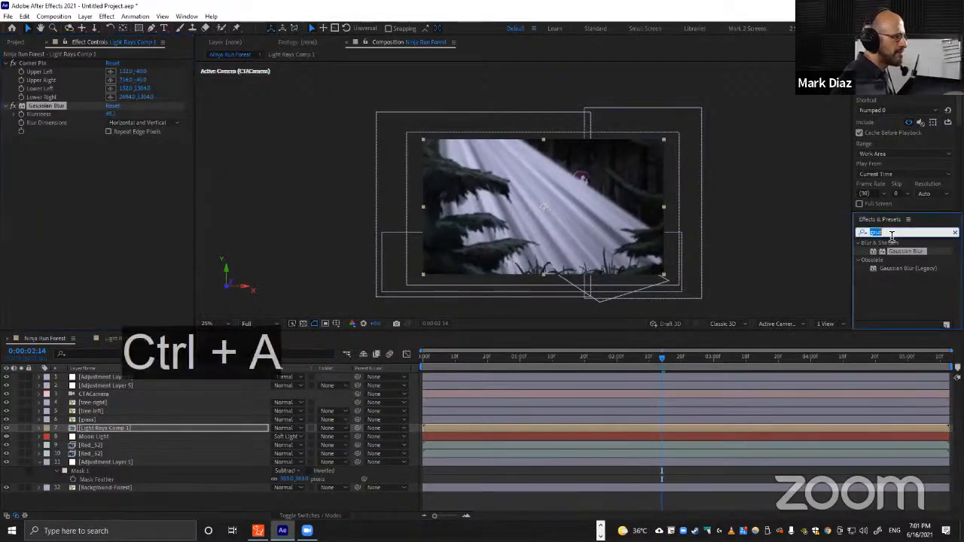
text(lev)
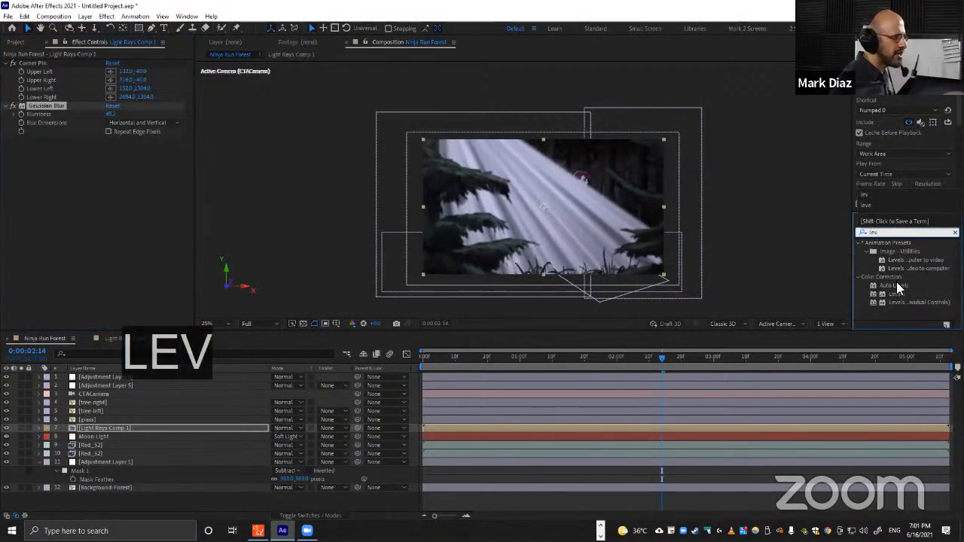
drag(896, 298, 107, 428)
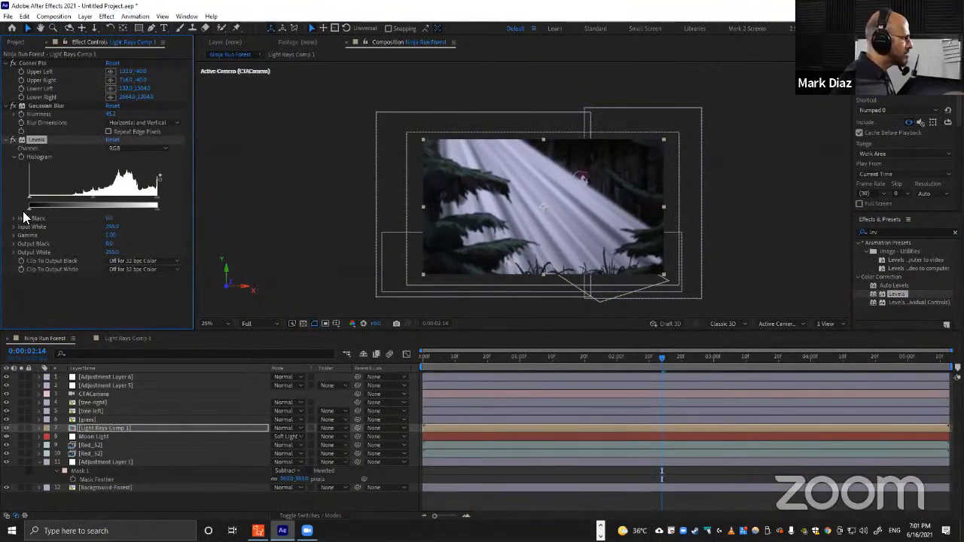
drag(28, 212, 43, 210)
key(ctrl+z)
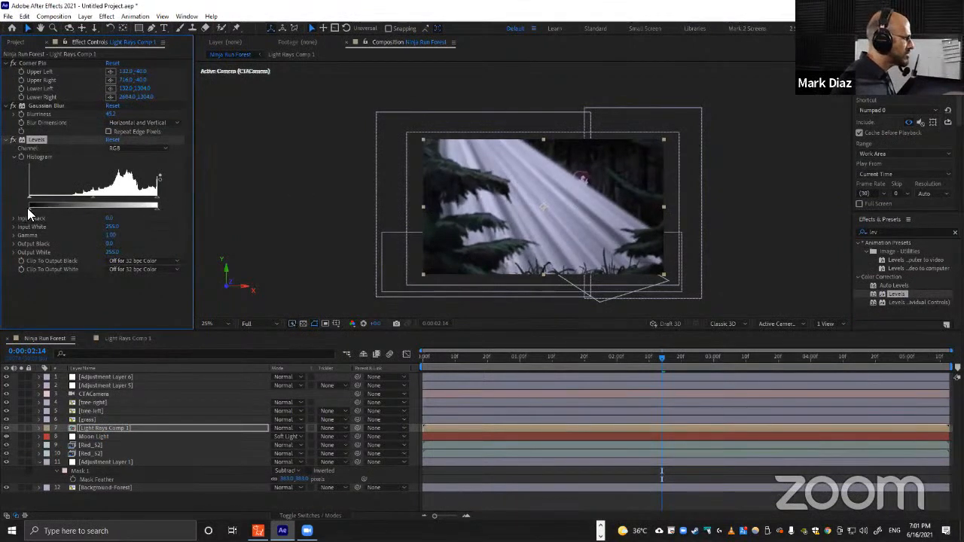
drag(38, 208, 64, 208)
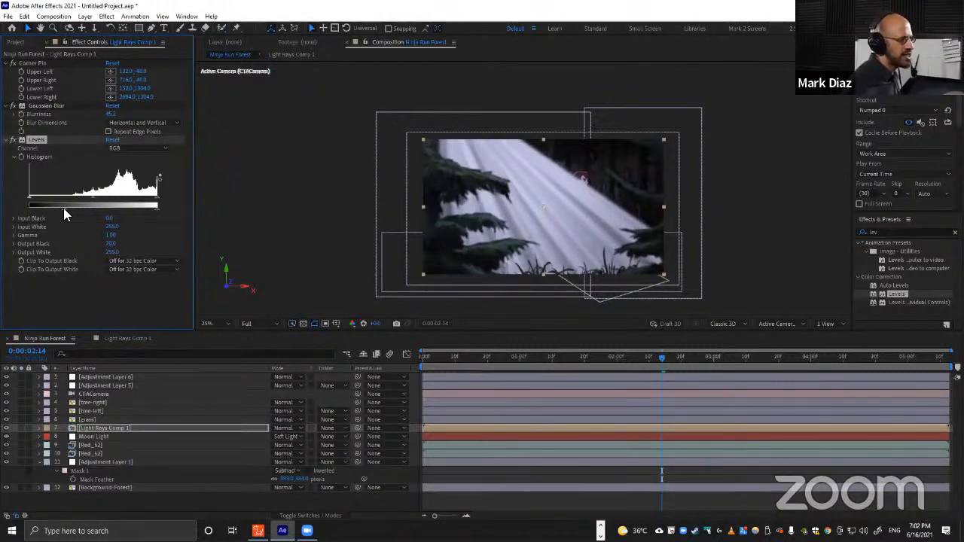
Set Light Rays Comp 1 to Soft Light blending and lower its opacity to about 35%.
click(121, 427)
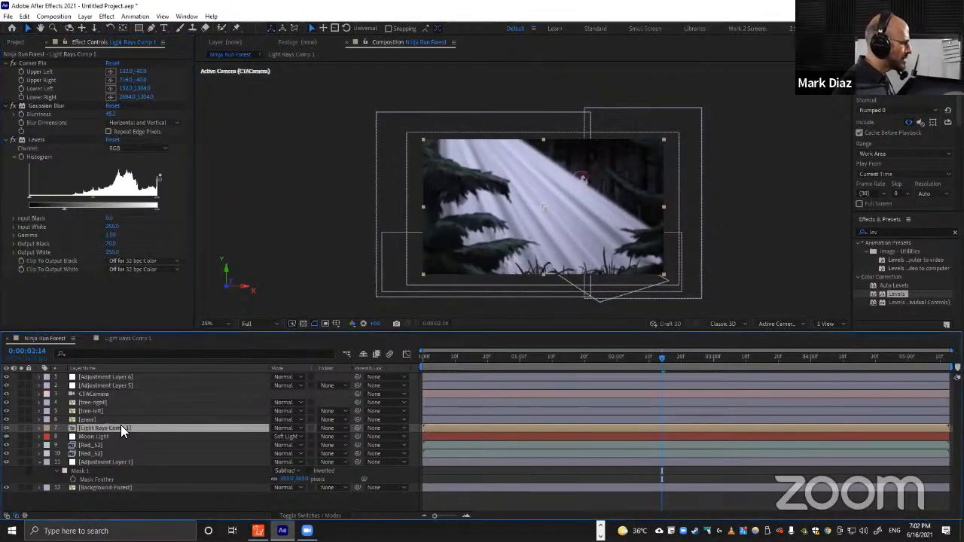
click(286, 427)
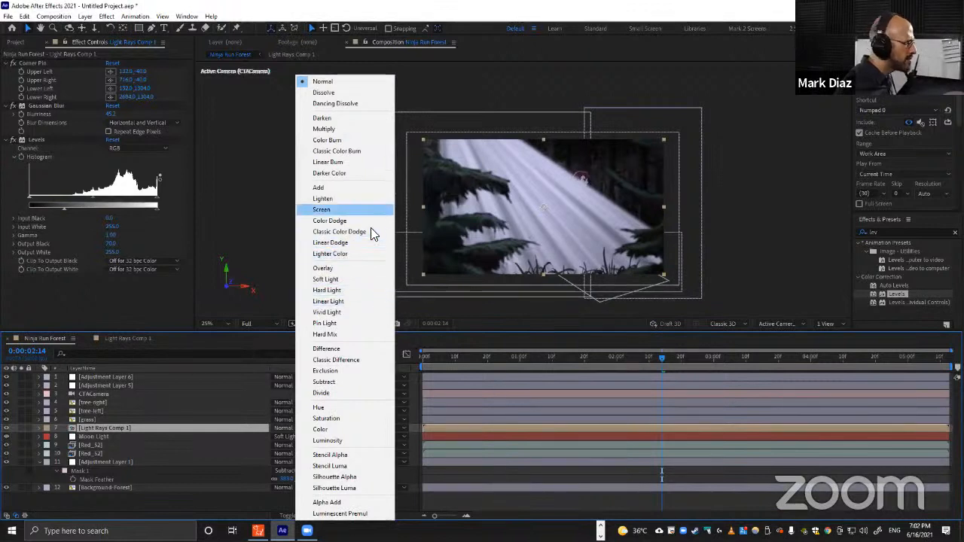
click(332, 279)
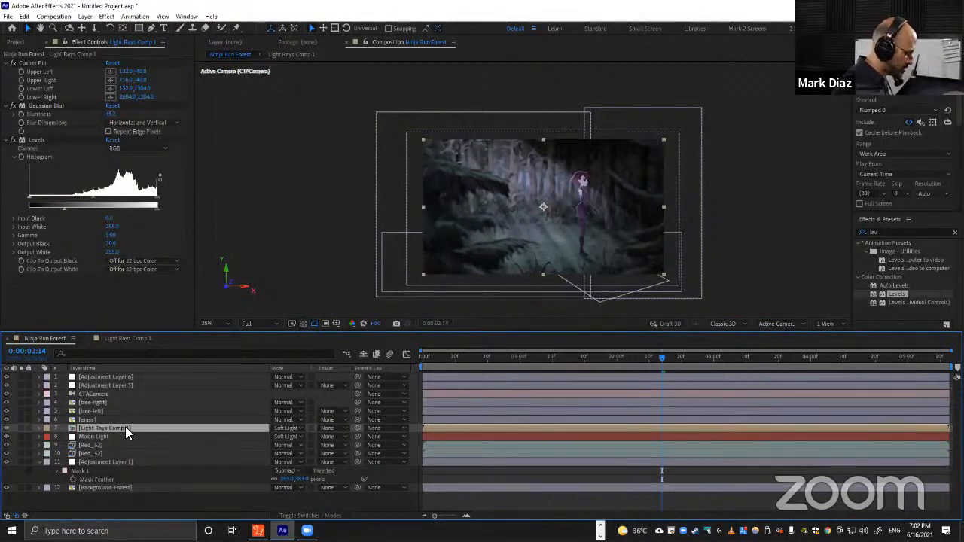
key(t)
drag(277, 436, 255, 435)
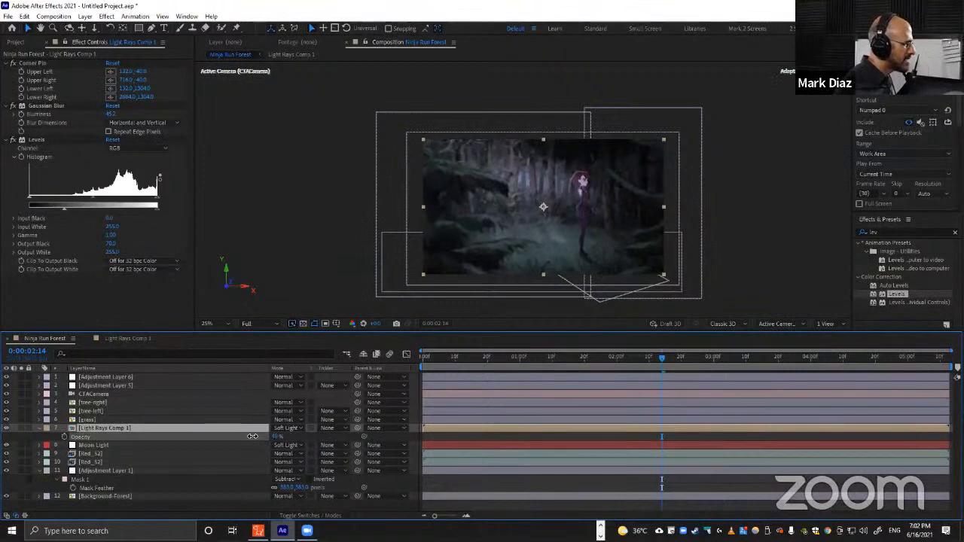
Toggle the light rays layer's visibility to compare the scene with and without the rays.
click(226, 472)
click(118, 445)
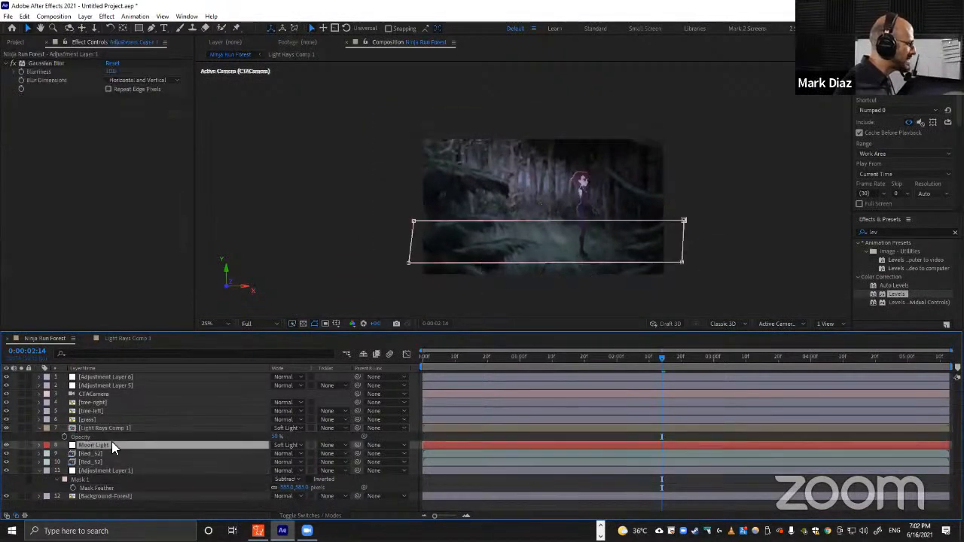
click(26, 435)
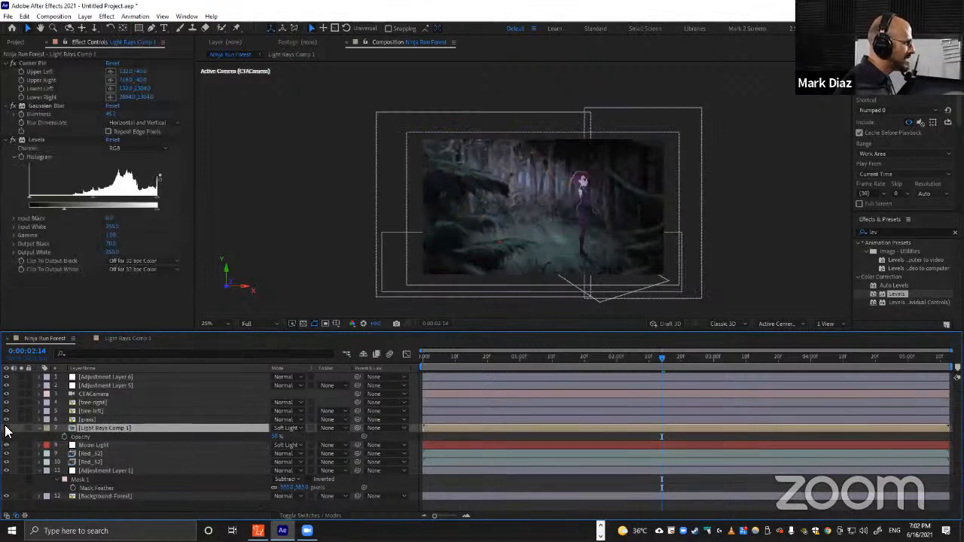
click(6, 428)
click(6, 428)
click(6, 428)
click(6, 428)
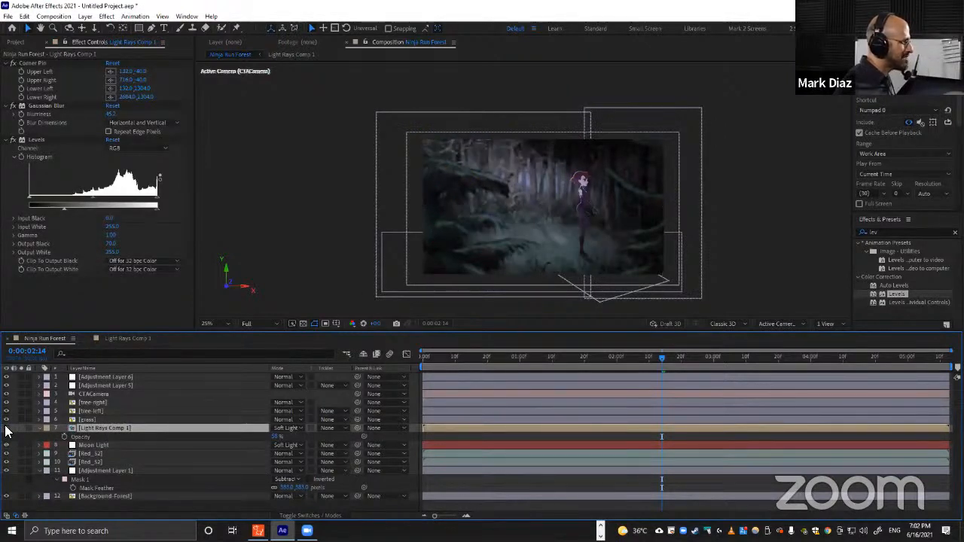
click(6, 428)
click(6, 429)
Preview the composition from the beginning.
drag(476, 357, 399, 366)
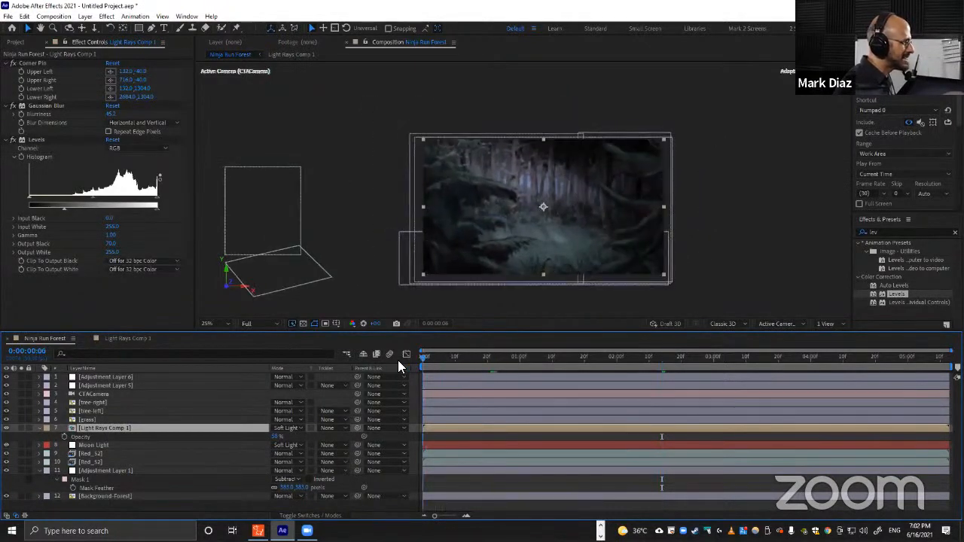
key(shift+slash)
key(KP_0)
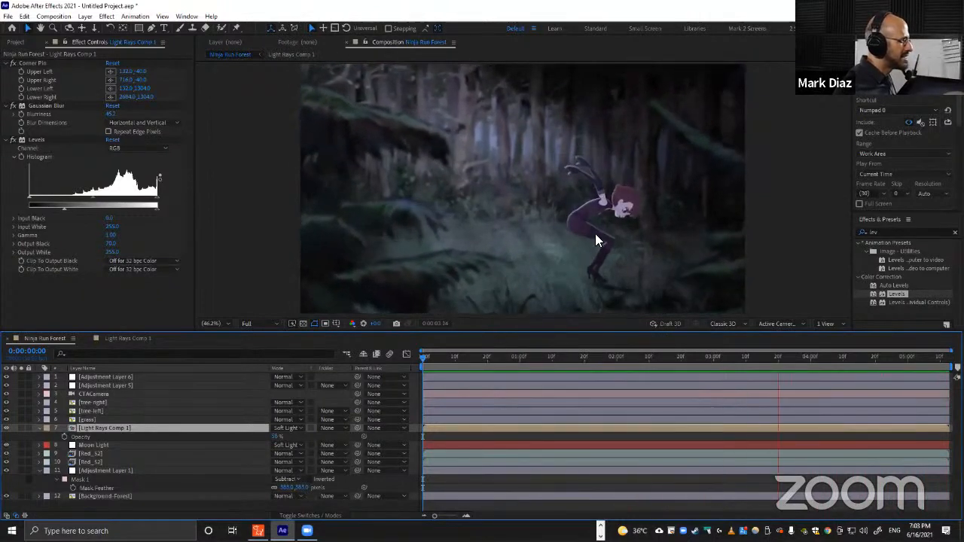
key(space)
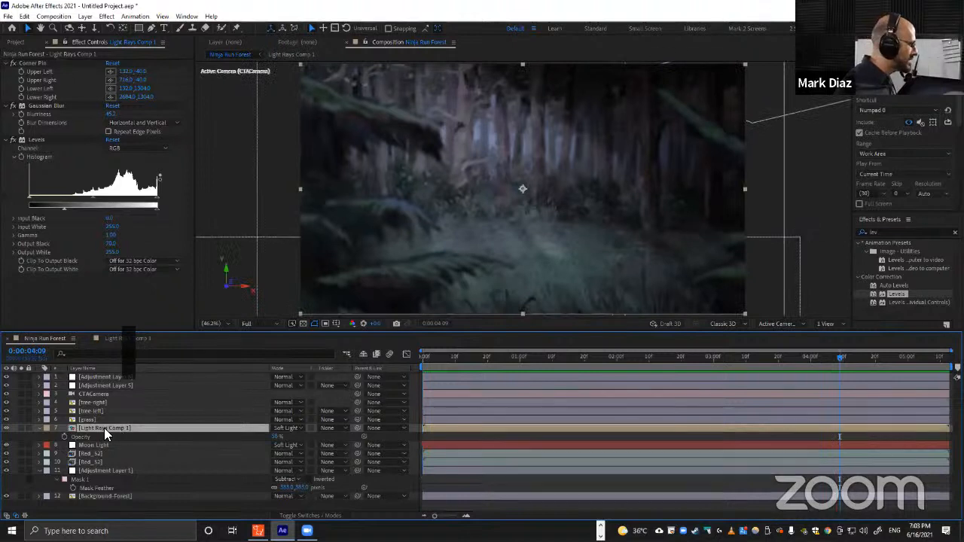
scroll(494, 233, down, 2)
Move the Corner Pin's upper-right point of the light rays to widen the beams, checking across the timeline.
click(30, 63)
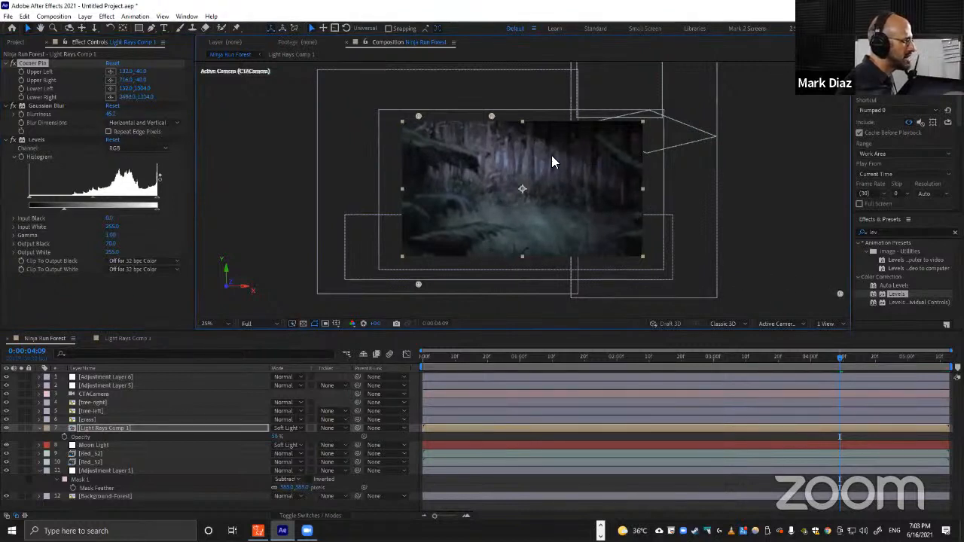
drag(492, 116, 508, 117)
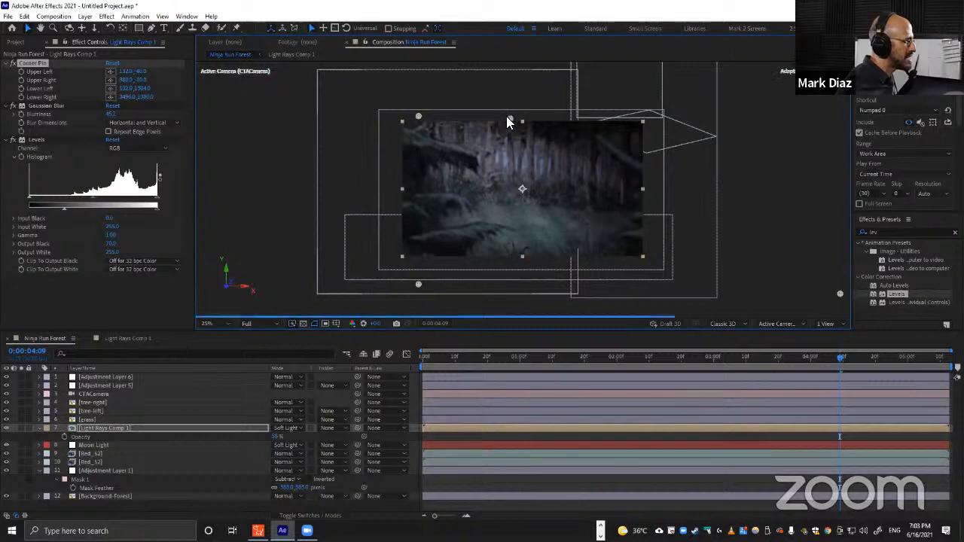
drag(555, 361, 667, 341)
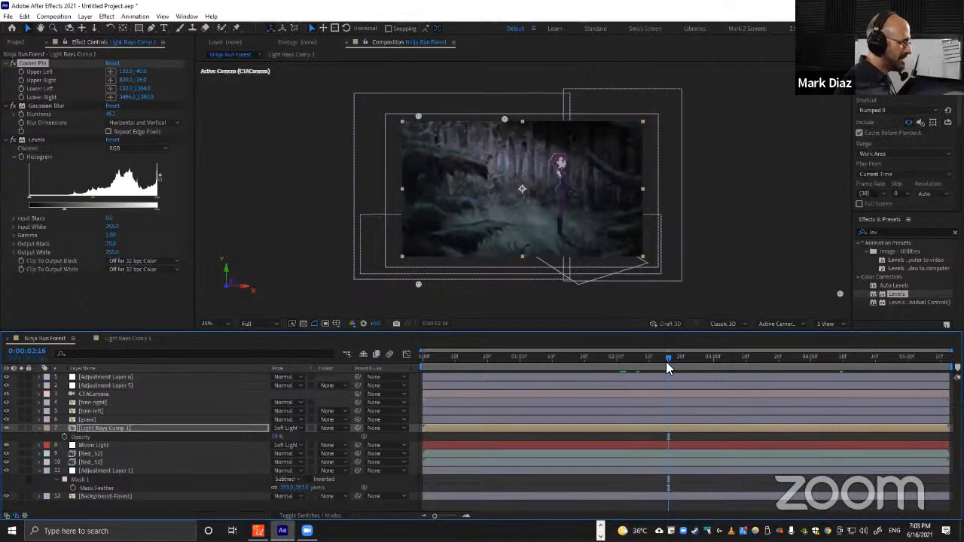
drag(667, 362, 727, 366)
click(546, 477)
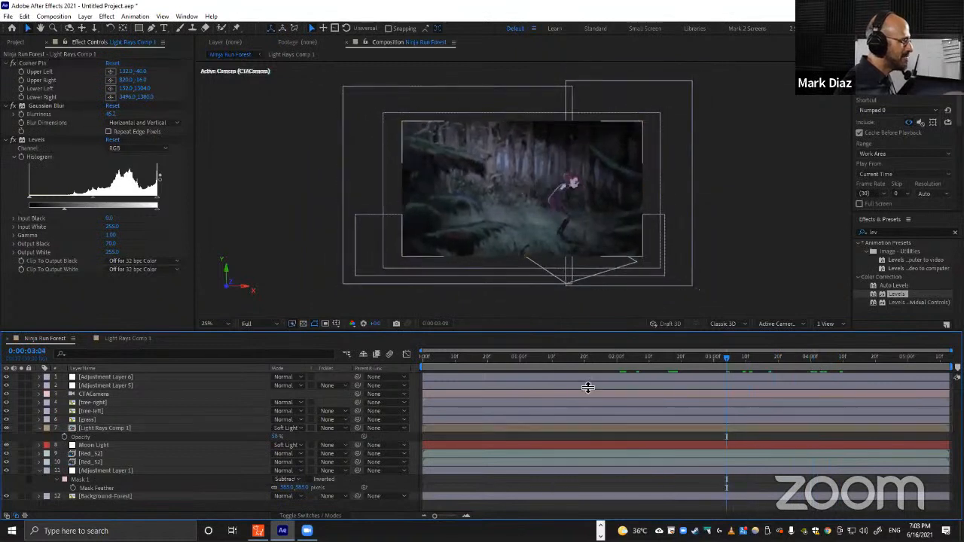
scroll(533, 180, up, 2)
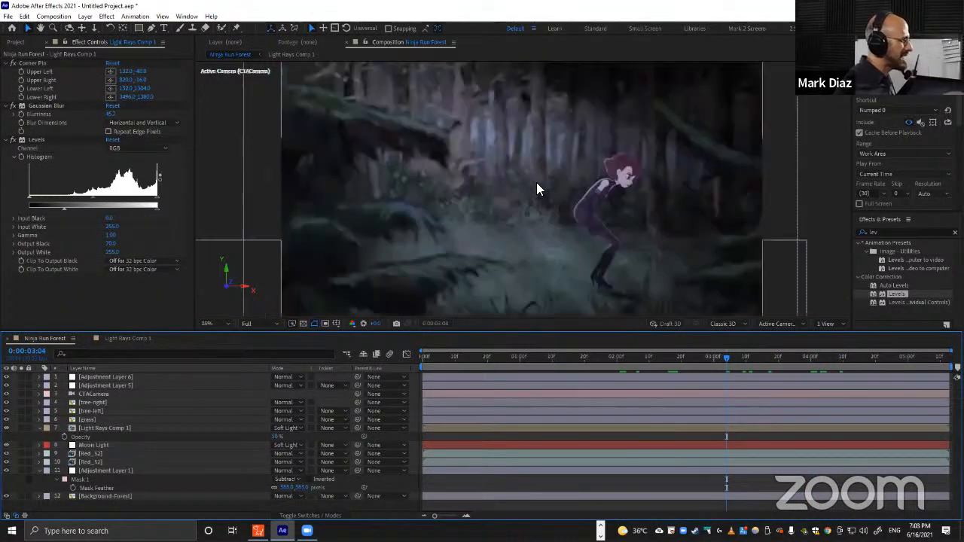
scroll(537, 183, down, 2)
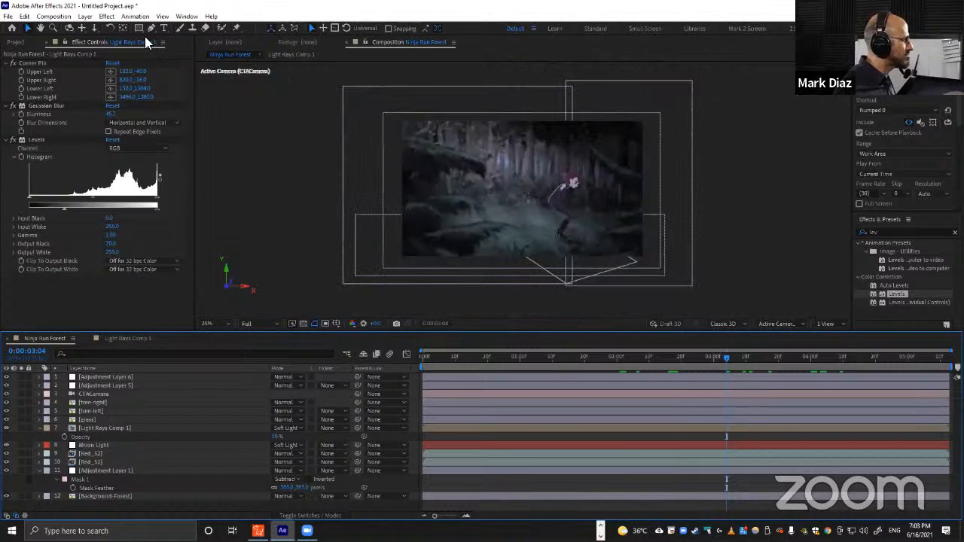
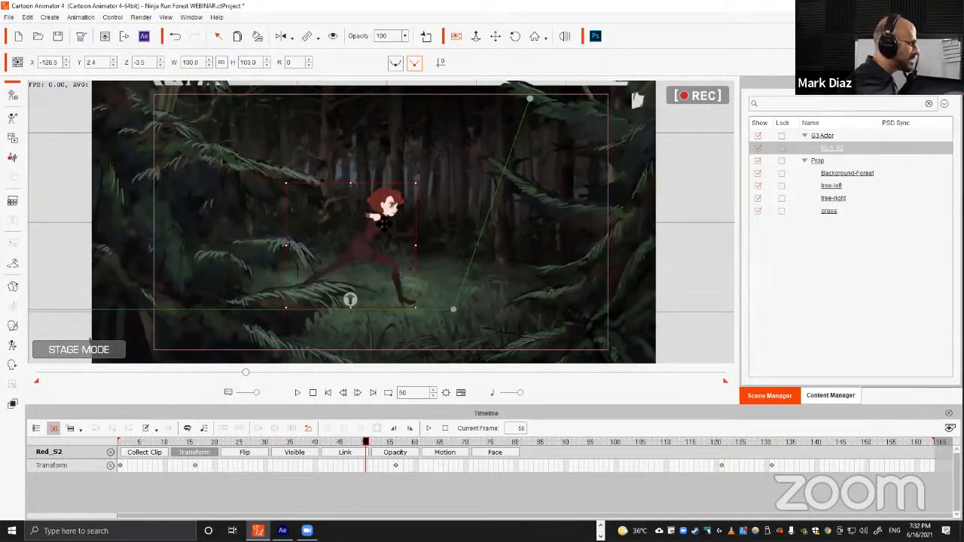
Key a quick jump for the ninja, raising it at frame 50 and lowering it a few frames later, then preview it.
drag(388, 204, 355, 134)
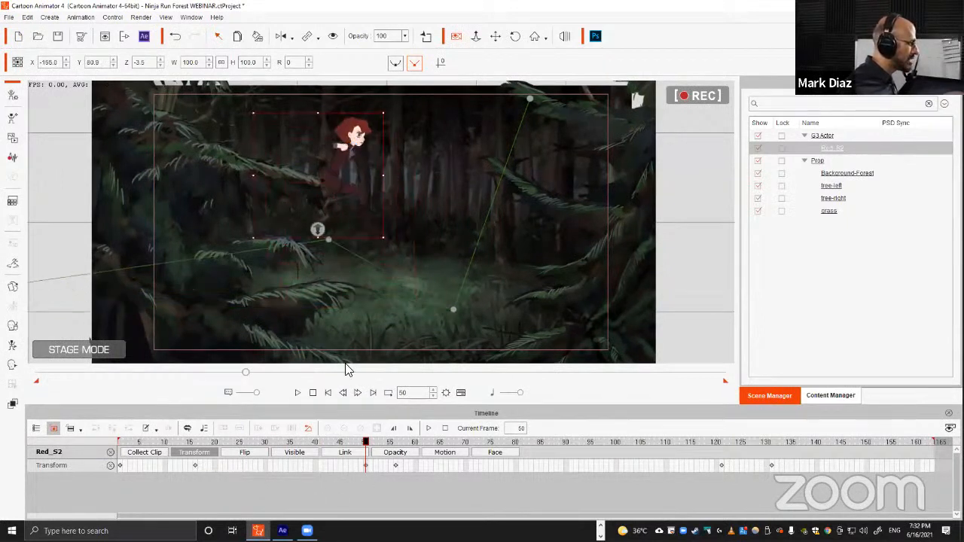
click(381, 444)
drag(409, 179, 398, 251)
key(space)
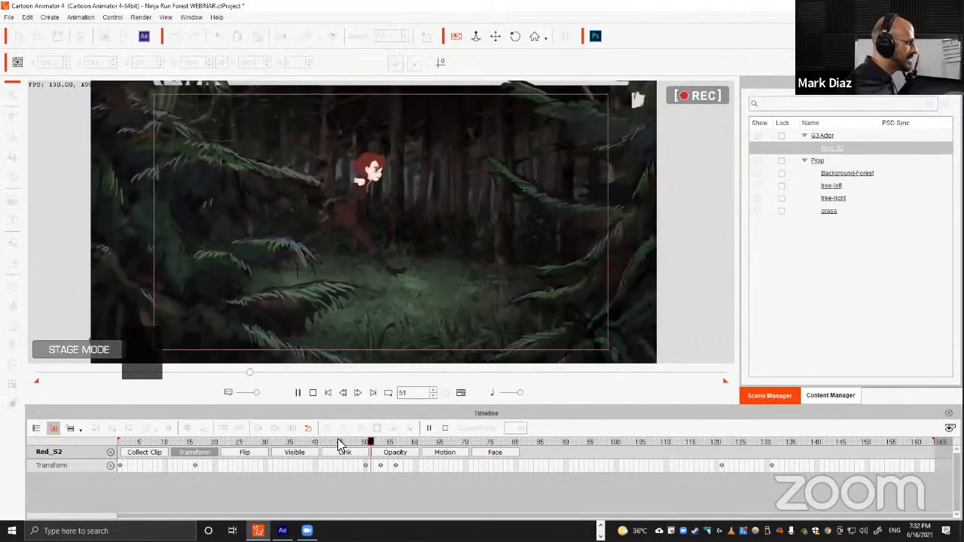
key(space)
click(466, 438)
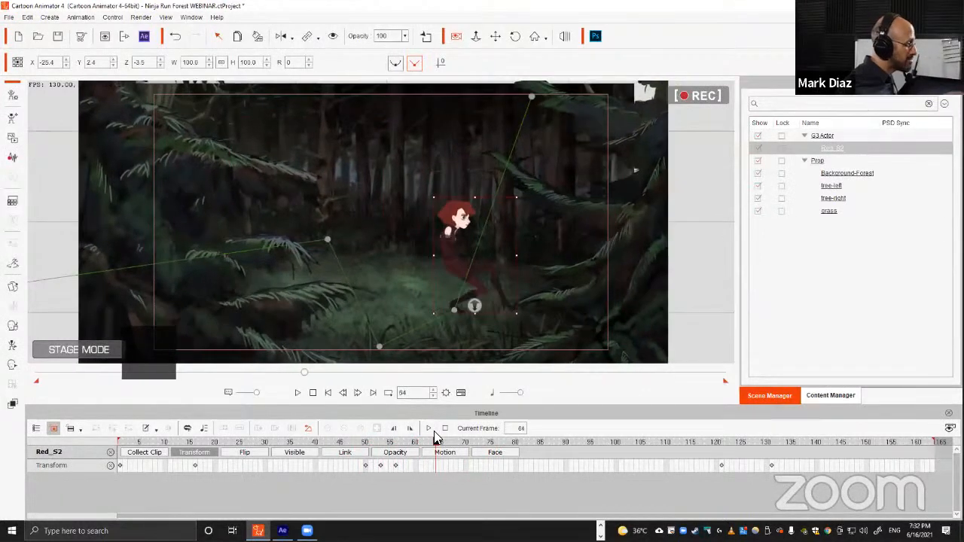
Open the After Effects export and create a new folder named Export 5 inside Project Files - AE Webinar.
click(145, 37)
click(763, 416)
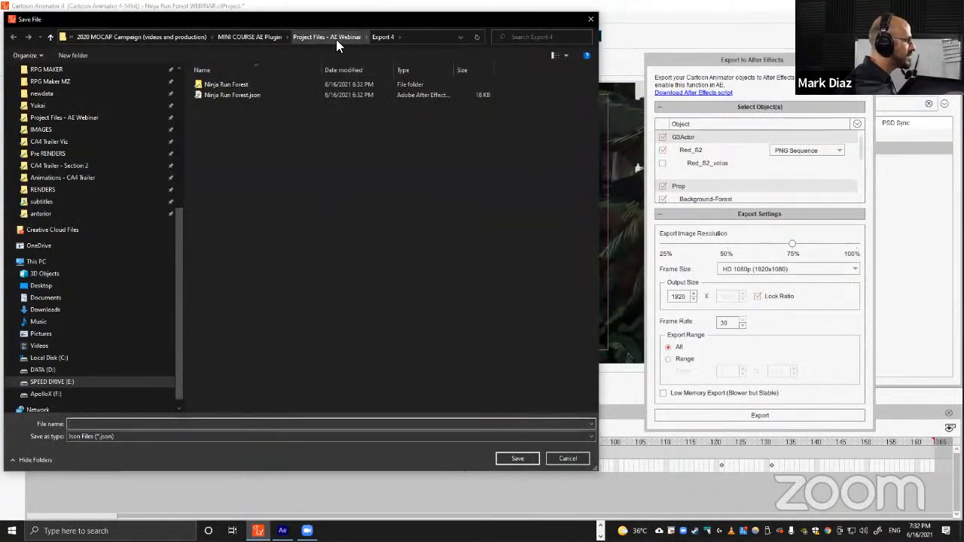
click(346, 37)
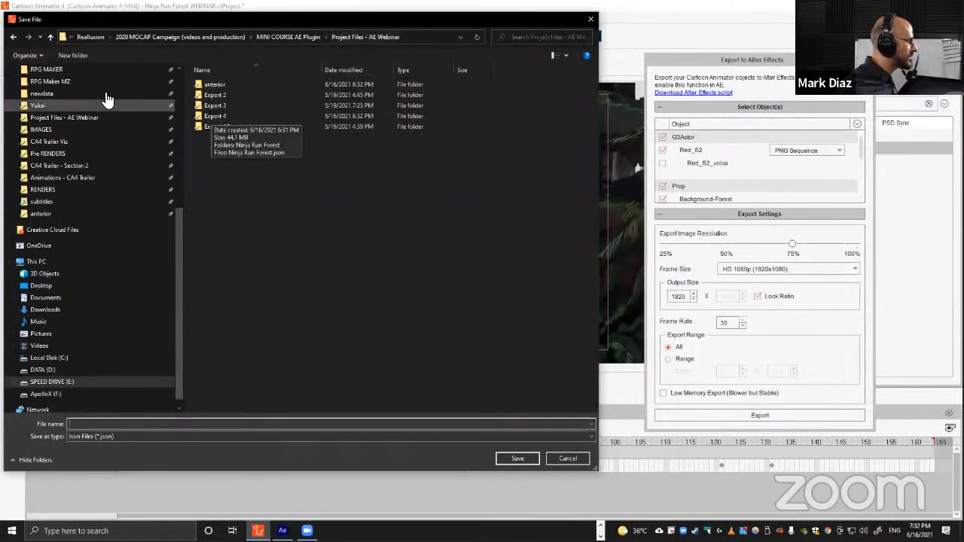
click(70, 54)
key(ctrl+shift+e)
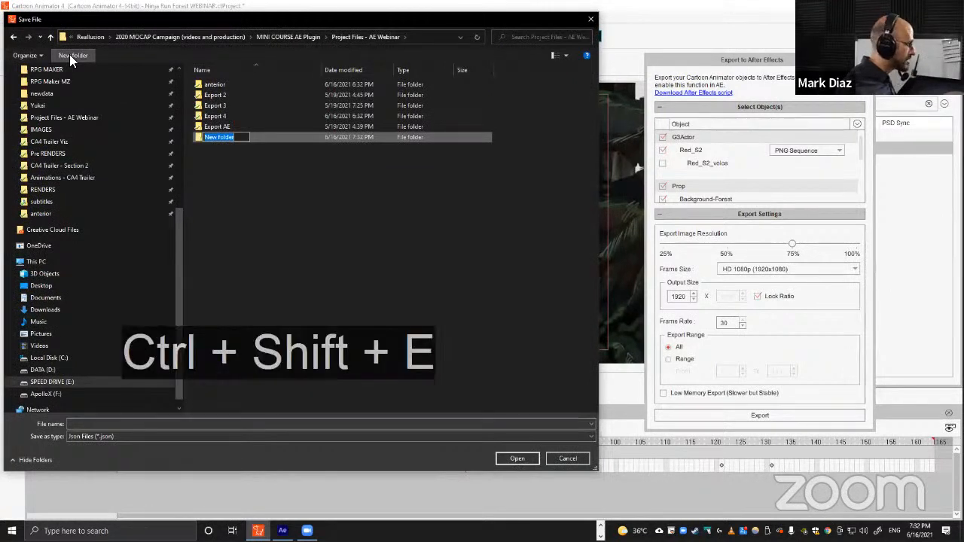
text(Export)
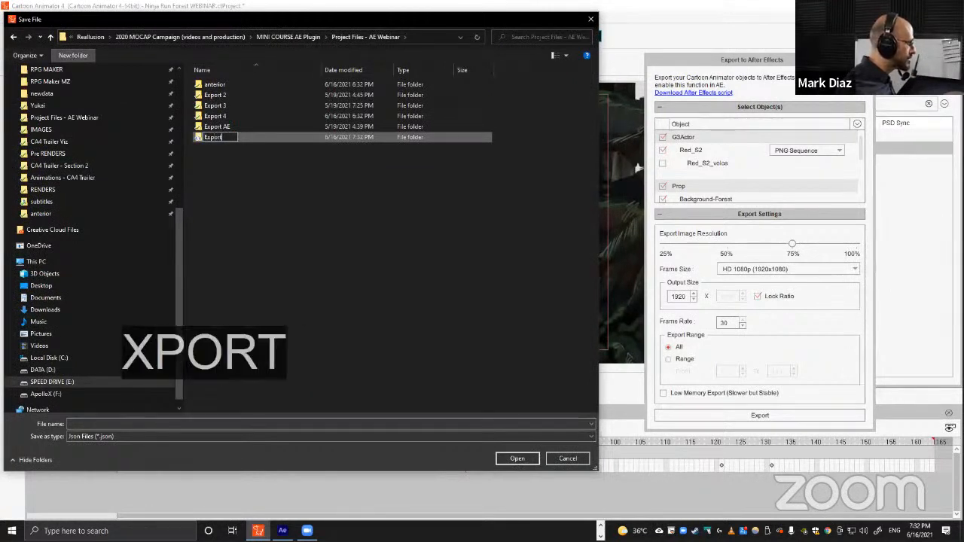
text( 5)
key(Return)
key(Return)
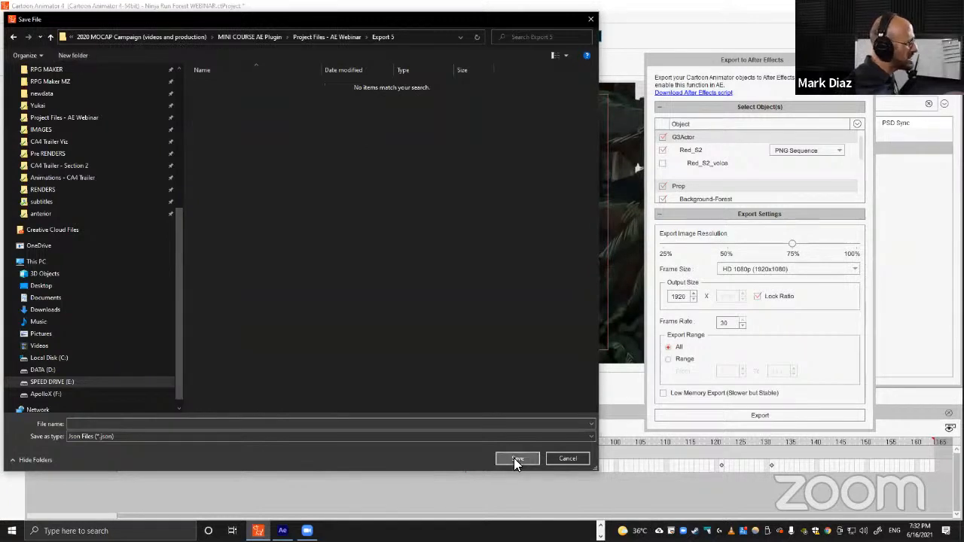
Export the project into Export 5 with the file name ninja adjust.
click(335, 424)
text(ninja adjus)
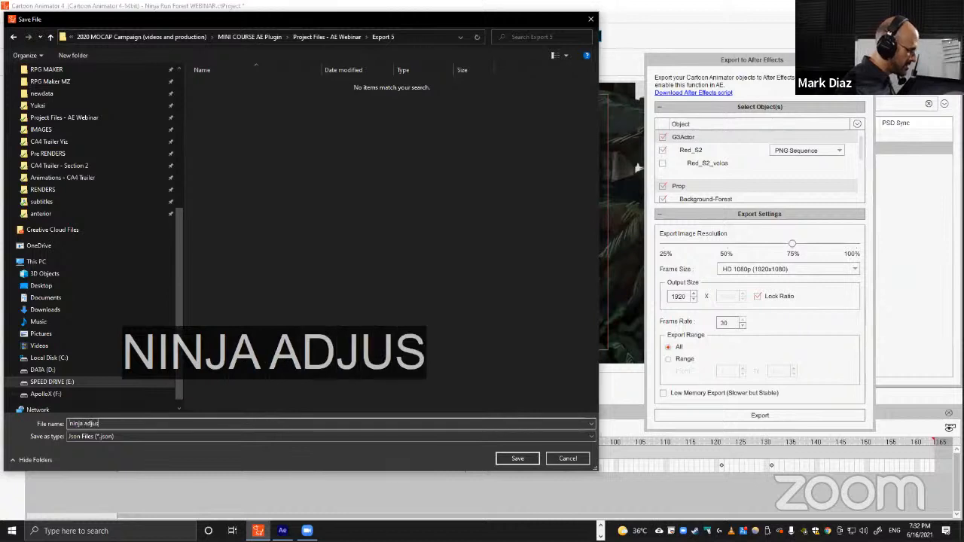
key(Return)
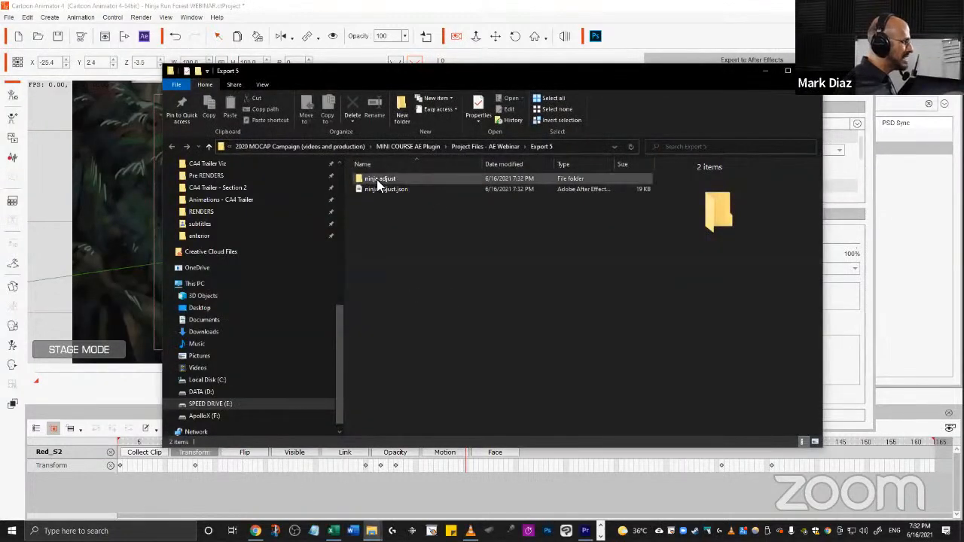
Browse the exported ninja adjust folders to check the Red_S2 PNG sequence.
double_click(377, 179)
double_click(400, 176)
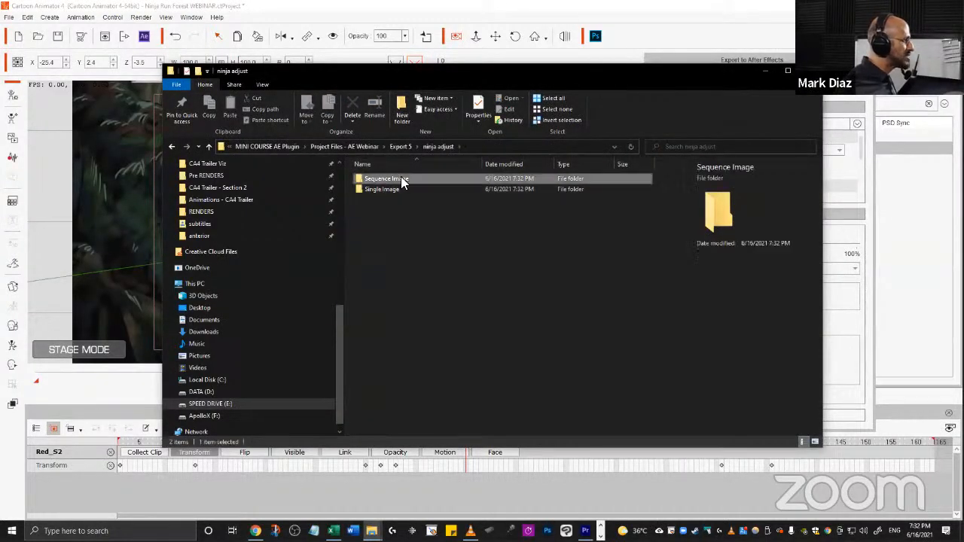
click(372, 179)
double_click(372, 179)
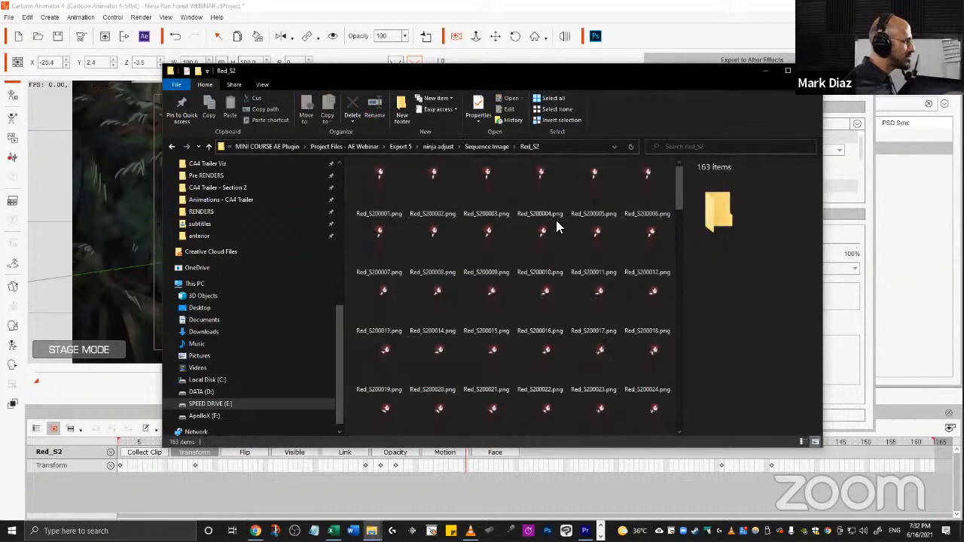
key(alt+Tab)
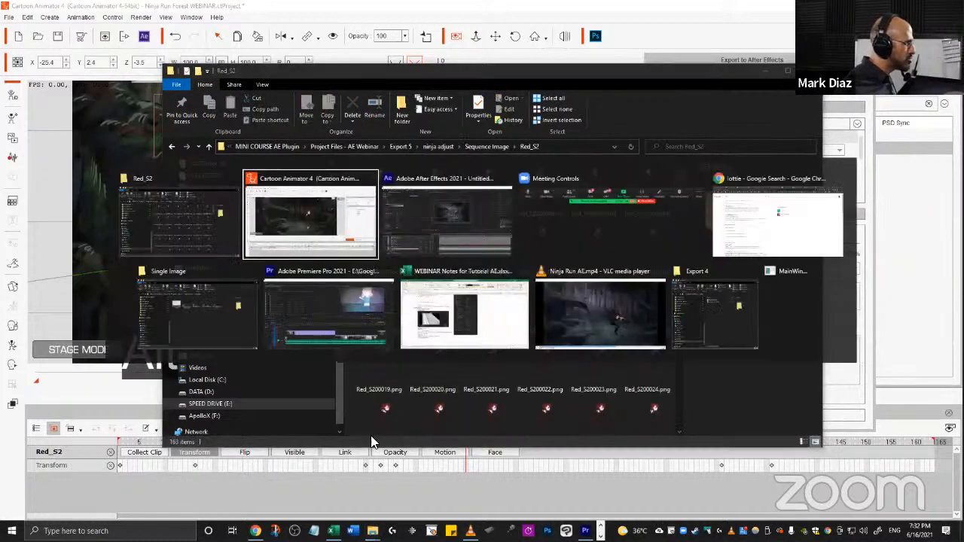
key(alt+Tab)
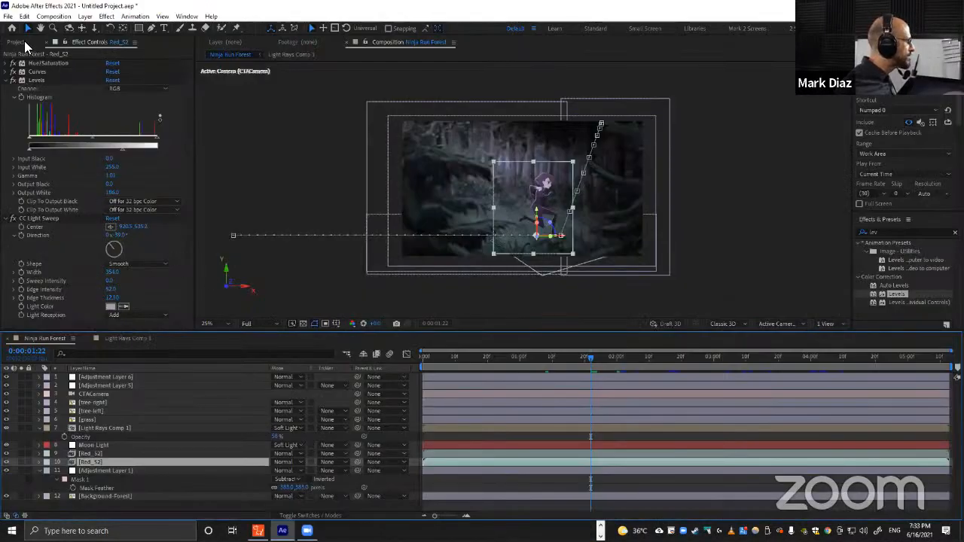
key(alt+Tab)
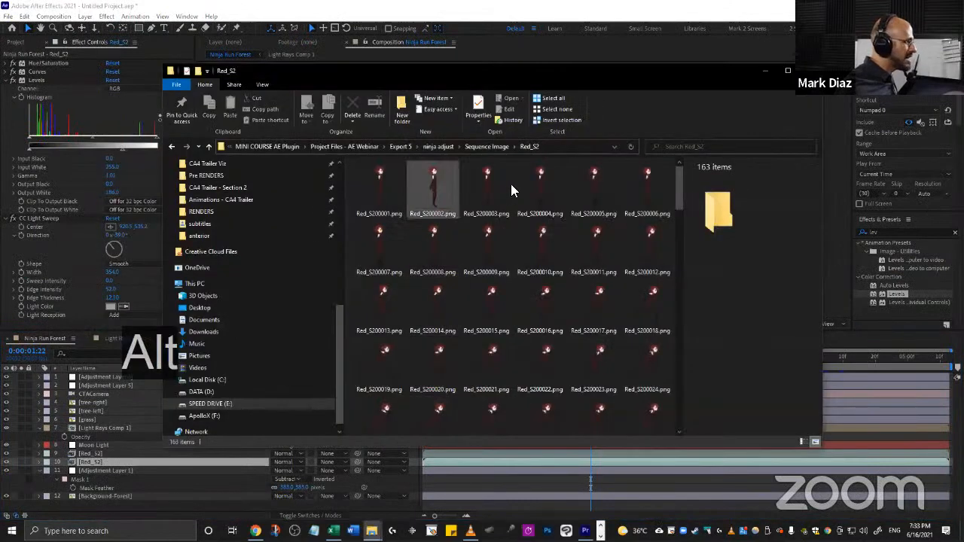
click(431, 146)
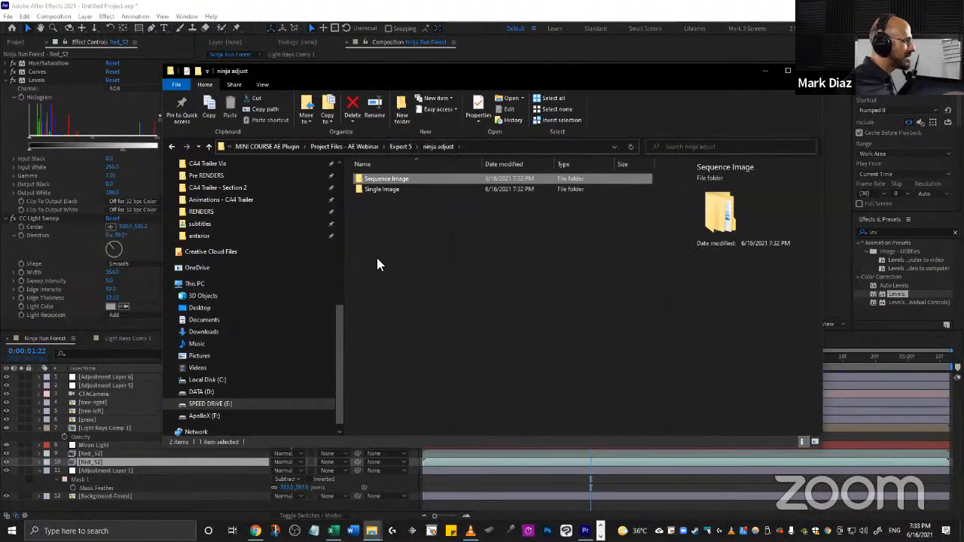
double_click(392, 176)
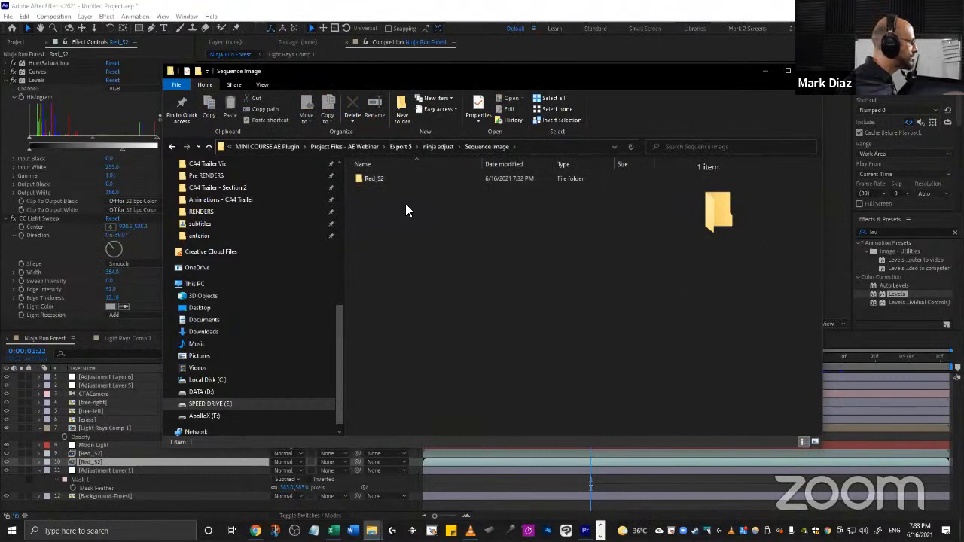
click(434, 146)
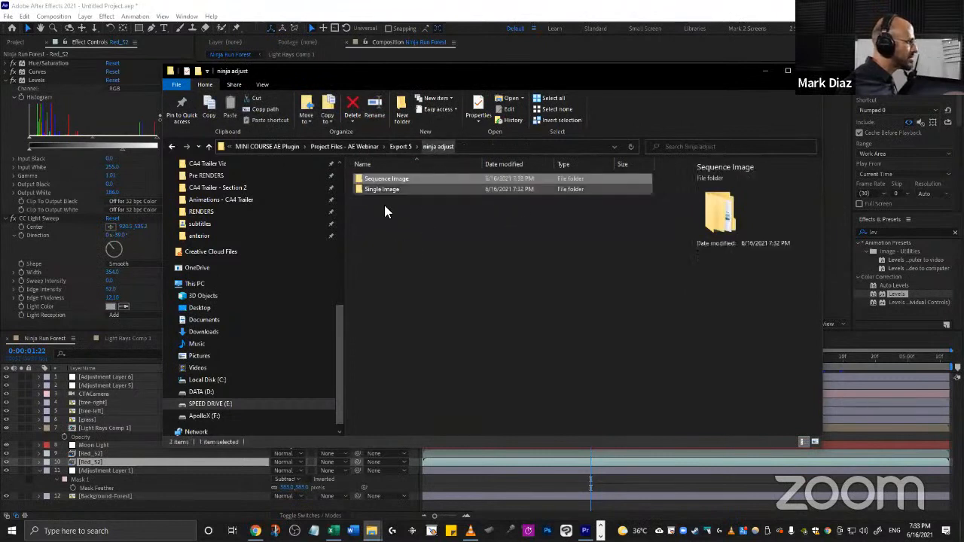
Copy the Export 5 folder's path.
click(399, 145)
key(ctrl+l)
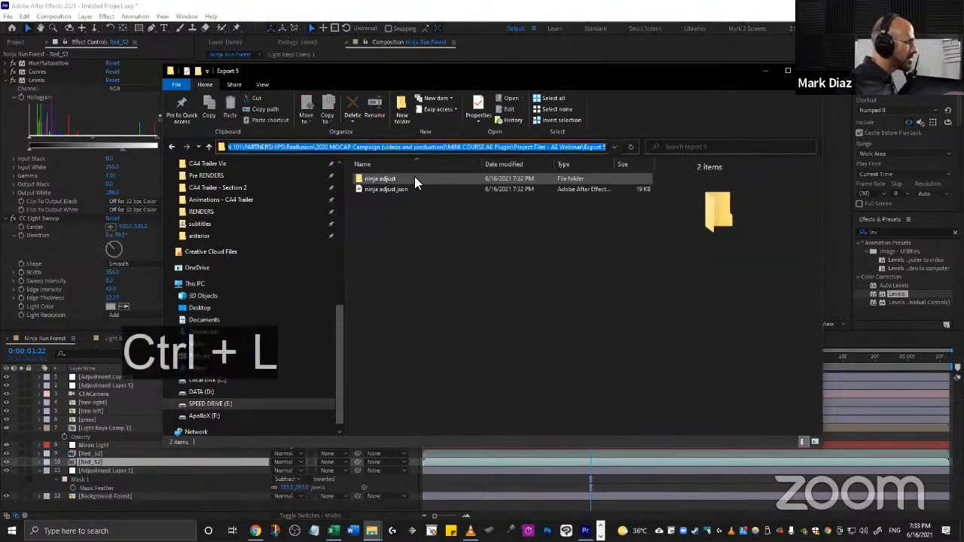
key(ctrl+c)
click(489, 331)
Open the Cartoon Animator AE script and import the ninja adjust JSON project from the pasted Export 5 path.
click(106, 6)
click(186, 15)
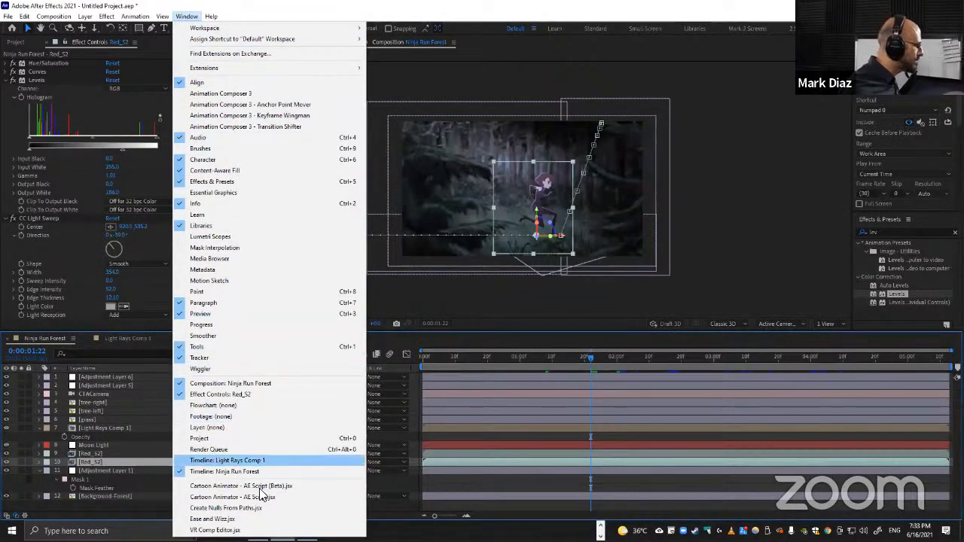
click(260, 497)
click(239, 147)
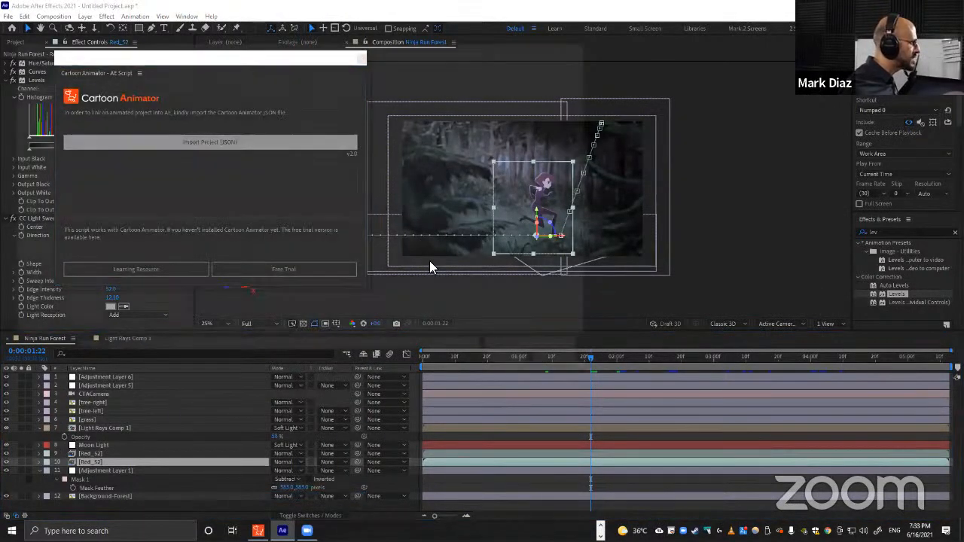
key(ctrl+v)
key(Return)
double_click(249, 105)
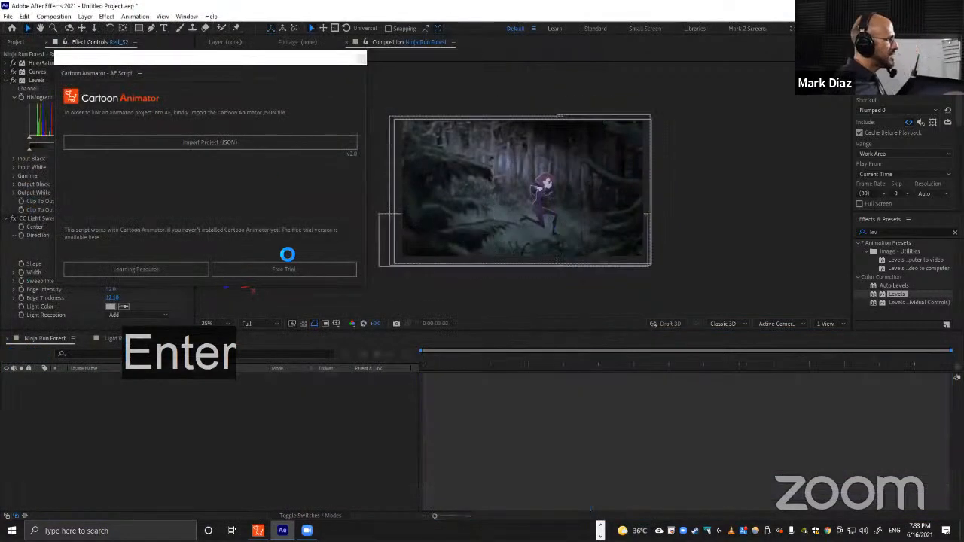
click(513, 301)
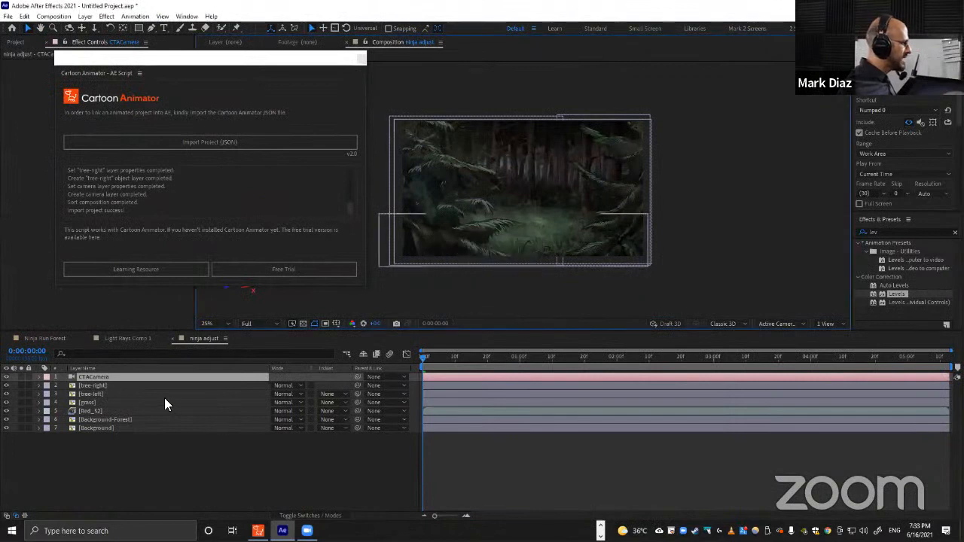
Close the Cartoon Animator script panel in the imported ninja adjust composition.
click(112, 407)
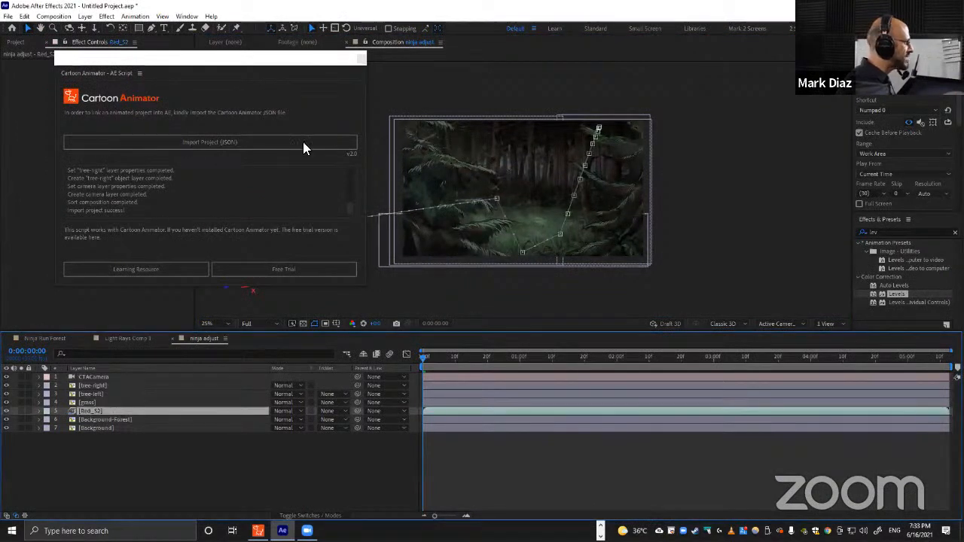
right_click(94, 409)
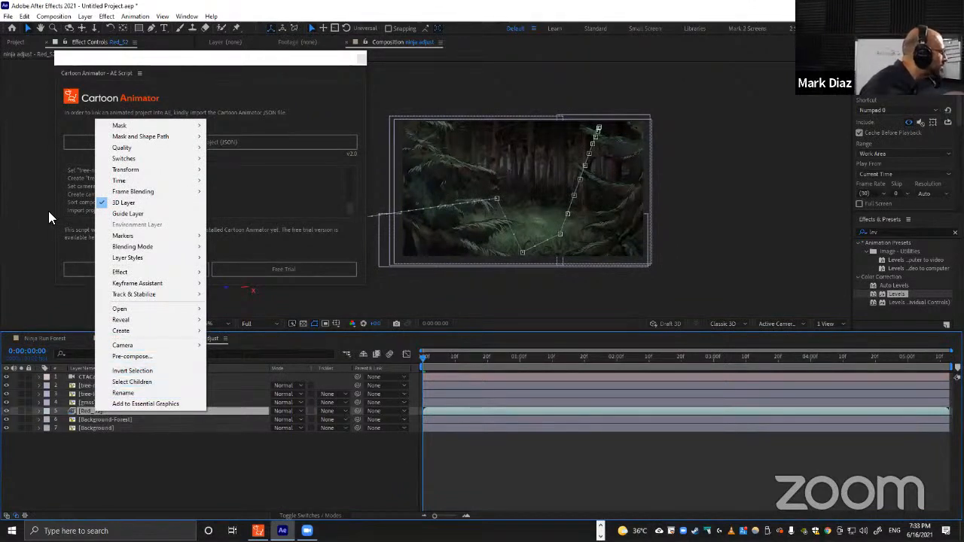
click(28, 256)
drag(165, 62, 280, 62)
click(476, 60)
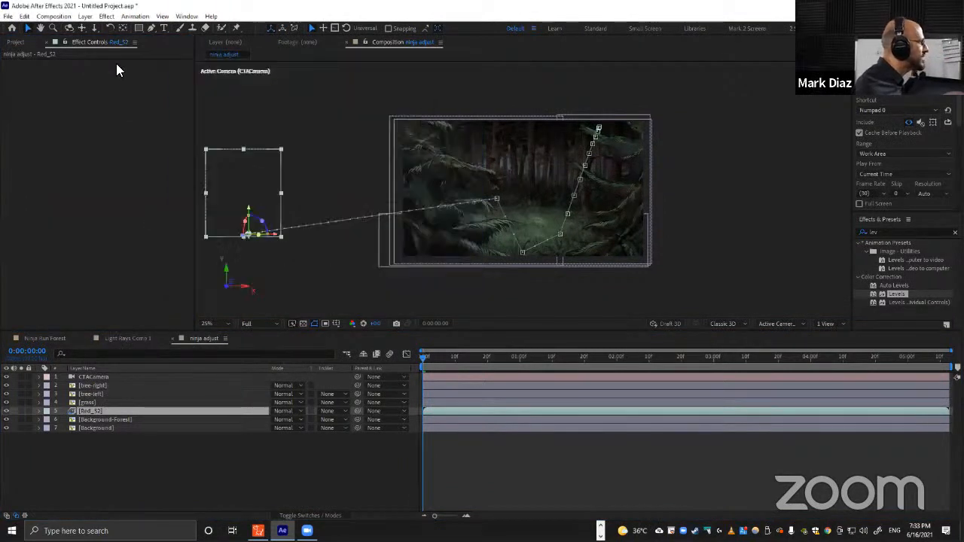
Replace the Red_S2 layer's footage in Ninja Run Forest with the new Red_S2 sequence from CTA_ninja adjust, and scrub to check.
click(16, 42)
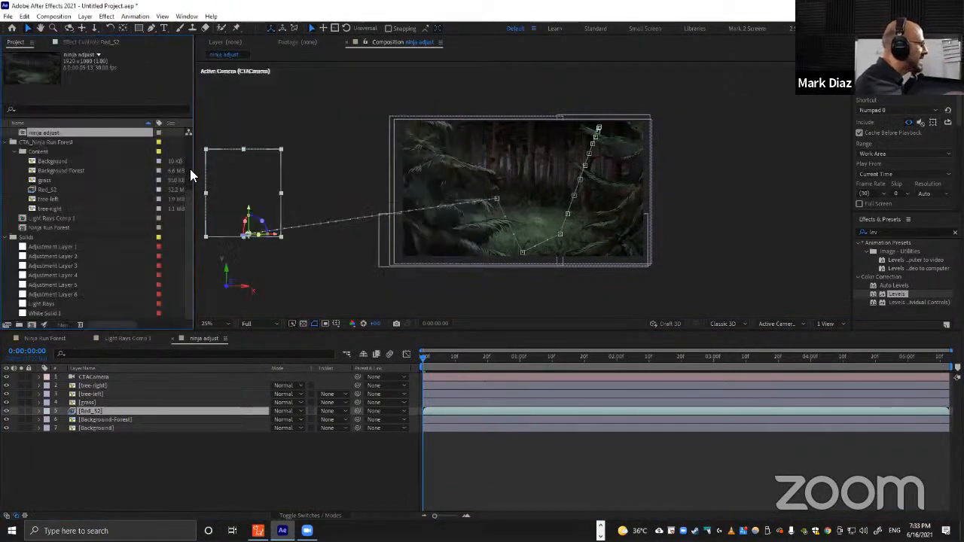
drag(193, 170, 271, 170)
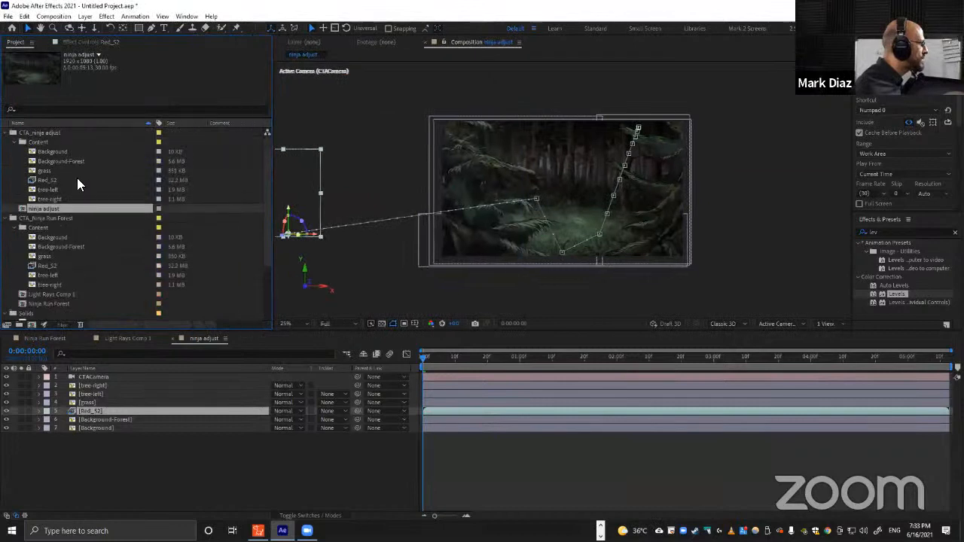
click(38, 134)
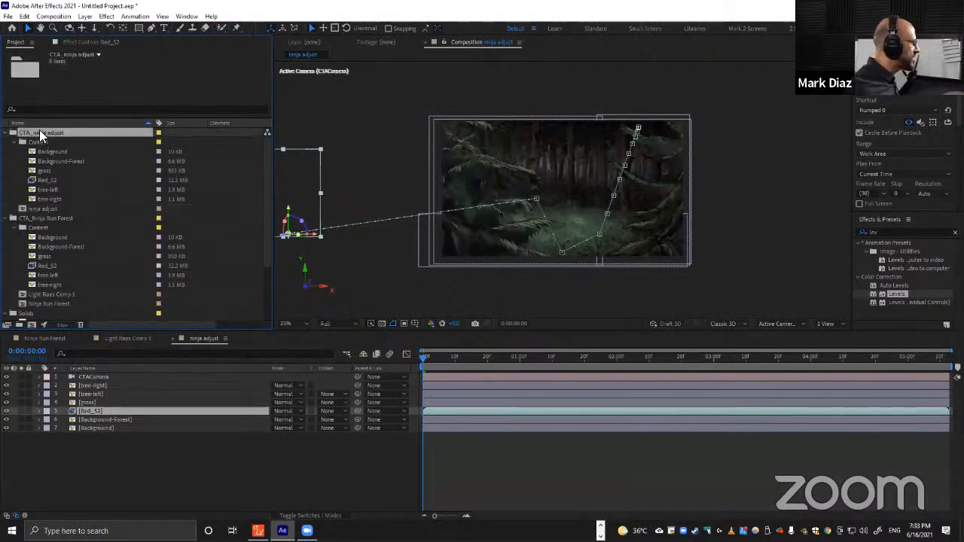
click(48, 218)
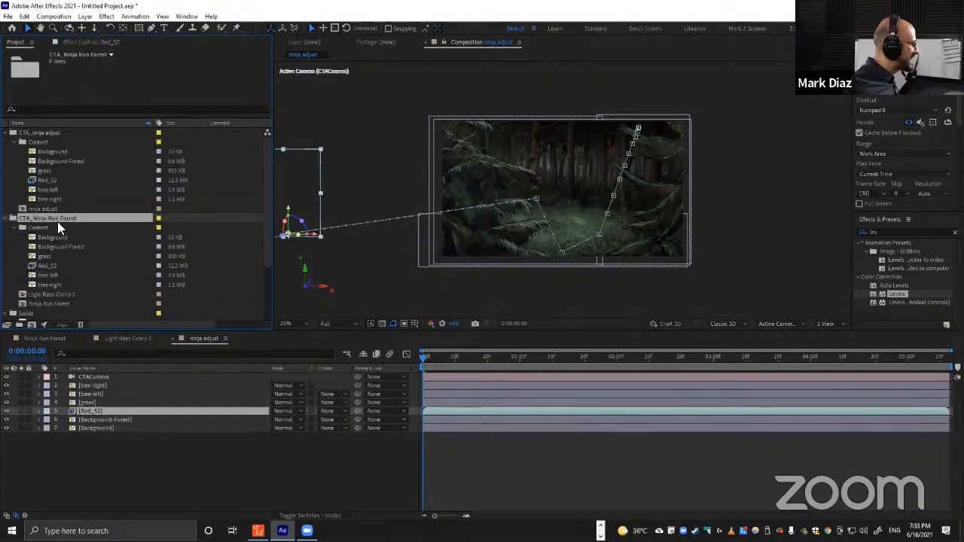
click(59, 340)
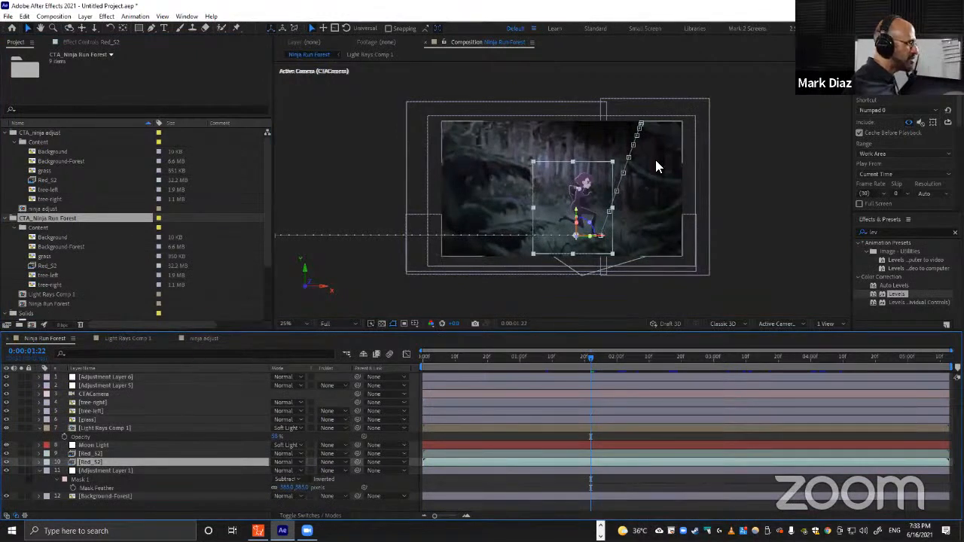
click(45, 303)
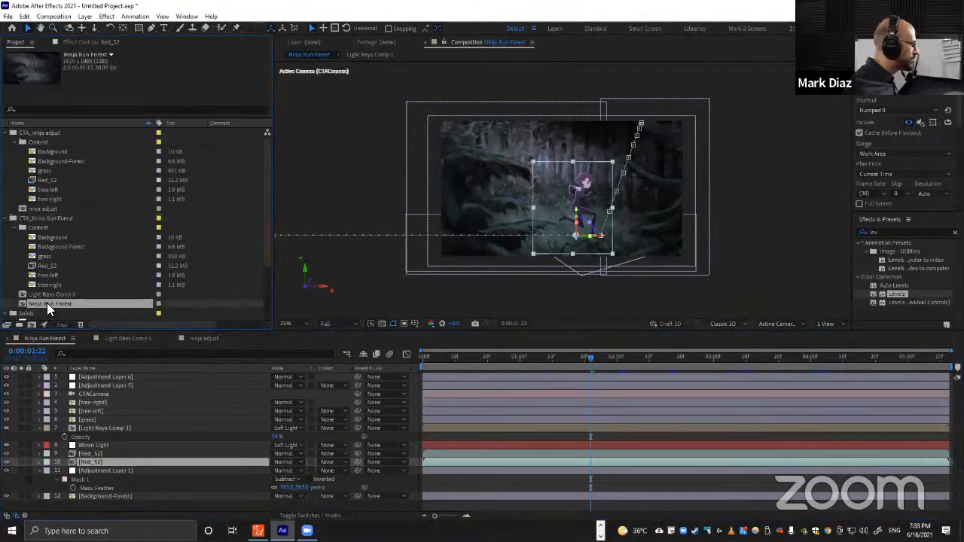
click(44, 179)
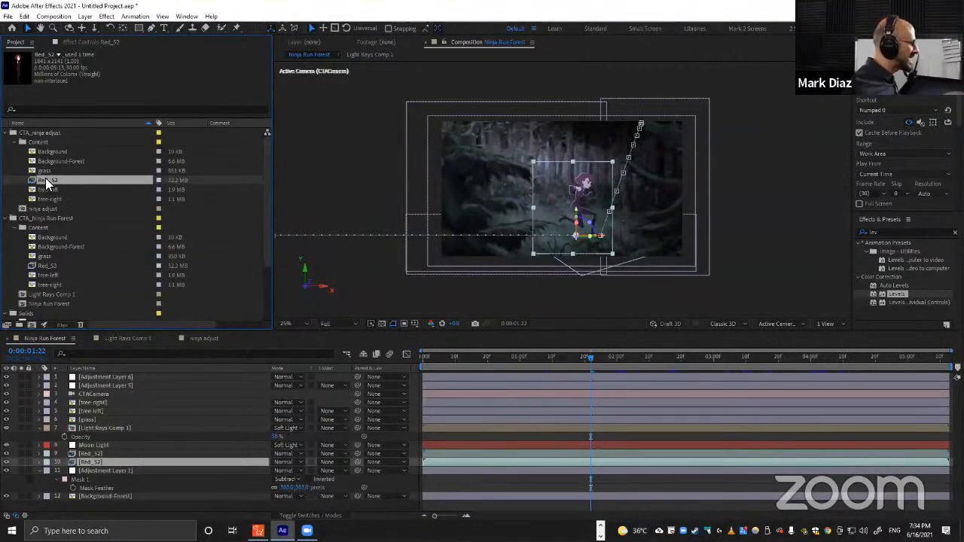
drag(45, 178, 112, 459)
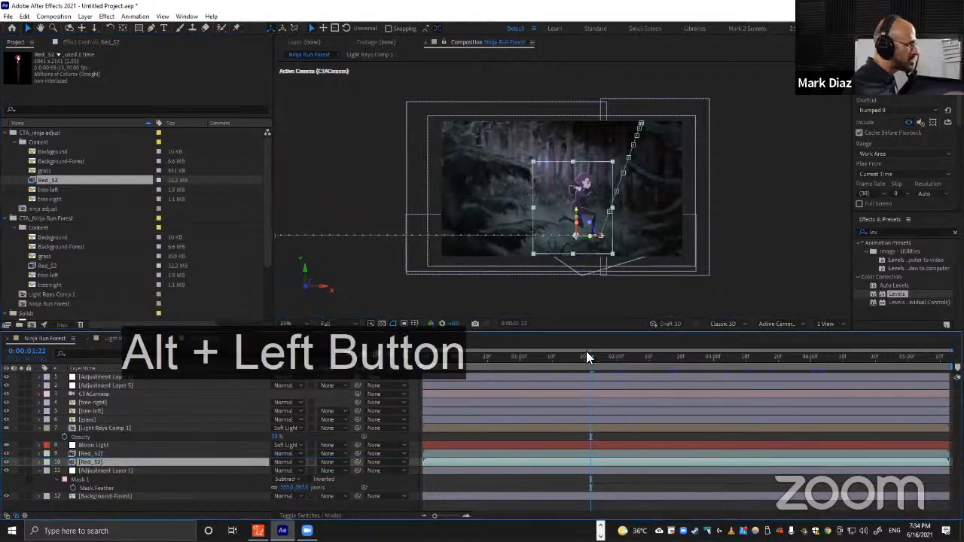
drag(586, 355, 559, 358)
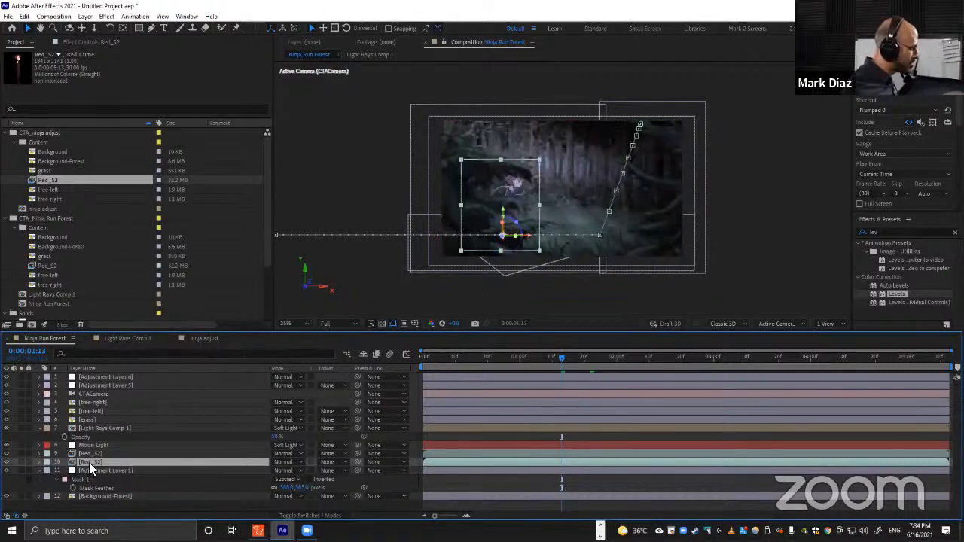
Try adding the new Red_S2 footage as an extra layer in Ninja Run Forest, then undo it.
drag(47, 182, 244, 464)
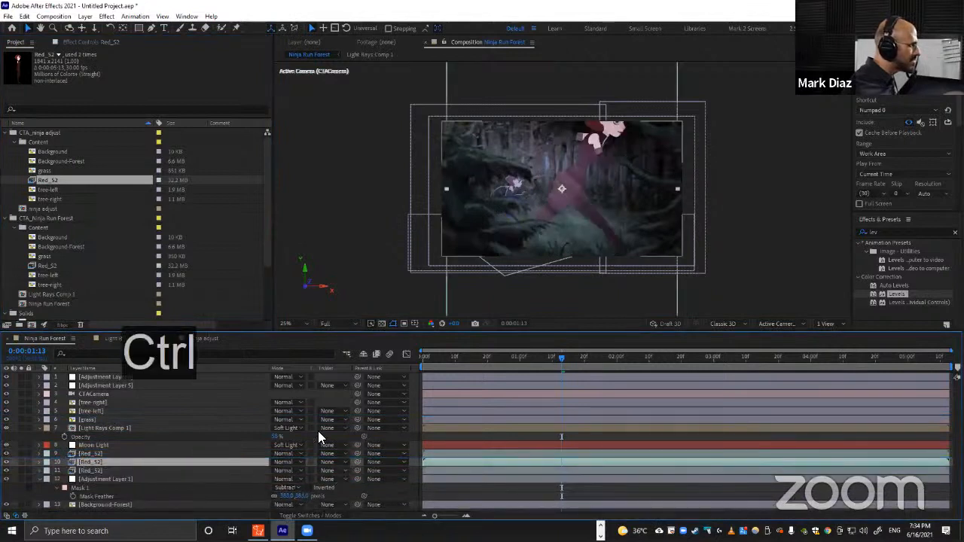
key(ctrl+z)
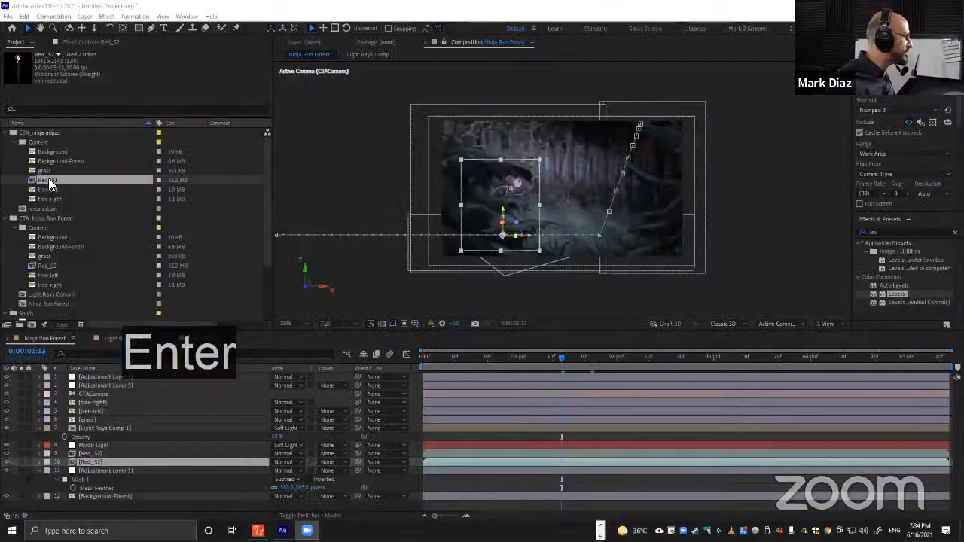
Inspect the Red_S2 layer's Position keyframes in Ninja Run Forest around the current frame.
alt+click(91, 457)
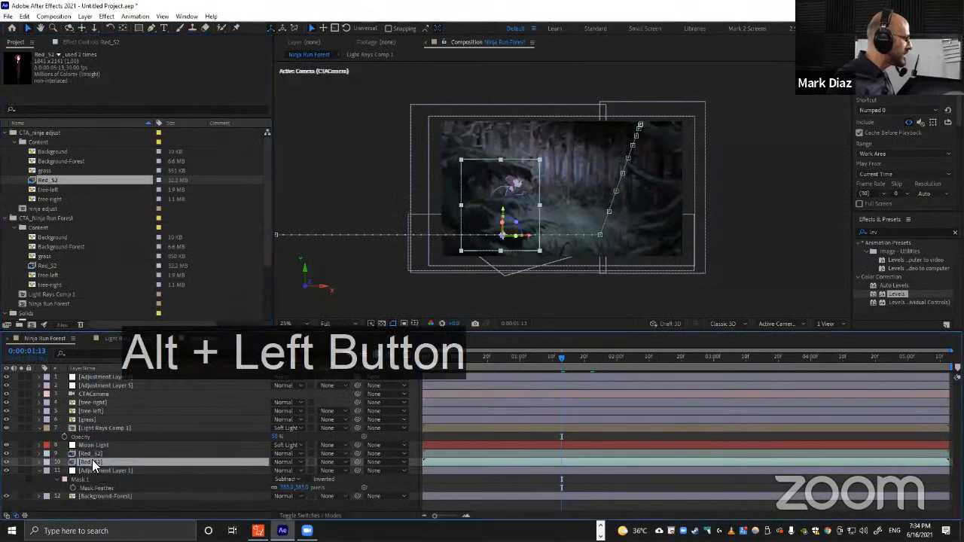
key(p)
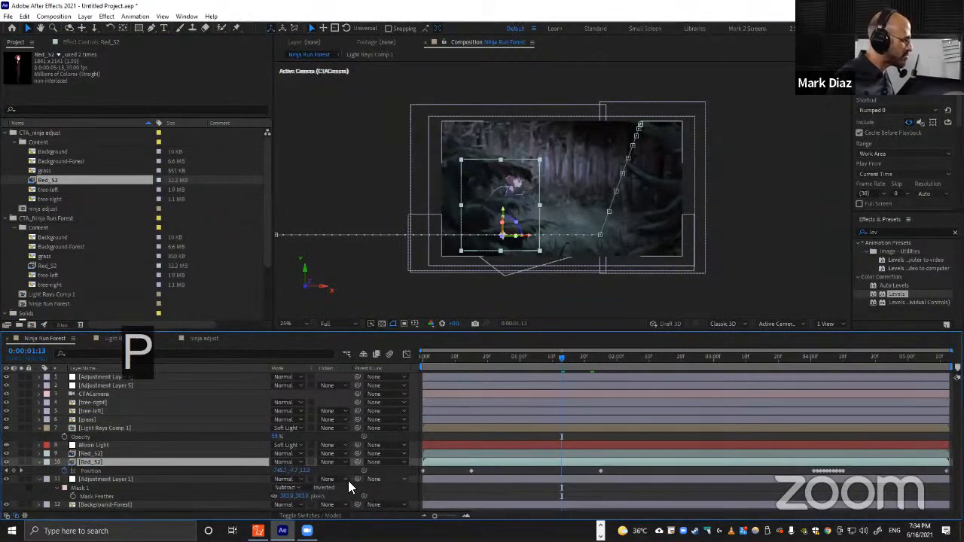
key(ctrl+z)
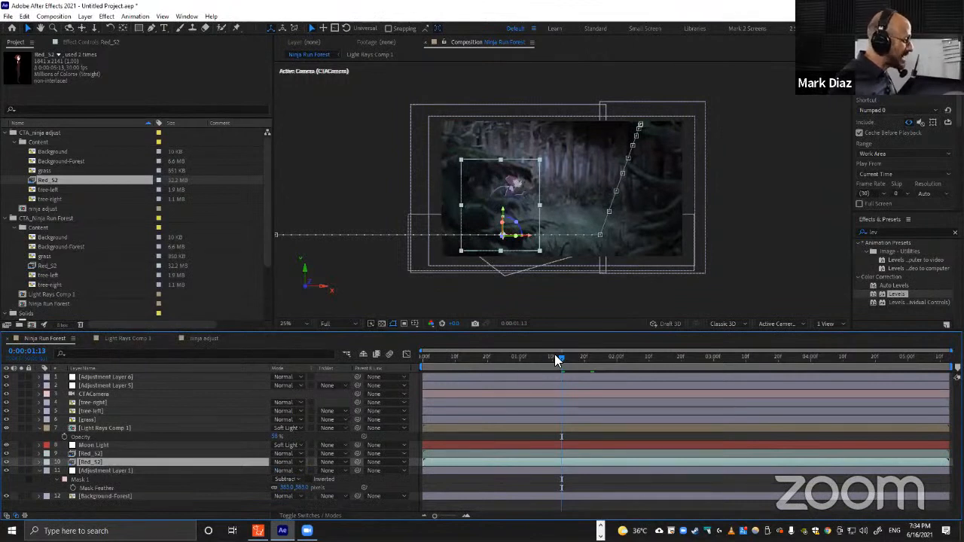
mouse_move(572, 365)
mouse_down()
mouse_move(591, 362)
mouse_move(562, 361)
mouse_up()
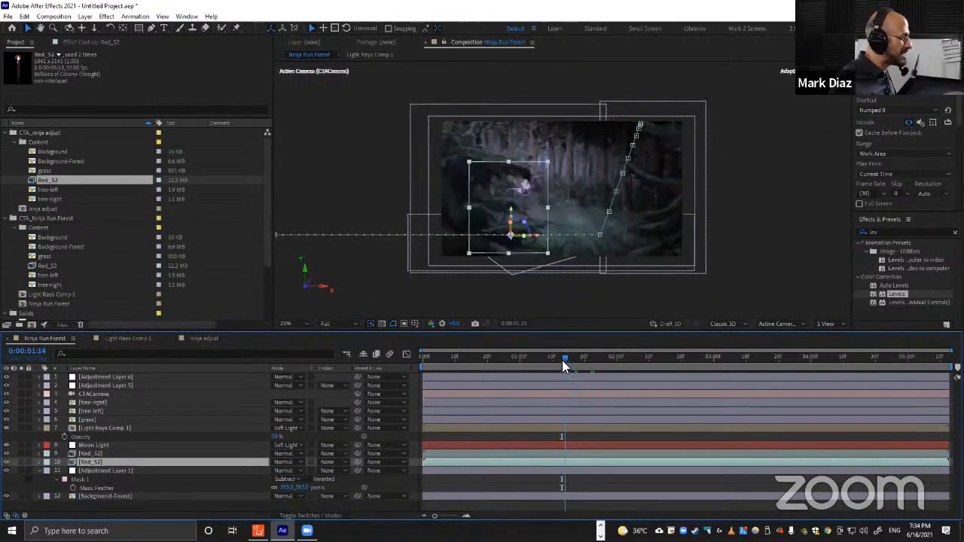
Open the ninja adjust composition, close the extra comp tab, and scrub through its animation.
double_click(32, 210)
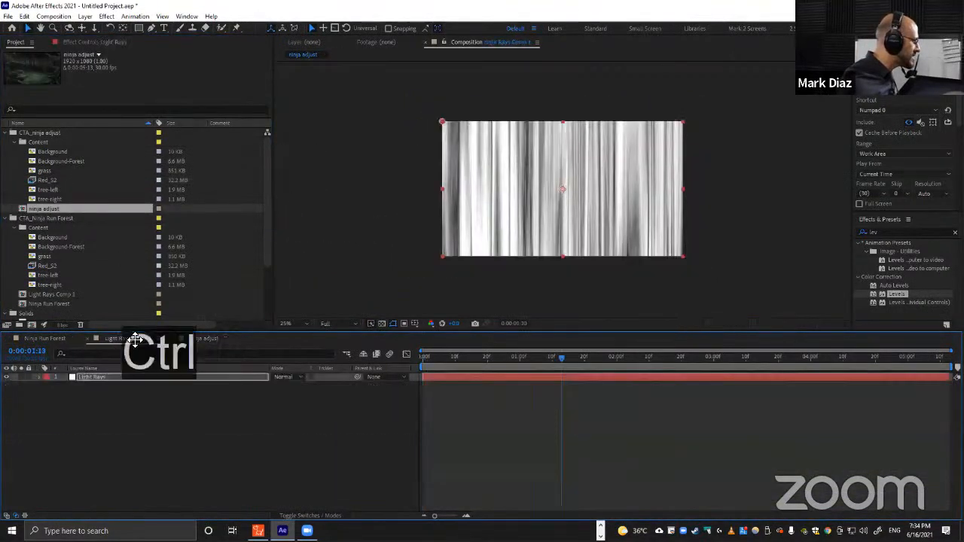
key(ctrl+w)
key(ctrl)
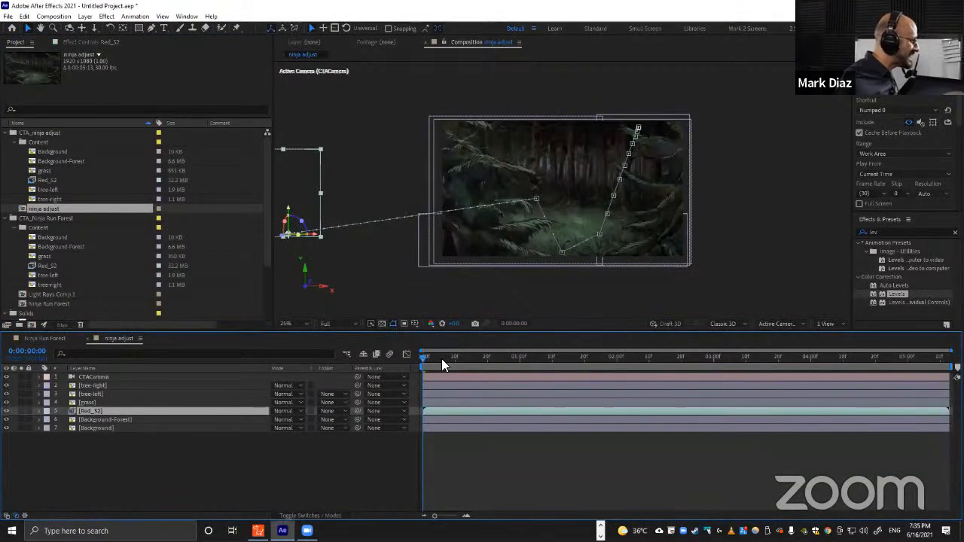
drag(442, 359, 594, 353)
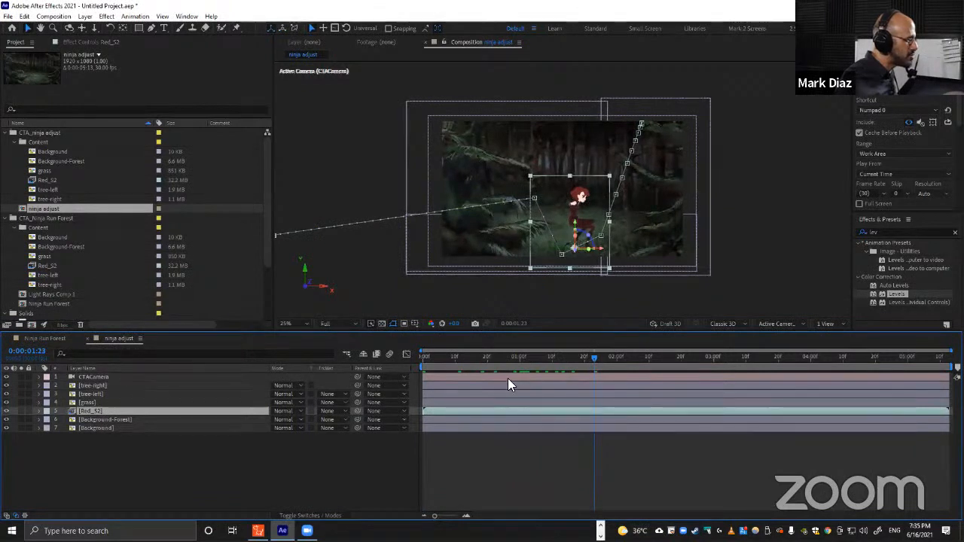
click(424, 357)
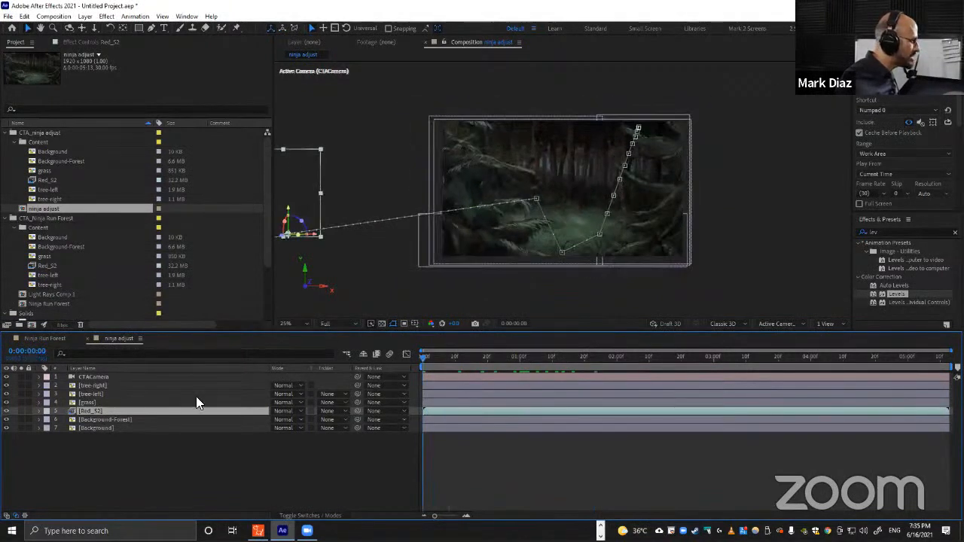
Copy the Red_S2 layer from ninja adjust and paste it into the Ninja Run Forest composition.
key(ctrl+c)
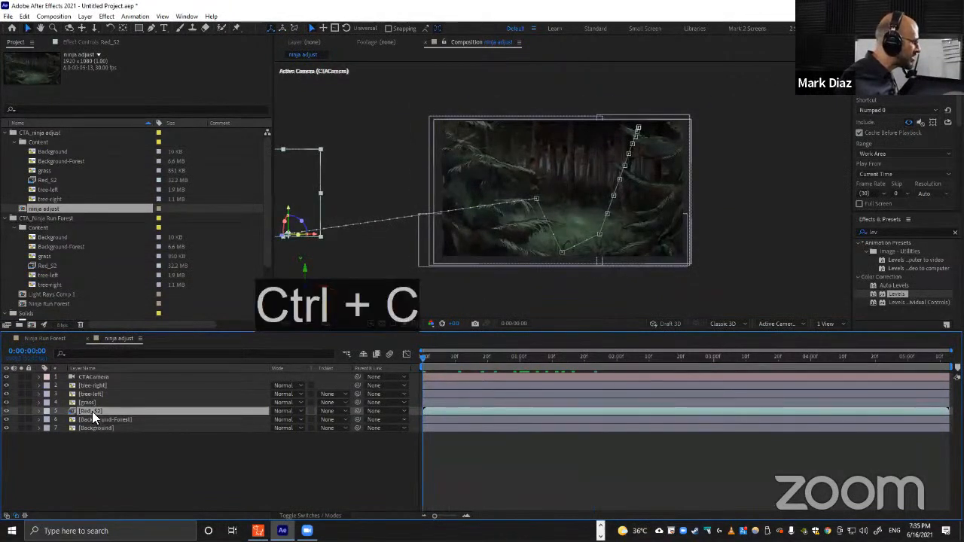
click(46, 338)
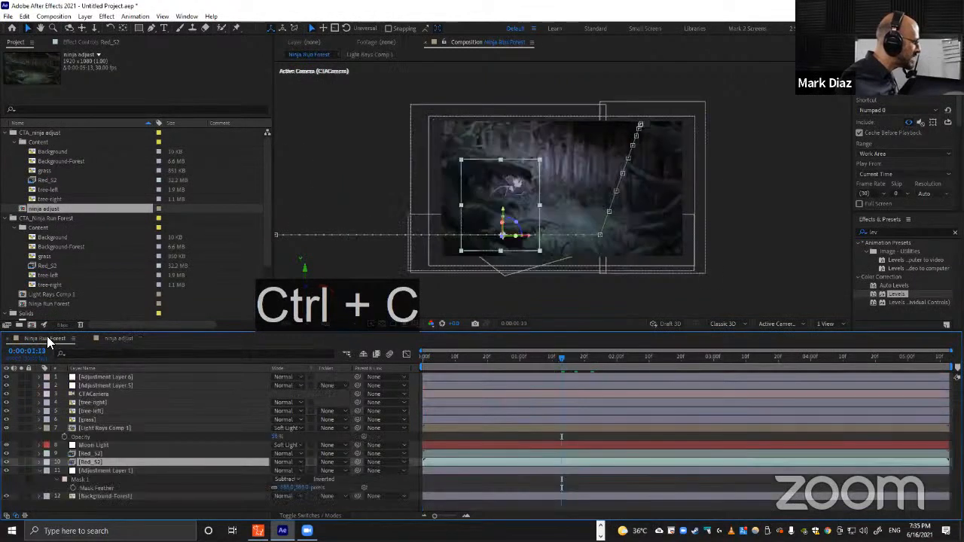
key(ctrl+v)
Copy all effects from the original bottom Red_S2 layer, then select the middle Red_S2 layer.
click(91, 453)
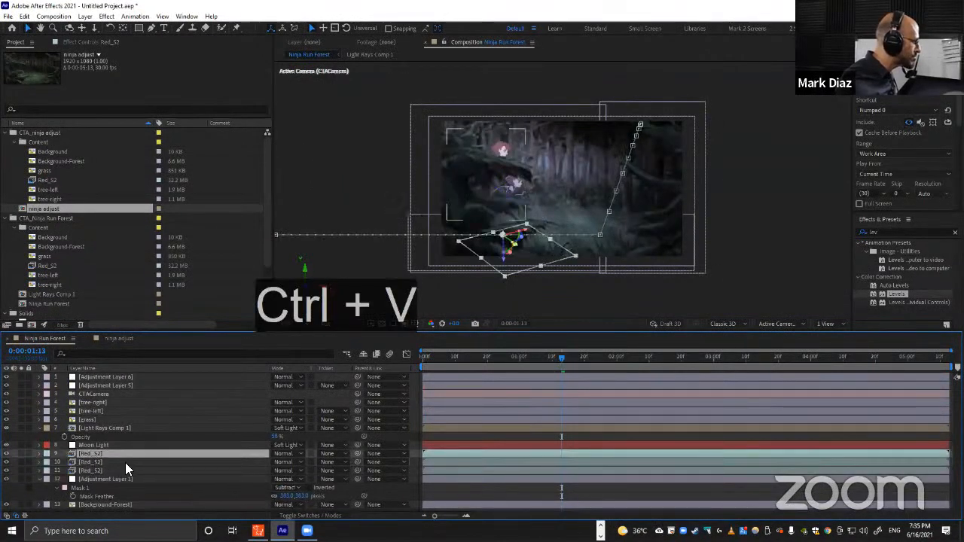
click(88, 461)
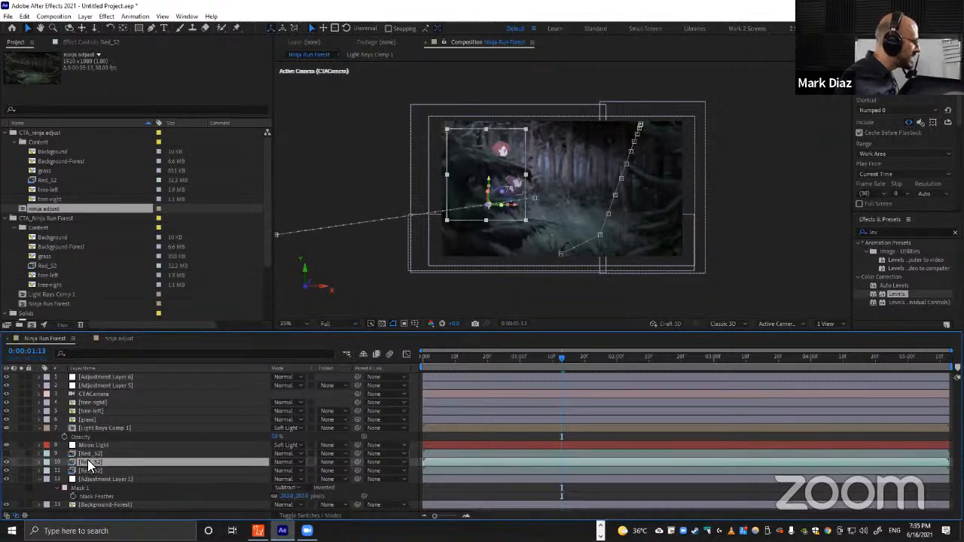
click(89, 470)
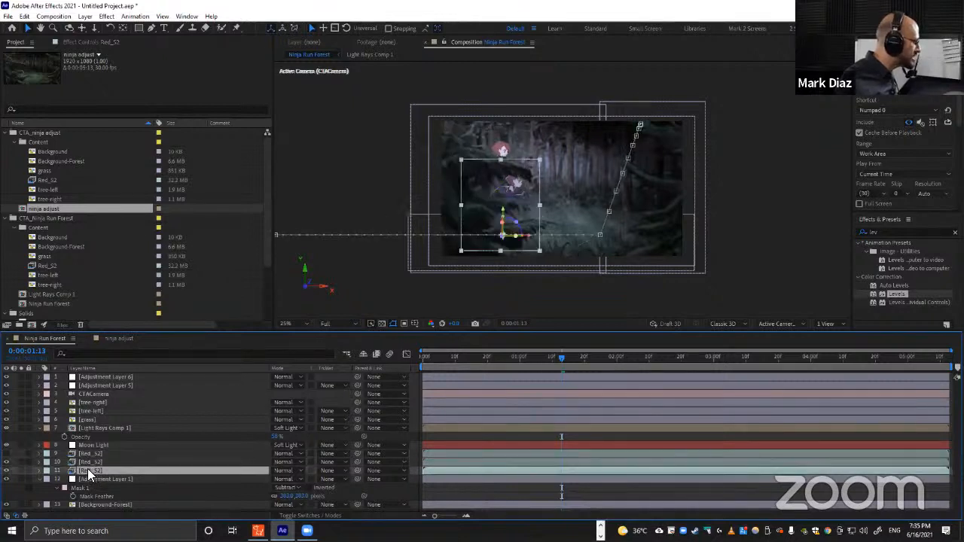
key(F3)
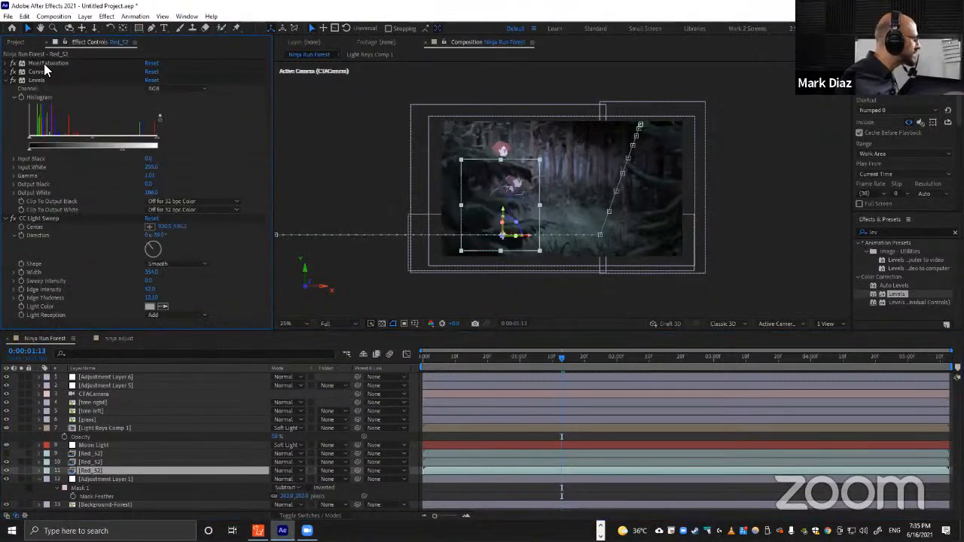
key(ctrl+a)
key(ctrl+c)
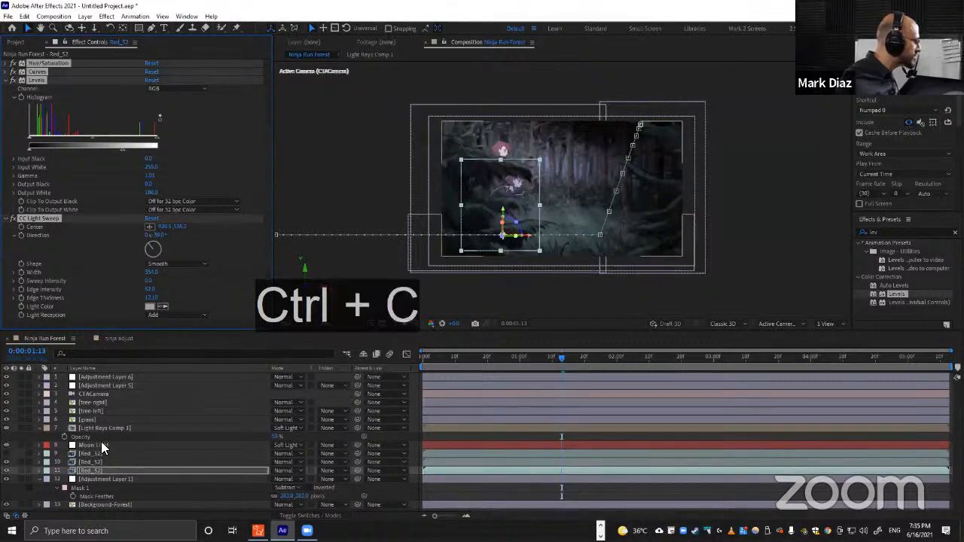
click(92, 463)
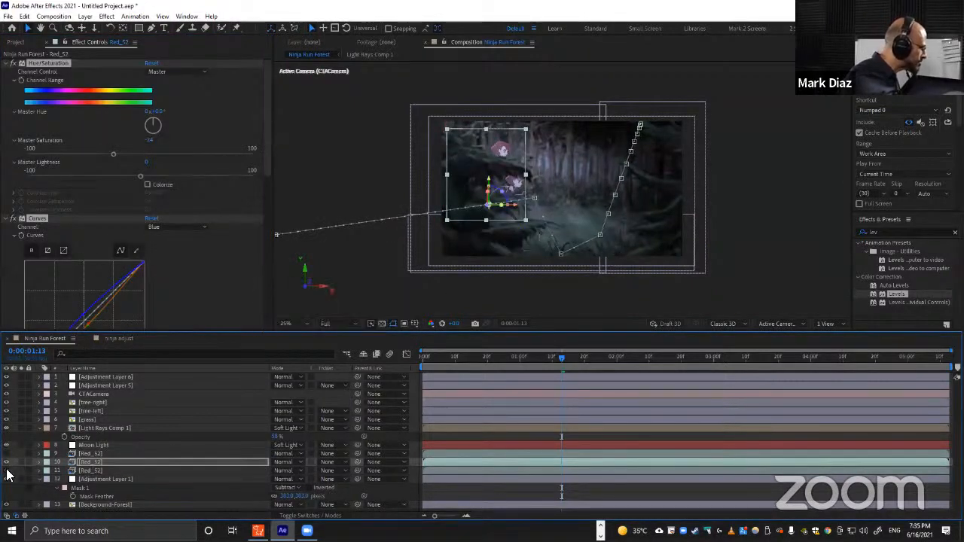
Try repositioning the Red_S2 layer at 2 seconds in the viewer, then undo the move.
drag(473, 359, 616, 370)
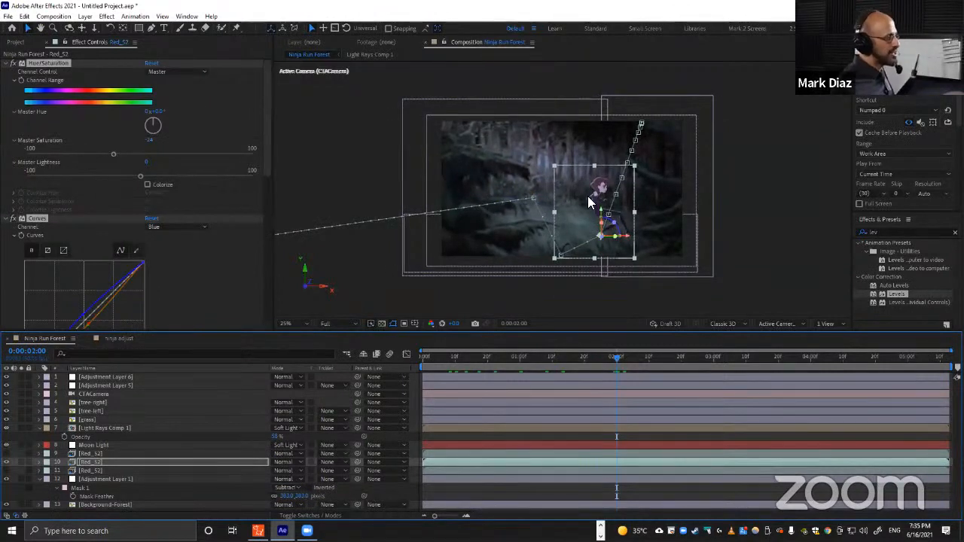
drag(608, 218, 595, 230)
key(ctrl+z)
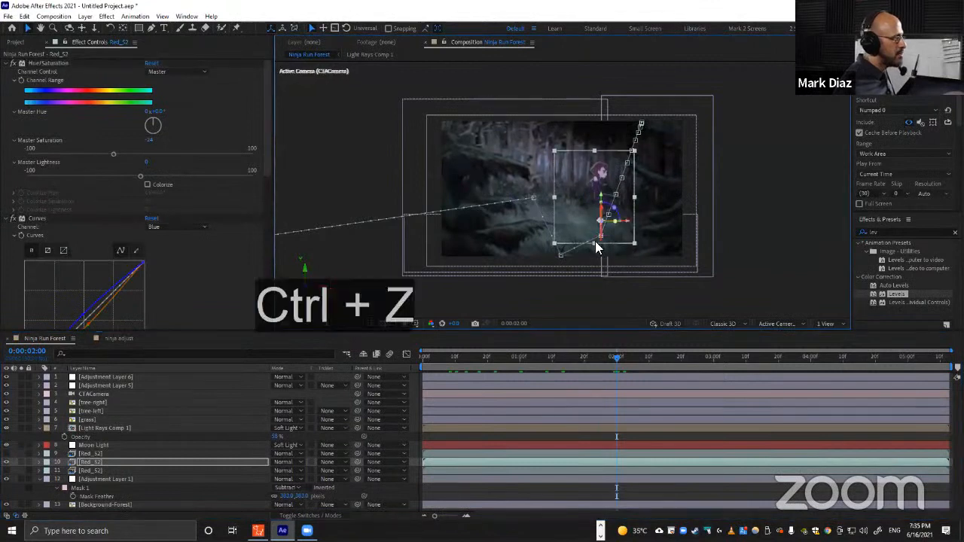